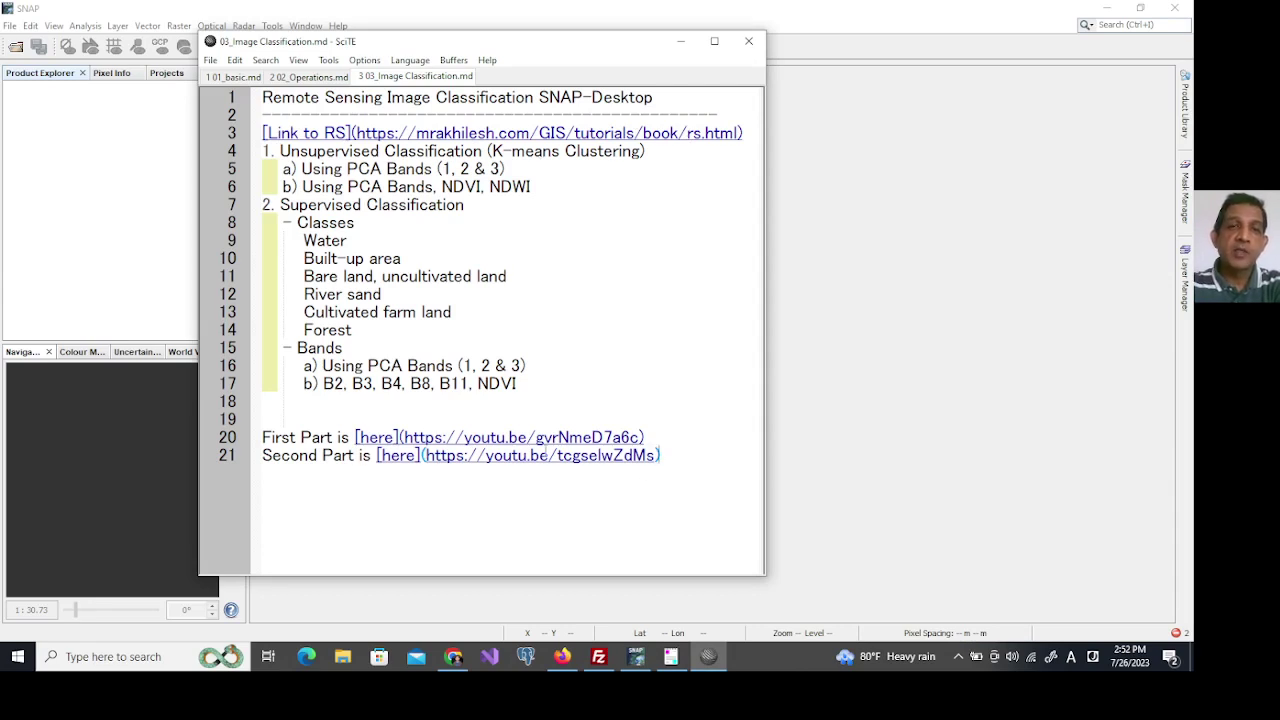
# Review the lesson notes on basics and operations, then the image classification outline with its unsupervised and supervised parts.
pyautogui.click(233, 77)
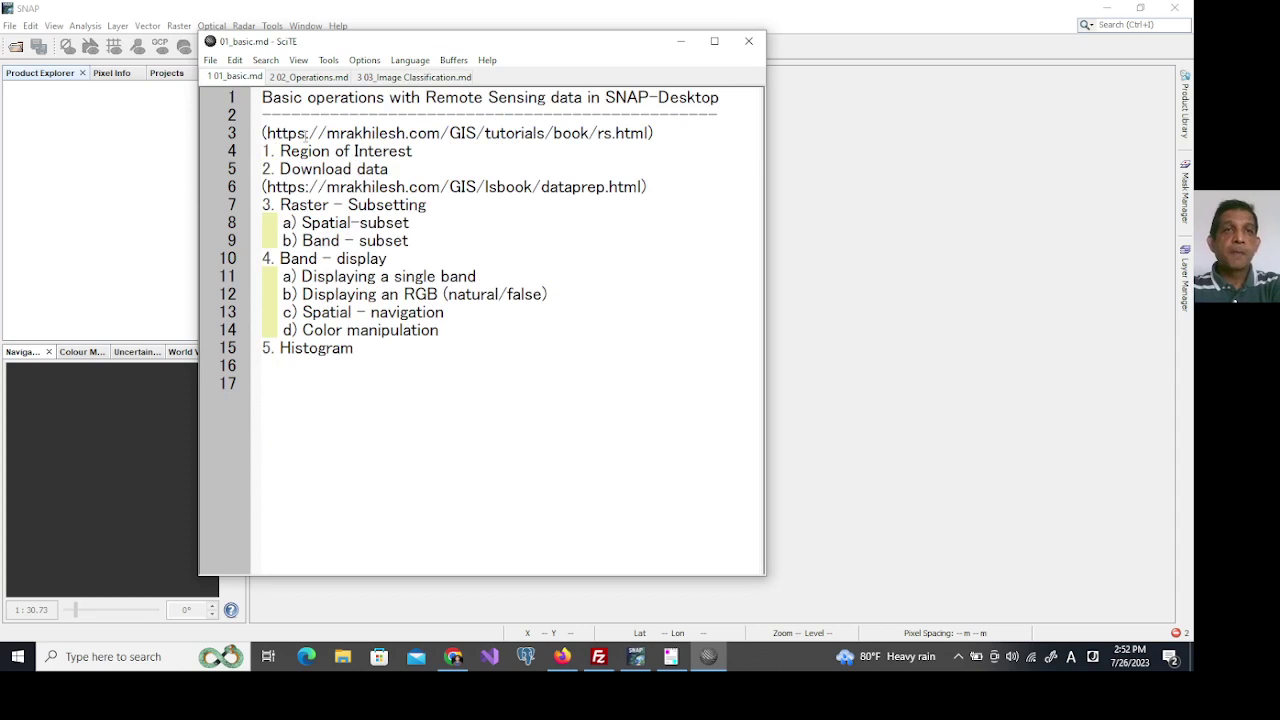
pyautogui.click(306, 78)
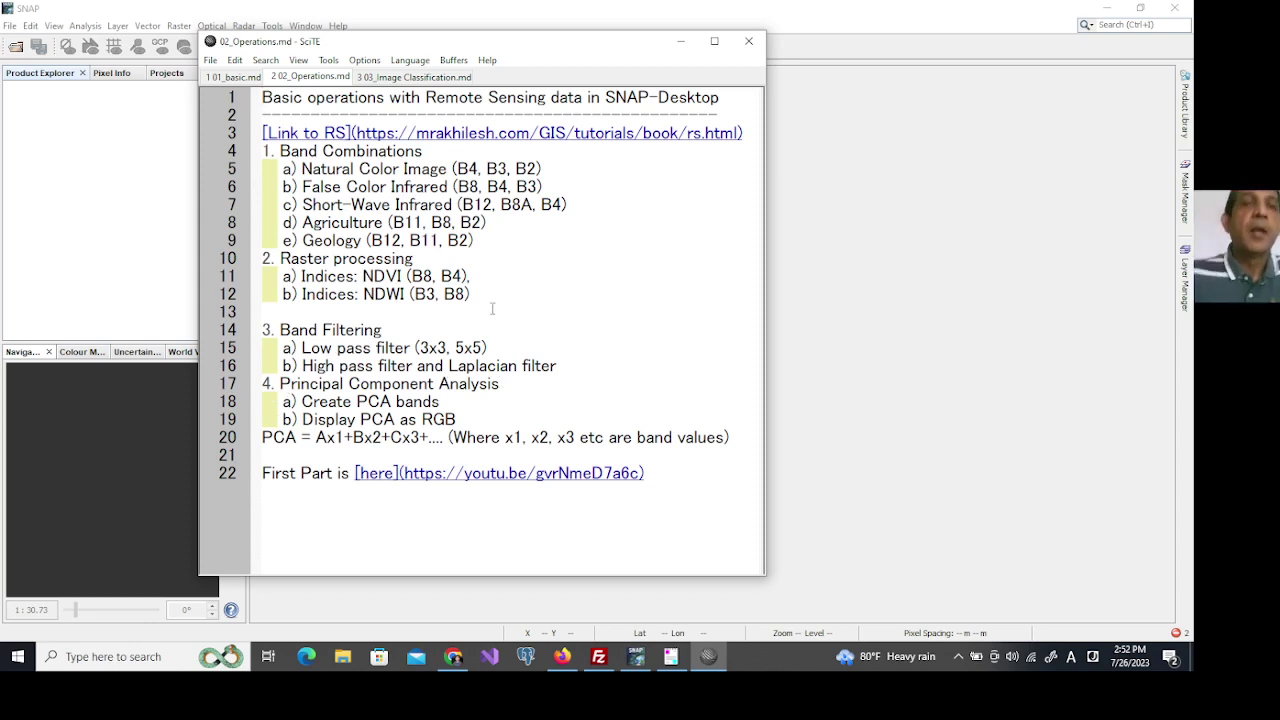
pyautogui.click(413, 78)
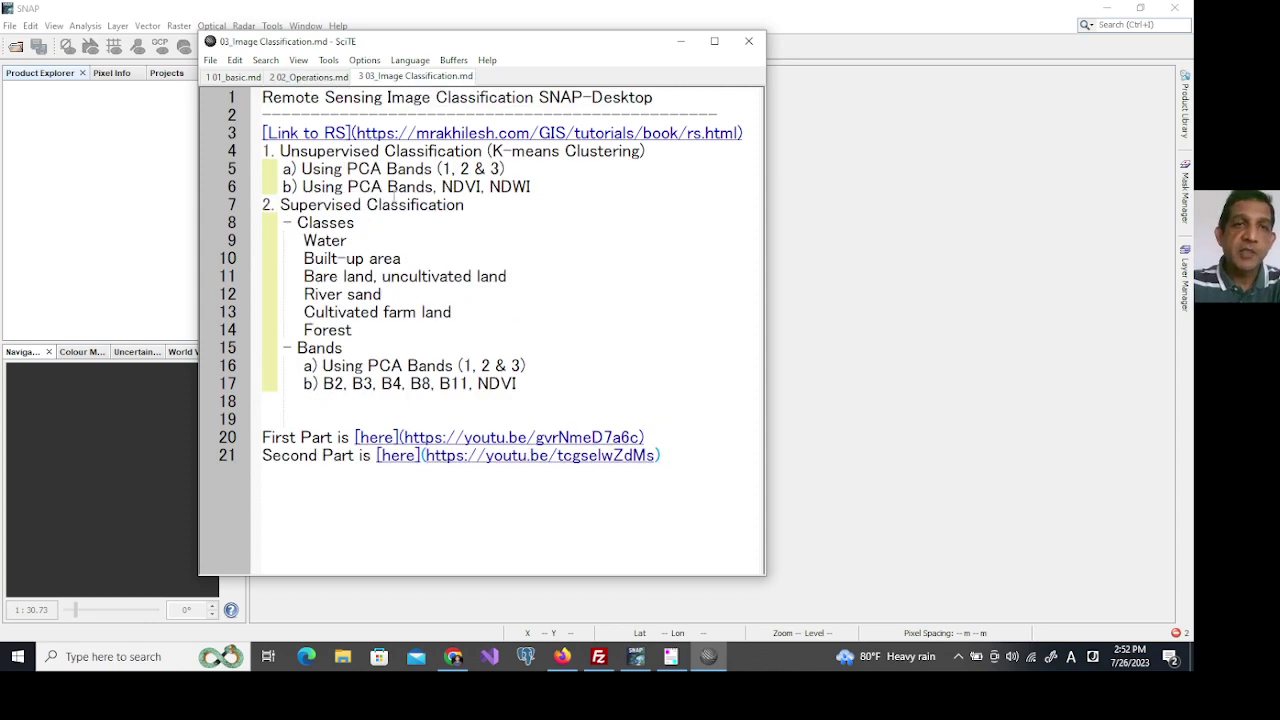
pyautogui.click(277, 150)
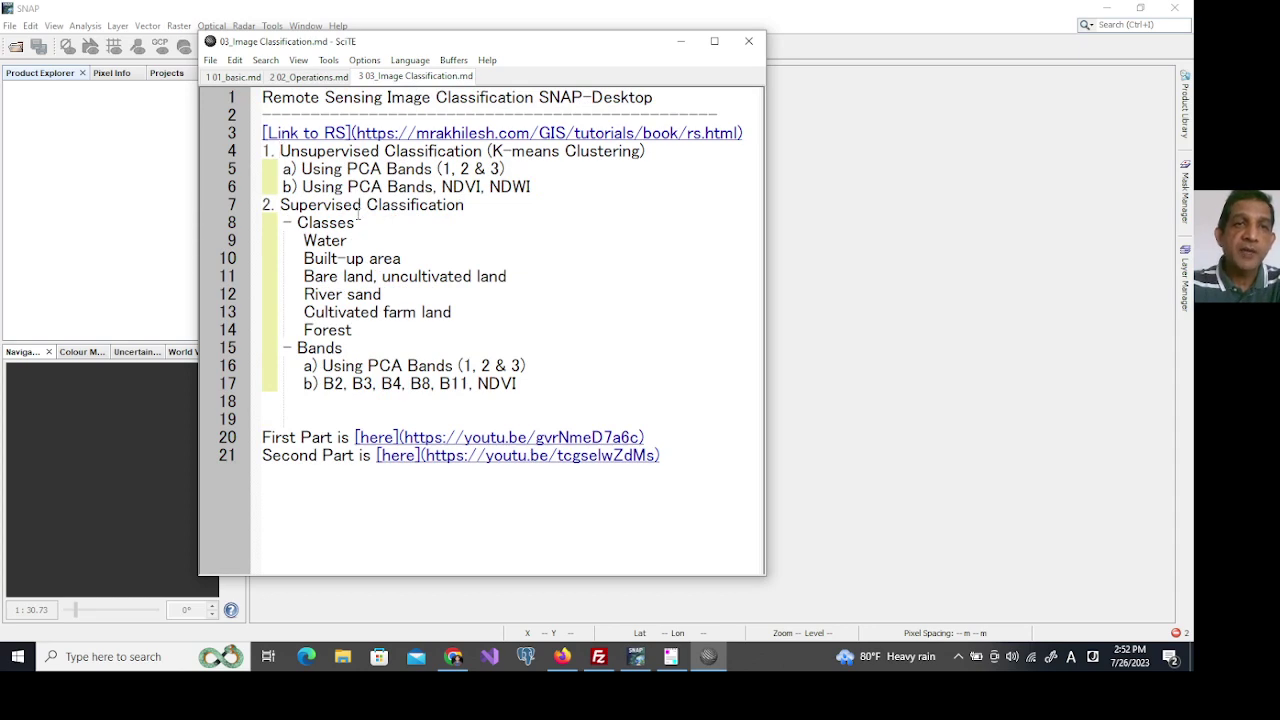
# Switch to Chrome and read the GIS tutorial's theory sections on unsupervised classification, K-means, ISODATA and supervised classification.
pyautogui.click(453, 656)
pyautogui.scroll(4, 471, 275)
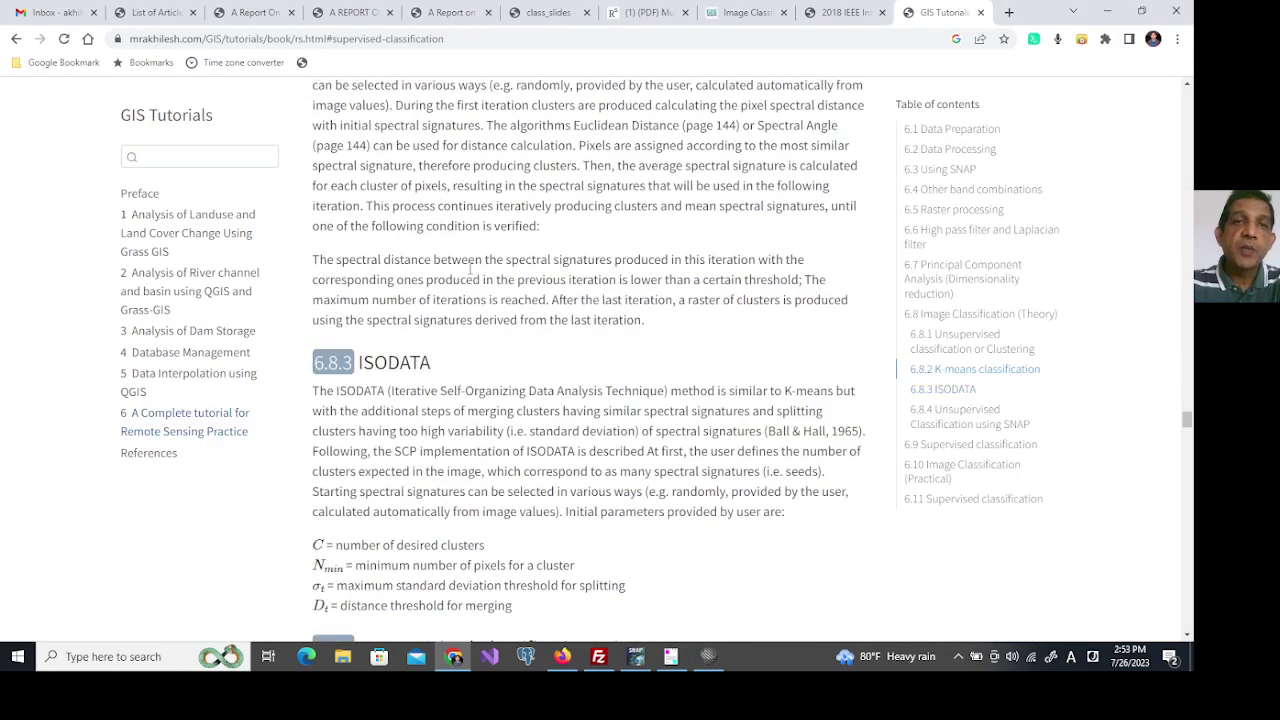
pyautogui.scroll(4, 469, 268)
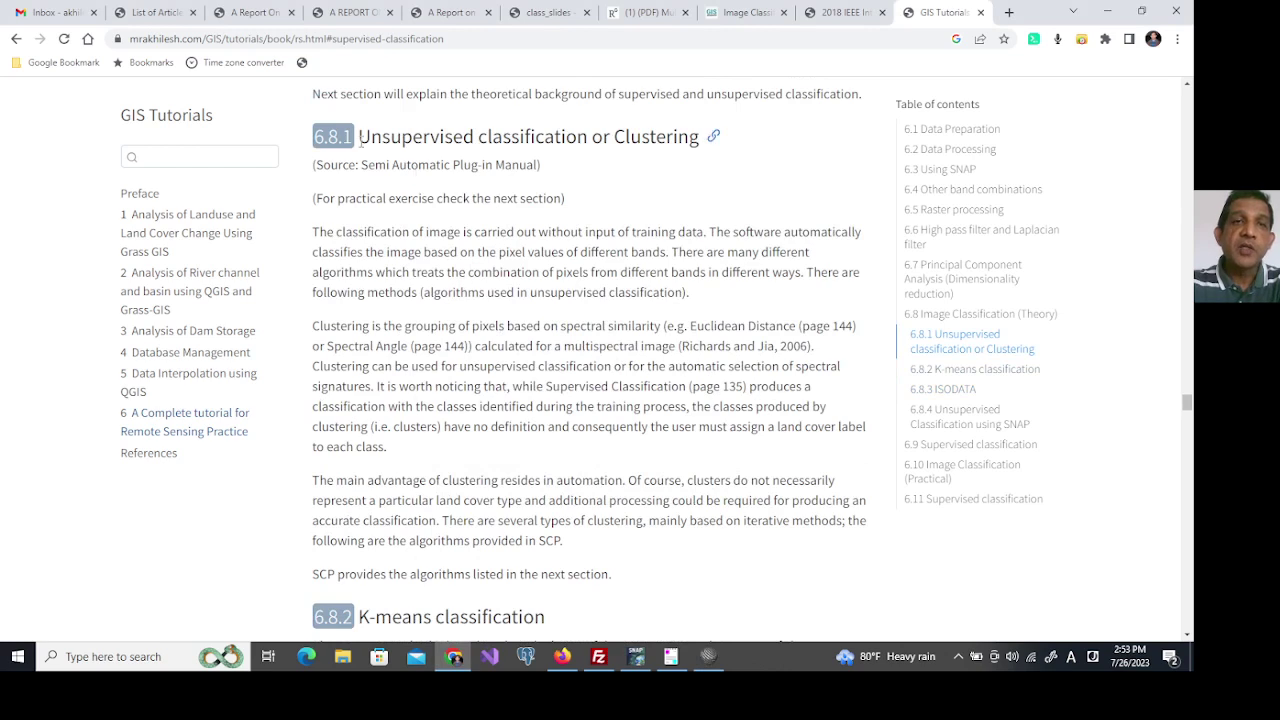
pyautogui.scroll(-15, 585, 143)
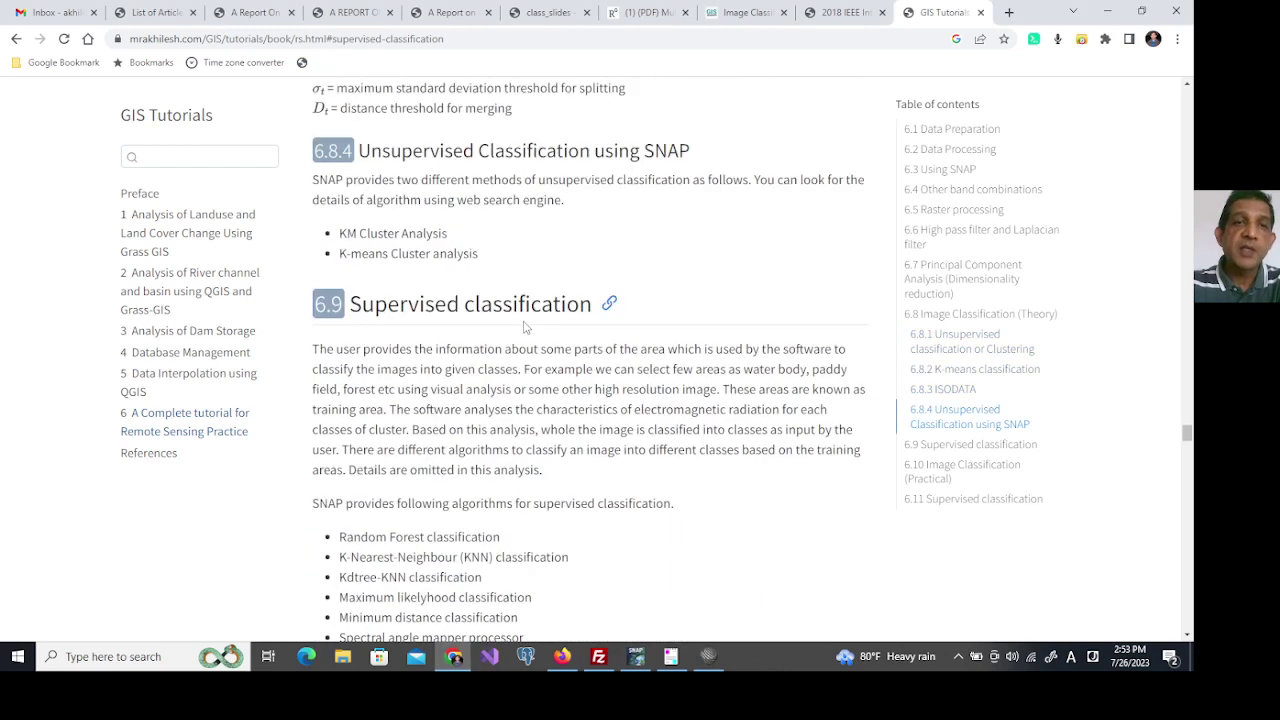
pyautogui.scroll(5, 524, 327)
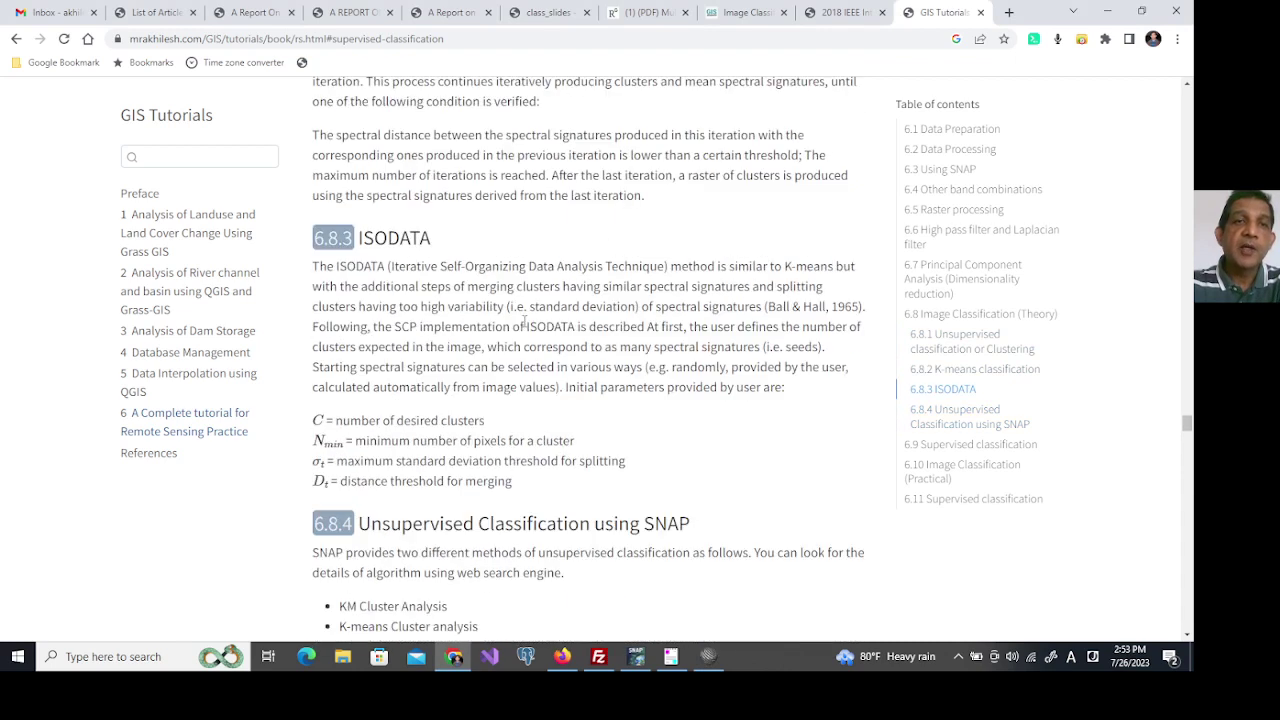
pyautogui.scroll(2, 524, 320)
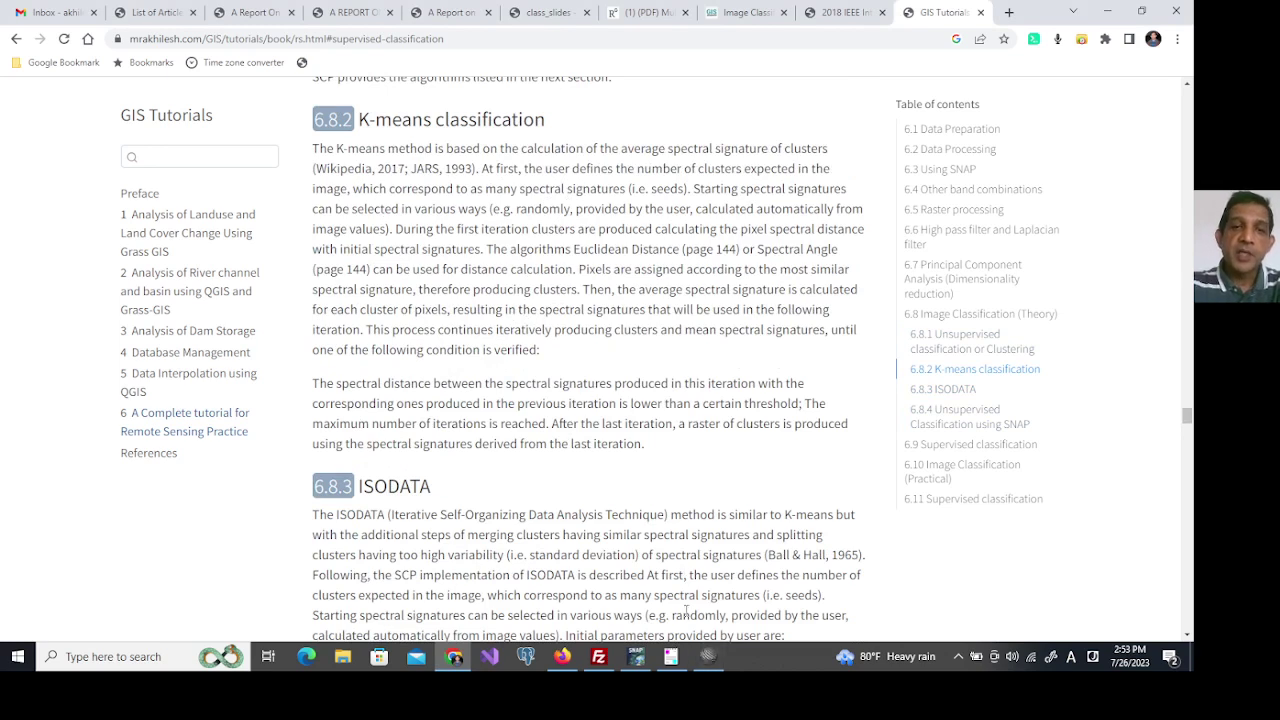
# Switch to SNAP, open the product subset_20221019T044811.dim from the Exe13_RS folder and expand its contents.
pyautogui.click(708, 655)
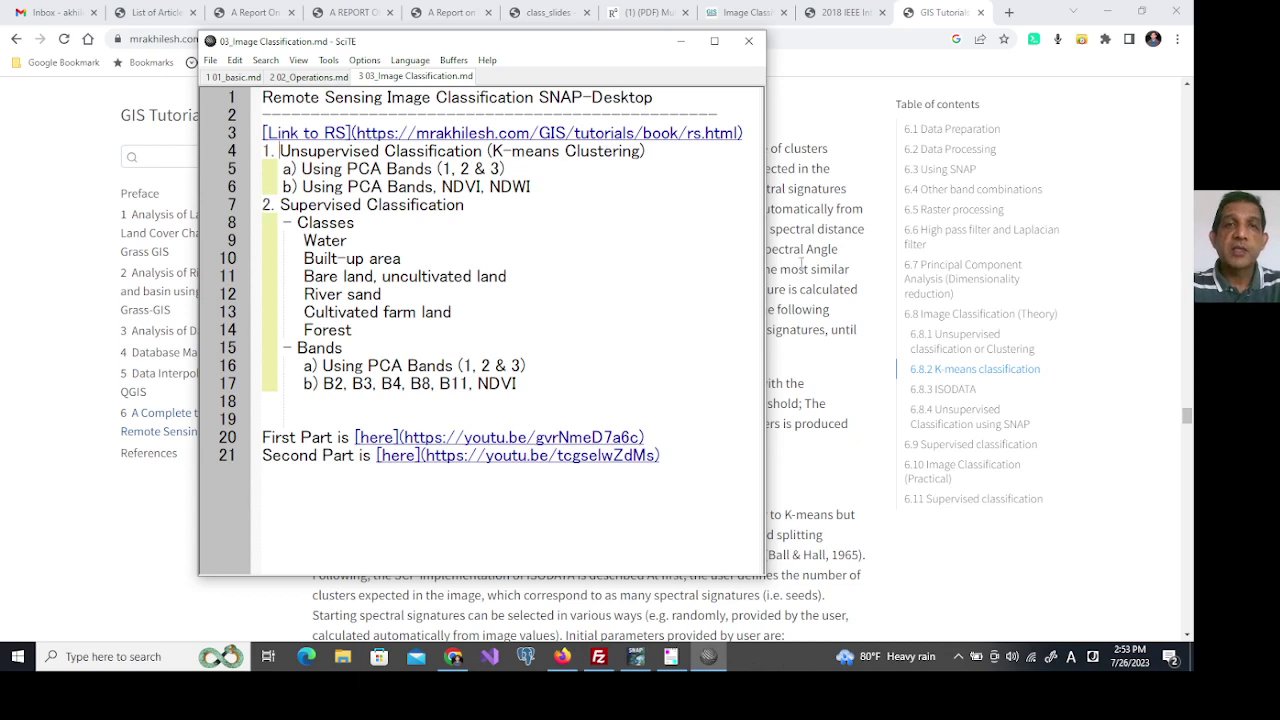
pyautogui.click(636, 656)
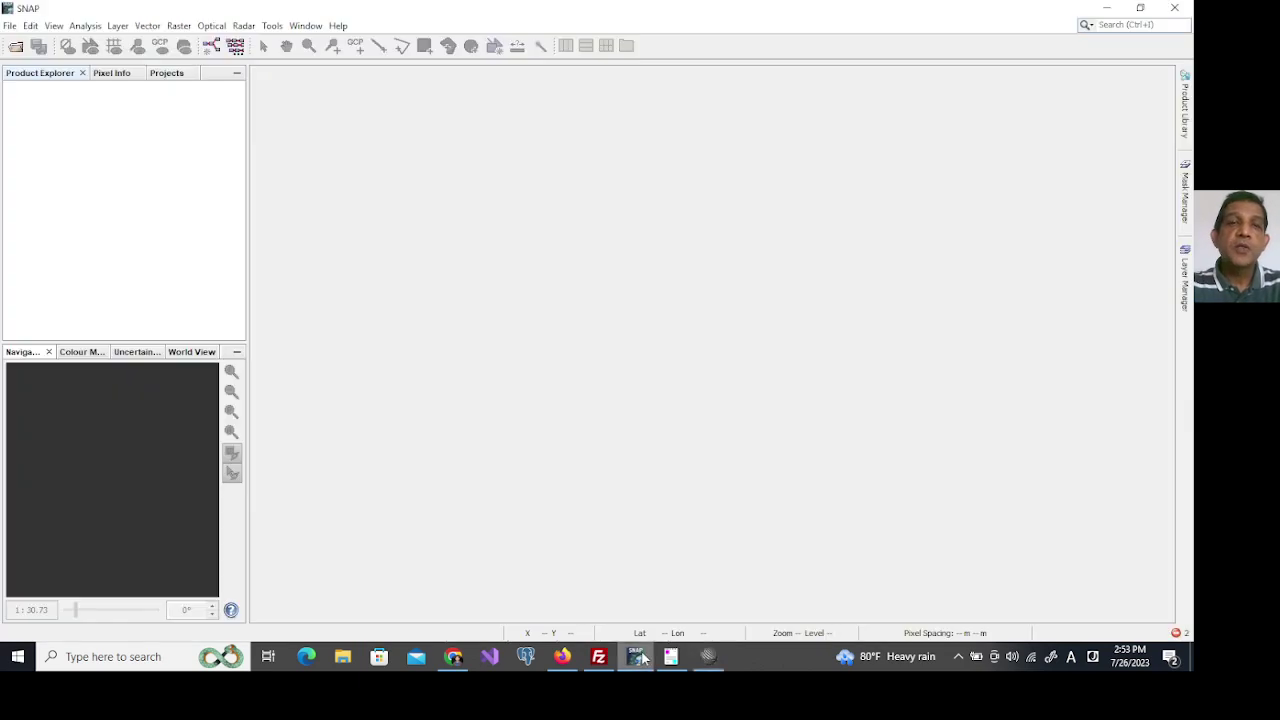
pyautogui.click(15, 47)
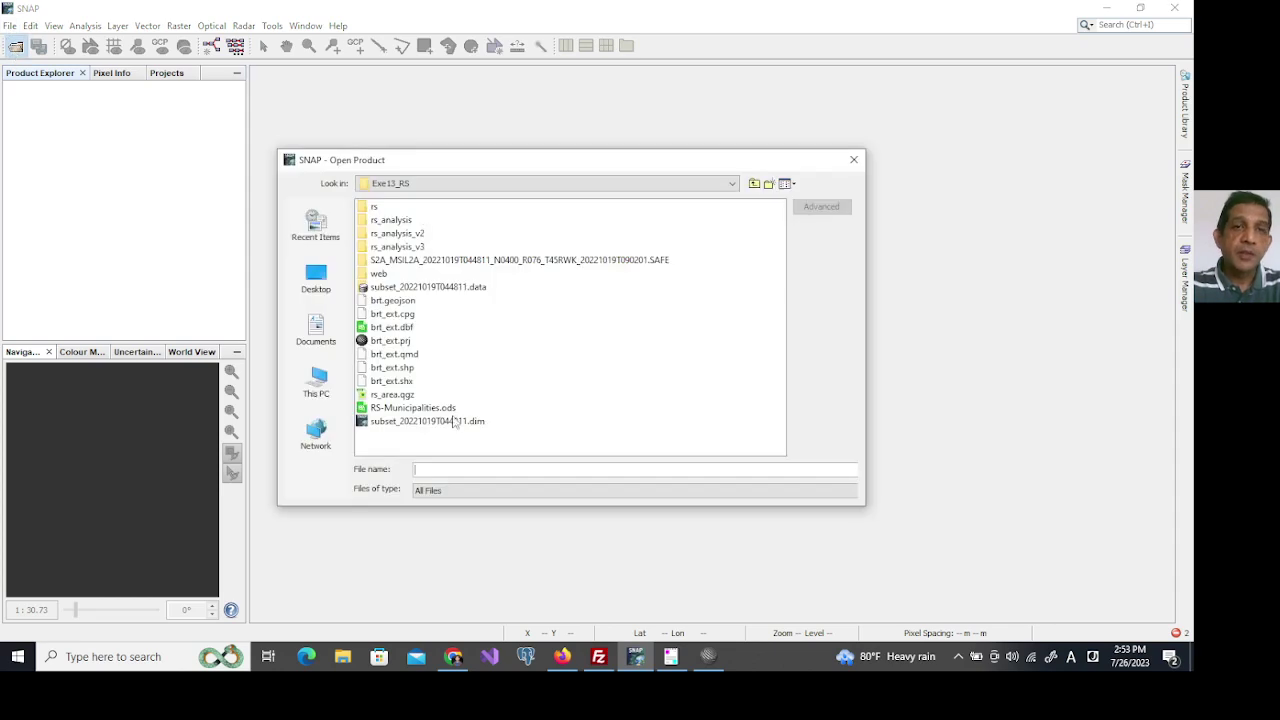
pyautogui.click(404, 423)
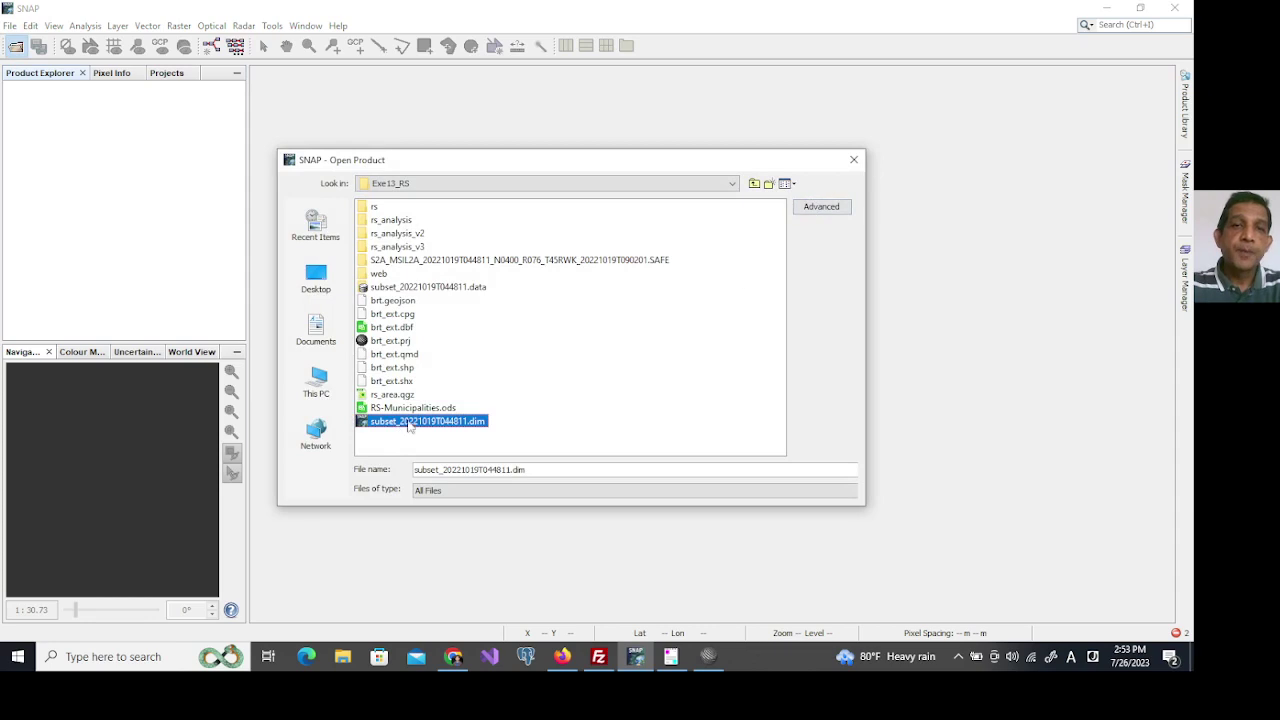
pyautogui.doubleClick(366, 423)
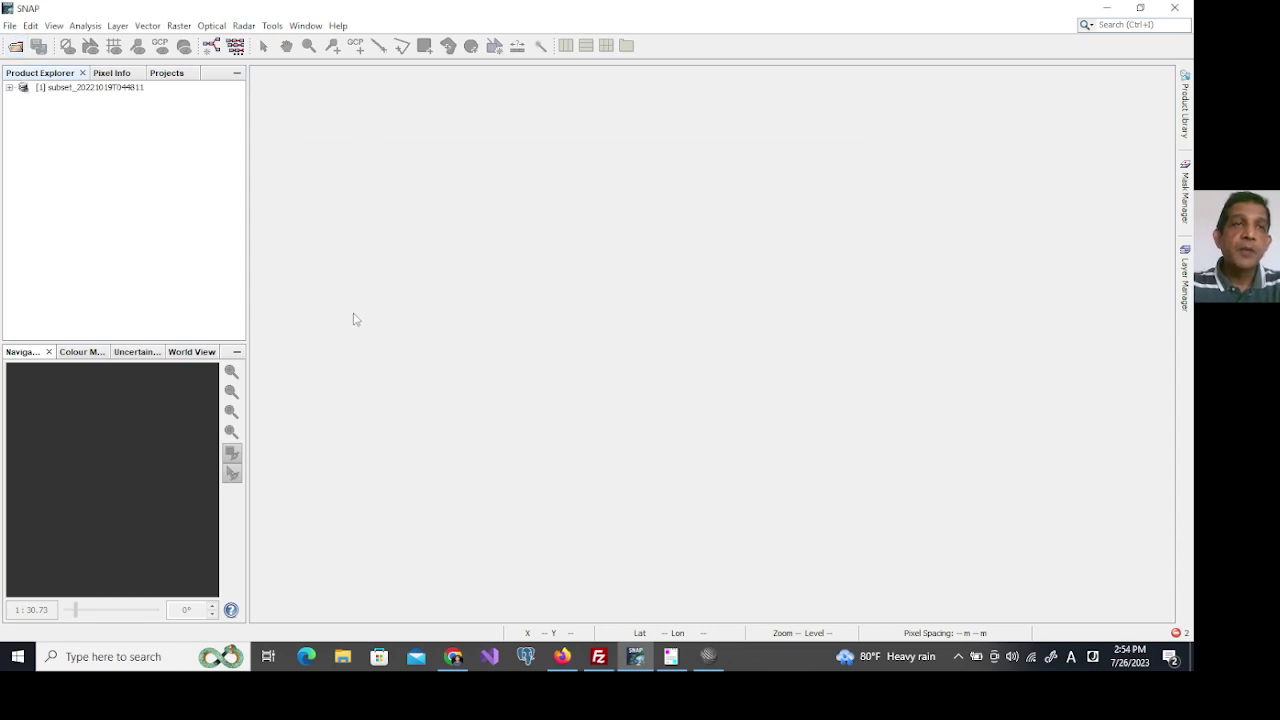
pyautogui.click(9, 88)
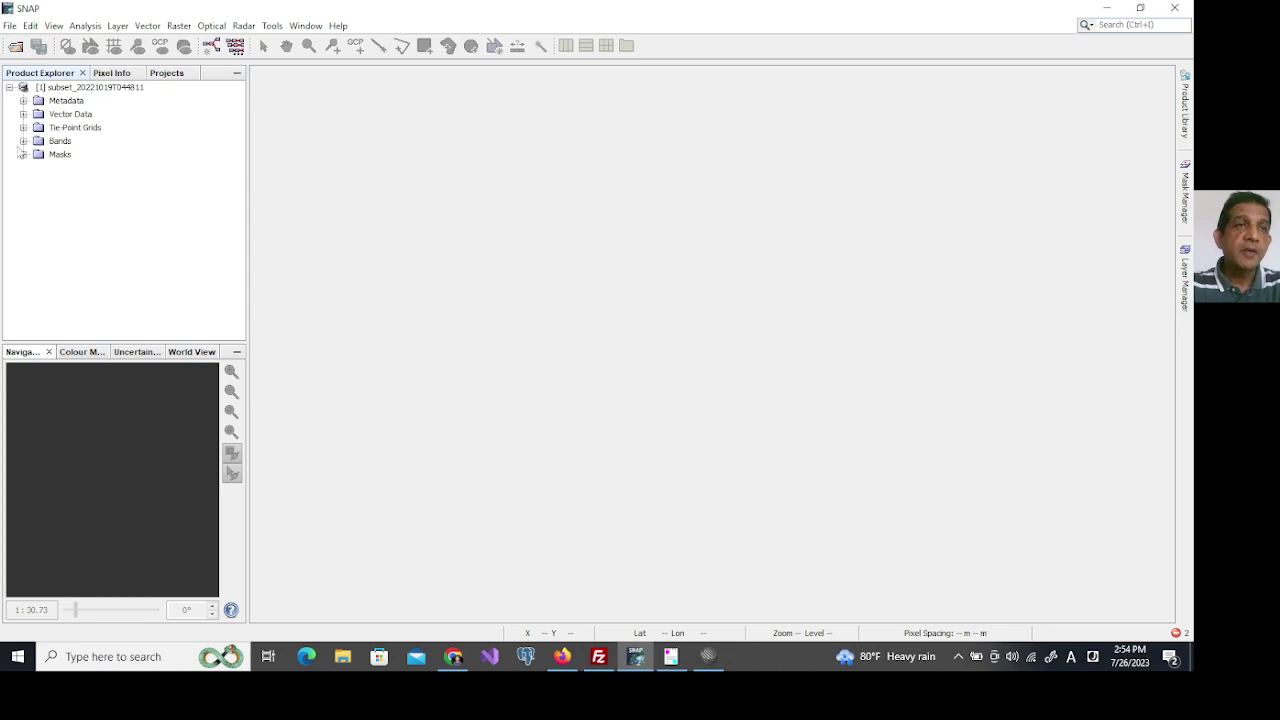
pyautogui.click(83, 88)
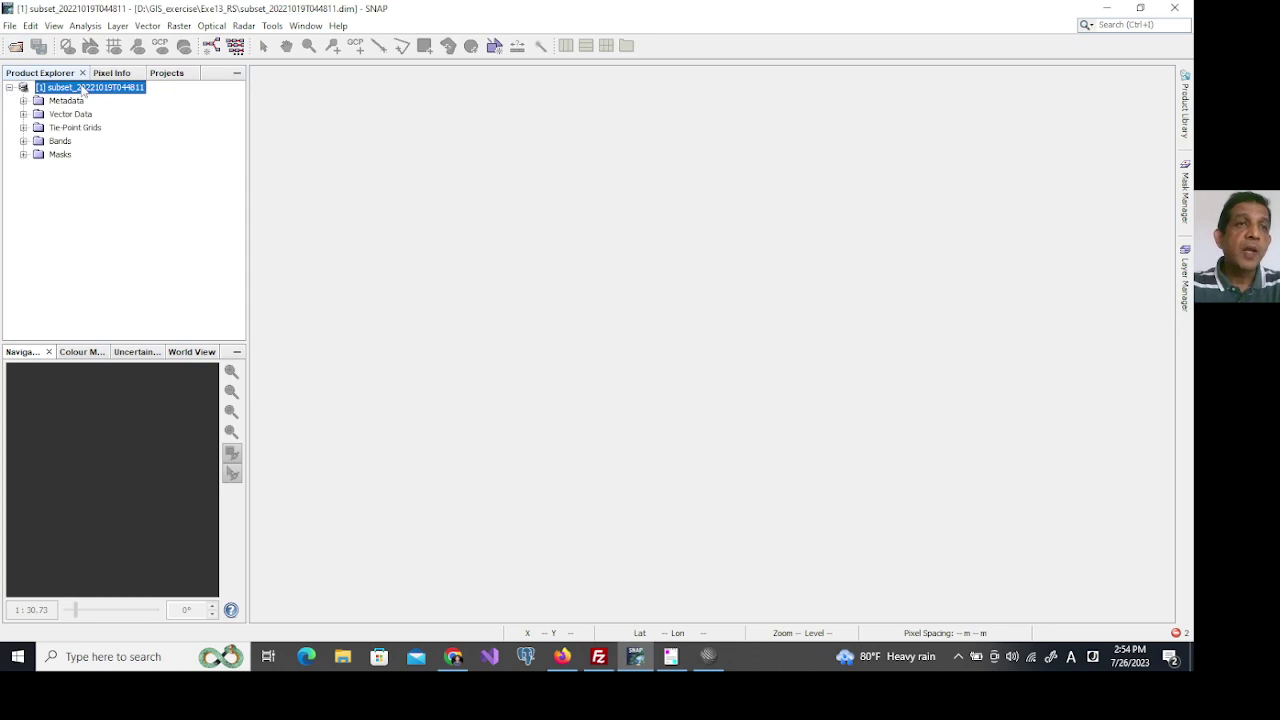
pyautogui.rightClick(83, 91)
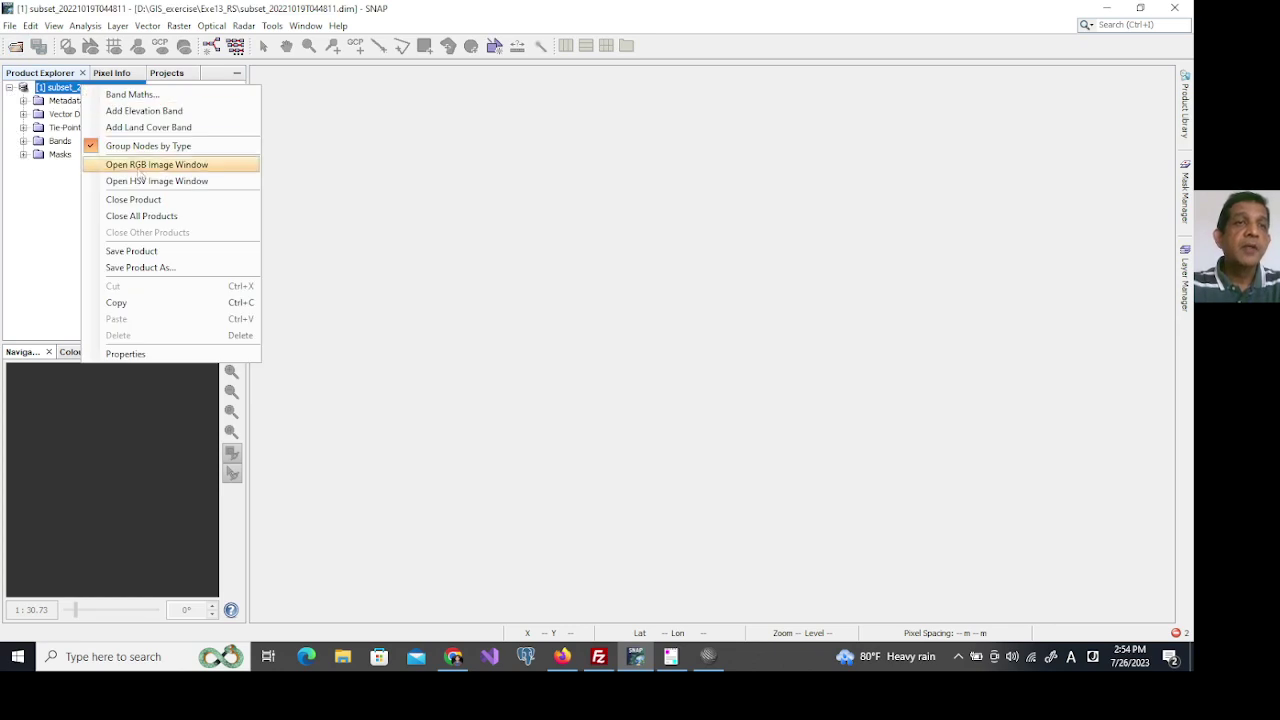
pyautogui.click(189, 168)
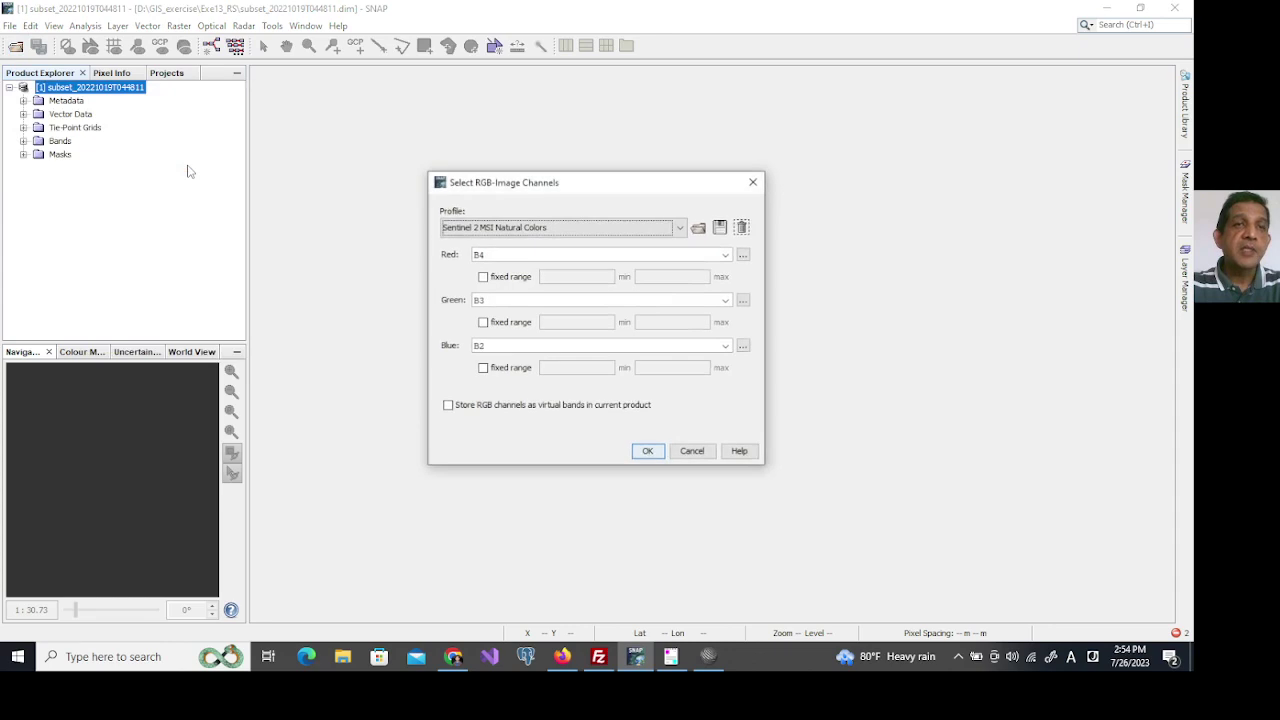
pyautogui.click(679, 230)
pyautogui.click(547, 240)
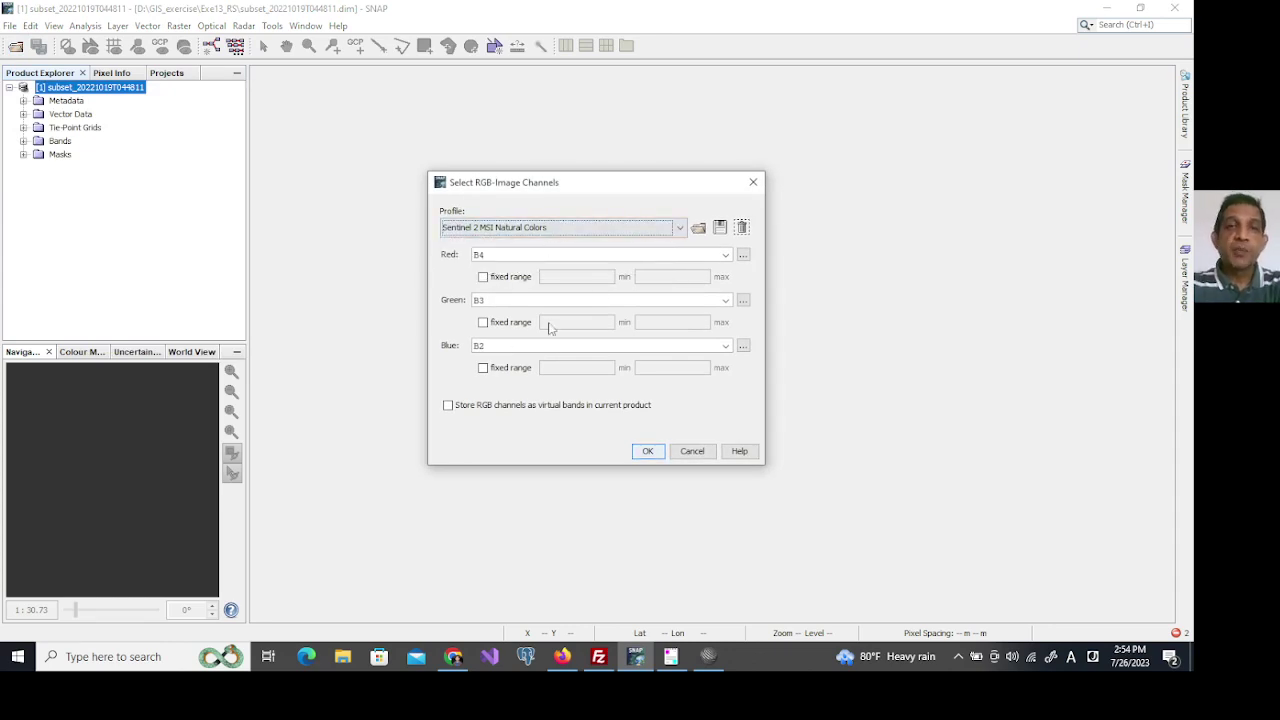
pyautogui.click(679, 228)
pyautogui.click(543, 208)
pyautogui.click(745, 188)
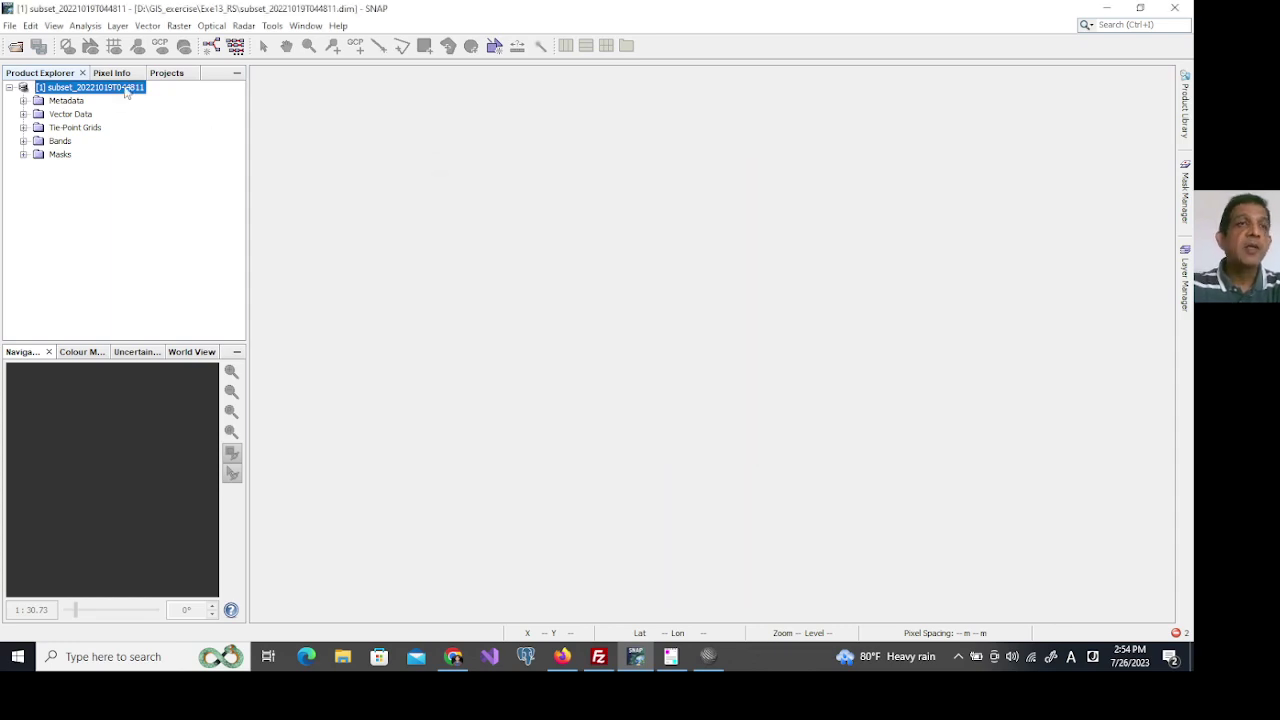
# Check the subset product's bands and set up a Resampling of it, with the target product saved as BEAM-DIMAP.
pyautogui.click(23, 141)
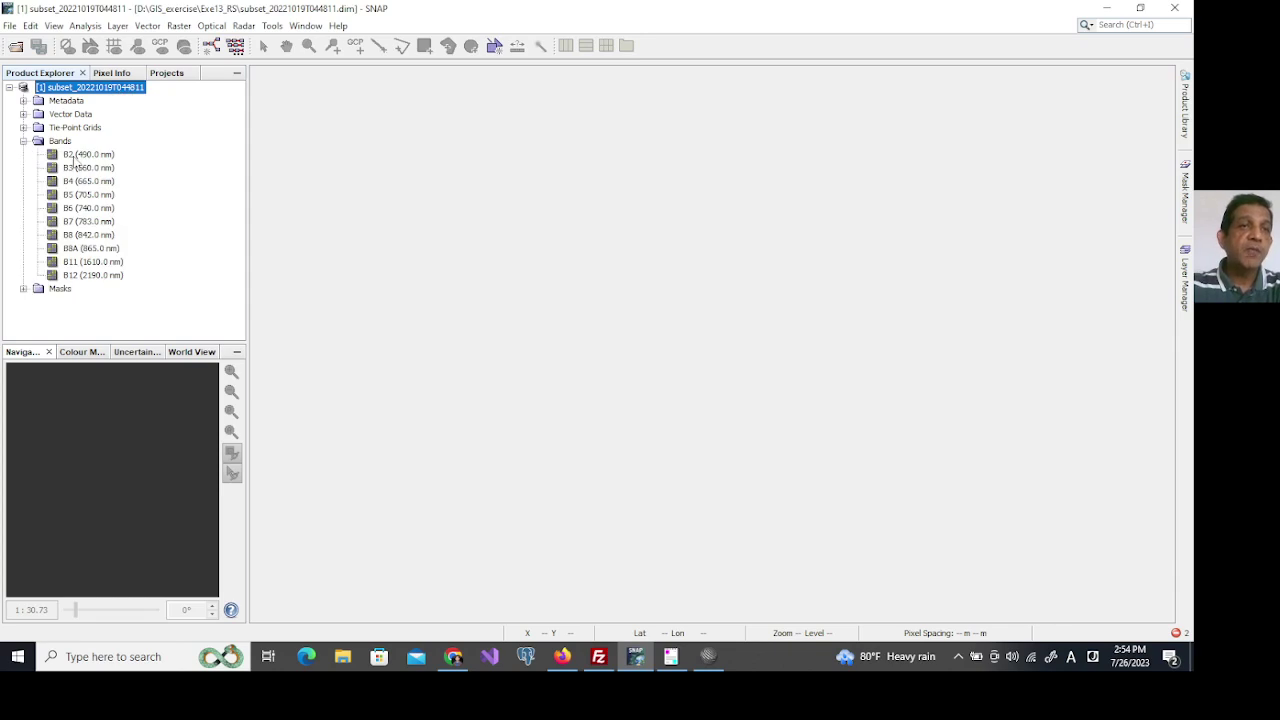
pyautogui.click(23, 141)
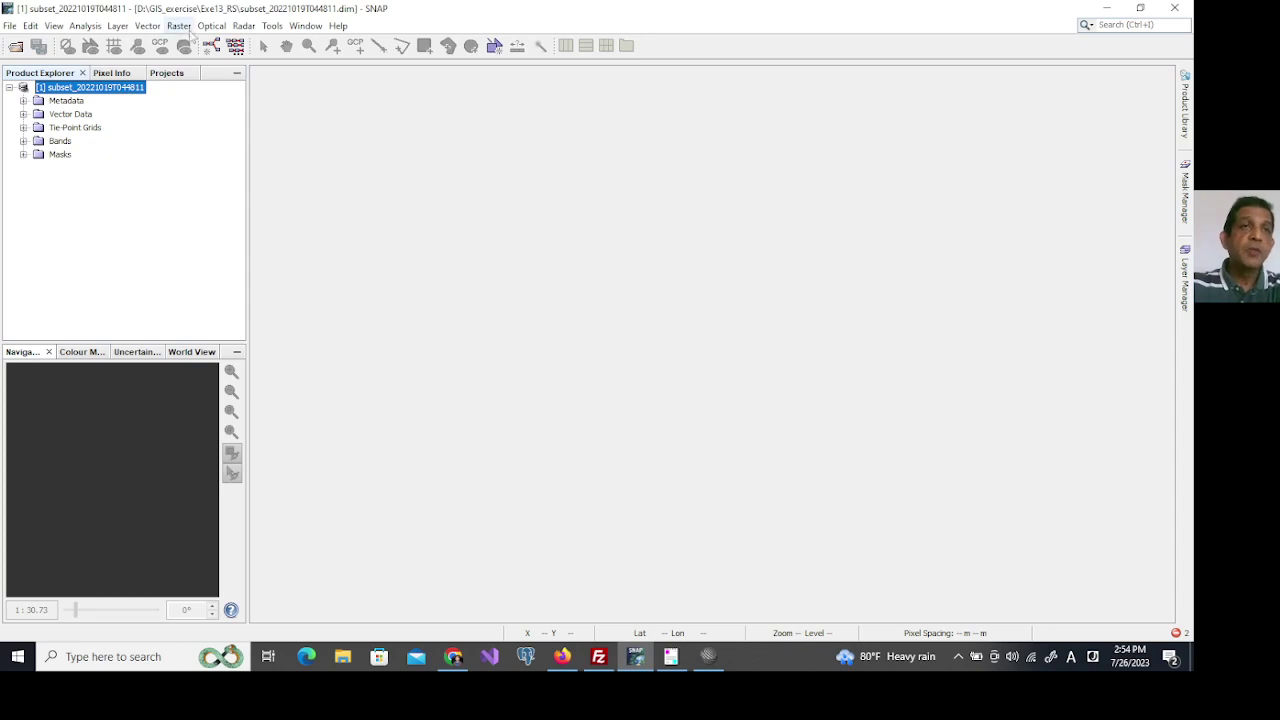
pyautogui.click(180, 26)
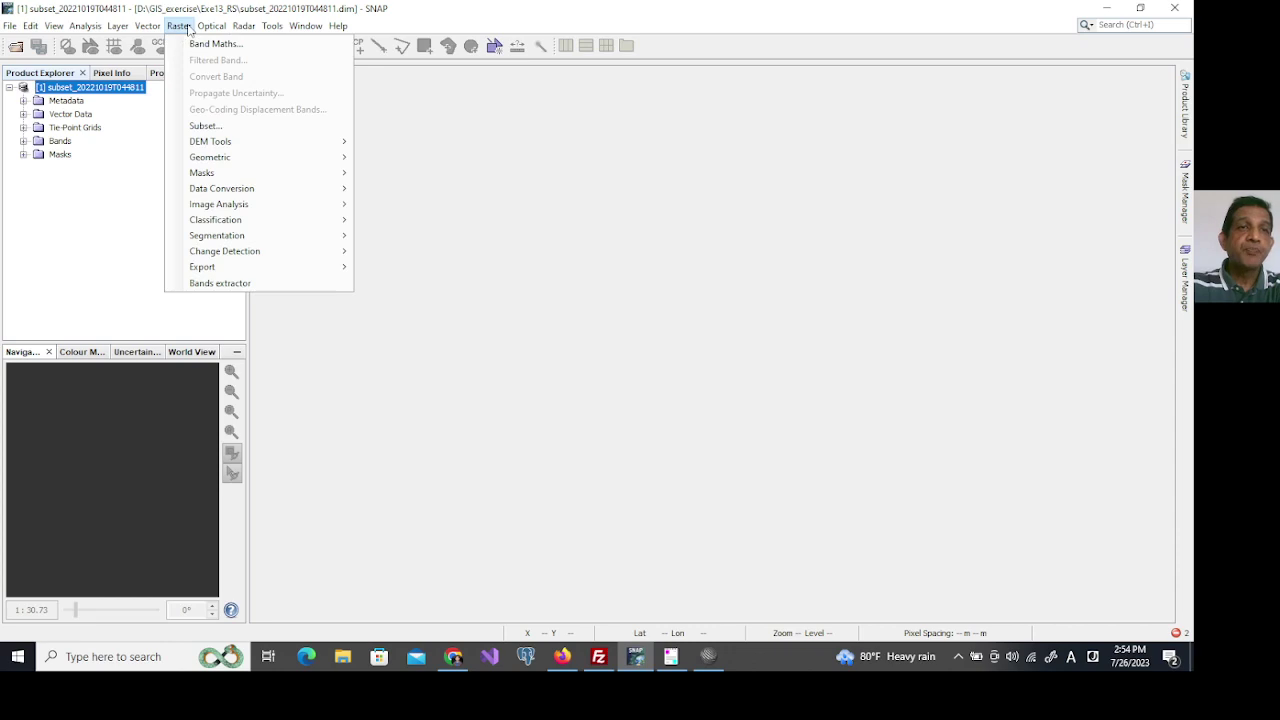
pyautogui.moveTo(236, 157)
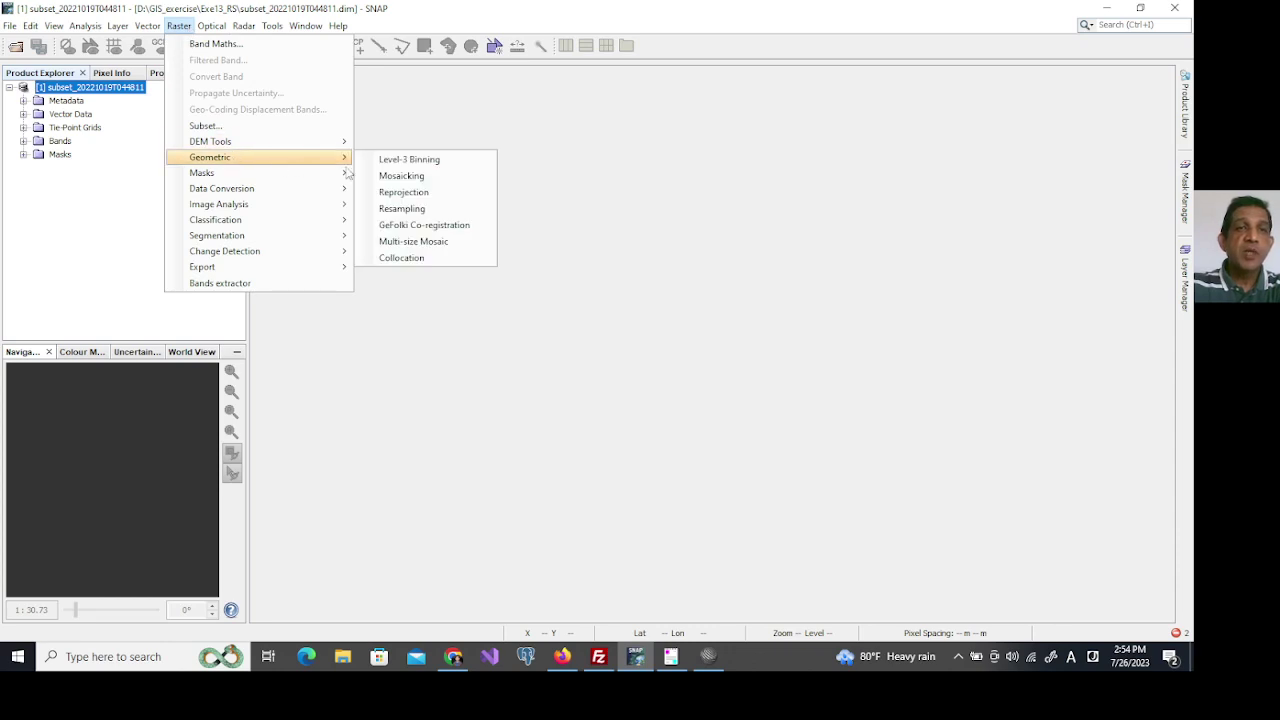
pyautogui.moveTo(316, 162)
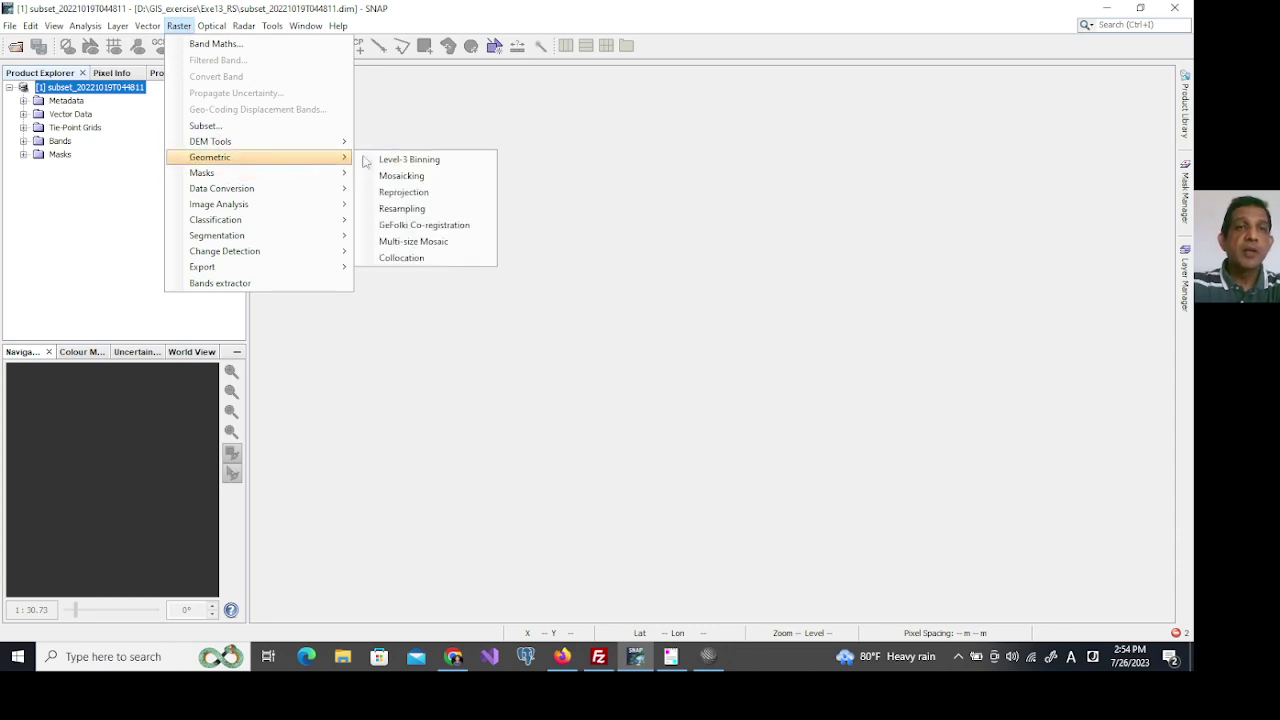
pyautogui.click(418, 216)
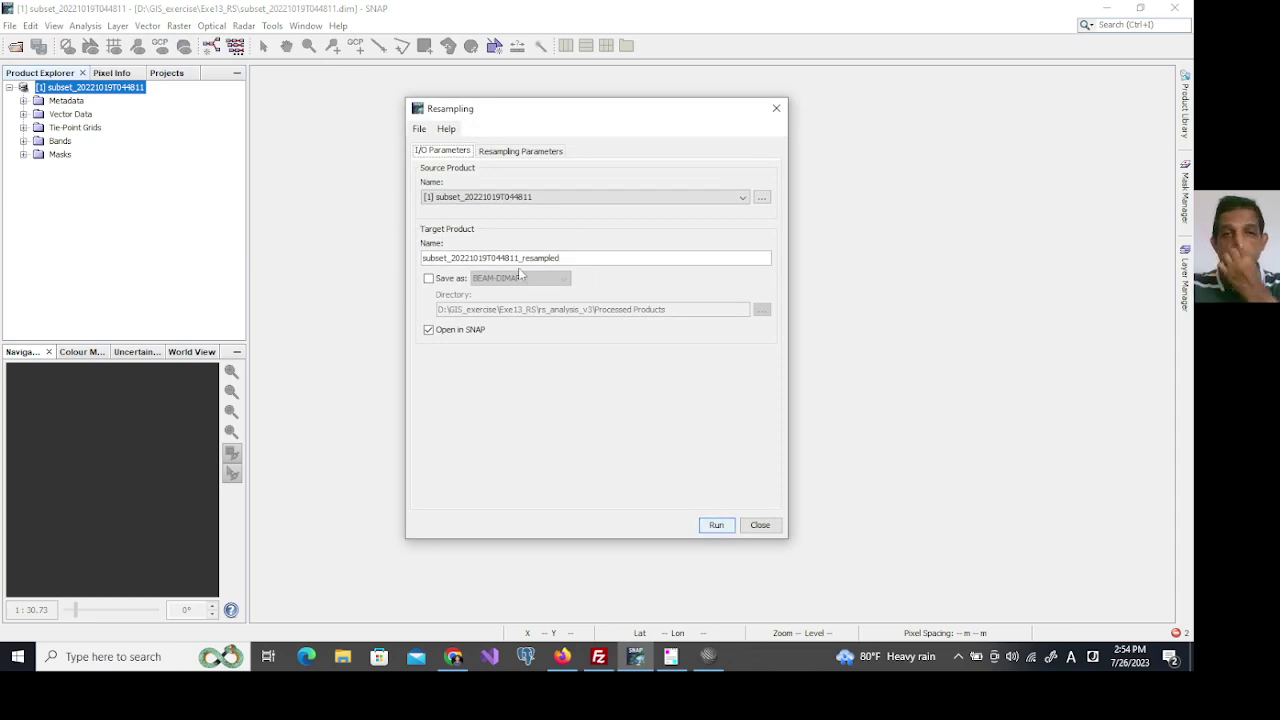
pyautogui.click(428, 280)
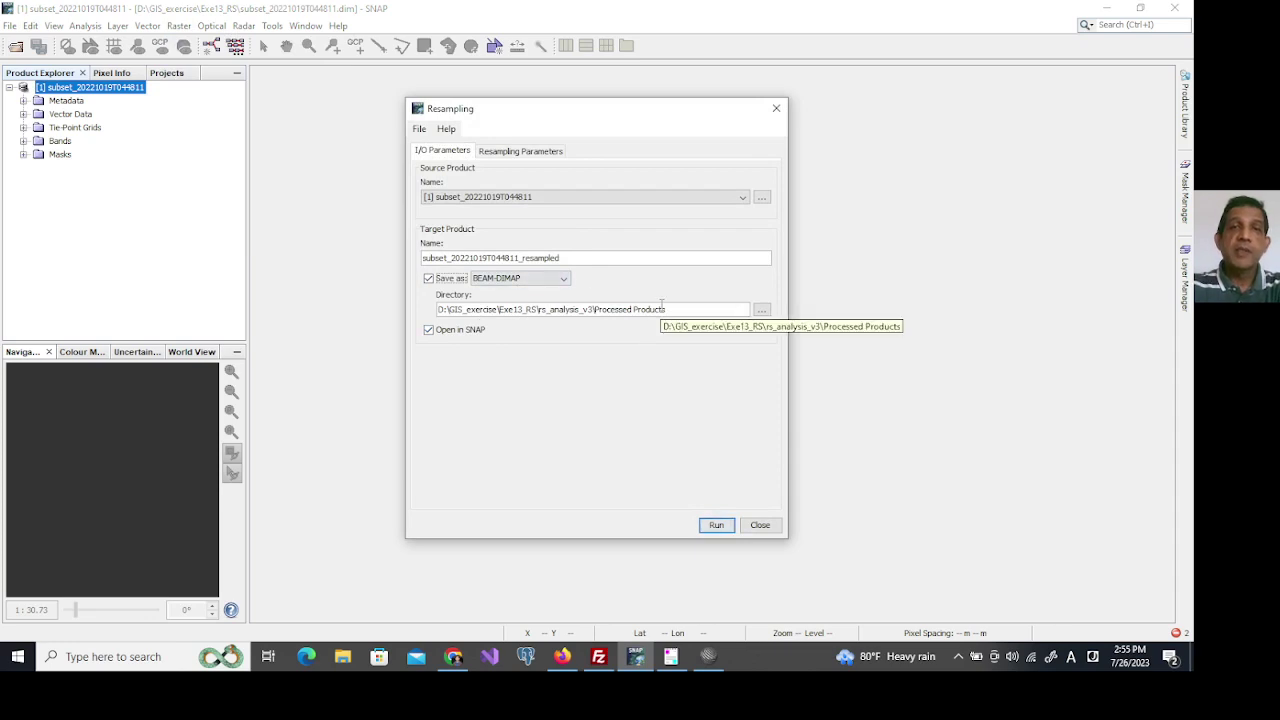
# Run the resampling with B2 as the reference band, Nearest upsampling and First downsampling, and close the Resampling dialog.
pyautogui.click(512, 151)
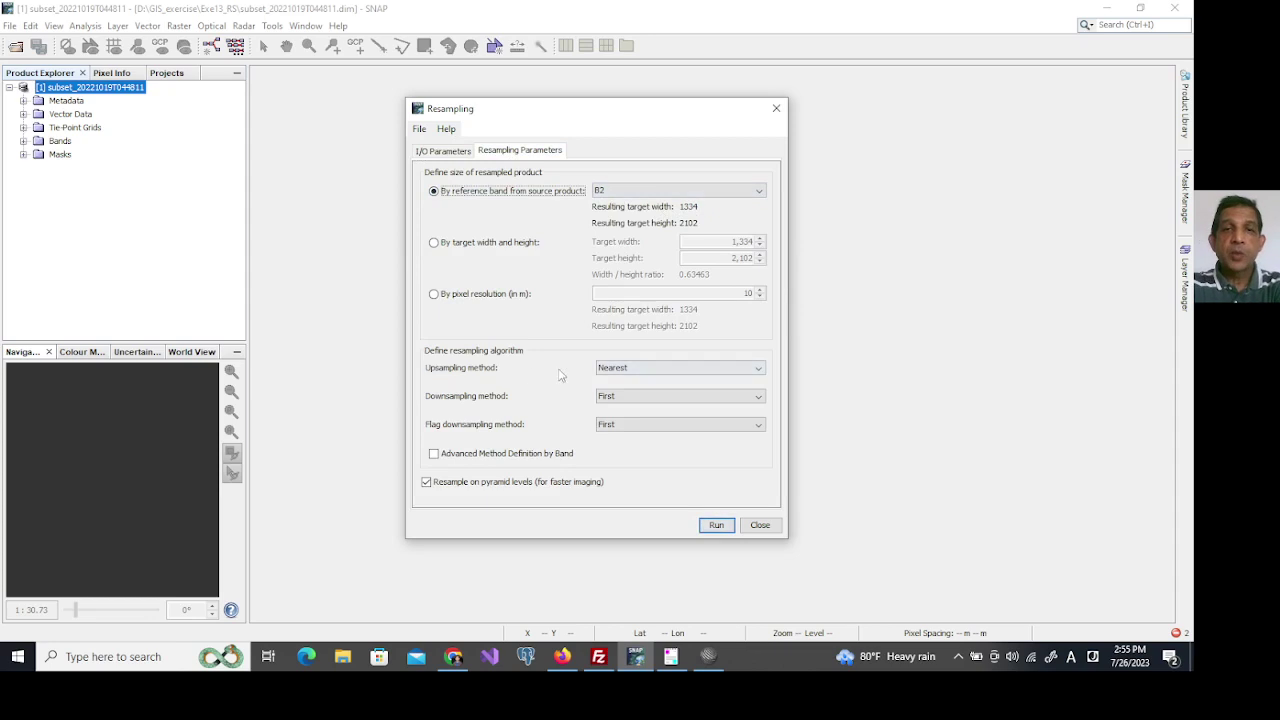
pyautogui.click(640, 371)
pyautogui.click(641, 373)
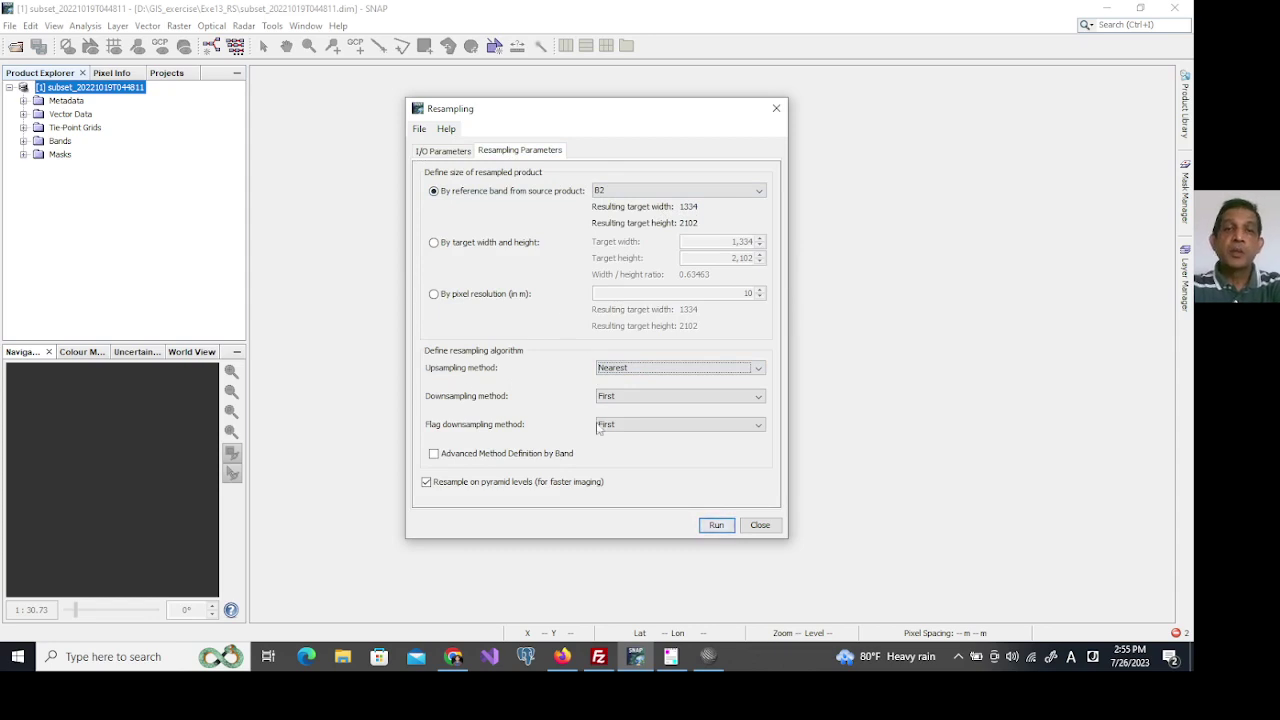
pyautogui.click(718, 528)
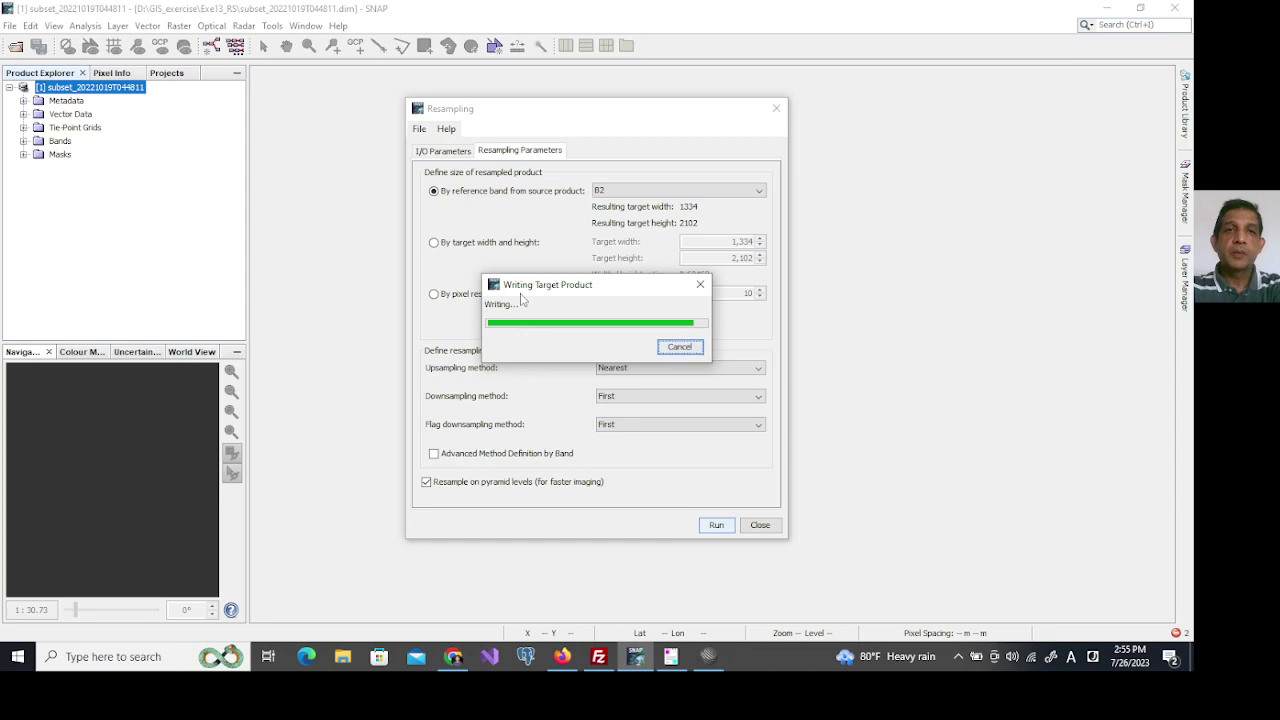
pyautogui.hotkey('alt', 'Tab')
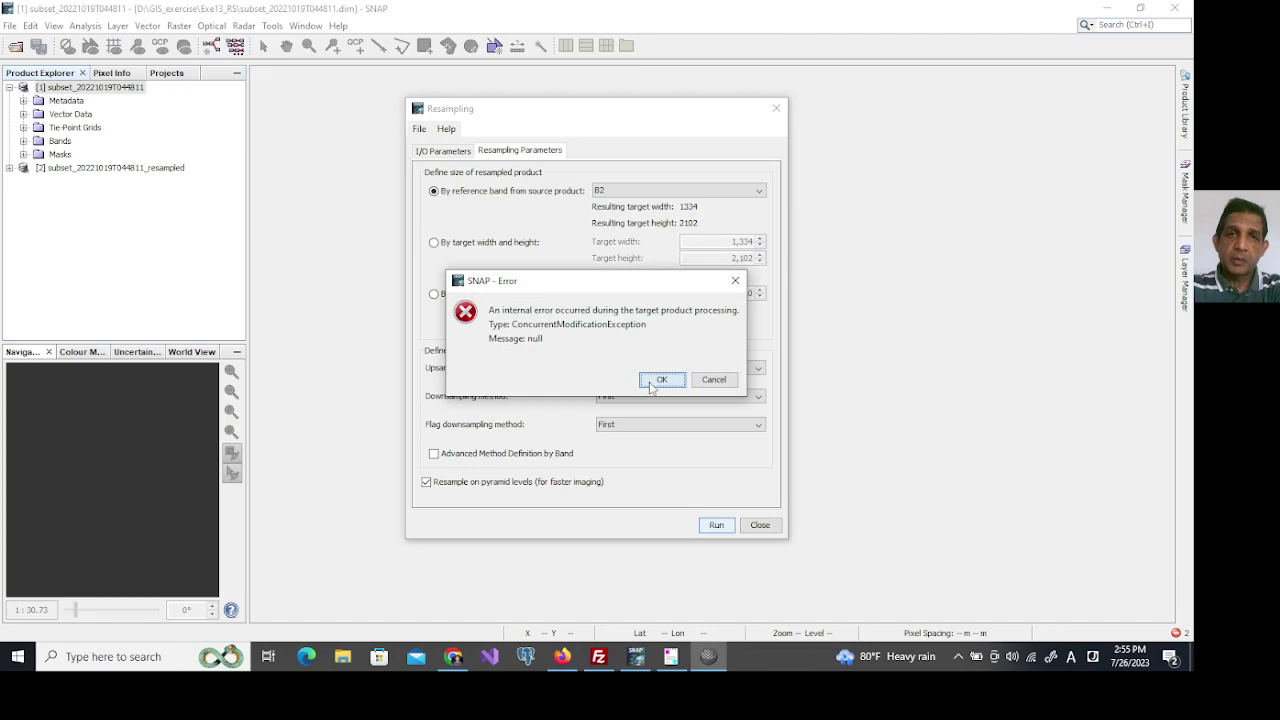
pyautogui.click(651, 385)
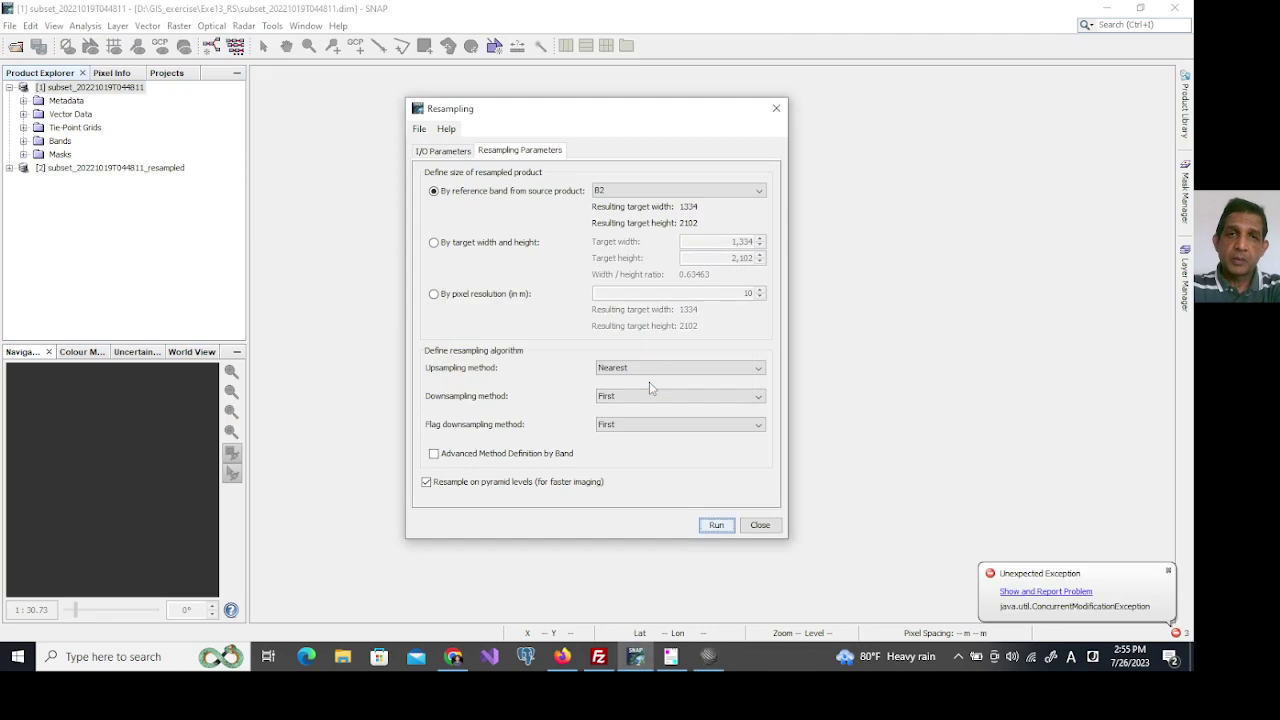
pyautogui.click(759, 525)
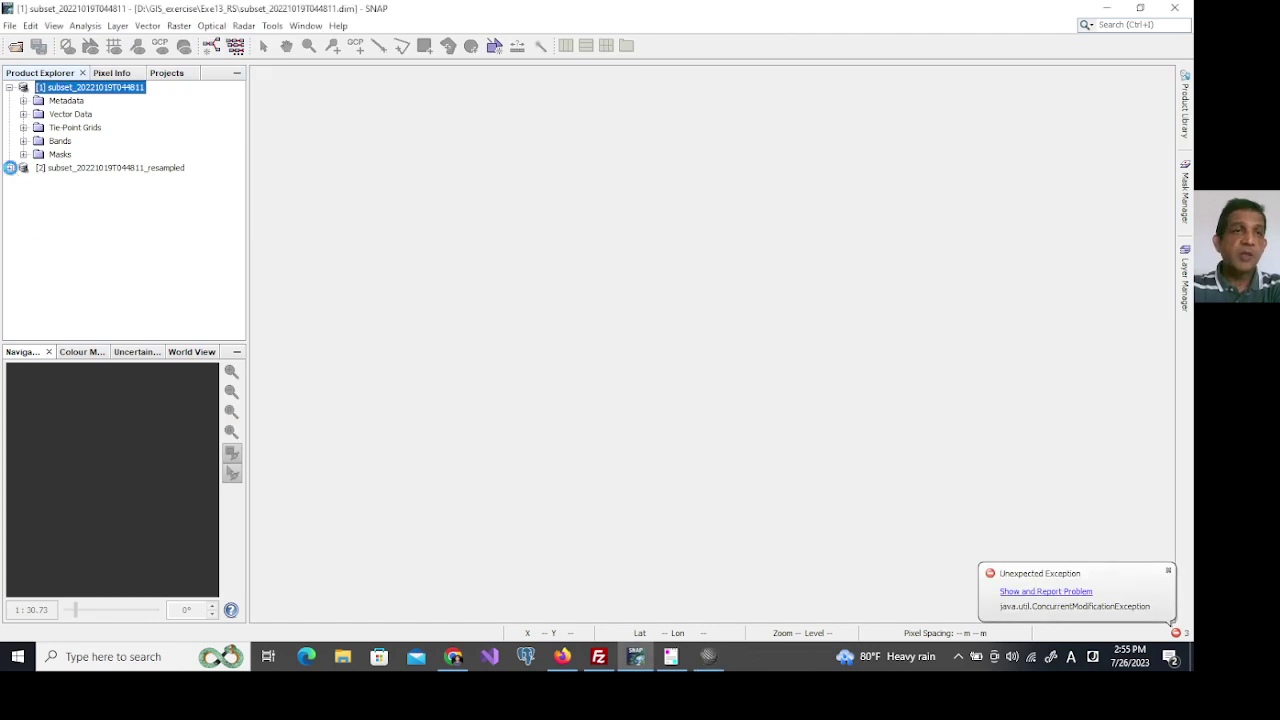
# Expand the resampled product and examine the list of its bands.
pyautogui.click(10, 168)
pyautogui.click(23, 222)
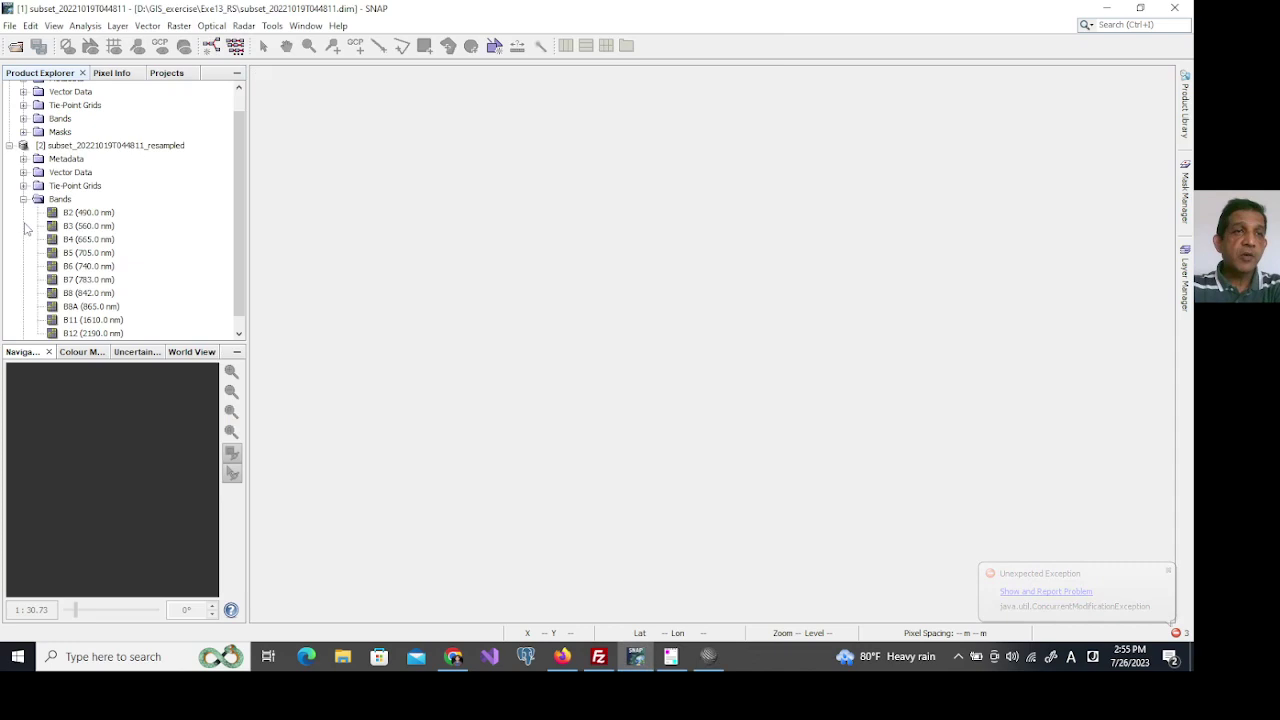
pyautogui.scroll(-1, 107, 220)
pyautogui.scroll(1, 107, 219)
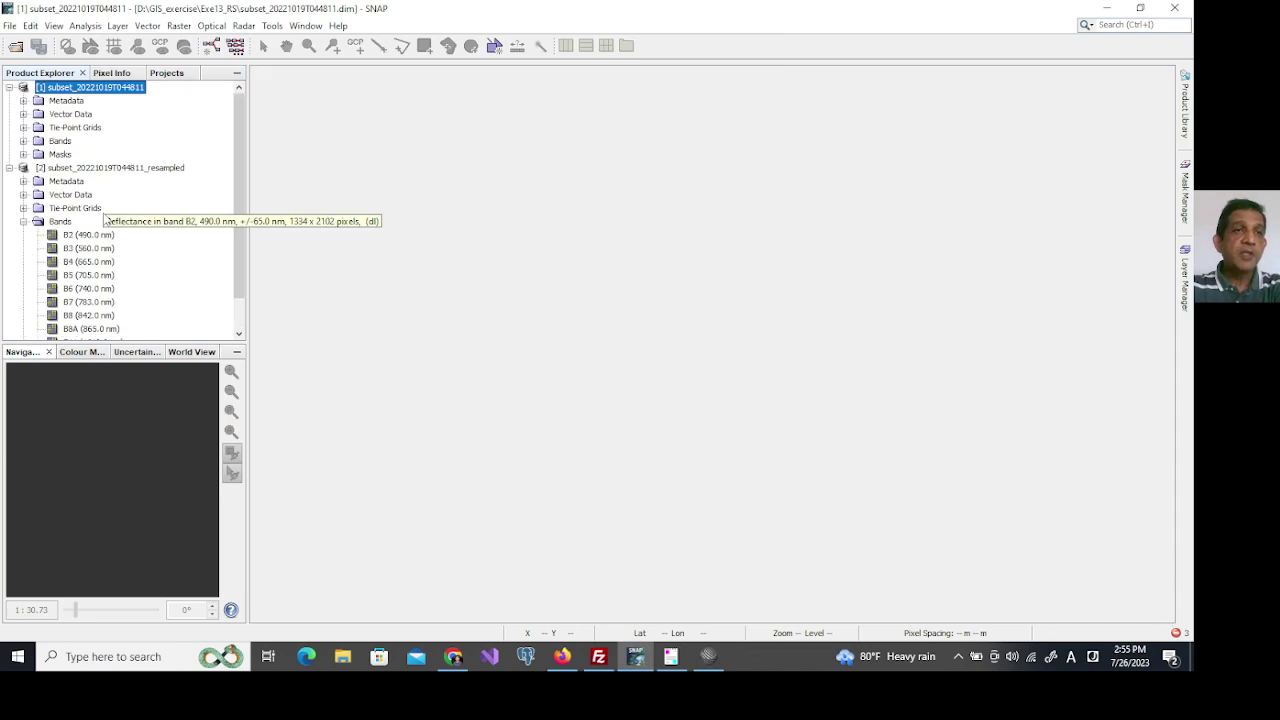
pyautogui.click(110, 169)
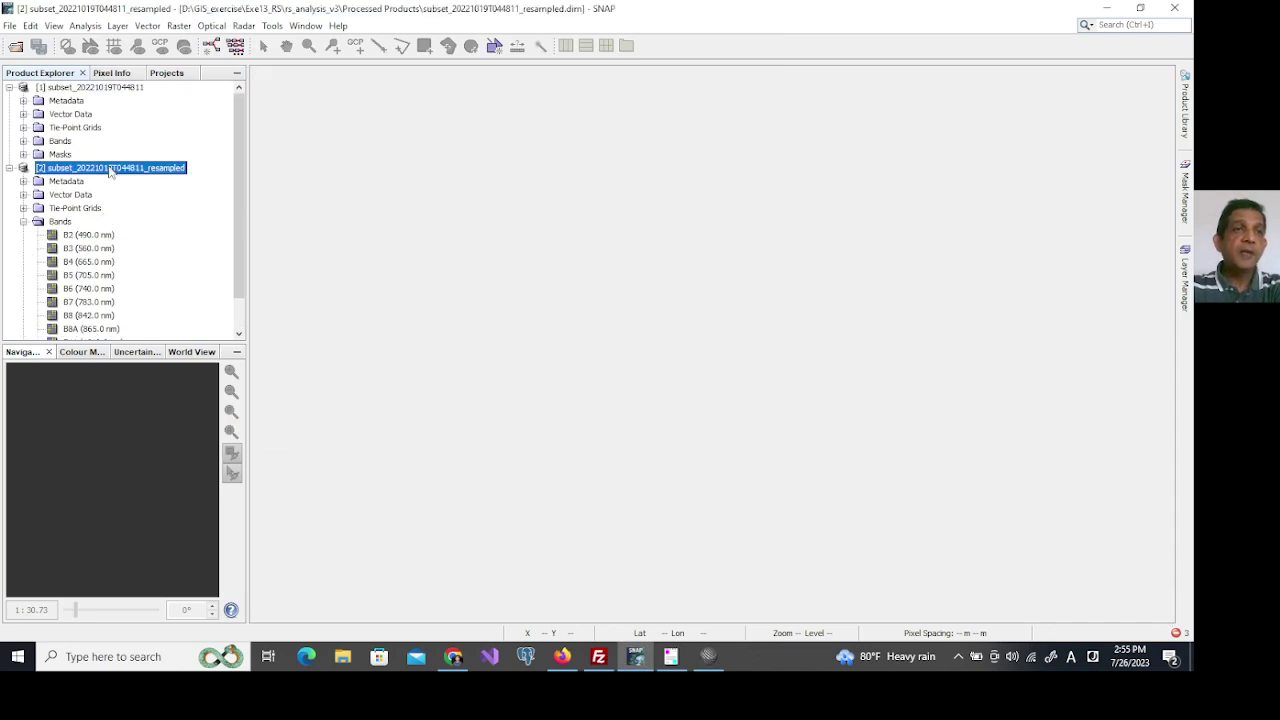
pyautogui.rightClick(110, 171)
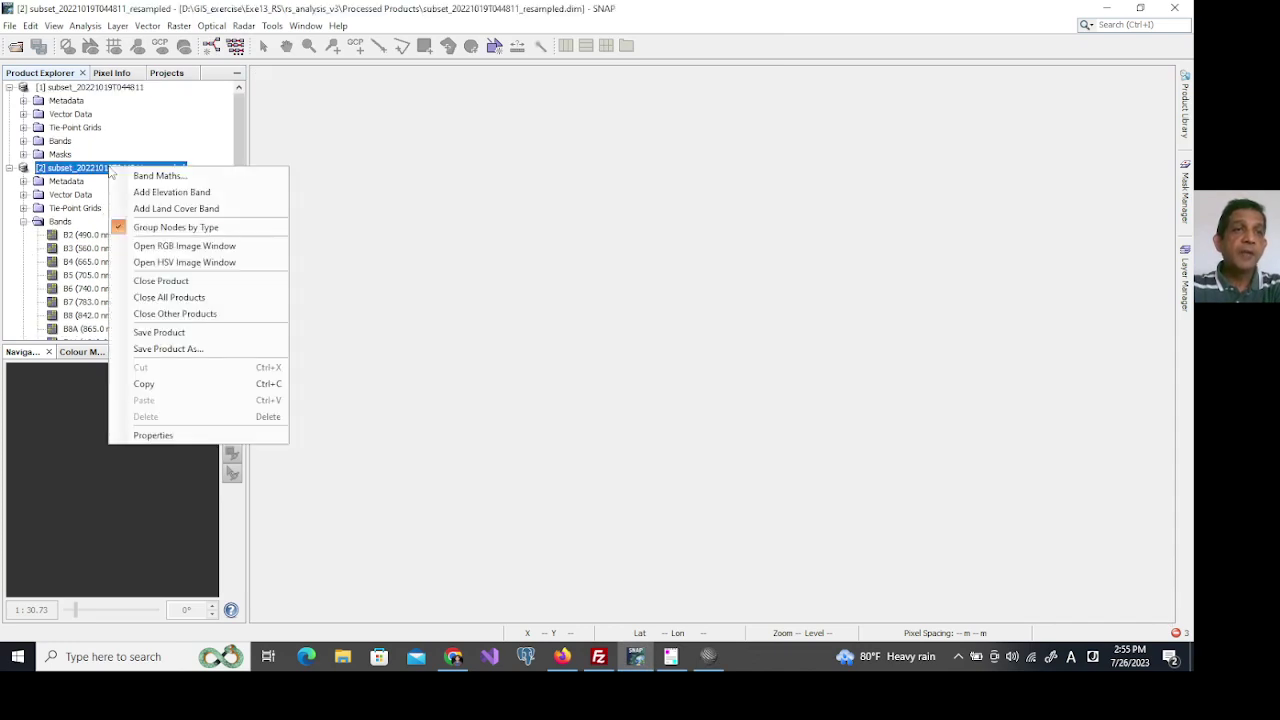
pyautogui.click(195, 247)
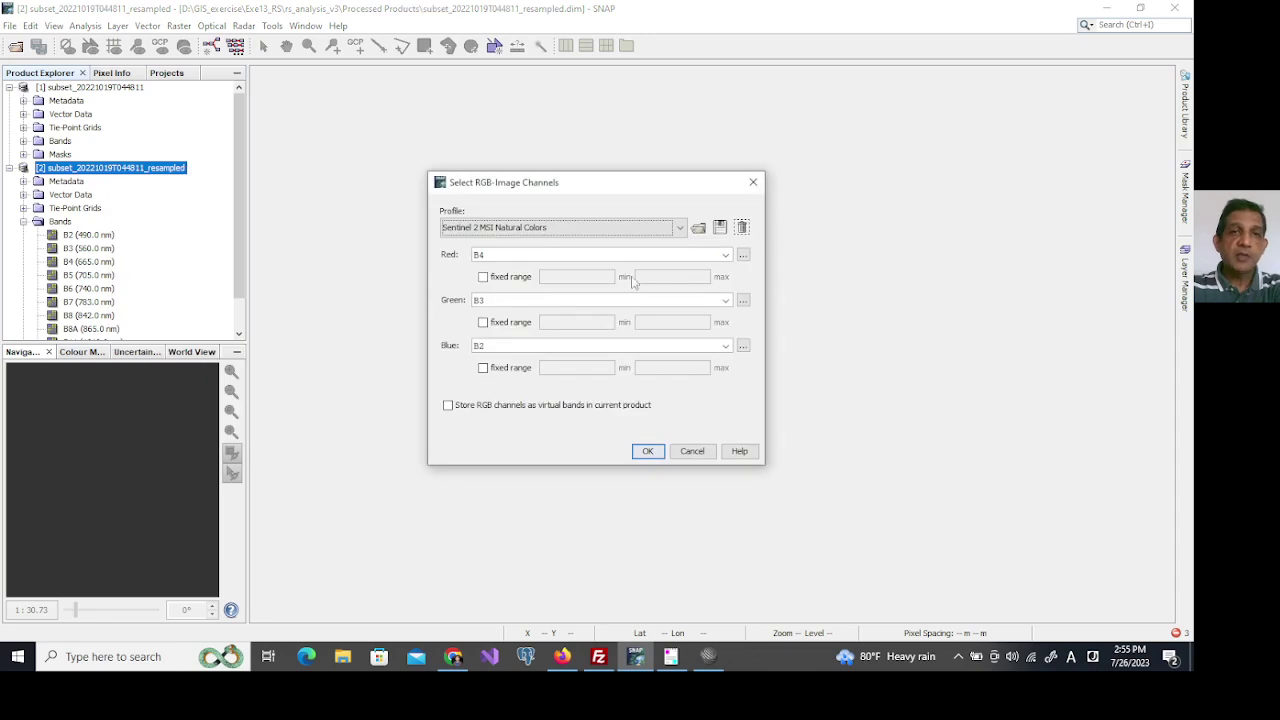
pyautogui.click(684, 233)
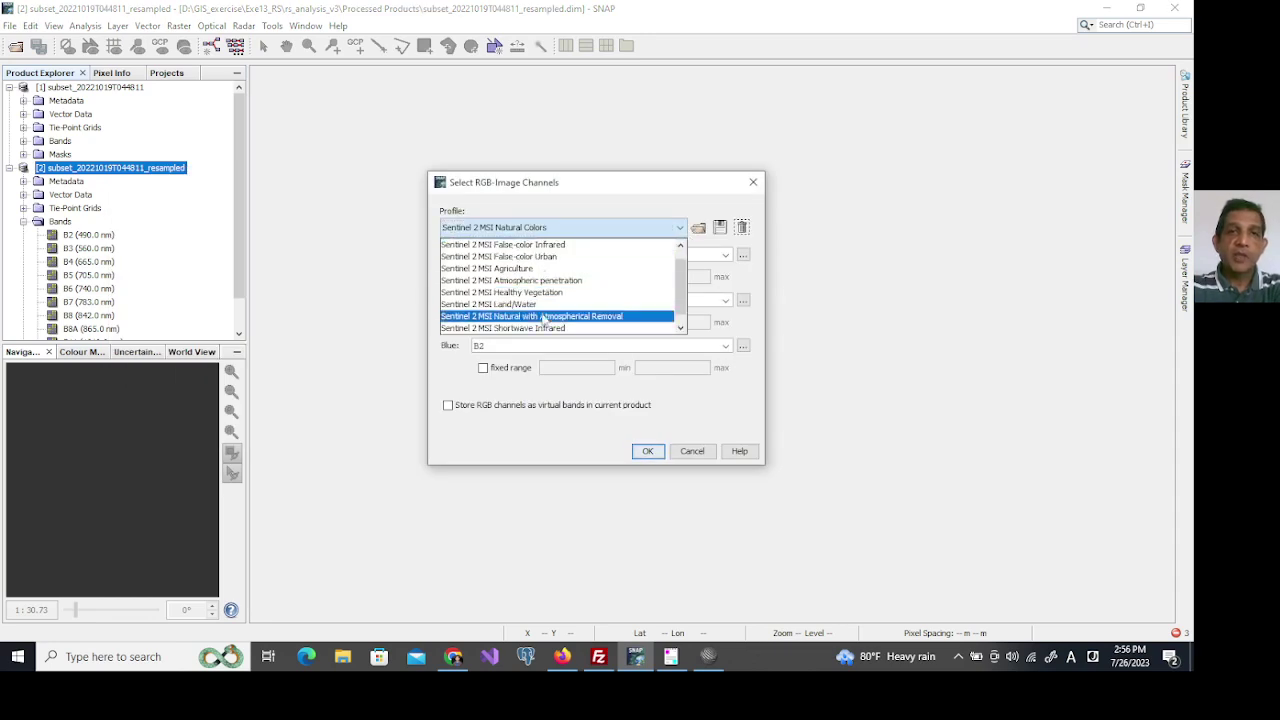
pyautogui.click(581, 214)
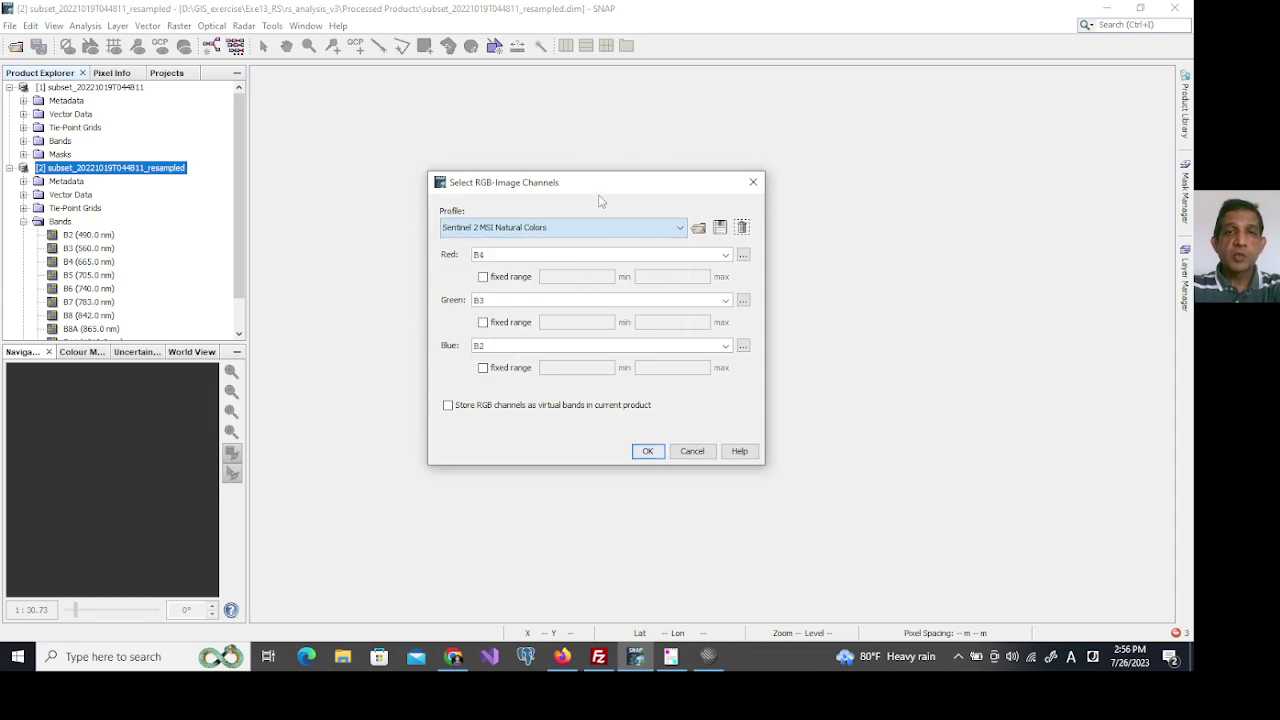
pyautogui.click(753, 184)
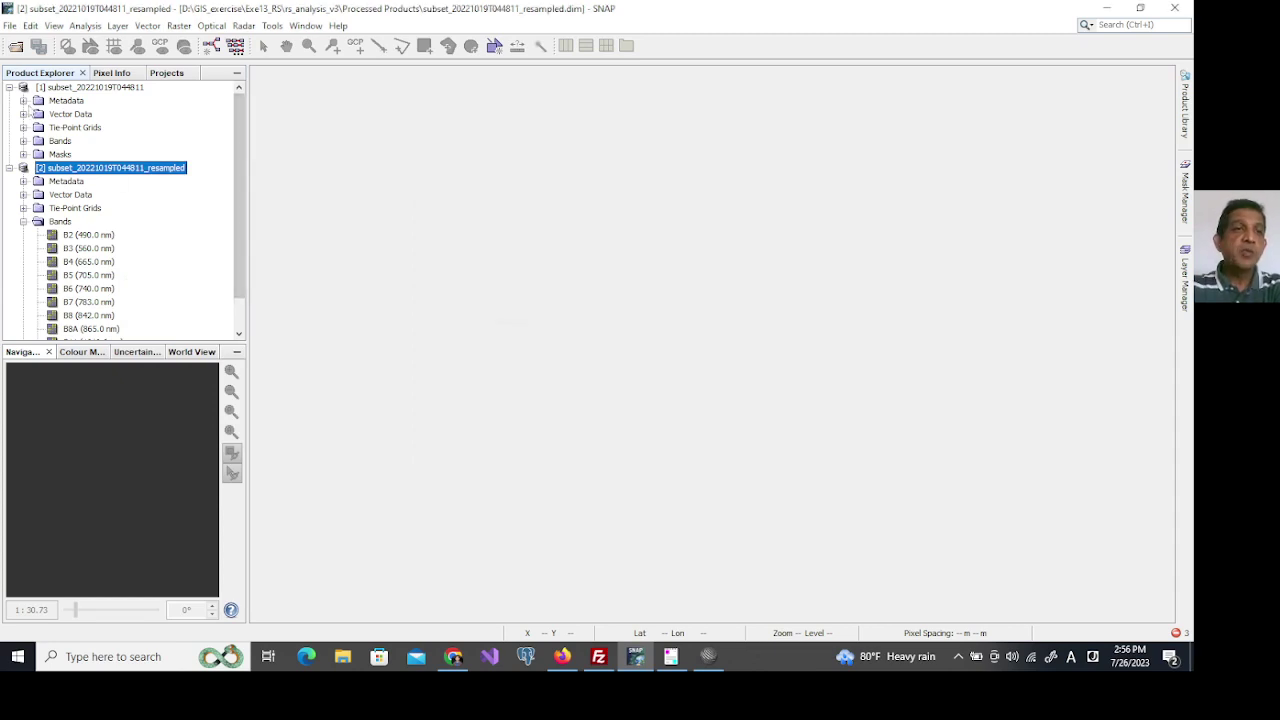
# Collapse the original subset product and the resampled product's bands, and switch to SciTE to review the PCA band option for K-means clustering.
pyautogui.click(9, 87)
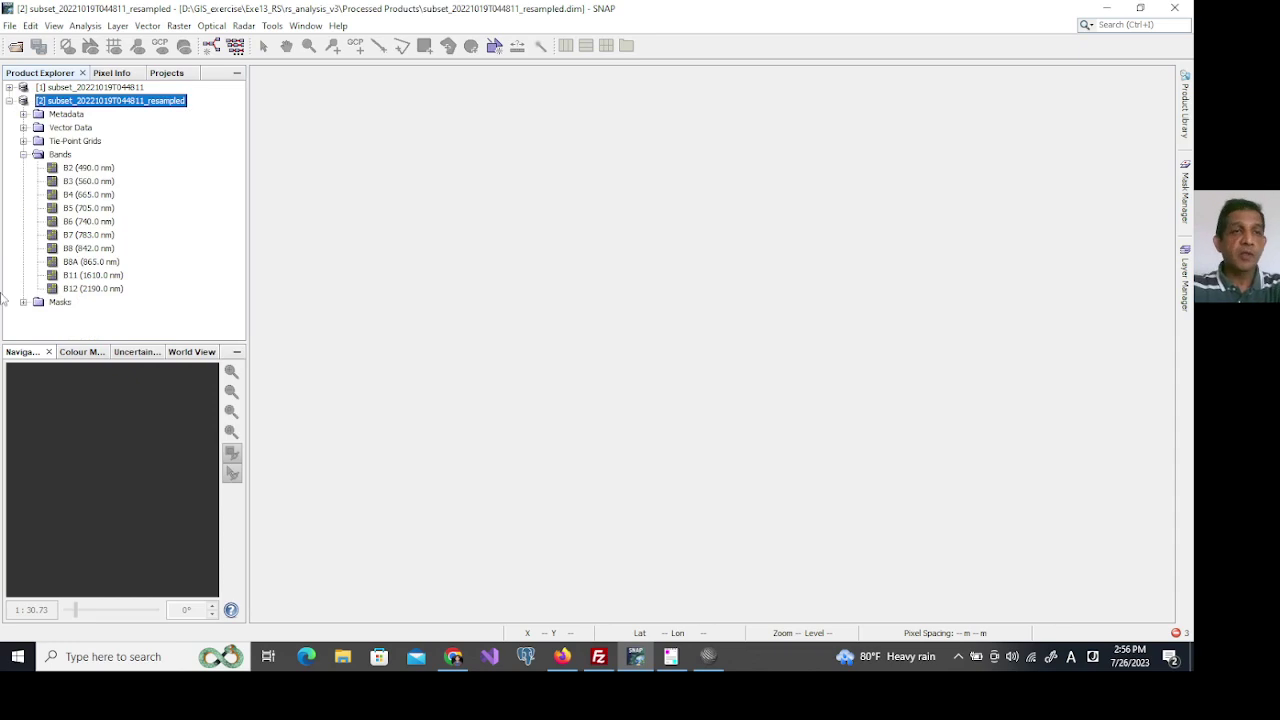
pyautogui.click(23, 155)
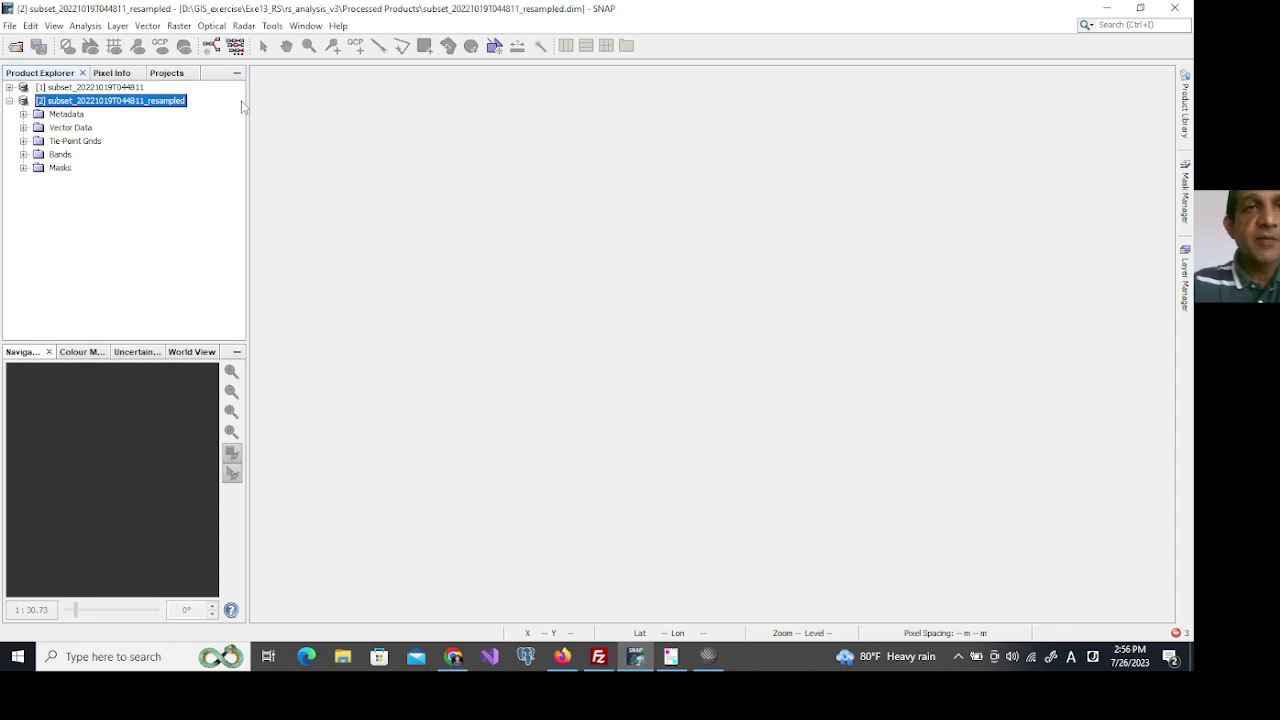
pyautogui.click(708, 656)
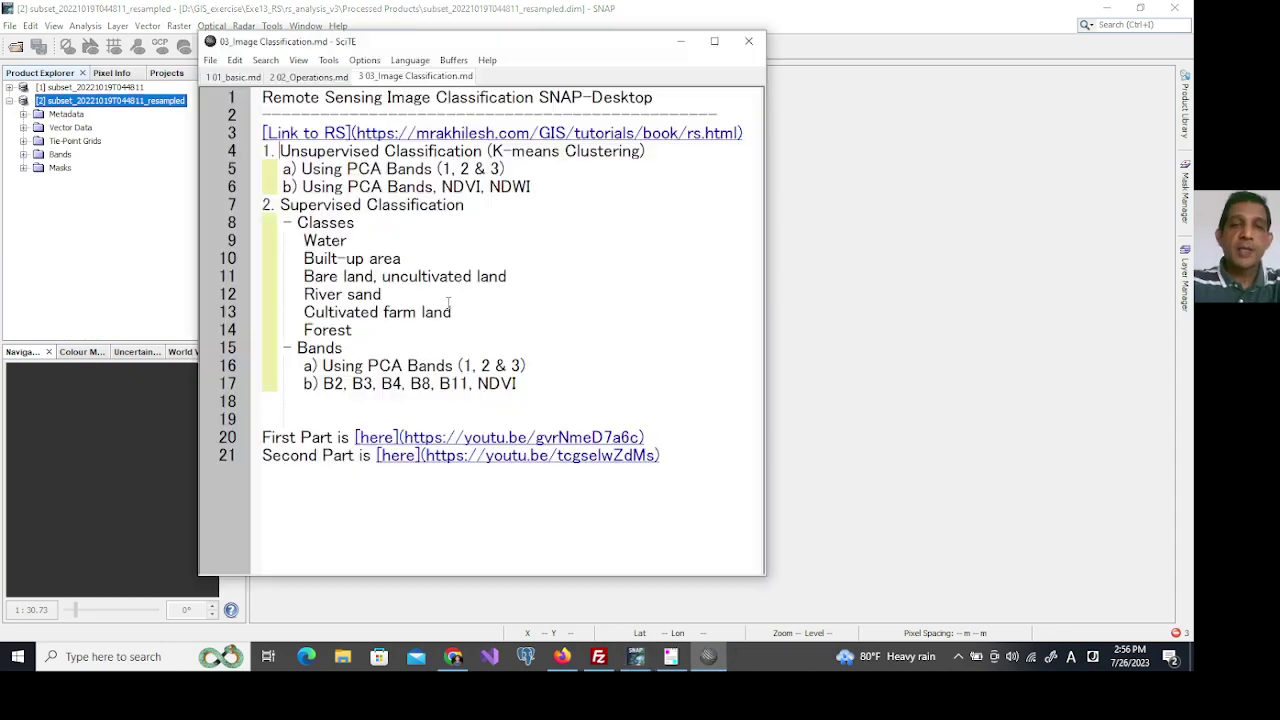
pyautogui.moveTo(303, 168); pyautogui.dragTo(507, 168)
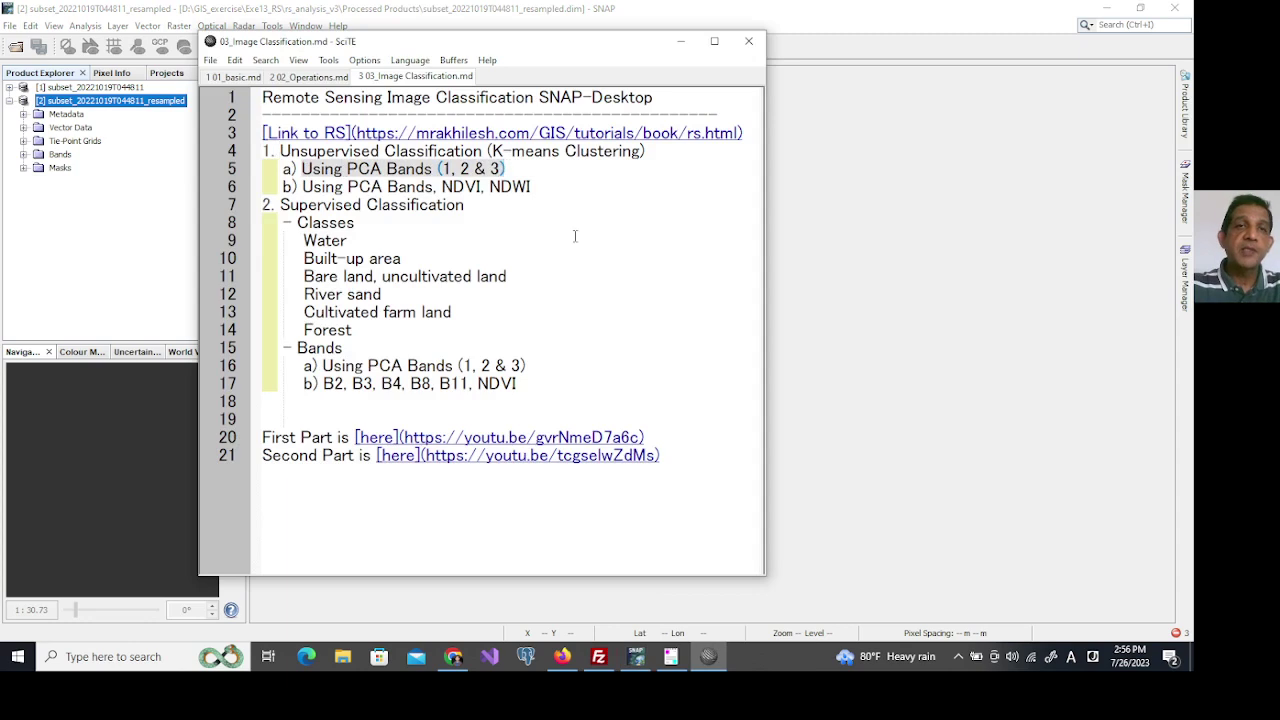
pyautogui.click(346, 239)
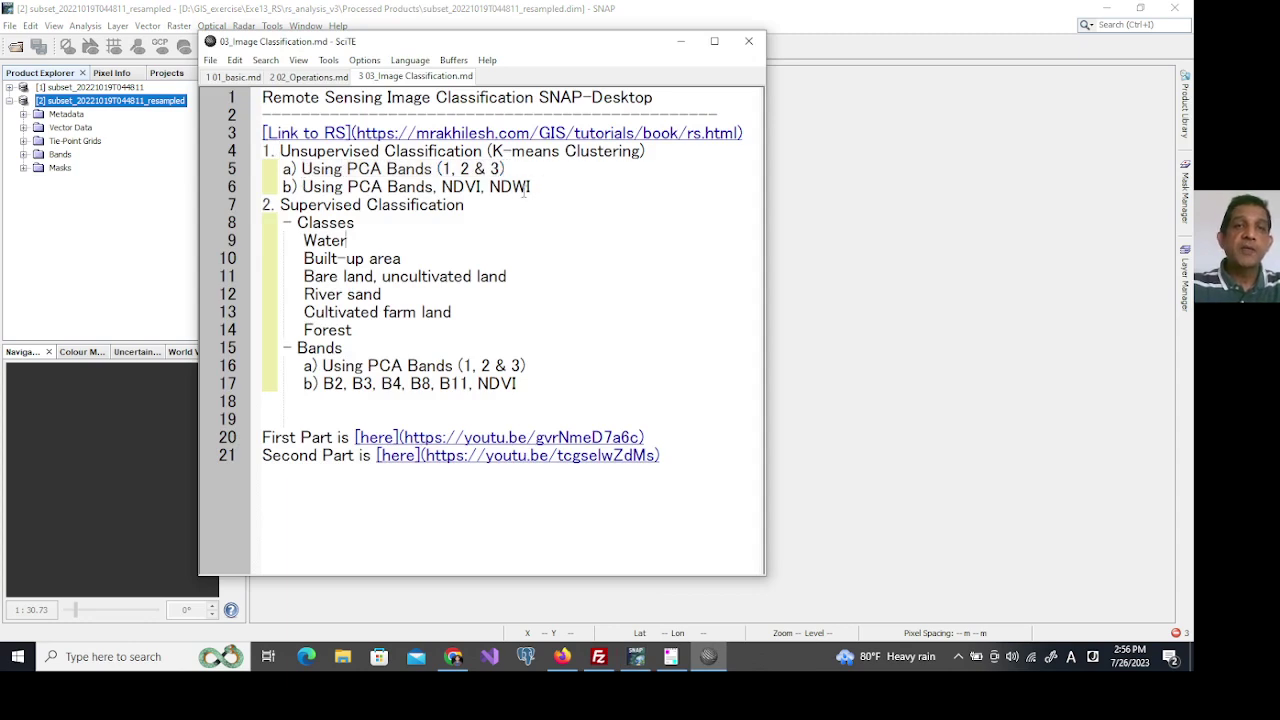
# Return to SNAP and open subset_20221019T044811_resampled_pca.dim from the Processed Products folder of rs_analysis_v2.
pyautogui.click(54, 212)
pyautogui.click(16, 46)
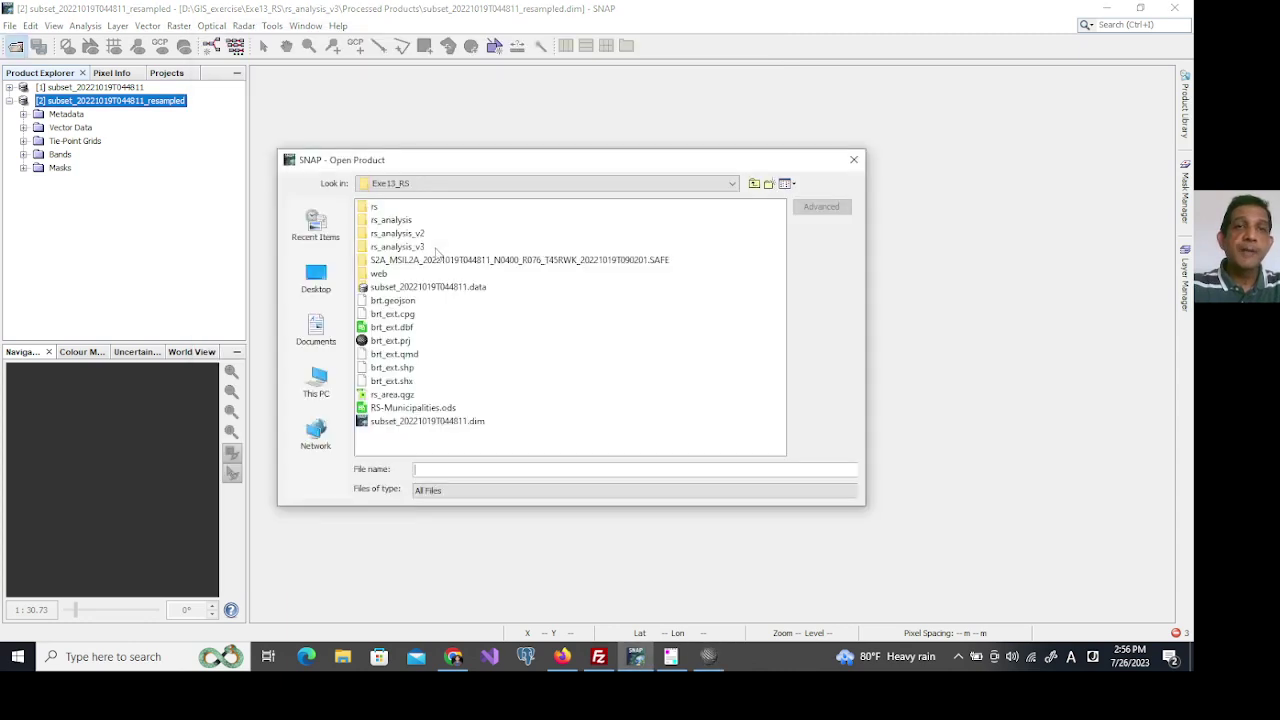
pyautogui.click(363, 233)
pyautogui.doubleClick(363, 233)
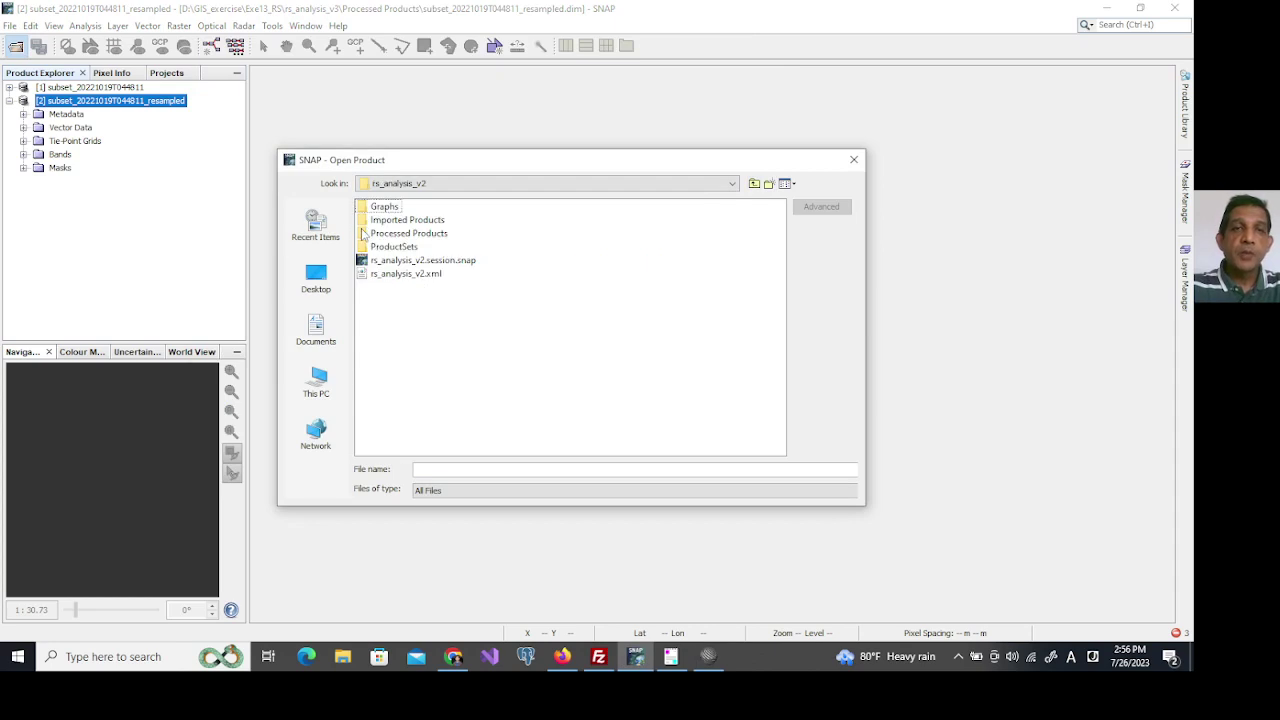
pyautogui.doubleClick(363, 237)
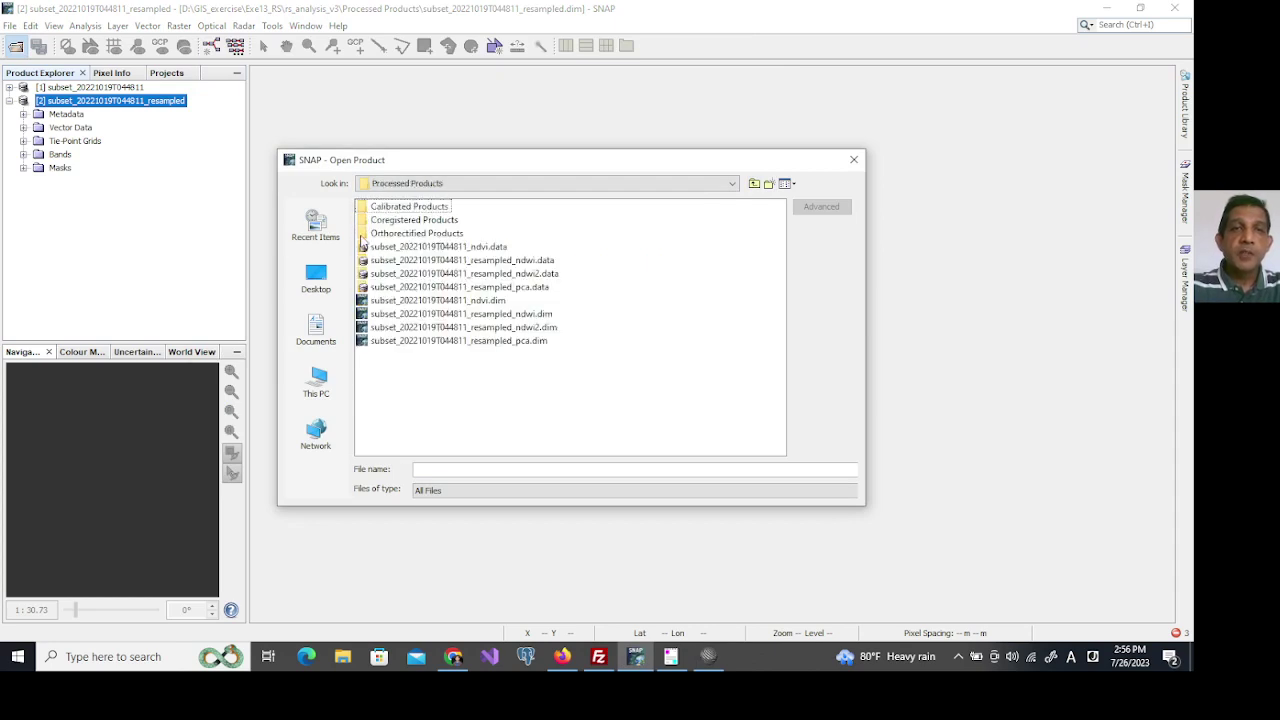
pyautogui.click(362, 342)
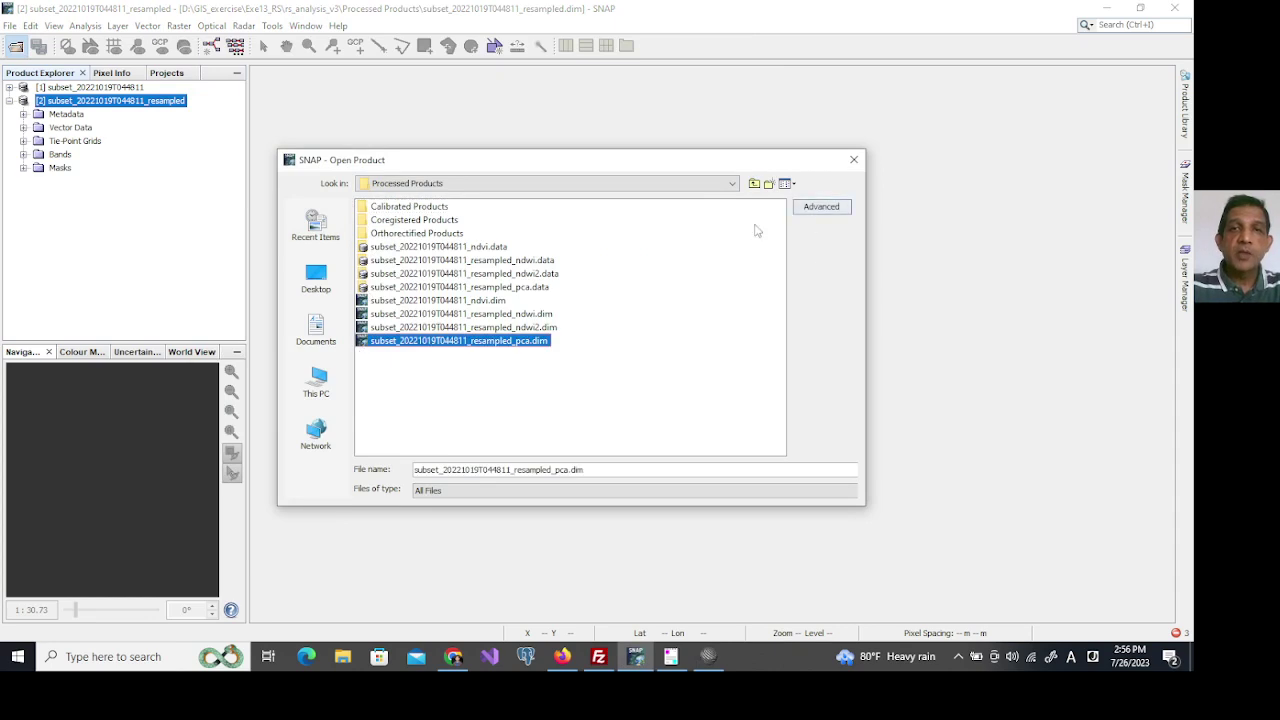
pyautogui.doubleClick(361, 344)
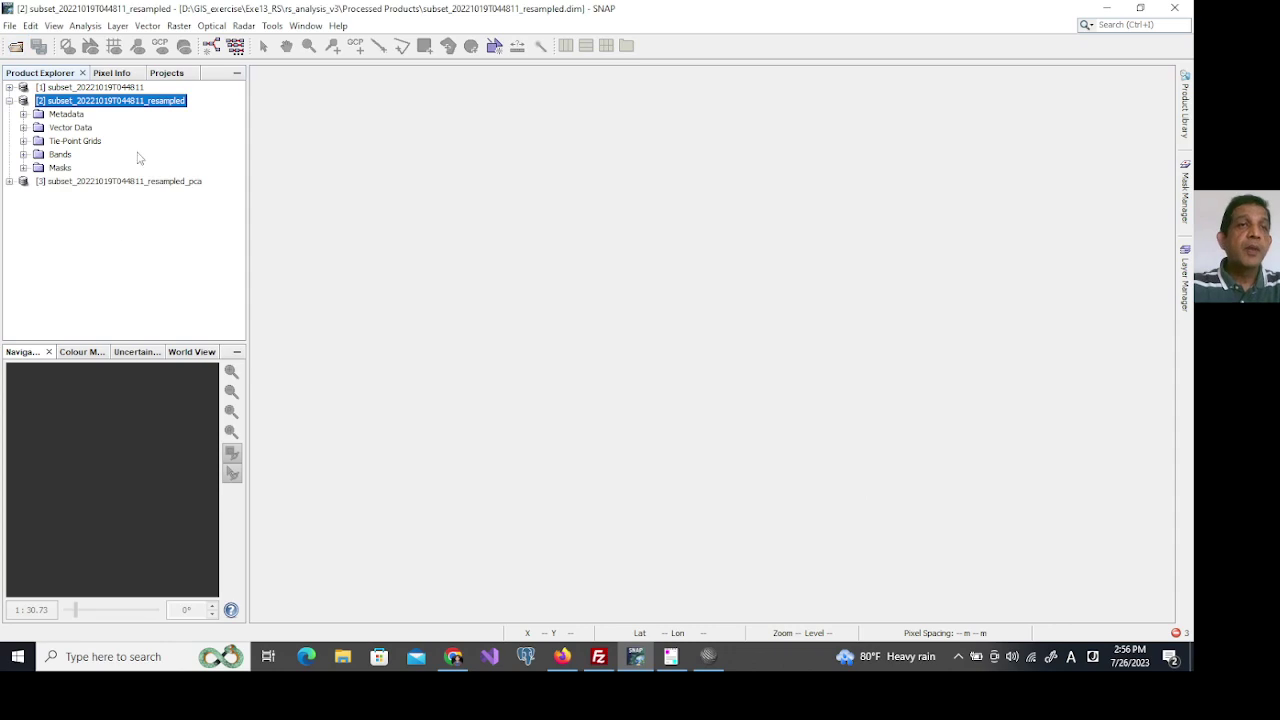
# Check the classification notes and switch to Chrome to examine the GIS tutorial's practical section on unsupervised K-means classification.
pyautogui.click(708, 656)
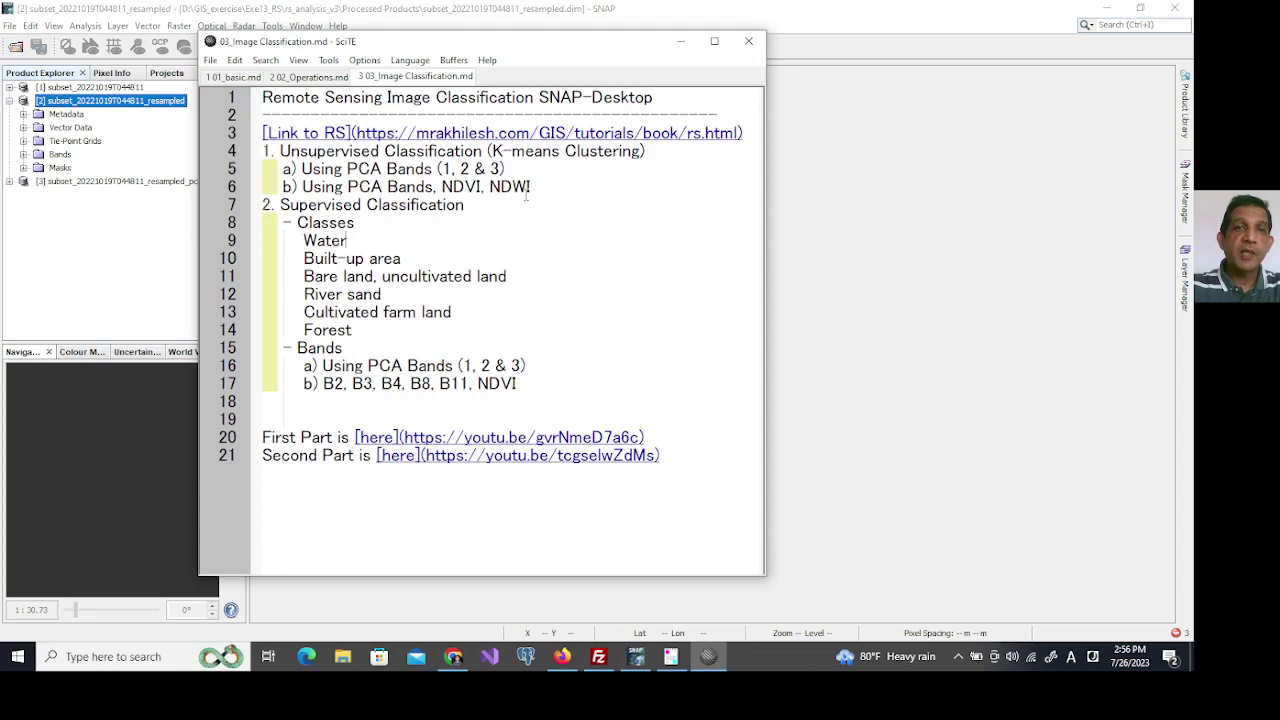
pyautogui.hotkey('alt', 'Tab')
pyautogui.scroll(-1, 537, 285)
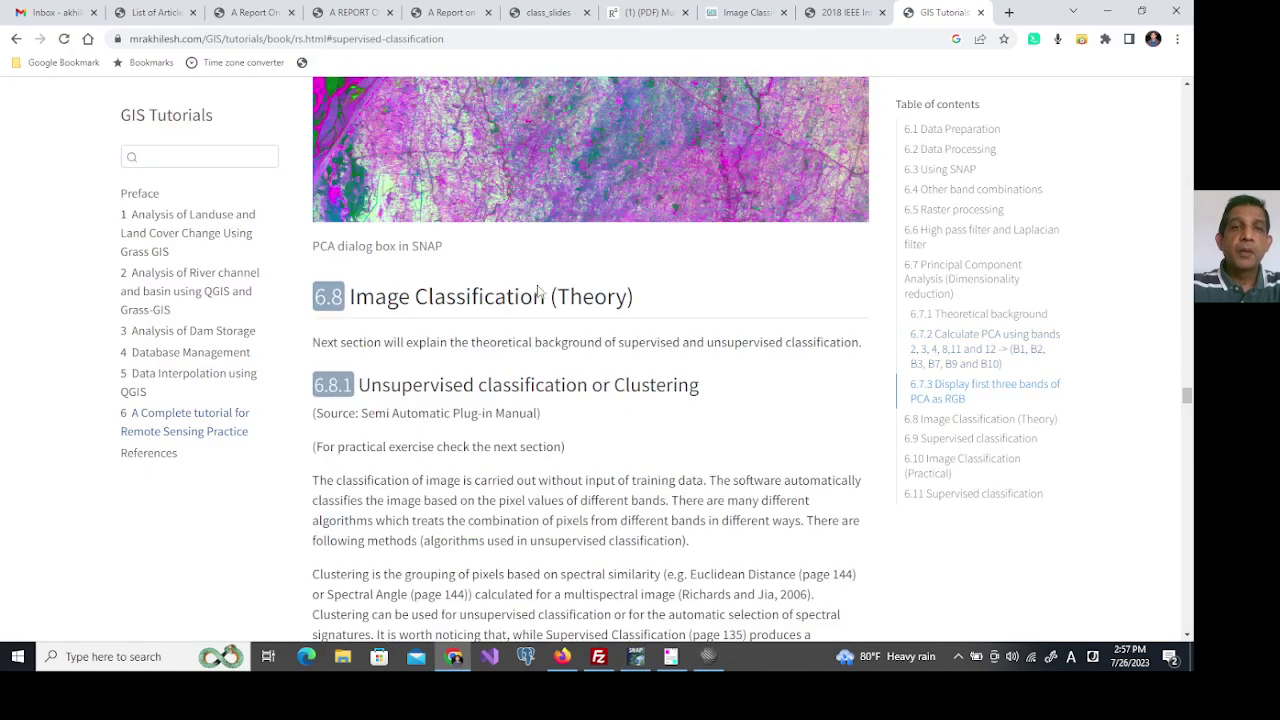
pyautogui.scroll(-15, 538, 285)
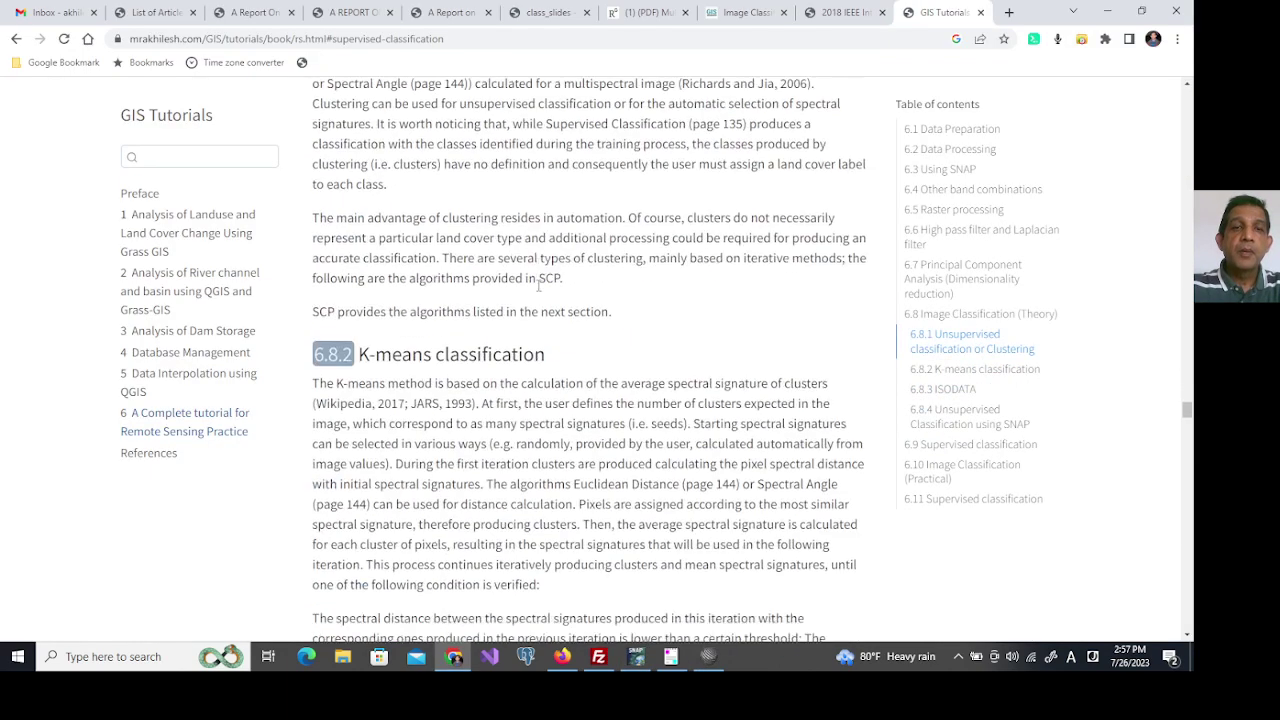
pyautogui.scroll(-10, 538, 285)
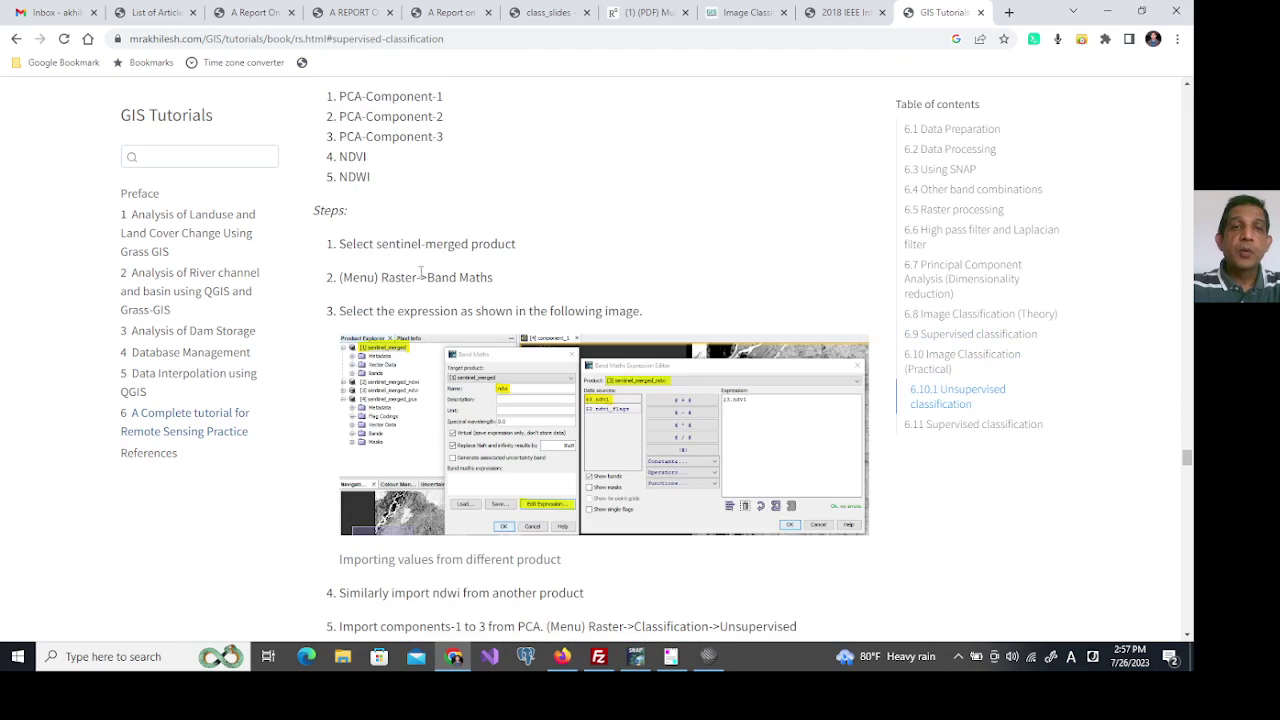
pyautogui.scroll(-6, 391, 284)
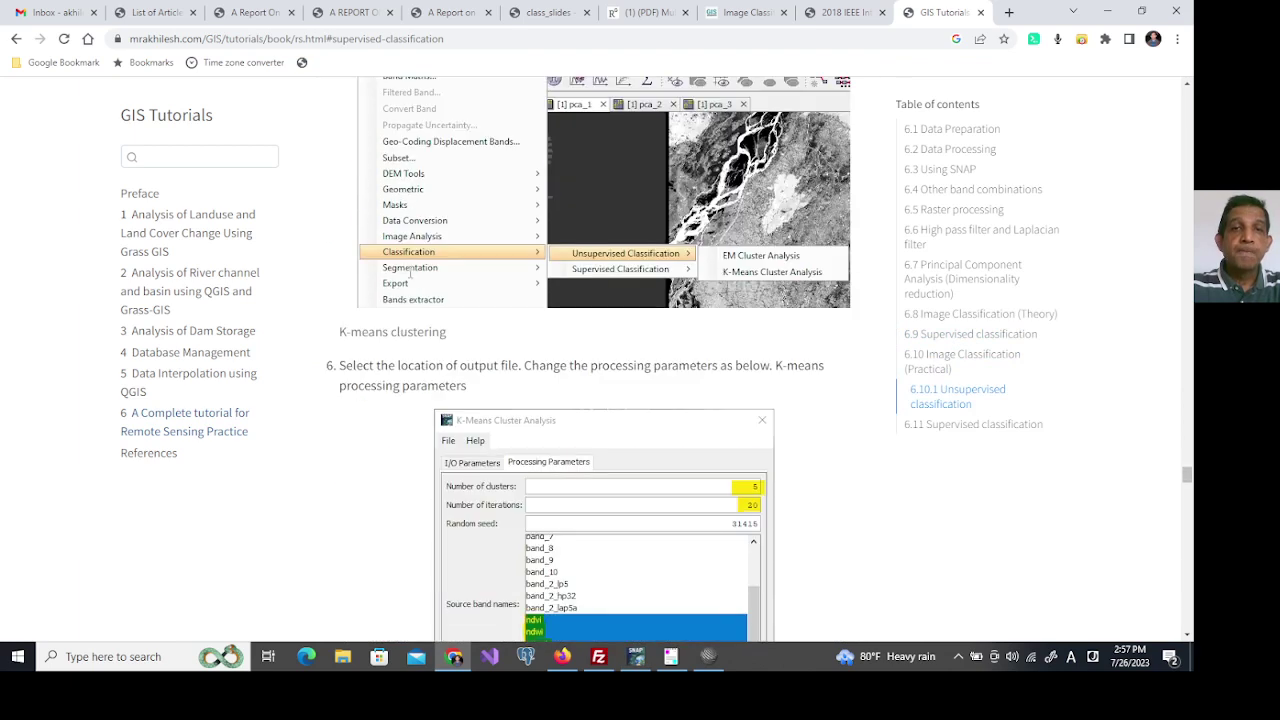
pyautogui.scroll(1, 418, 260)
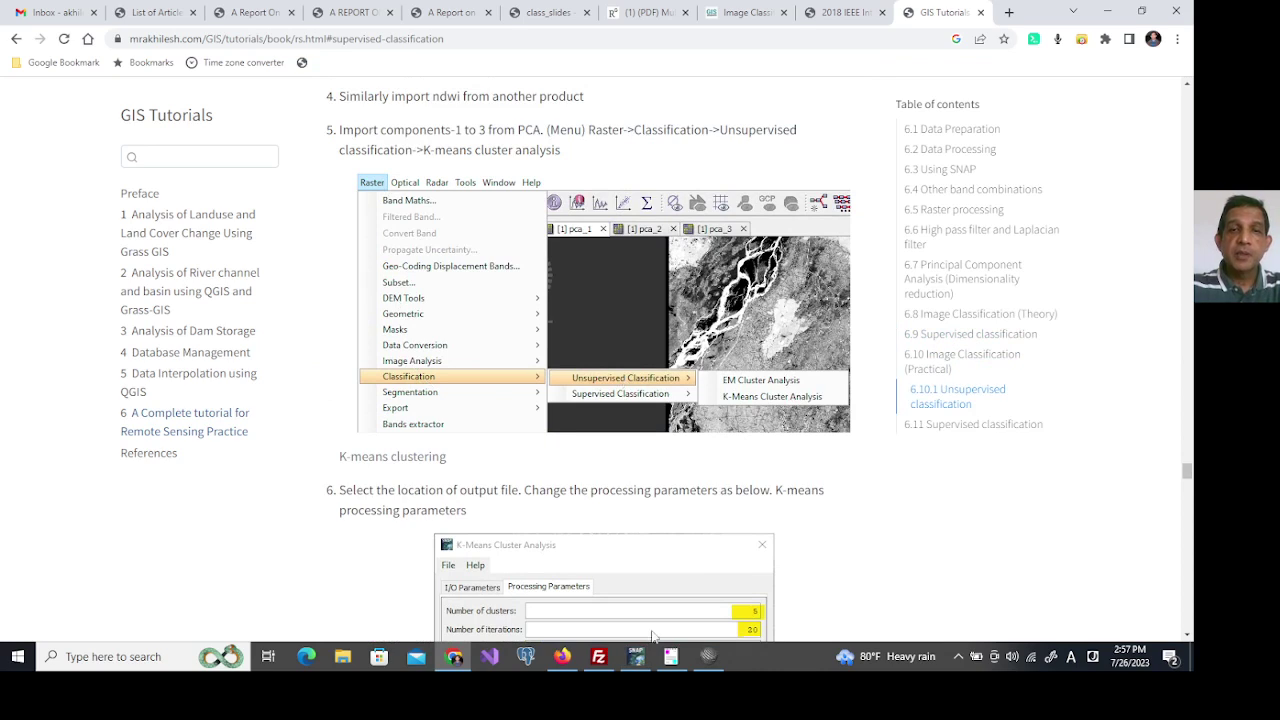
# Switch to SNAP and start a K-Means Cluster Analysis with subset_20221019T044811_resampled_pca as the source product.
pyautogui.click(636, 656)
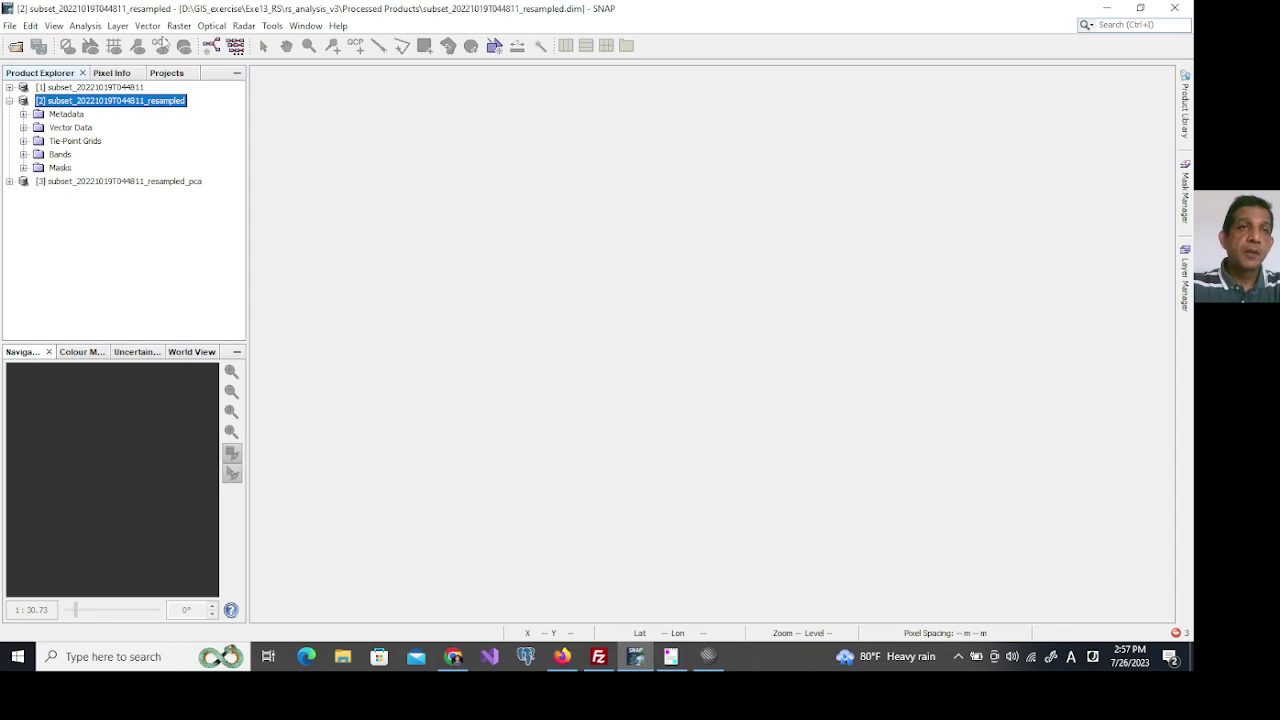
pyautogui.click(176, 28)
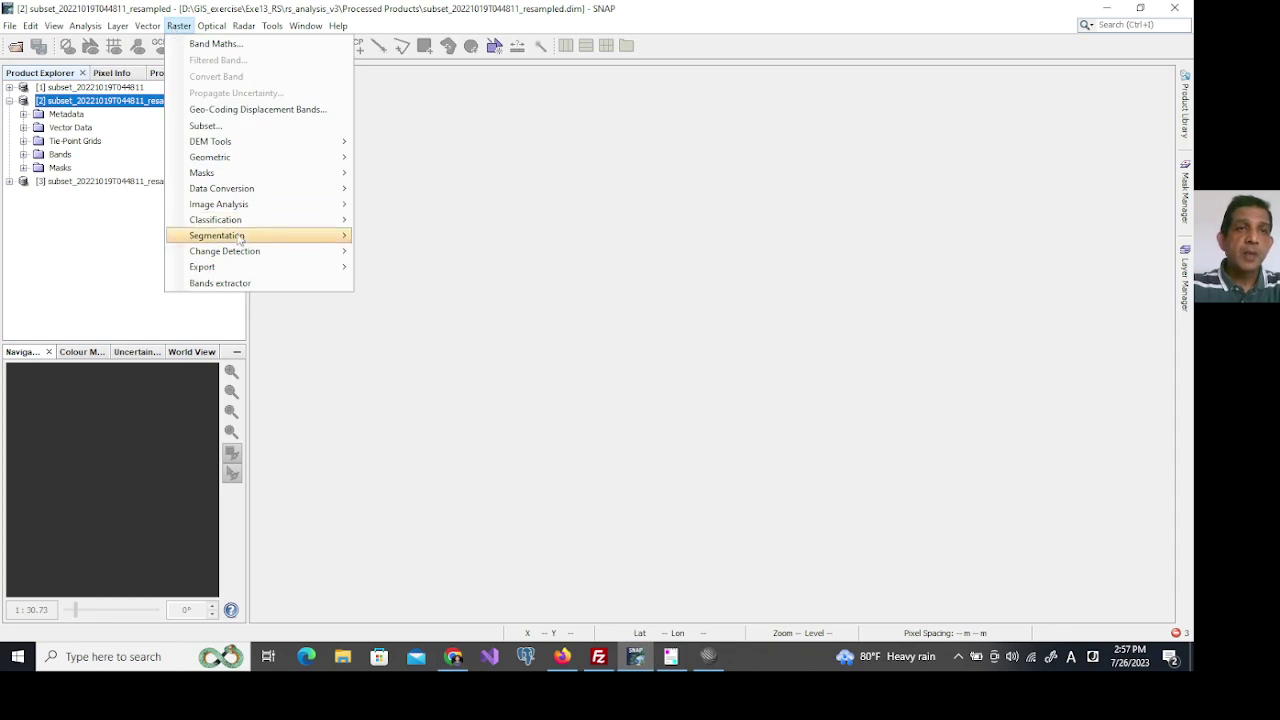
pyautogui.moveTo(250, 225)
pyautogui.moveTo(403, 226)
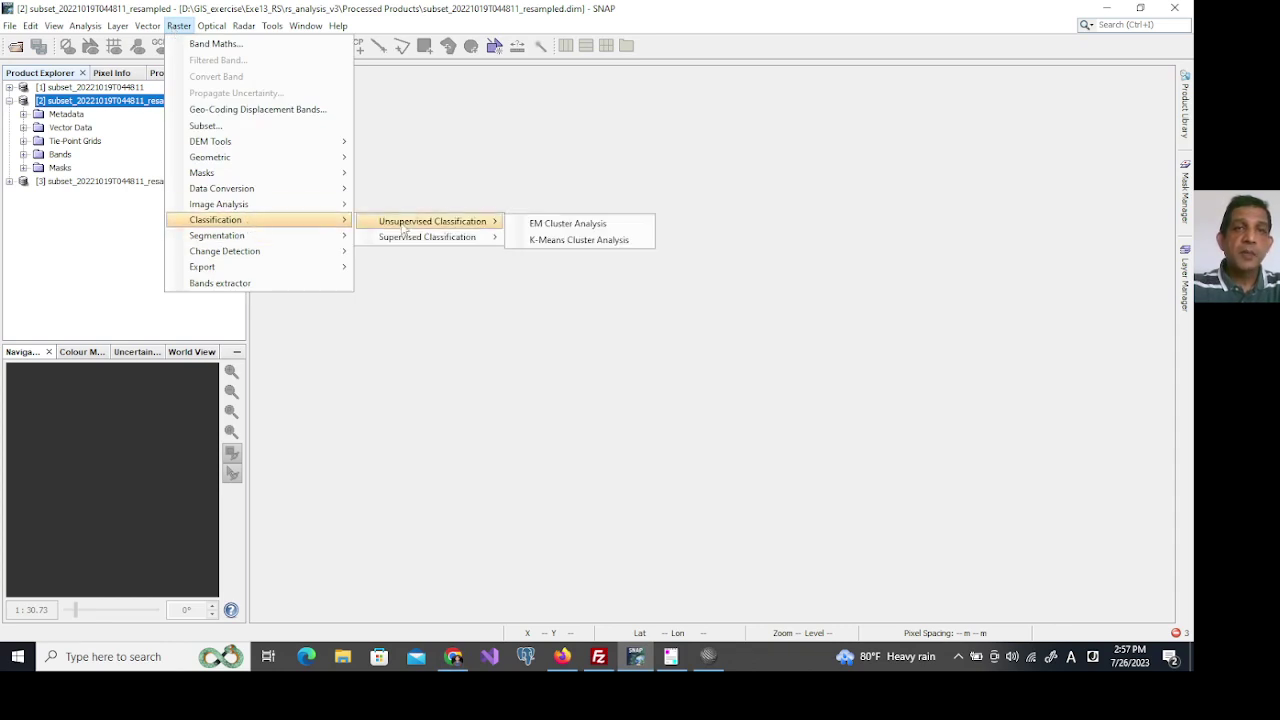
pyautogui.click(553, 242)
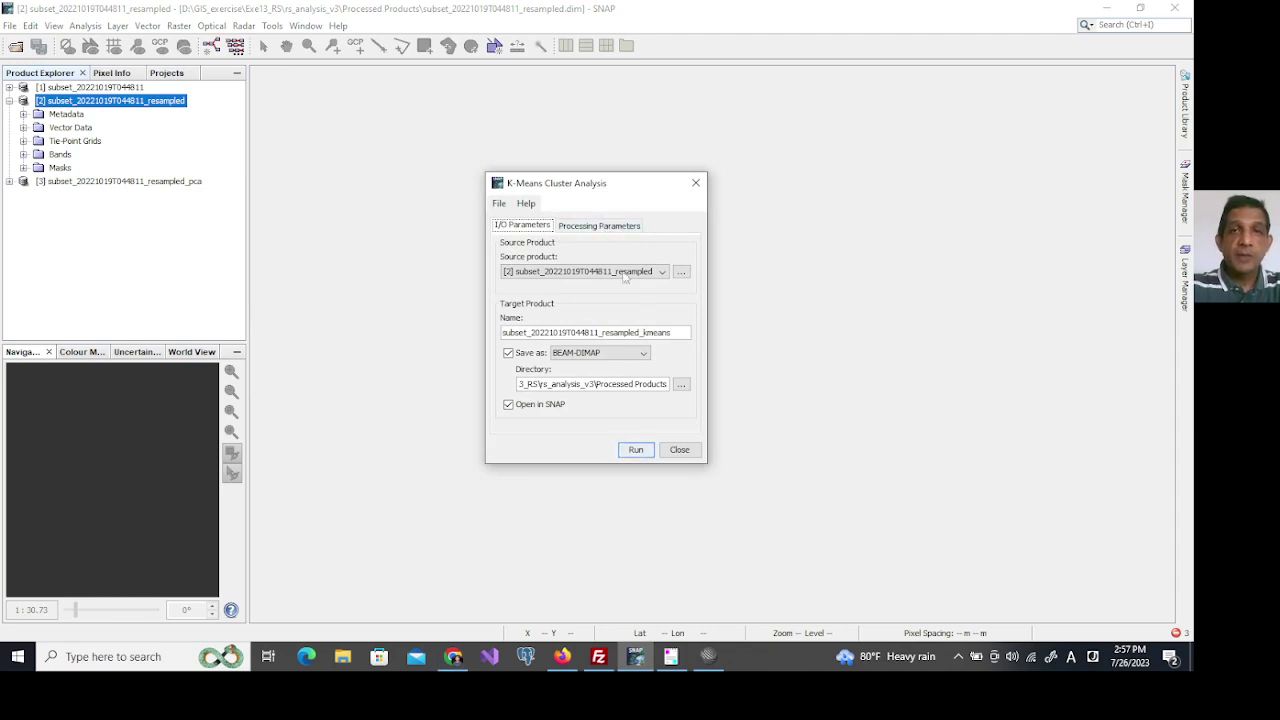
pyautogui.click(661, 273)
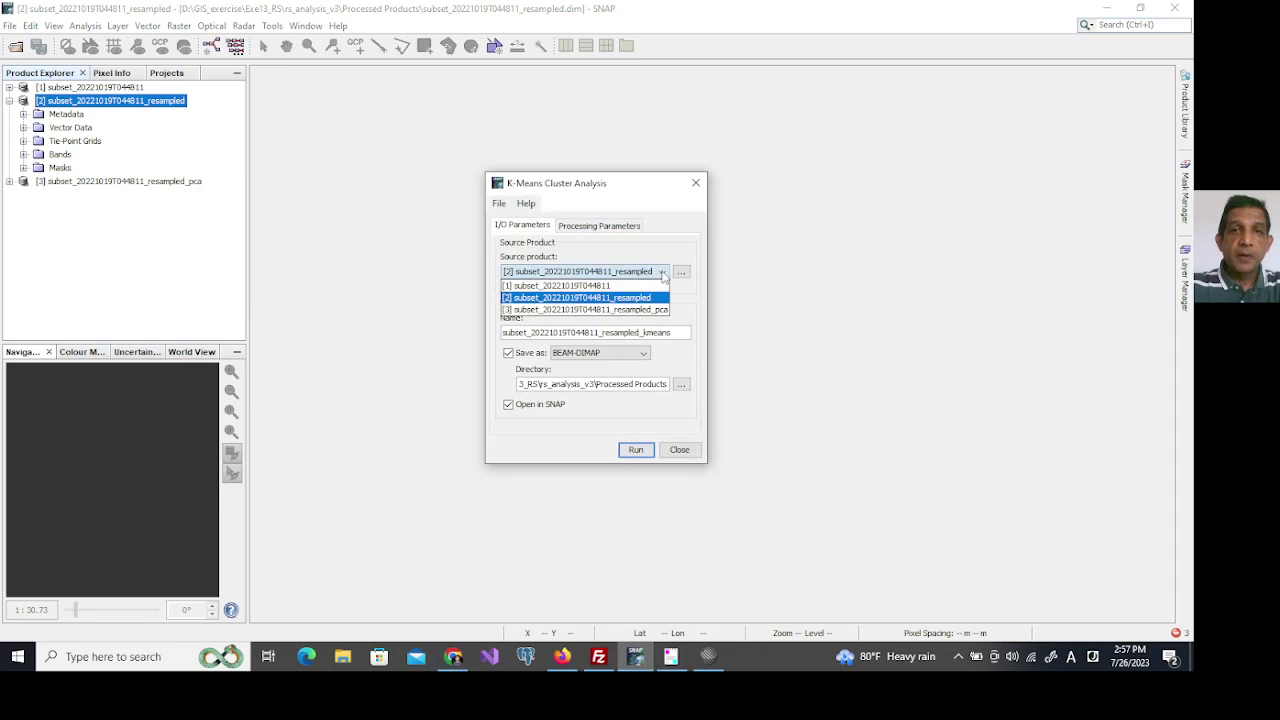
pyautogui.click(631, 314)
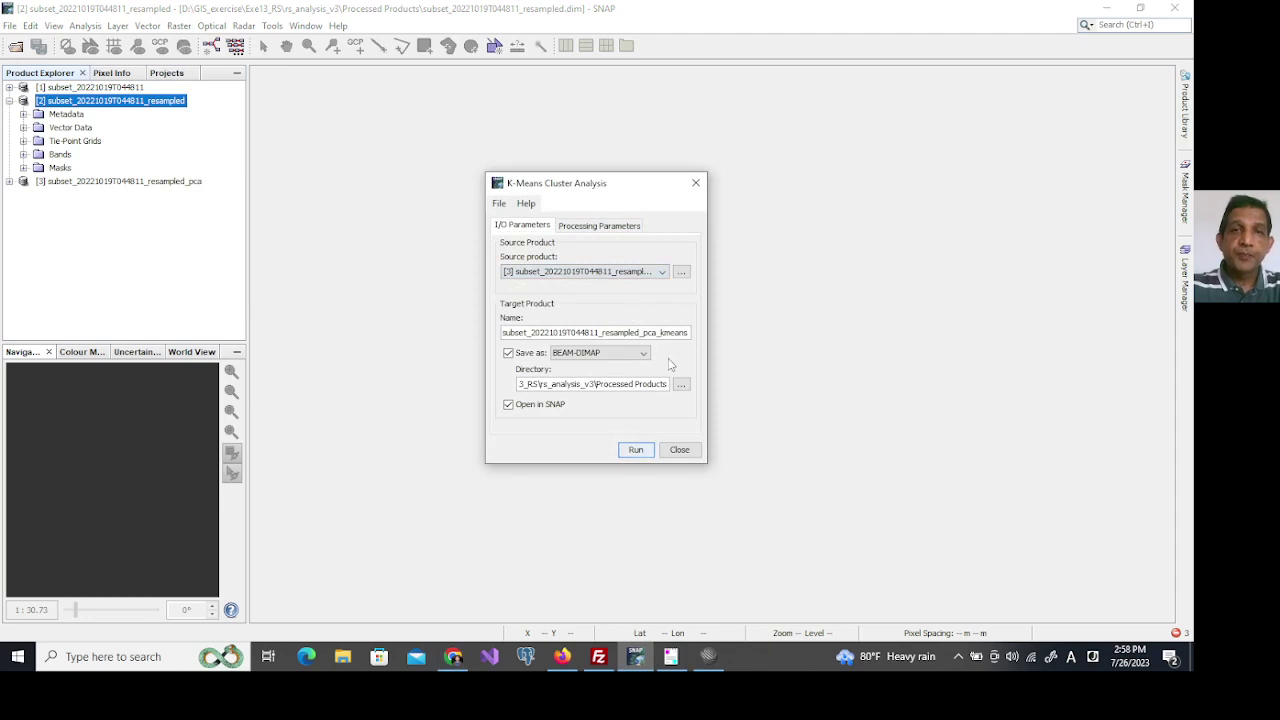
# Select component_1 to component_3 as source bands, set the number of clusters to 10 and run the K-means analysis.
pyautogui.click(606, 226)
pyautogui.click(606, 304)
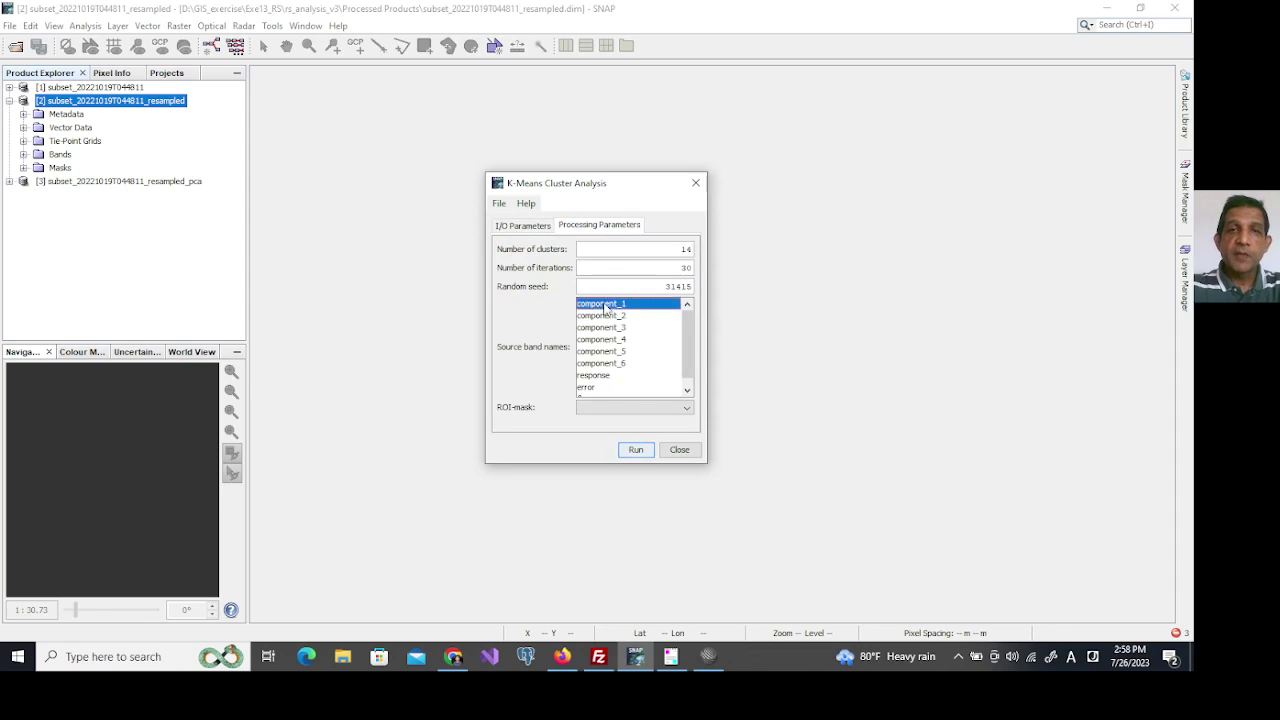
pyautogui.keyDown('shift'); pyautogui.click(602, 327); pyautogui.keyUp('shift')
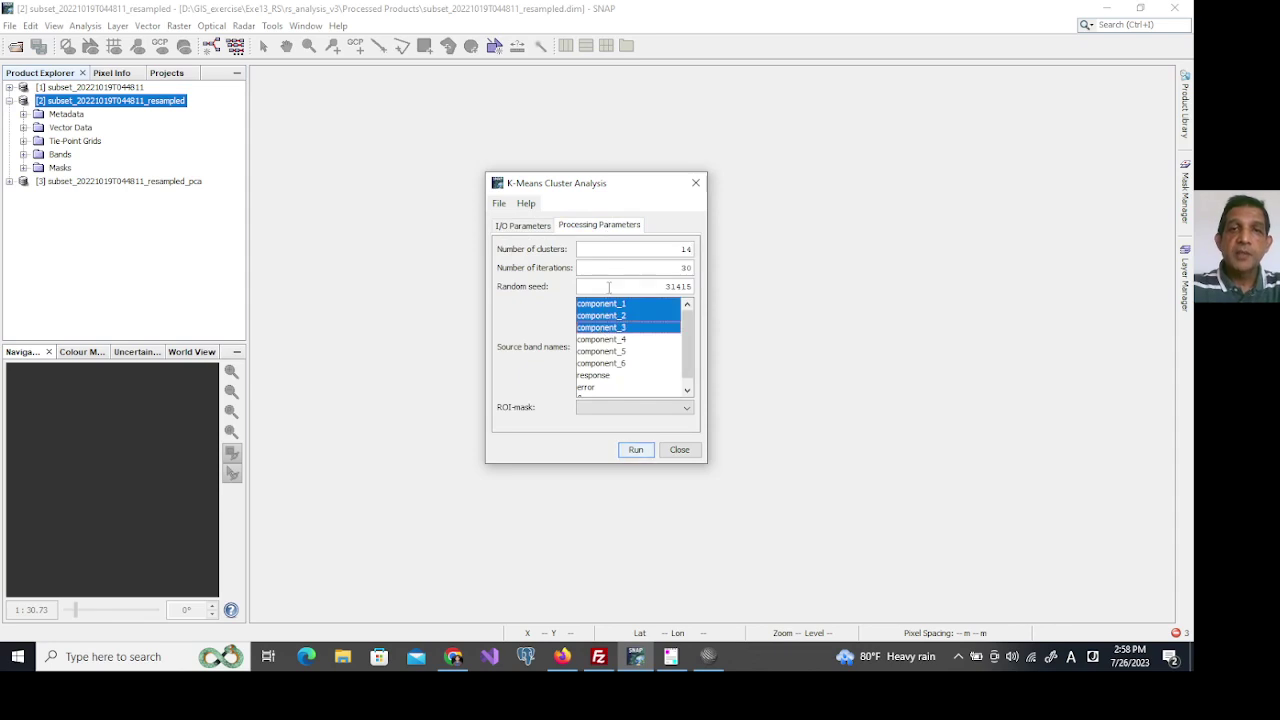
pyautogui.click(687, 250)
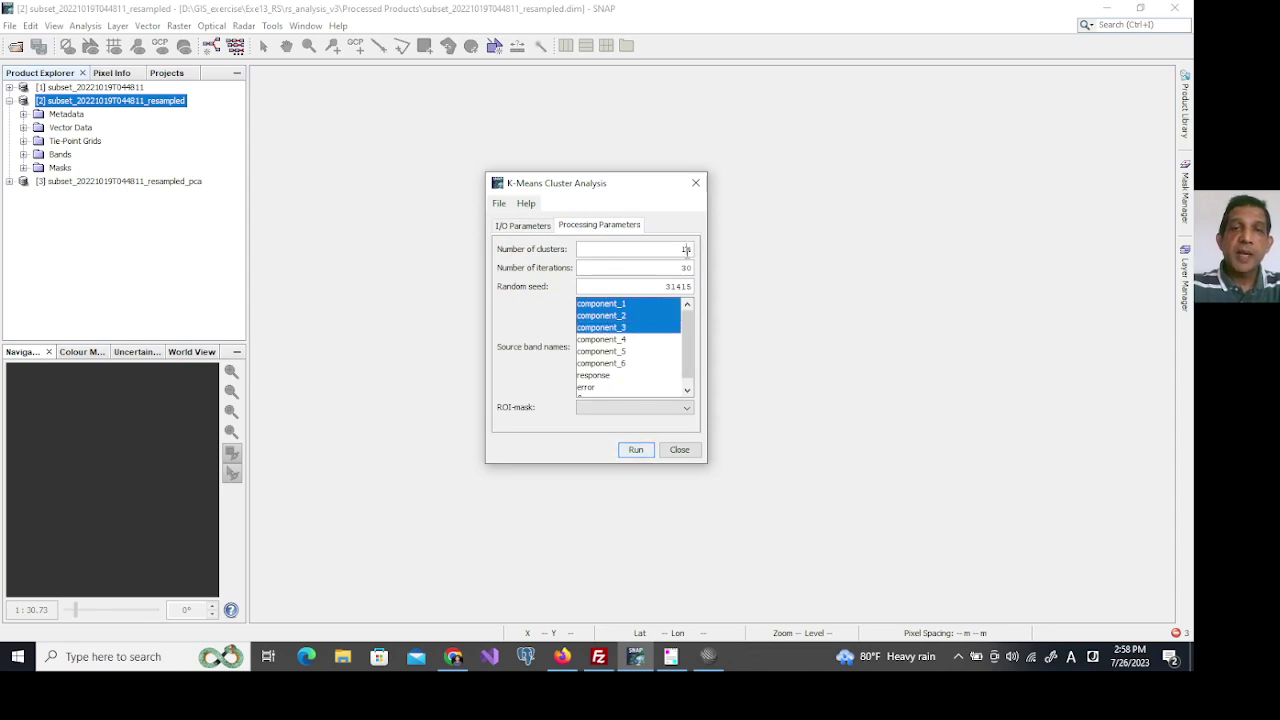
pyautogui.write('0')
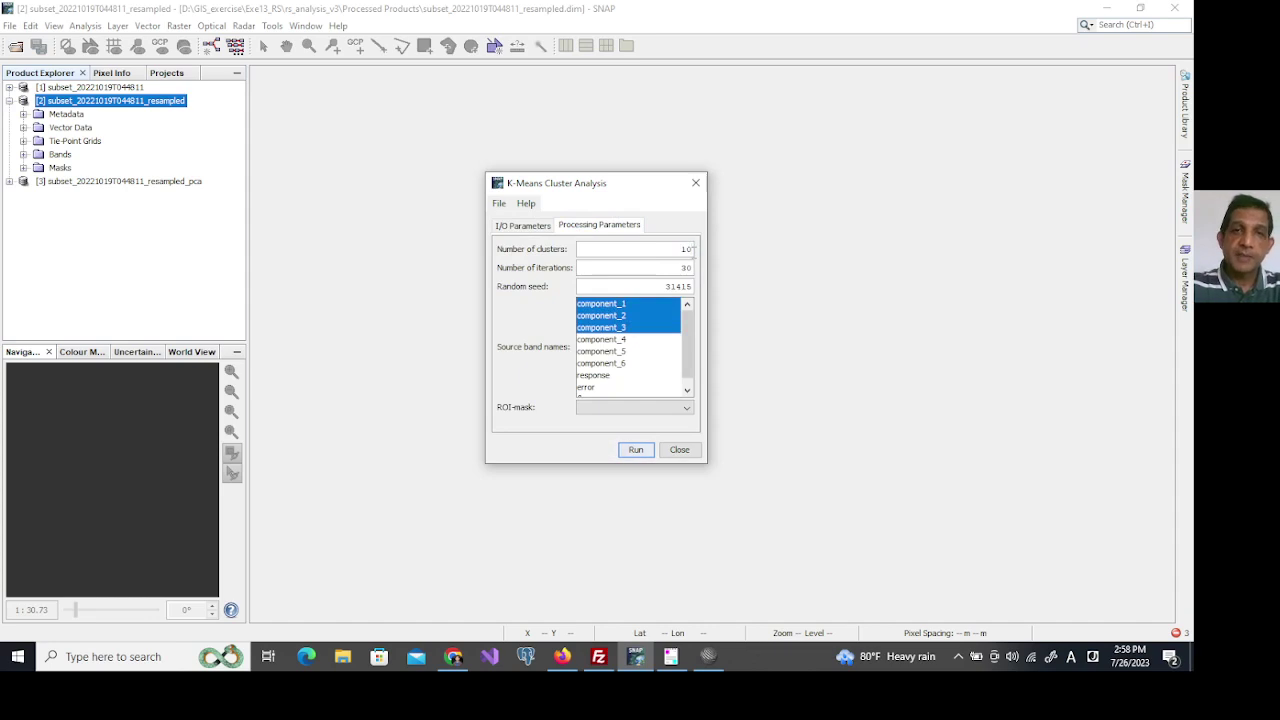
pyautogui.scroll(-1, 685, 322)
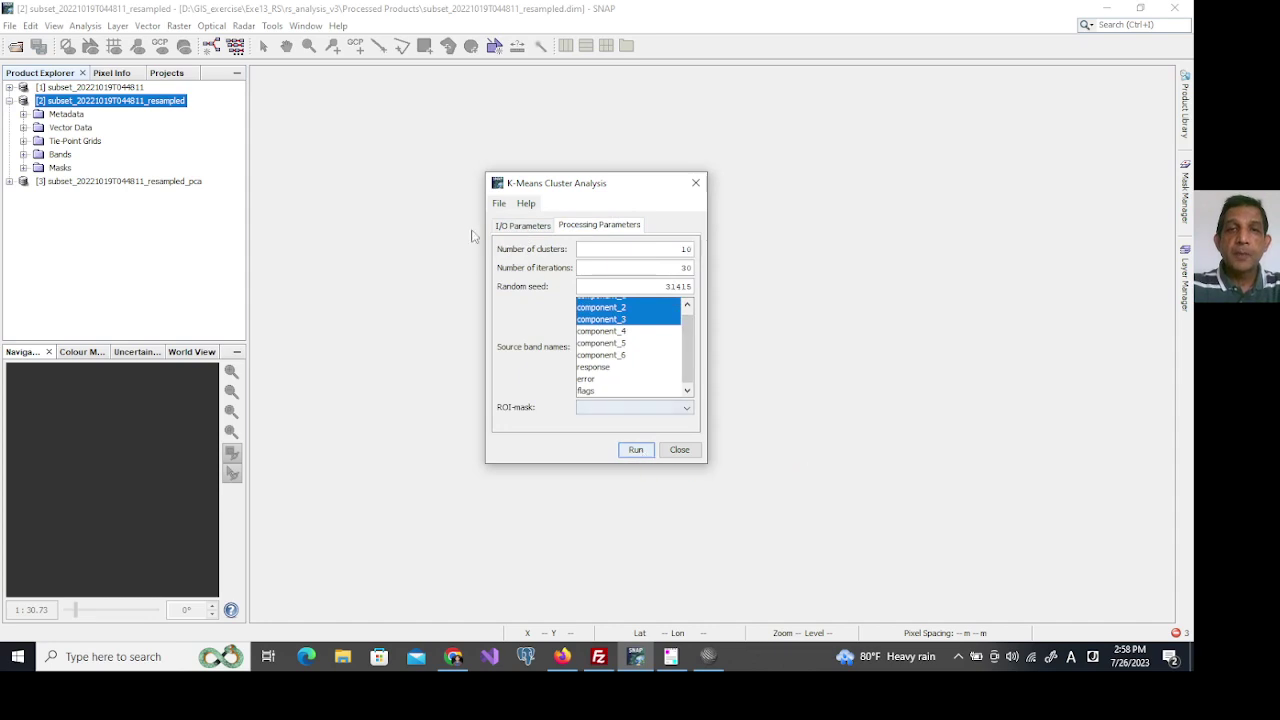
pyautogui.click(500, 227)
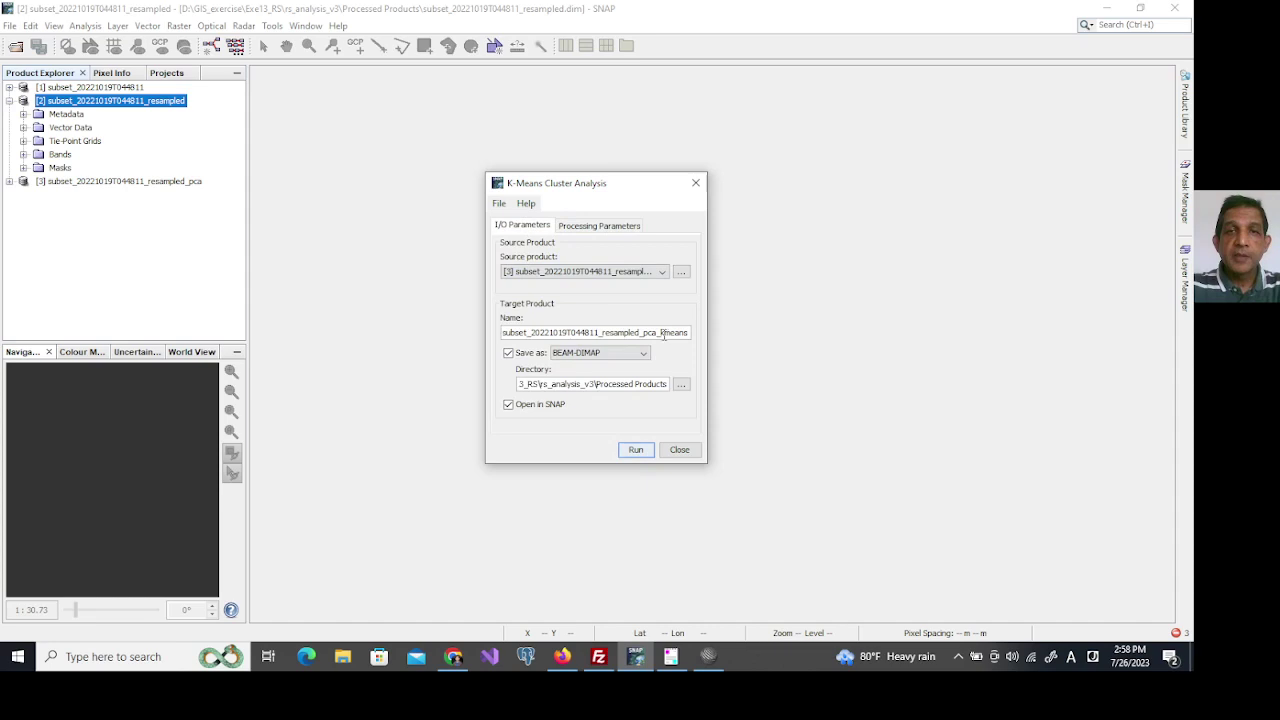
pyautogui.click(636, 450)
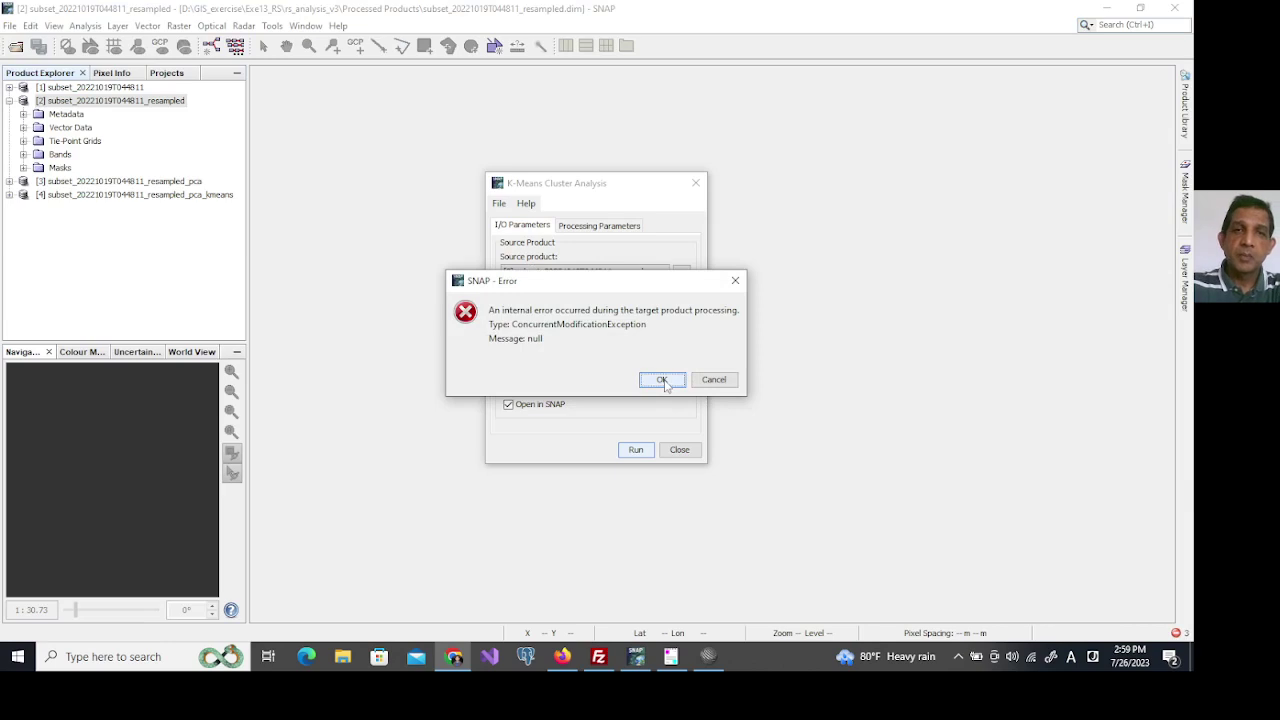
# Dismiss the processing error and exception notice, and close the K-Means Cluster Analysis dialog.
pyautogui.click(662, 380)
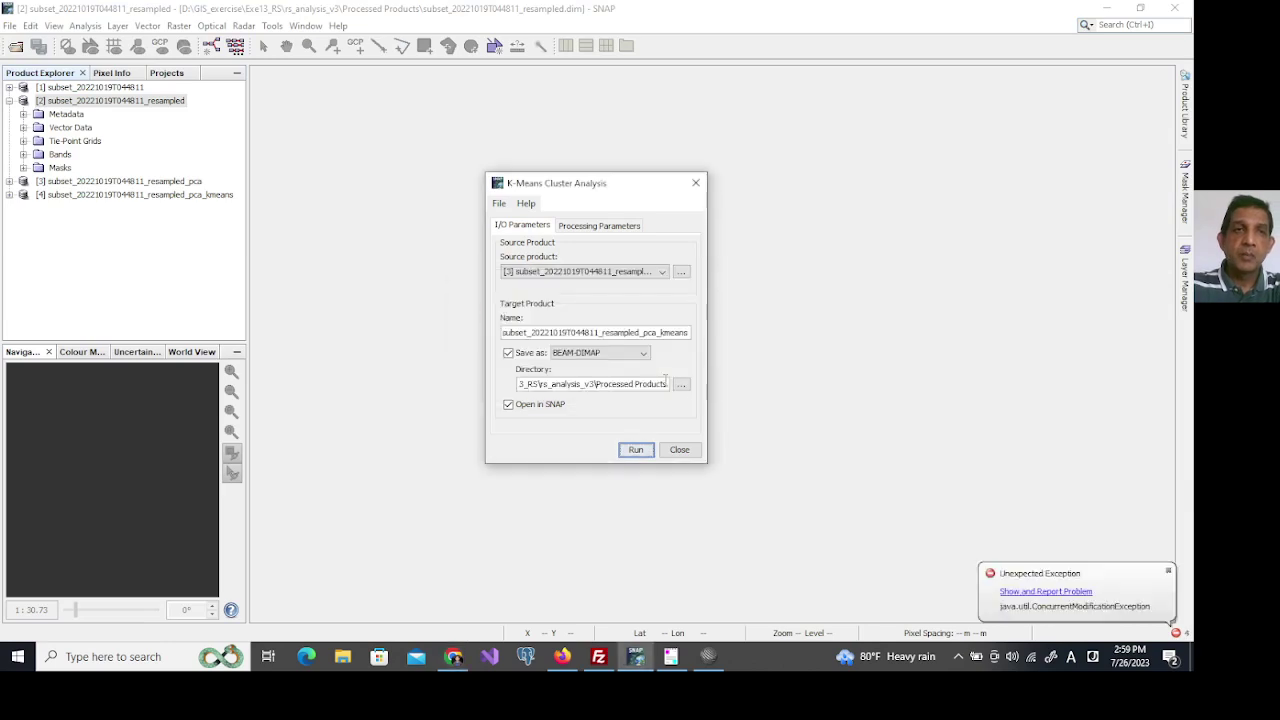
pyautogui.click(1168, 570)
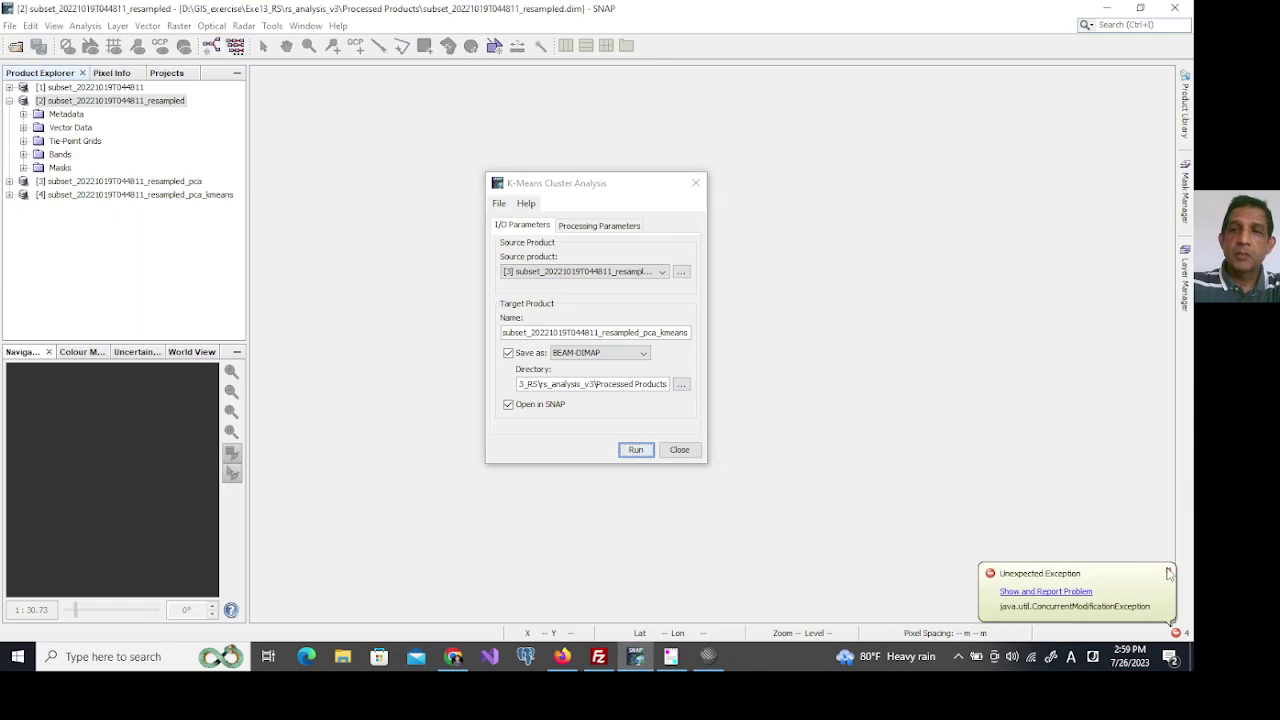
pyautogui.click(679, 449)
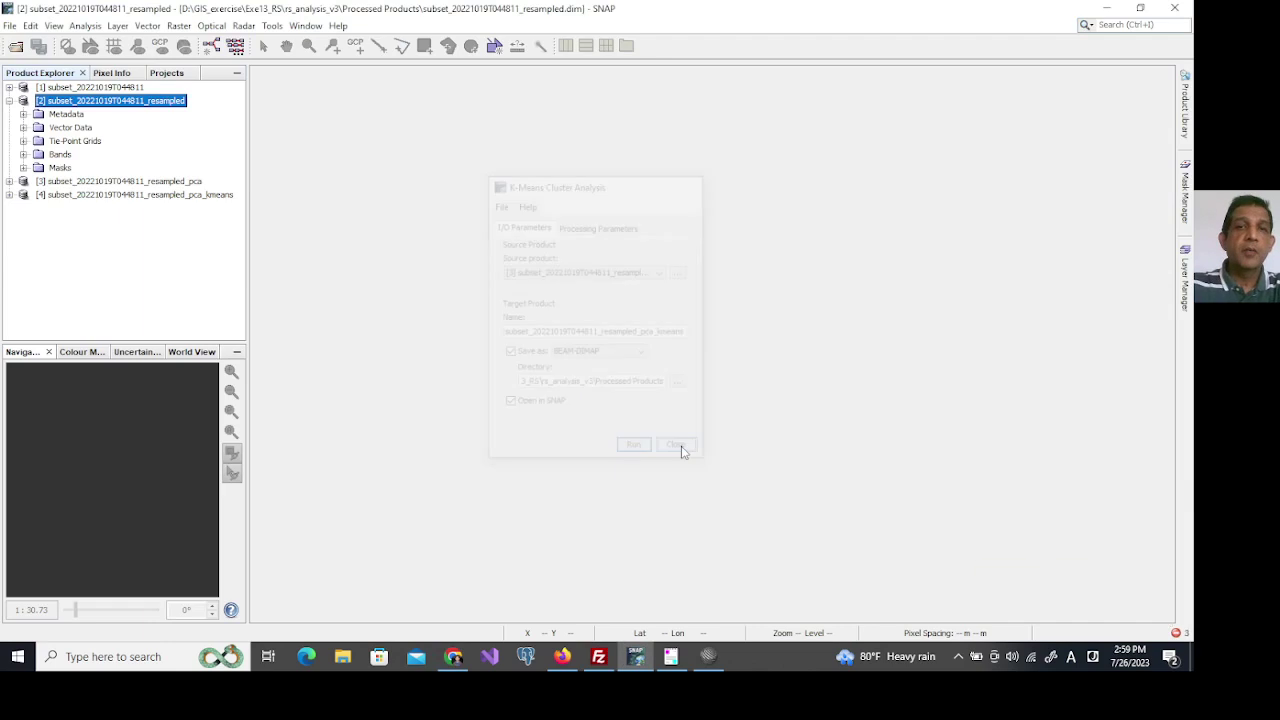
# Display the class_indices band of subset_20221019T044811_resampled_pca_kmeans and inspect the clusters across the scene.
pyautogui.click(9, 195)
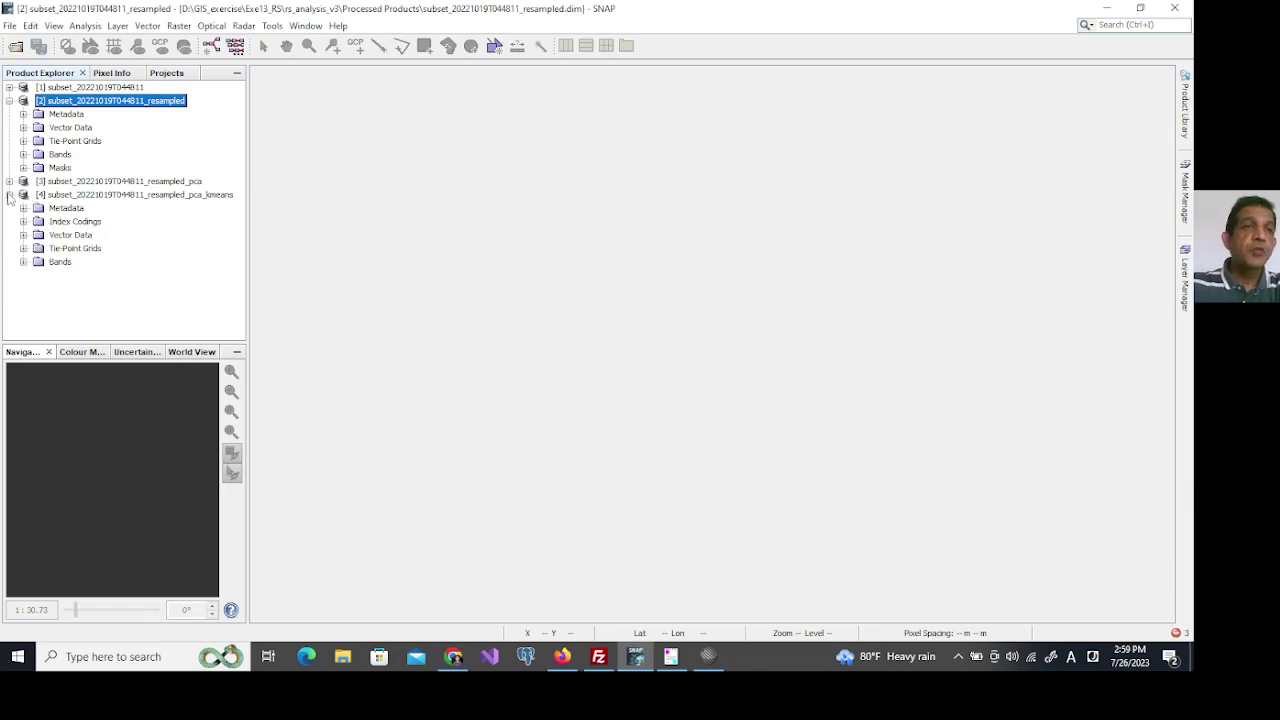
pyautogui.click(23, 262)
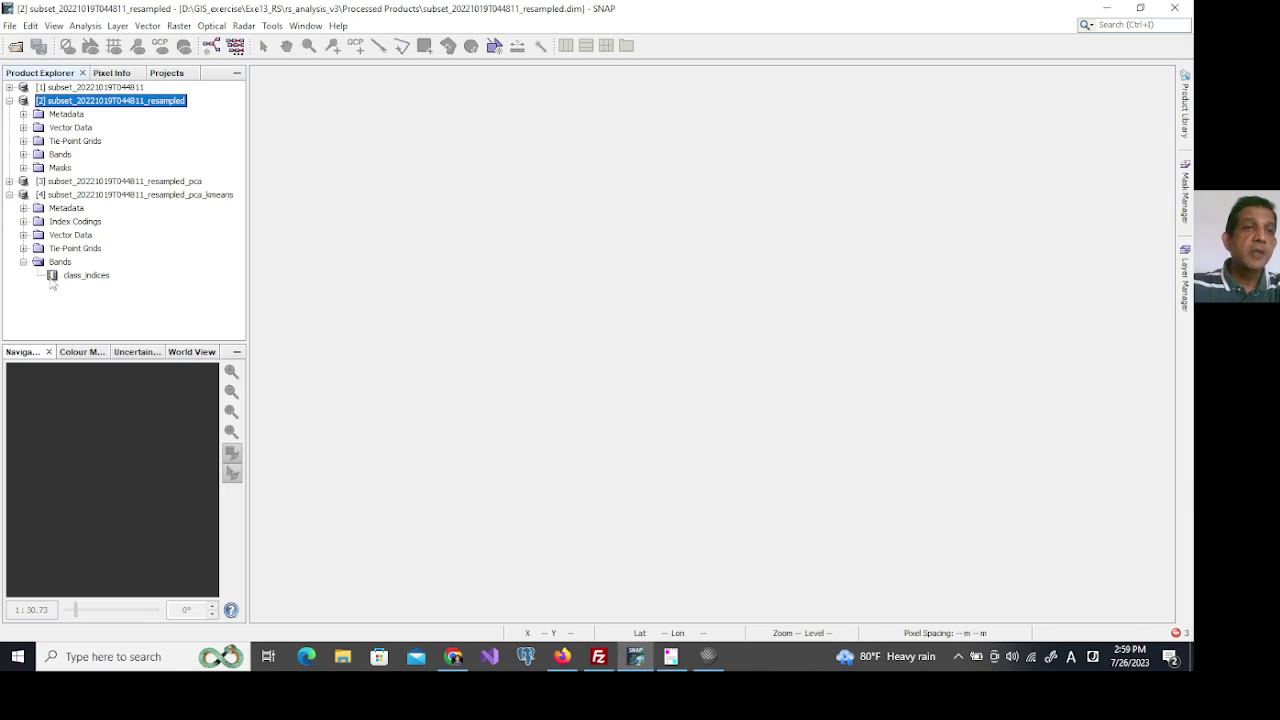
pyautogui.doubleClick(84, 275)
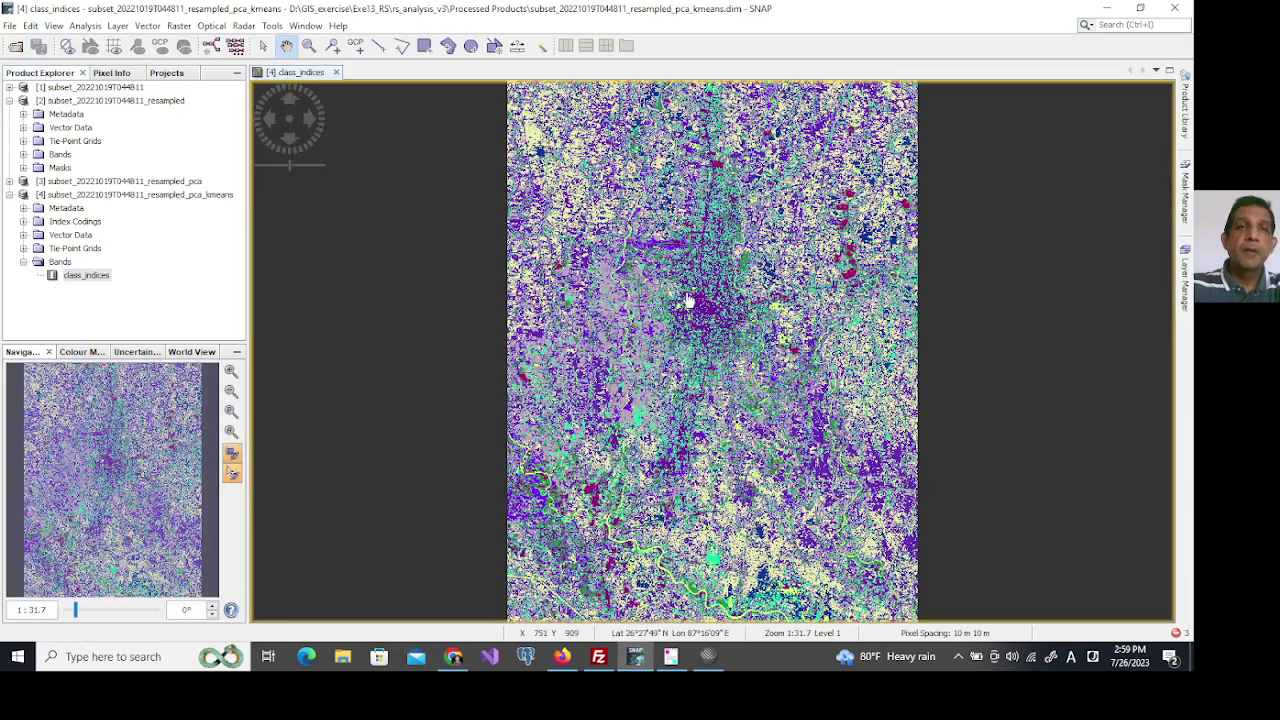
pyautogui.scroll(-2, 760, 318)
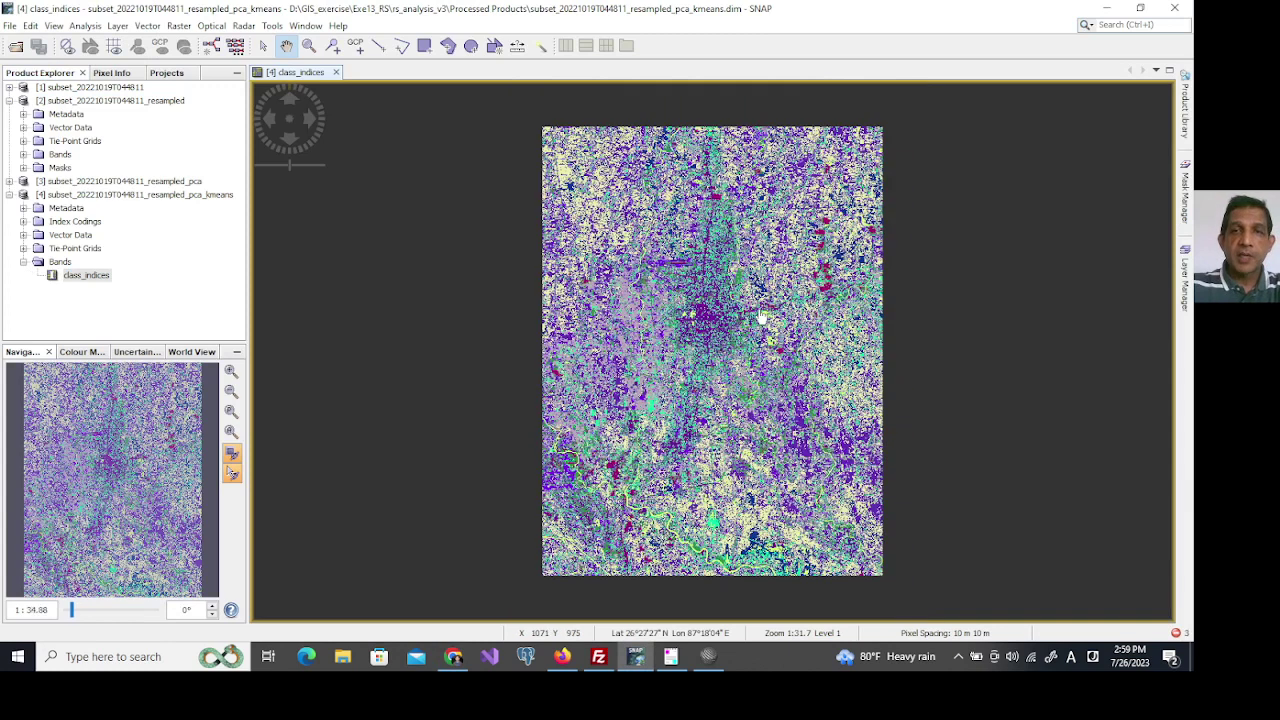
pyautogui.scroll(4, 760, 318)
pyautogui.scroll(2, 760, 318)
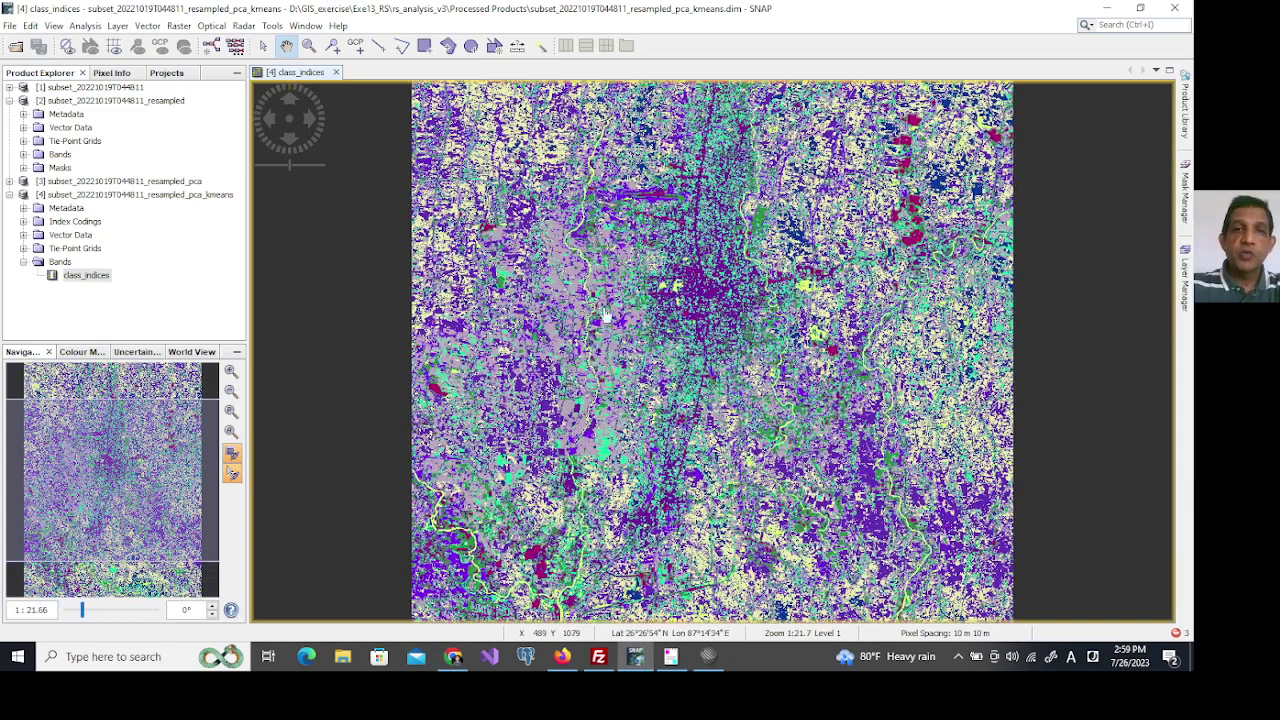
pyautogui.scroll(2, 698, 263)
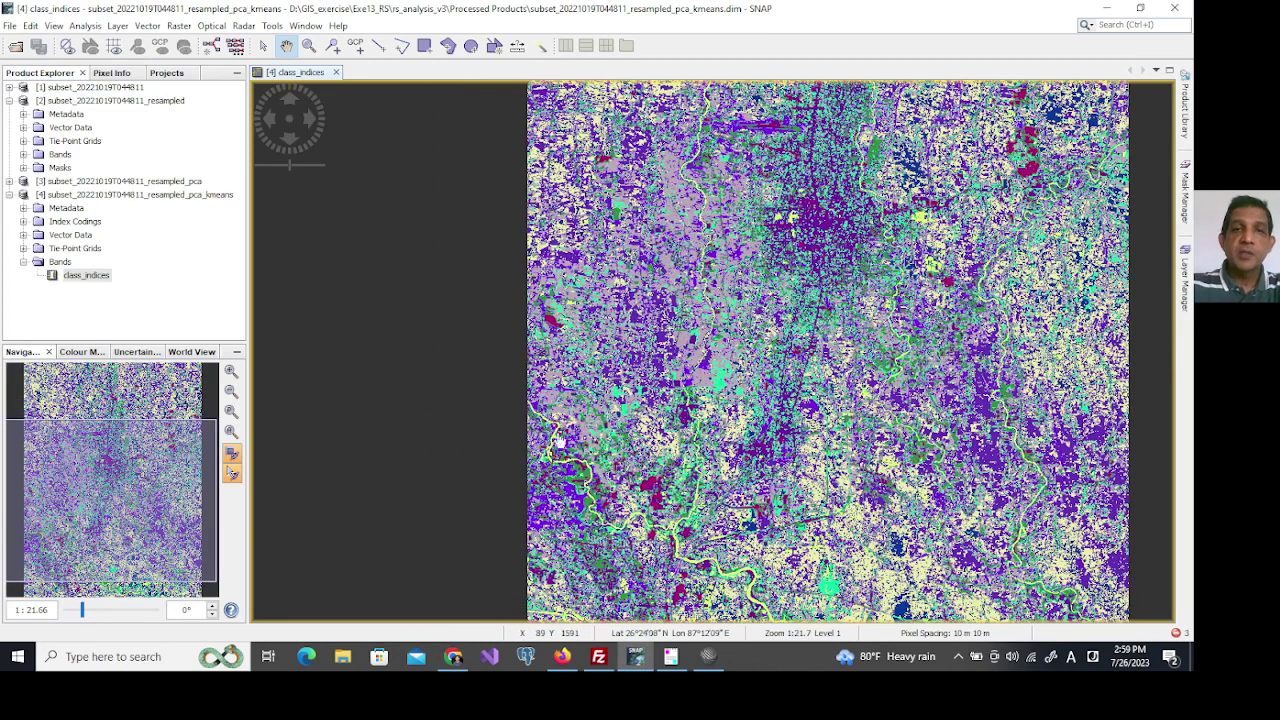
pyautogui.moveTo(706, 545); pyautogui.dragTo(678, 458)
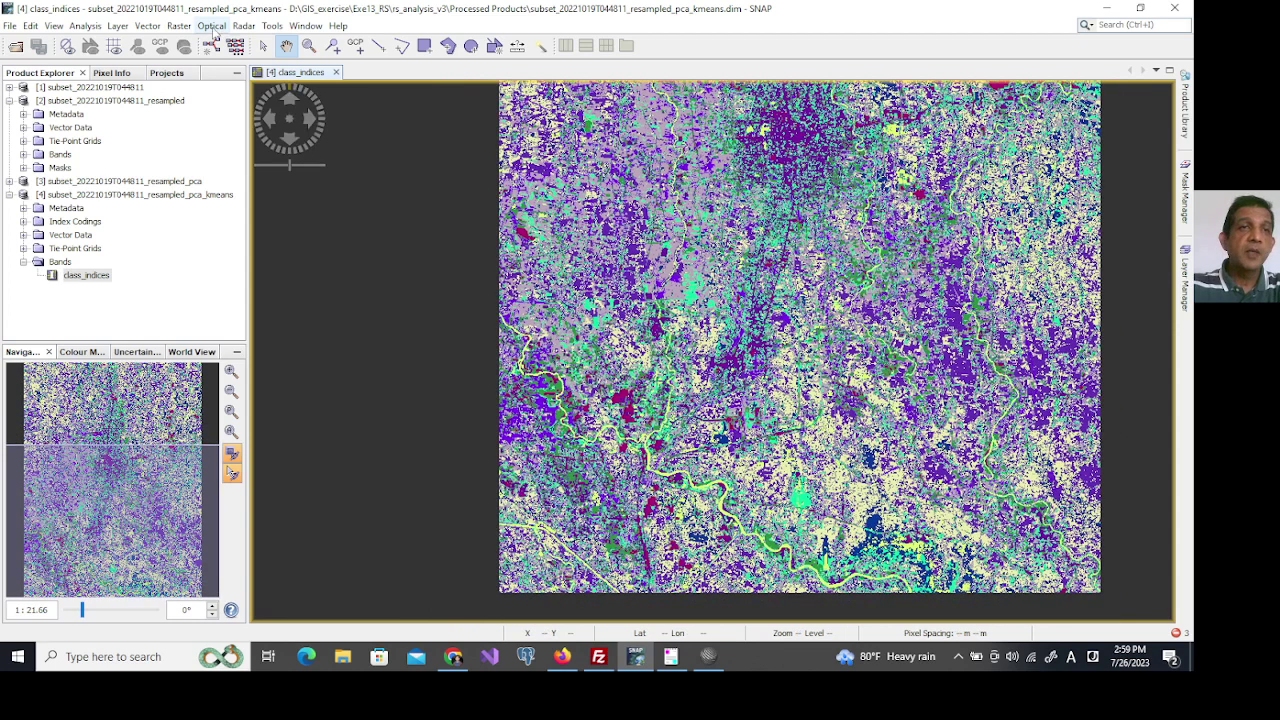
# Open subset_20221019T044811_resampled as a Sentinel 2 MSI Natural Colors RGB image and tile it side by side with class_indices.
pyautogui.click(139, 104)
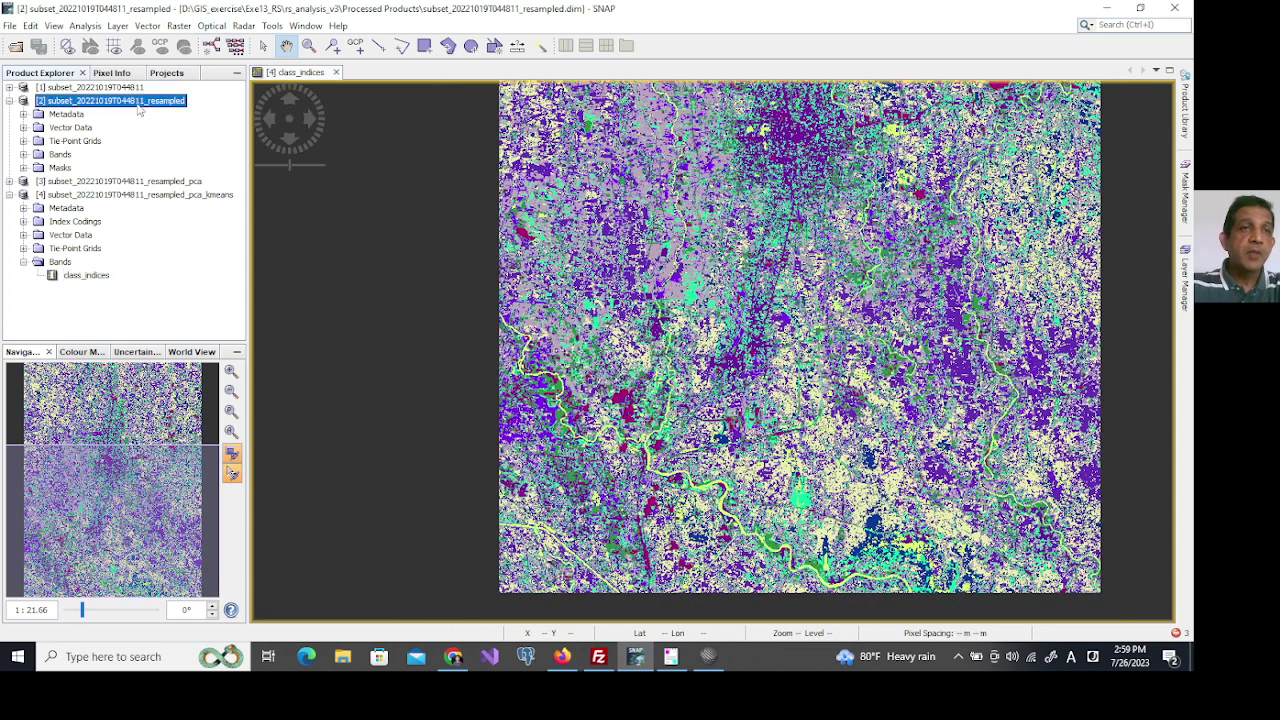
pyautogui.rightClick(138, 103)
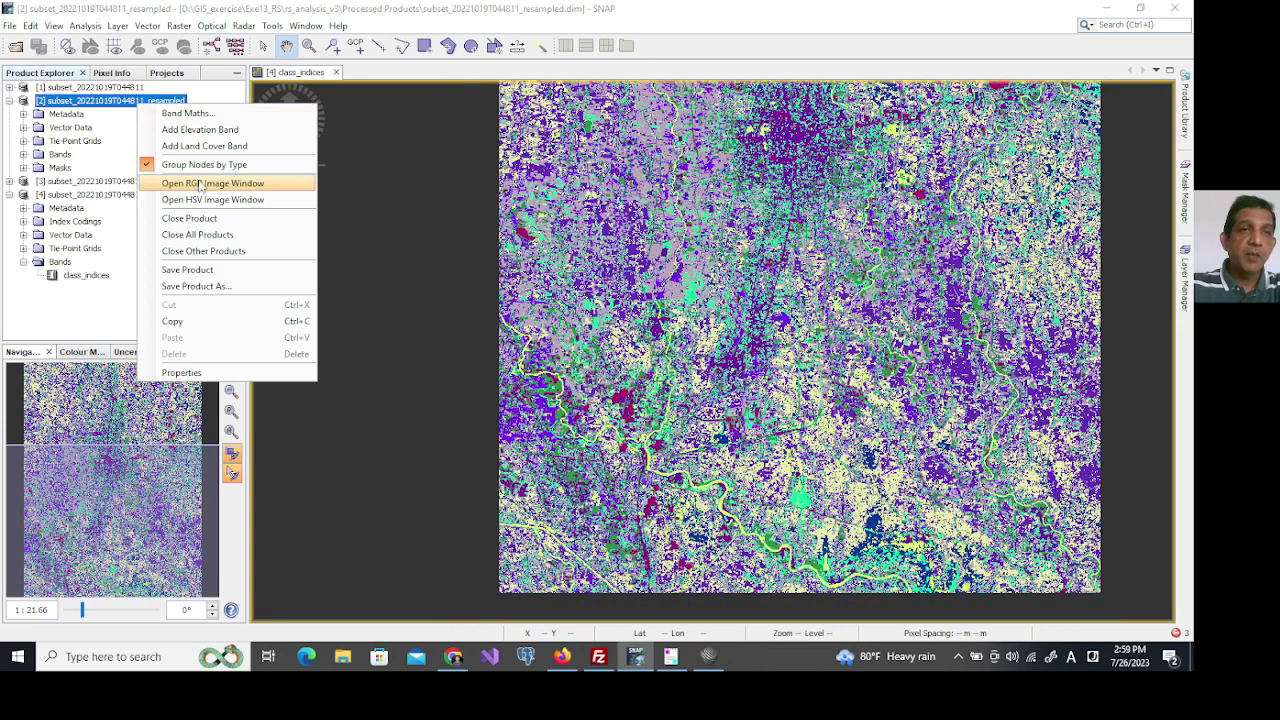
pyautogui.click(201, 184)
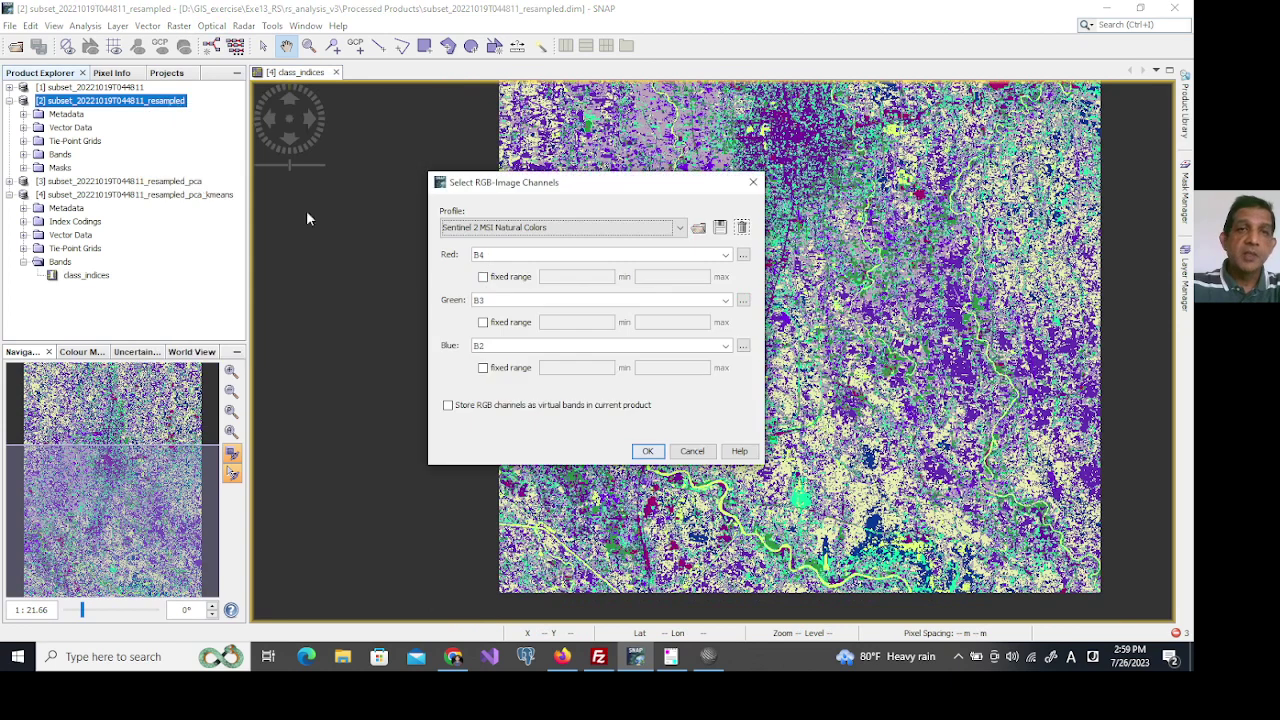
pyautogui.click(648, 452)
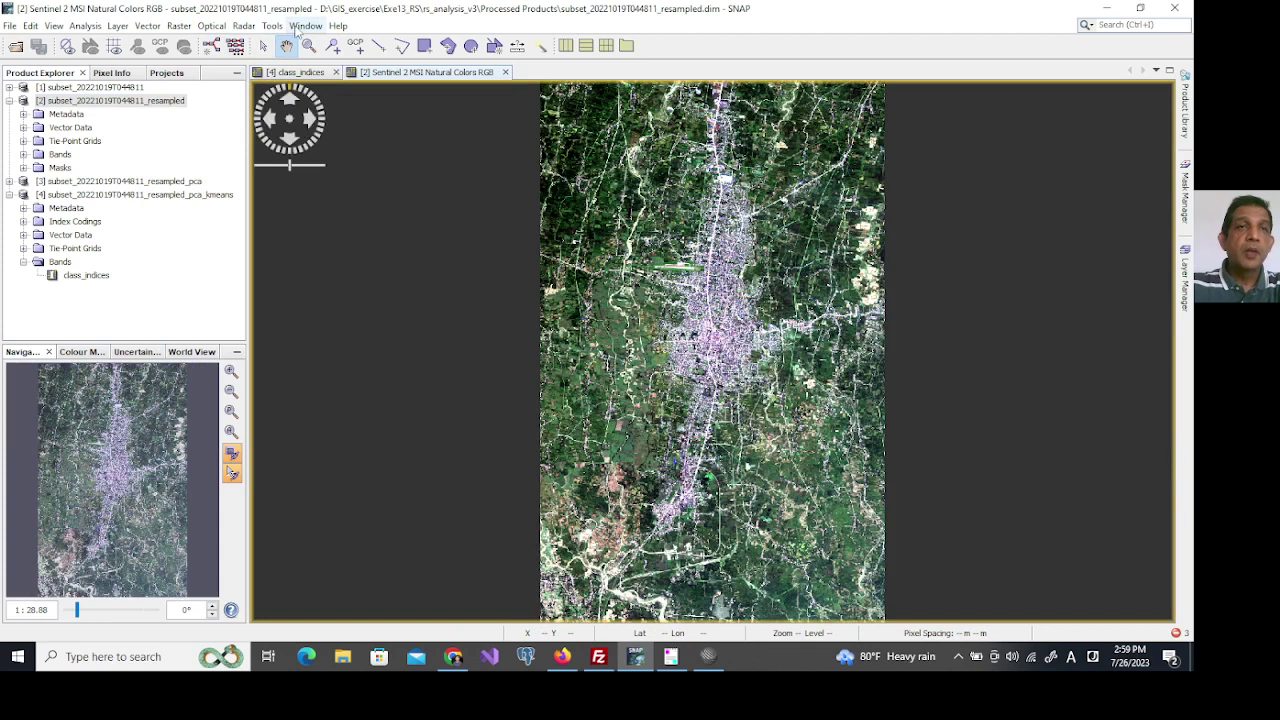
pyautogui.click(298, 27)
pyautogui.click(349, 146)
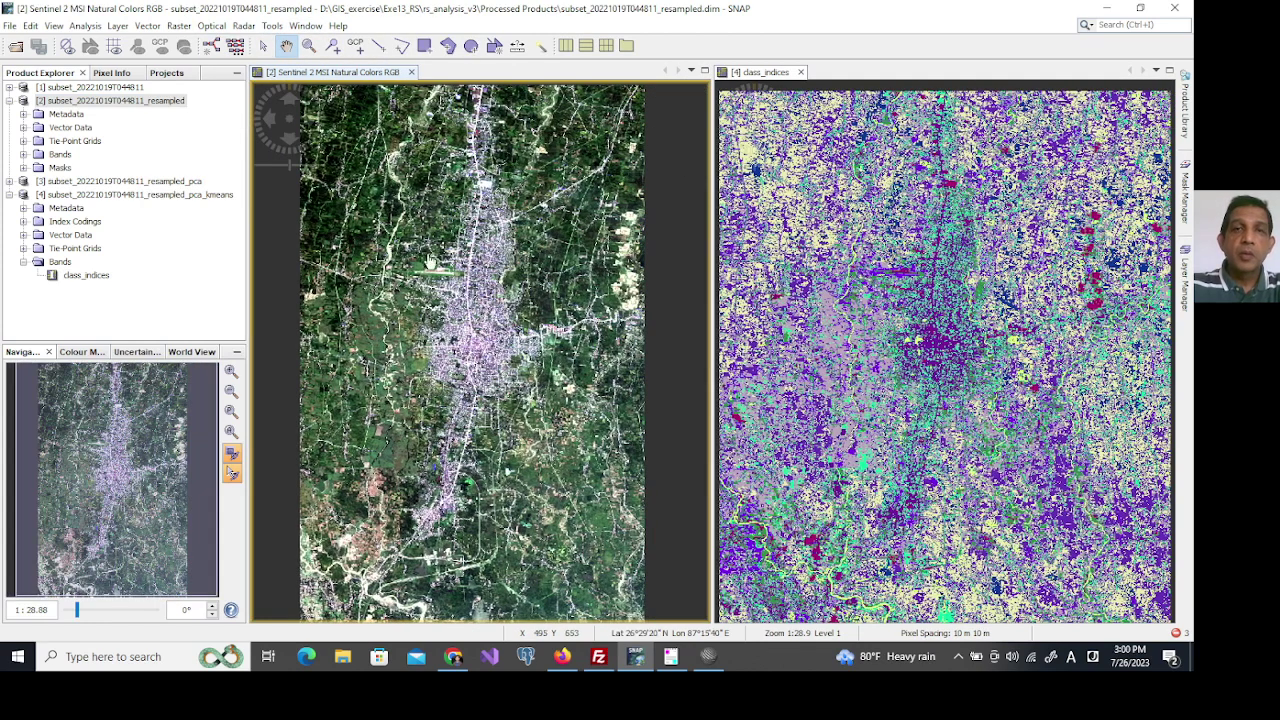
# Compare the natural-colour image with the cluster map over the city and surrounding fields, and check class_indices pixel values.
pyautogui.scroll(5, 507, 262)
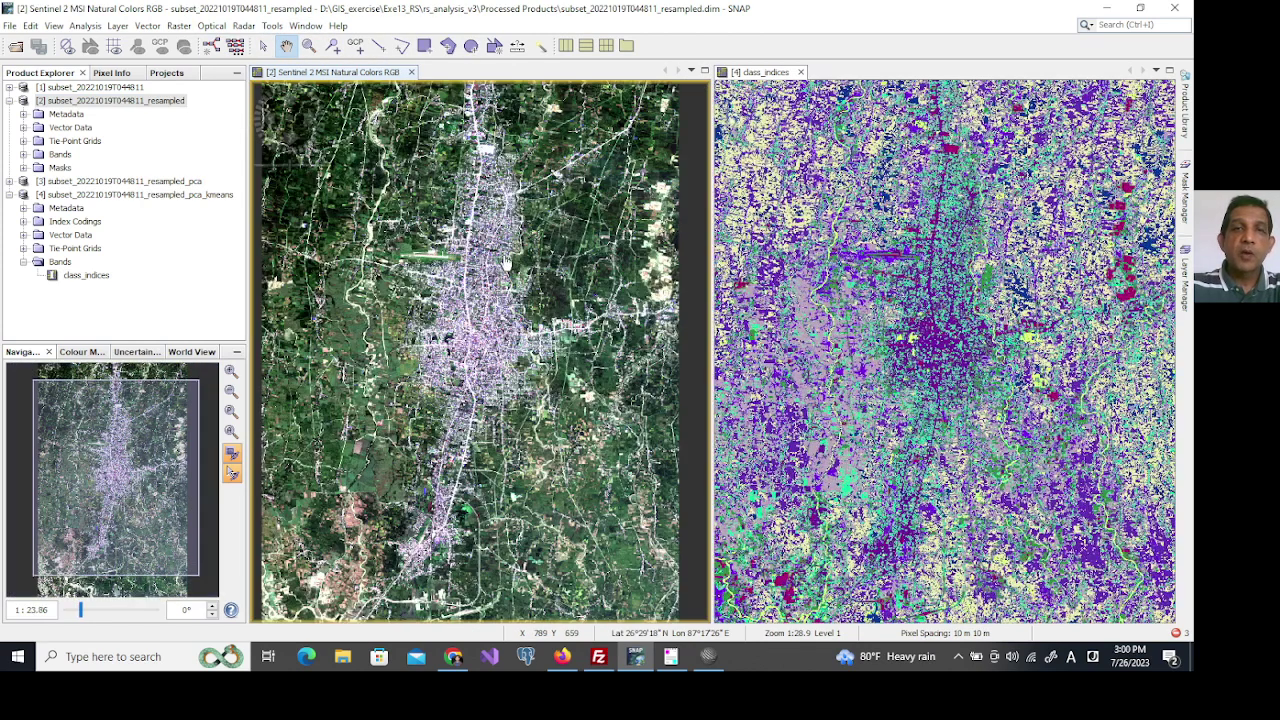
pyautogui.scroll(3, 507, 262)
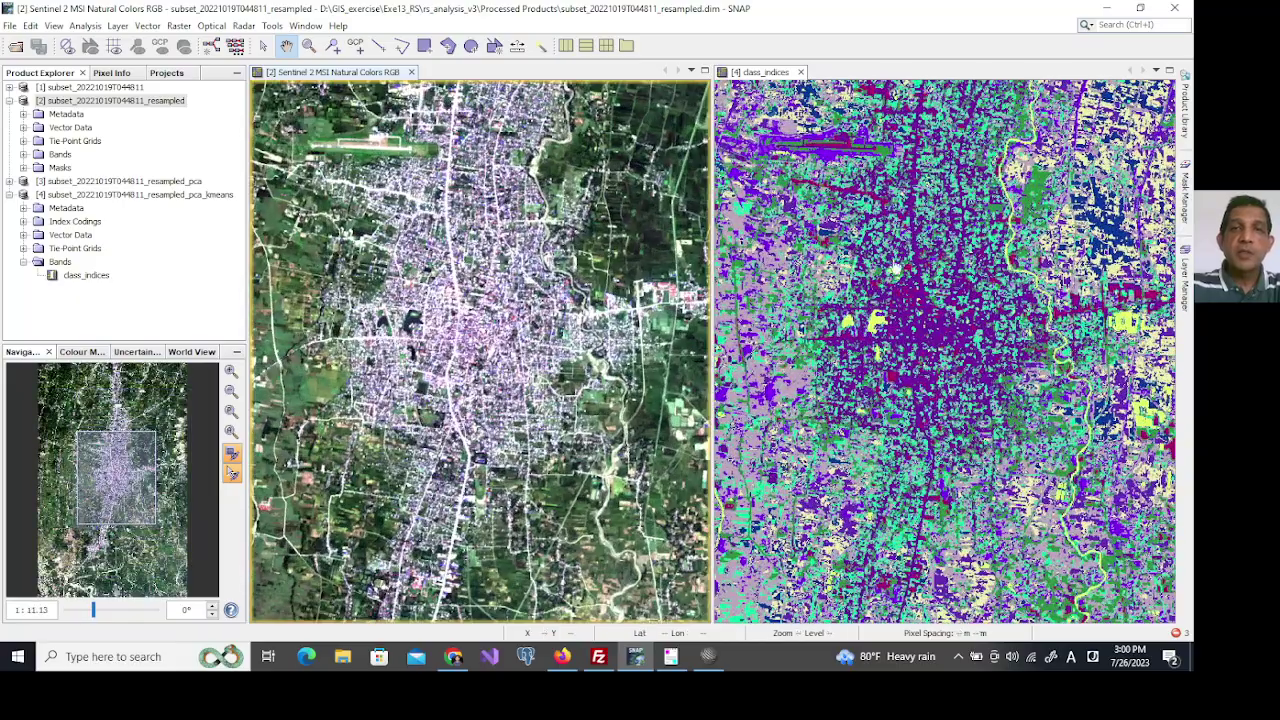
pyautogui.moveTo(830, 248); pyautogui.dragTo(1003, 287)
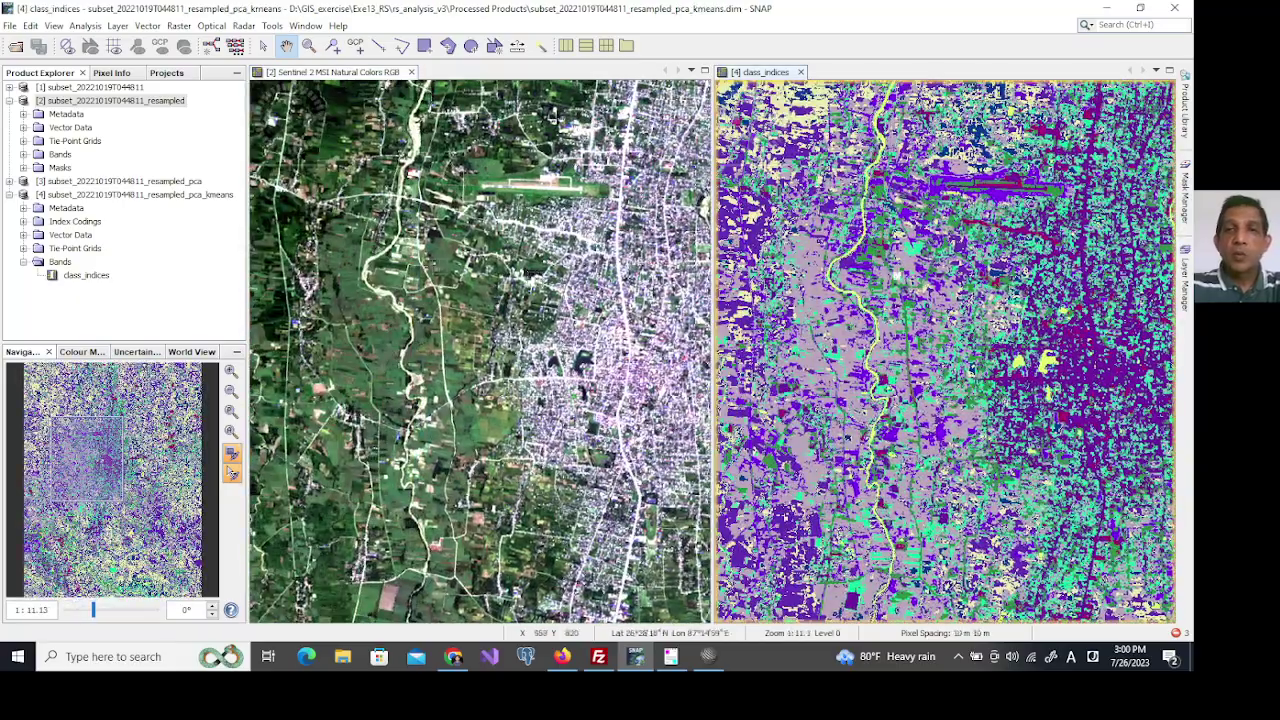
pyautogui.scroll(3, 858, 262)
pyautogui.scroll(3, 861, 265)
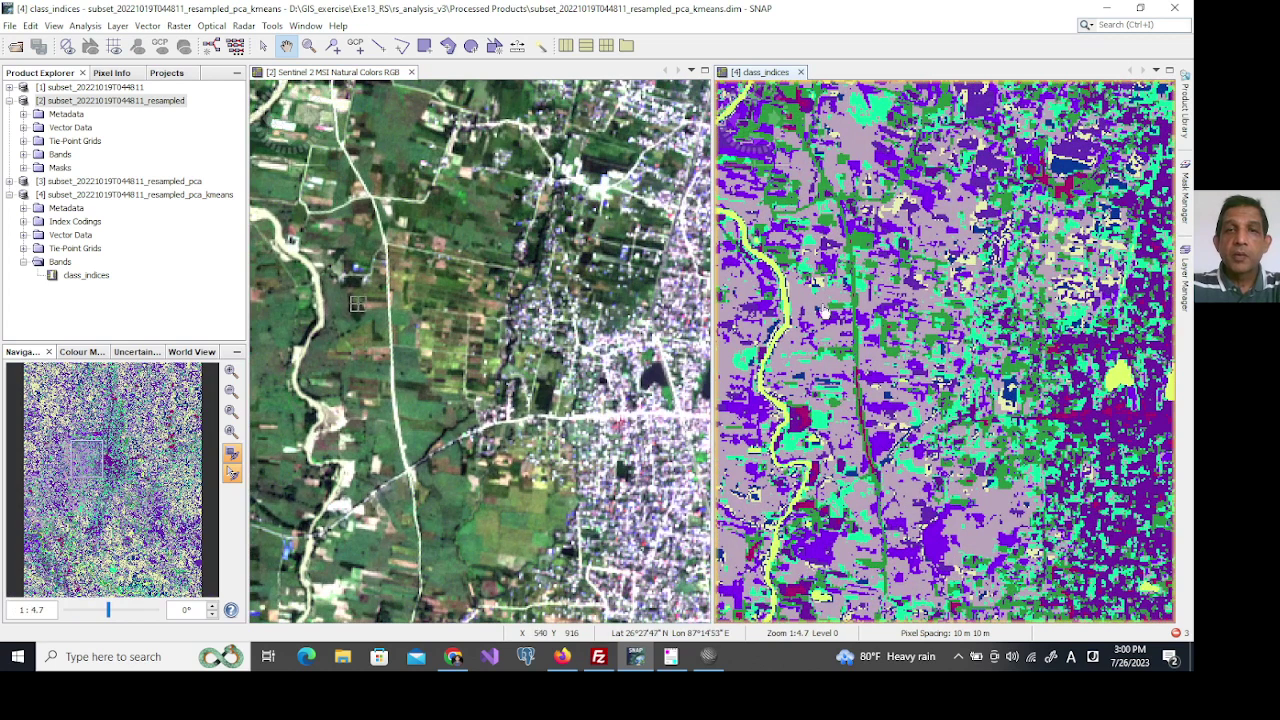
pyautogui.moveTo(806, 322); pyautogui.dragTo(912, 295)
pyautogui.moveTo(581, 298); pyautogui.dragTo(340, 290)
pyautogui.moveTo(585, 280); pyautogui.dragTo(448, 290)
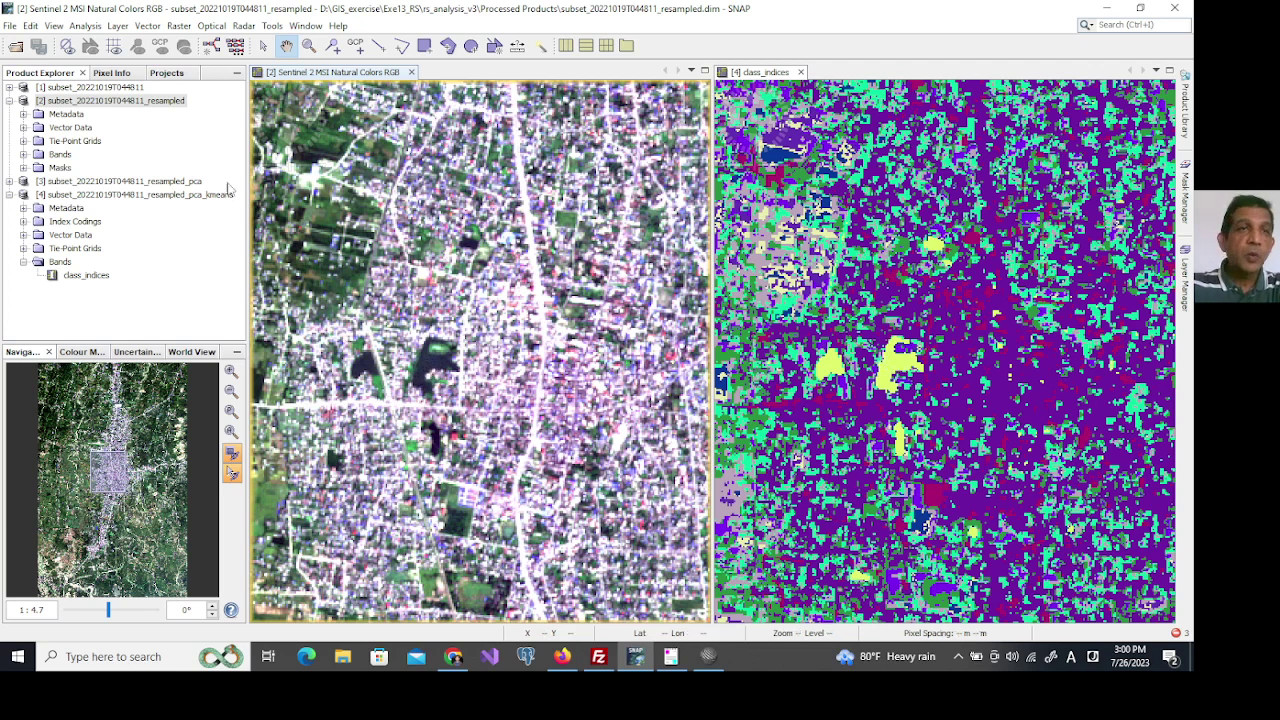
pyautogui.click(120, 74)
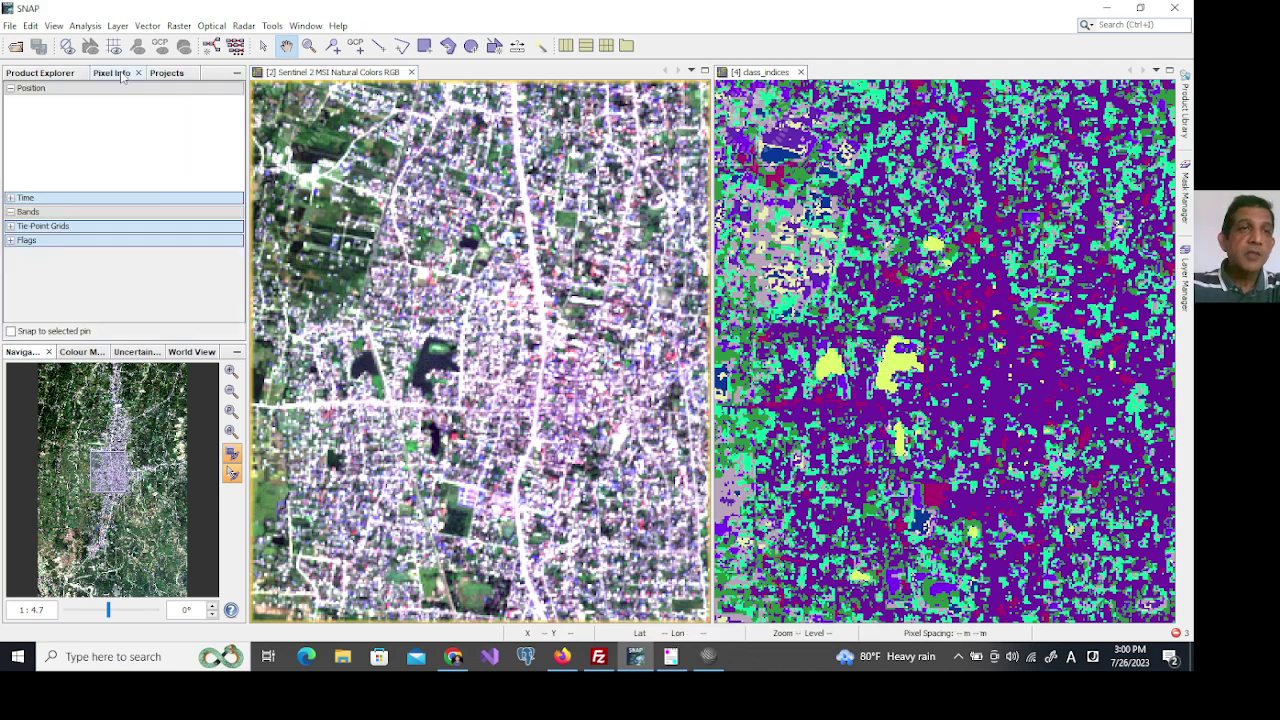
pyautogui.click(904, 369)
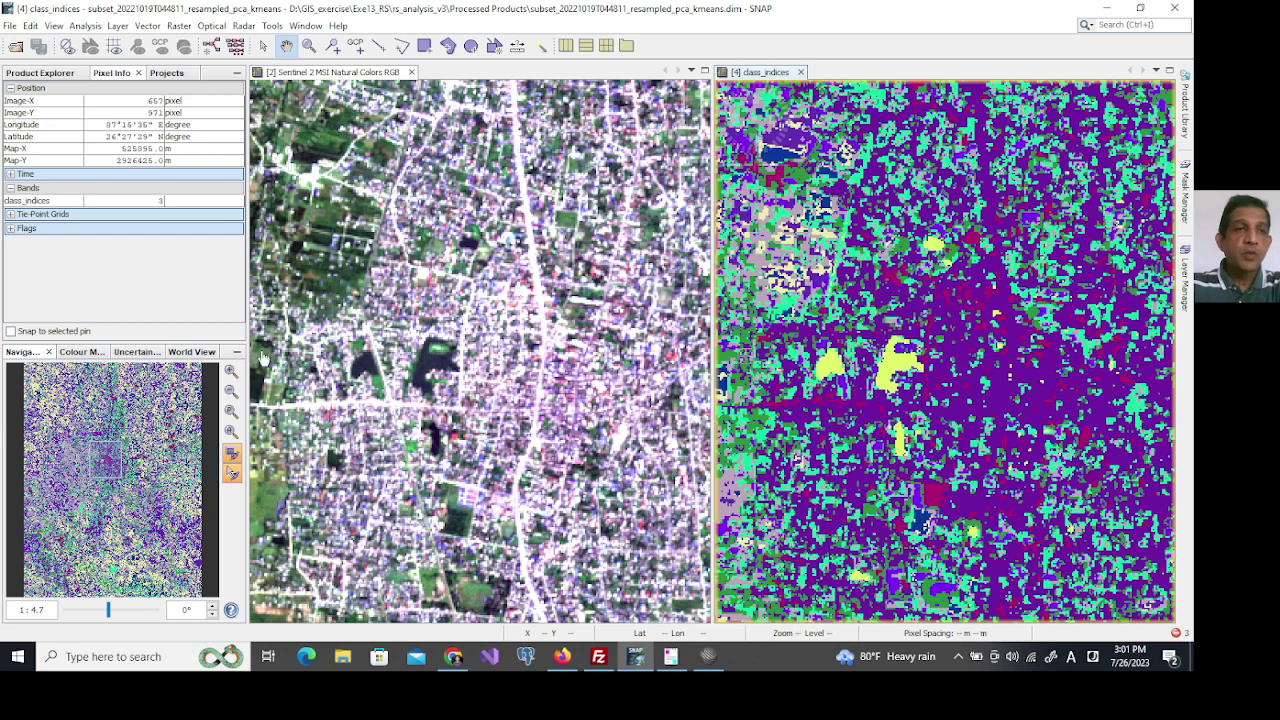
# Rename class_8 of the class_indices band as "dense vegetation".
pyautogui.click(75, 354)
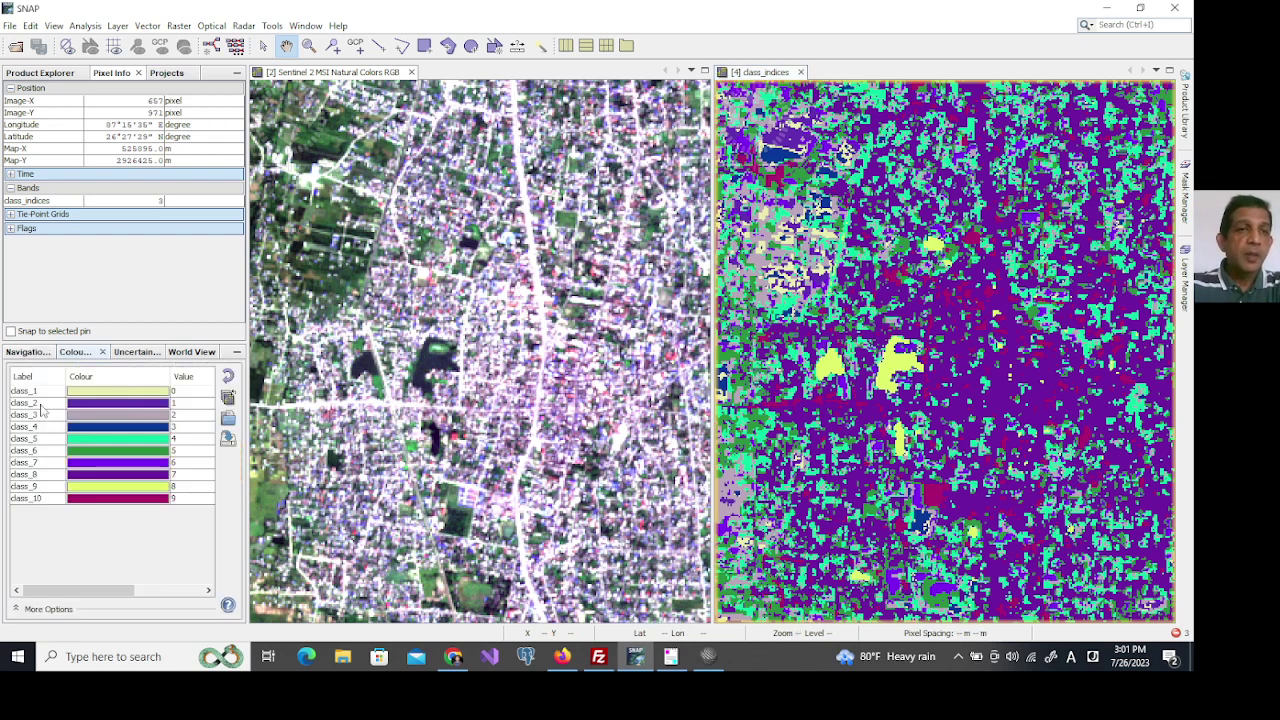
pyautogui.doubleClick(43, 476)
pyautogui.doubleClick(43, 476)
pyautogui.press('BackSpace')
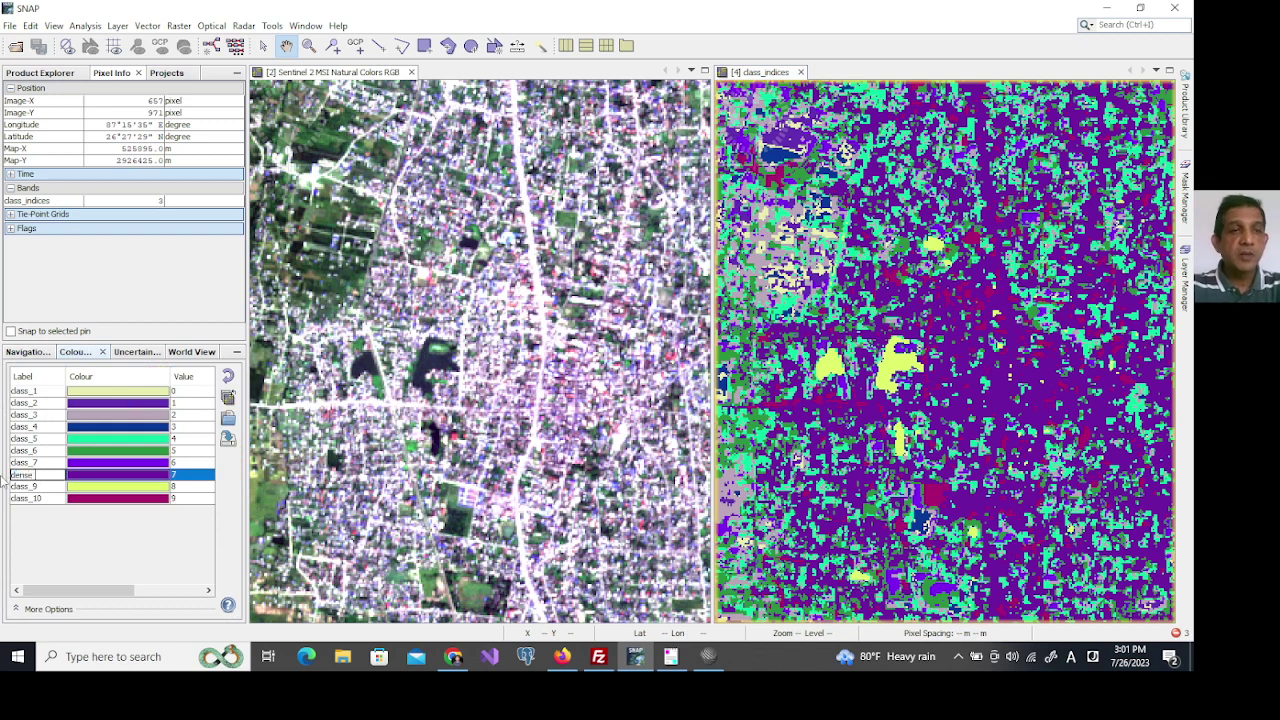
pyautogui.press('Return')
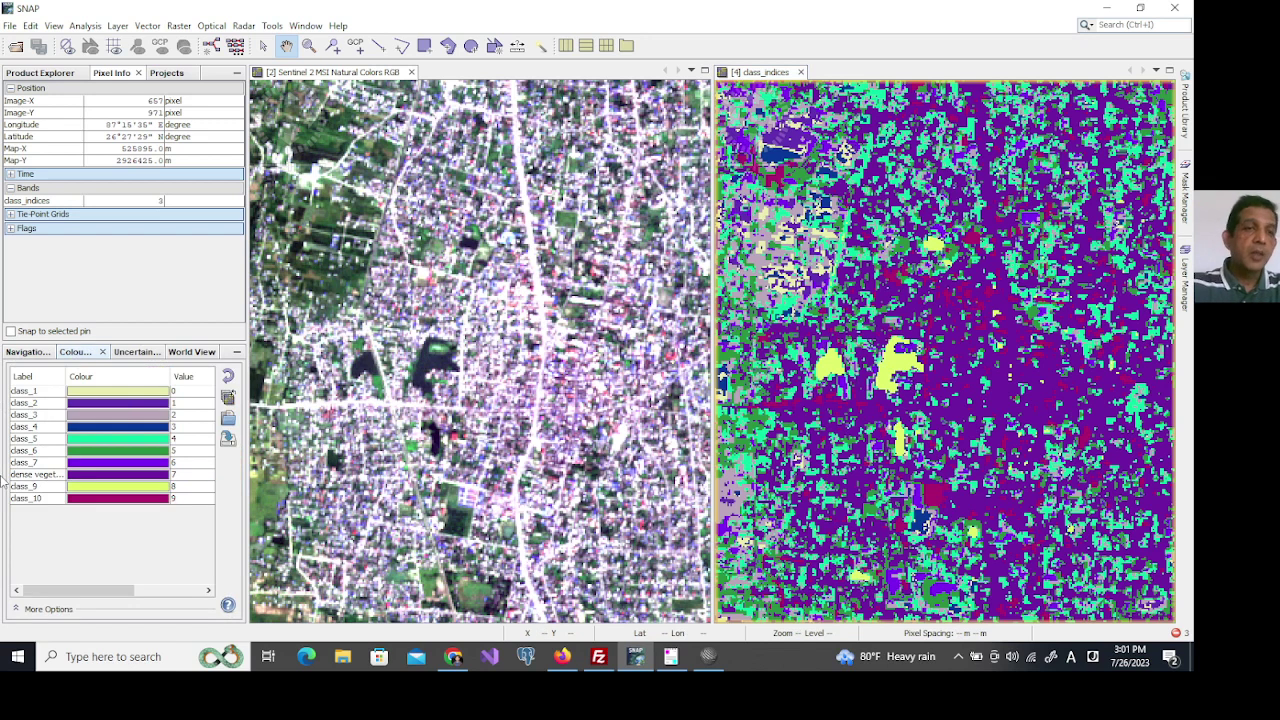
# Recolour the dense vegetation class with a custom dark green chosen from the RGB colour field.
pyautogui.click(103, 477)
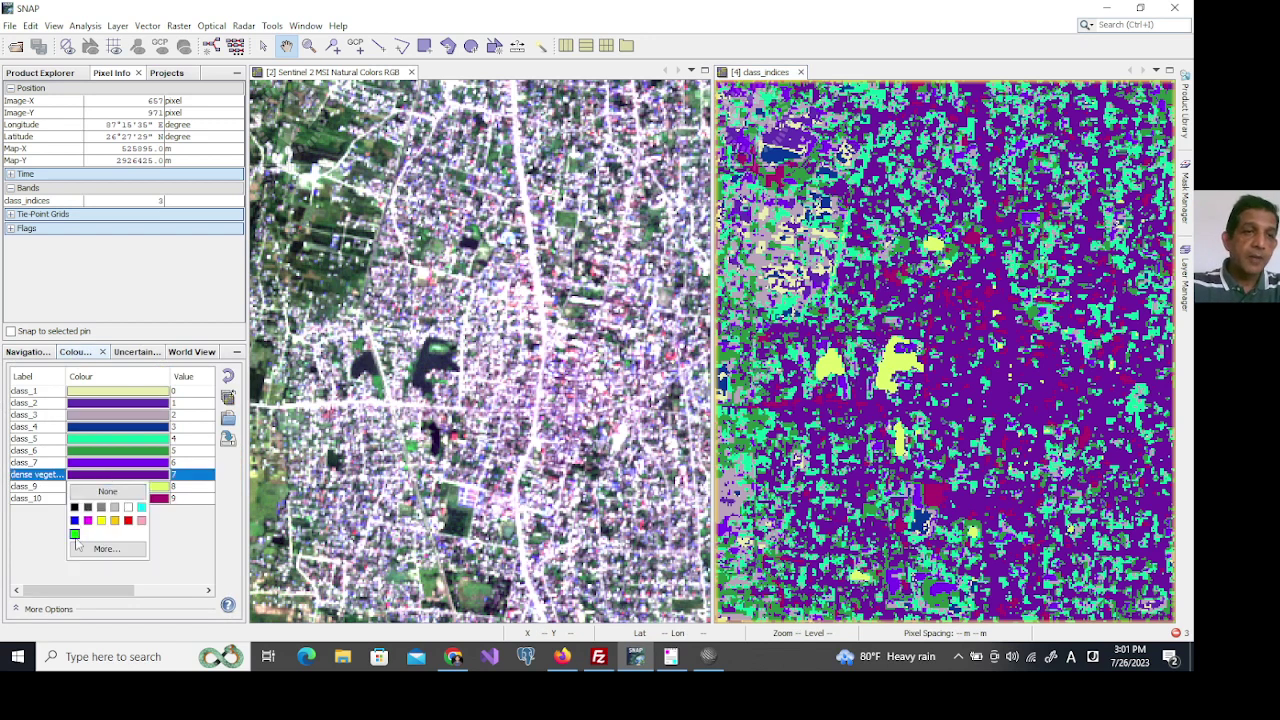
pyautogui.click(74, 535)
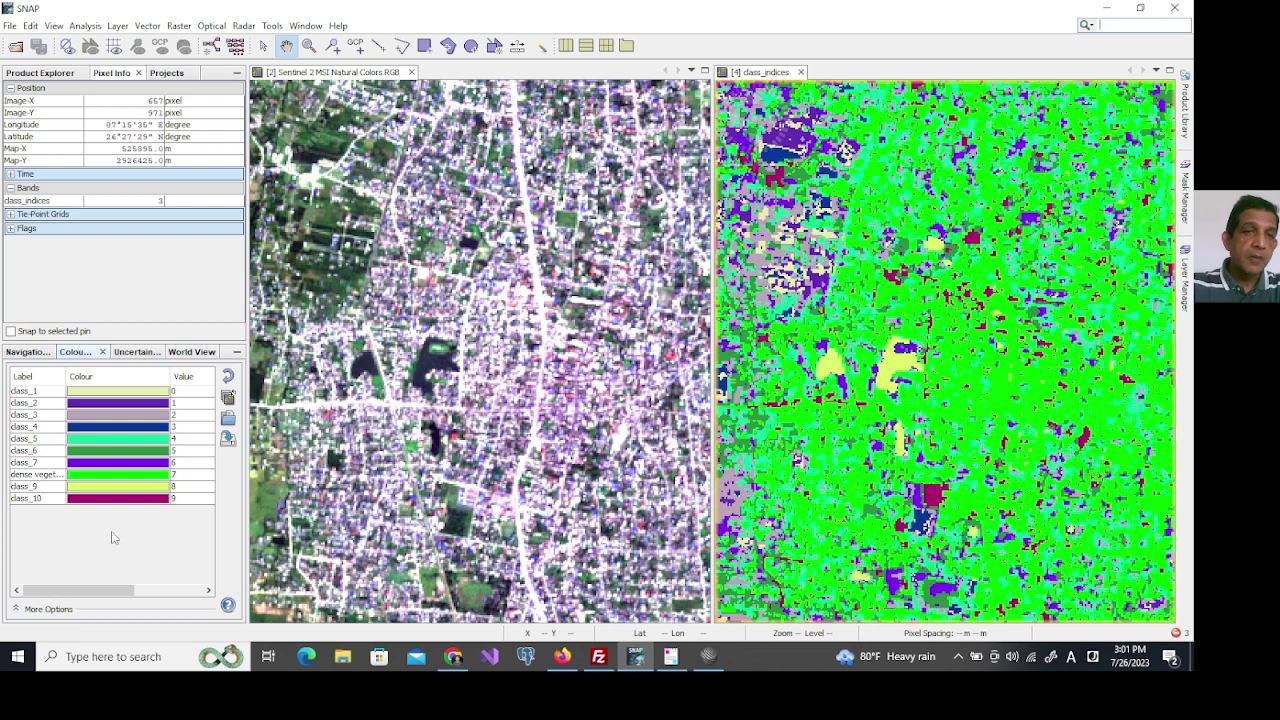
pyautogui.click(100, 478)
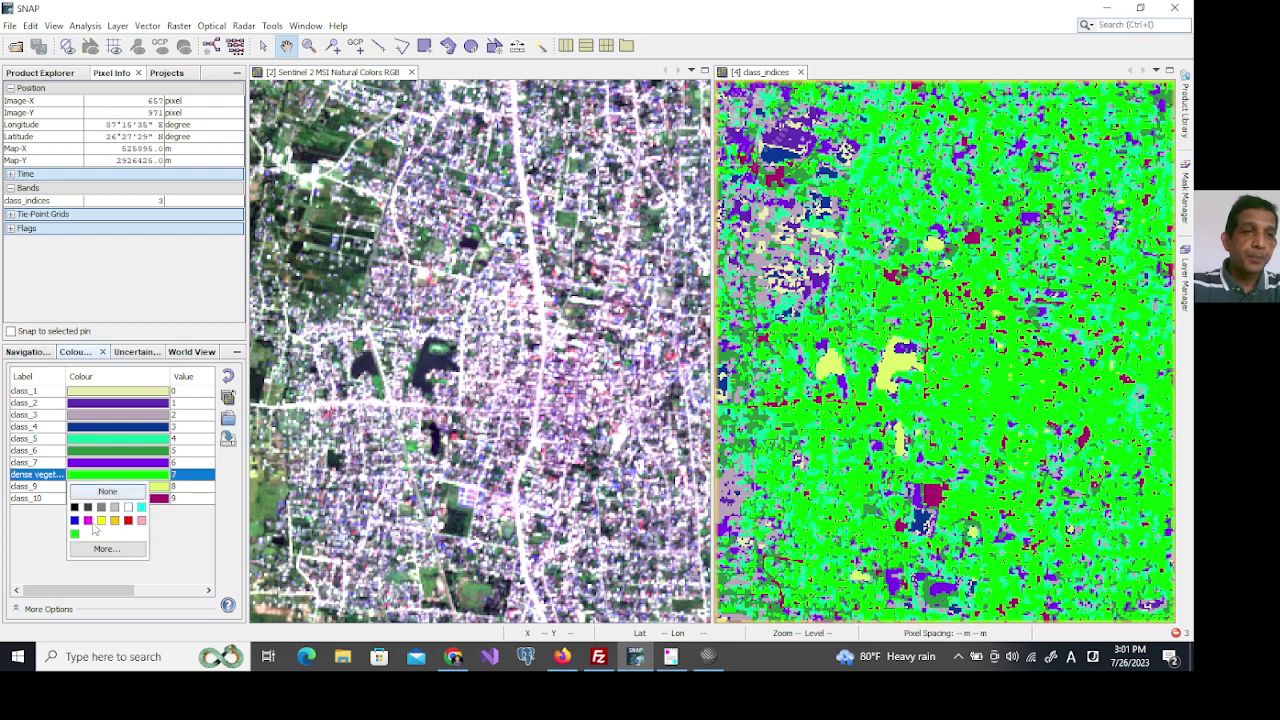
pyautogui.click(98, 547)
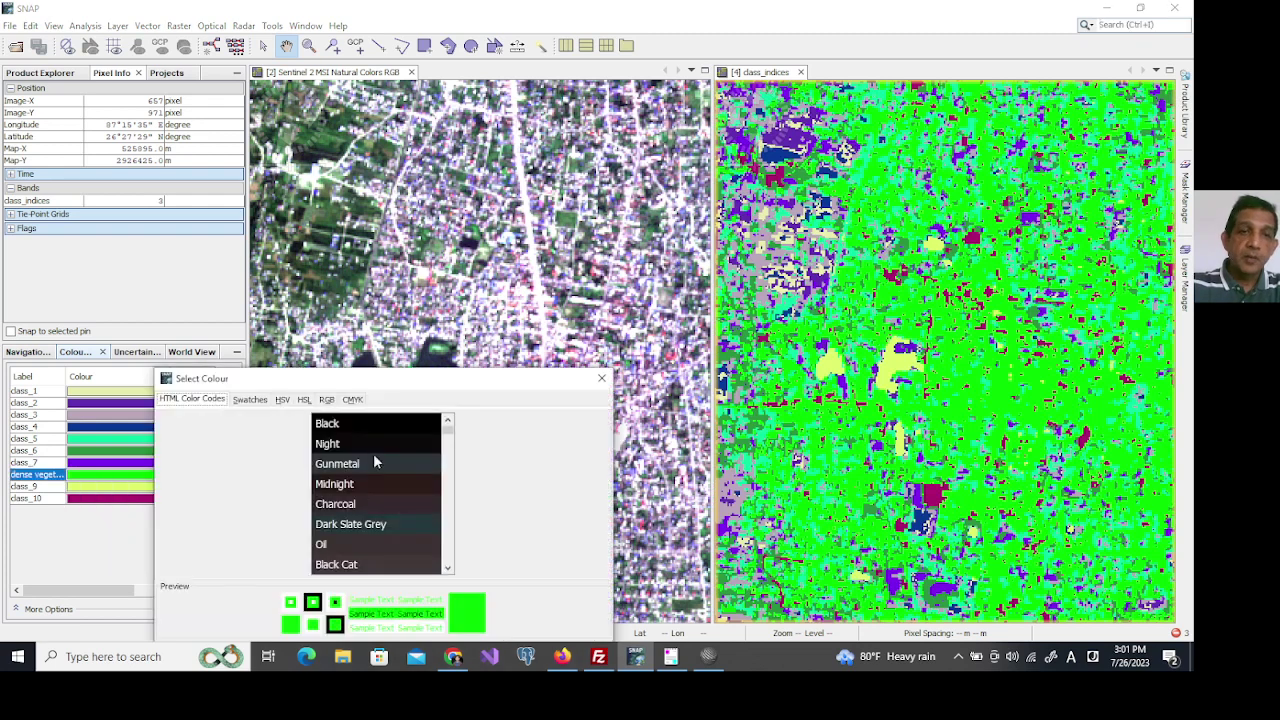
pyautogui.moveTo(394, 379); pyautogui.dragTo(452, 223)
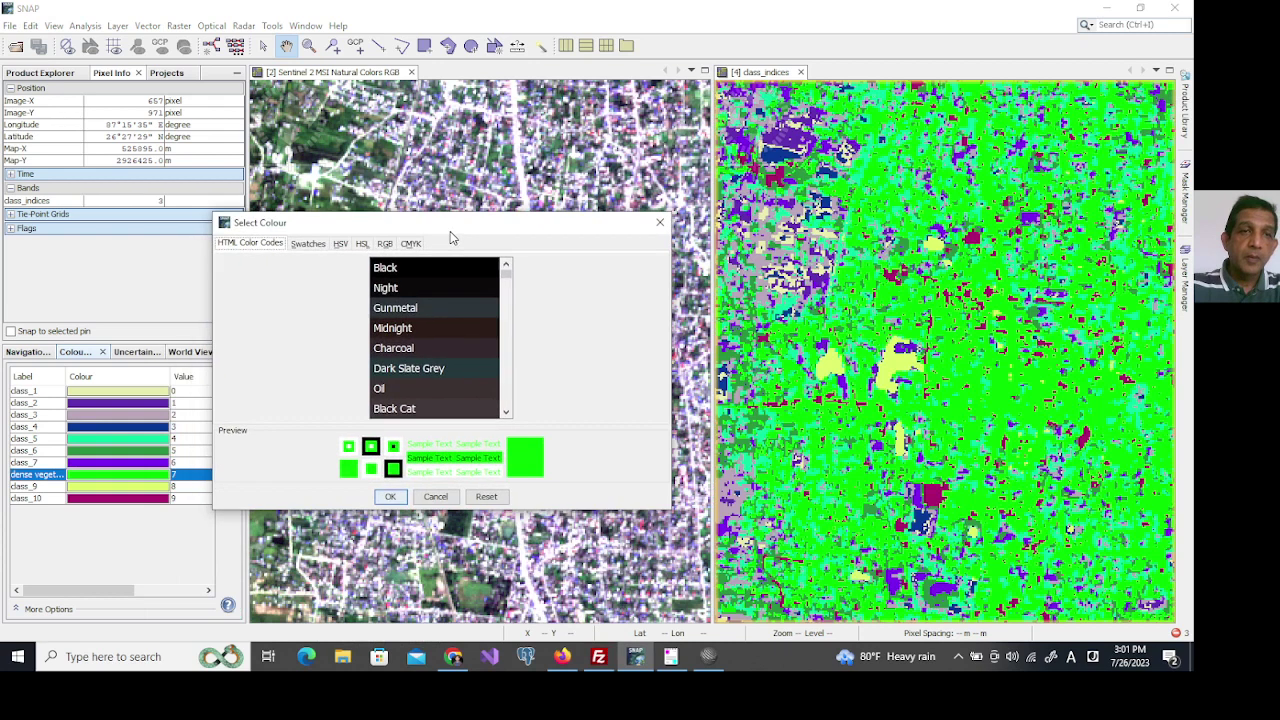
pyautogui.click(385, 244)
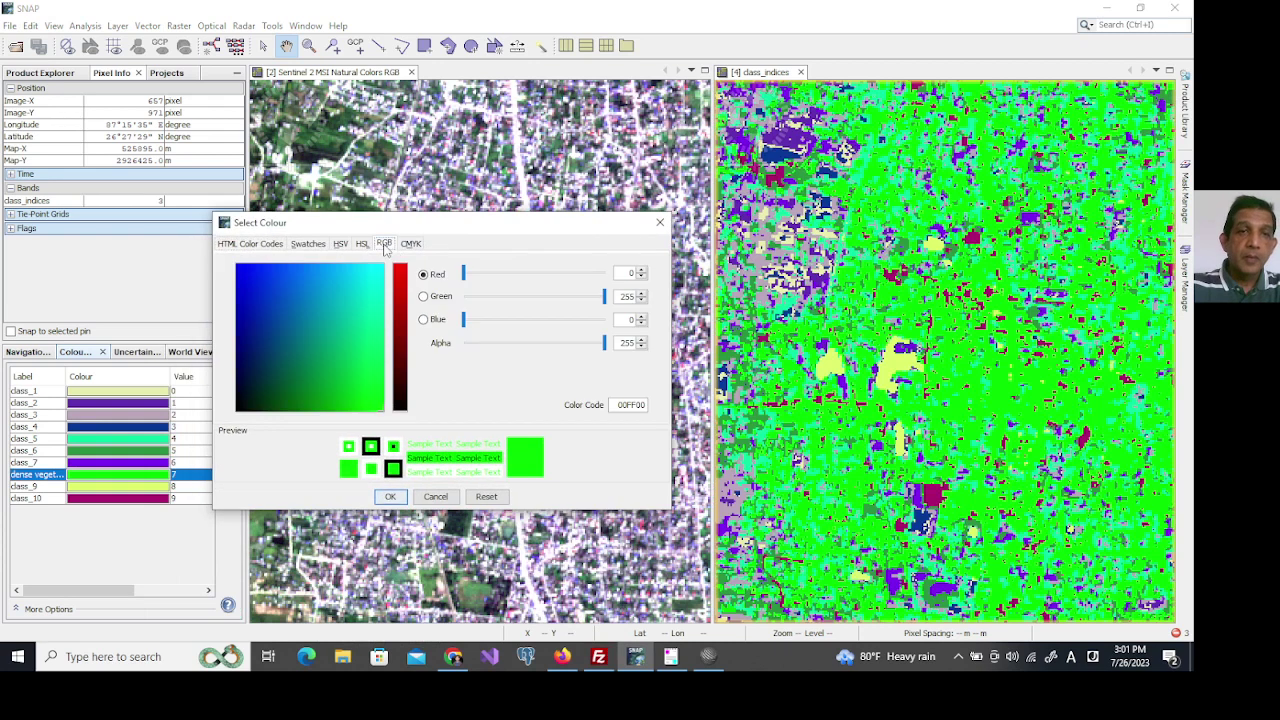
pyautogui.click(286, 399)
pyautogui.click(391, 497)
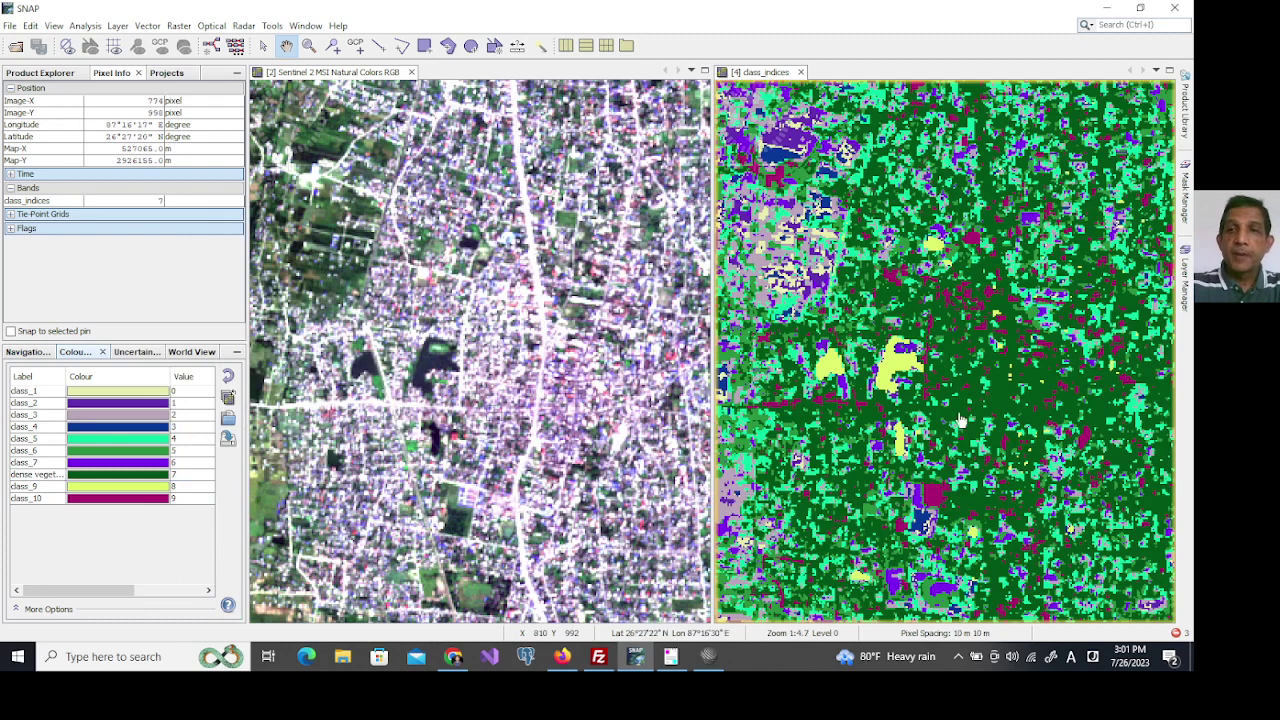
# Compare the recoloured cluster map with the natural-colour image along the river east of the city centre.
pyautogui.scroll(3, 960, 420)
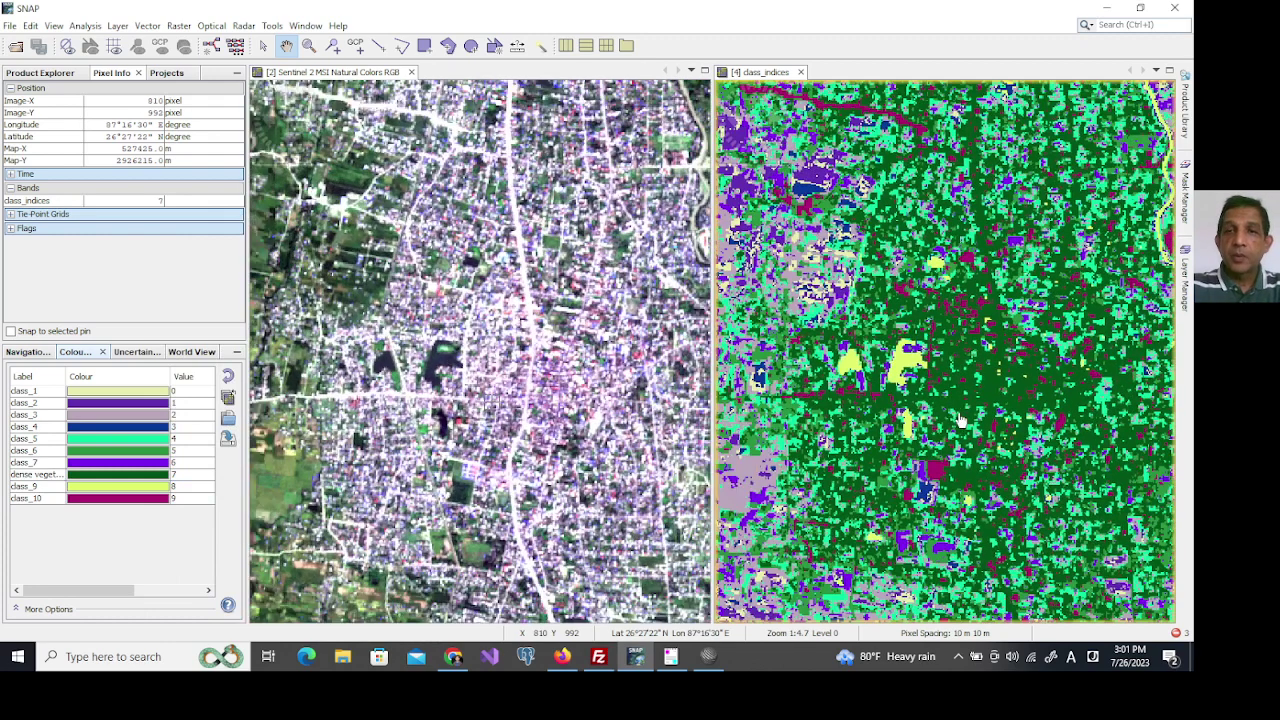
pyautogui.moveTo(632, 414); pyautogui.dragTo(530, 350)
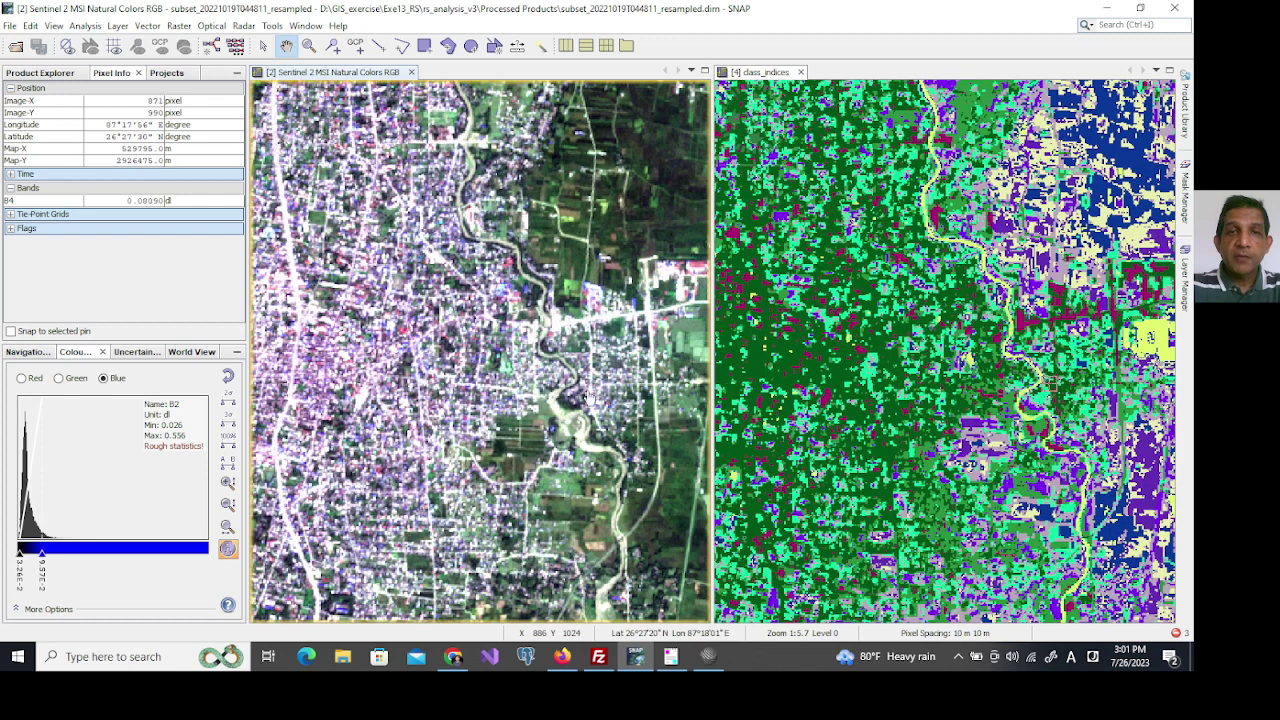
pyautogui.scroll(5, 595, 428)
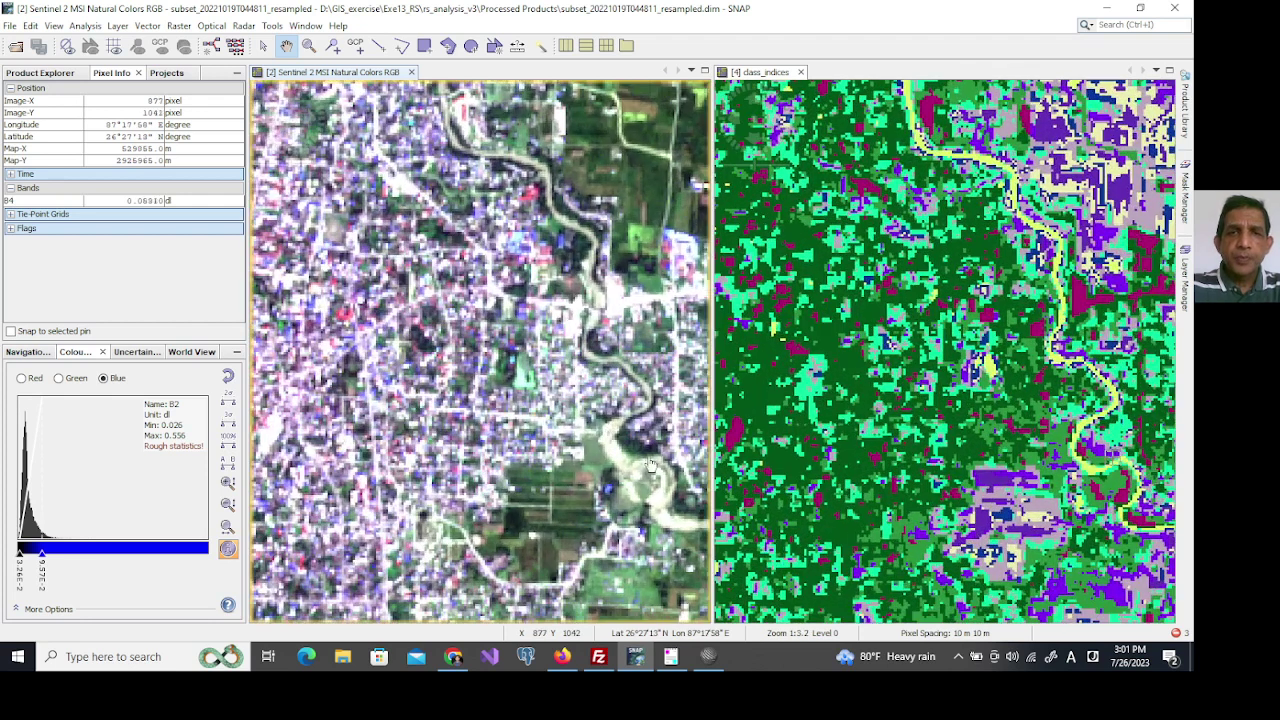
# Recolour class_9 of the class_indices band, which traces the river, with the custom RGB dark green 287317.
pyautogui.moveTo(650, 463); pyautogui.dragTo(519, 440)
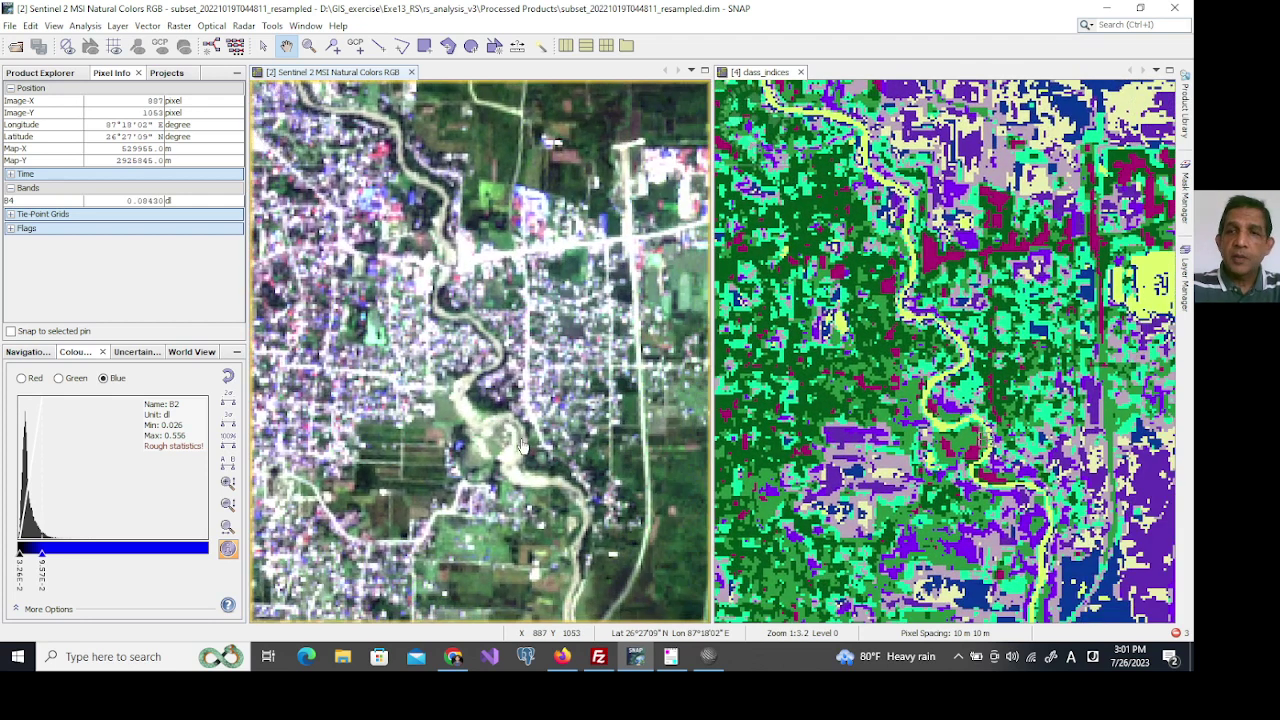
pyautogui.click(940, 432)
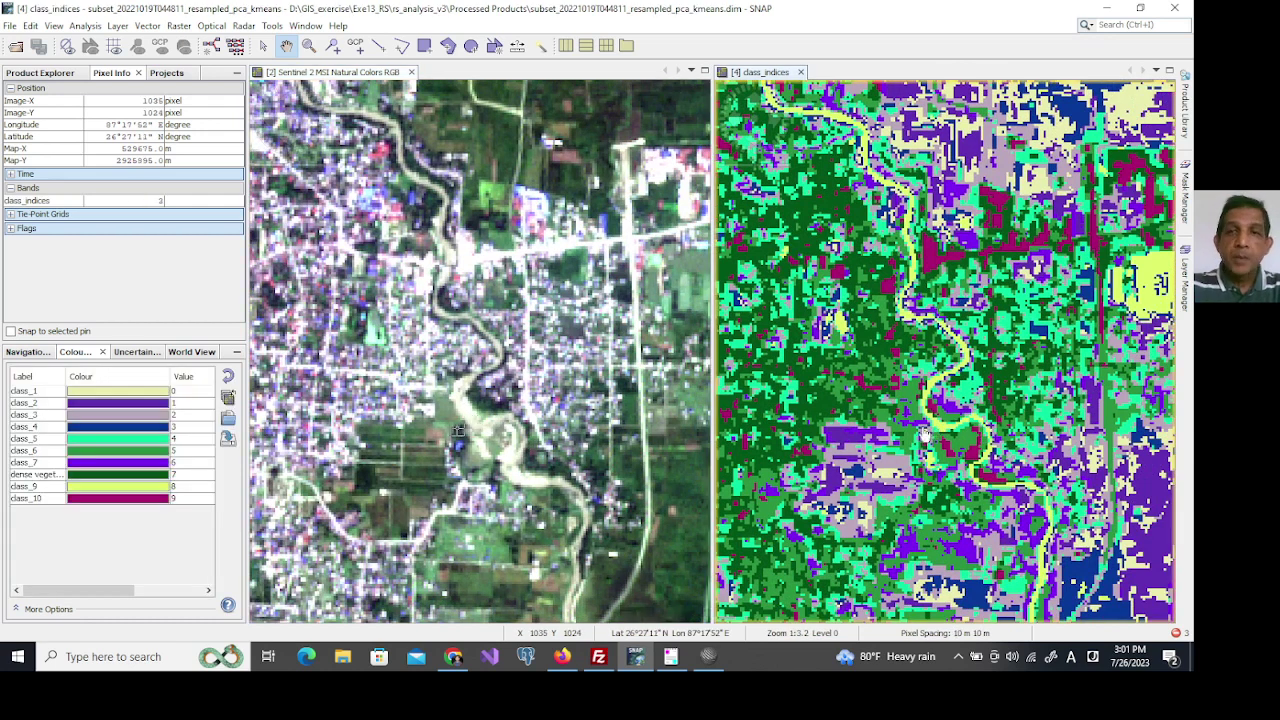
pyautogui.scroll(1, 940, 427)
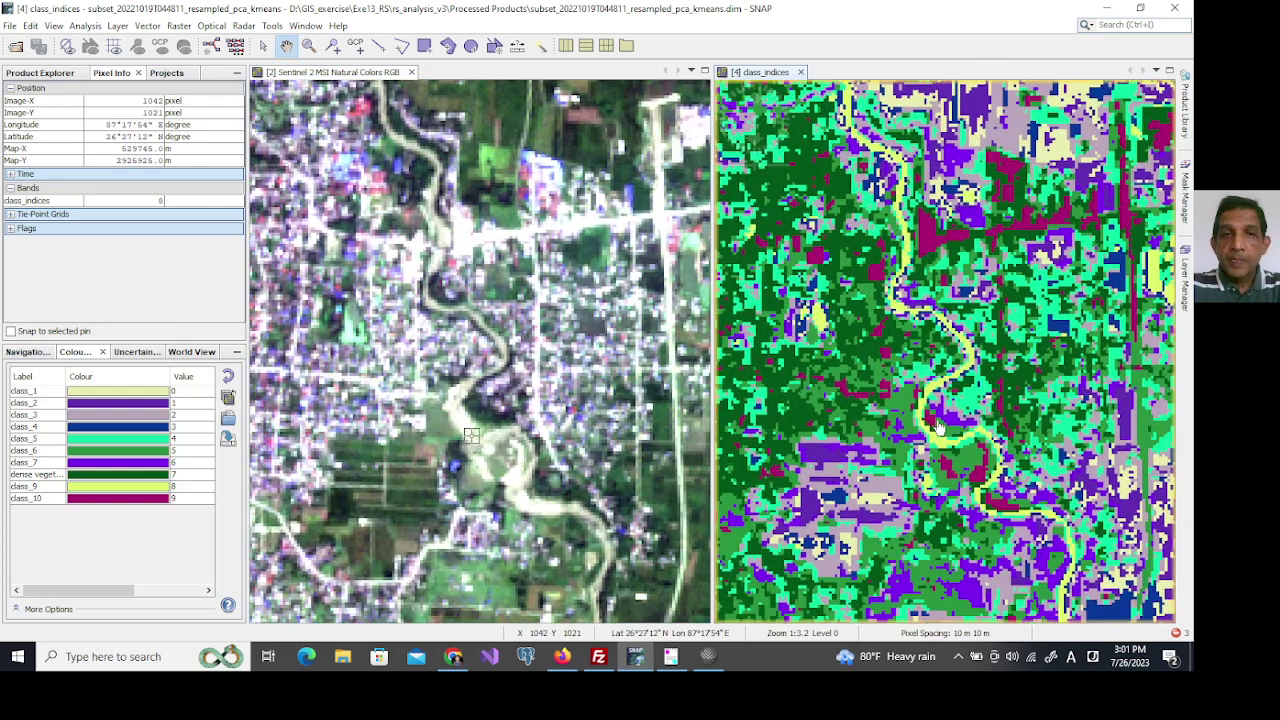
pyautogui.scroll(2, 938, 427)
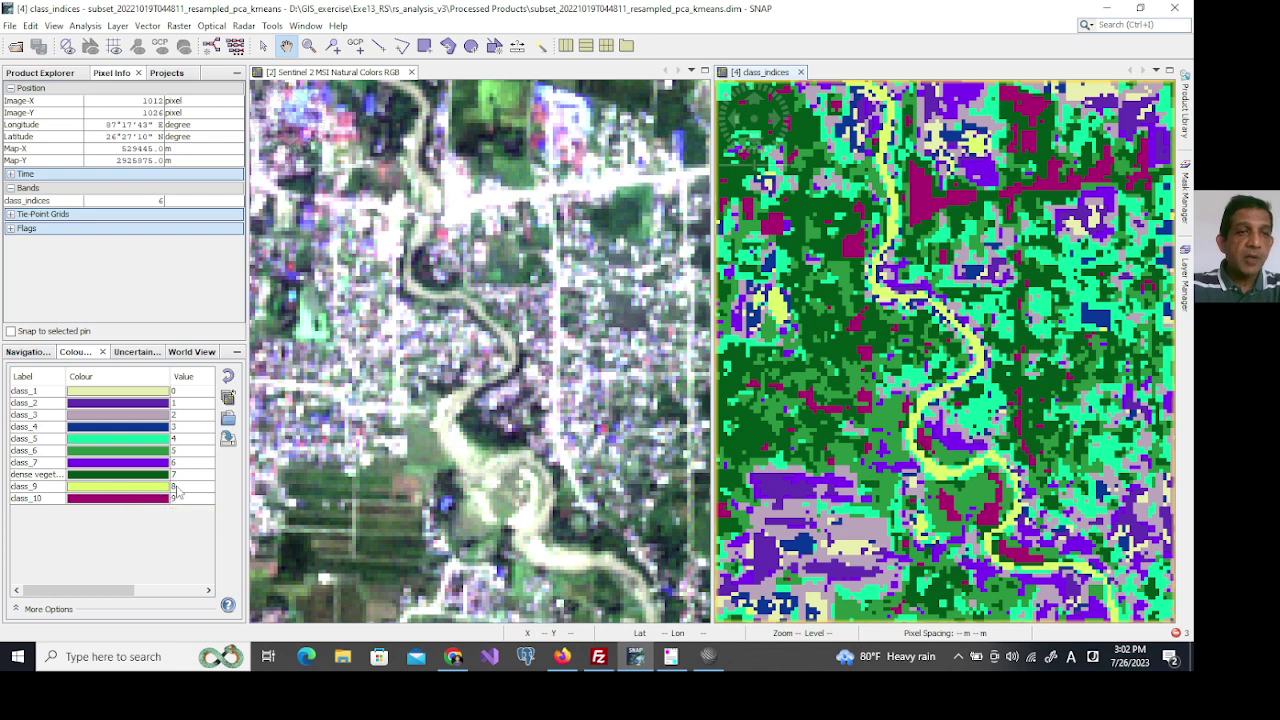
pyautogui.click(134, 488)
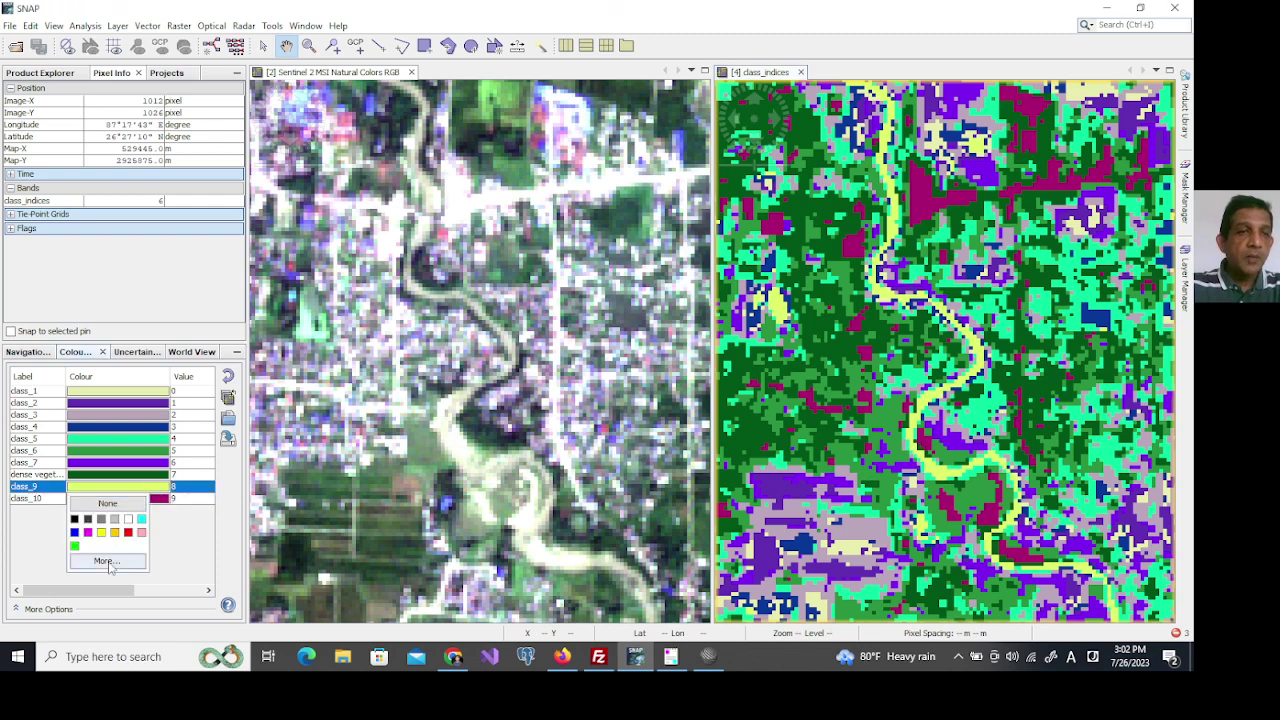
pyautogui.click(108, 562)
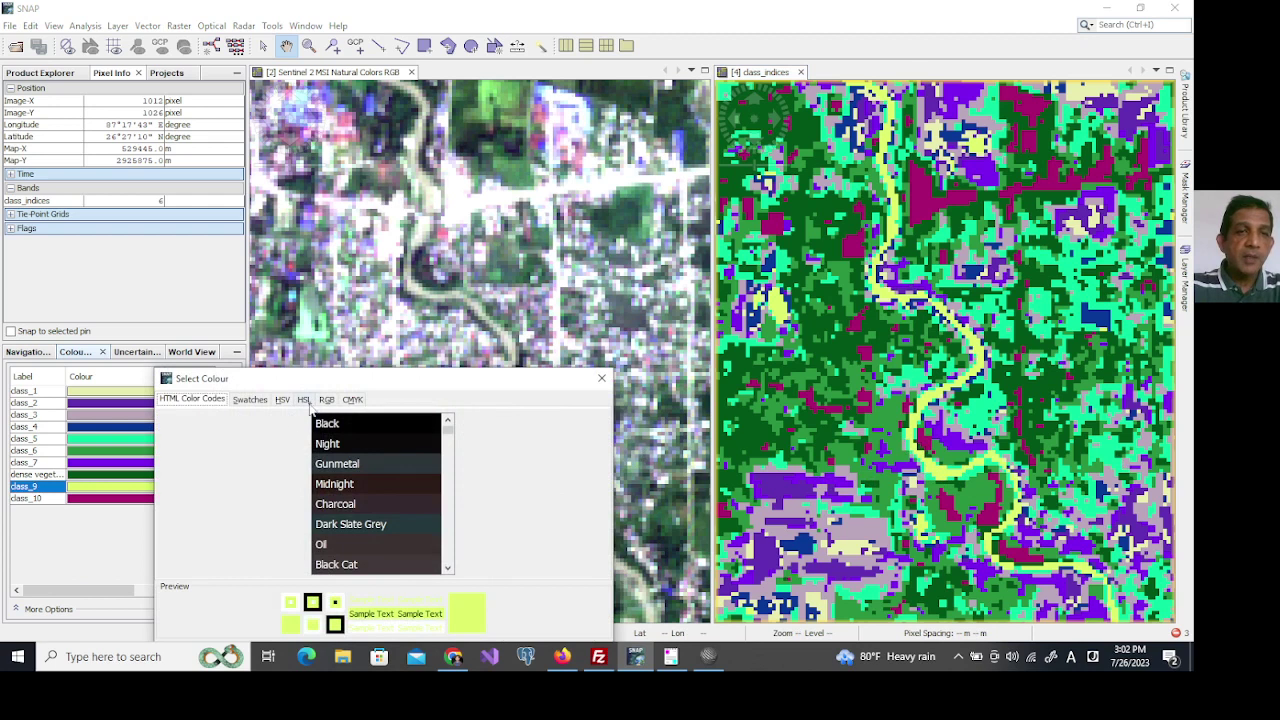
pyautogui.click(326, 399)
pyautogui.moveTo(353, 383); pyautogui.dragTo(371, 254)
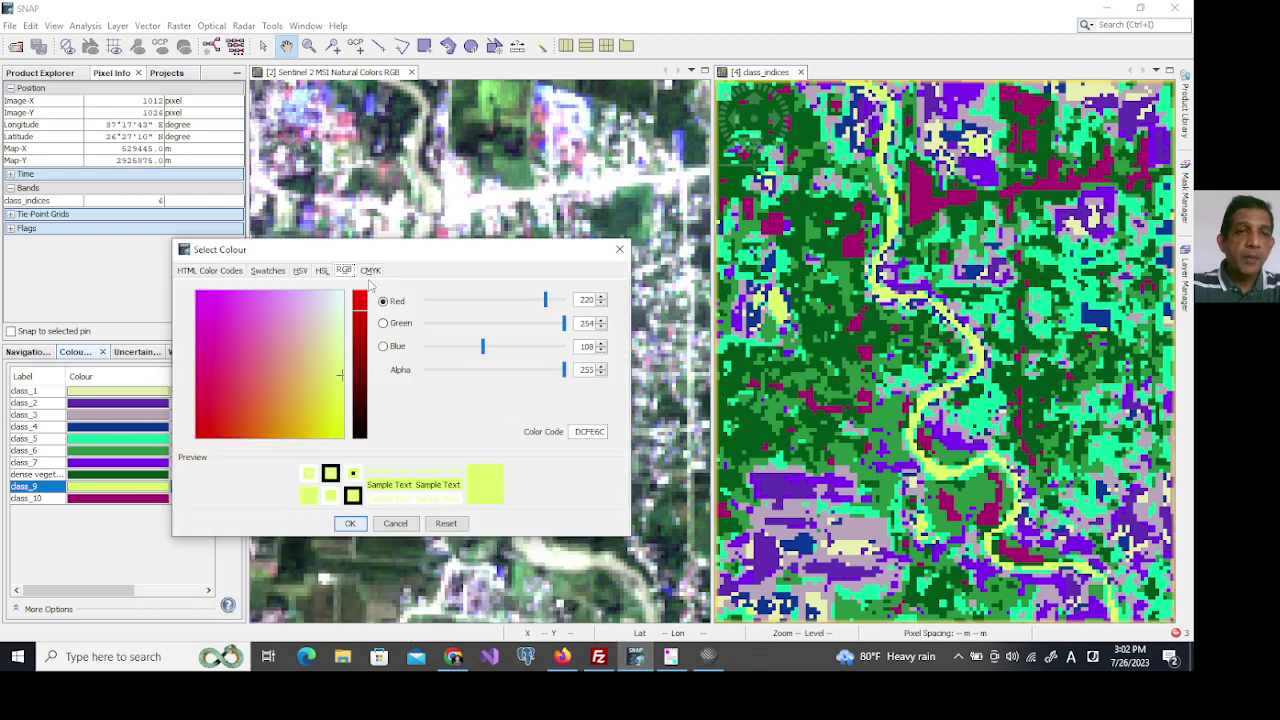
pyautogui.click(320, 414)
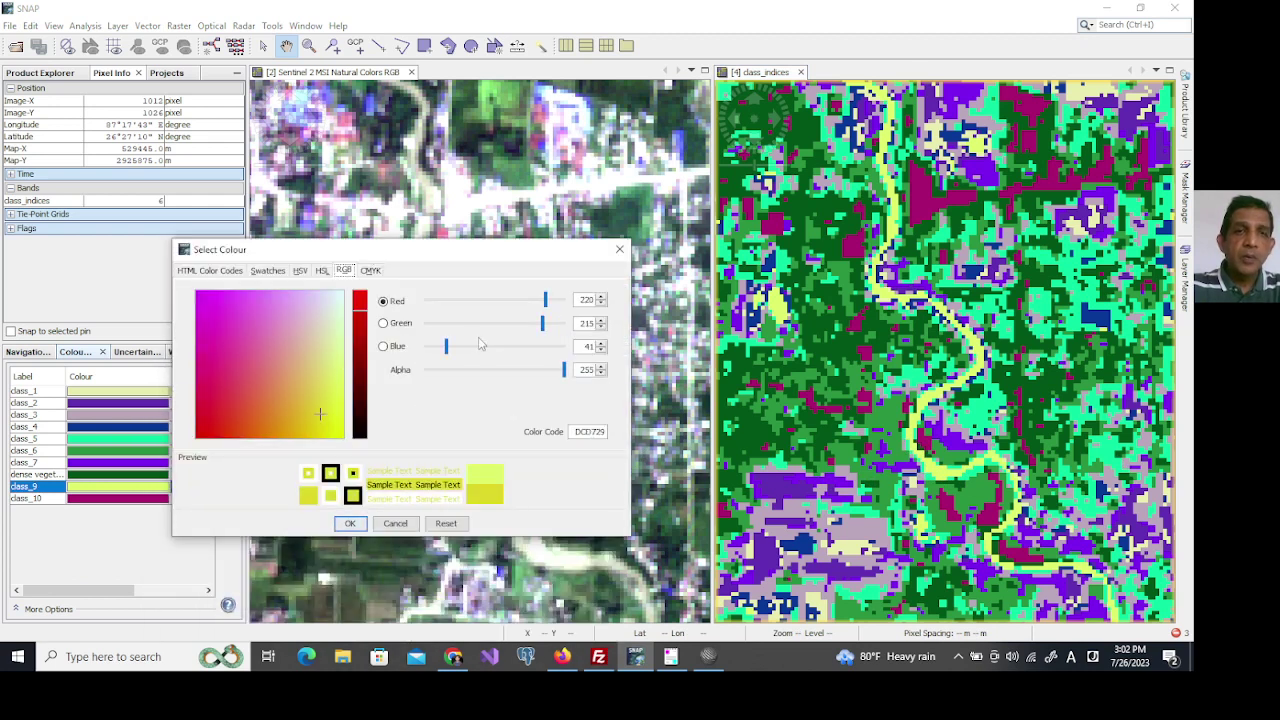
pyautogui.moveTo(546, 301); pyautogui.dragTo(445, 303)
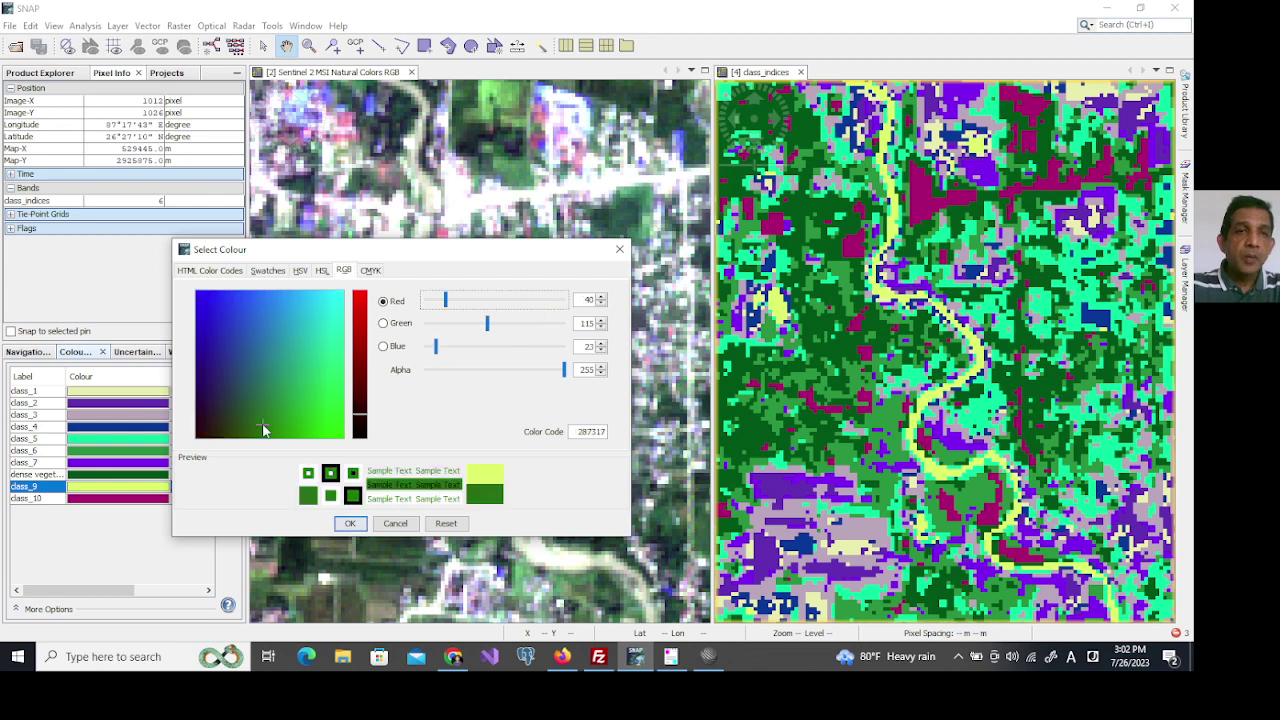
pyautogui.click(350, 523)
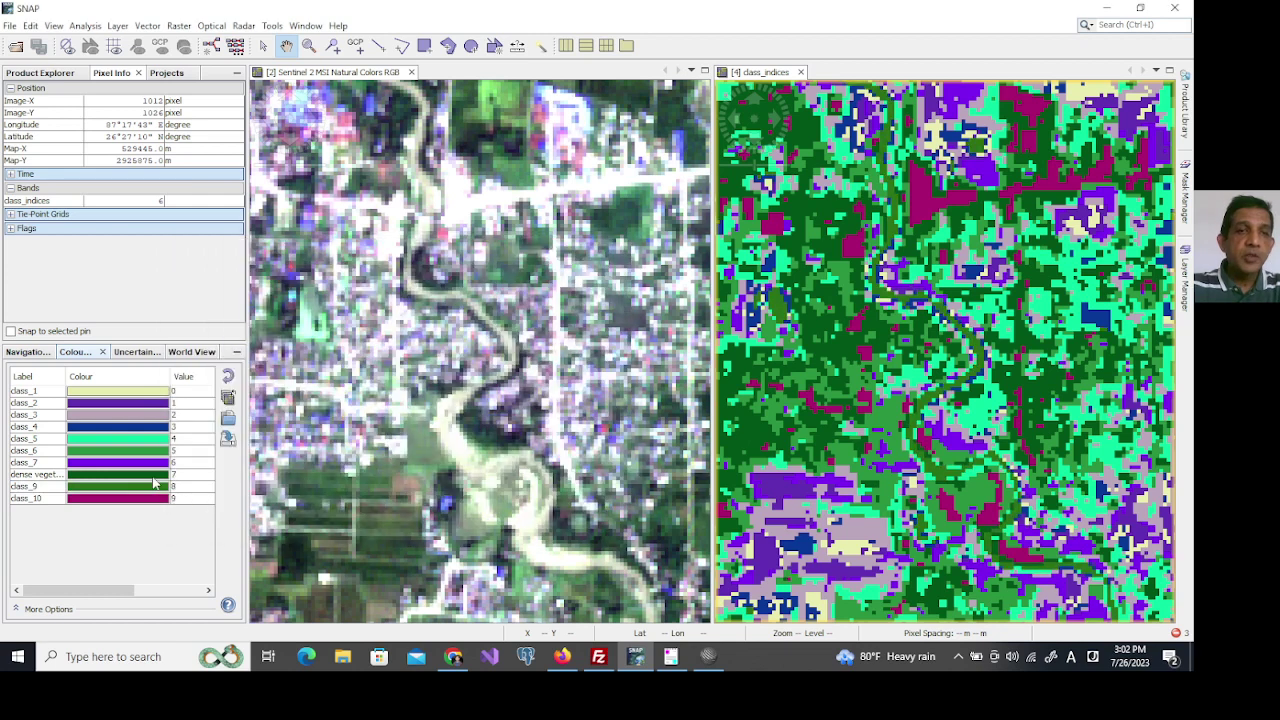
# Recolour the dense vegetation class (value 7) white and rename it "river sand".
pyautogui.click(152, 477)
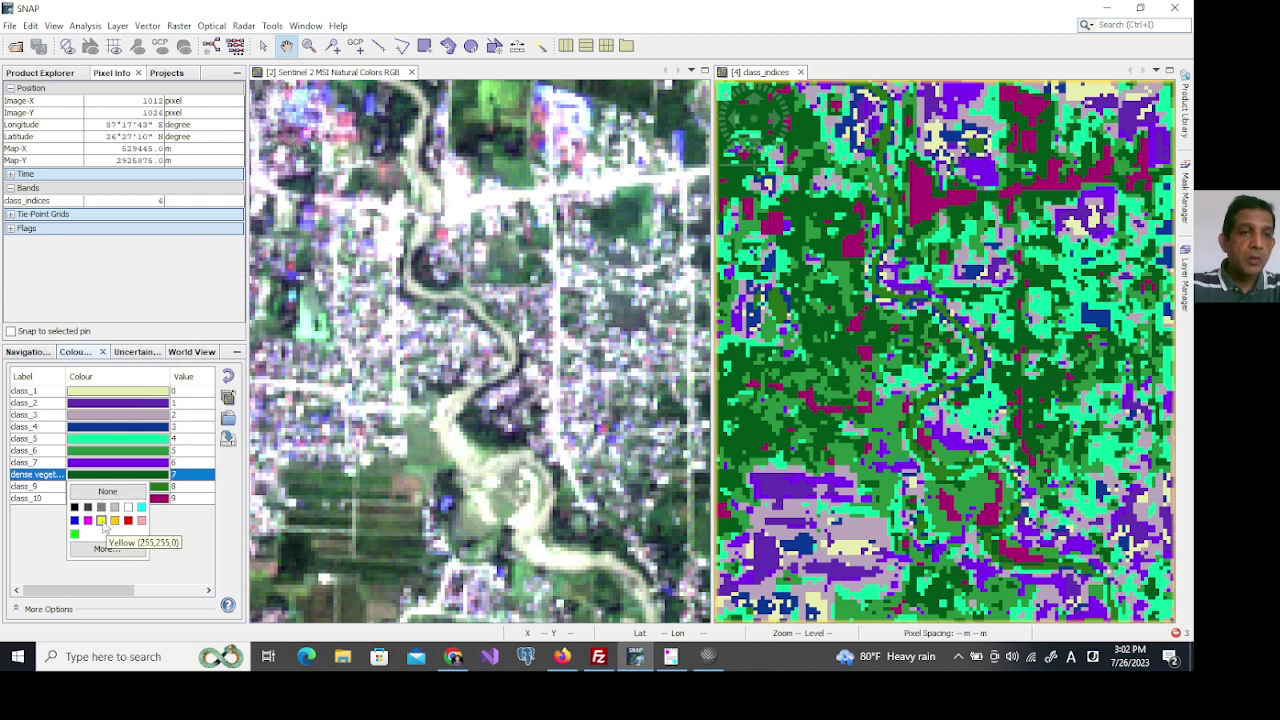
pyautogui.click(128, 508)
pyautogui.doubleClick(44, 475)
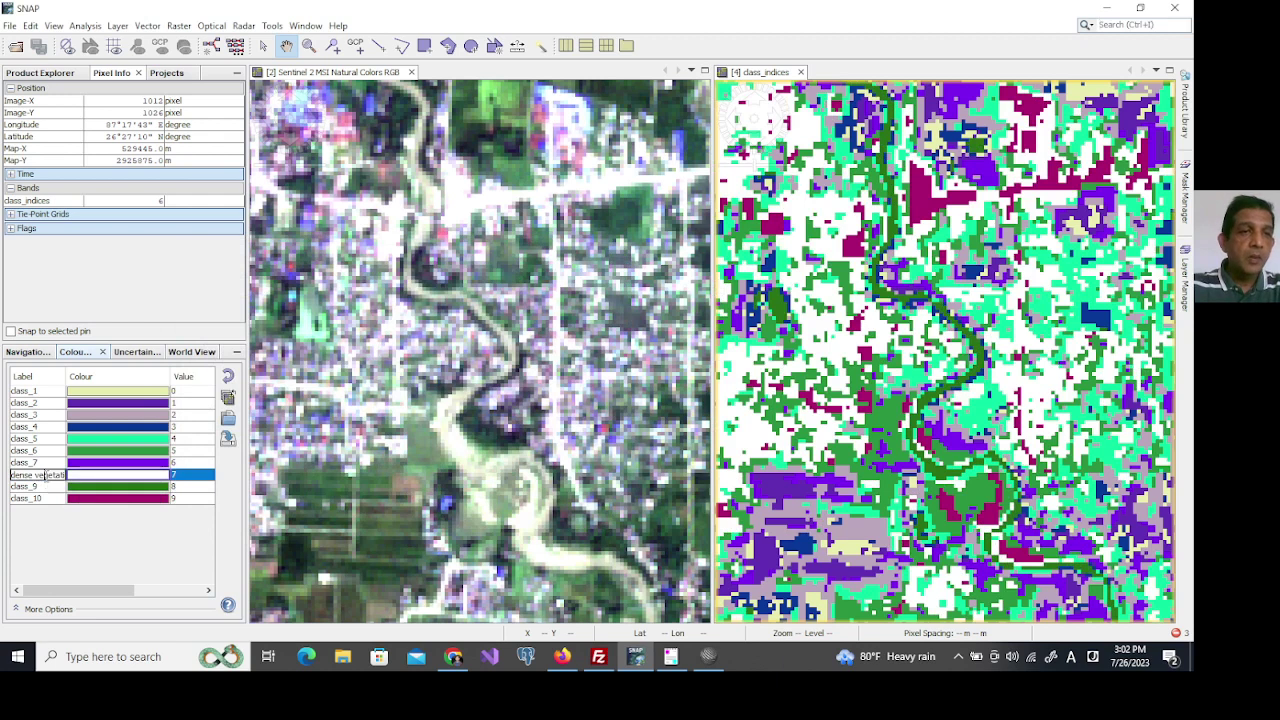
pyautogui.hotkey('shift', 'Home')
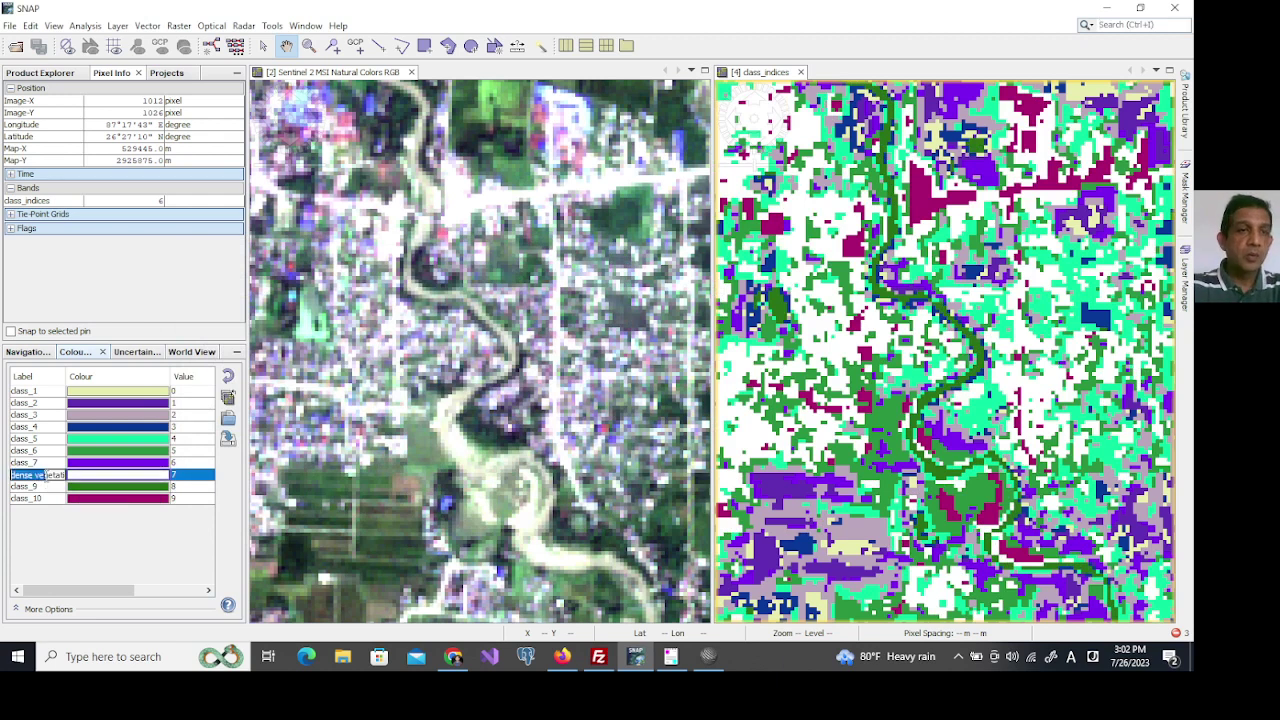
pyautogui.press('BackSpace')
pyautogui.press('Delete')
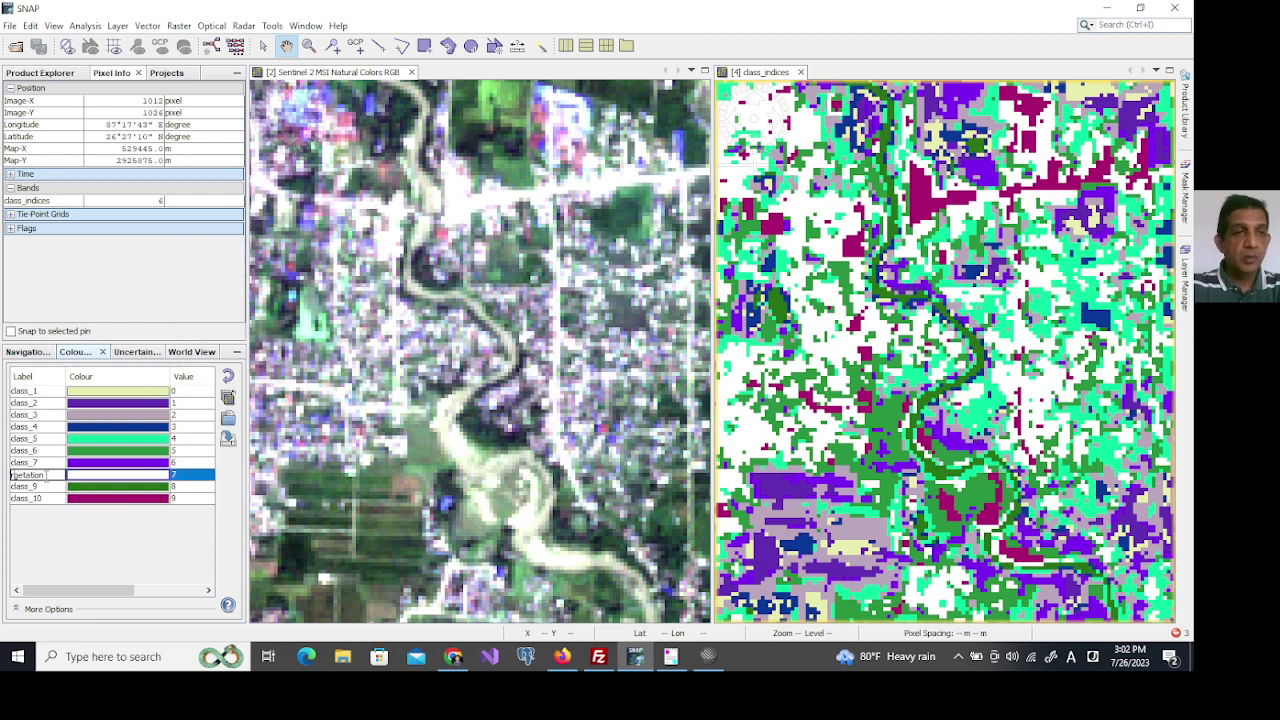
pyautogui.press('Delete')
pyautogui.write('river sand')
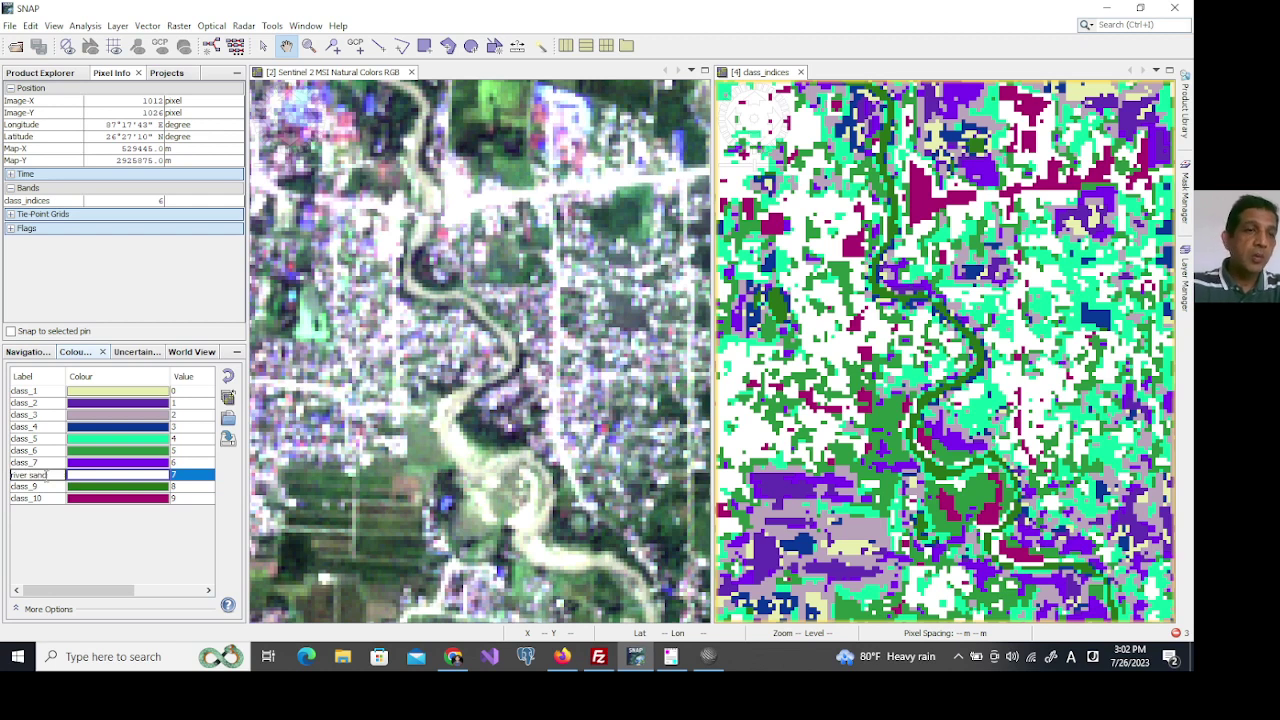
# Rename class_9 of the class_indices band as "dense vegetation".
pyautogui.doubleClick(46, 487)
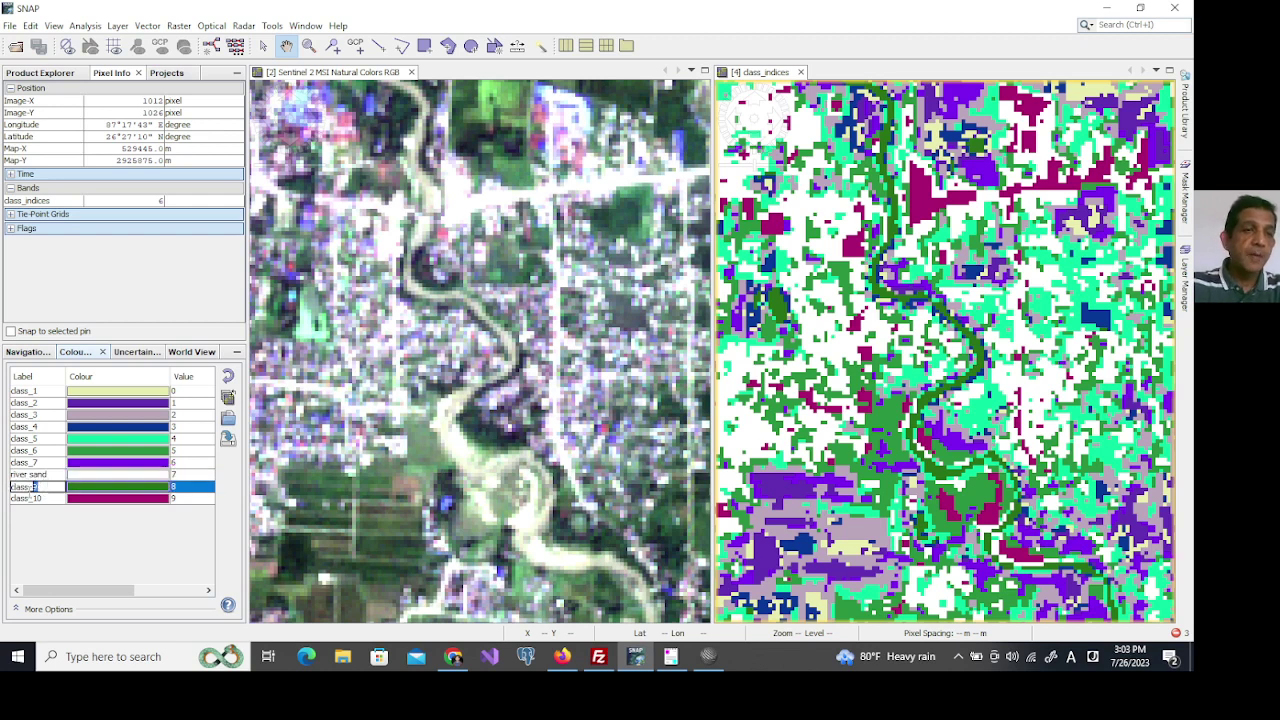
pyautogui.hotkey('ctrl', 'a')
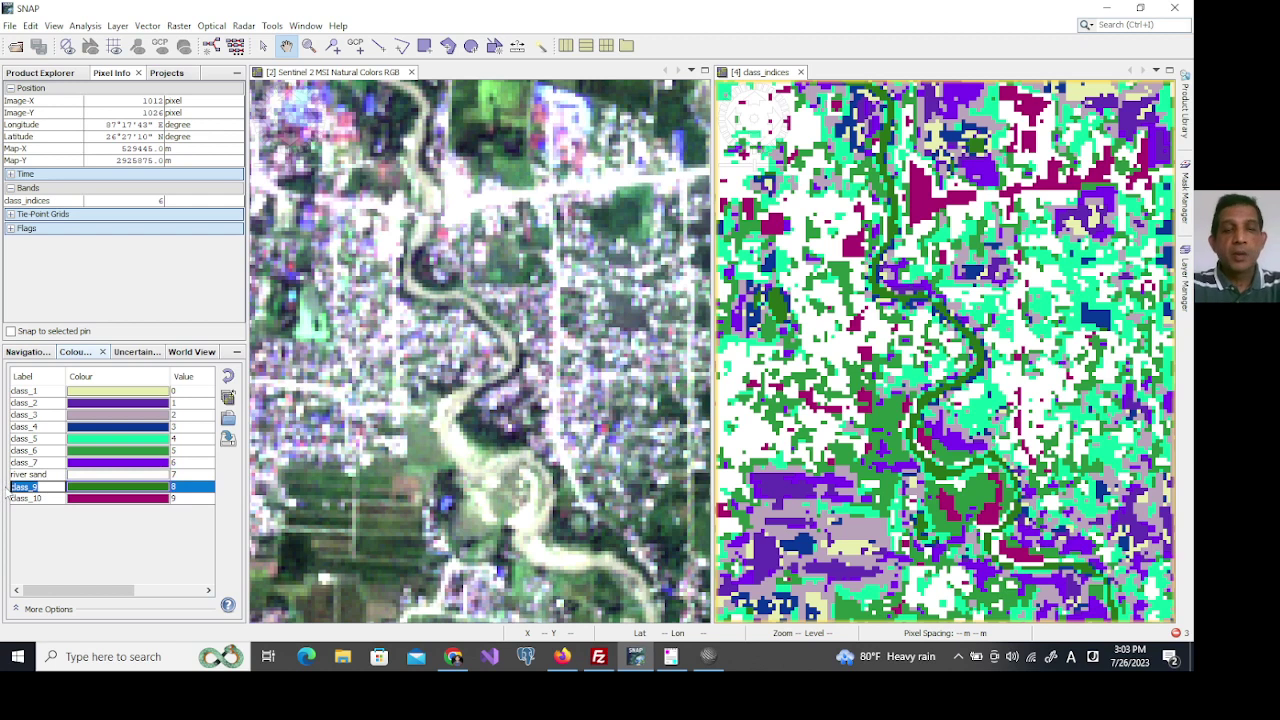
pyautogui.press('BackSpace')
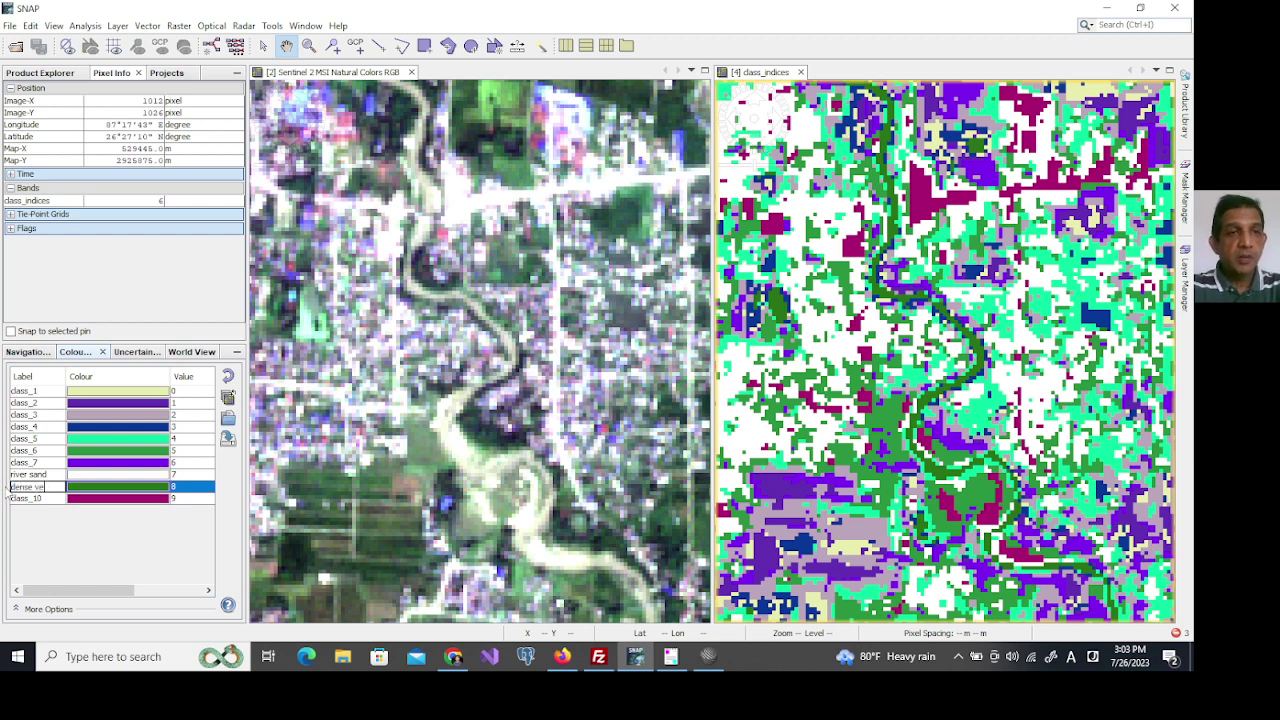
pyautogui.write('dense vegetation')
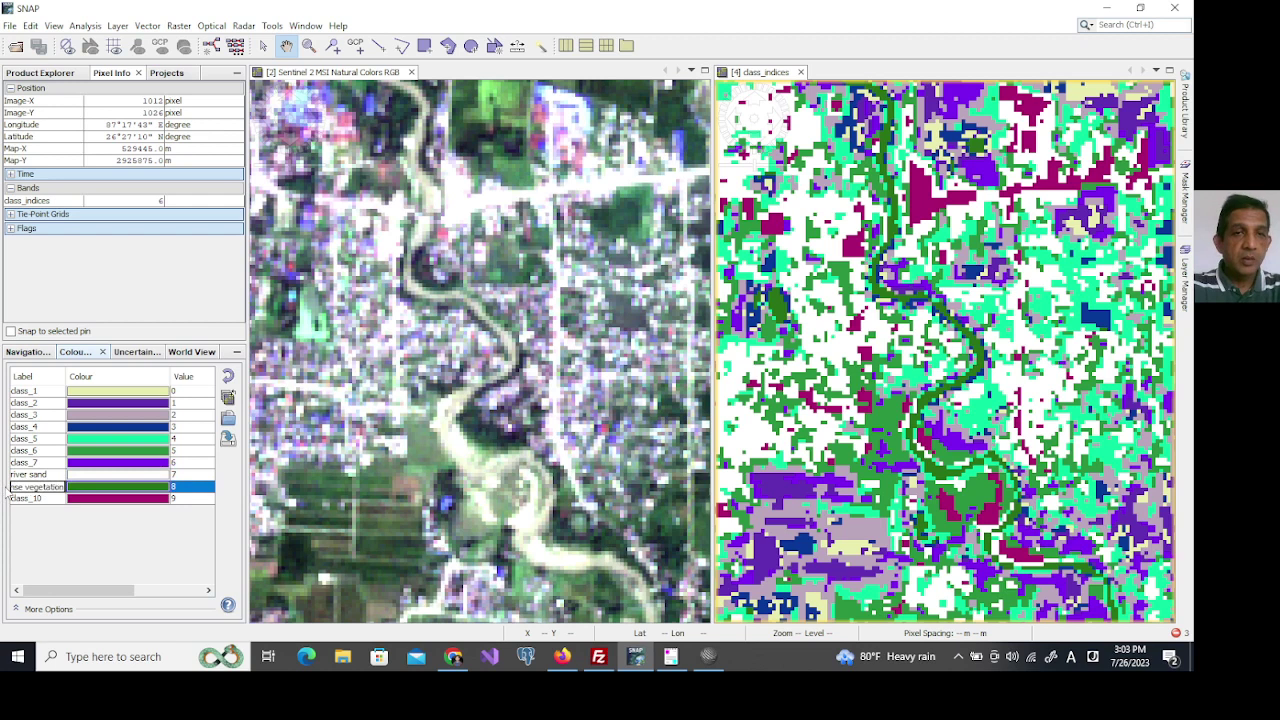
pyautogui.press('Return')
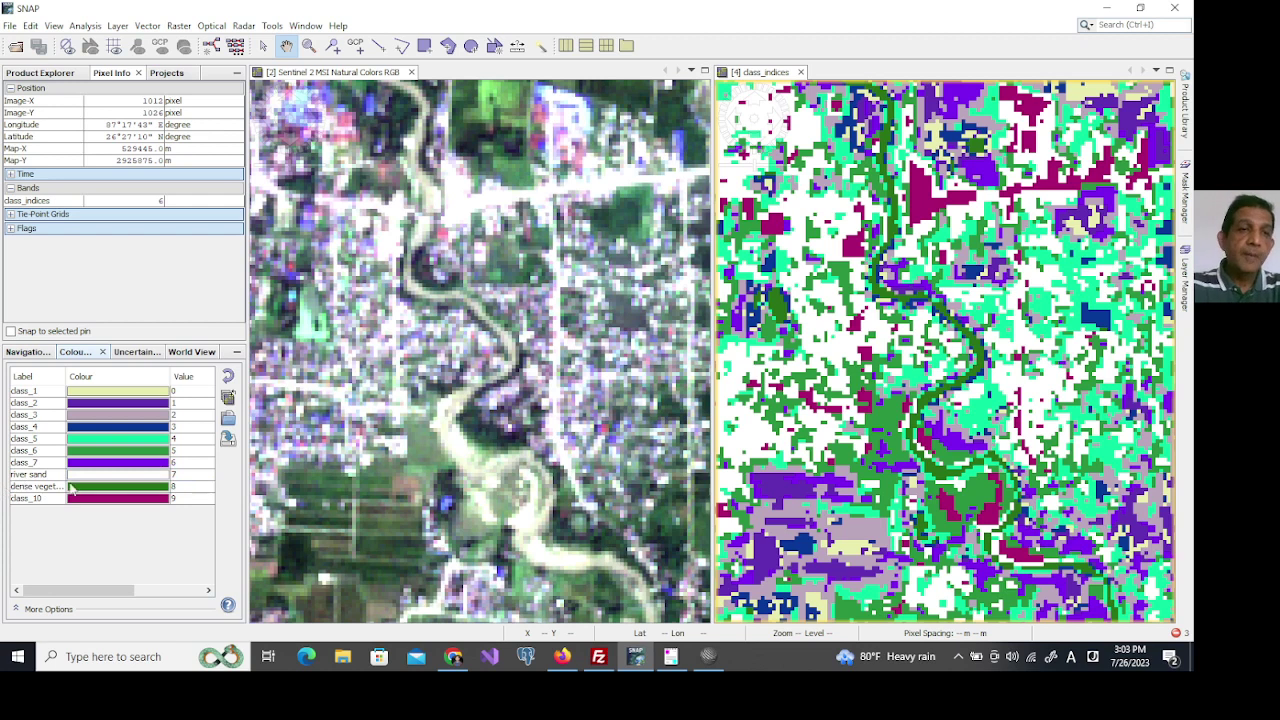
# Close the class_indices and natural-colour views, and reopen the class_indices band of the pca_kmeans product on its own.
pyautogui.scroll(1, 398, 412)
pyautogui.scroll(-3, 398, 412)
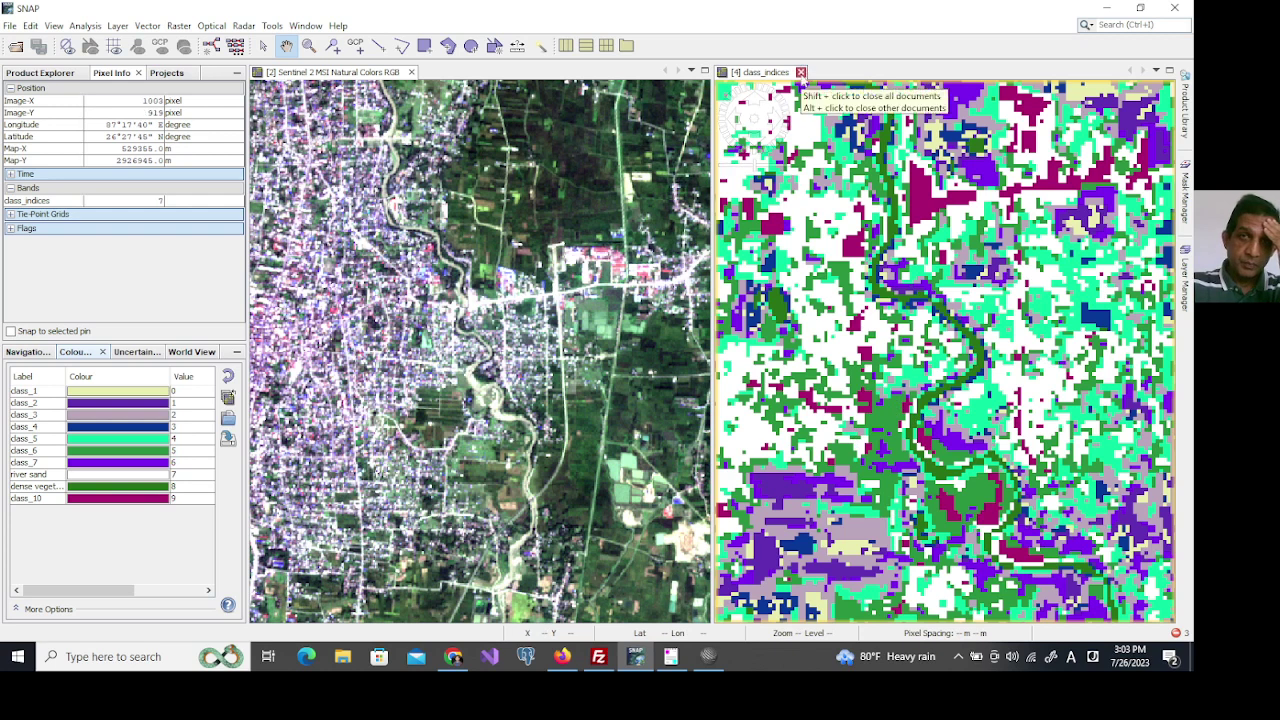
pyautogui.click(801, 72)
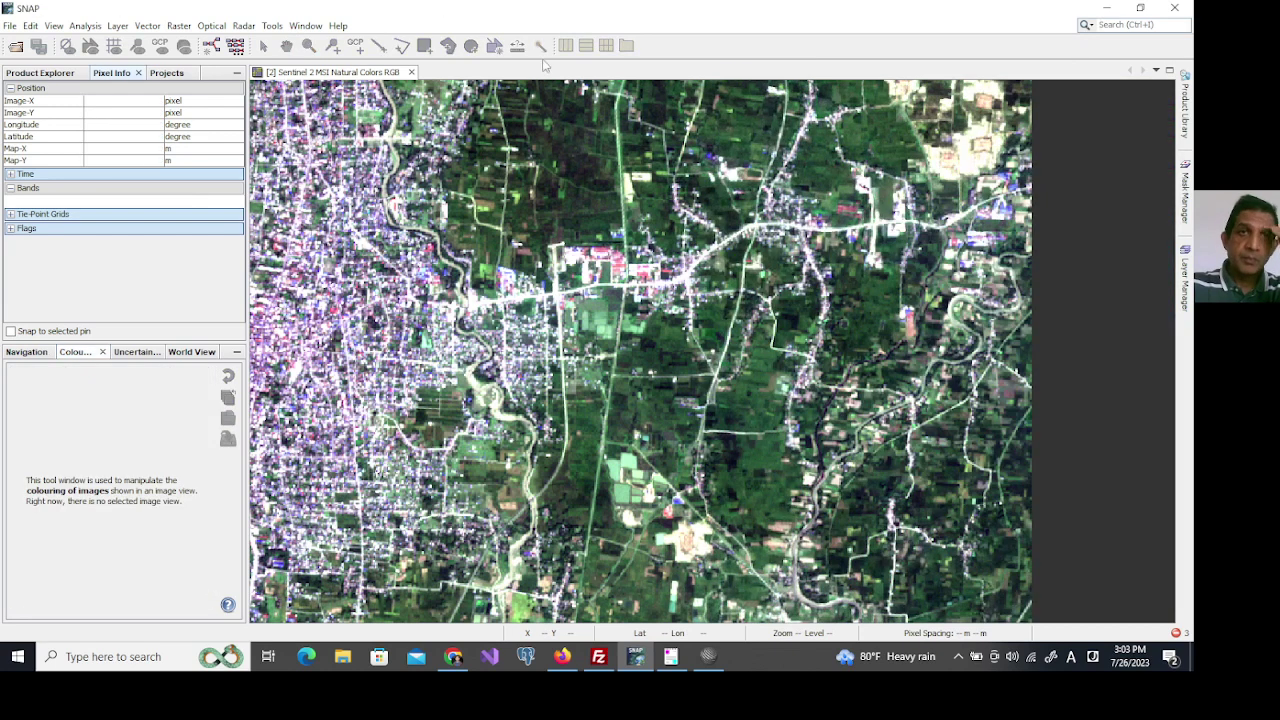
pyautogui.scroll(-6, 660, 325)
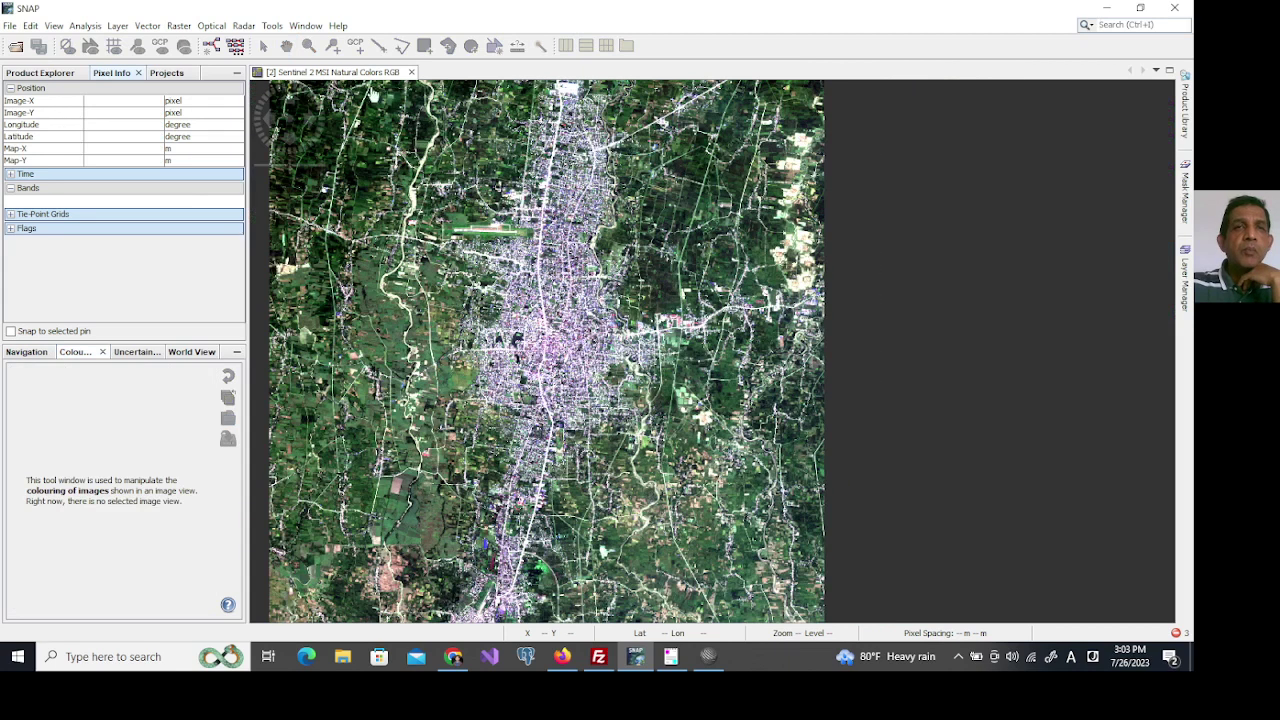
pyautogui.click(411, 72)
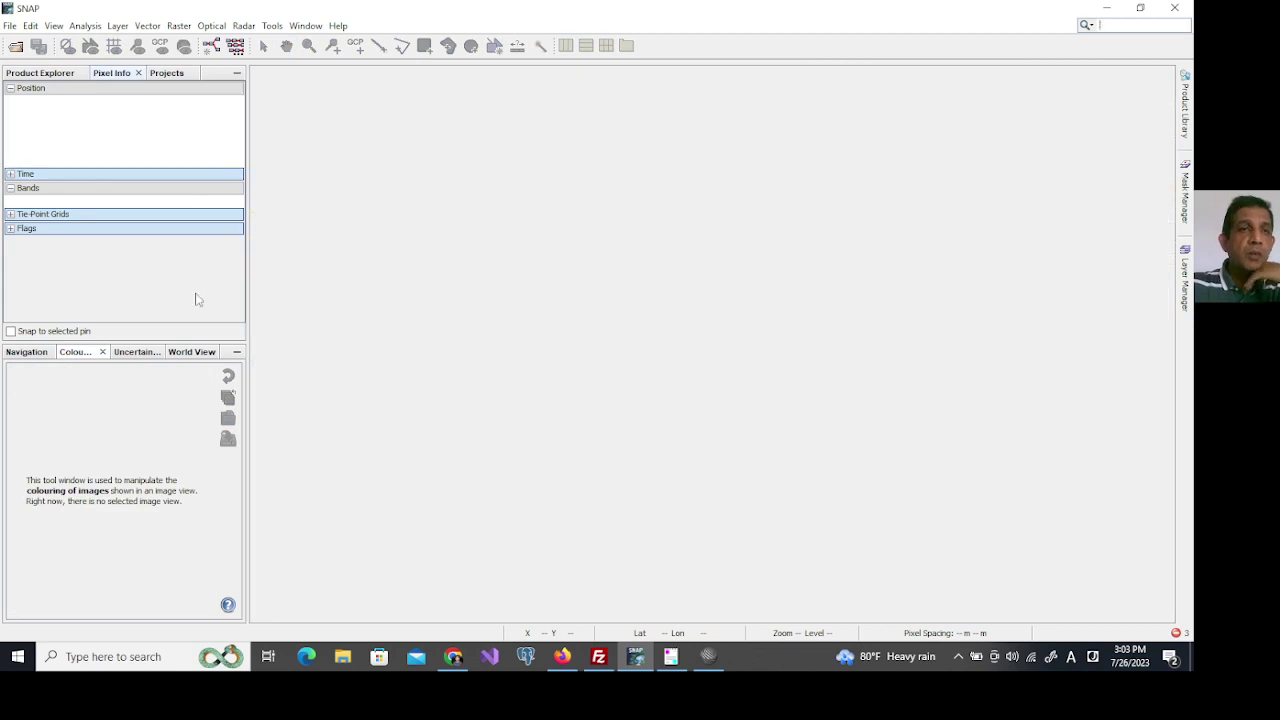
pyautogui.click(35, 73)
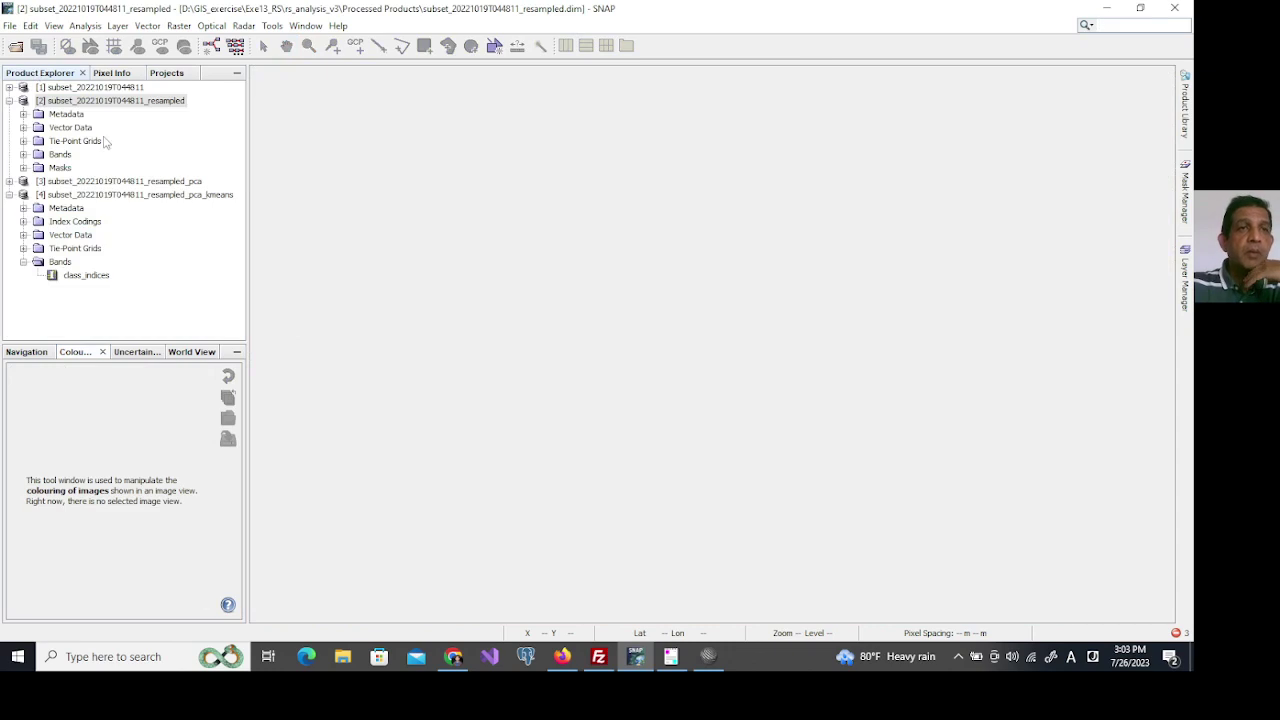
pyautogui.doubleClick(76, 277)
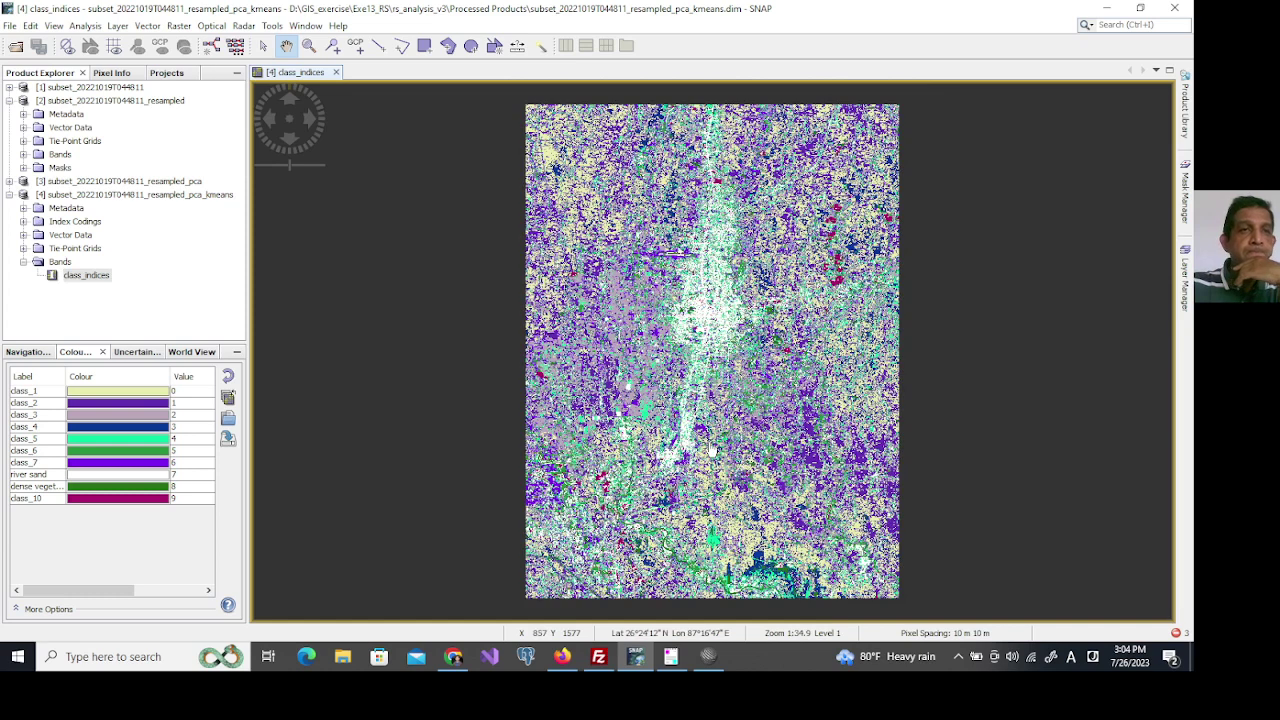
# Rename the river sand class as "class_8".
pyautogui.click(37, 476)
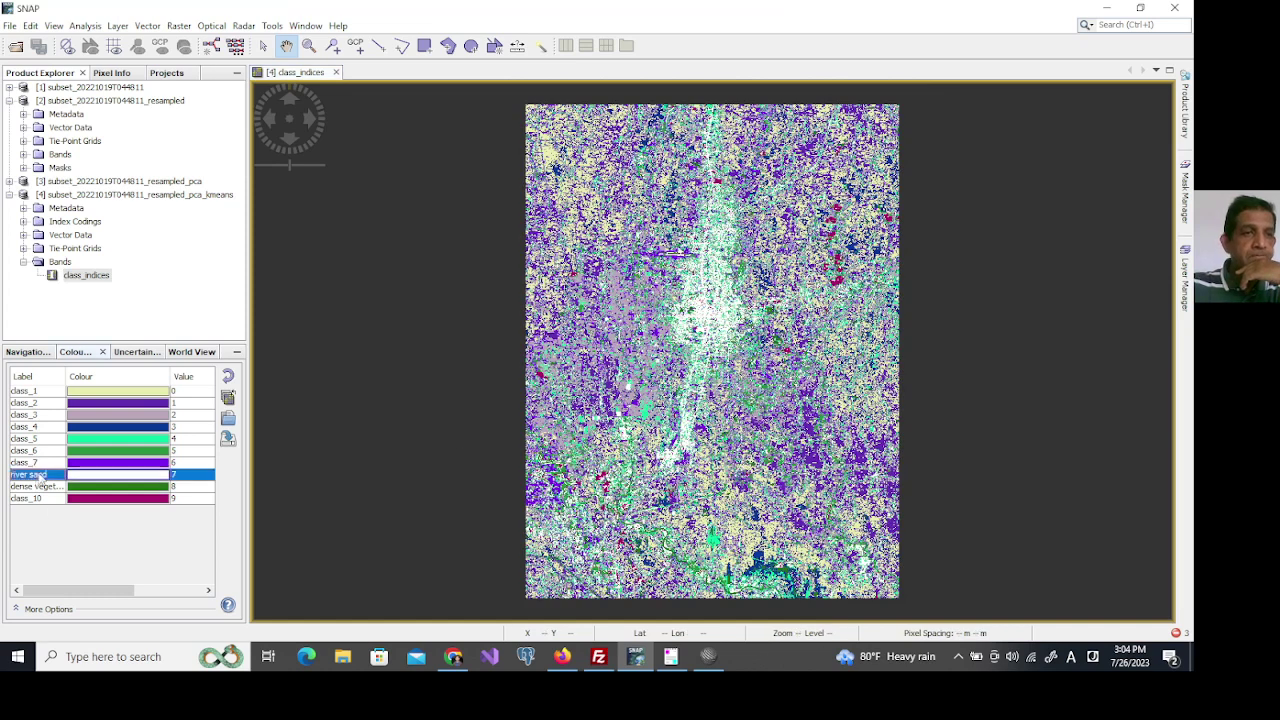
pyautogui.doubleClick(38, 475)
pyautogui.moveTo(48, 475); pyautogui.dragTo(12, 475)
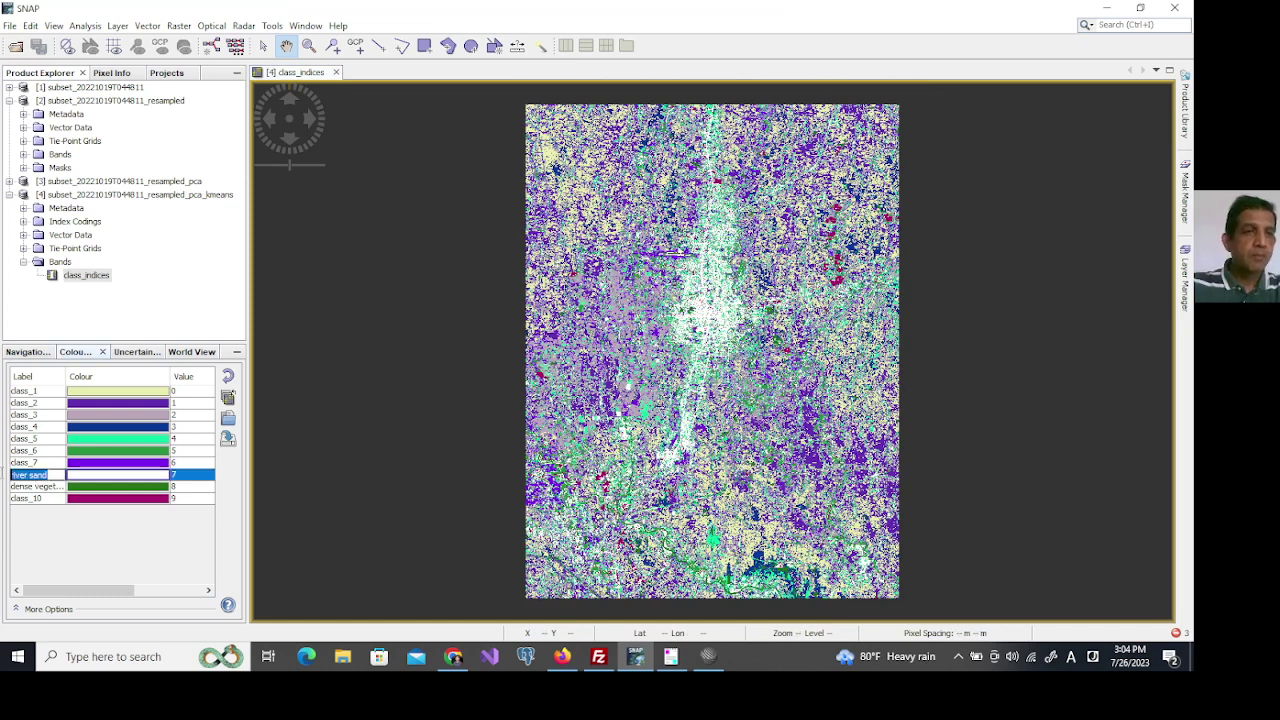
pyautogui.press('BackSpace')
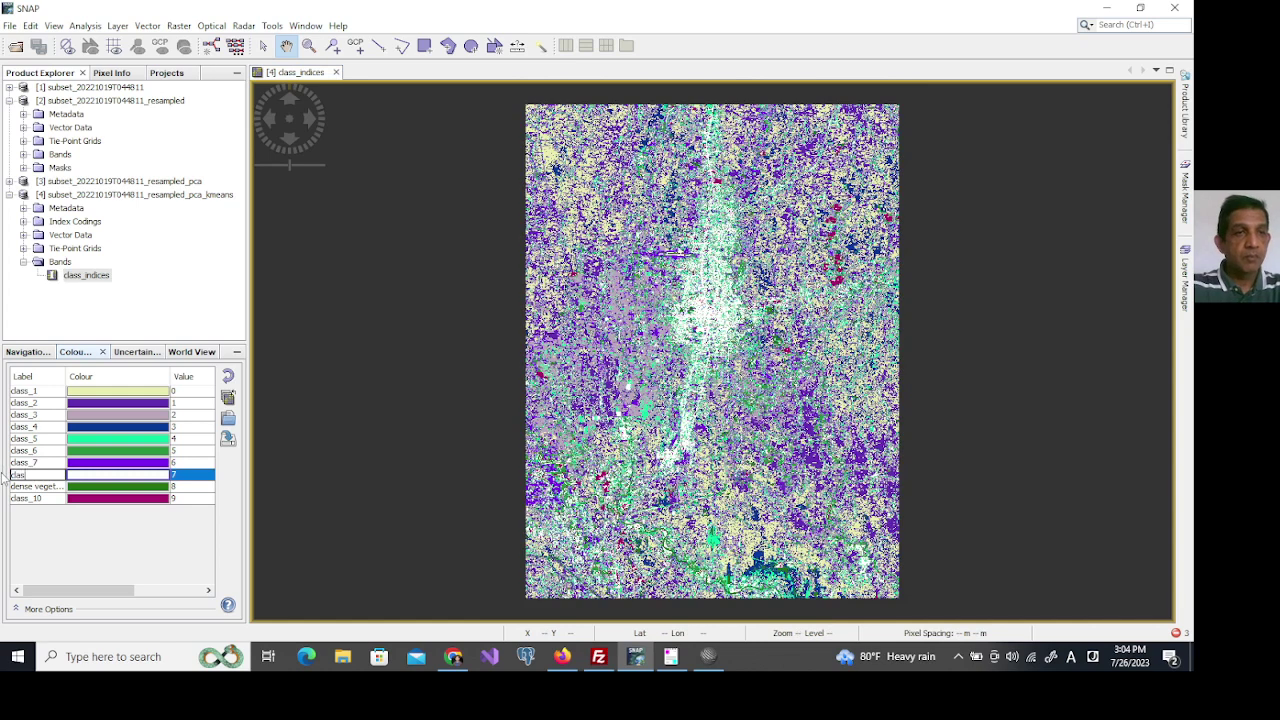
pyautogui.press('Return')
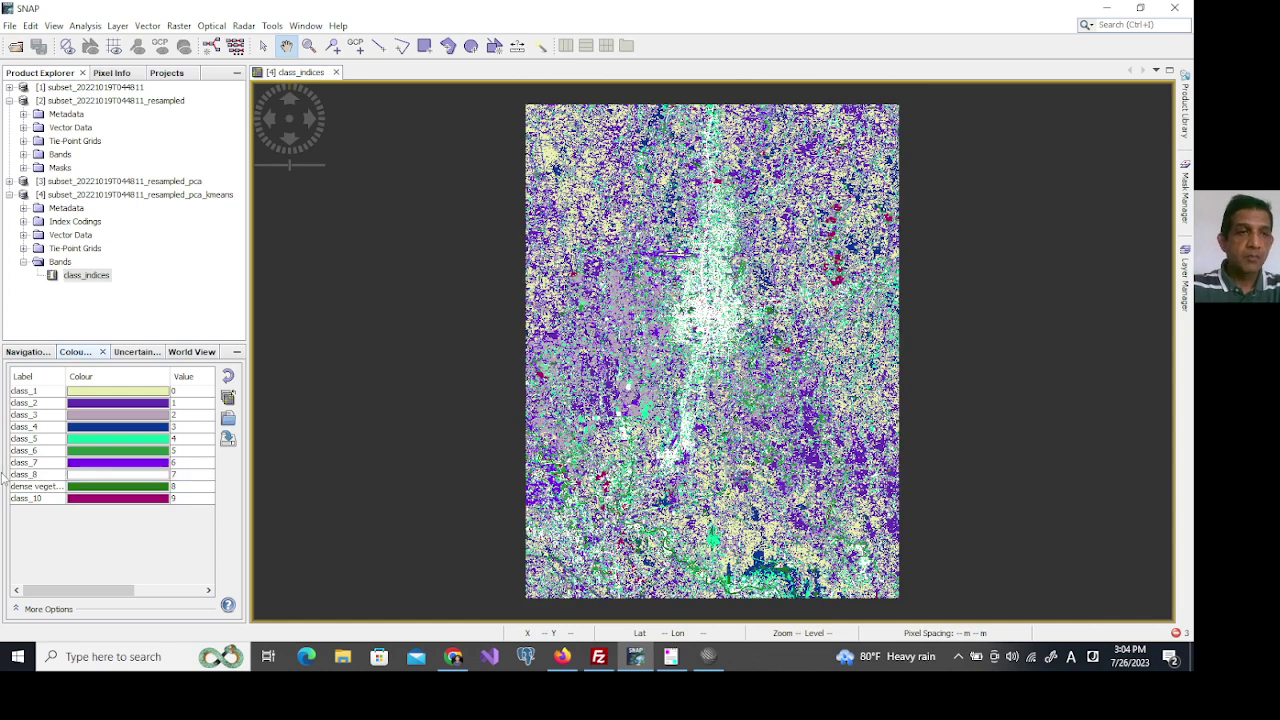
# Rename the dense vegetation class as "class_9" and close the class_indices view.
pyautogui.doubleClick(48, 487)
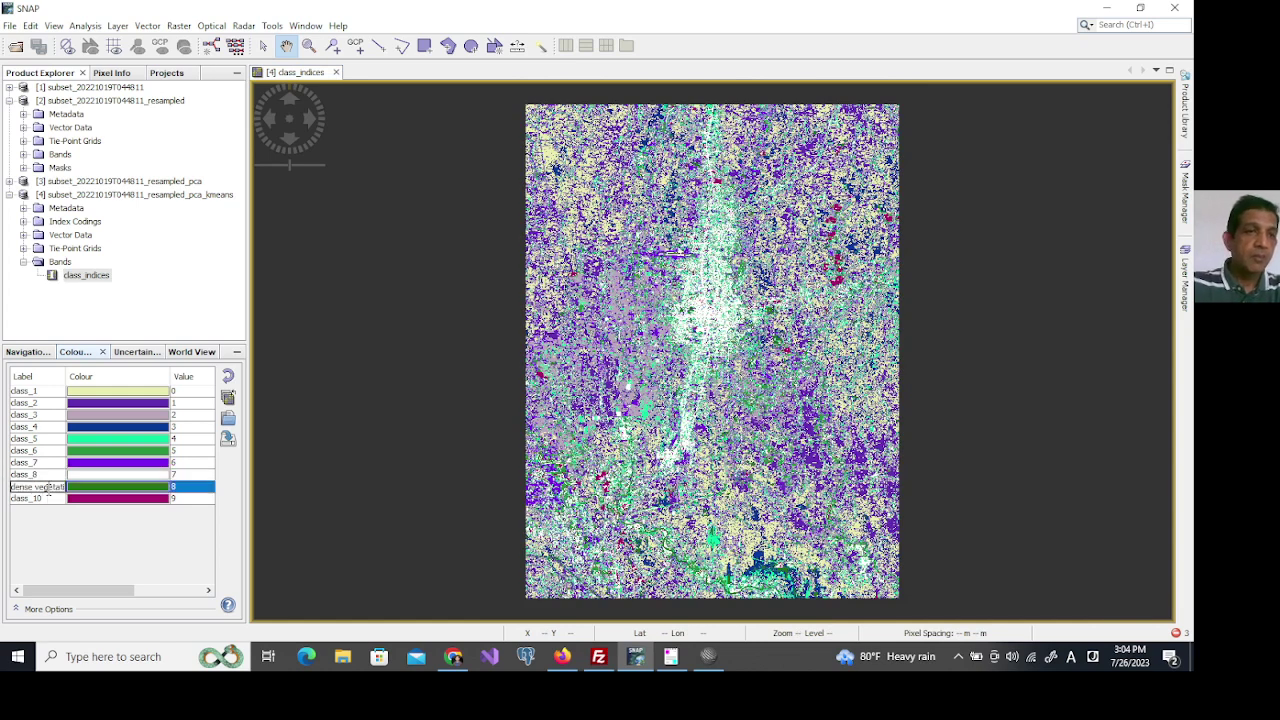
pyautogui.hotkey('ctrl', 'a')
pyautogui.press('BackSpace')
pyautogui.write('class_9')
pyautogui.write('_')
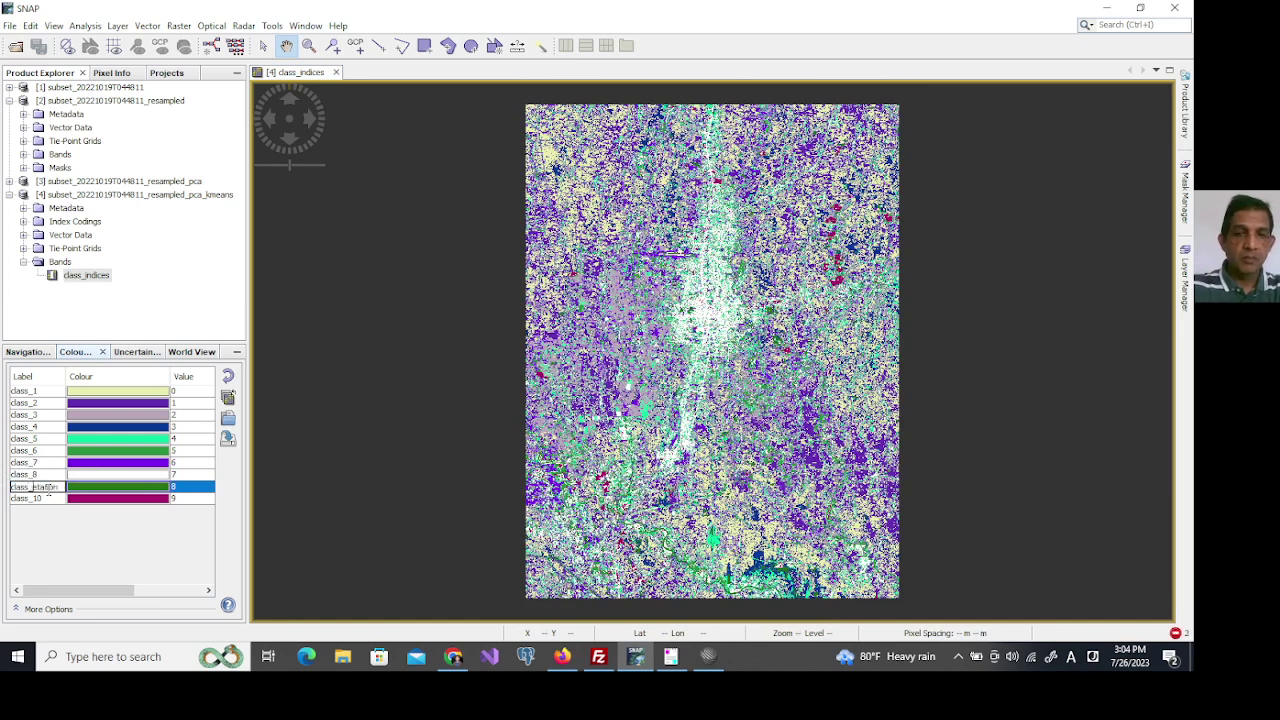
pyautogui.press('Delete')
pyautogui.press('Delete')
pyautogui.press('Delete')
pyautogui.press('Delete')
pyautogui.press('Delete')
pyautogui.press('Delete')
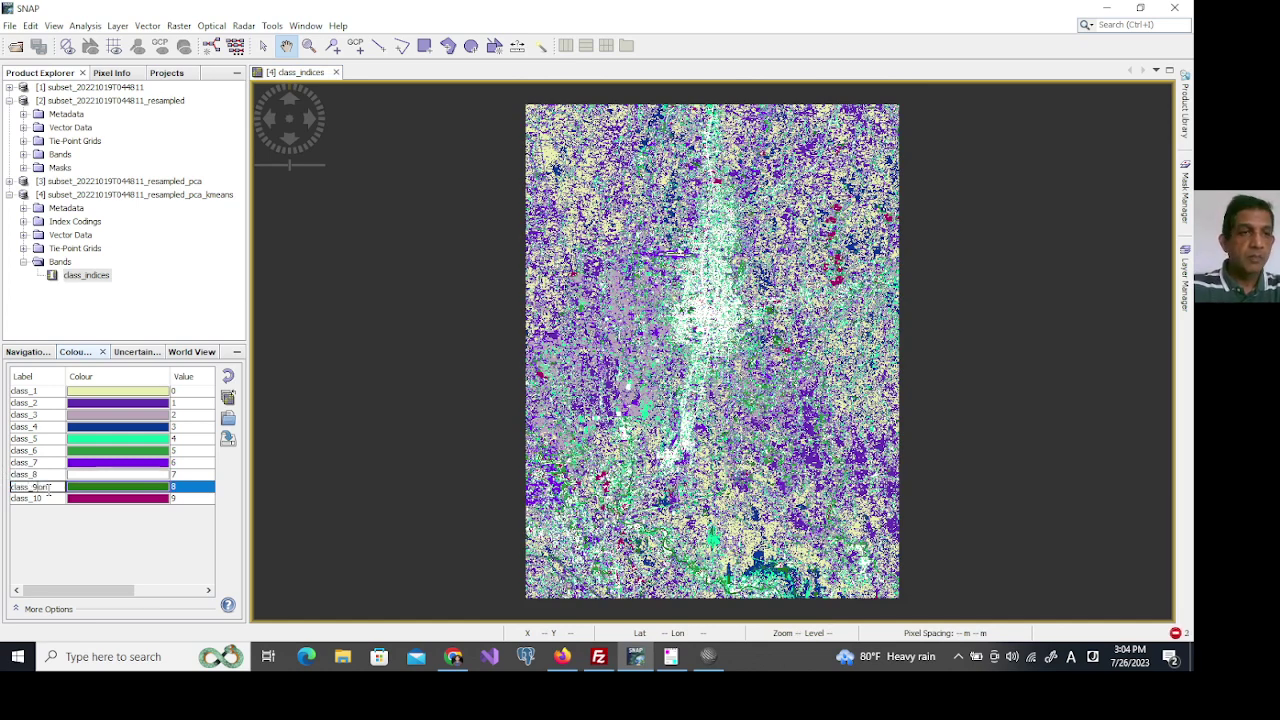
pyautogui.press('Return')
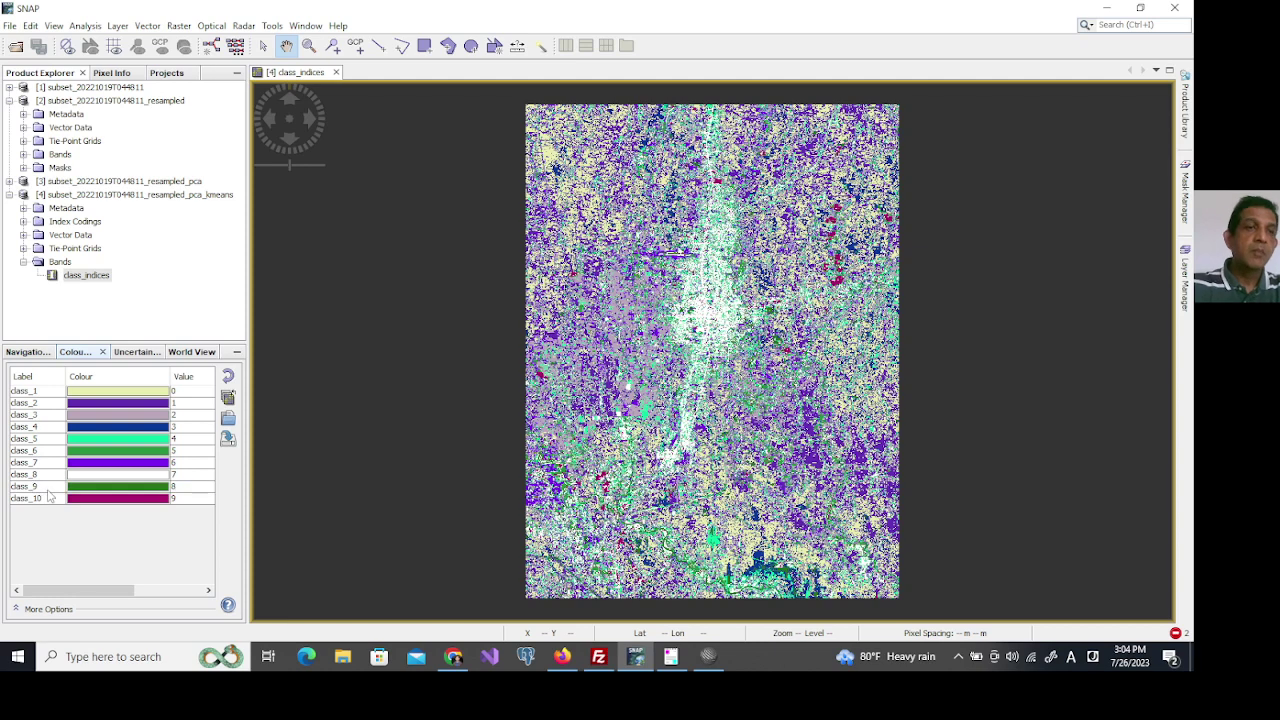
pyautogui.click(337, 73)
pyautogui.click(337, 73)
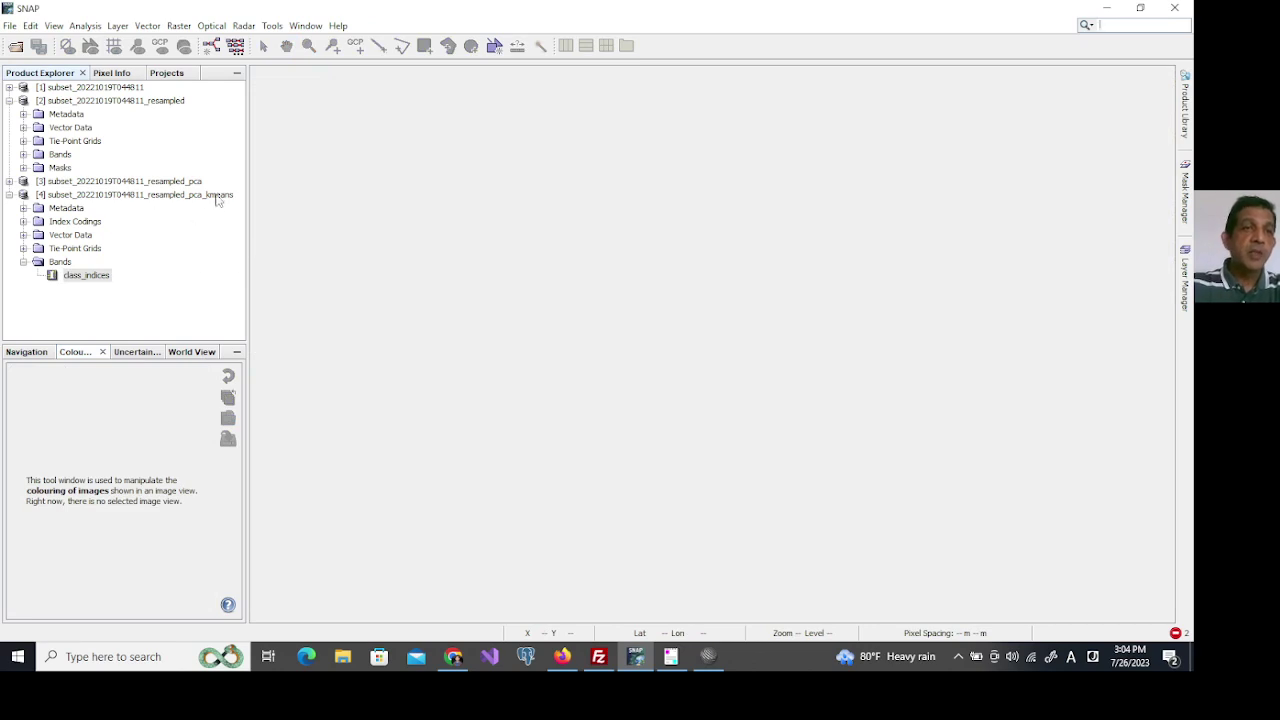
# Open the class_indices band of the pca_kmeans product and look over the clusters around the urban area.
pyautogui.doubleClick(55, 280)
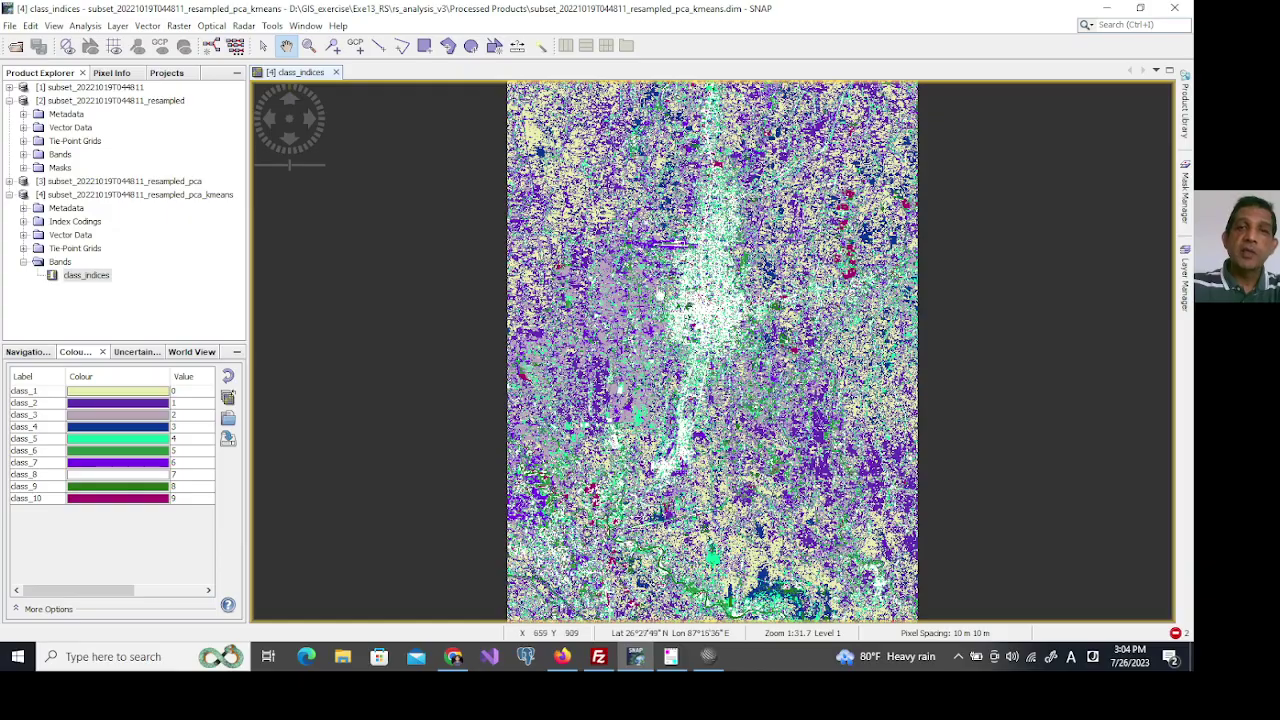
pyautogui.scroll(1, 724, 345)
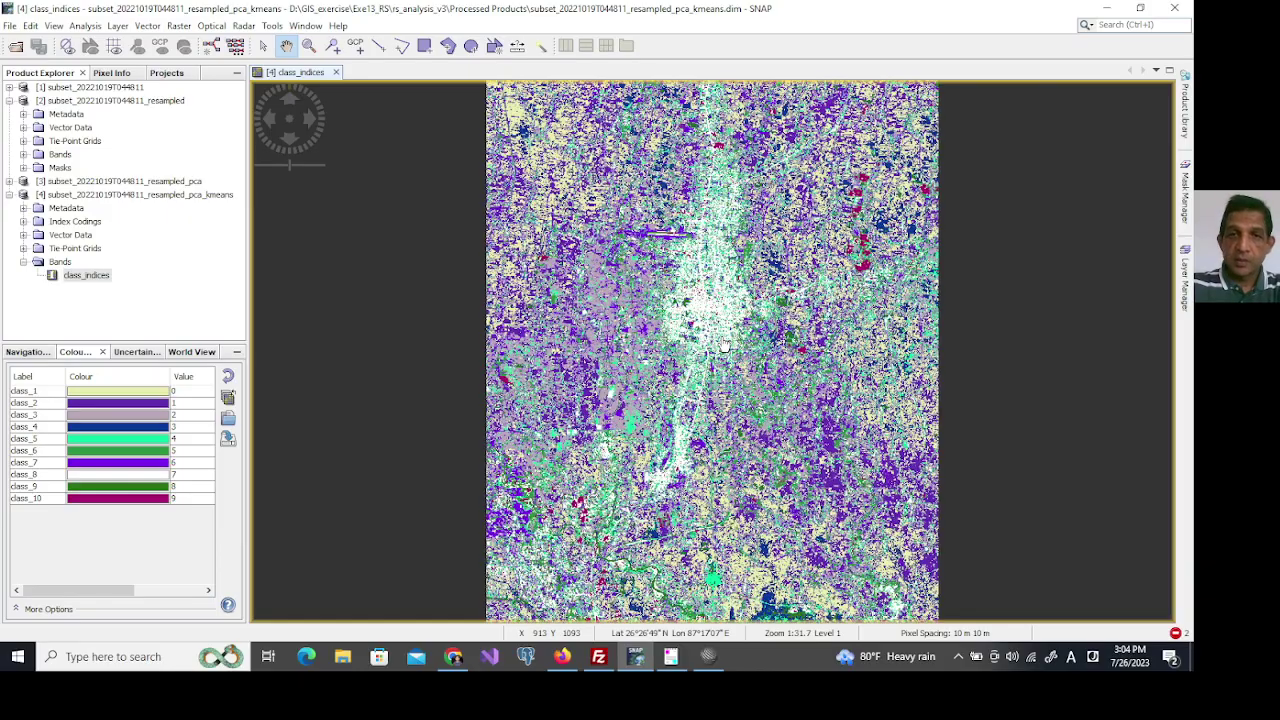
pyautogui.scroll(1, 724, 345)
pyautogui.scroll(1, 724, 345)
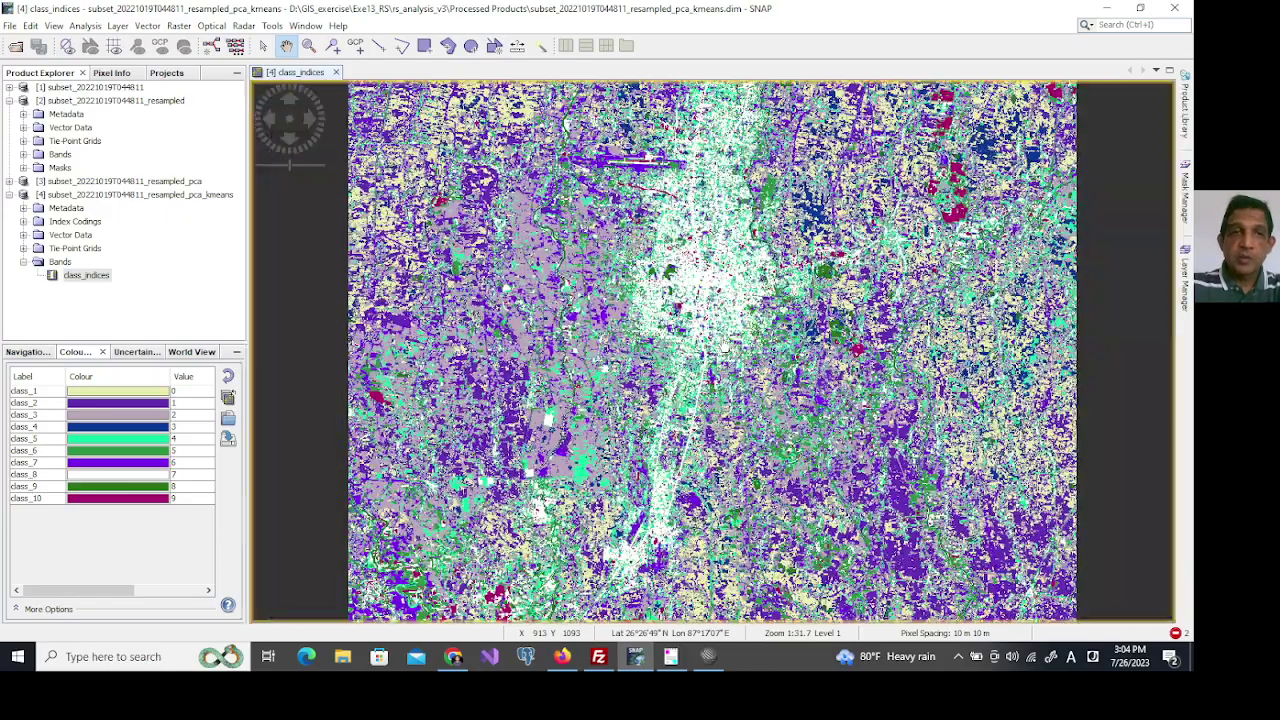
pyautogui.scroll(1, 664, 302)
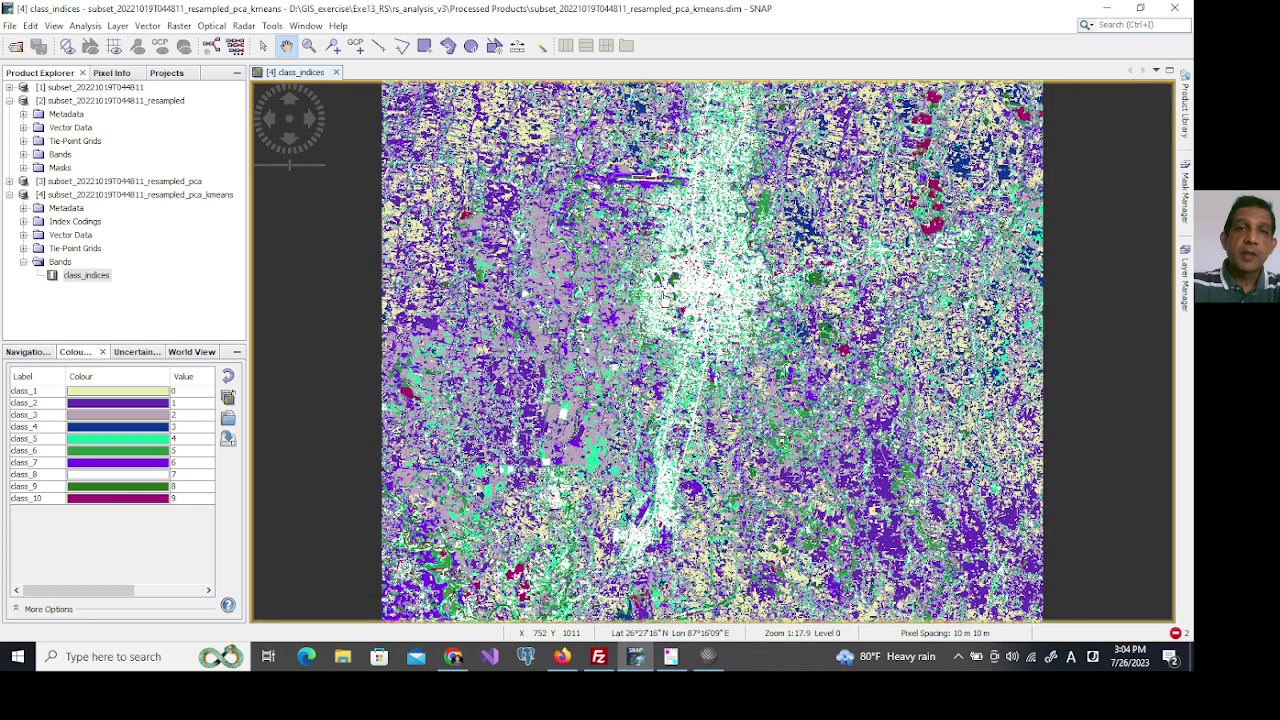
pyautogui.scroll(-2, 664, 300)
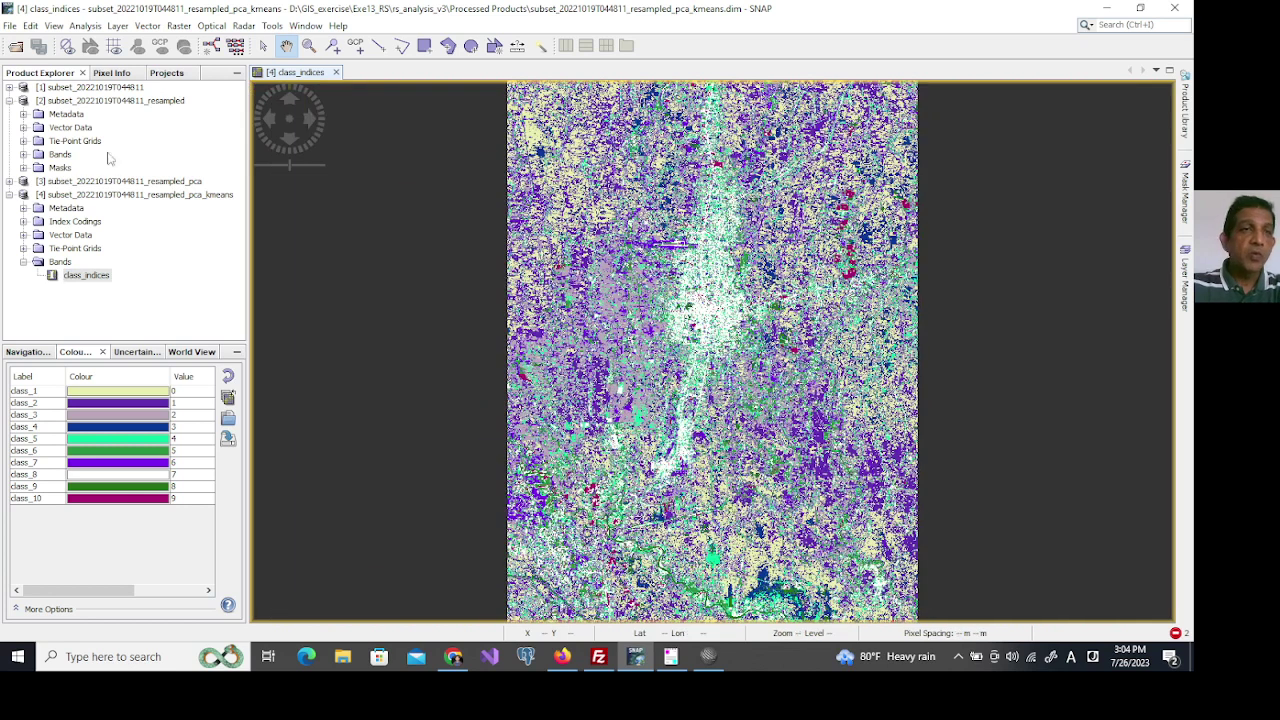
# Open the resampled product as a Sentinel 2 MSI Natural Colors RGB image and tile it horizontally with the class_indices view.
pyautogui.click(150, 103)
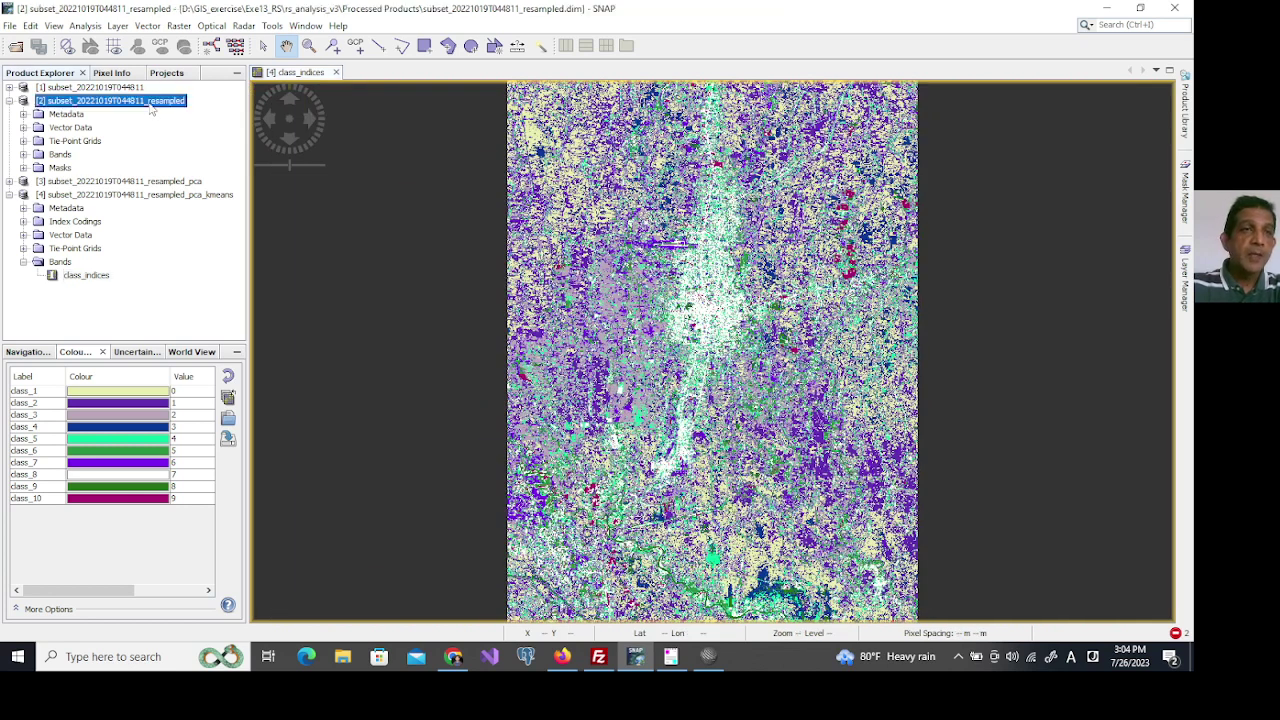
pyautogui.rightClick(151, 111)
pyautogui.click(222, 183)
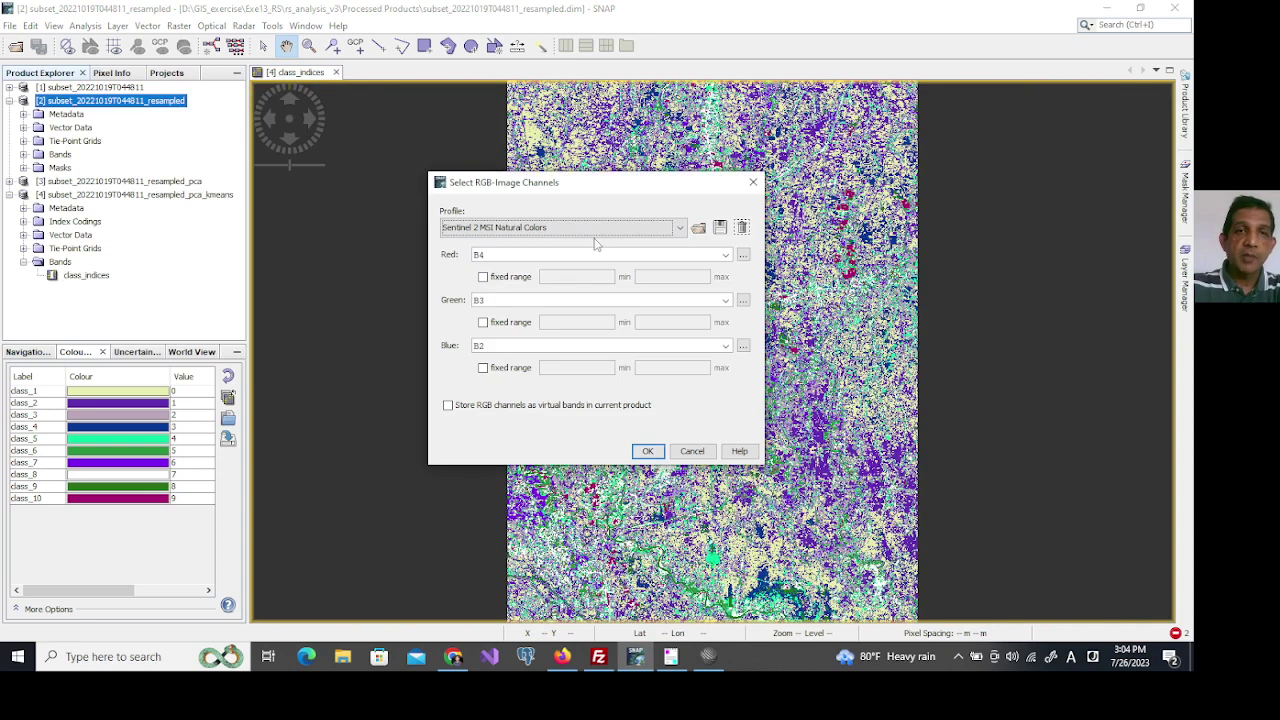
pyautogui.click(648, 451)
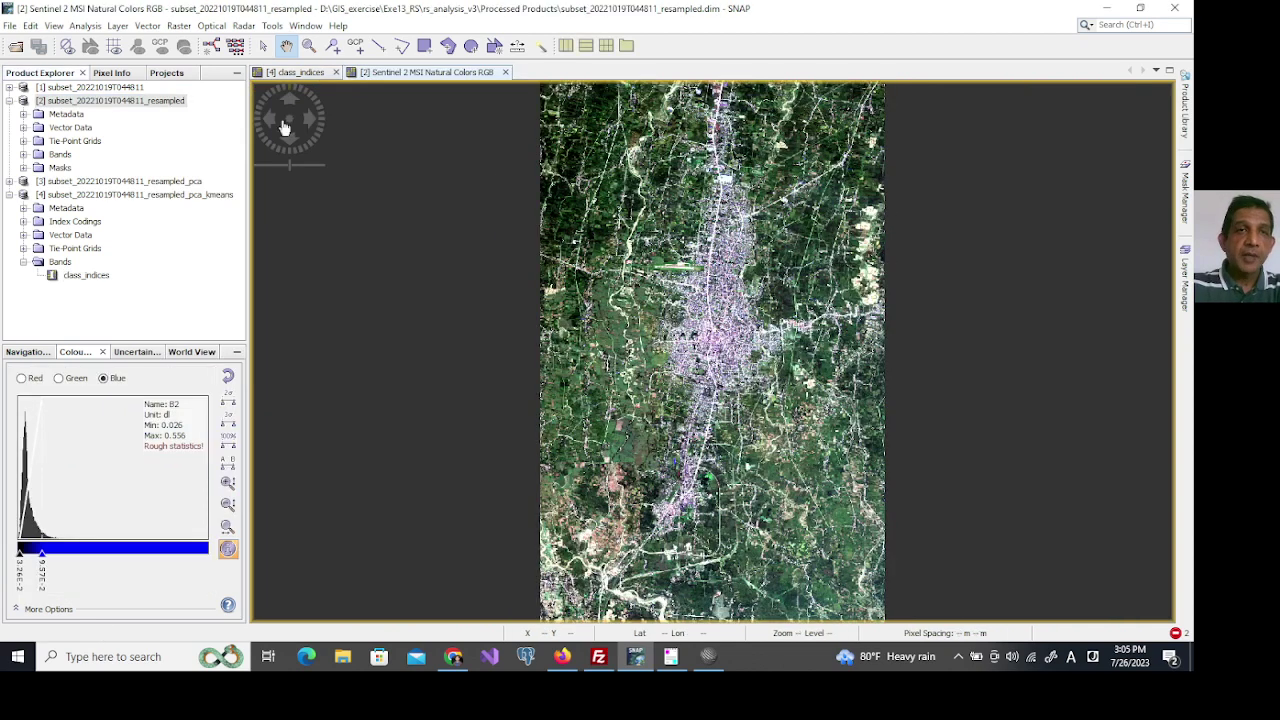
pyautogui.click(306, 26)
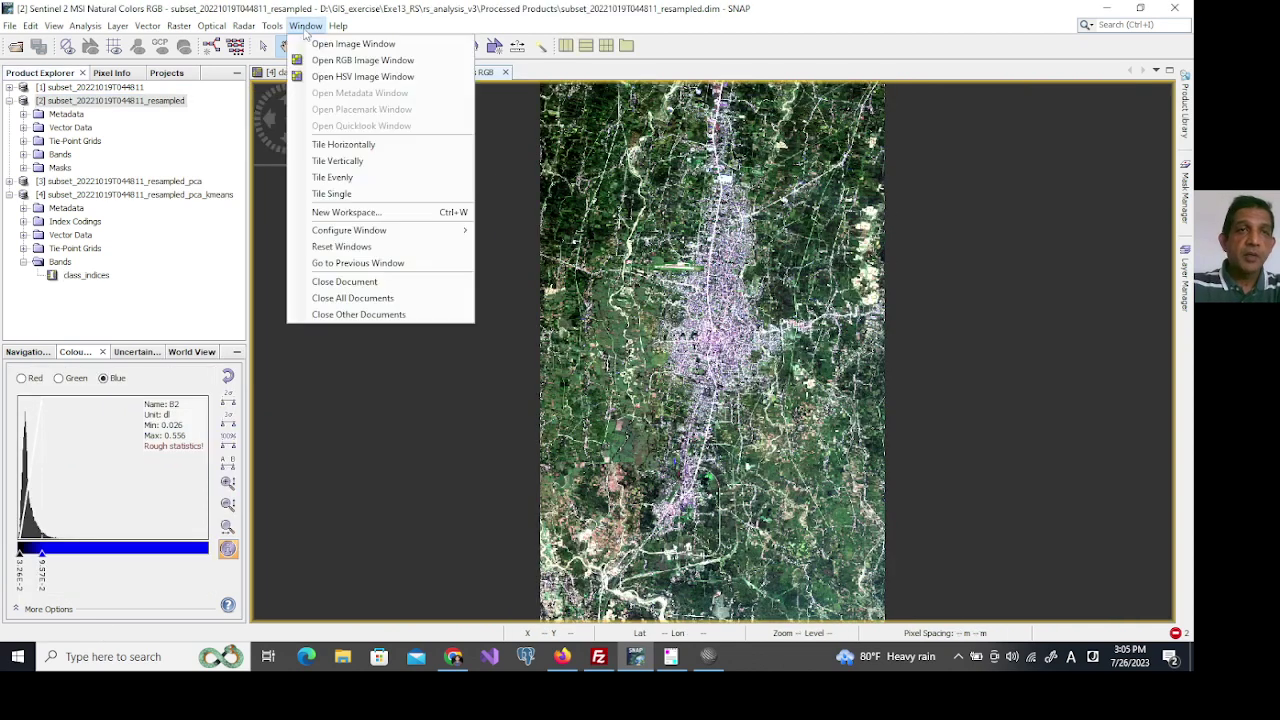
pyautogui.click(345, 146)
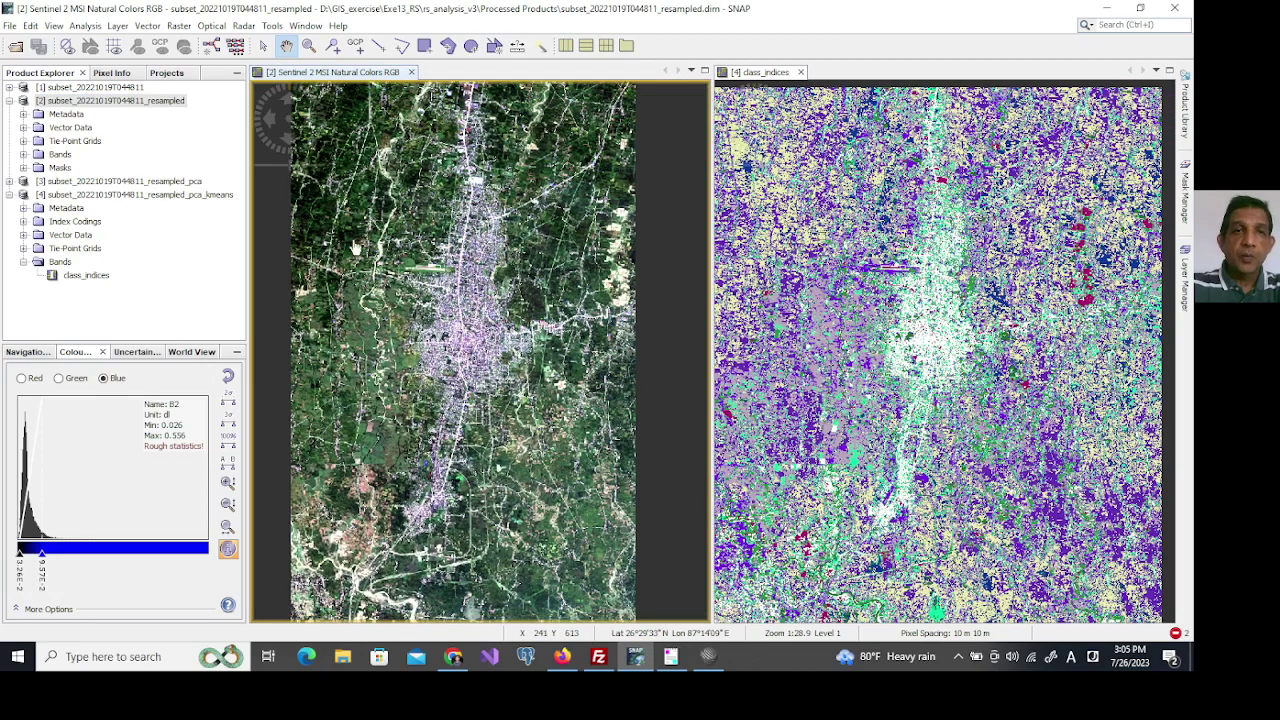
# Compare the fields west of the river in both views and inspect their class_indices values in the pixel information.
pyautogui.scroll(3, 355, 247)
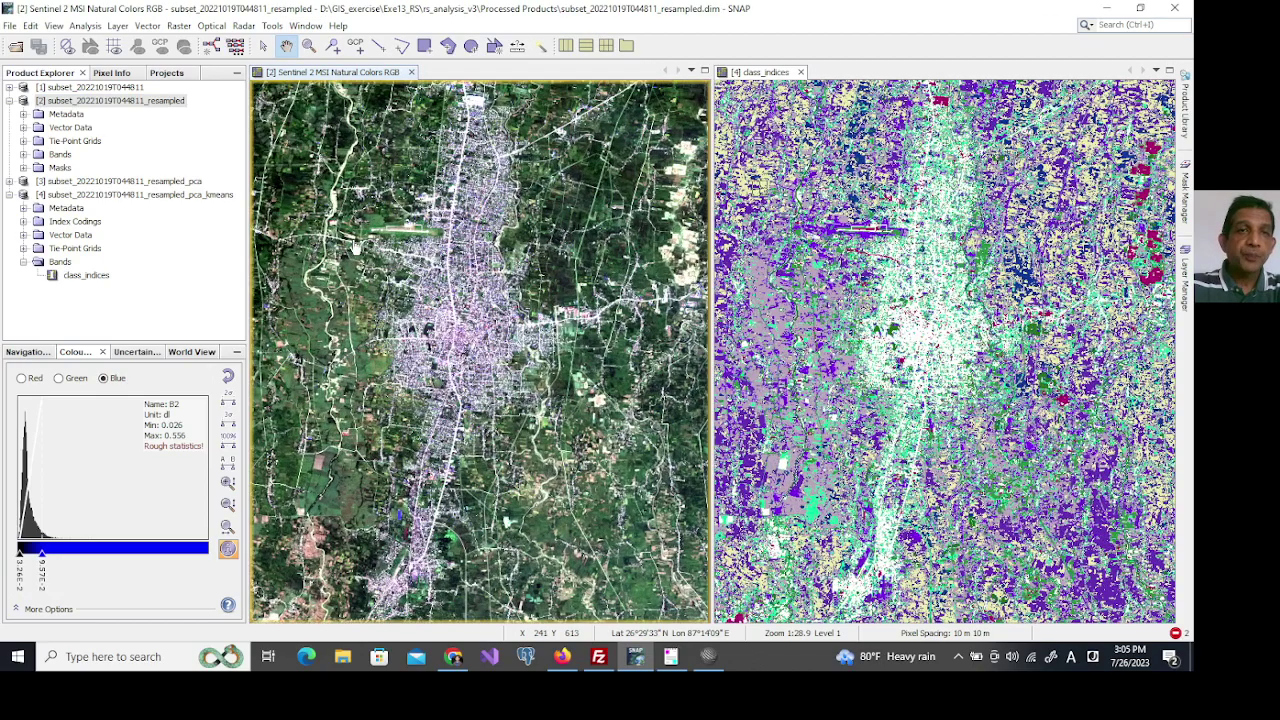
pyautogui.moveTo(335, 241); pyautogui.dragTo(499, 368)
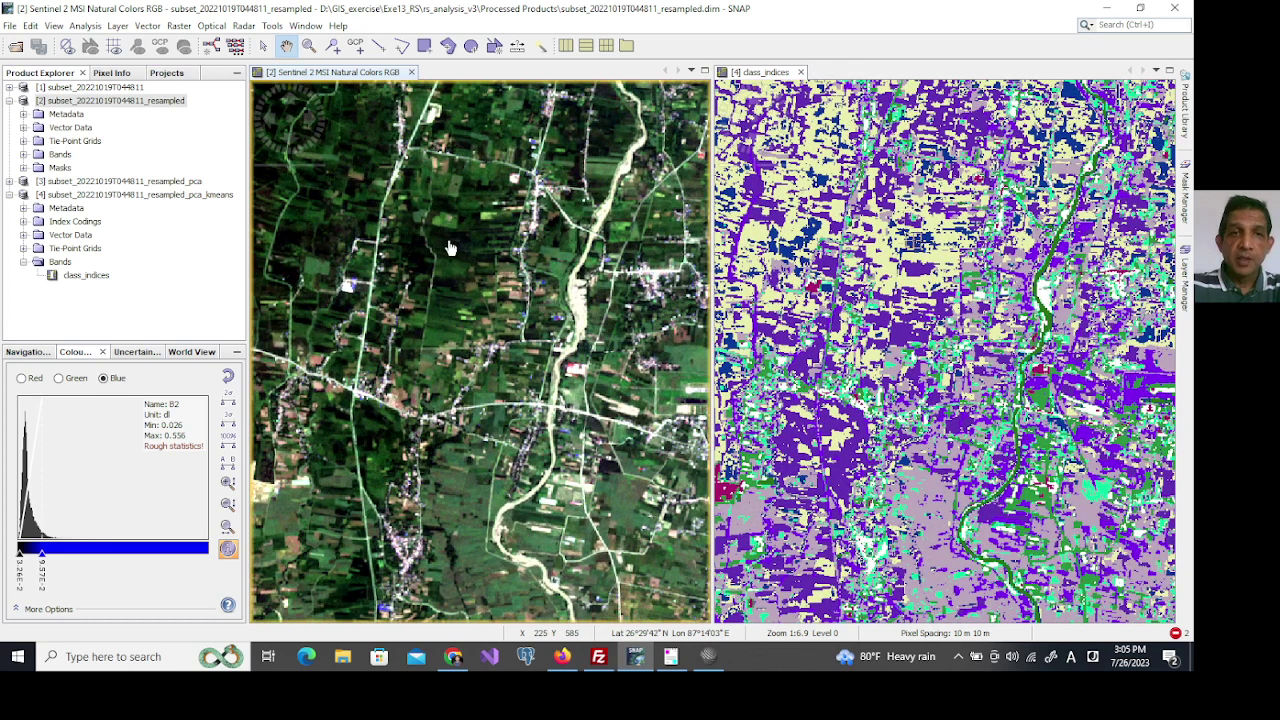
pyautogui.scroll(2, 450, 248)
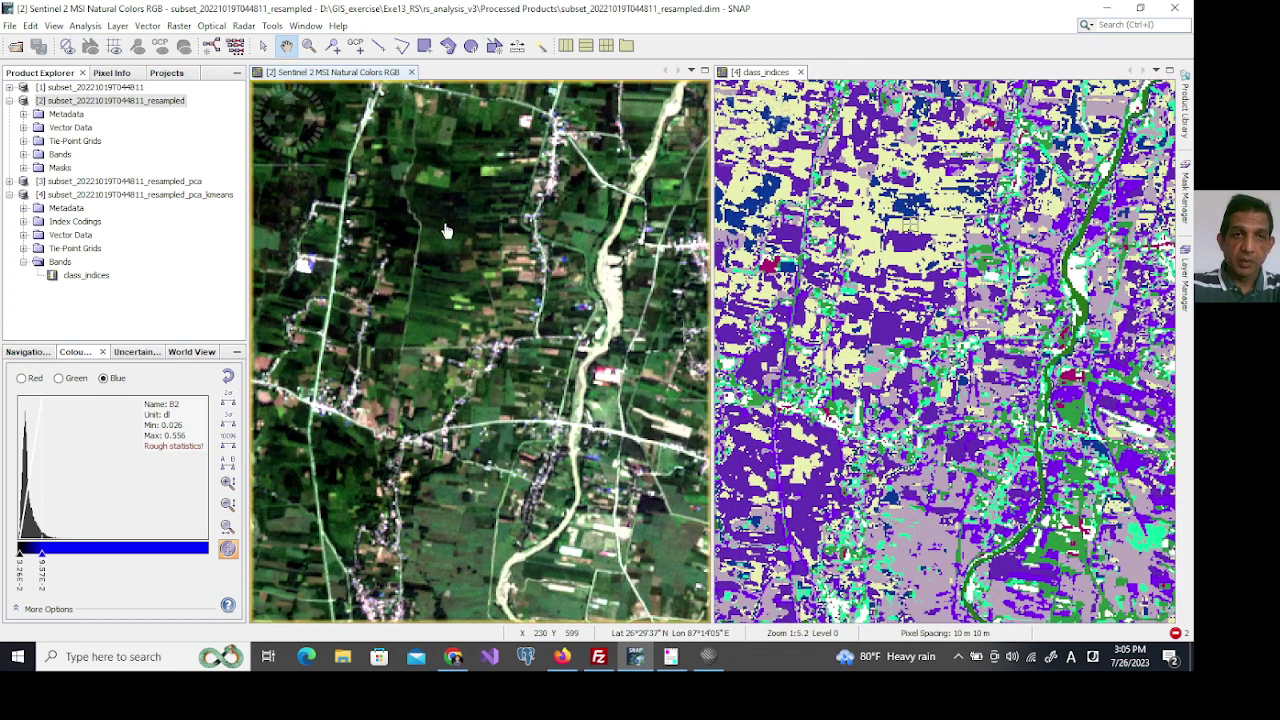
pyautogui.moveTo(446, 210); pyautogui.dragTo(438, 306)
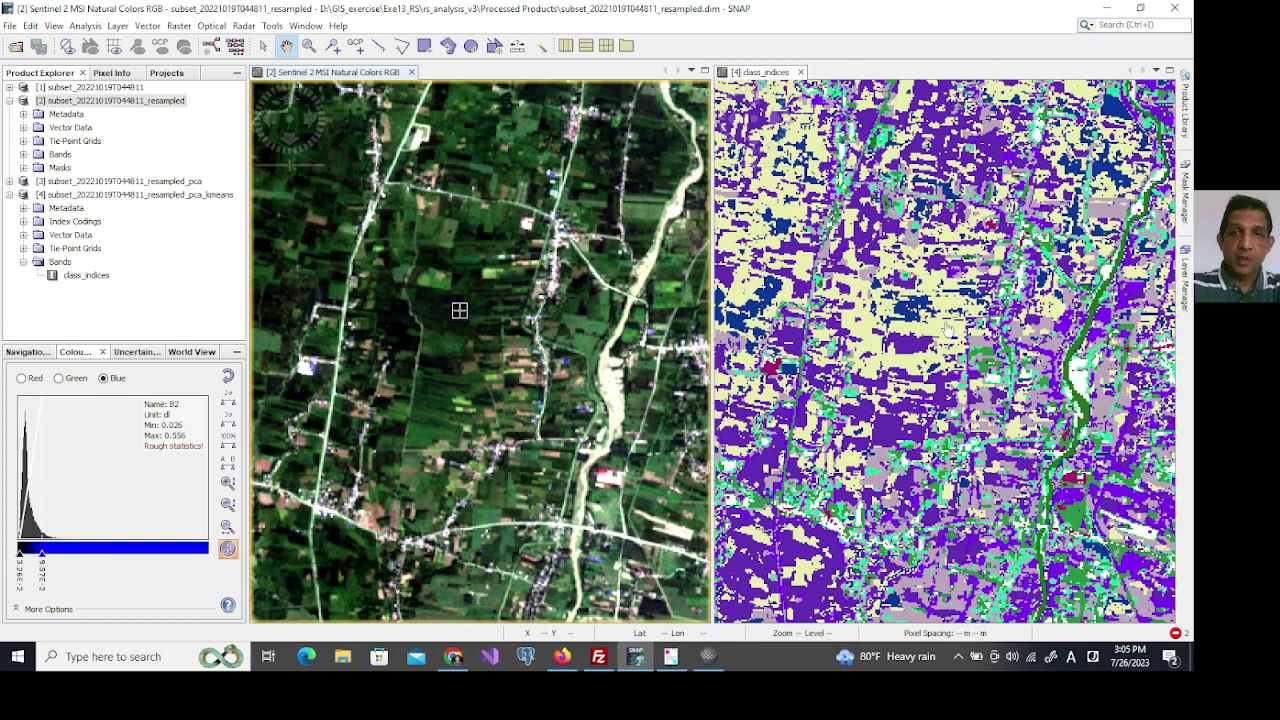
pyautogui.click(121, 74)
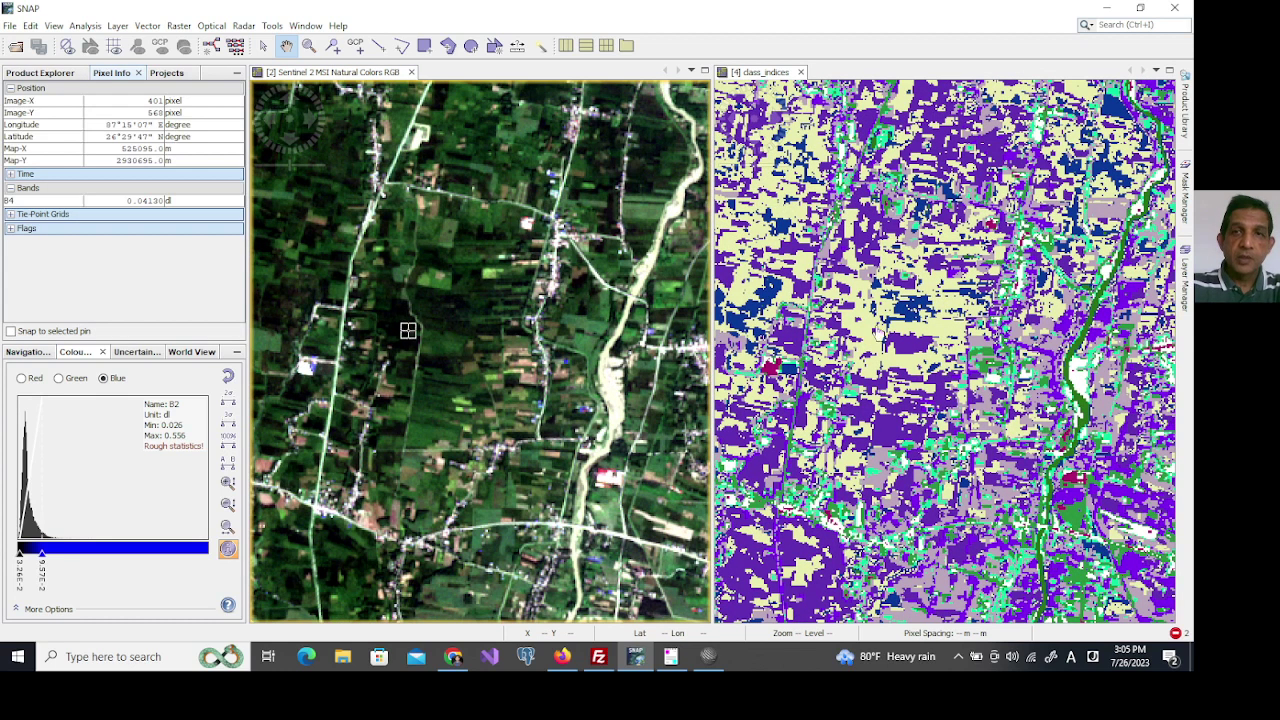
pyautogui.click(905, 311)
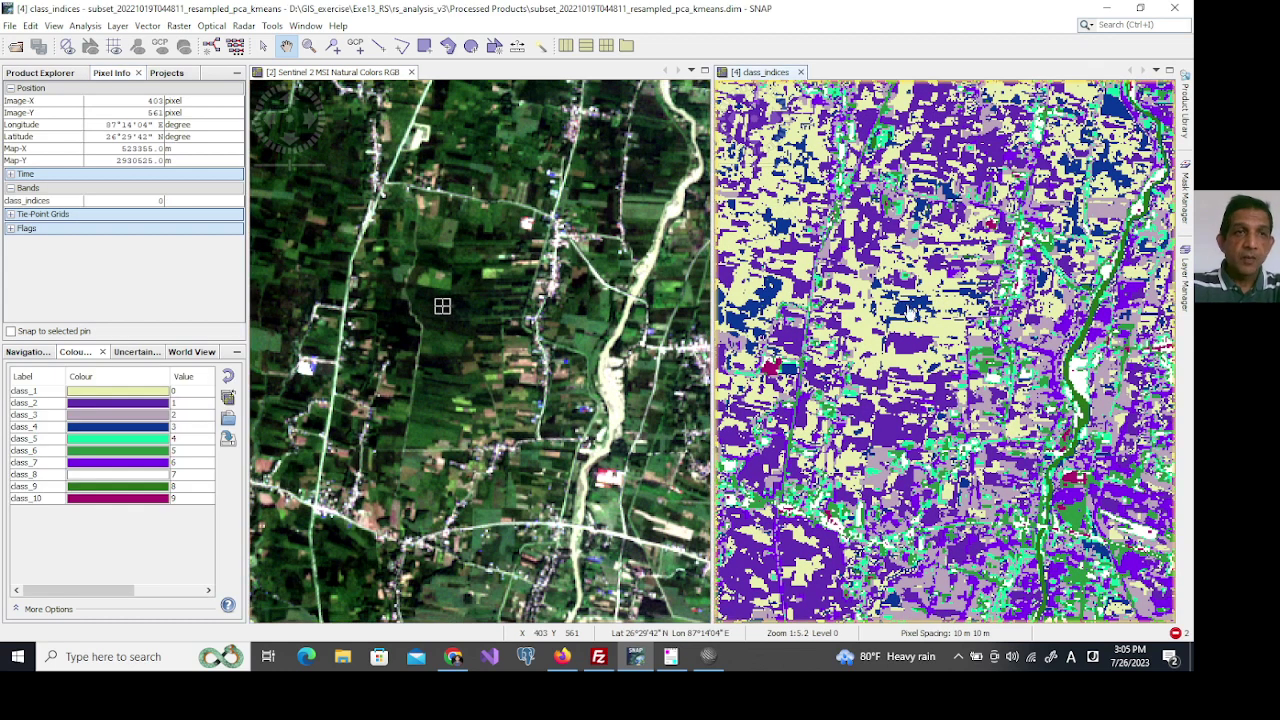
pyautogui.scroll(2, 905, 313)
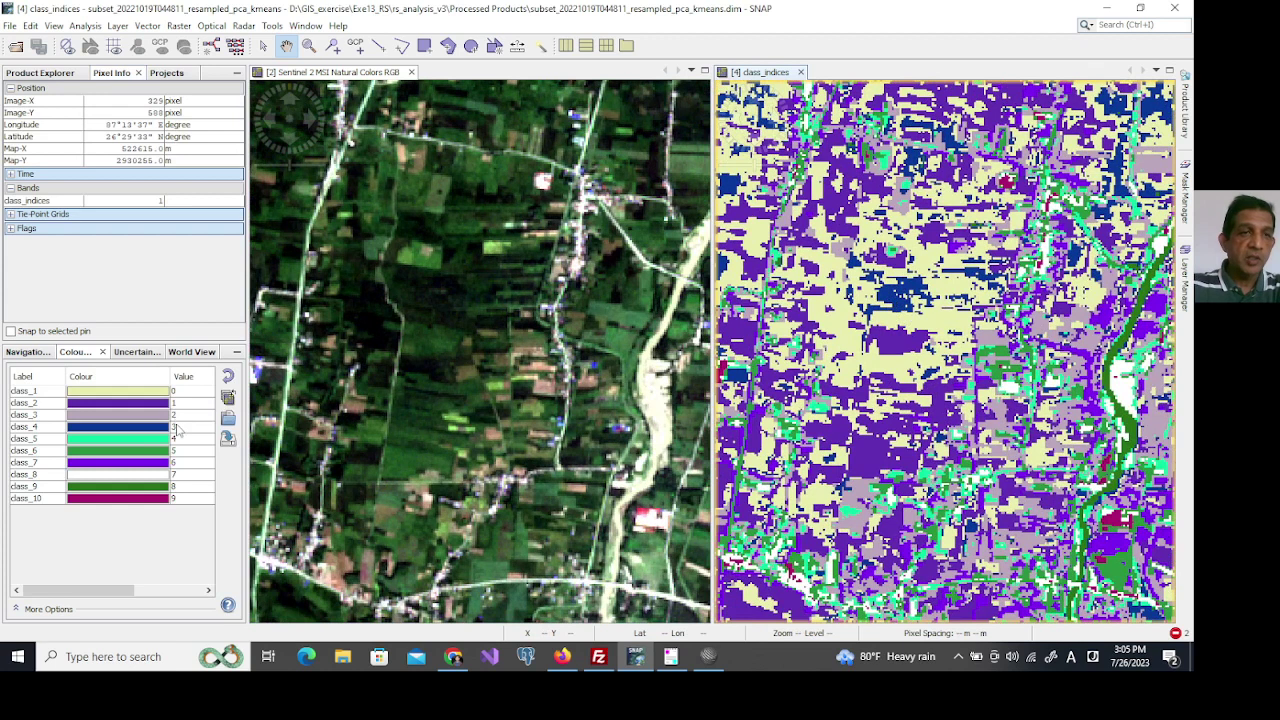
# Recolour class_4 of the class_indices band dark green with RGB 8, 91, 12.
pyautogui.click(130, 428)
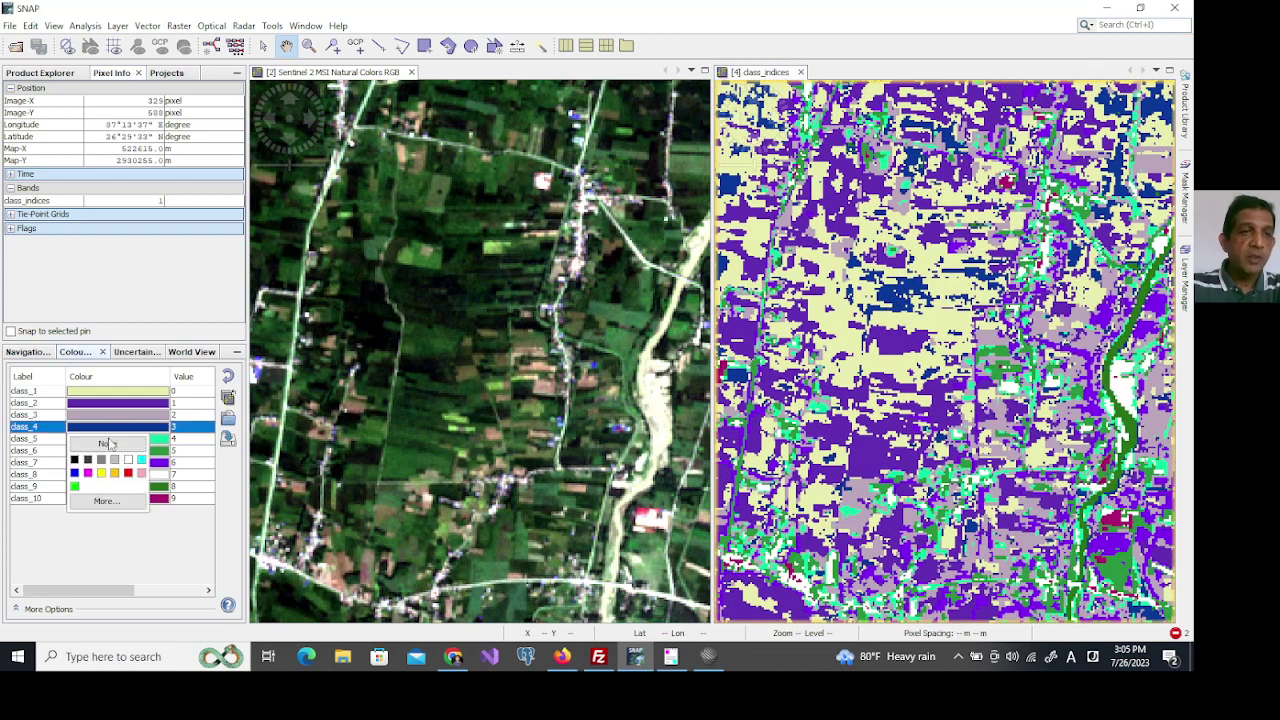
pyautogui.click(105, 501)
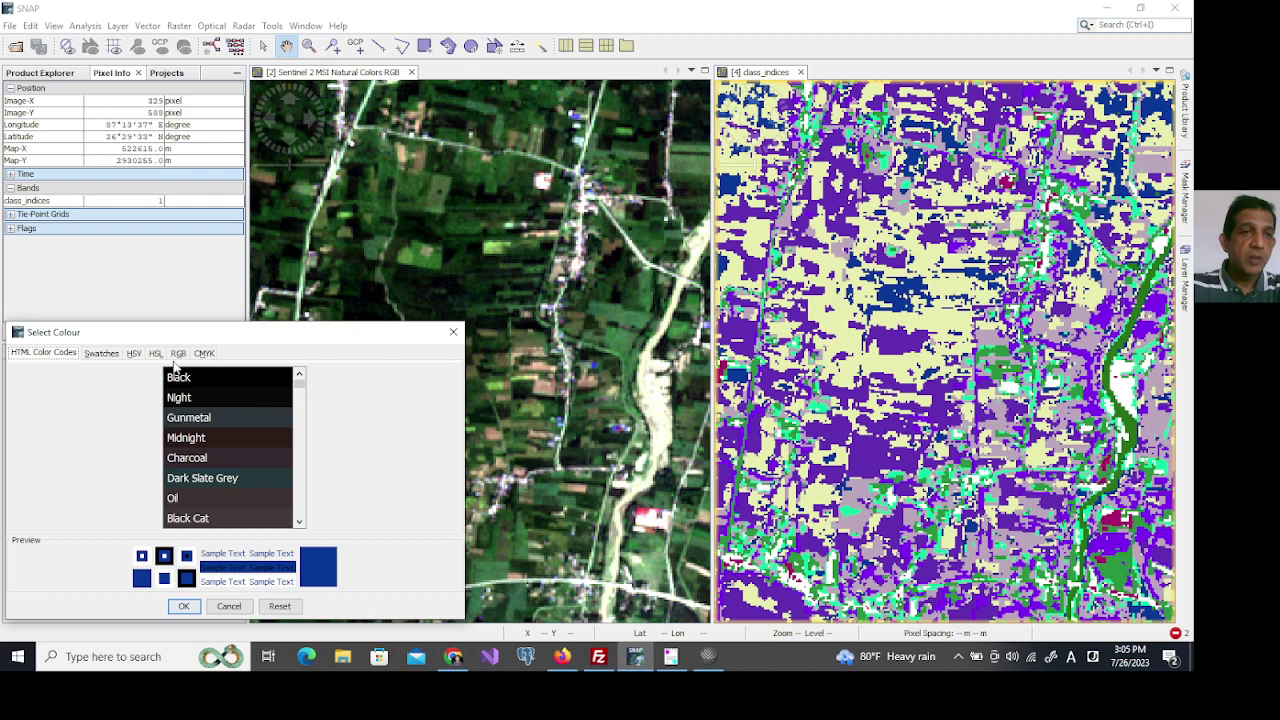
pyautogui.click(177, 355)
pyautogui.click(83, 514)
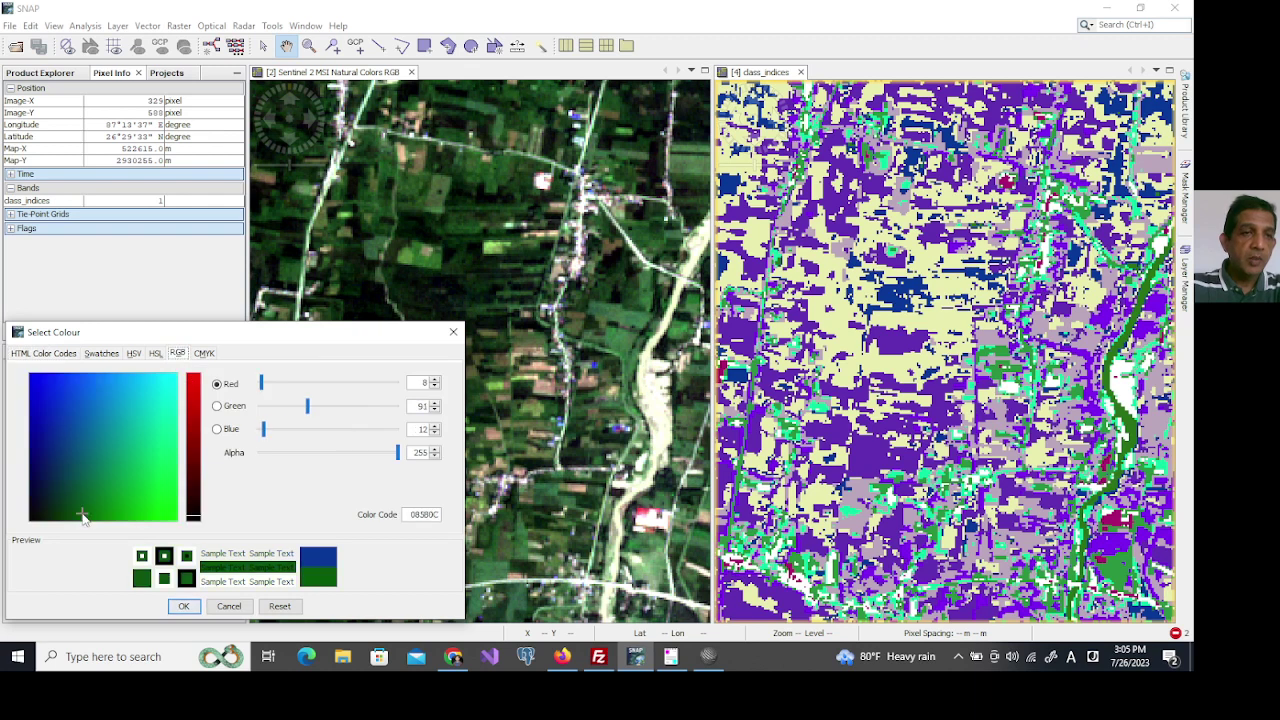
pyautogui.click(182, 606)
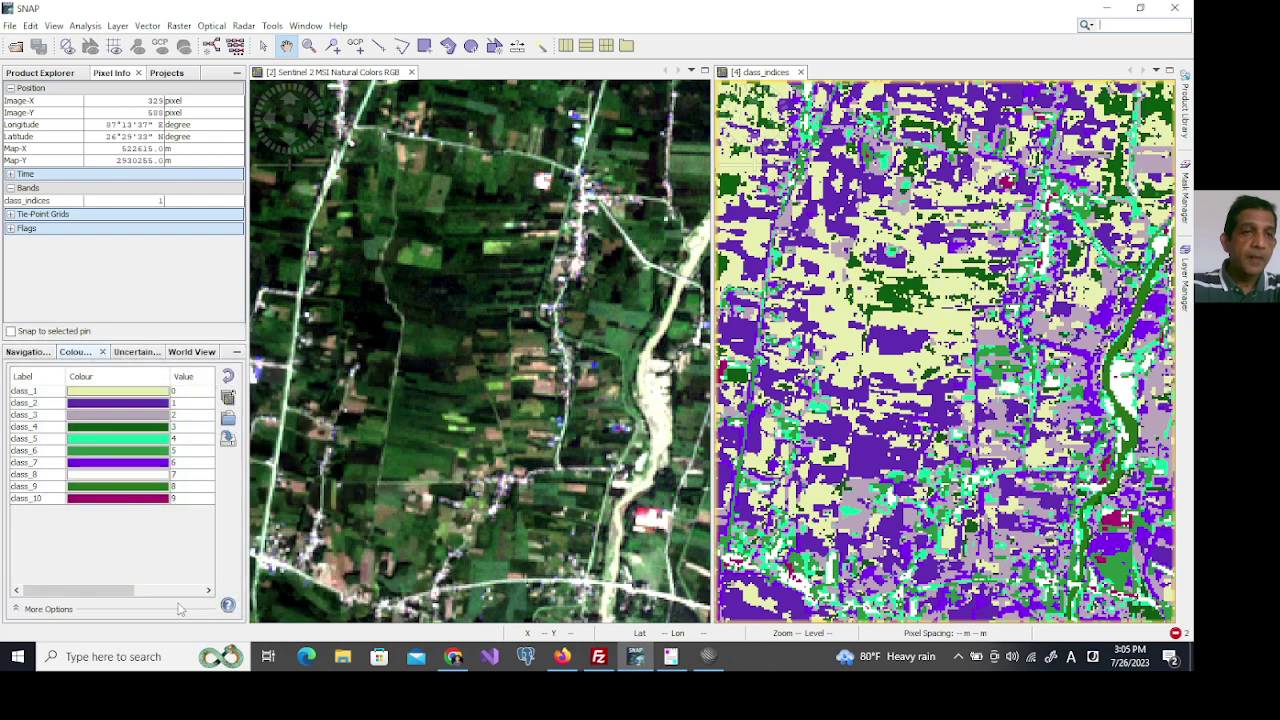
# Rename class_4 as "dense vegetation".
pyautogui.doubleClick(40, 428)
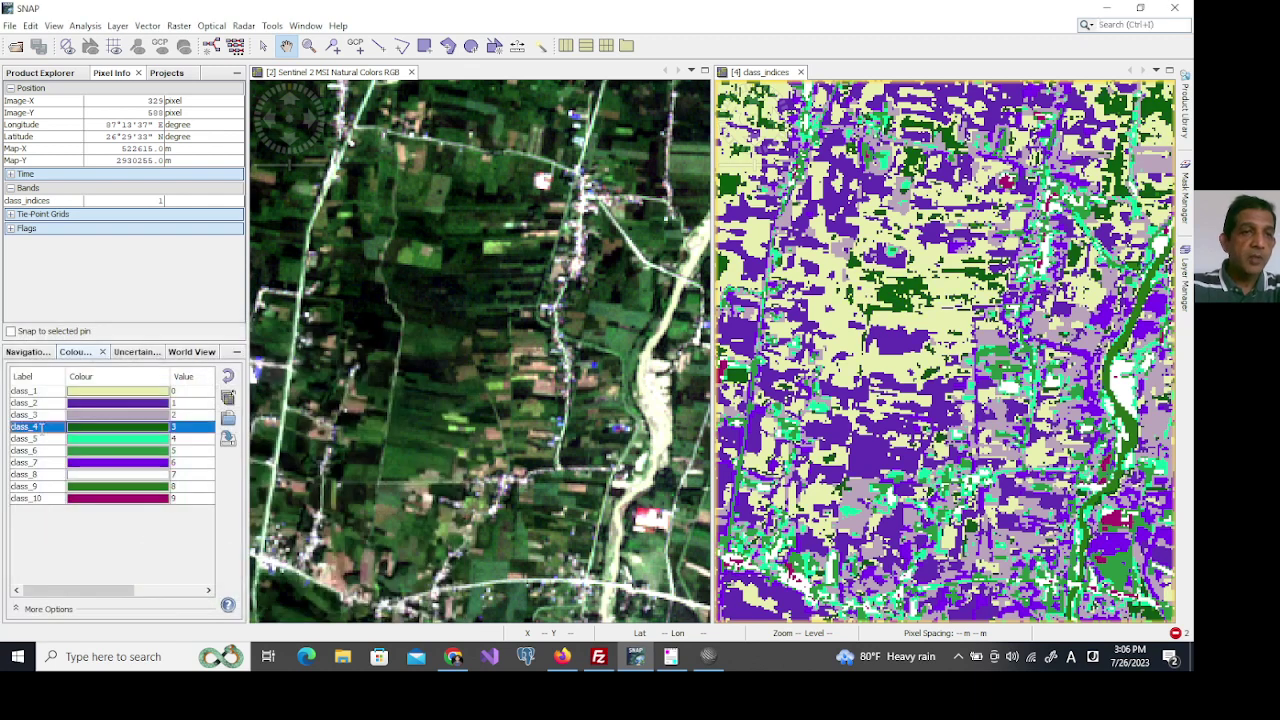
pyautogui.doubleClick(45, 428)
pyautogui.write('dense ve')
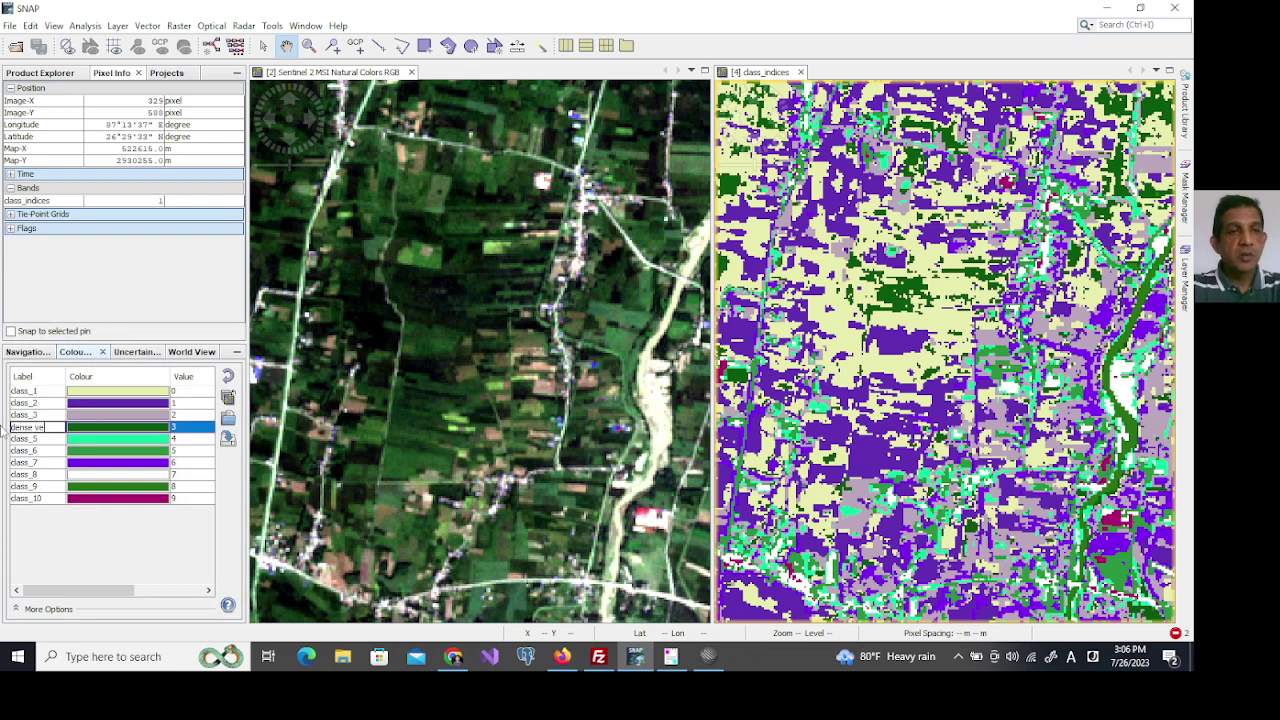
pyautogui.write('getation')
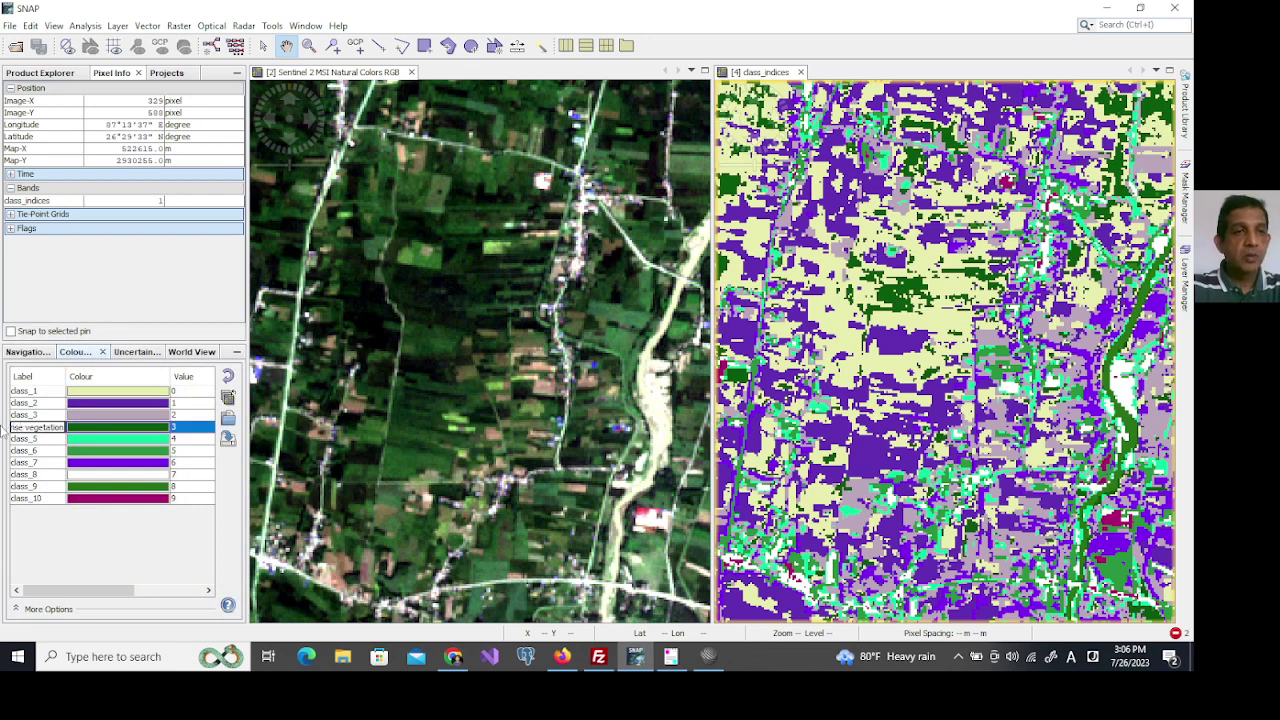
pyautogui.press('Return')
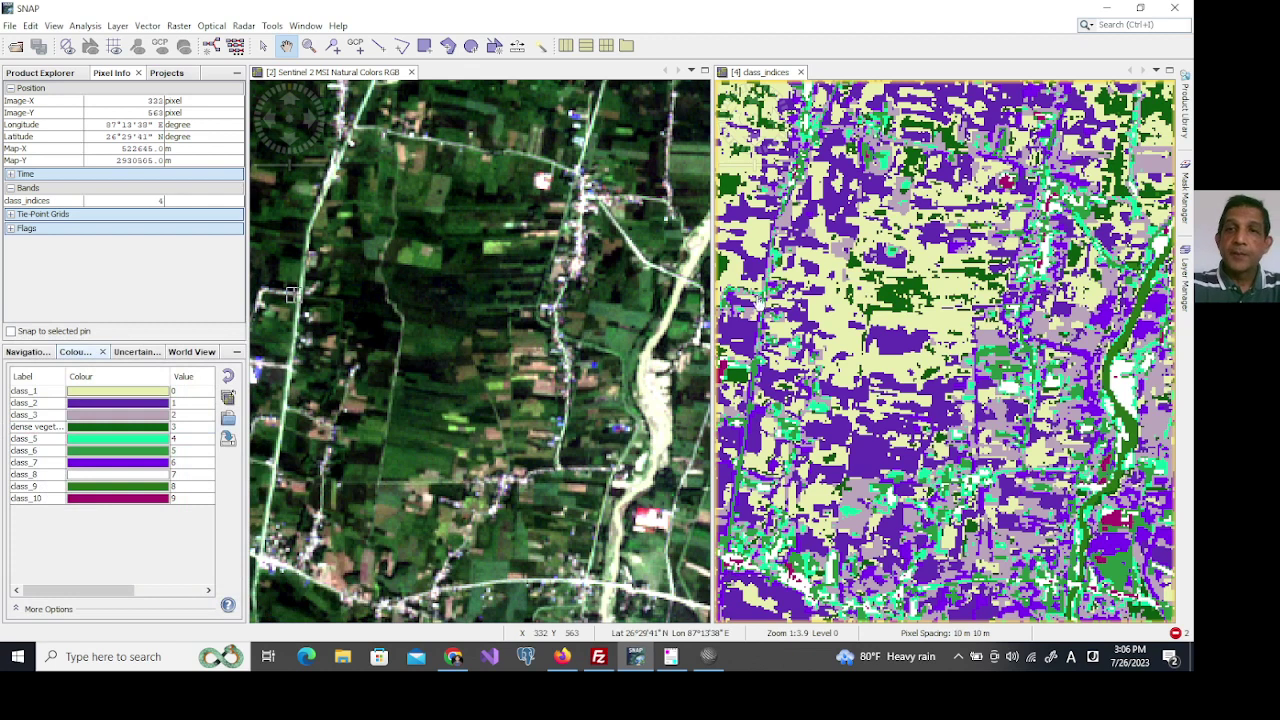
# Check a field pixel's class_indices value and recolour class_2 bright green.
pyautogui.click(895, 347)
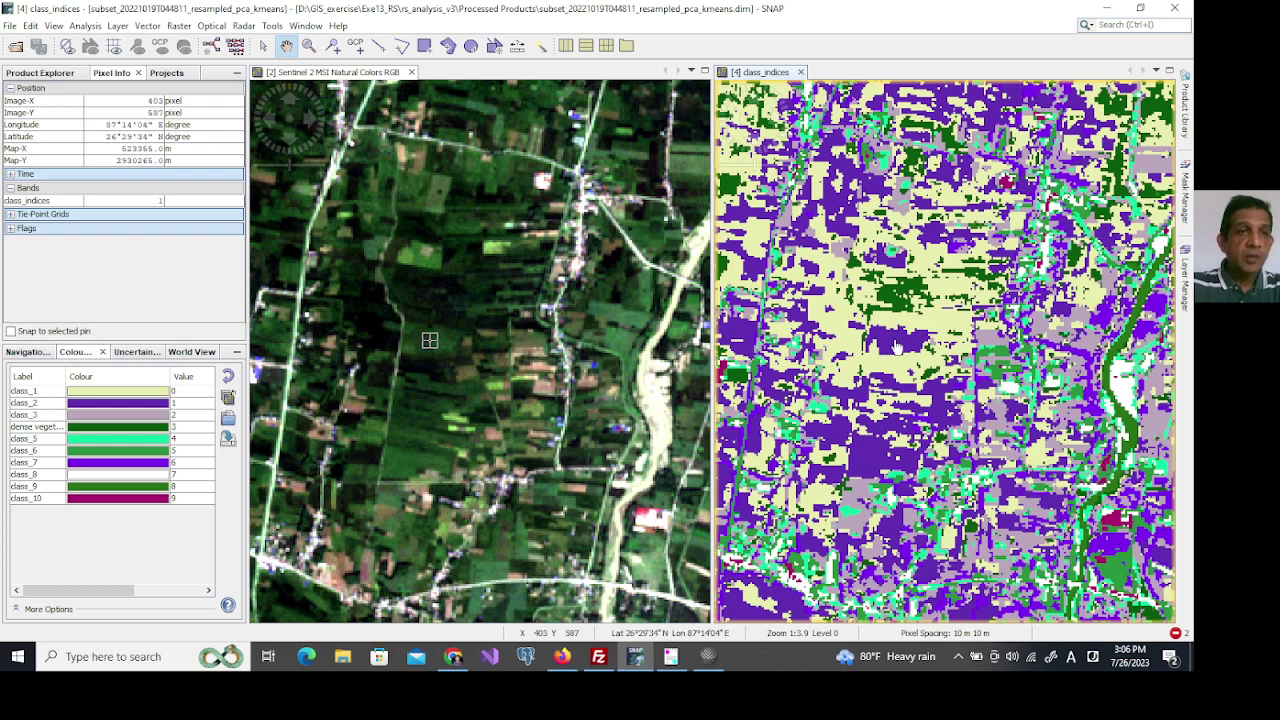
pyautogui.click(99, 406)
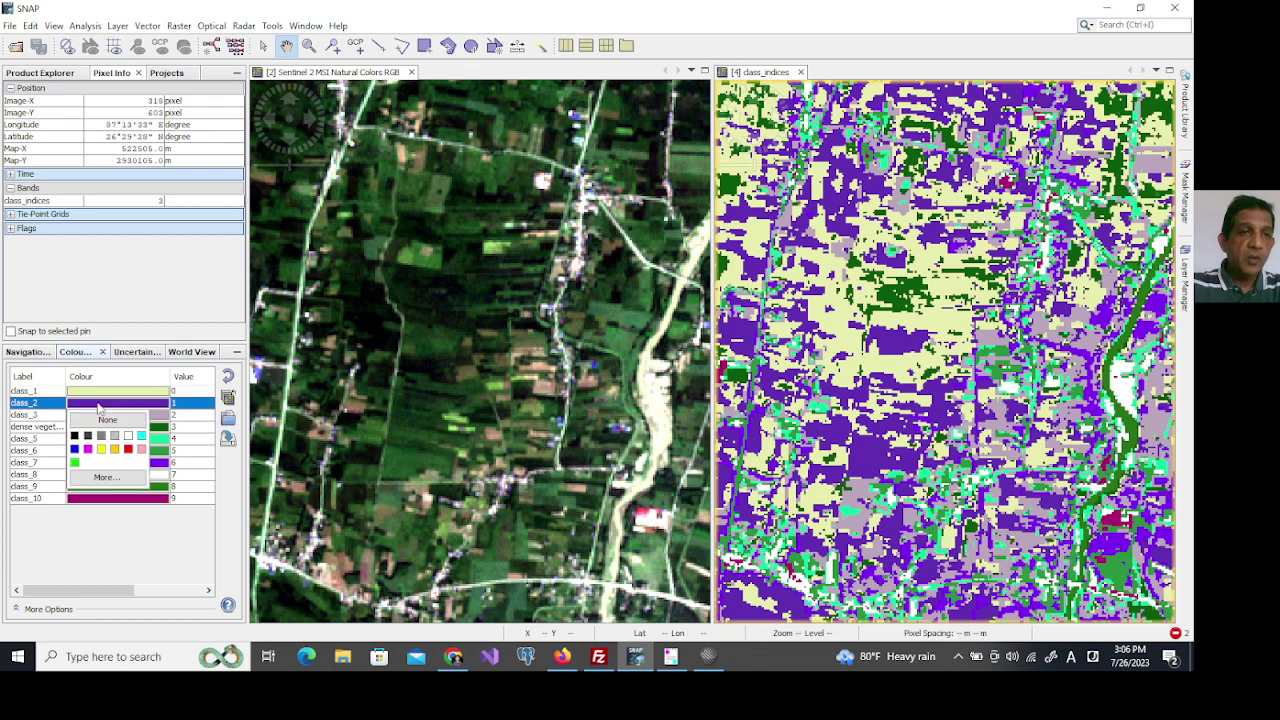
pyautogui.click(75, 463)
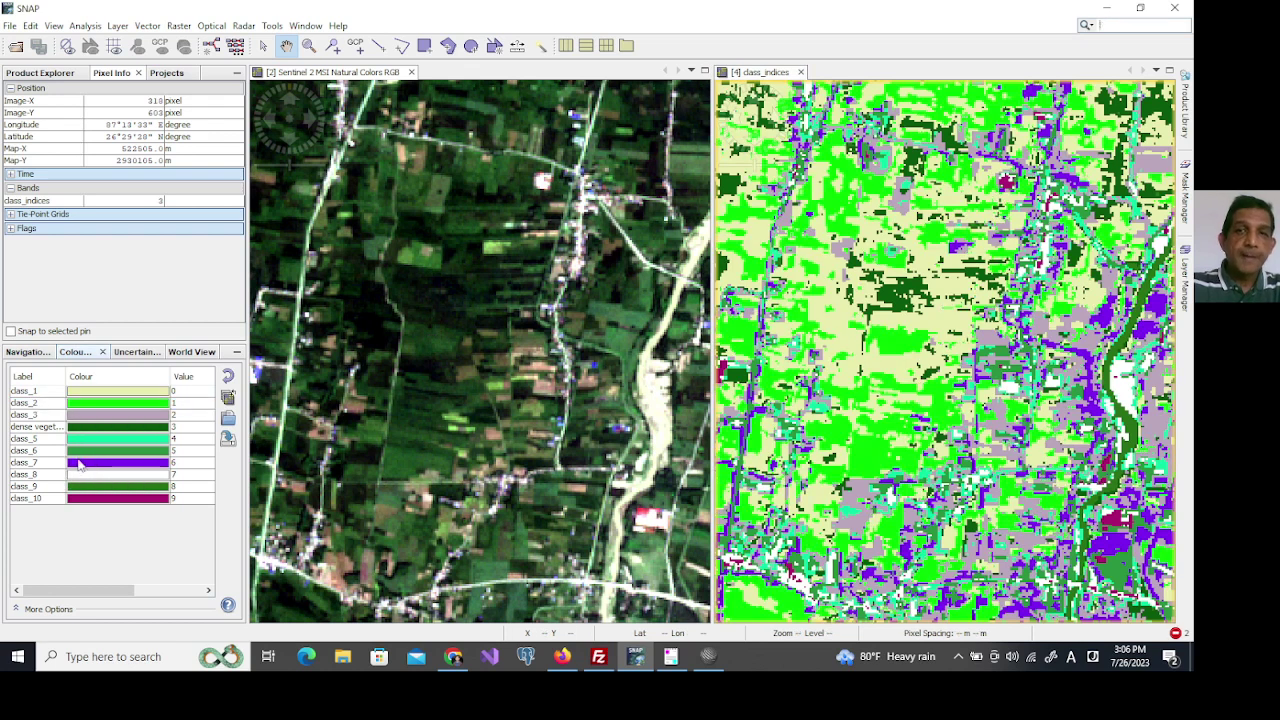
# Rename class_2 as "farmland".
pyautogui.click(47, 407)
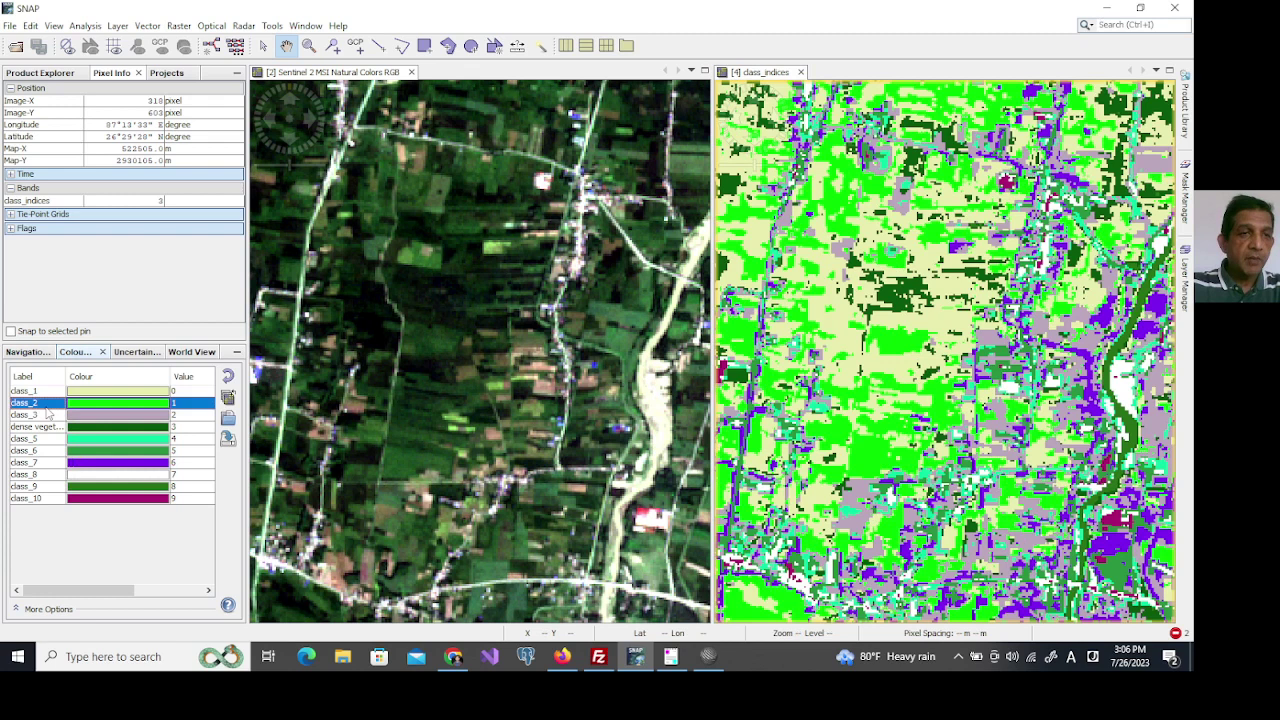
pyautogui.doubleClick(47, 403)
pyautogui.hotkey('ctrl', 'a')
pyautogui.write('fa')
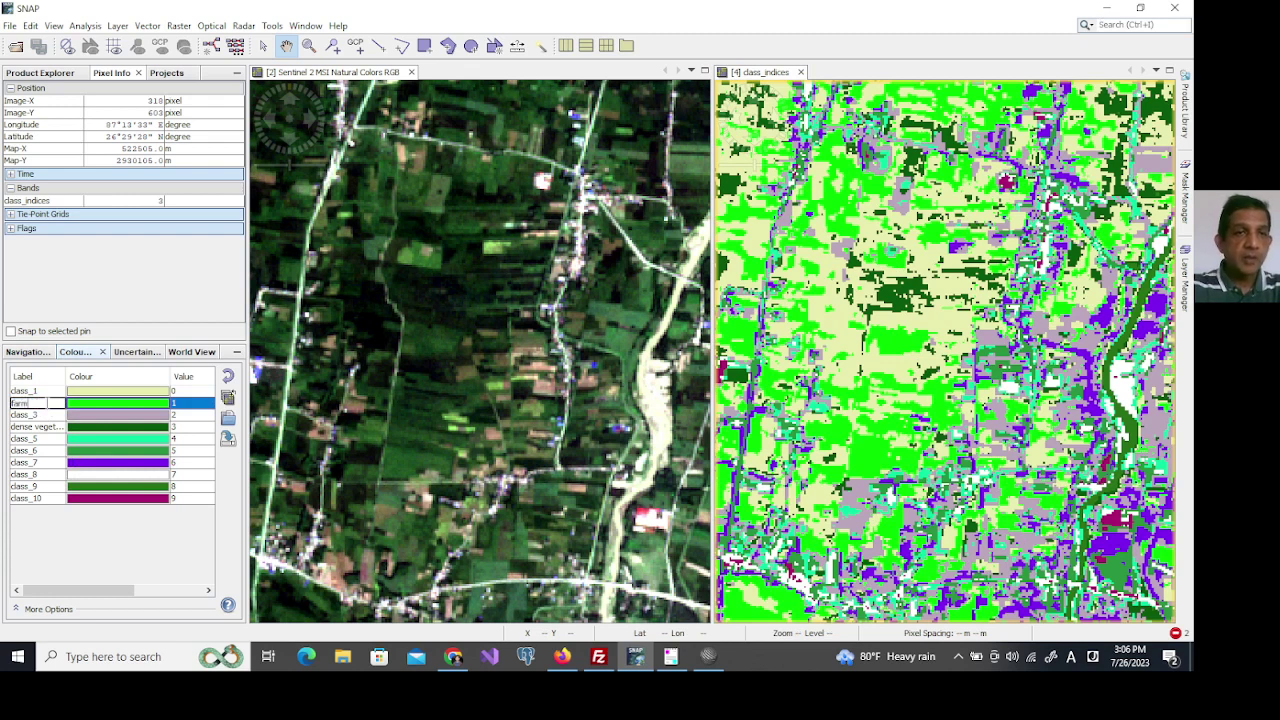
pyautogui.press('Return')
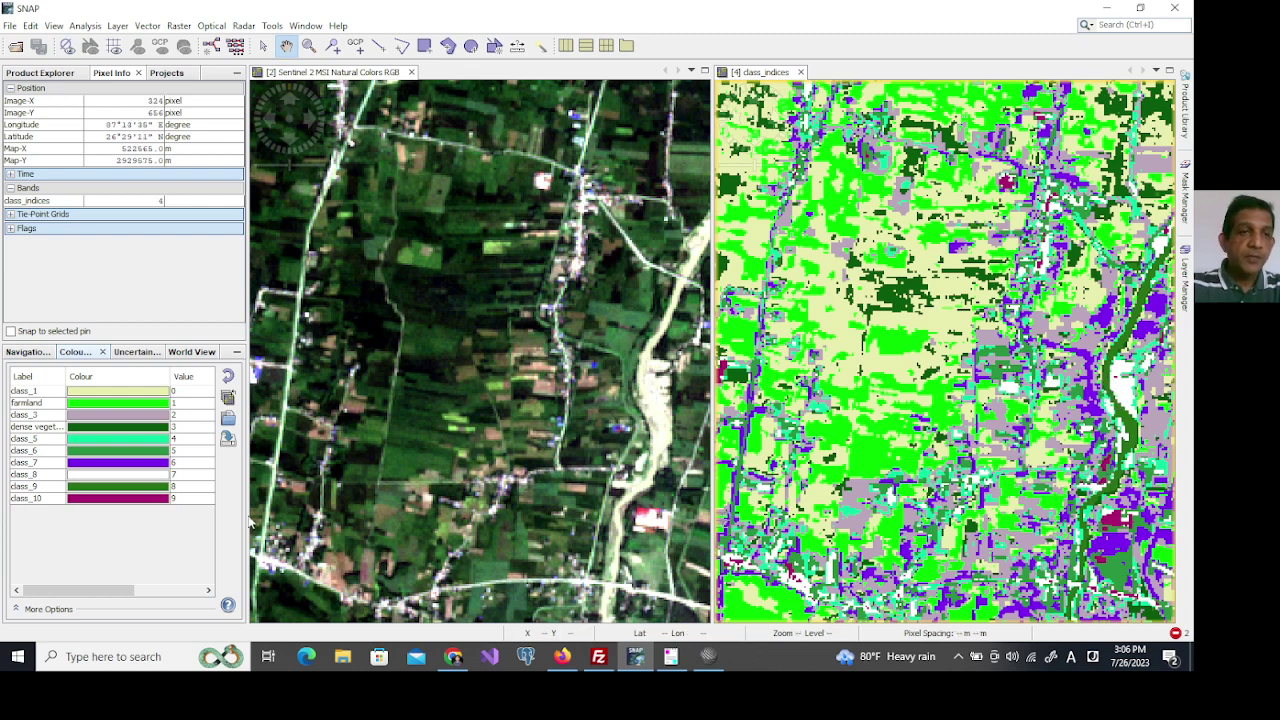
# Recolour class_9, which covers the river course, white and compare the result with the natural-colour image.
pyautogui.click(135, 487)
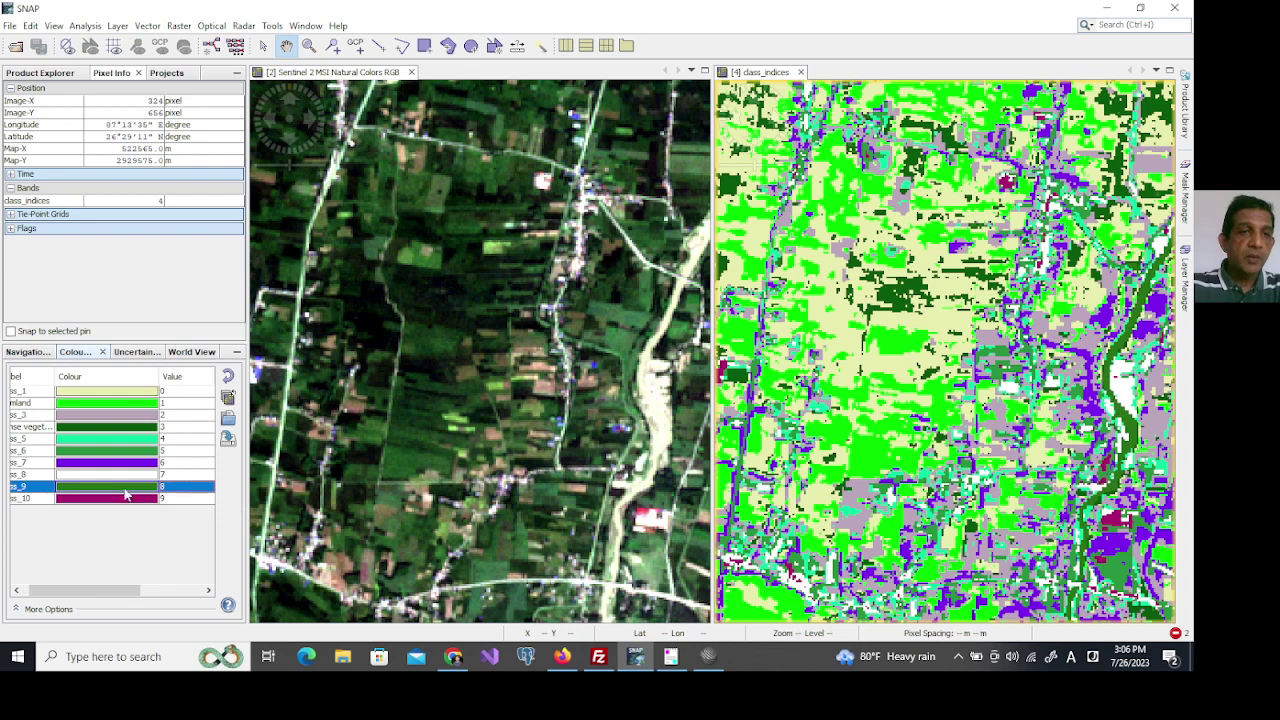
pyautogui.click(123, 489)
pyautogui.click(117, 520)
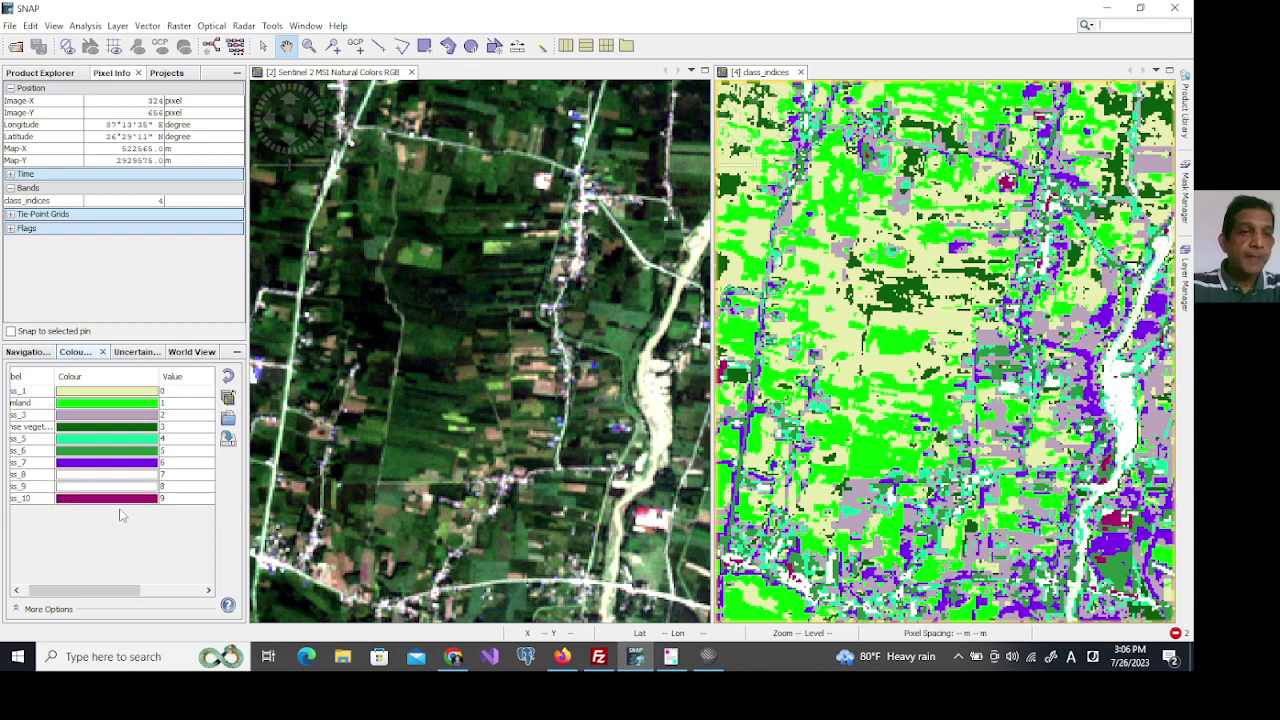
pyautogui.scroll(1, 865, 378)
pyautogui.scroll(-2, 865, 378)
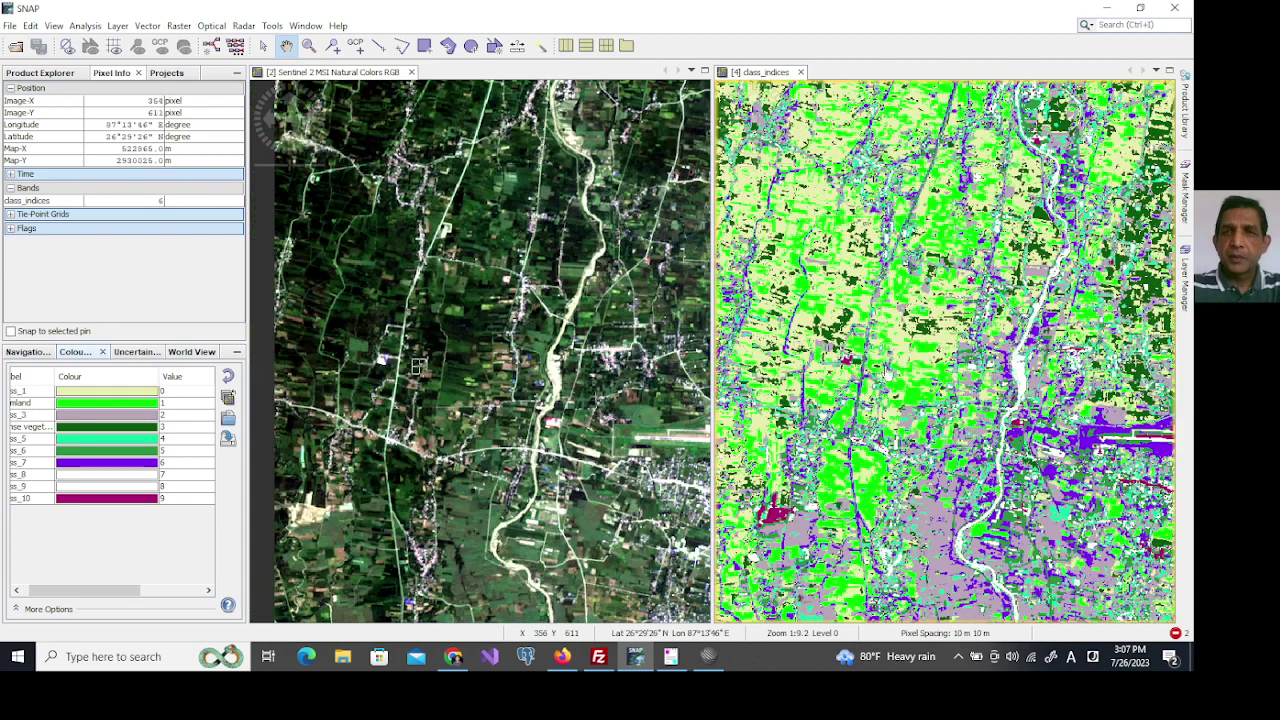
pyautogui.scroll(1, 814, 283)
pyautogui.moveTo(421, 263); pyautogui.dragTo(480, 259)
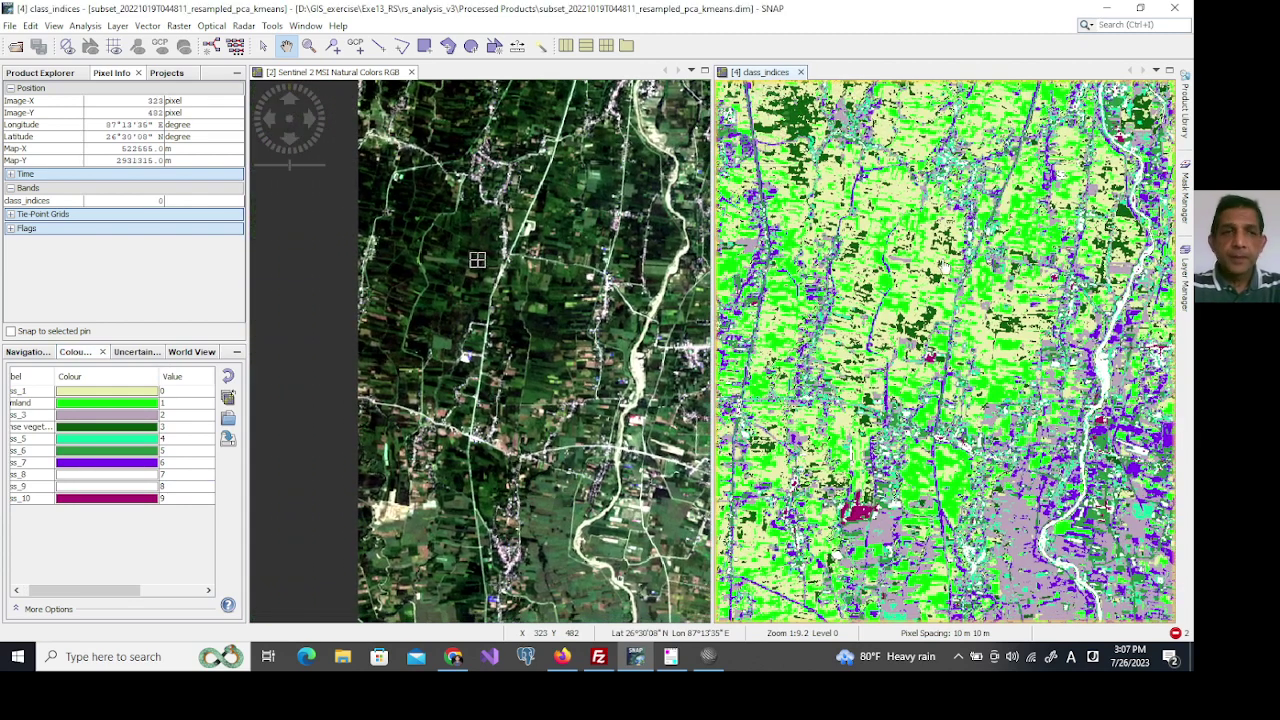
# Compare the class_1 areas with the natural-colour image and recolour class_1 bright green.
pyautogui.moveTo(70, 590); pyautogui.dragTo(63, 598)
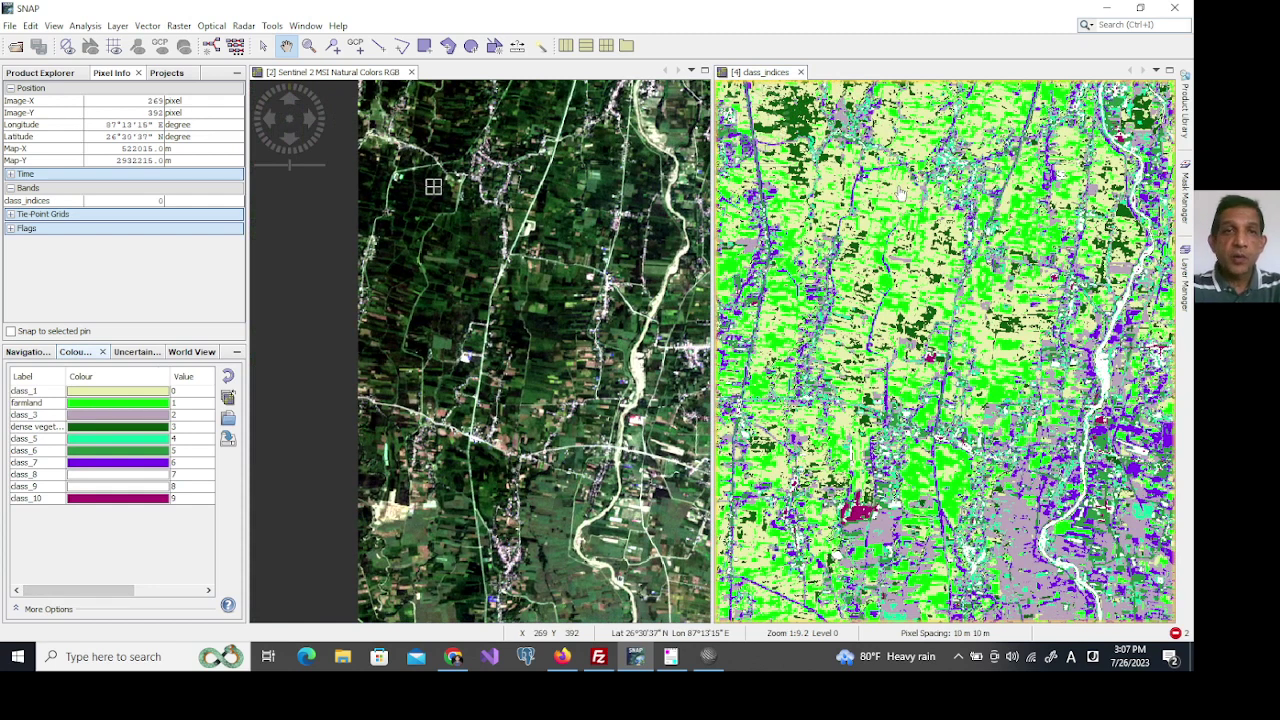
pyautogui.scroll(5, 898, 196)
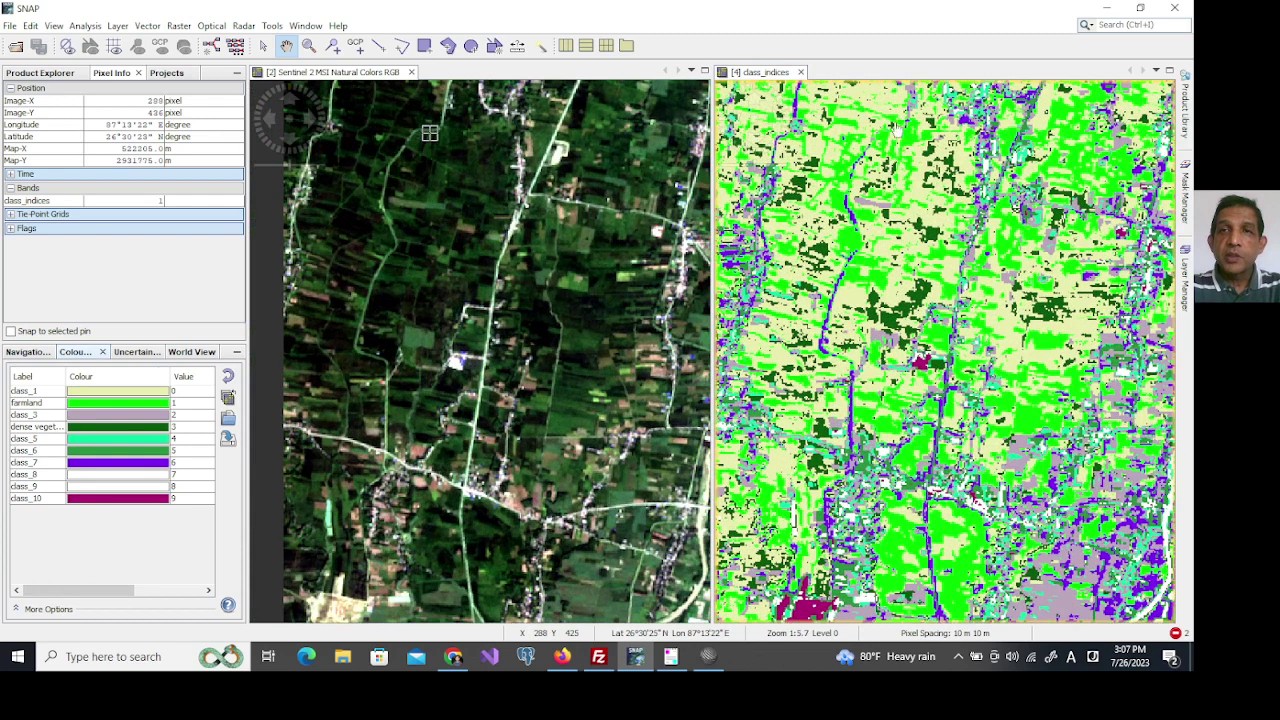
pyautogui.moveTo(897, 130); pyautogui.dragTo(917, 380)
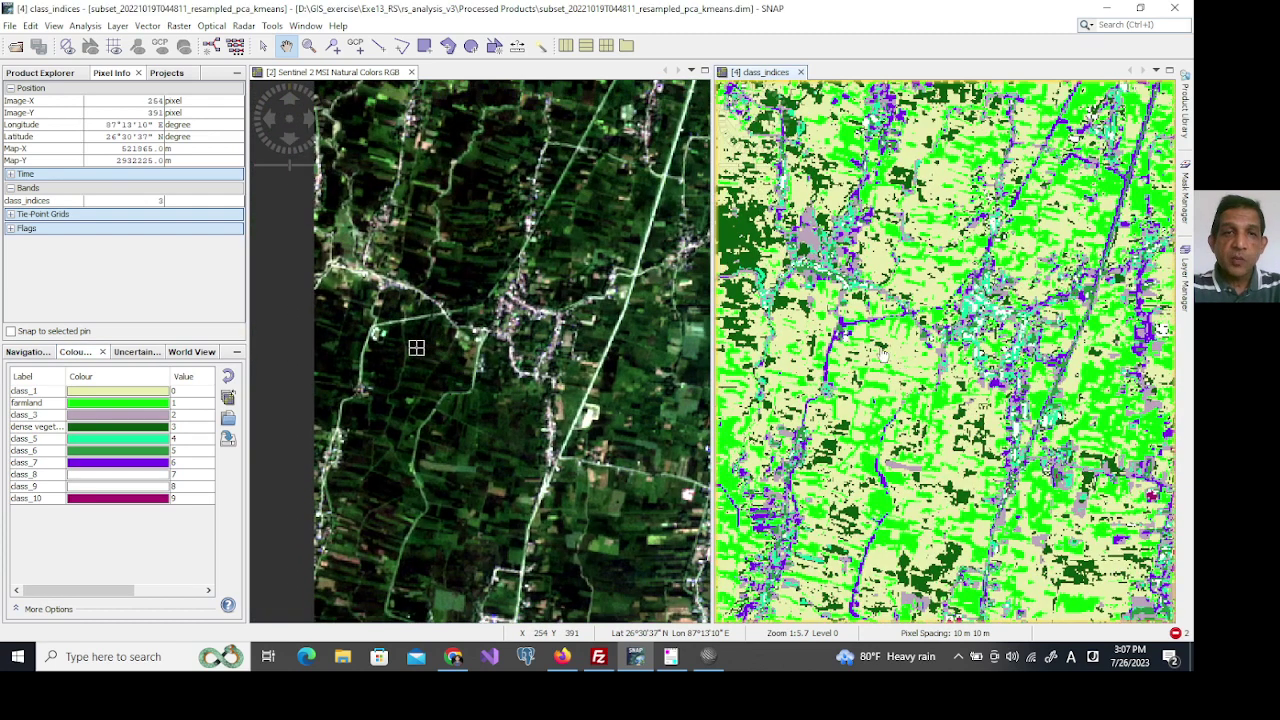
pyautogui.scroll(3, 886, 353)
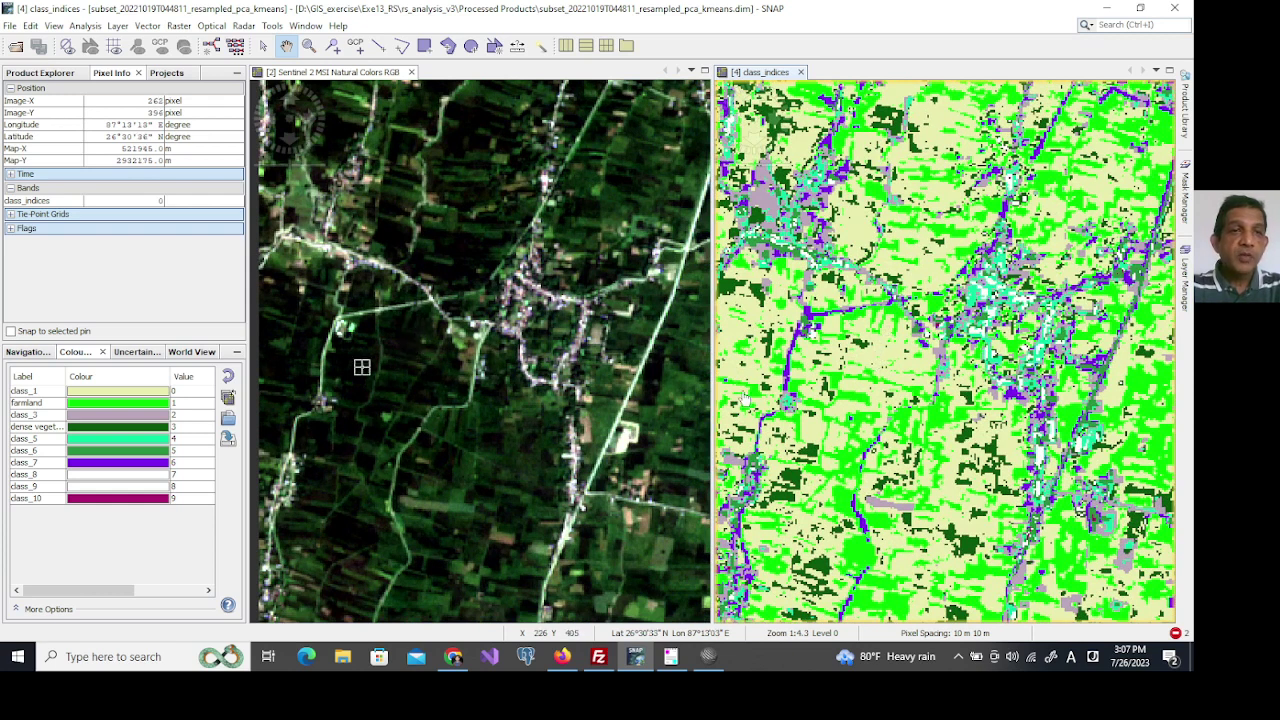
pyautogui.click(106, 391)
pyautogui.click(76, 453)
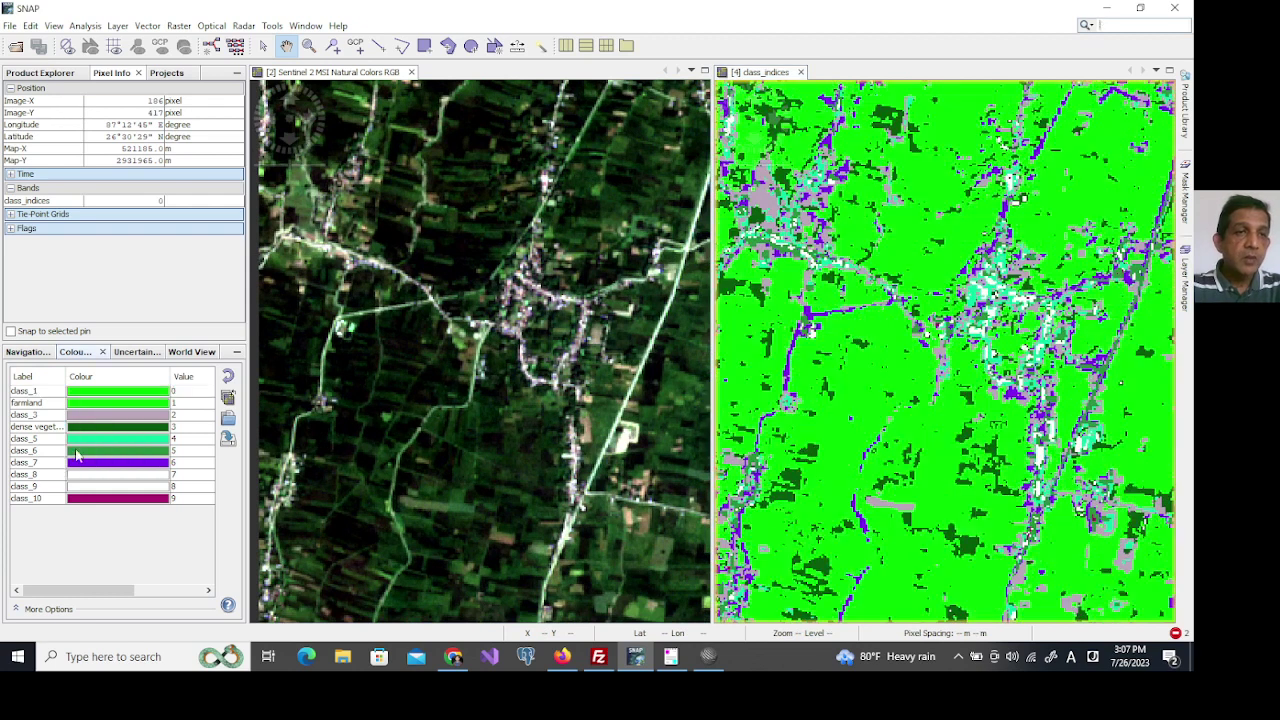
# Recolour class_1 a darker green with colour code 007912 and compare the result with the natural-colour image.
pyautogui.click(124, 401)
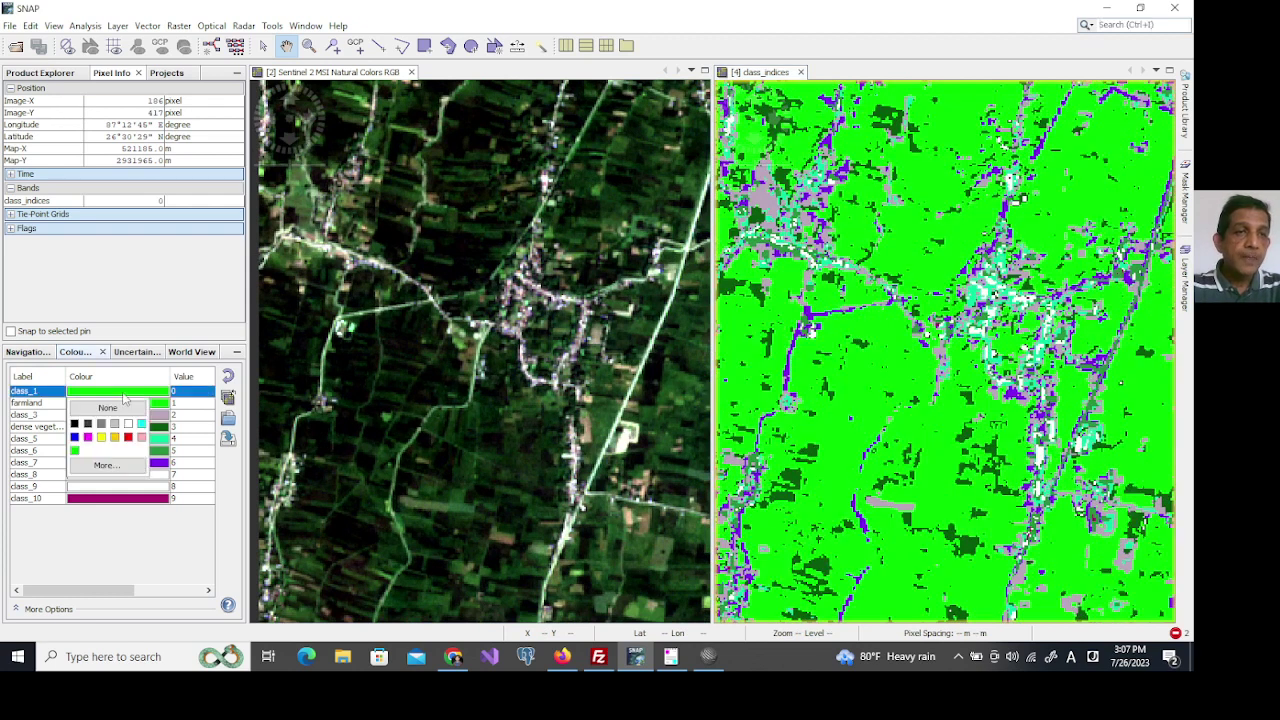
pyautogui.click(90, 466)
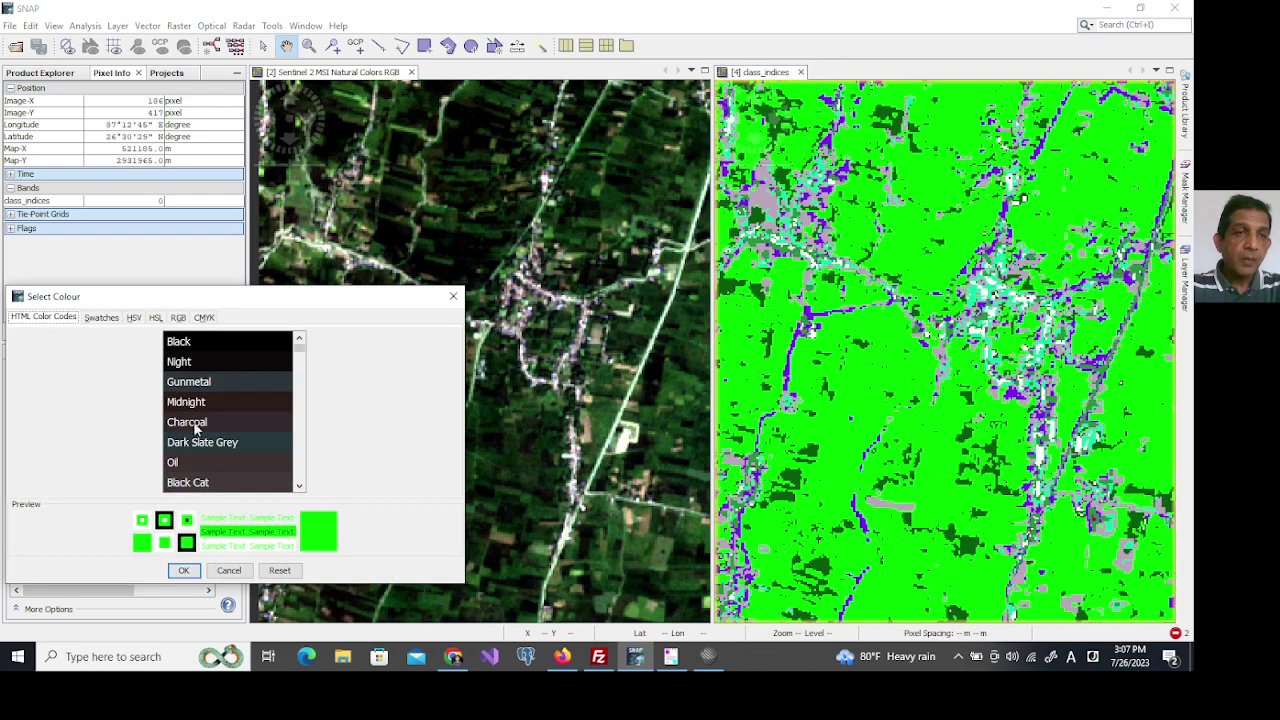
pyautogui.click(178, 317)
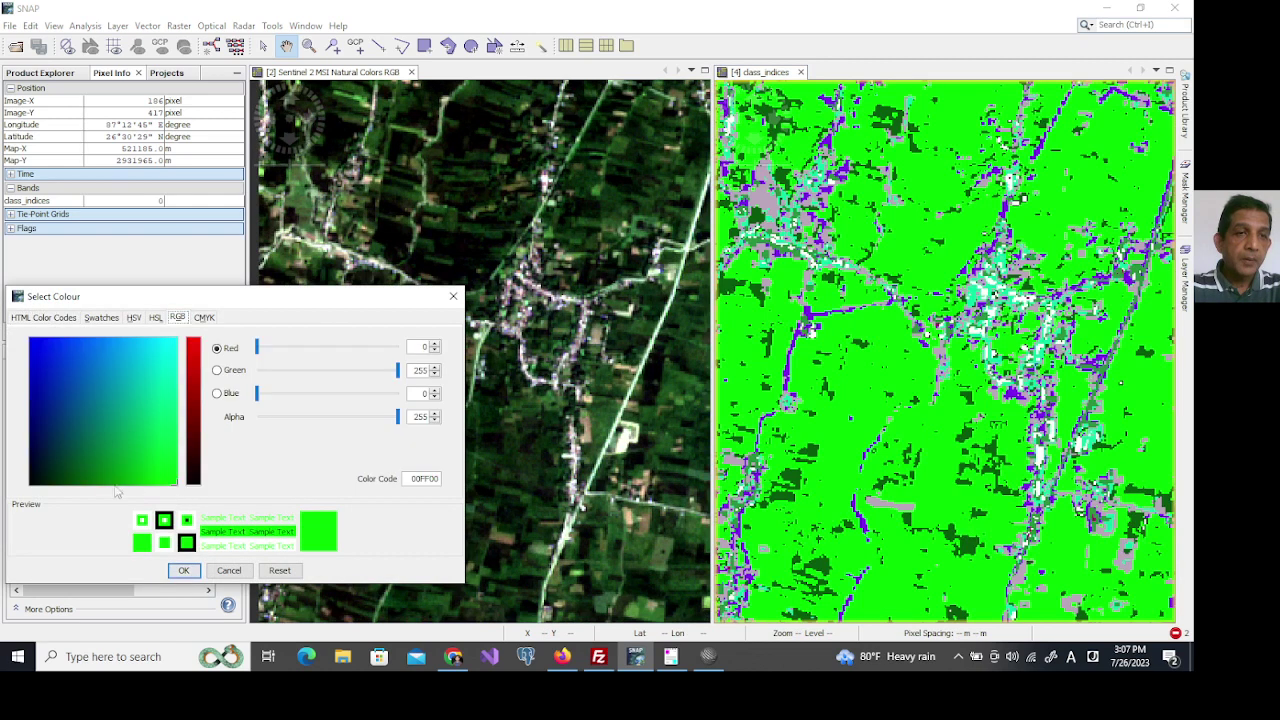
pyautogui.click(100, 479)
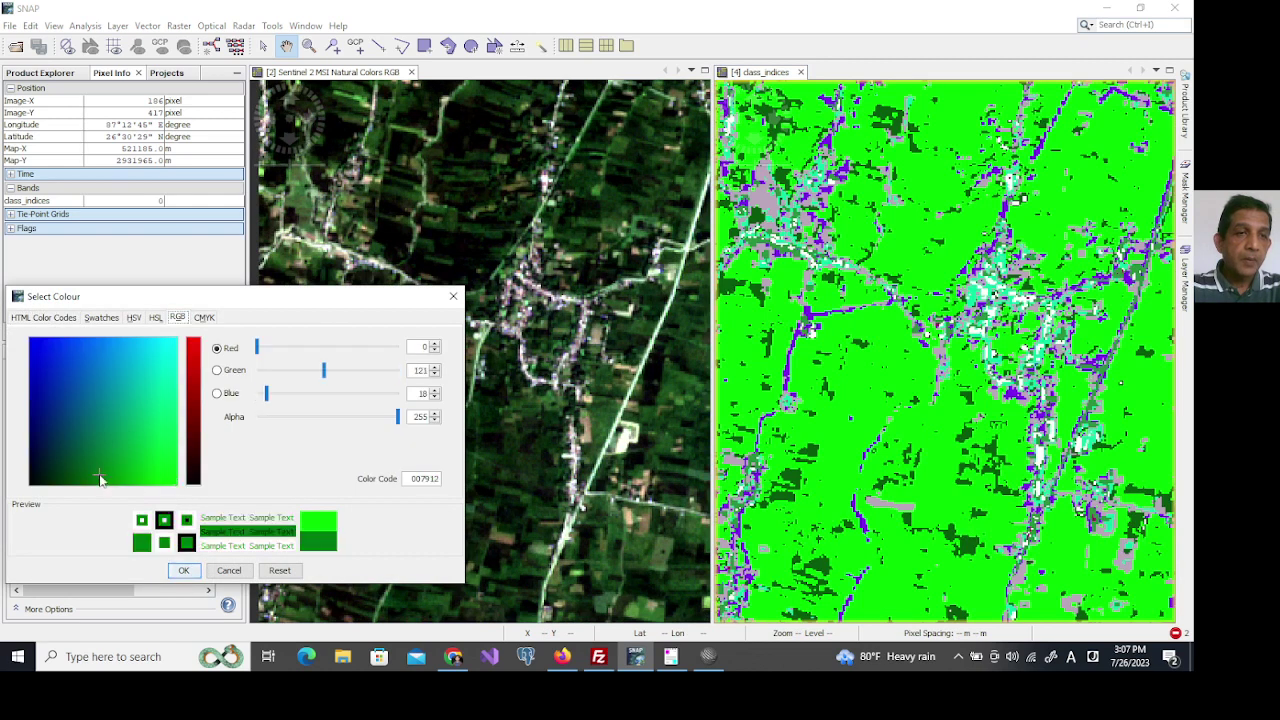
pyautogui.click(183, 570)
pyautogui.moveTo(501, 403); pyautogui.dragTo(491, 392)
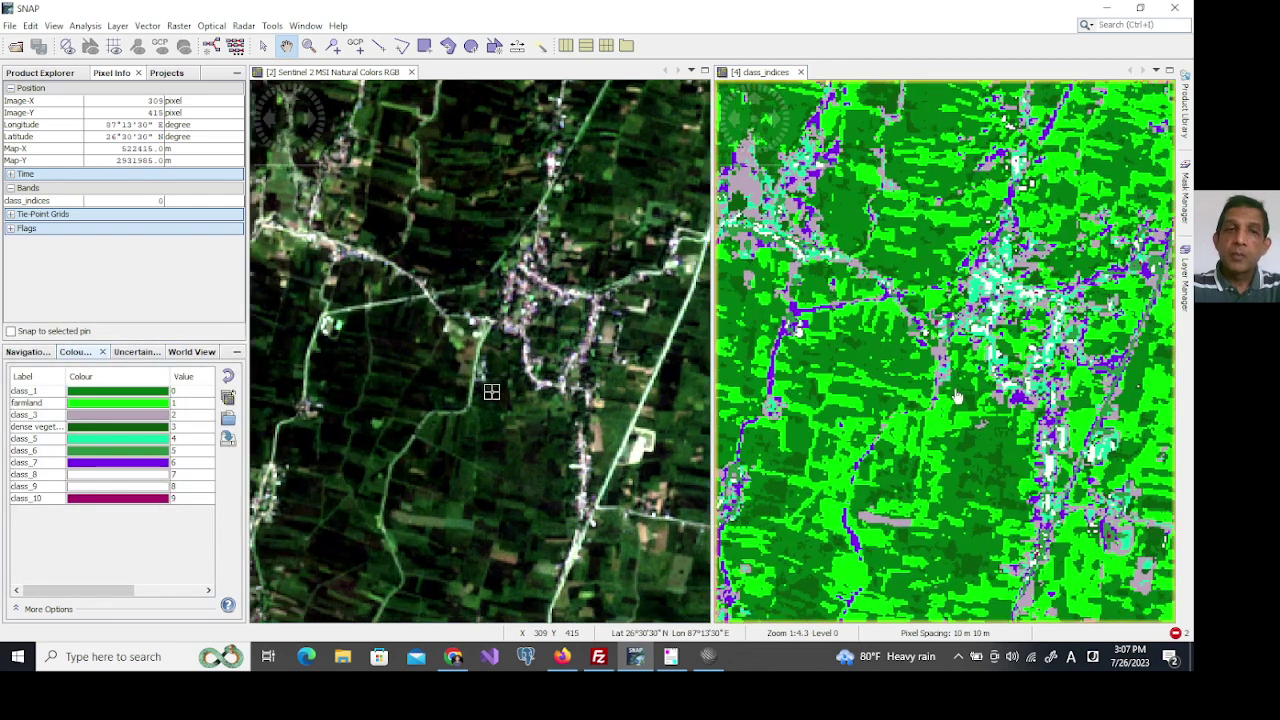
pyautogui.scroll(-1, 491, 392)
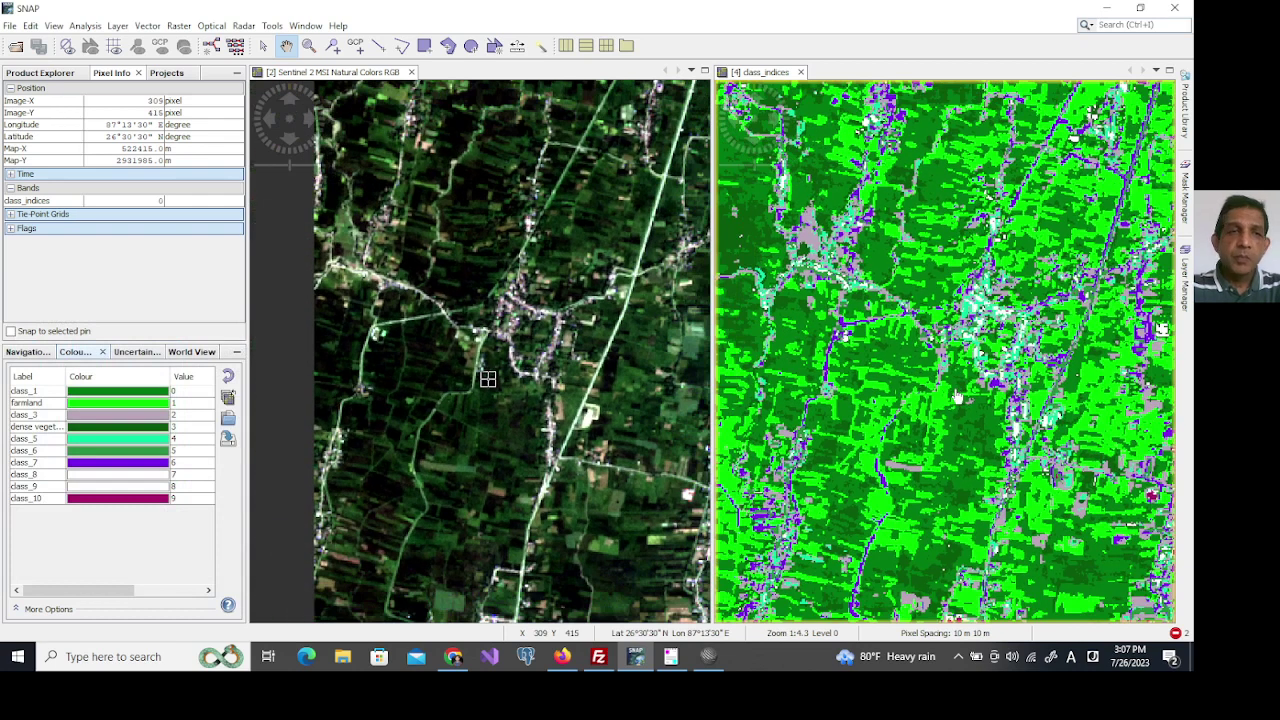
pyautogui.scroll(-5, 487, 378)
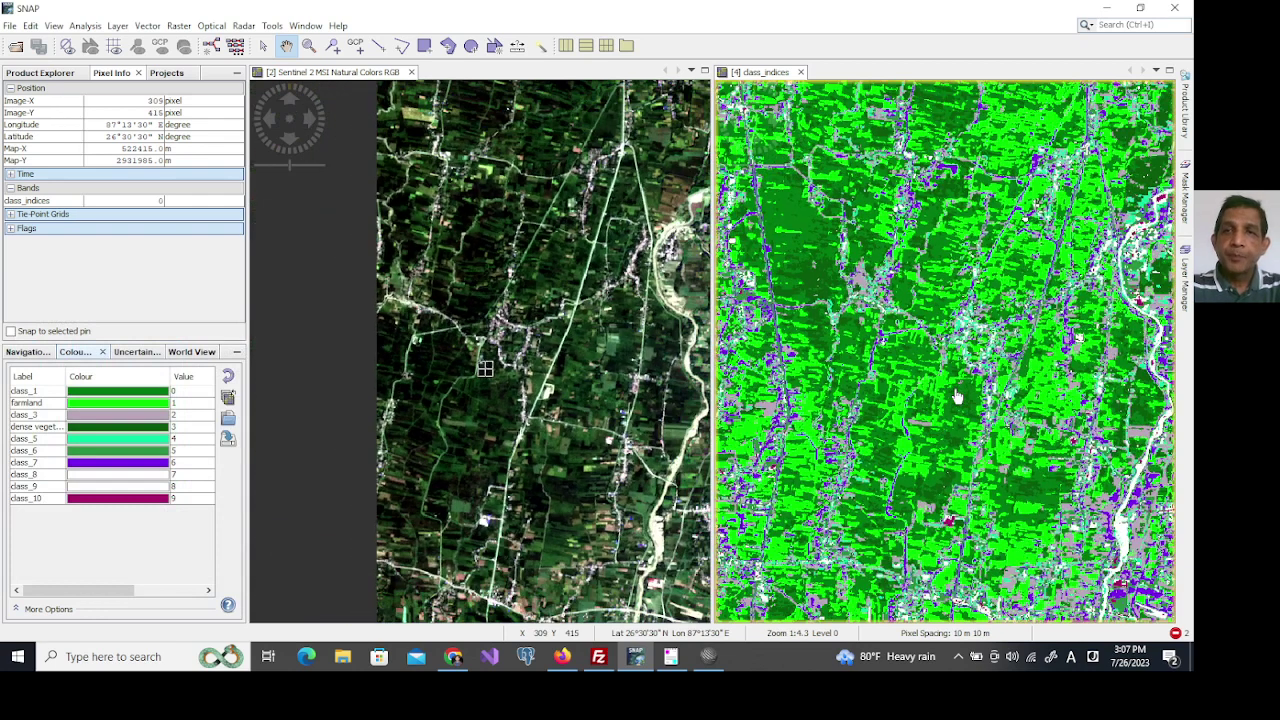
# Rename class_1 as "dense vegetation".
pyautogui.doubleClick(40, 392)
pyautogui.click(52, 393)
pyautogui.press('BackSpace')
pyautogui.press('BackSpace')
pyautogui.press('BackSpace')
pyautogui.press('BackSpace')
pyautogui.press('BackSpace')
pyautogui.press('BackSpace')
pyautogui.press('BackSpace')
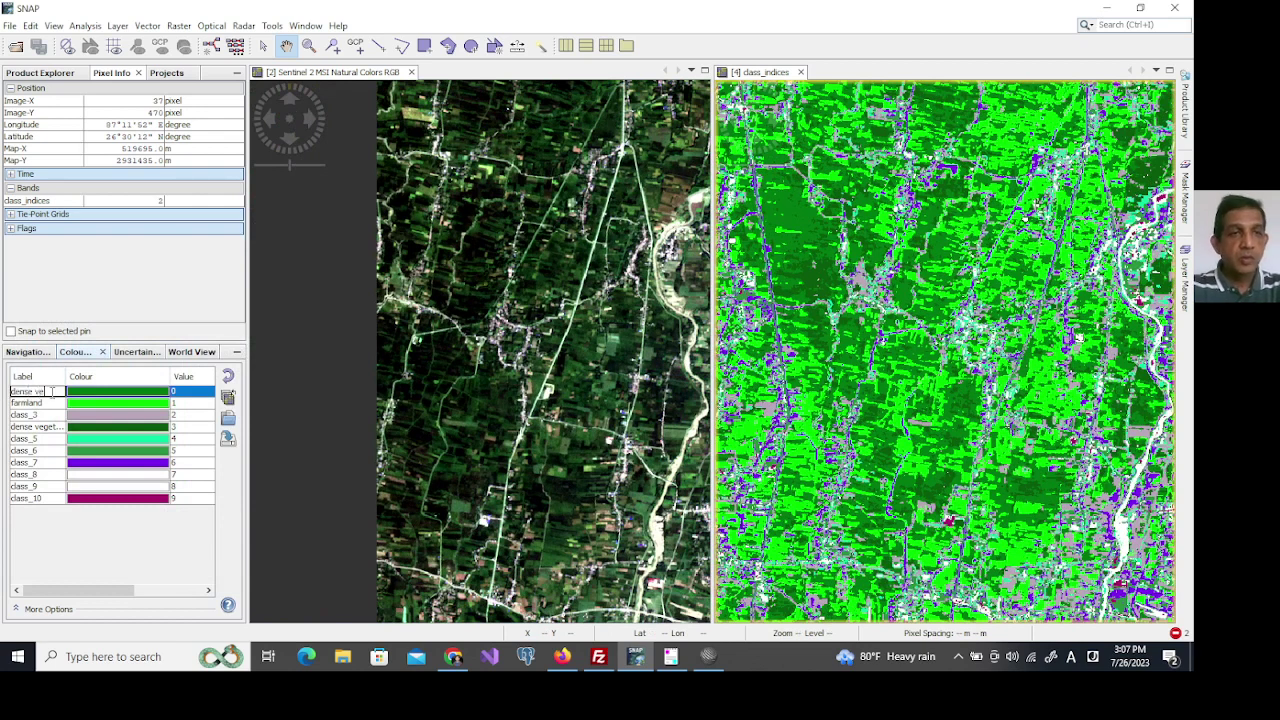
pyautogui.write('dense vegetation')
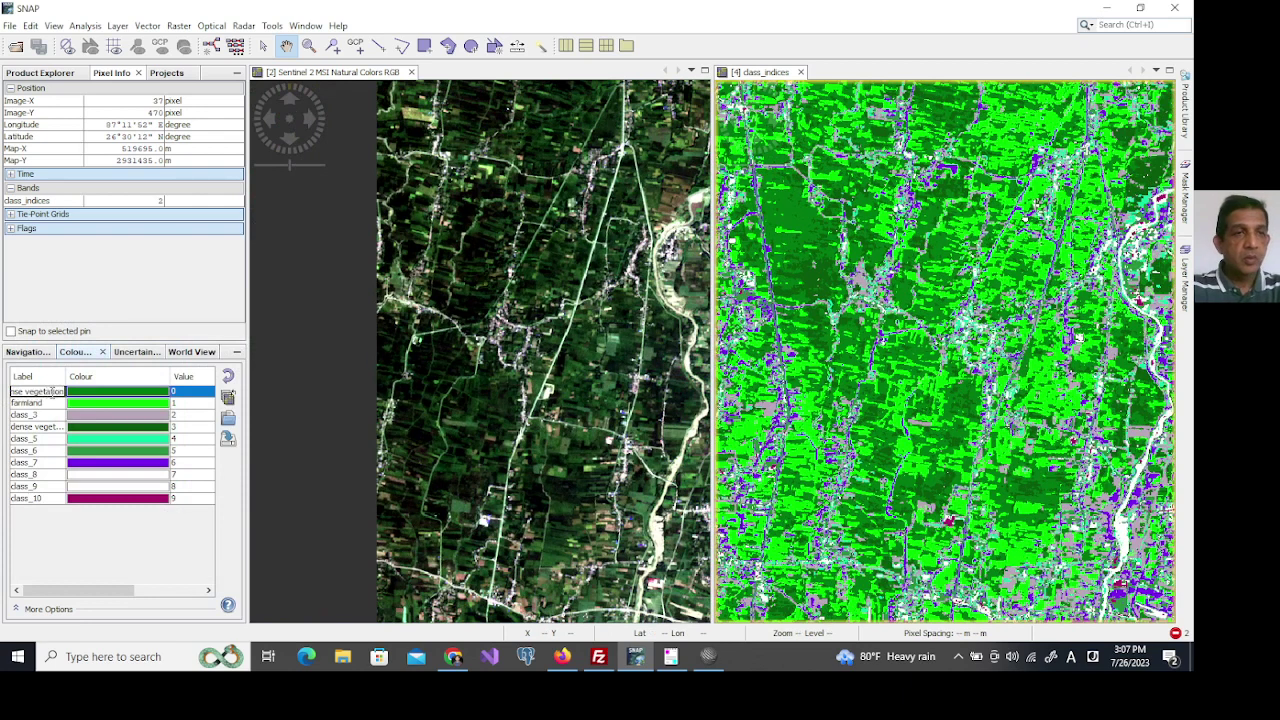
pyautogui.press('Return')
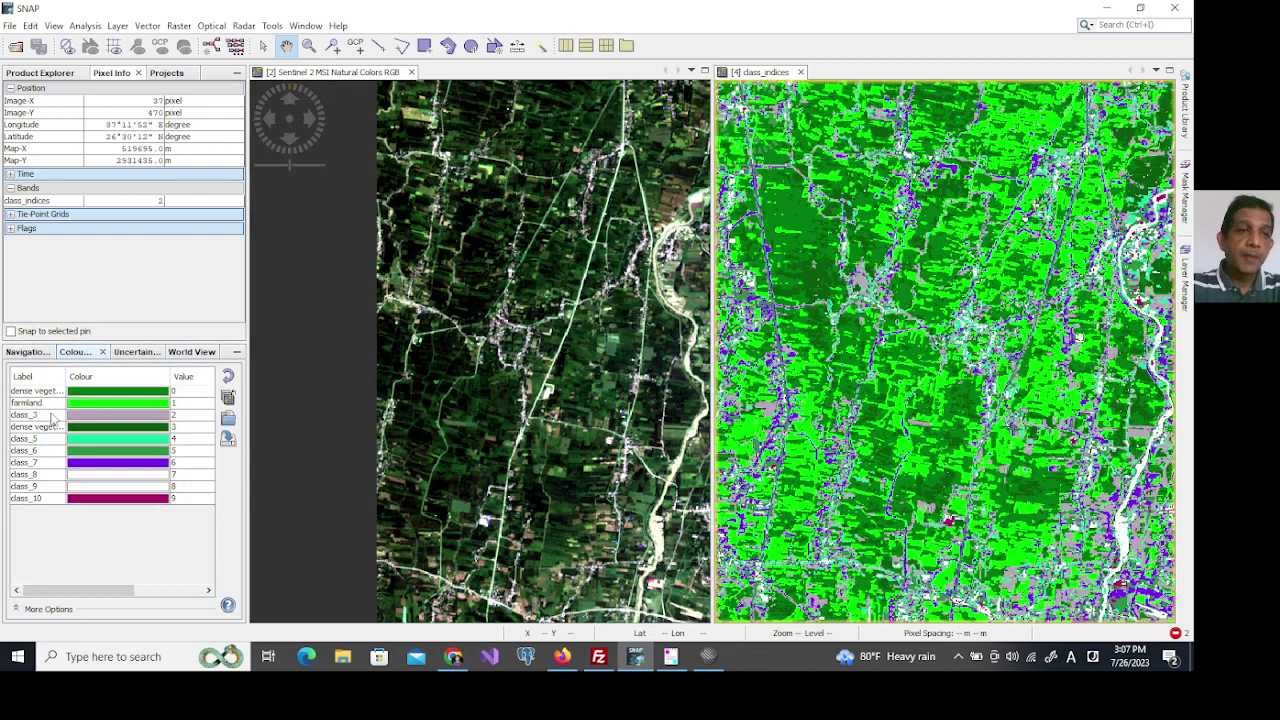
# Check the class_indices value along the town's main road, recolour class_8 grey and compare it with the natural-colour image.
pyautogui.scroll(2, 895, 353)
pyautogui.scroll(-1, 895, 353)
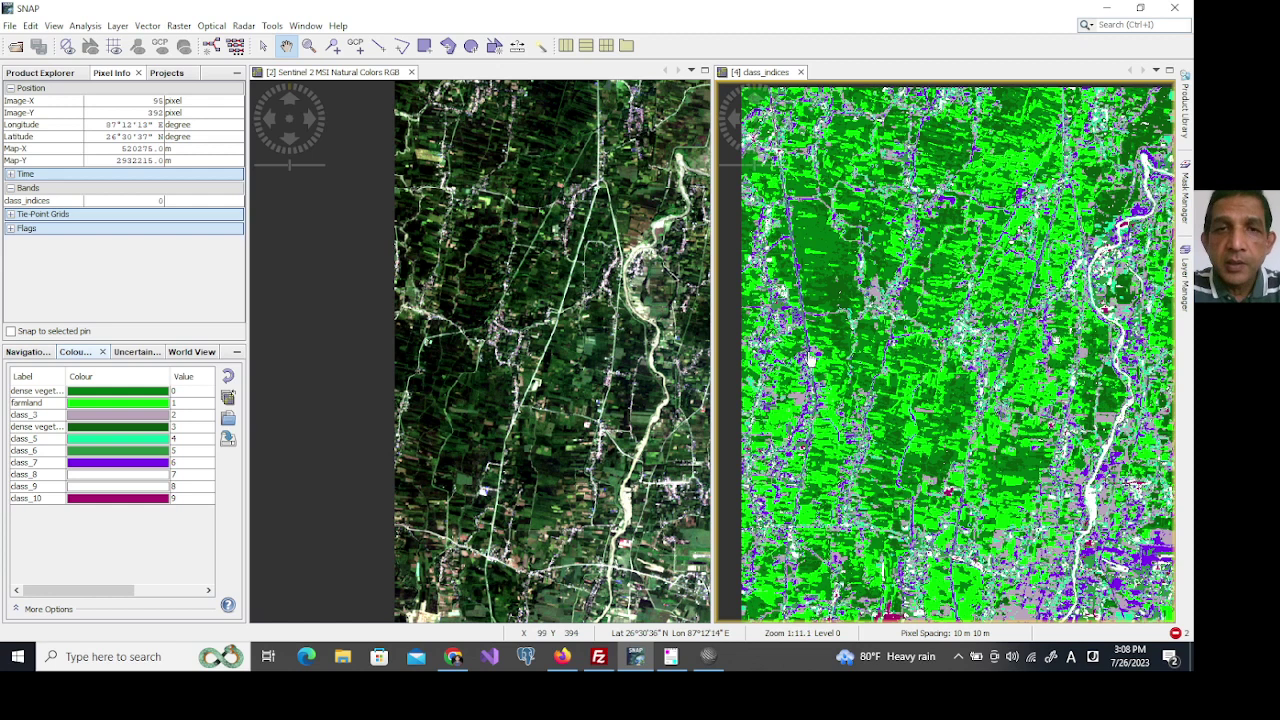
pyautogui.moveTo(1083, 335); pyautogui.dragTo(824, 345)
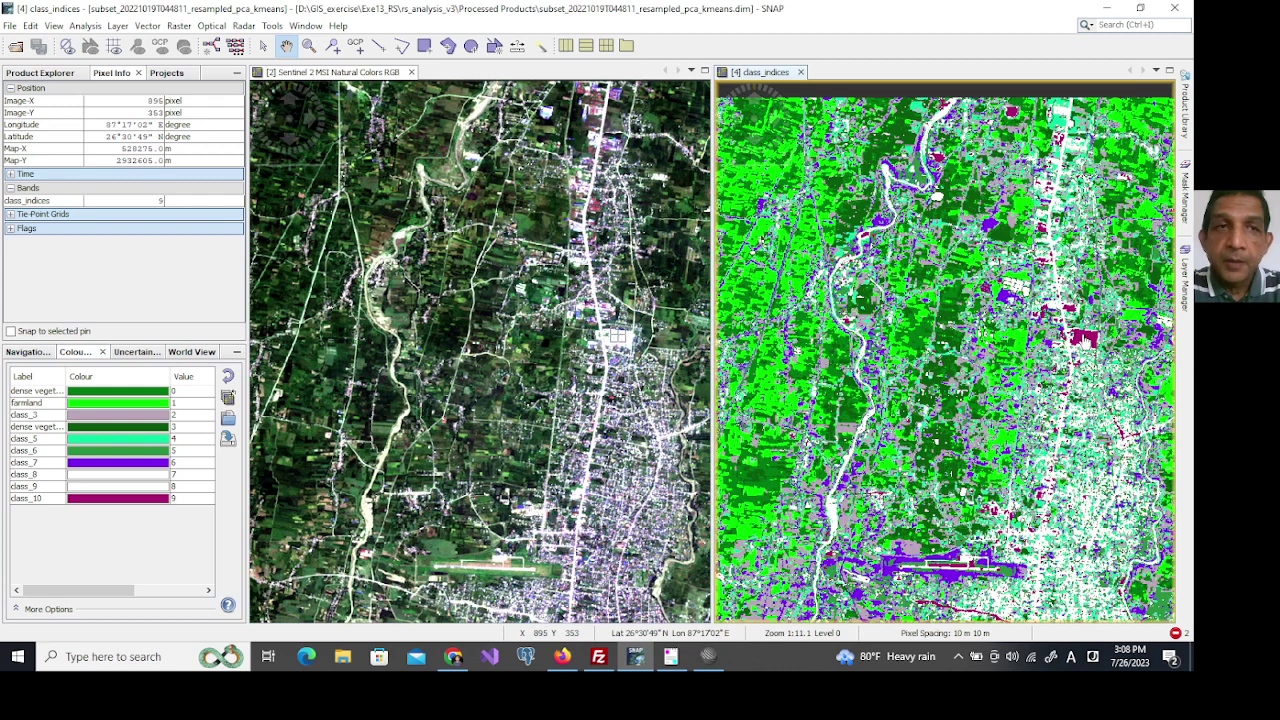
pyautogui.scroll(1, 1083, 342)
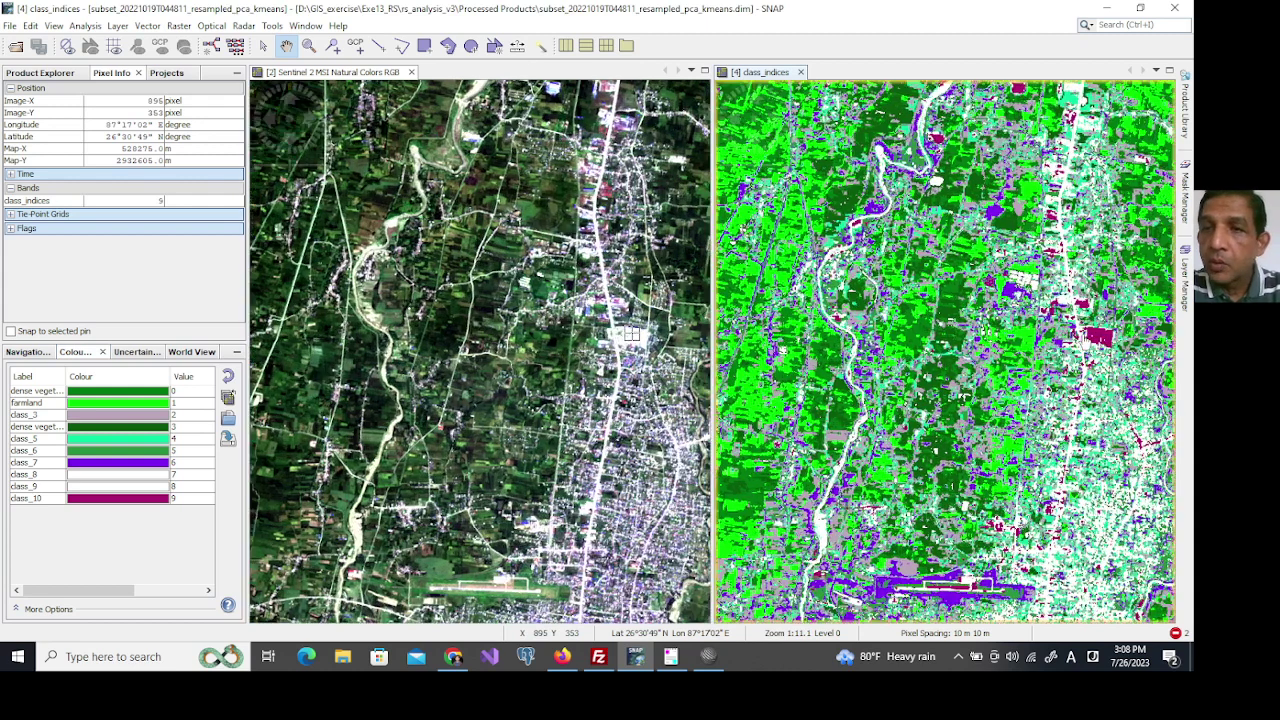
pyautogui.moveTo(1083, 342); pyautogui.dragTo(898, 362)
pyautogui.scroll(5, 900, 359)
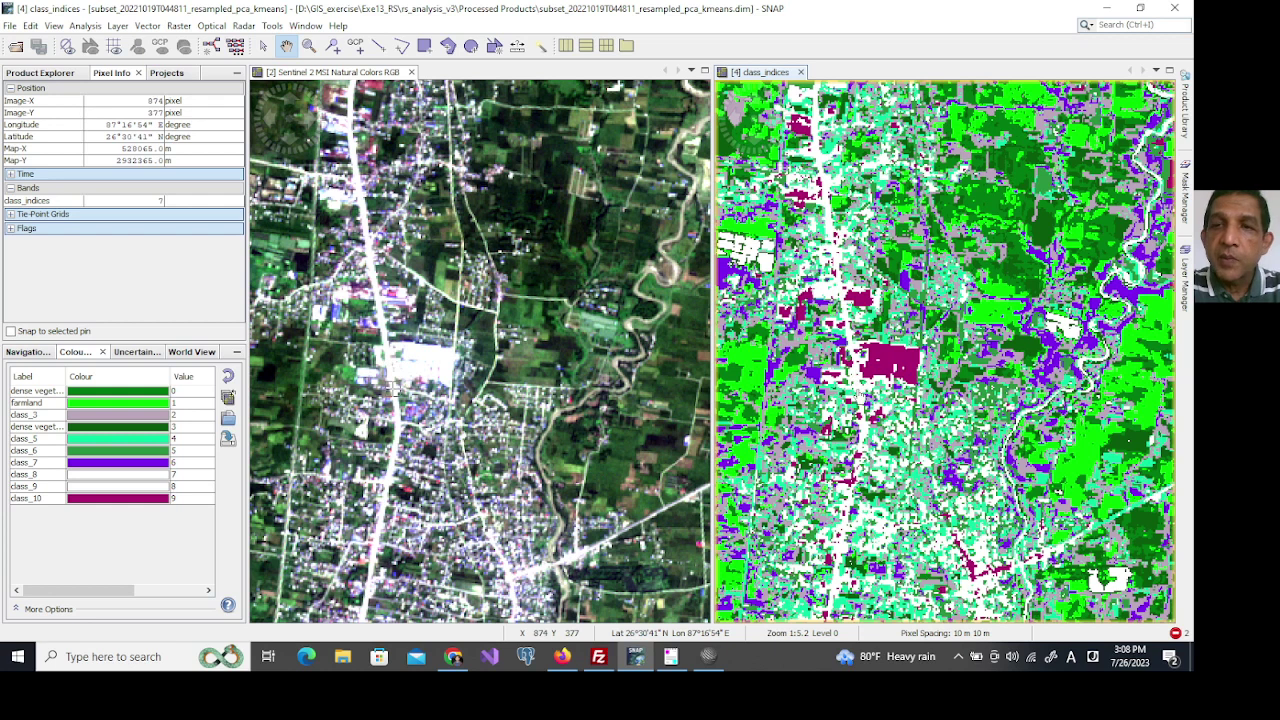
pyautogui.scroll(-3, 860, 385)
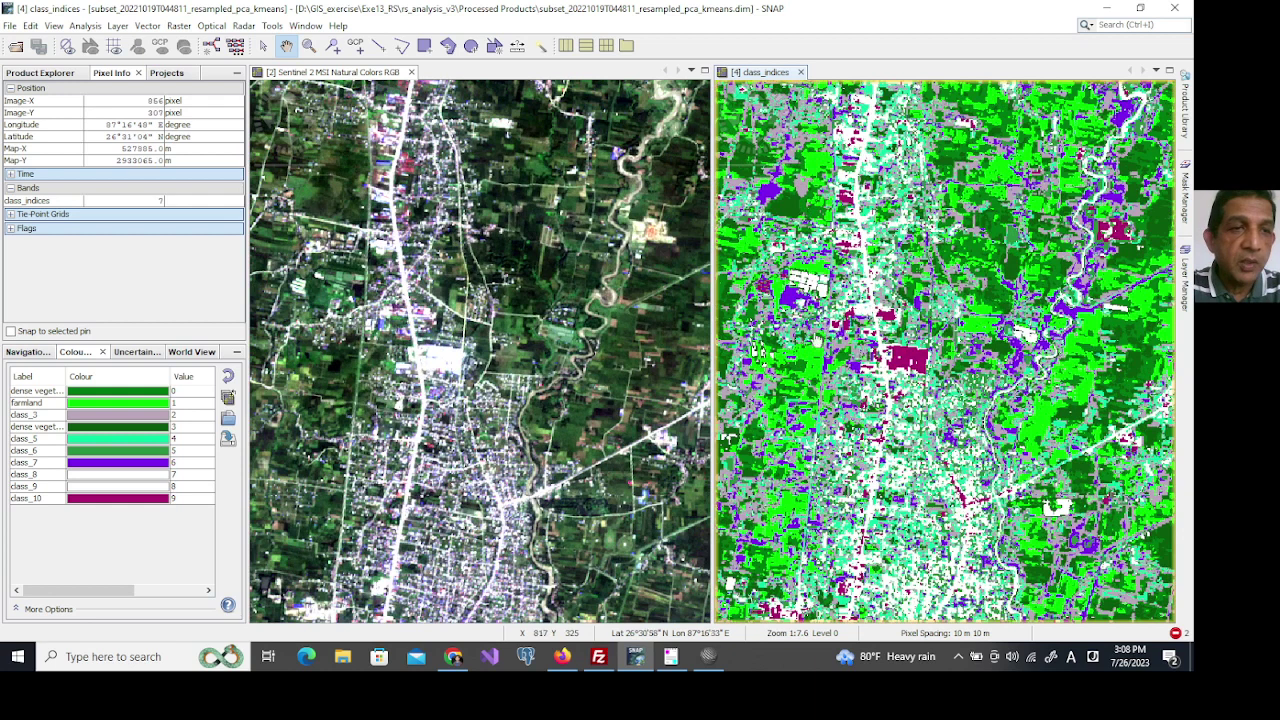
pyautogui.click(124, 478)
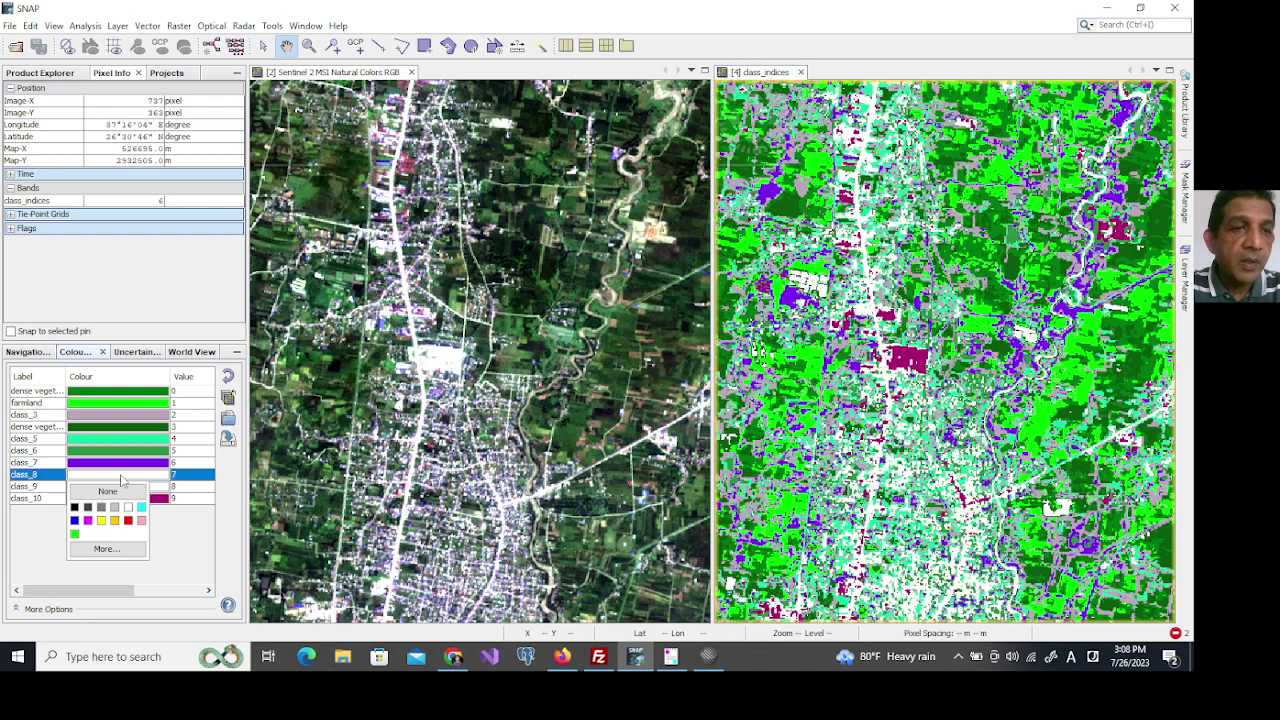
pyautogui.click(101, 507)
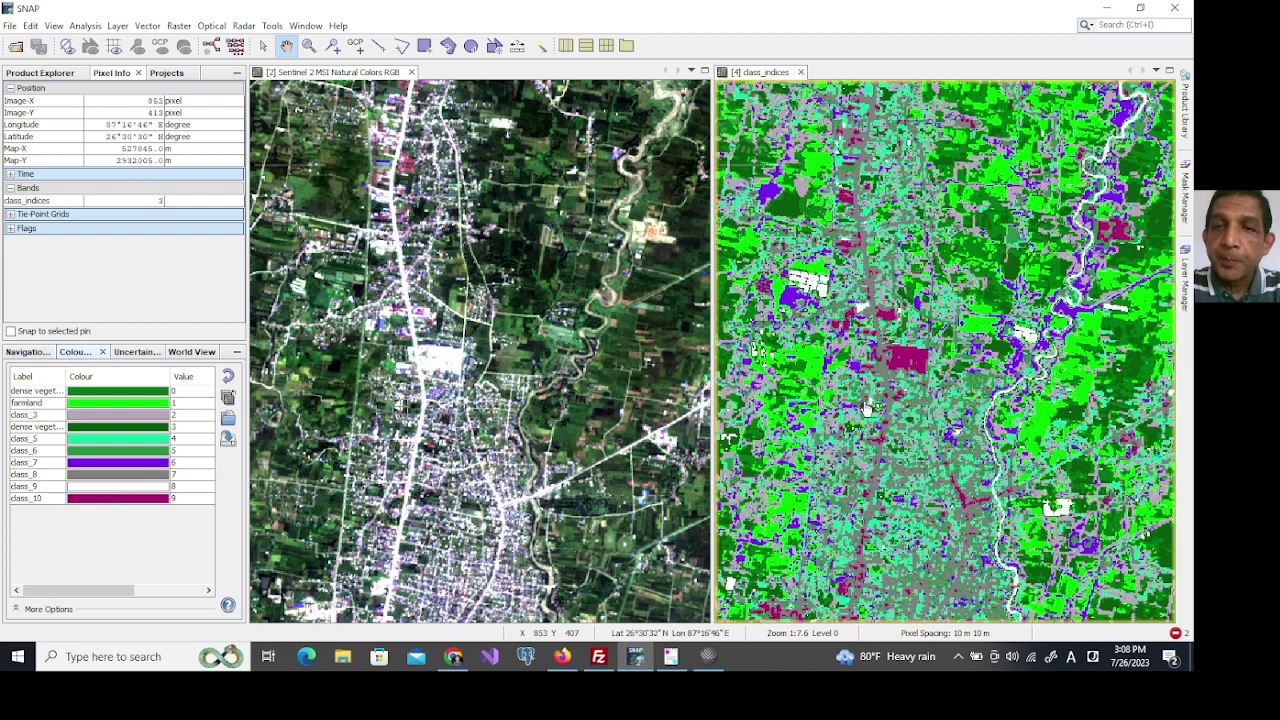
pyautogui.scroll(-4, 865, 385)
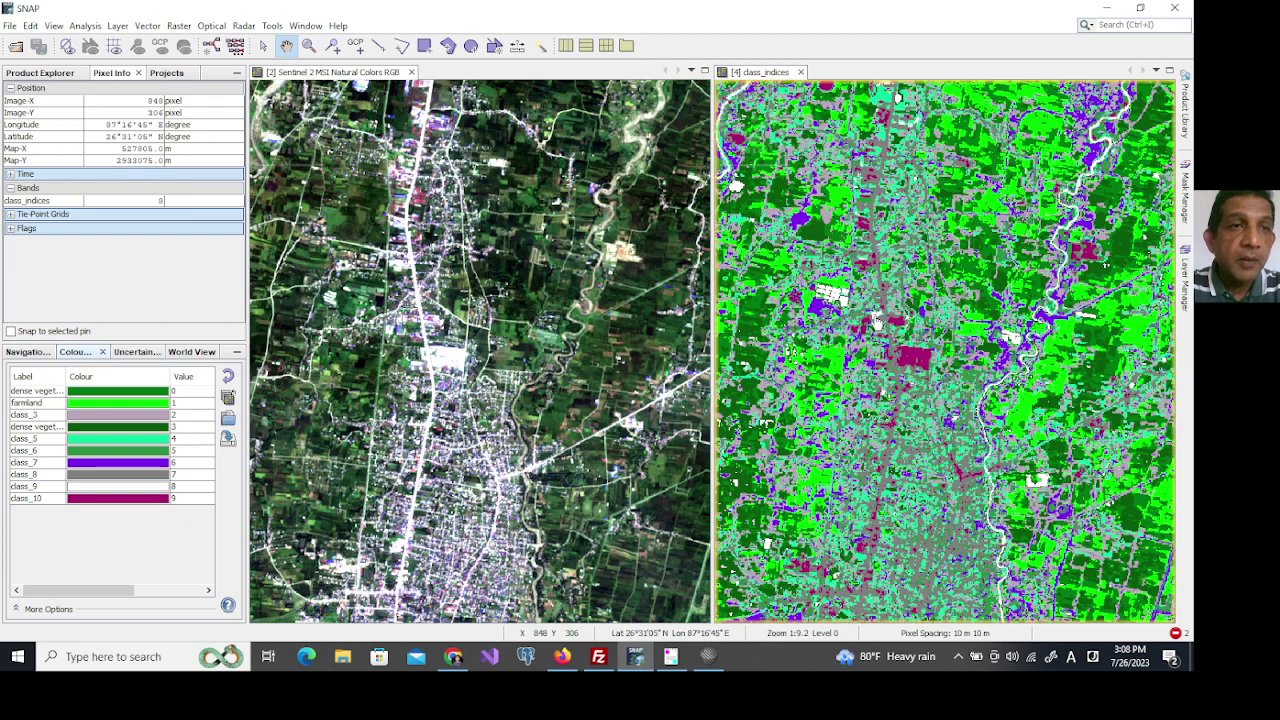
pyautogui.scroll(1, 876, 320)
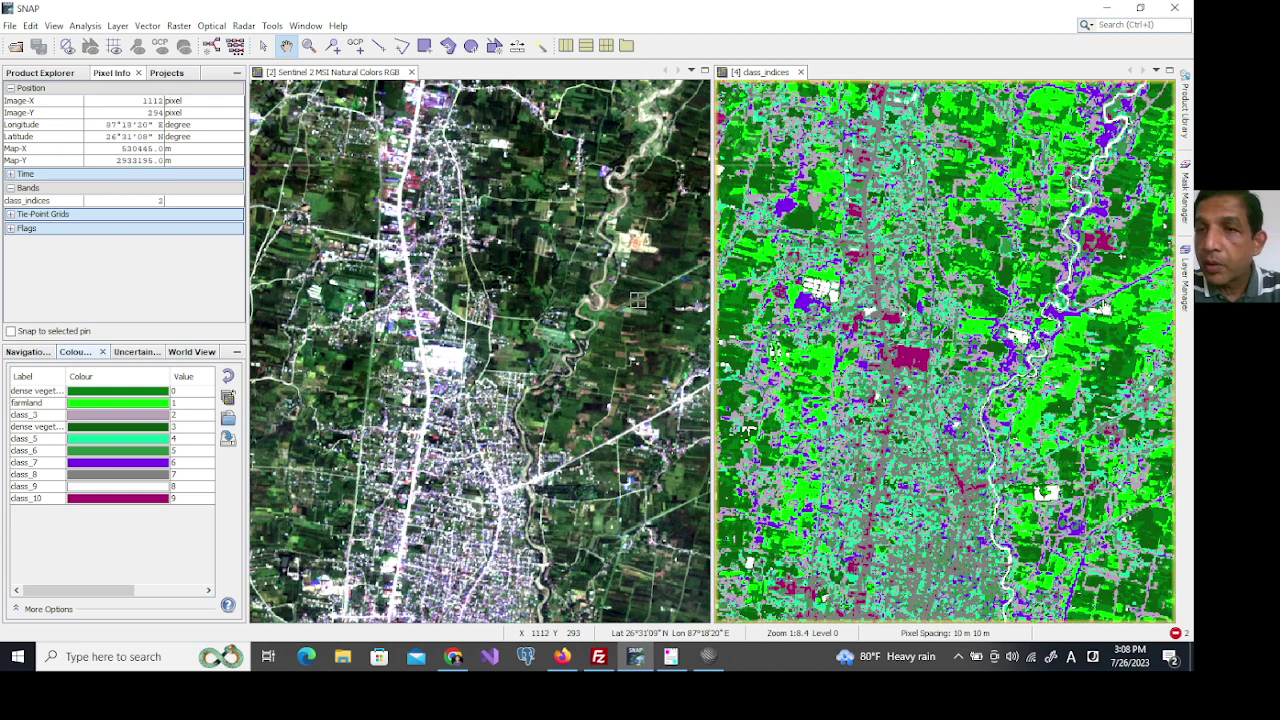
pyautogui.scroll(3, 1097, 302)
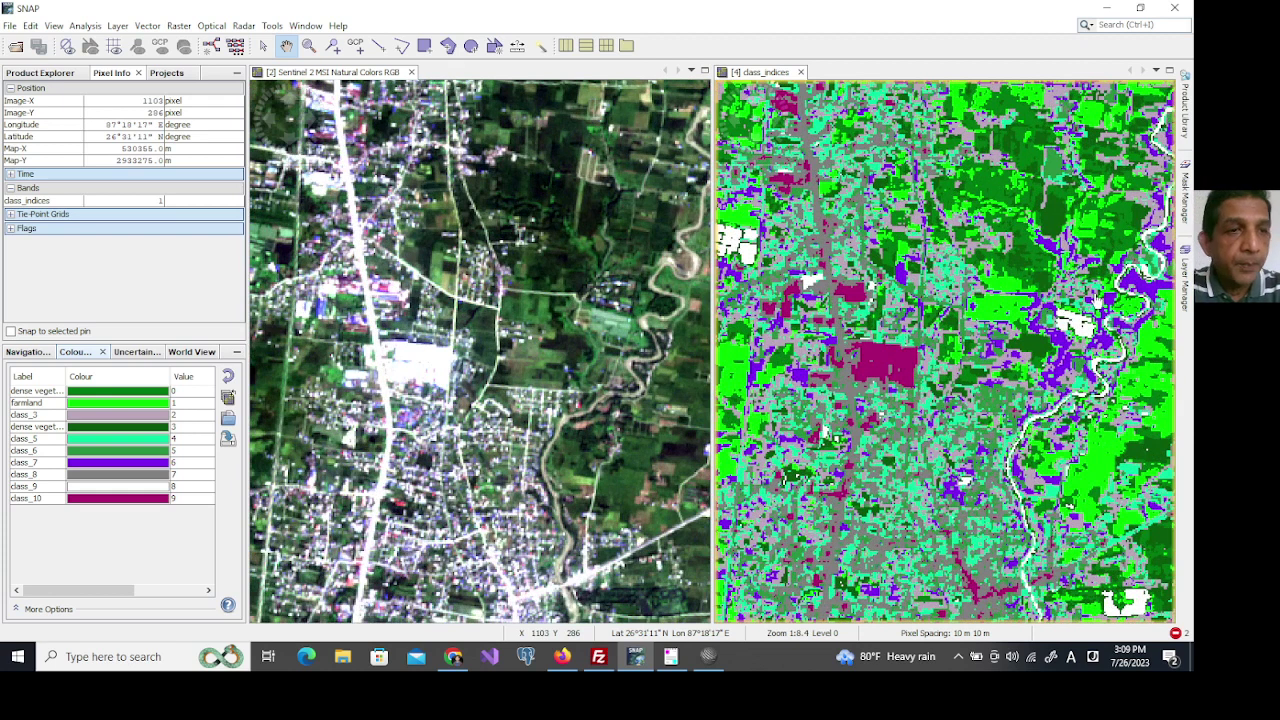
# Rename class_8 as "road".
pyautogui.click(43, 478)
pyautogui.click(40, 474)
pyautogui.doubleClick(36, 474)
pyautogui.press('BackSpace')
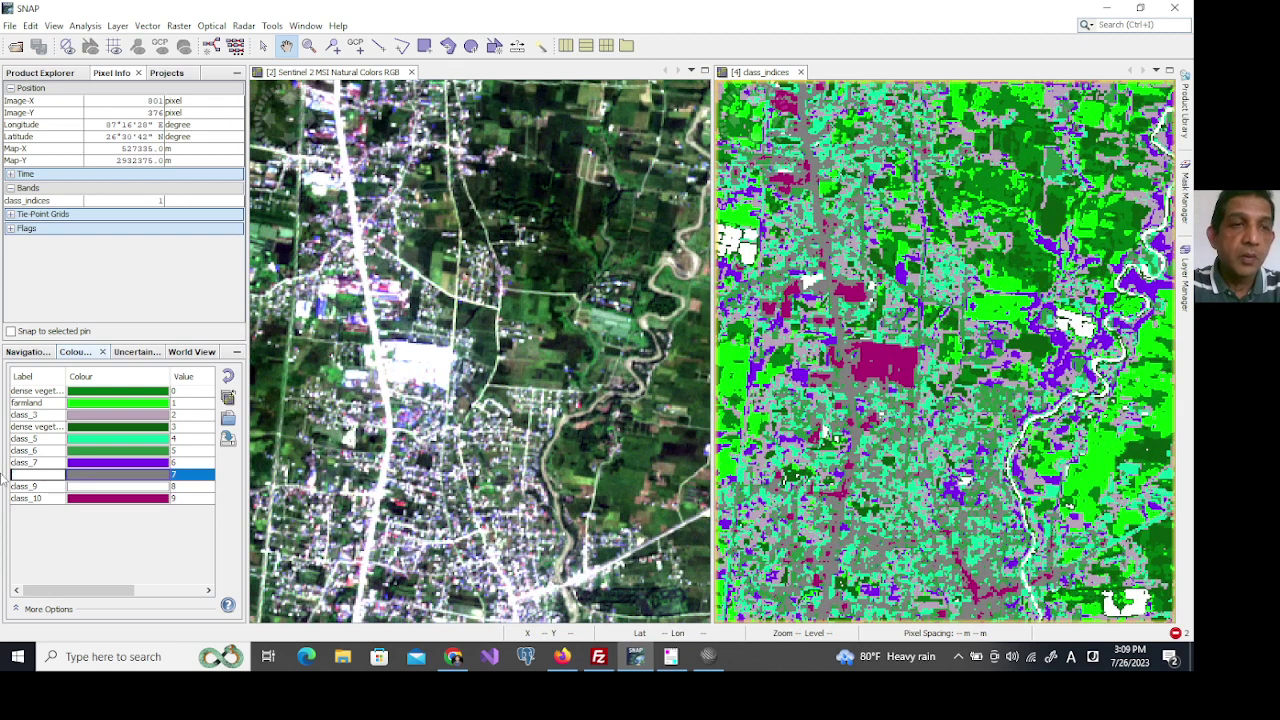
pyautogui.press('Return')
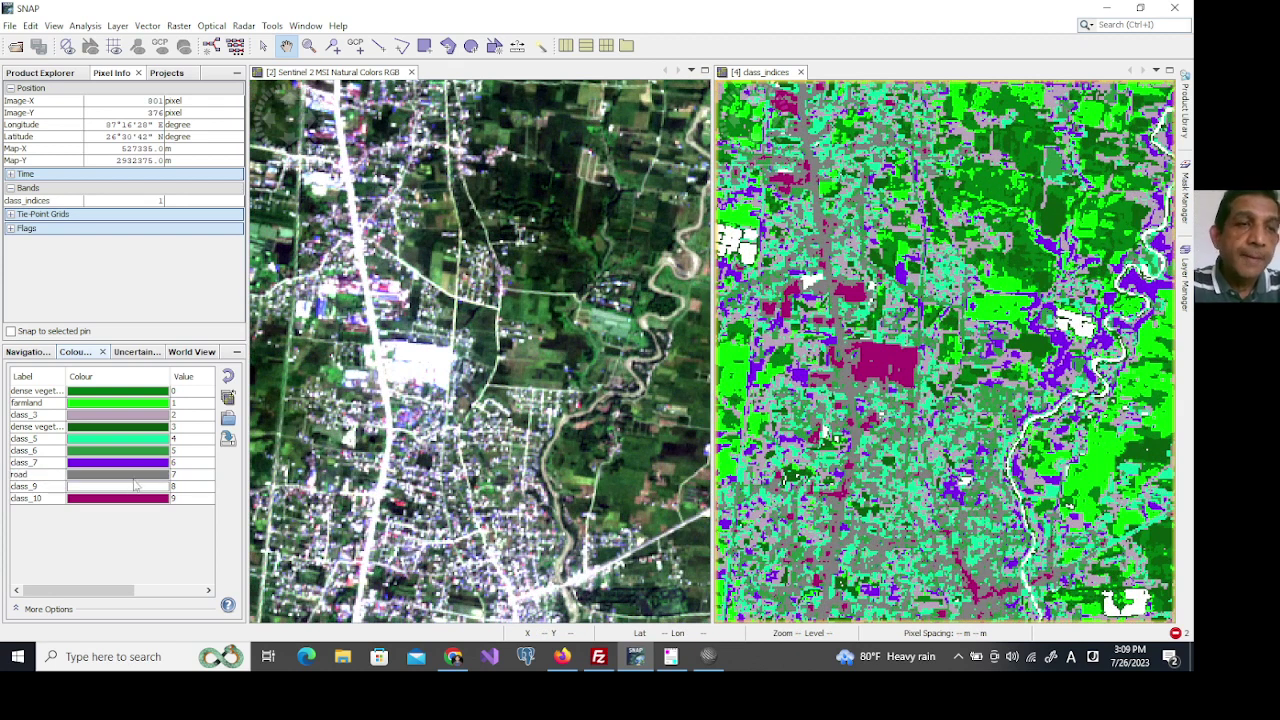
# Examine the fully labelled classification beside the natural-colour image, from the rural fields out to the whole scene.
pyautogui.moveTo(635, 351); pyautogui.dragTo(433, 495)
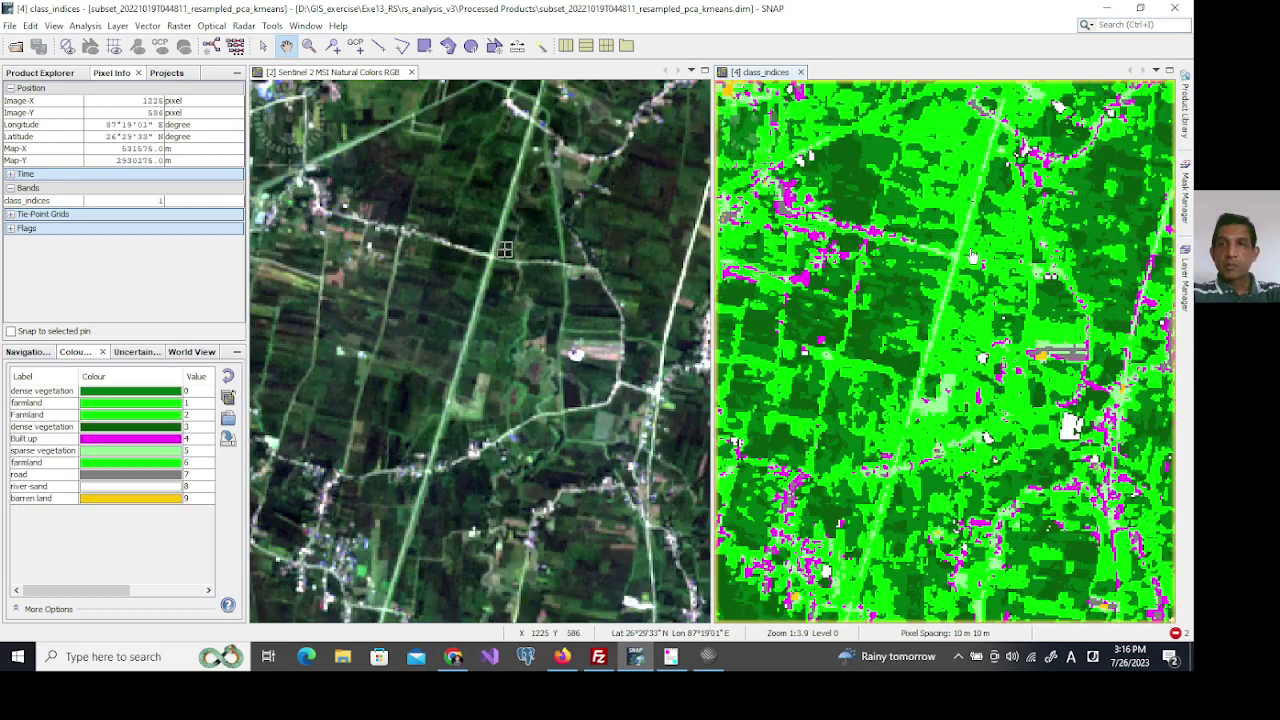
pyautogui.scroll(-6, 972, 257)
pyautogui.scroll(-6, 972, 257)
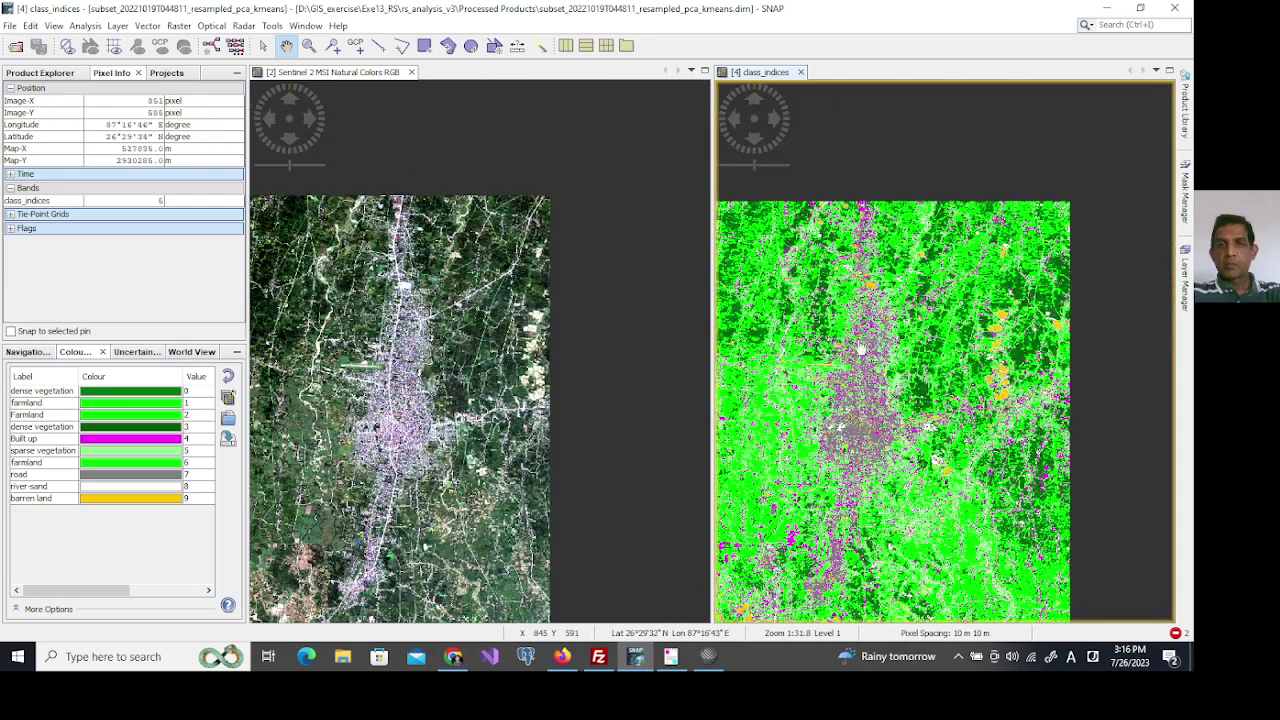
pyautogui.scroll(1, 871, 339)
pyautogui.moveTo(882, 291); pyautogui.dragTo(976, 228)
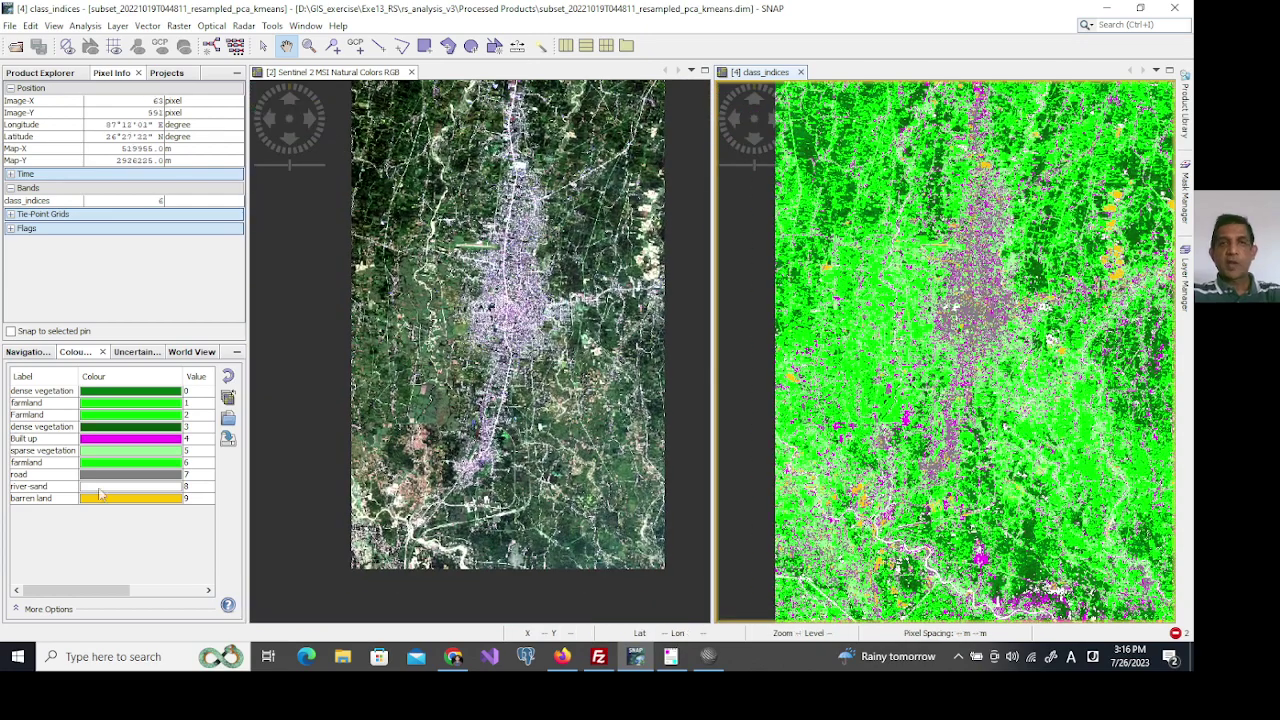
pyautogui.scroll(1, 1109, 456)
pyautogui.scroll(-1, 1109, 456)
pyautogui.click(529, 396)
pyautogui.scroll(-2, 529, 396)
pyautogui.moveTo(529, 396); pyautogui.dragTo(516, 393)
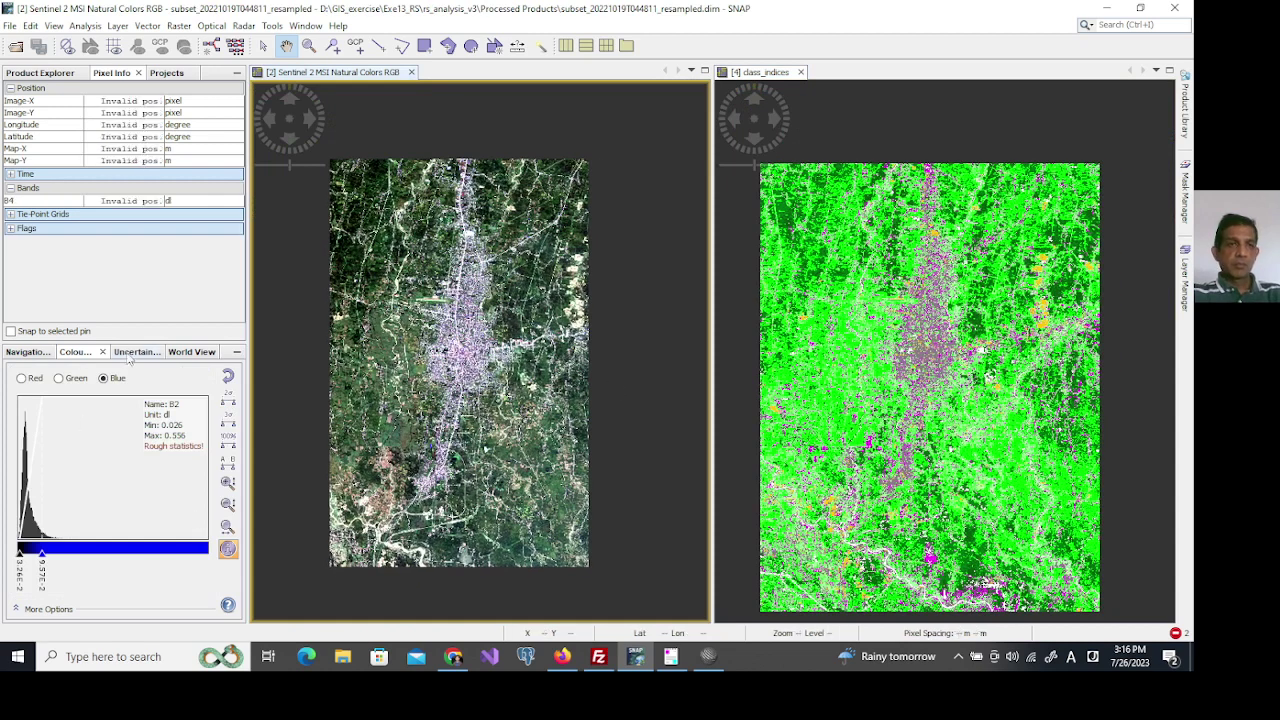
# Show the navigation overview for the natural-colour image and compare the town centre in both views.
pyautogui.click(26, 352)
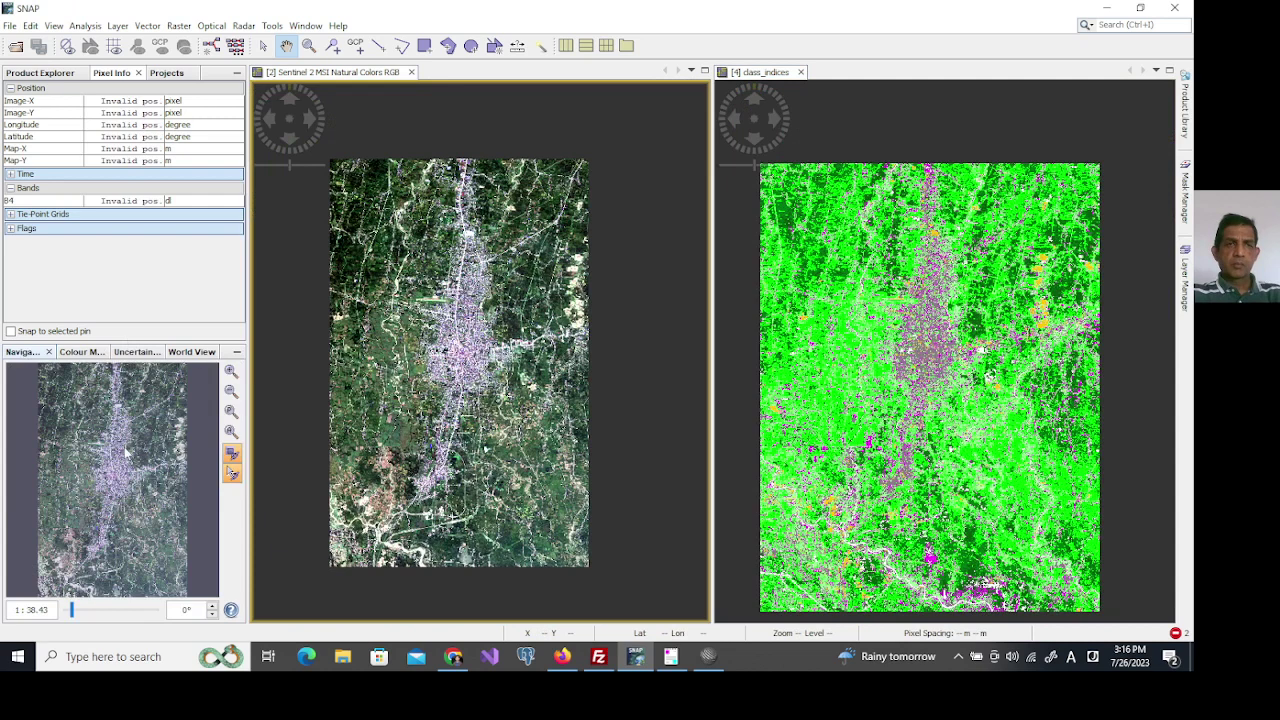
pyautogui.click(424, 347)
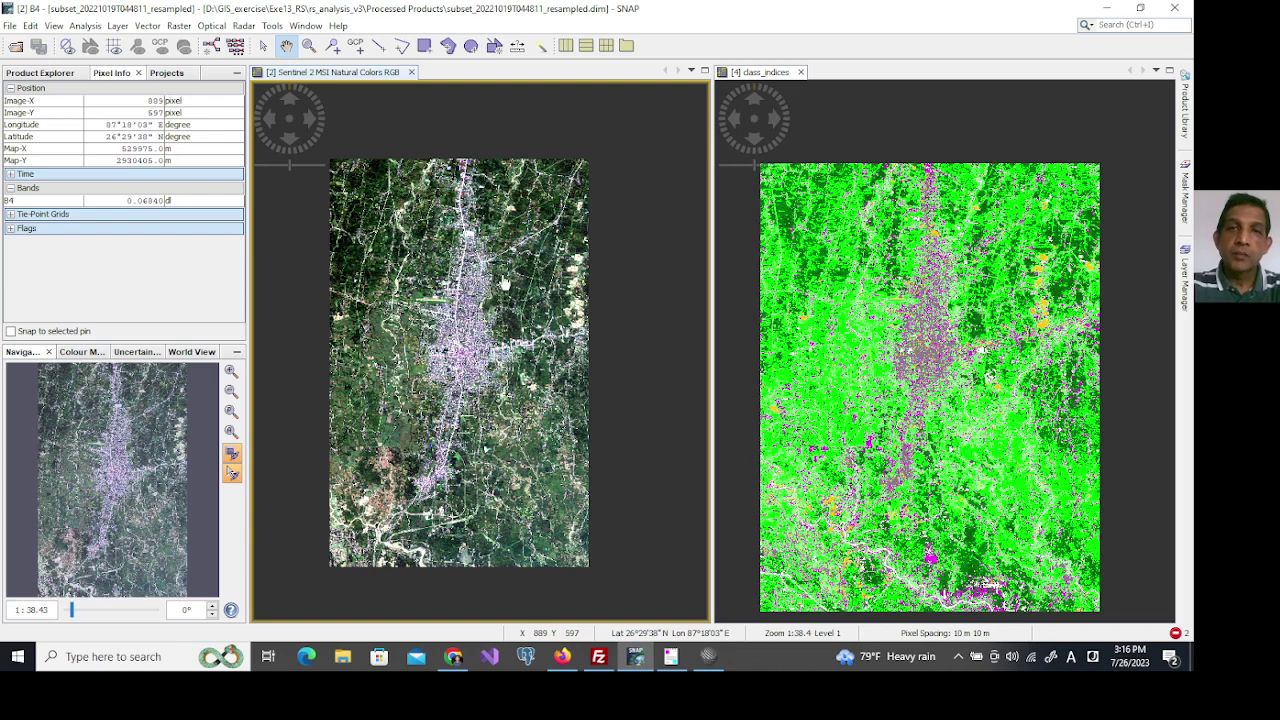
pyautogui.scroll(5, 503, 366)
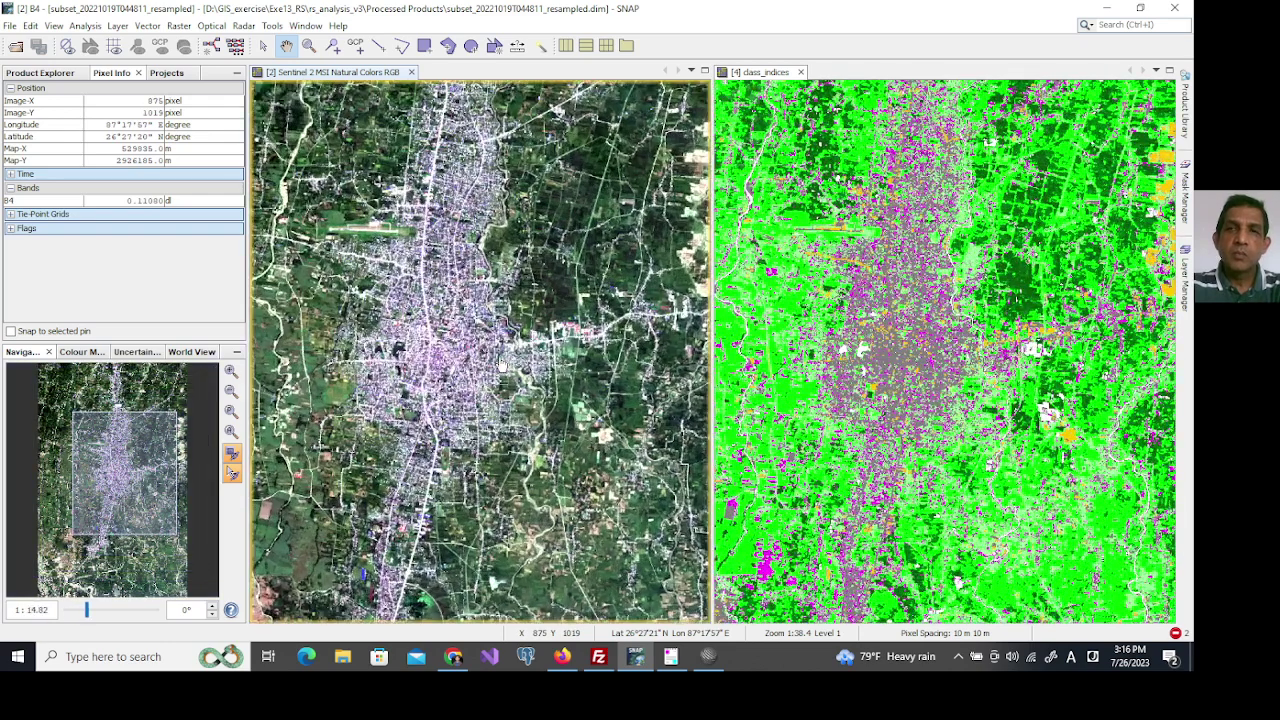
pyautogui.scroll(-5, 503, 367)
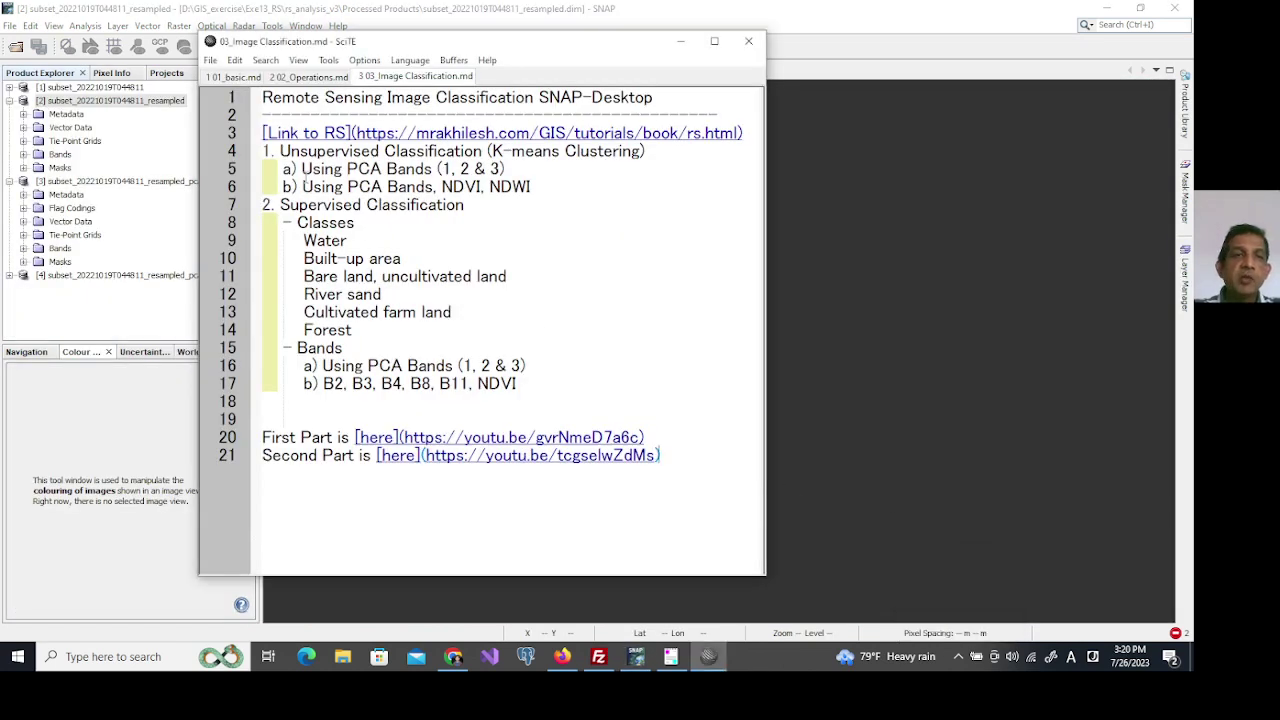
# Review the PCA, NDVI and NDWI band set in the SciTE classification notes and the matching steps in the browser's GIS tutorial.
pyautogui.moveTo(302, 187); pyautogui.dragTo(530, 187)
pyautogui.moveTo(443, 47); pyautogui.dragTo(595, 63)
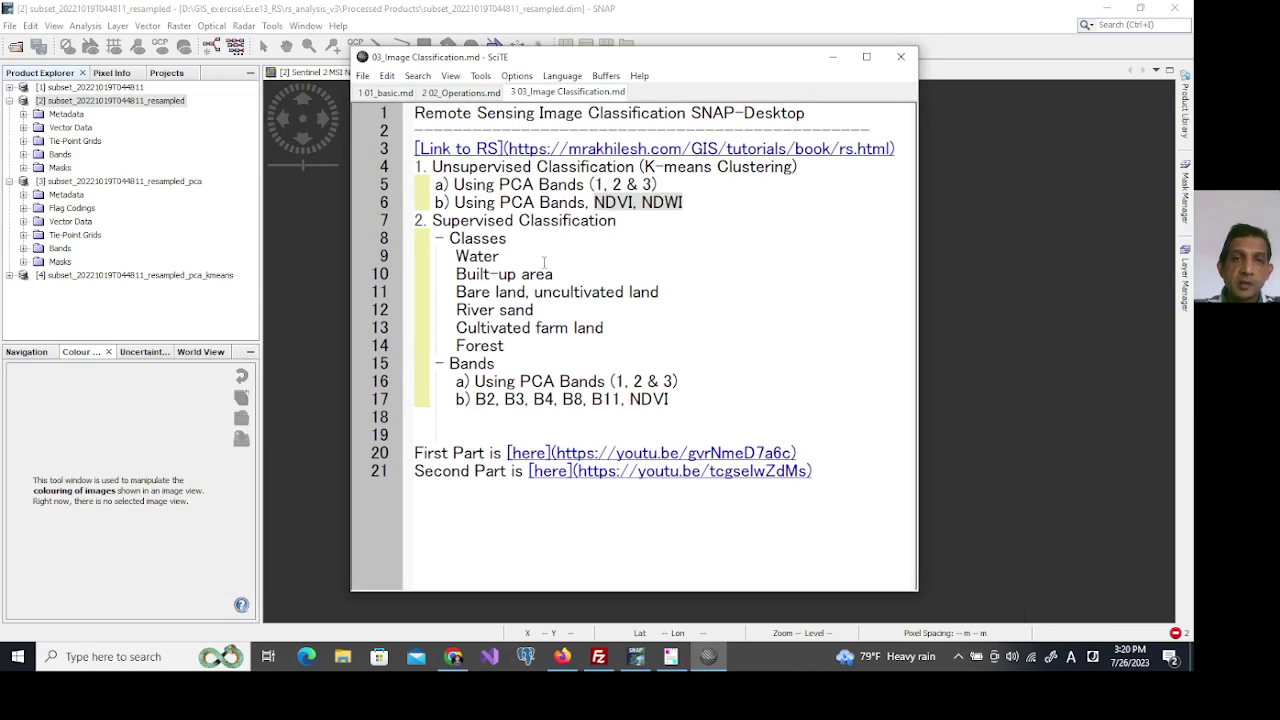
pyautogui.moveTo(454, 656)
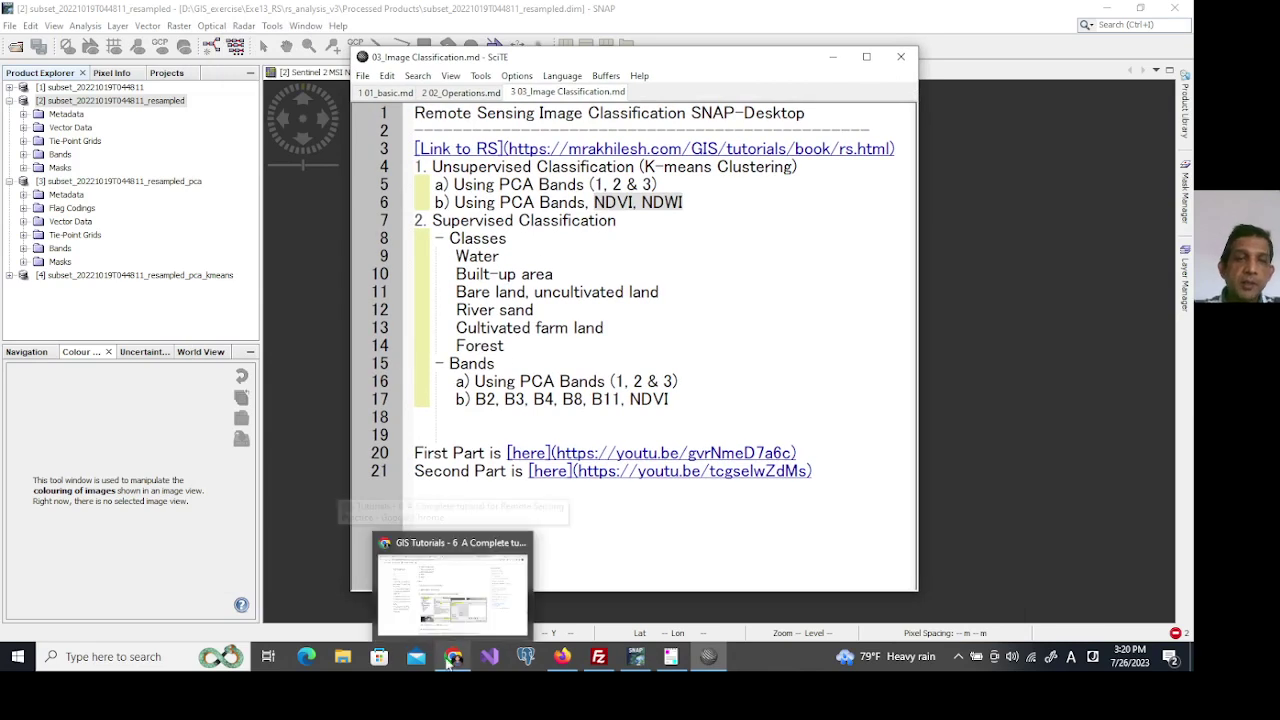
pyautogui.click(456, 582)
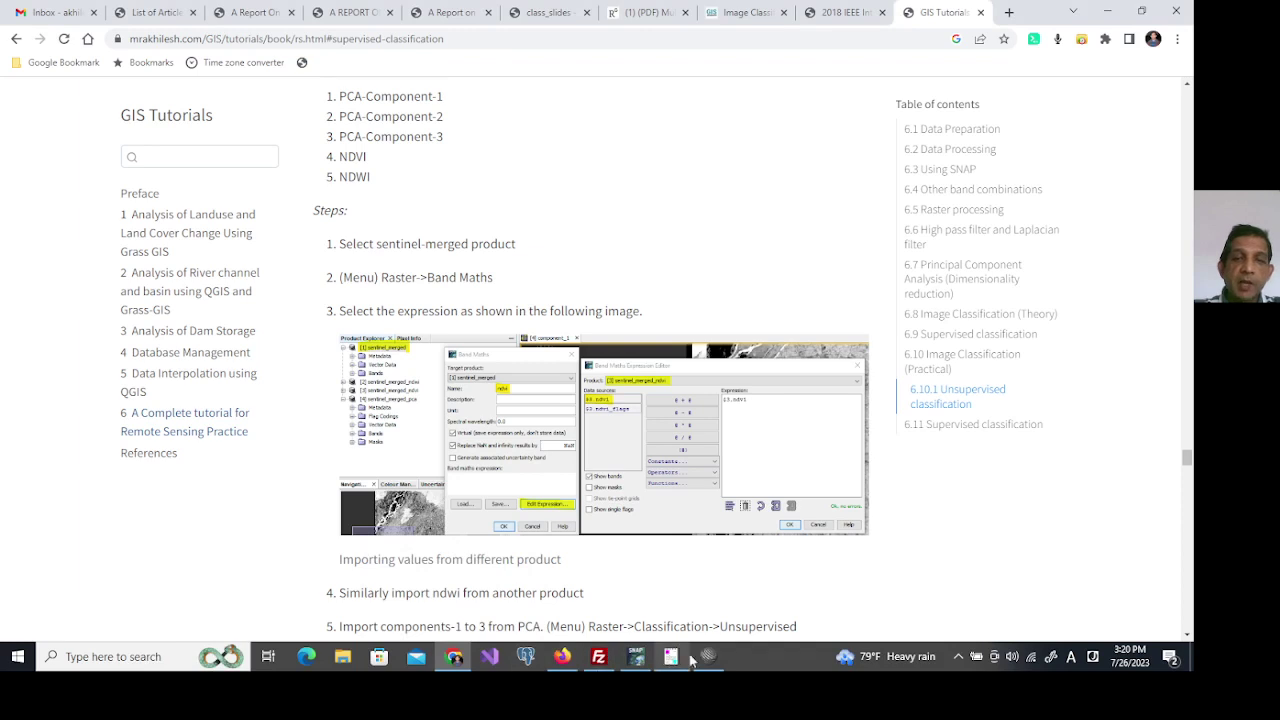
# Switch to SNAP, open the product subset_20221019T044811_ndvi.dim and save the modified K-means product.
pyautogui.click(638, 658)
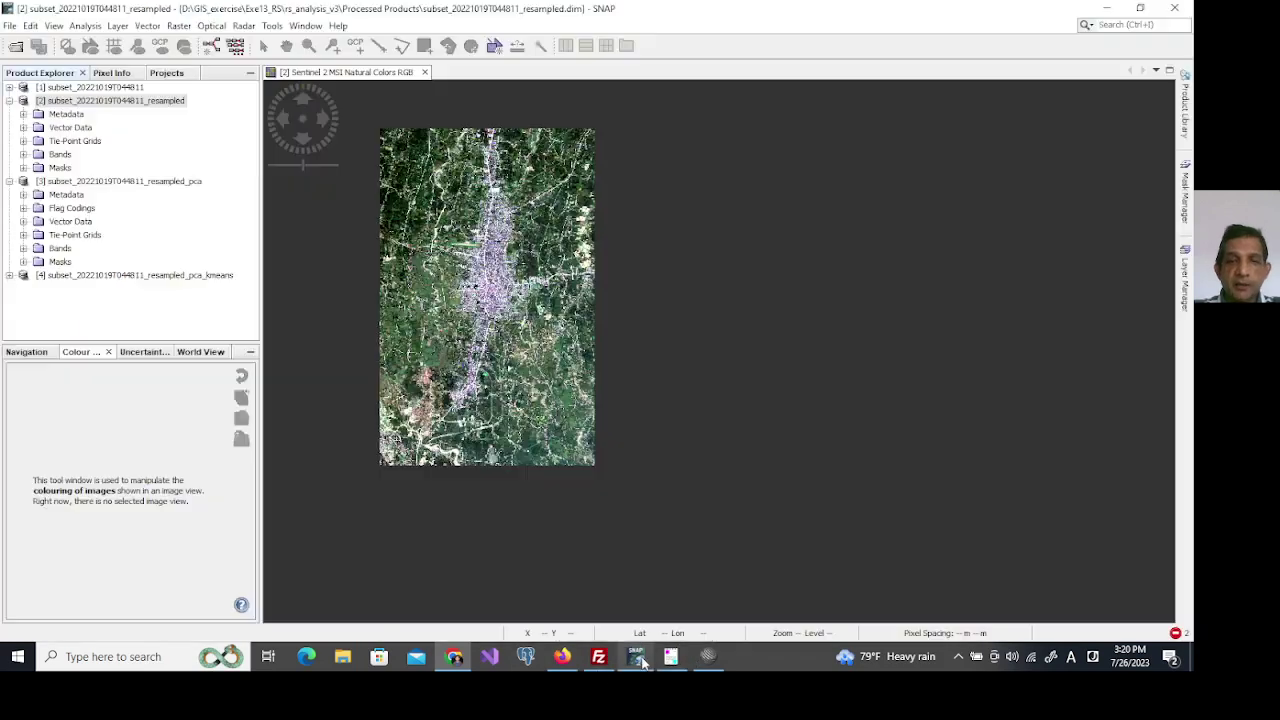
pyautogui.click(147, 183)
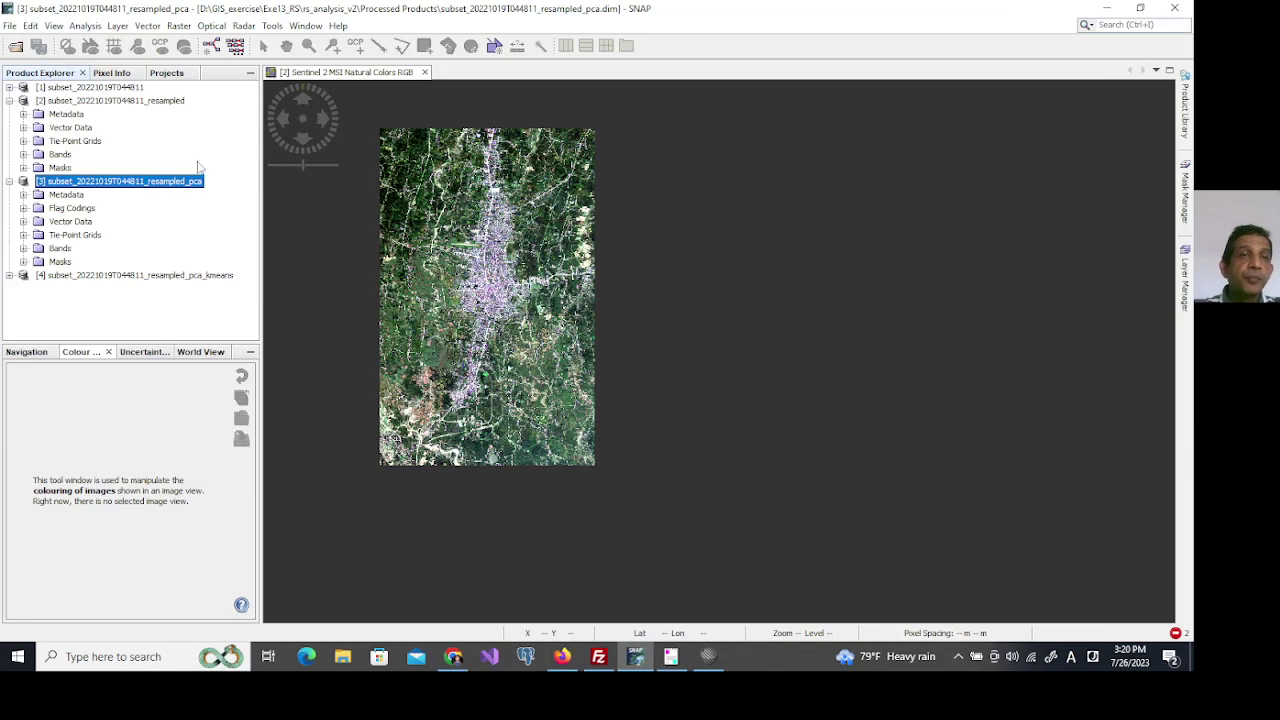
pyautogui.click(168, 104)
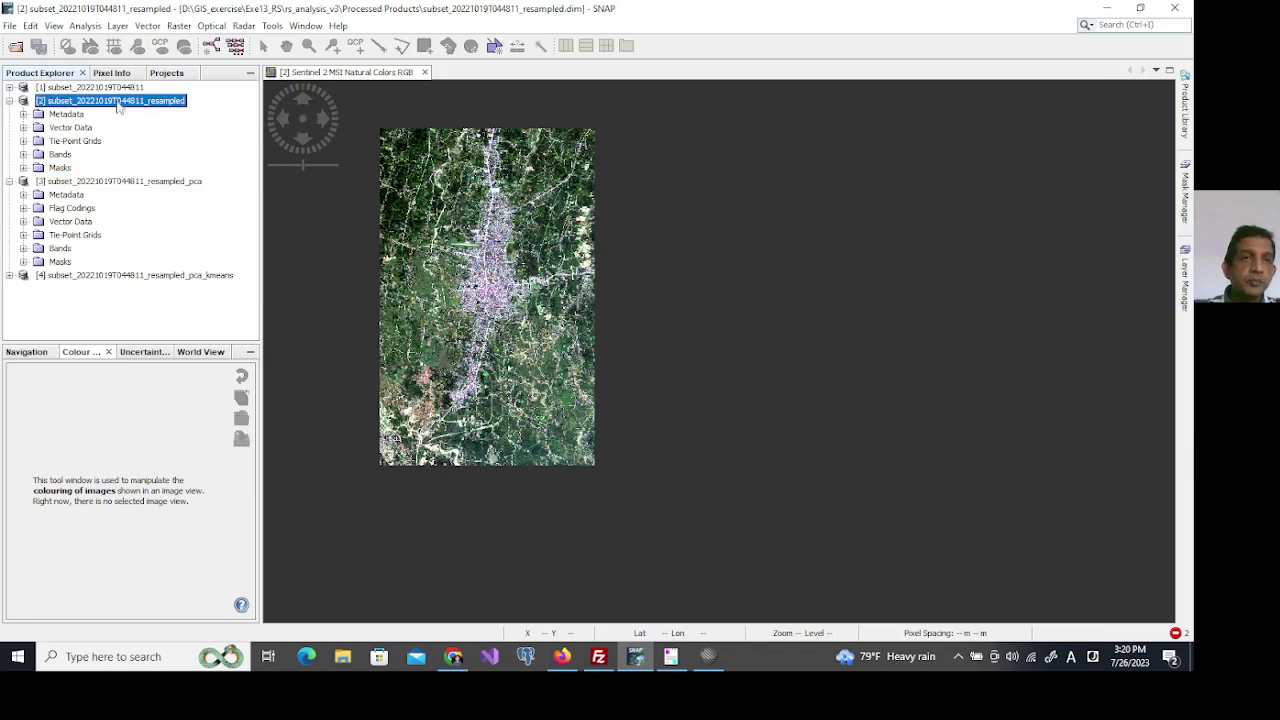
pyautogui.click(179, 183)
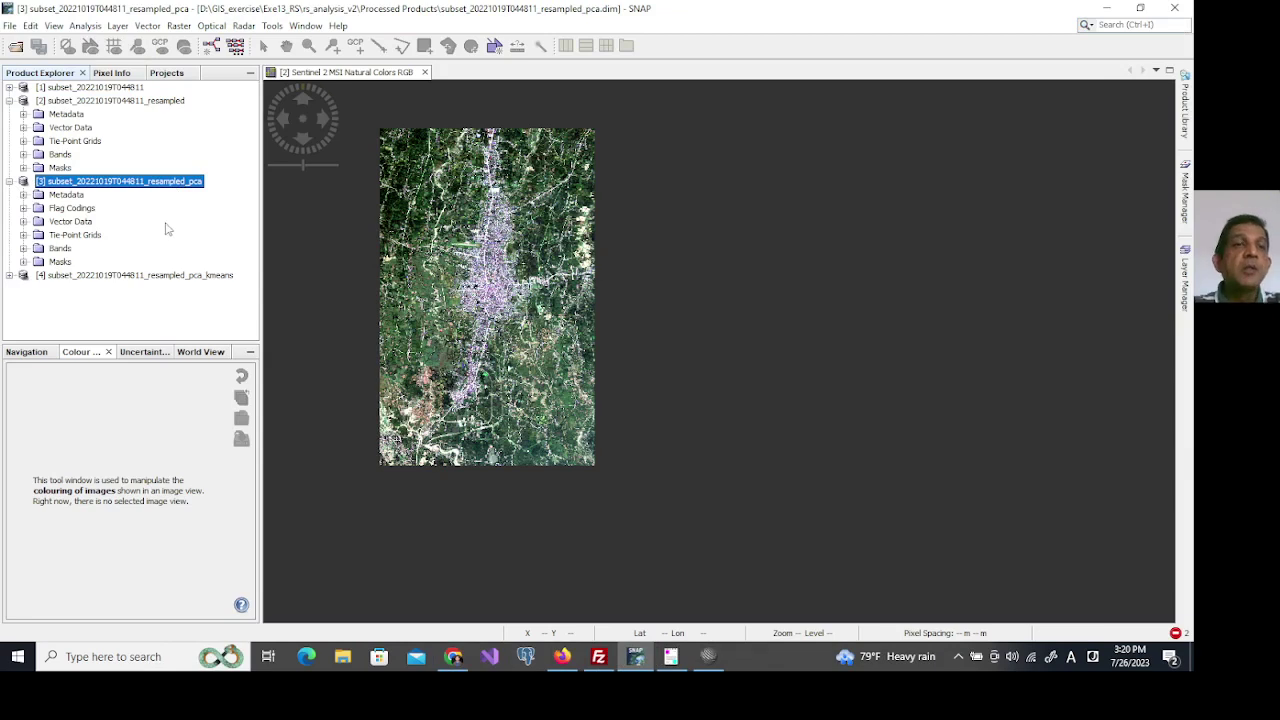
pyautogui.click(326, 648)
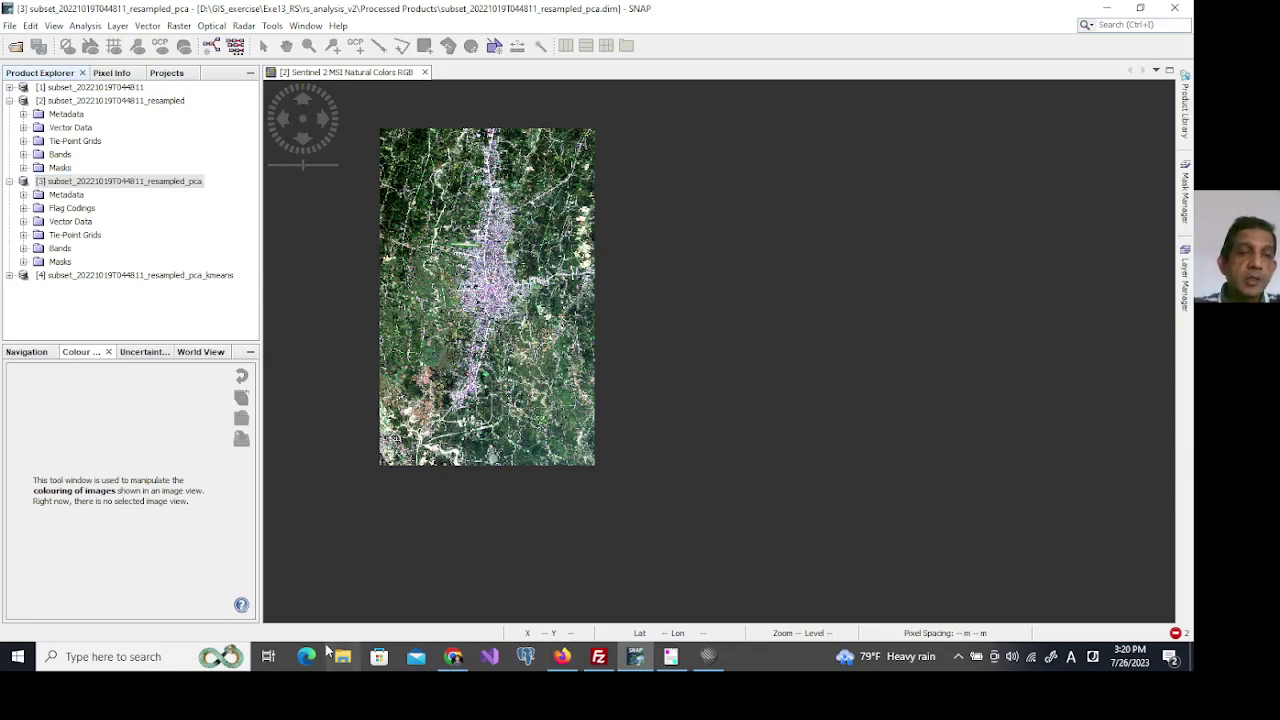
pyautogui.click(16, 46)
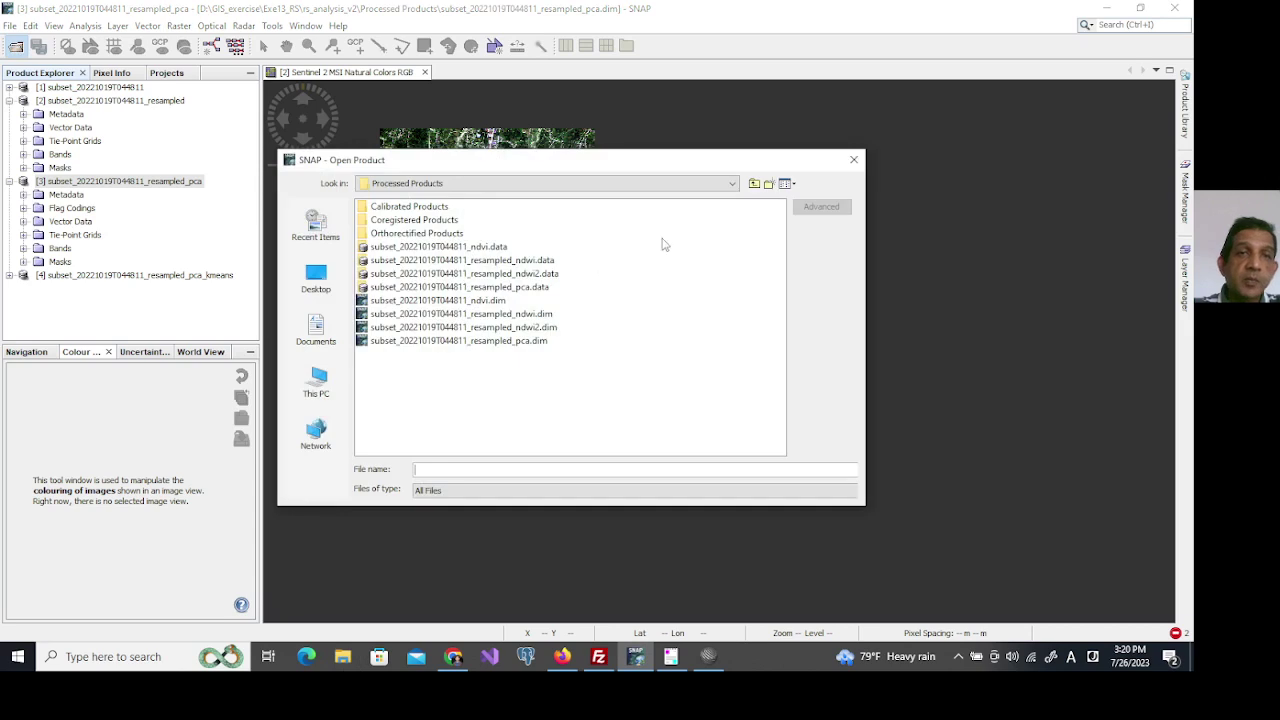
pyautogui.click(484, 249)
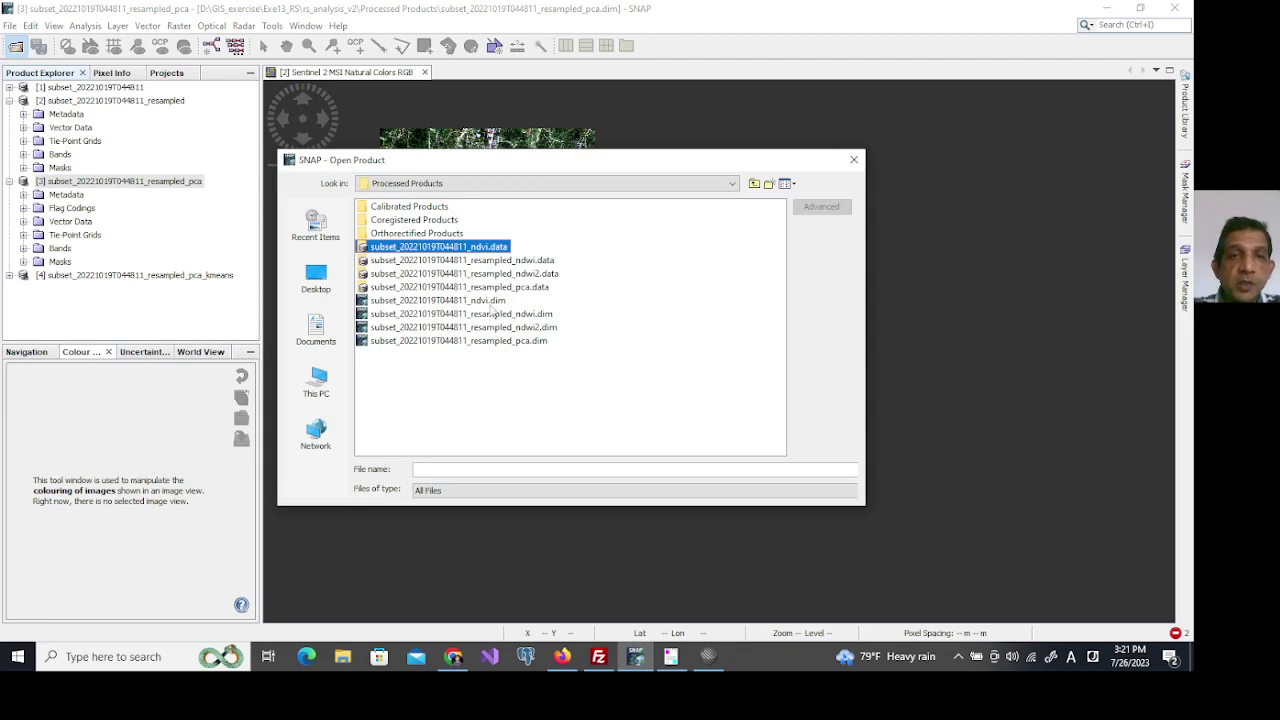
pyautogui.click(540, 300)
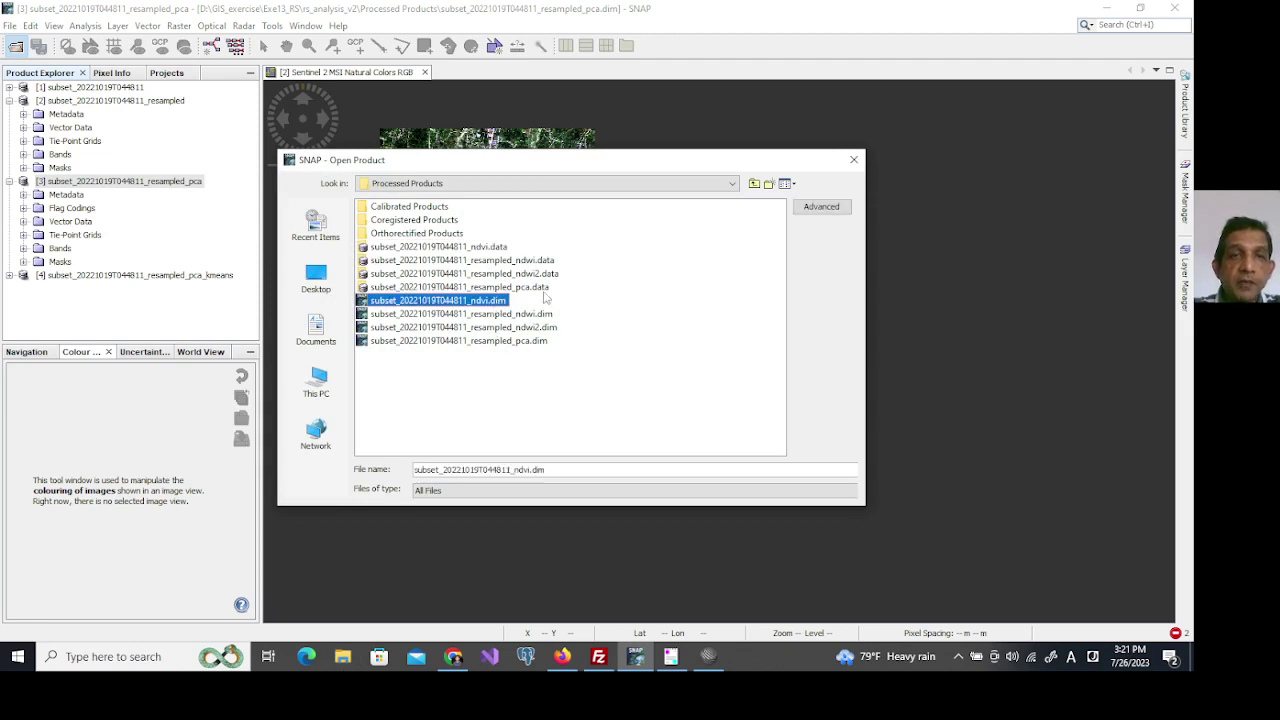
pyautogui.doubleClick(367, 300)
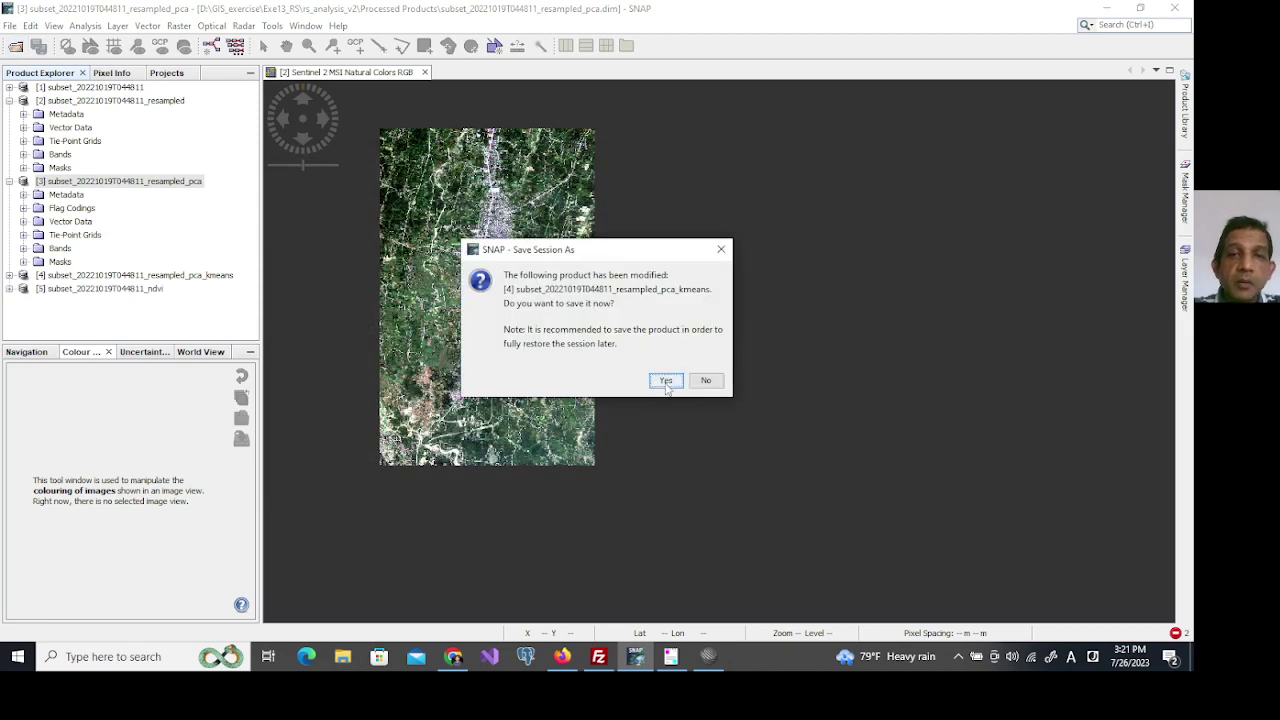
pyautogui.click(666, 381)
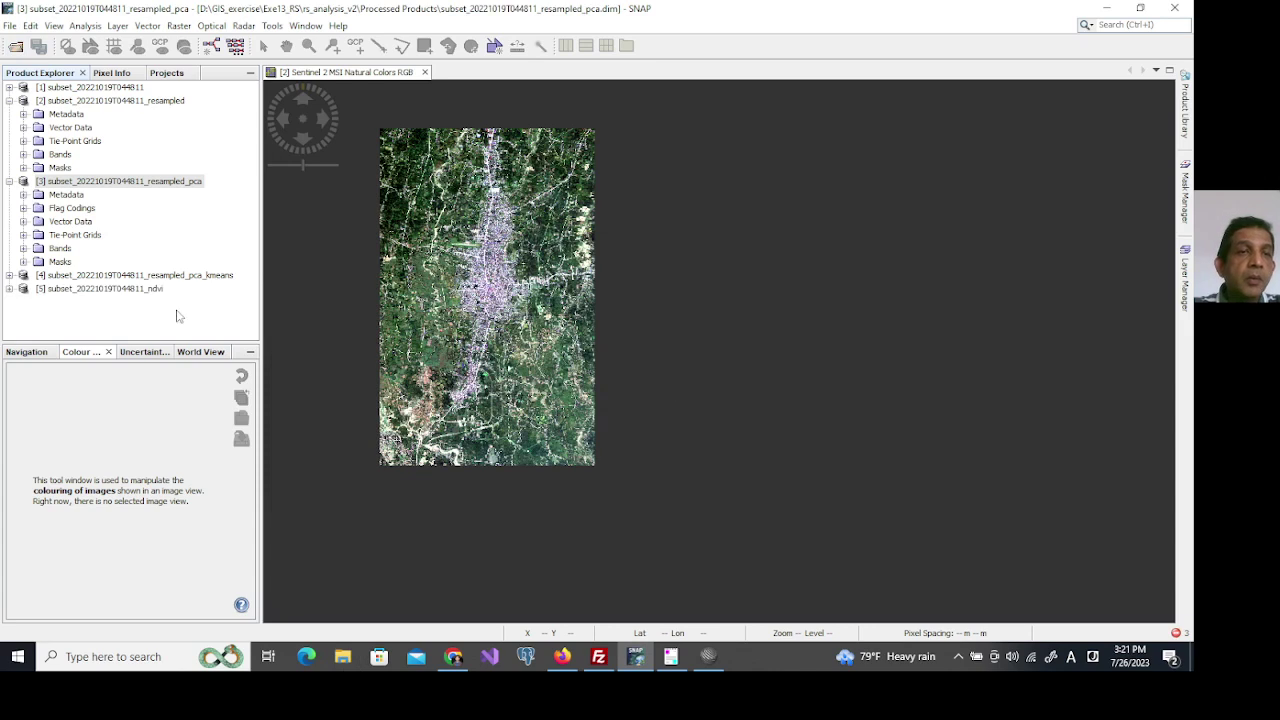
# Select the subset_20221019T044811_resampled_pca product as the one to extend and list its bands.
pyautogui.click(154, 292)
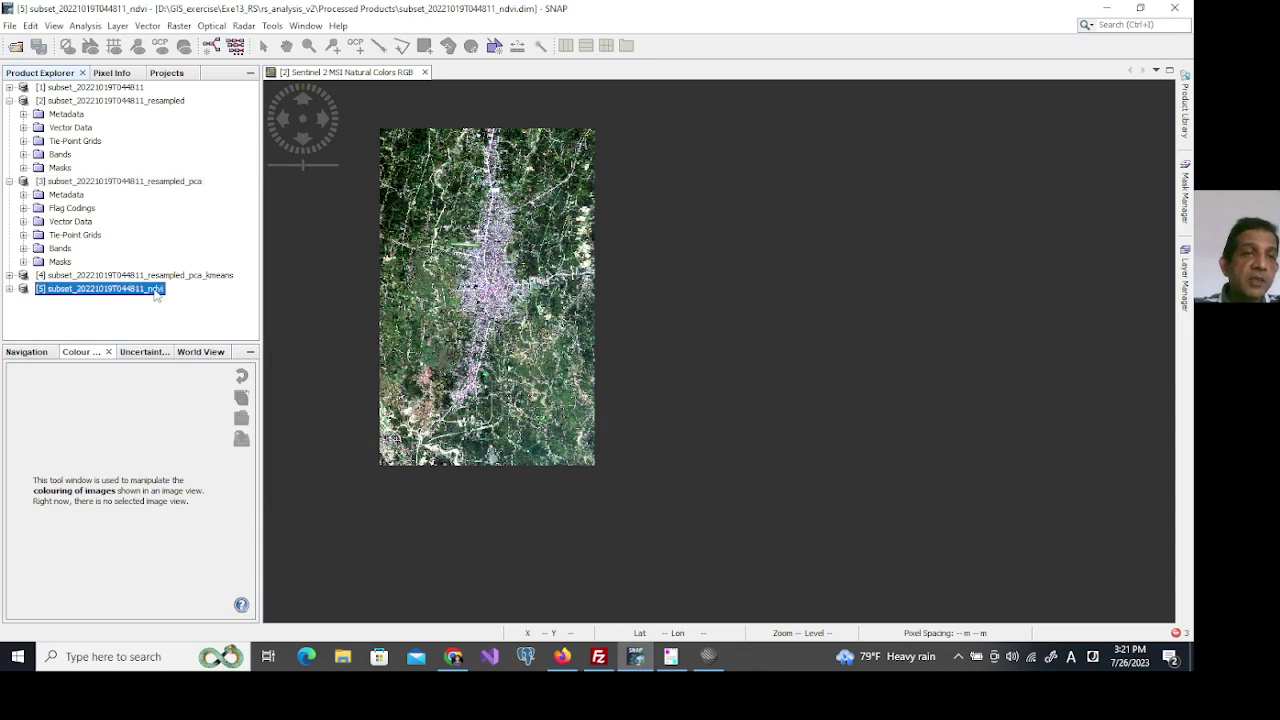
pyautogui.click(114, 182)
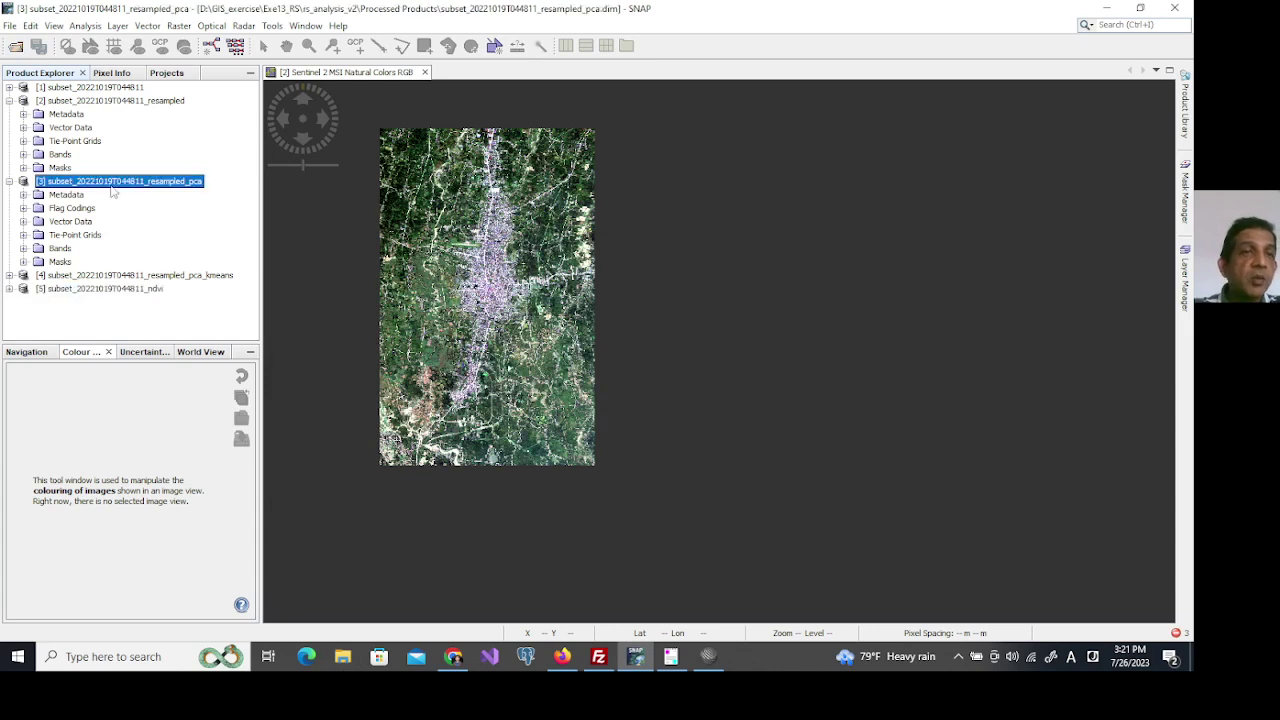
pyautogui.click(24, 249)
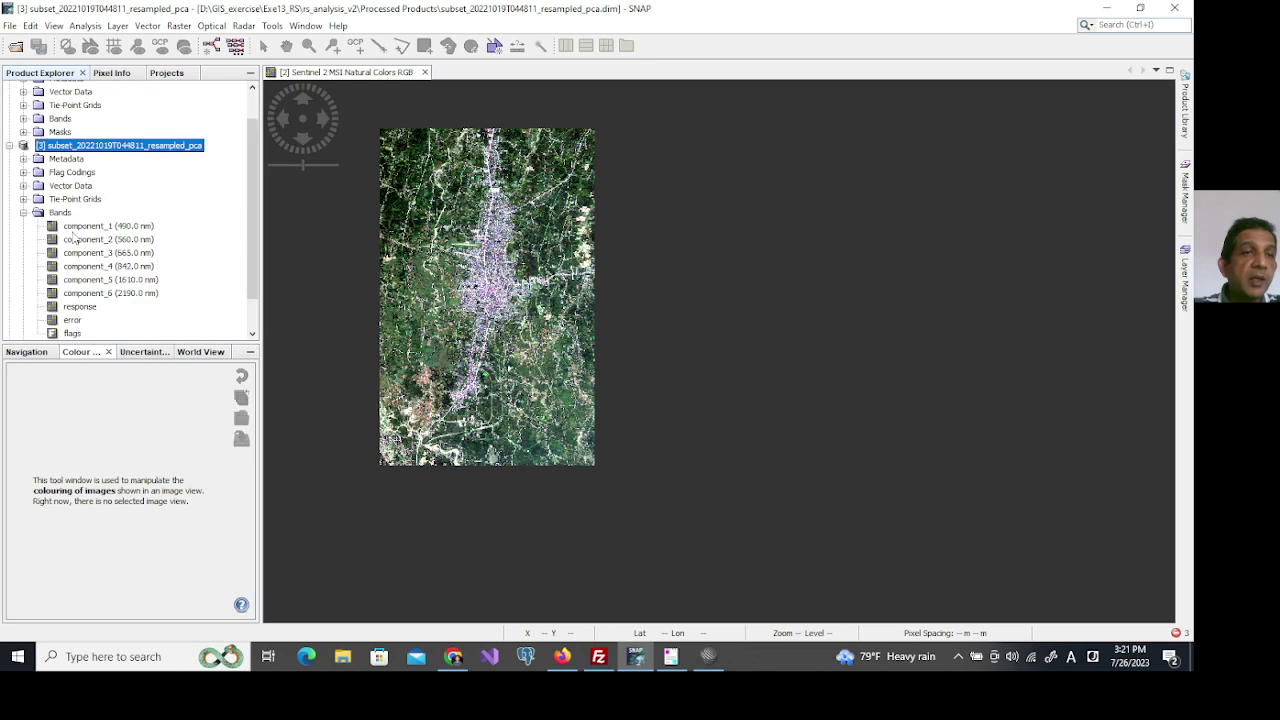
pyautogui.click(24, 213)
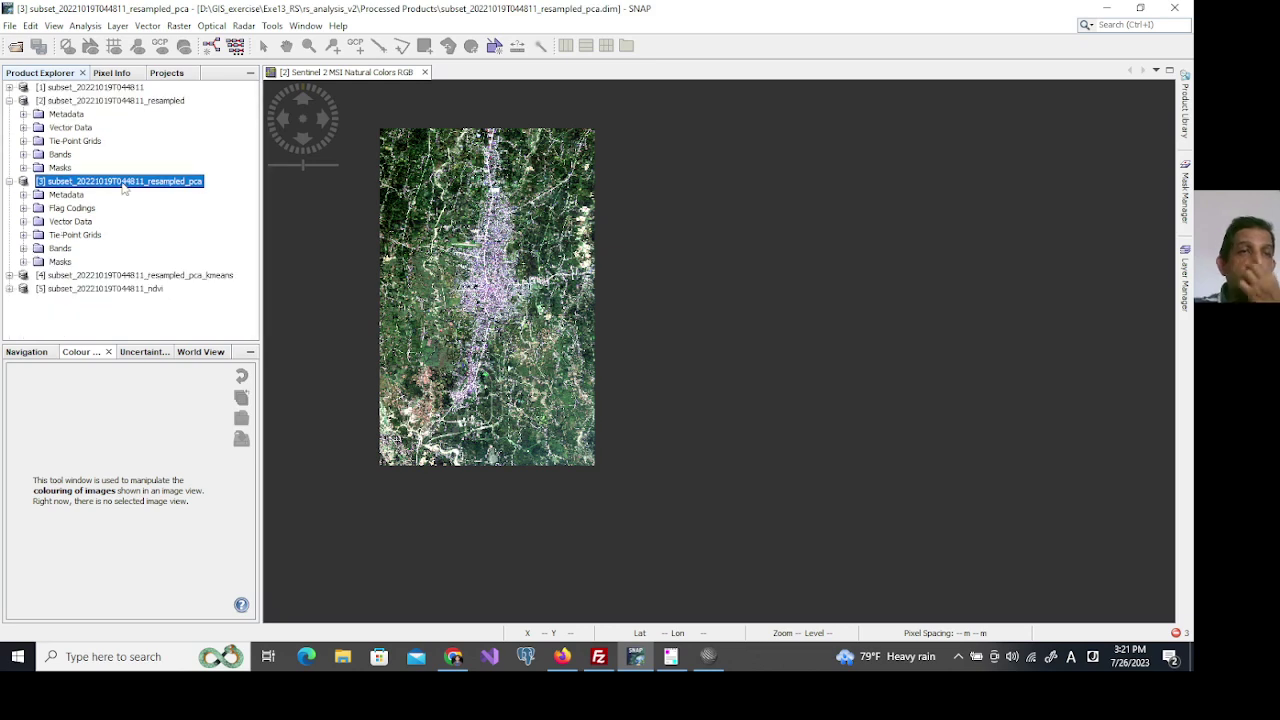
pyautogui.click(25, 249)
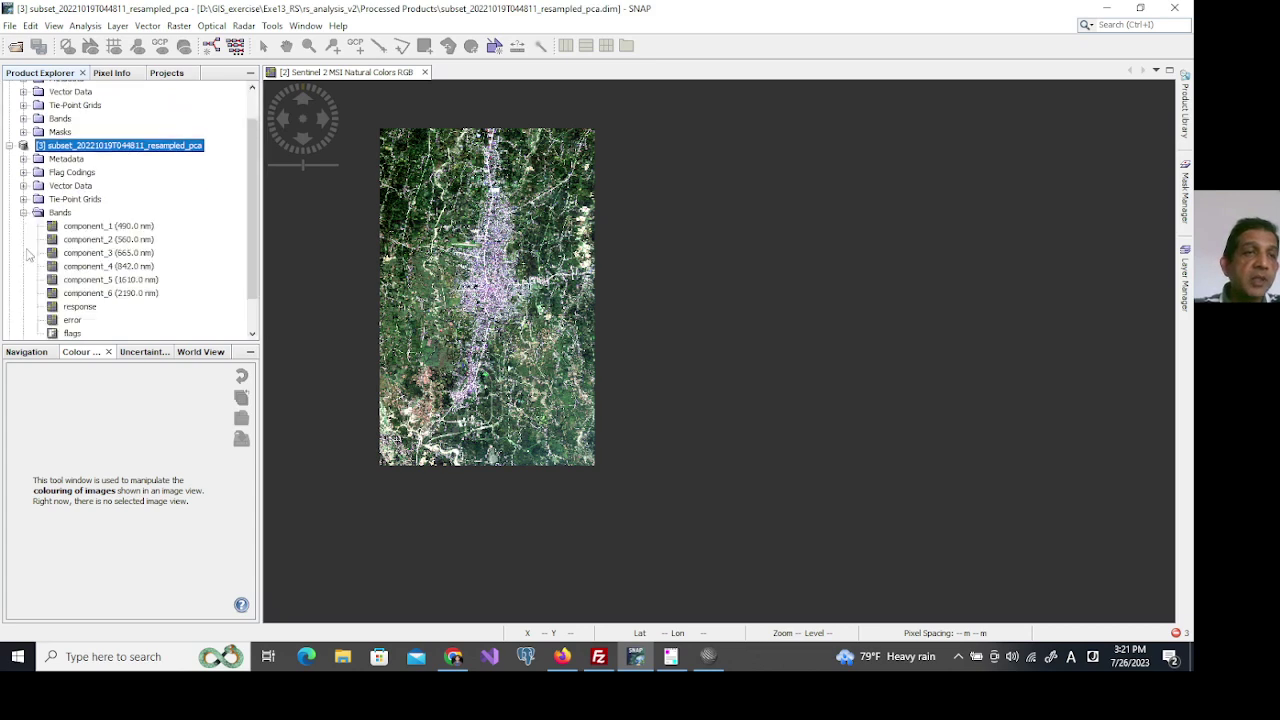
pyautogui.click(443, 543)
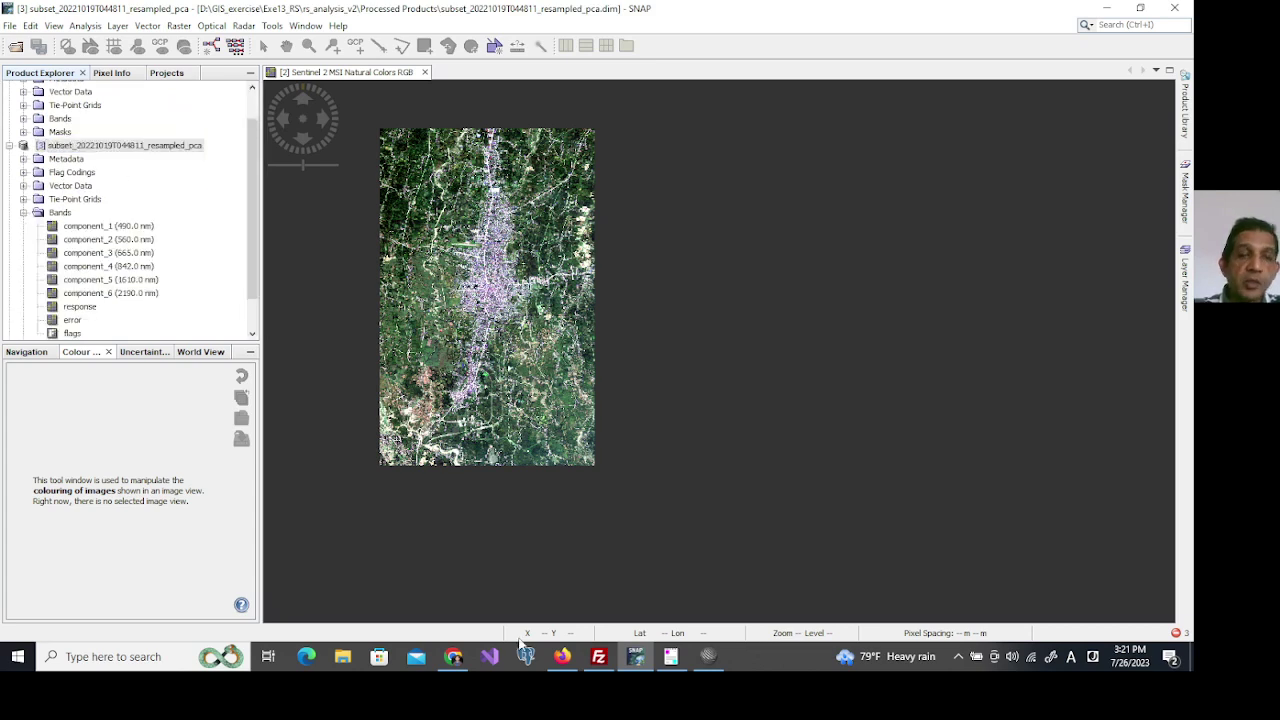
# Check the Band Maths instruction in the browser tutorial, then return to the PCA product's band list in SNAP.
pyautogui.click(453, 656)
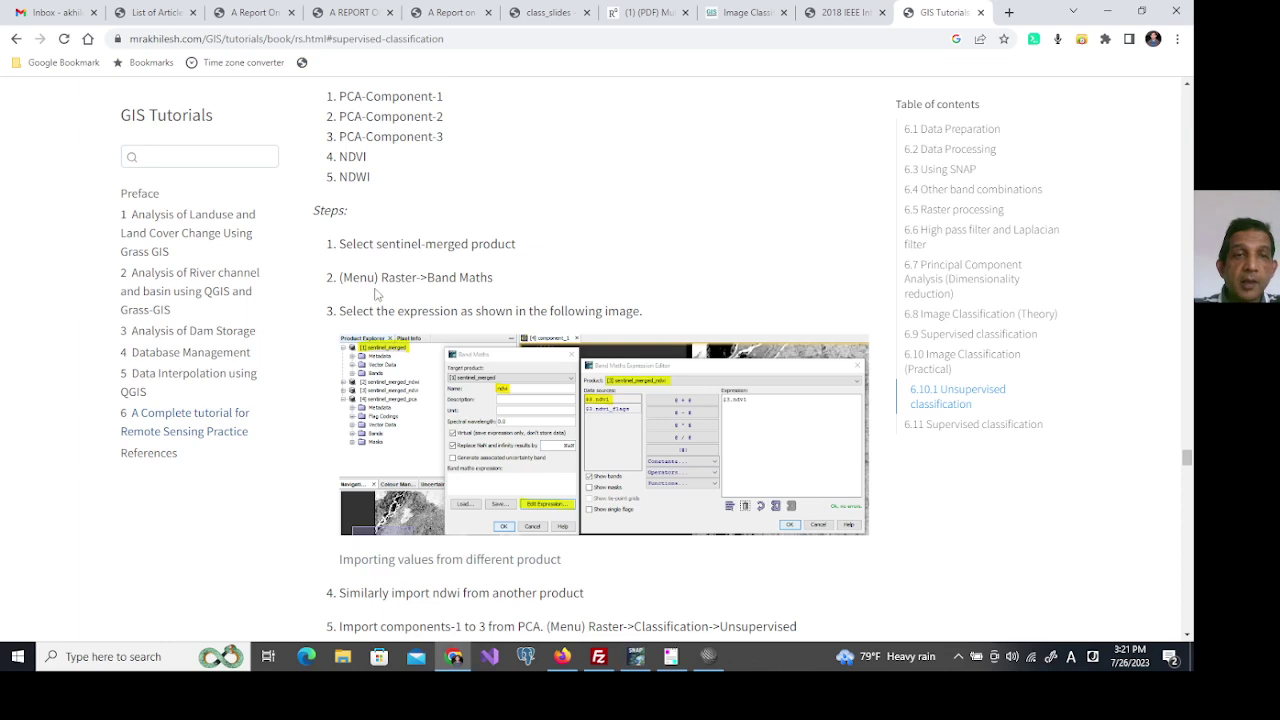
pyautogui.moveTo(380, 283); pyautogui.dragTo(505, 288)
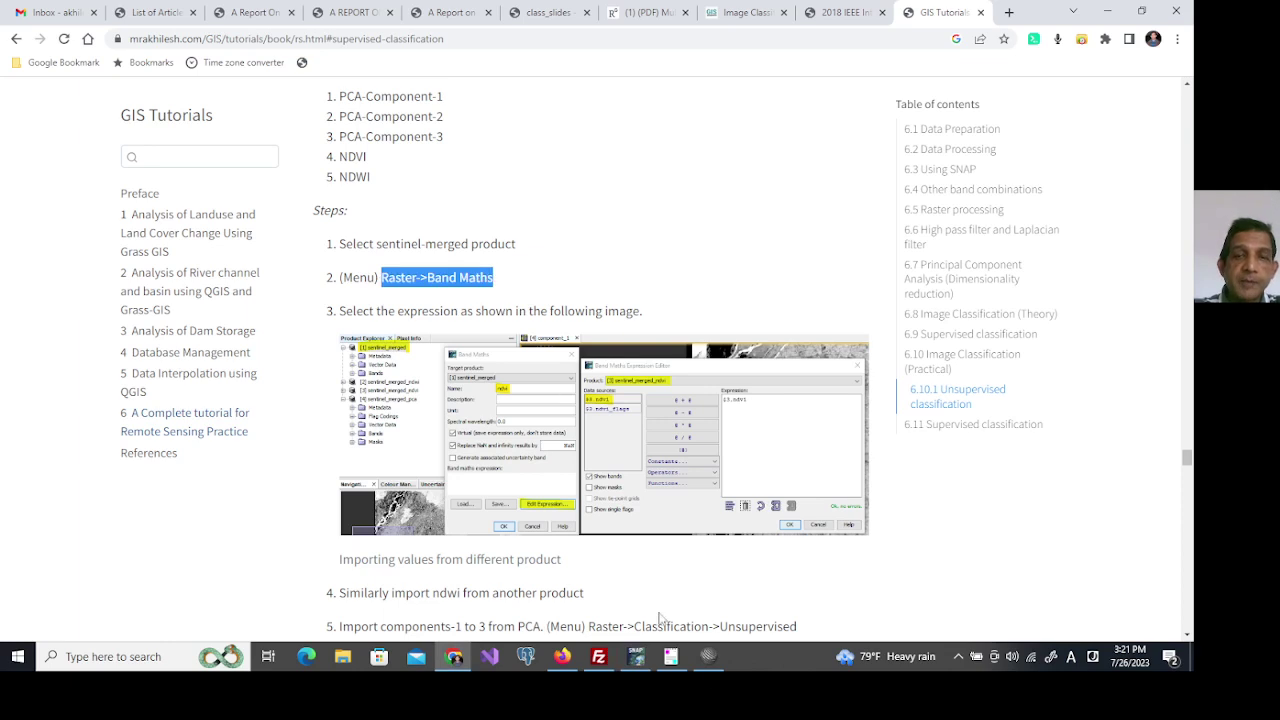
pyautogui.click(635, 656)
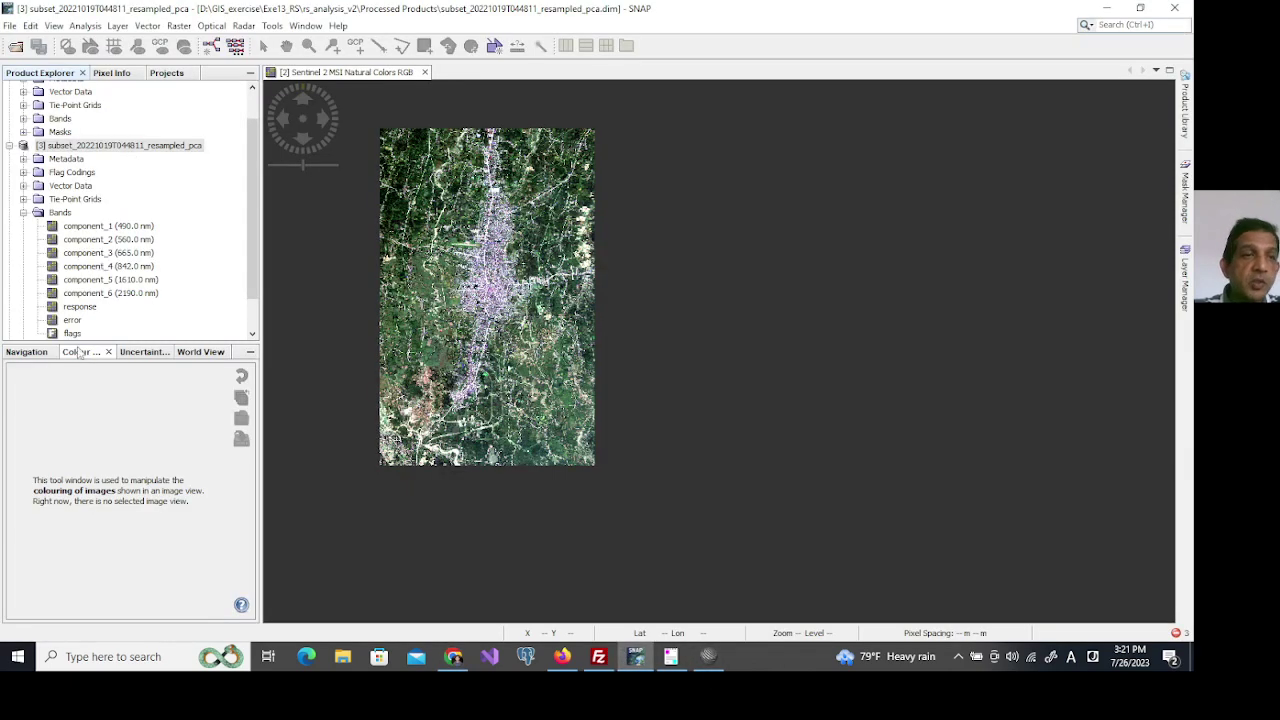
pyautogui.scroll(-1, 140, 191)
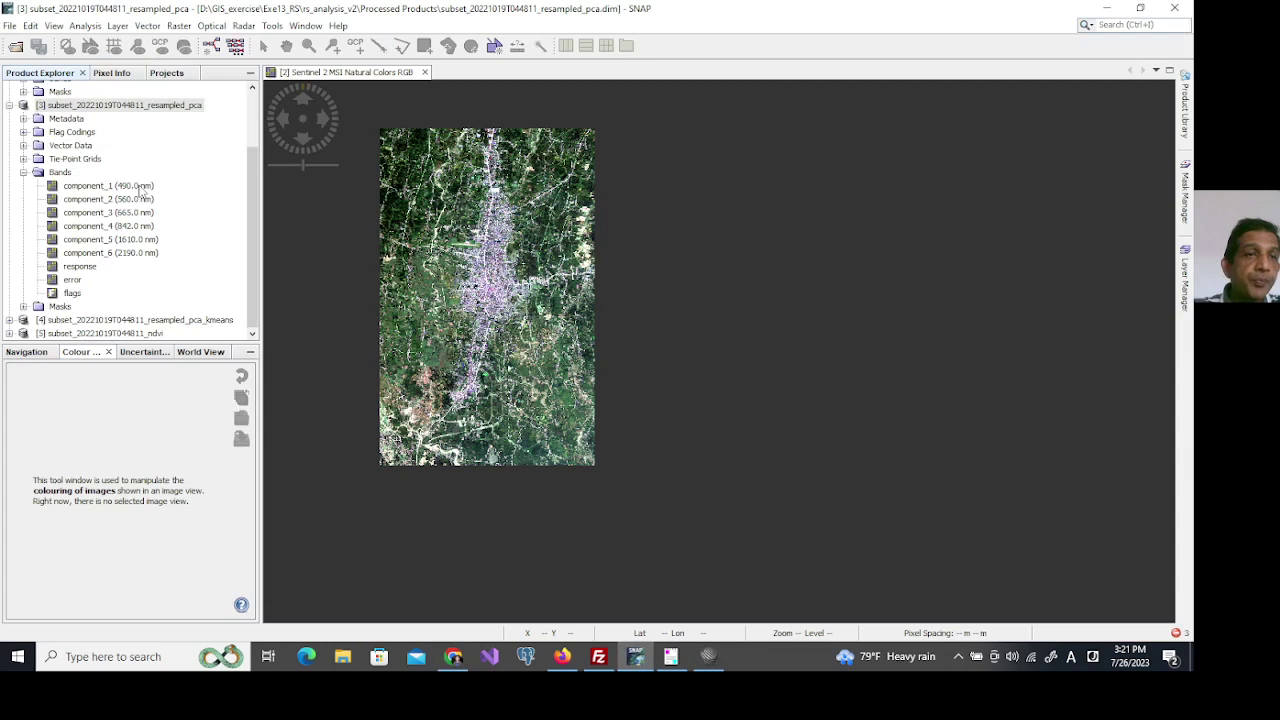
# Start Band Maths on the resampled_pca product and name the new band "ndvi".
pyautogui.click(180, 27)
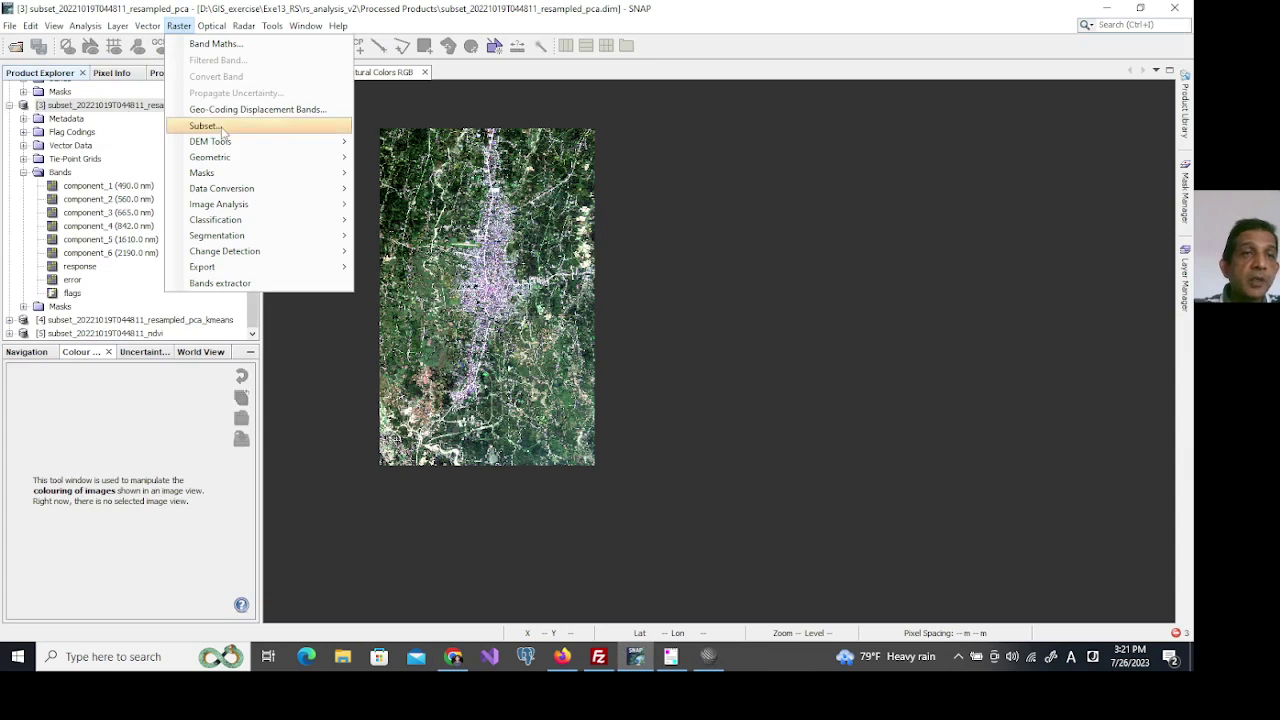
pyautogui.moveTo(233, 158)
pyautogui.moveTo(241, 204)
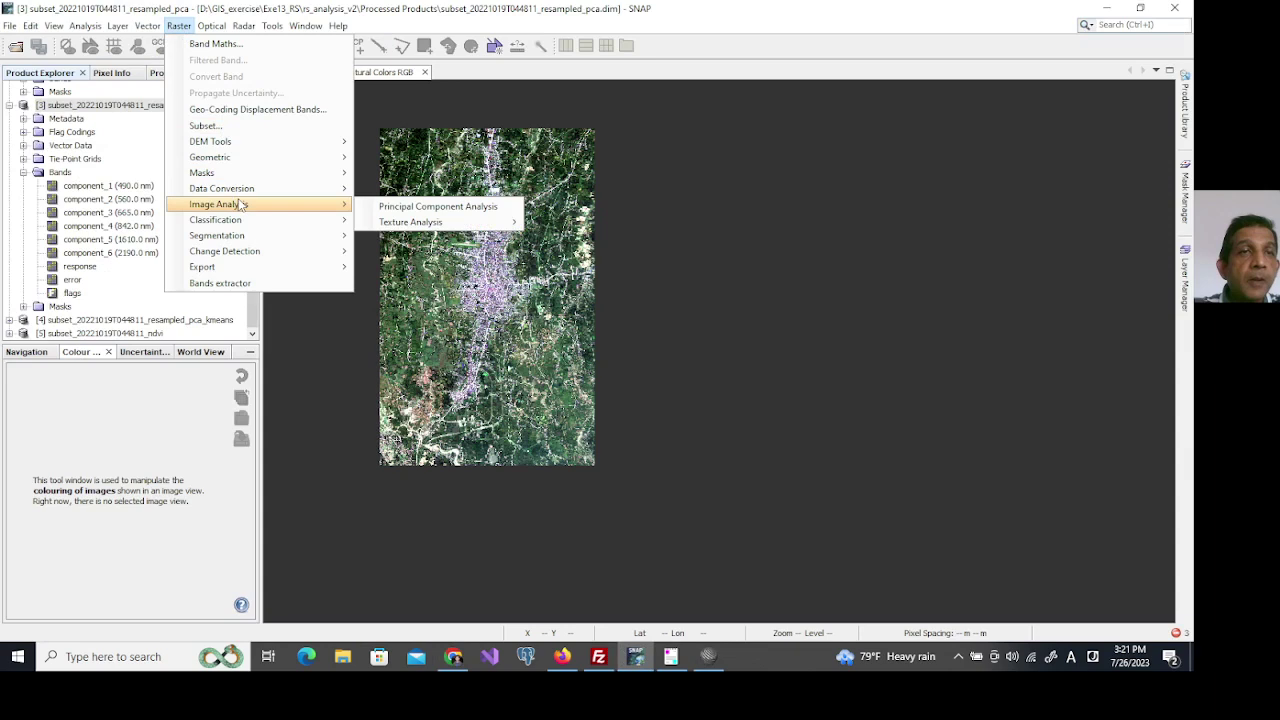
pyautogui.click(215, 44)
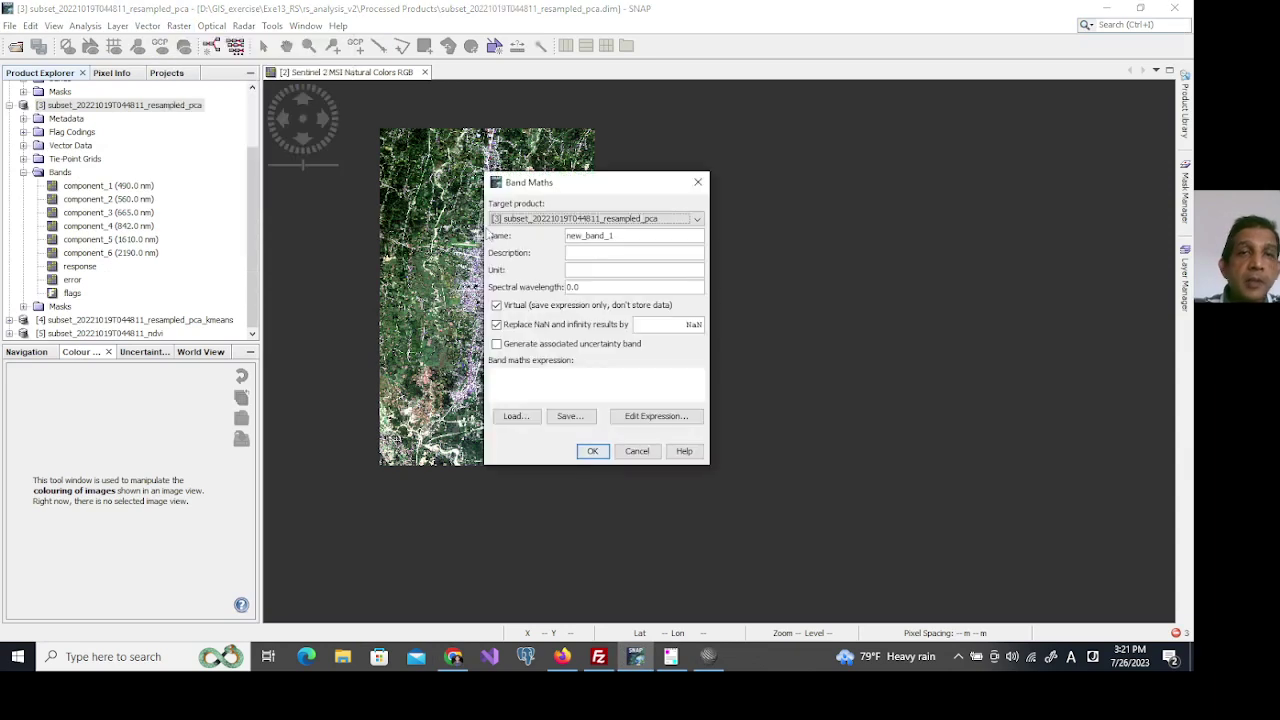
pyautogui.moveTo(616, 236); pyautogui.dragTo(543, 232)
pyautogui.write('ndvi')
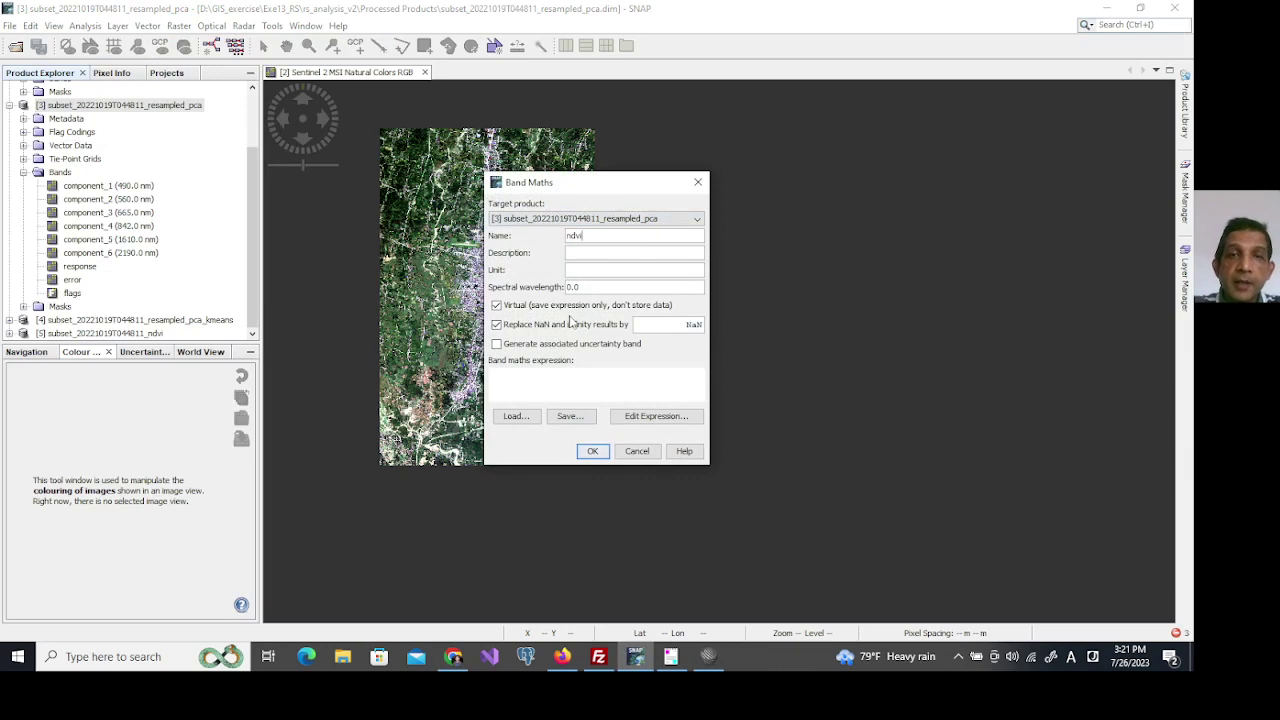
# Set the band maths expression to $5.ndvi, taken from the subset_20221019T044811_ndvi product.
pyautogui.click(656, 416)
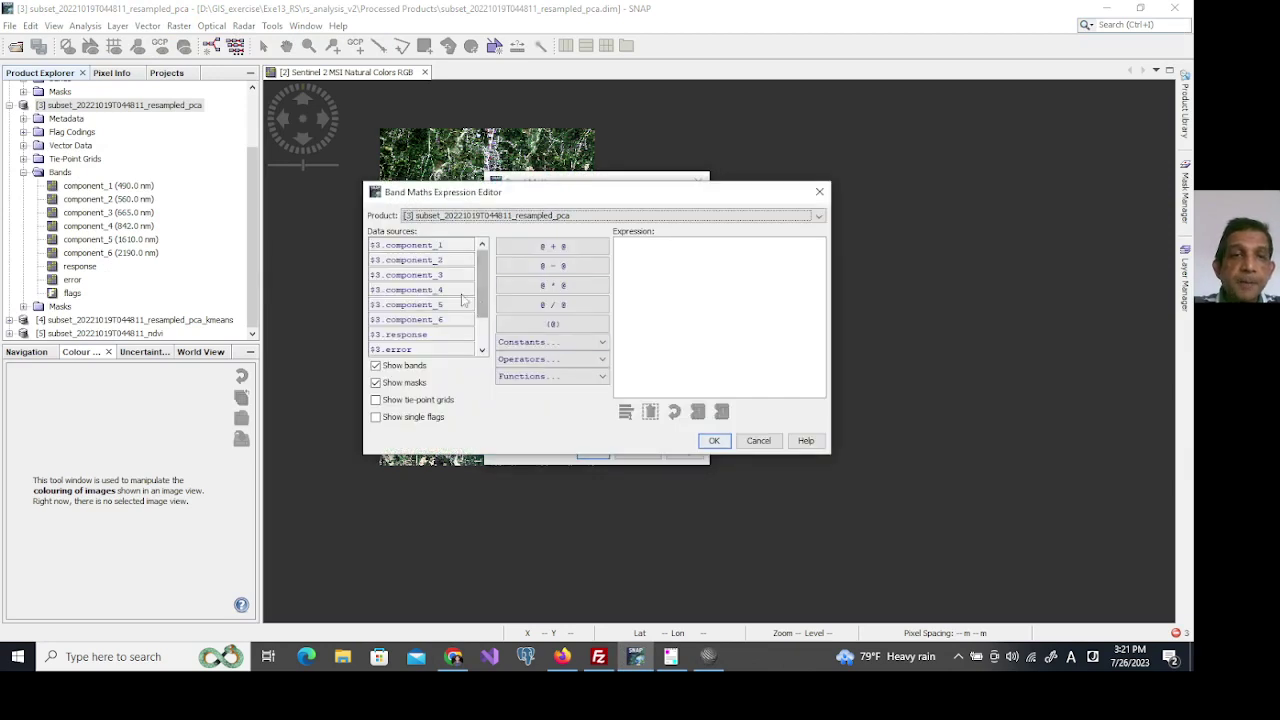
pyautogui.scroll(-1, 460, 315)
pyautogui.scroll(1, 481, 343)
pyautogui.click(630, 218)
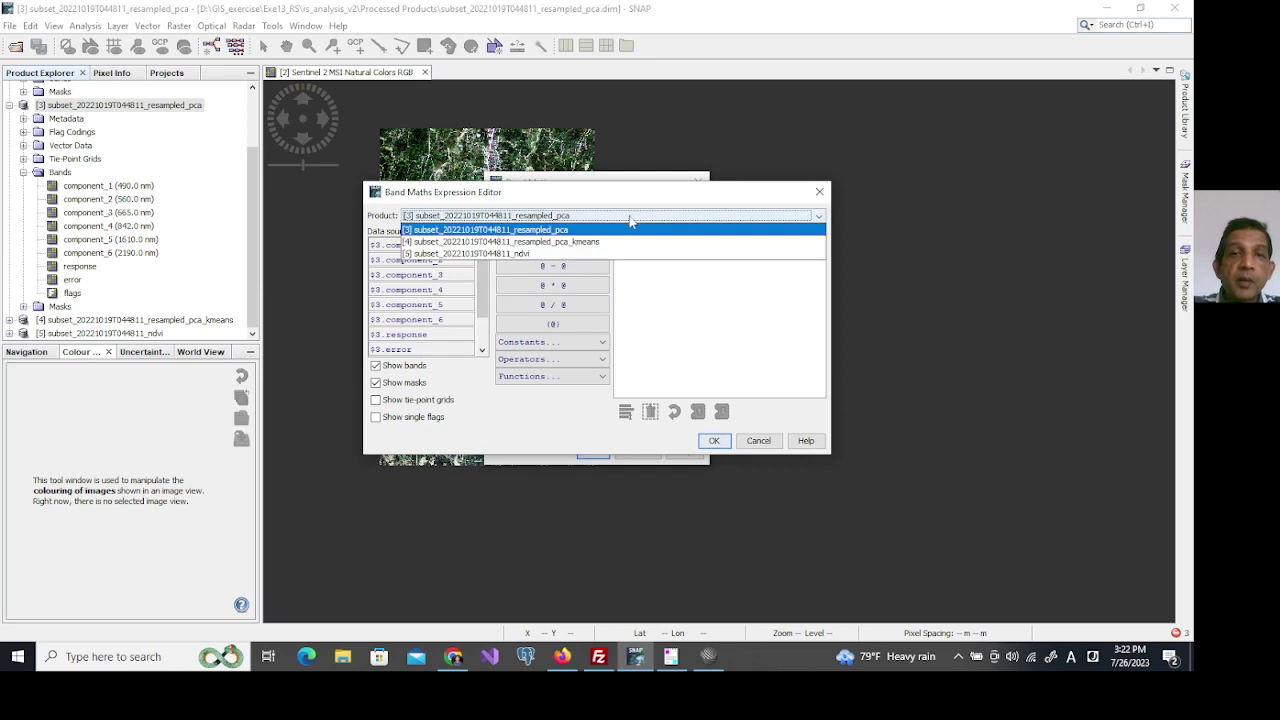
pyautogui.click(557, 254)
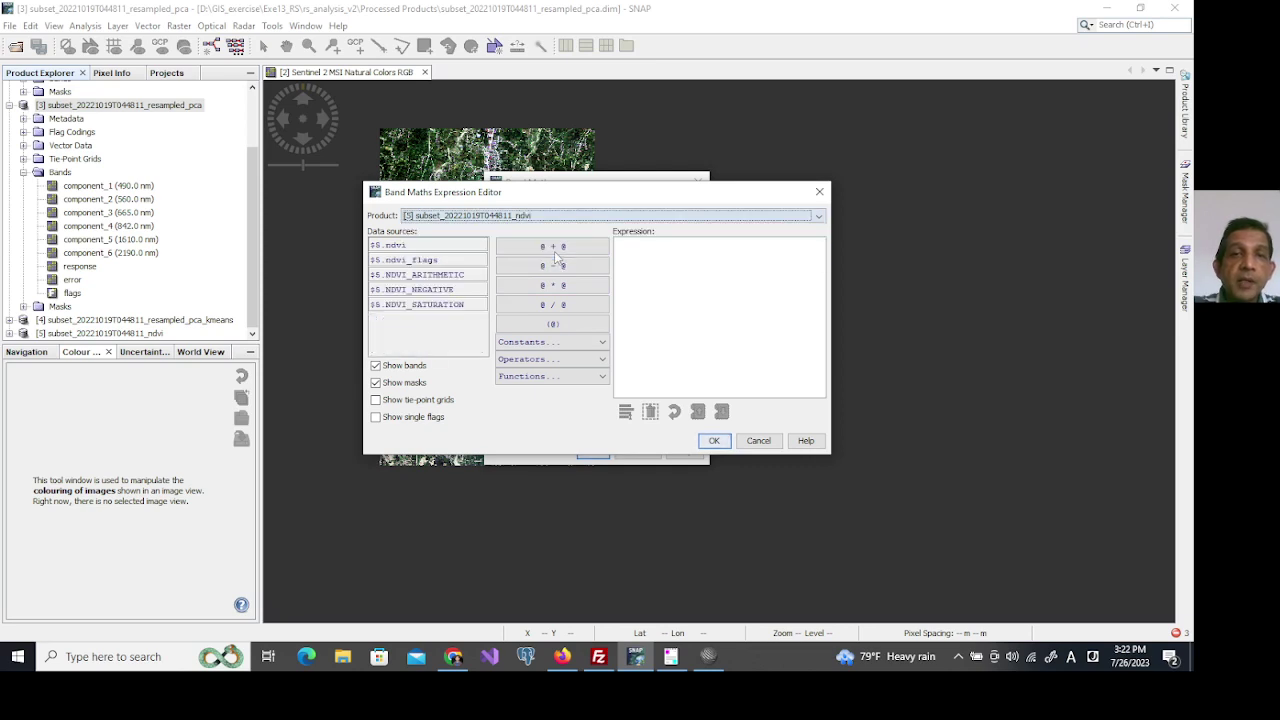
pyautogui.doubleClick(408, 247)
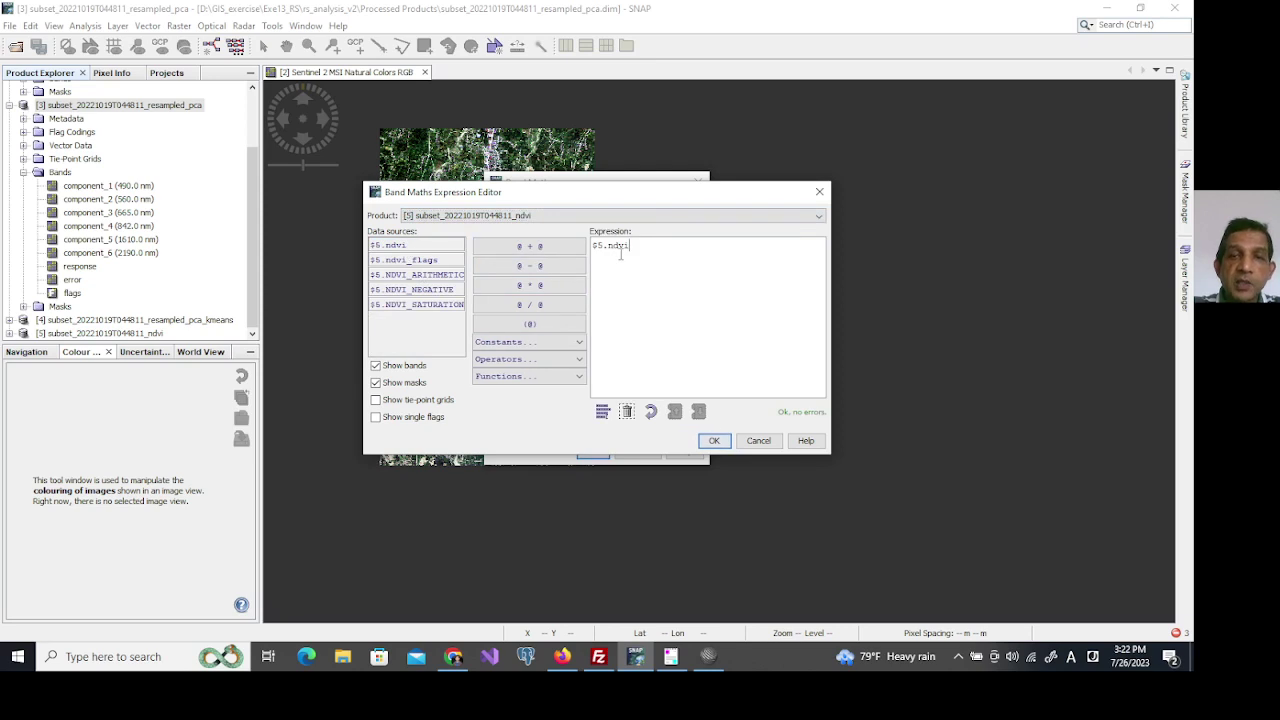
pyautogui.click(714, 440)
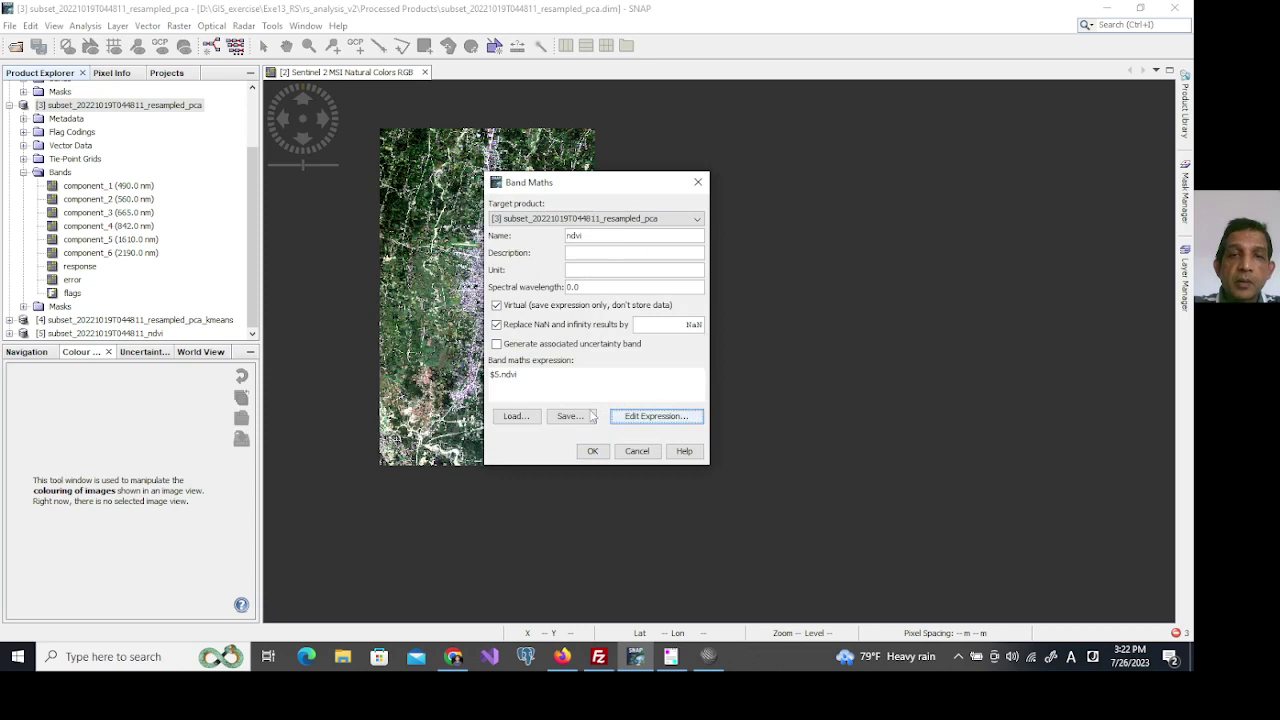
# Create the virtual ndvi band in the resampled_pca product from $5.ndvi, accepting the reference to multiple products.
pyautogui.click(498, 382)
pyautogui.doubleClick(494, 375)
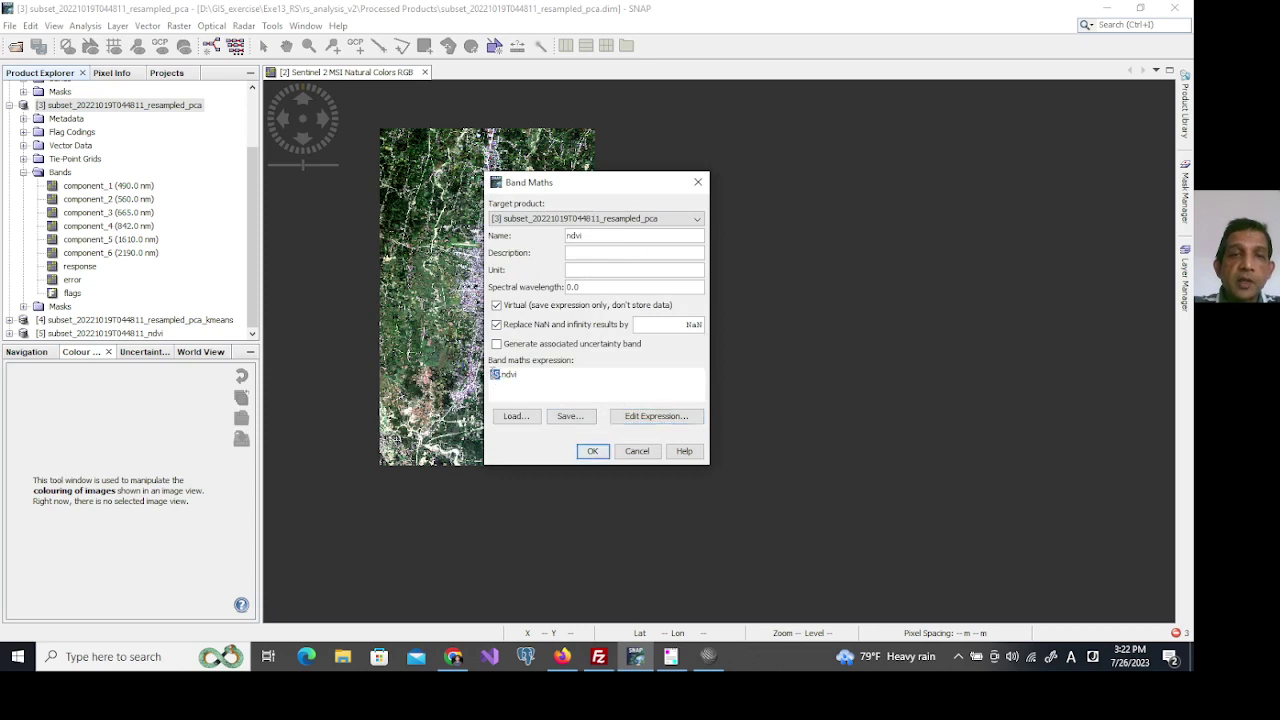
pyautogui.click(520, 378)
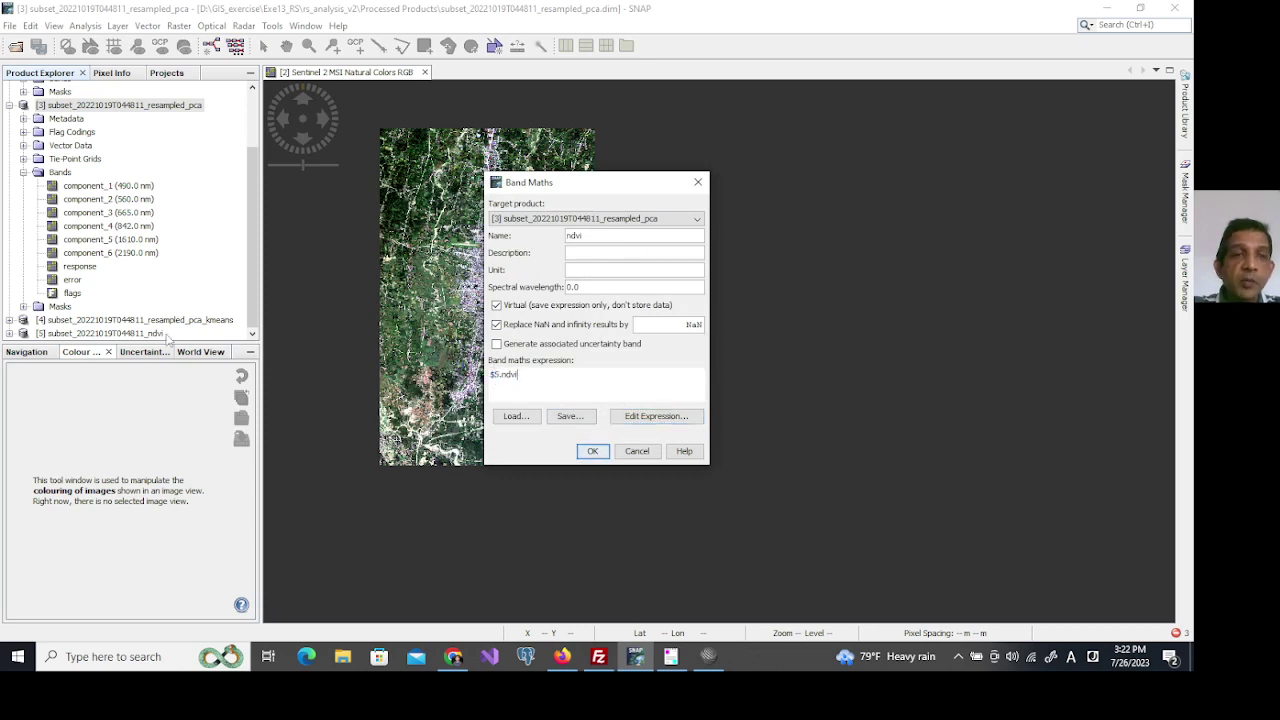
pyautogui.click(592, 455)
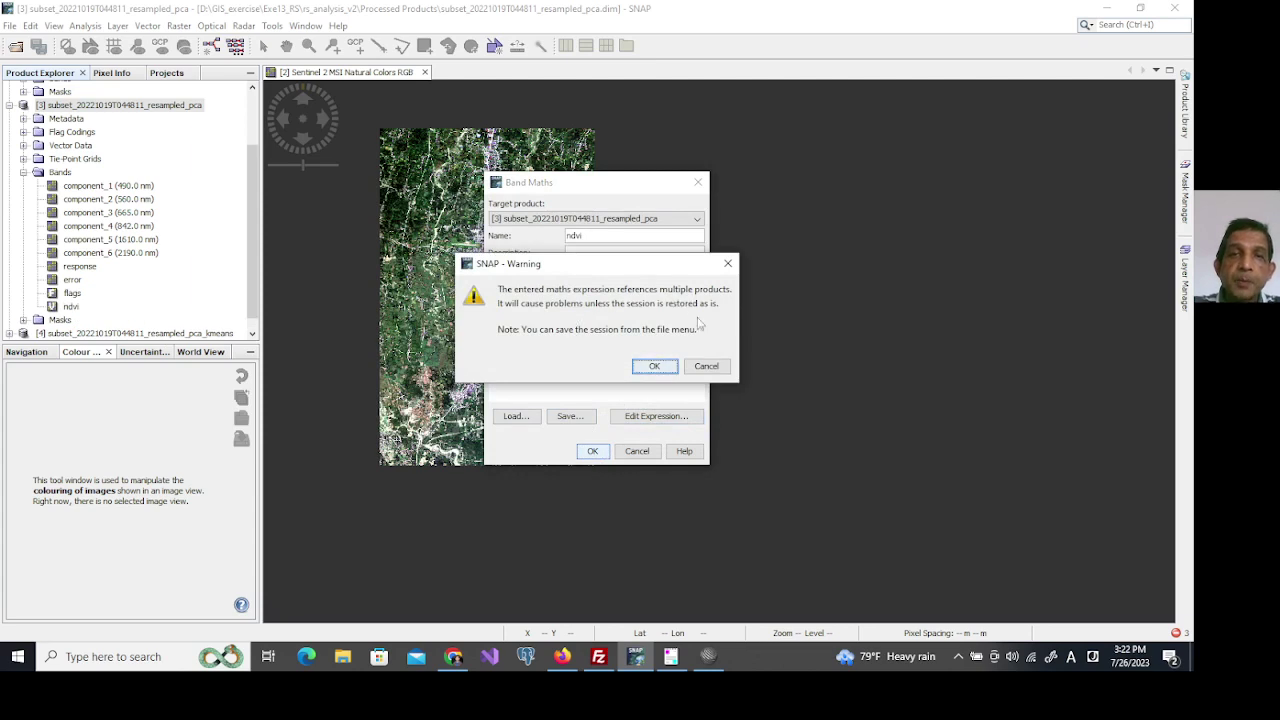
pyautogui.click(655, 367)
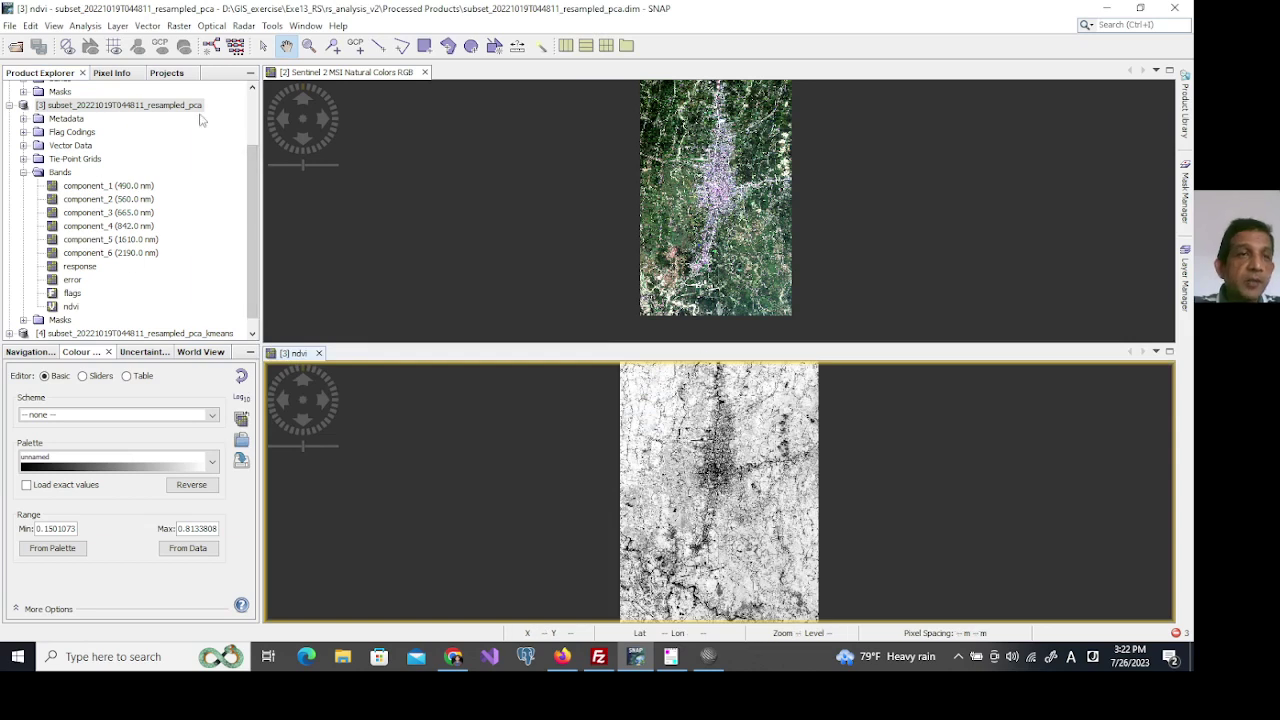
# Start a K-Means Cluster Analysis on the resampled_pca product with component_1, component_2, component_3 and ndvi as source bands.
pyautogui.click(128, 188)
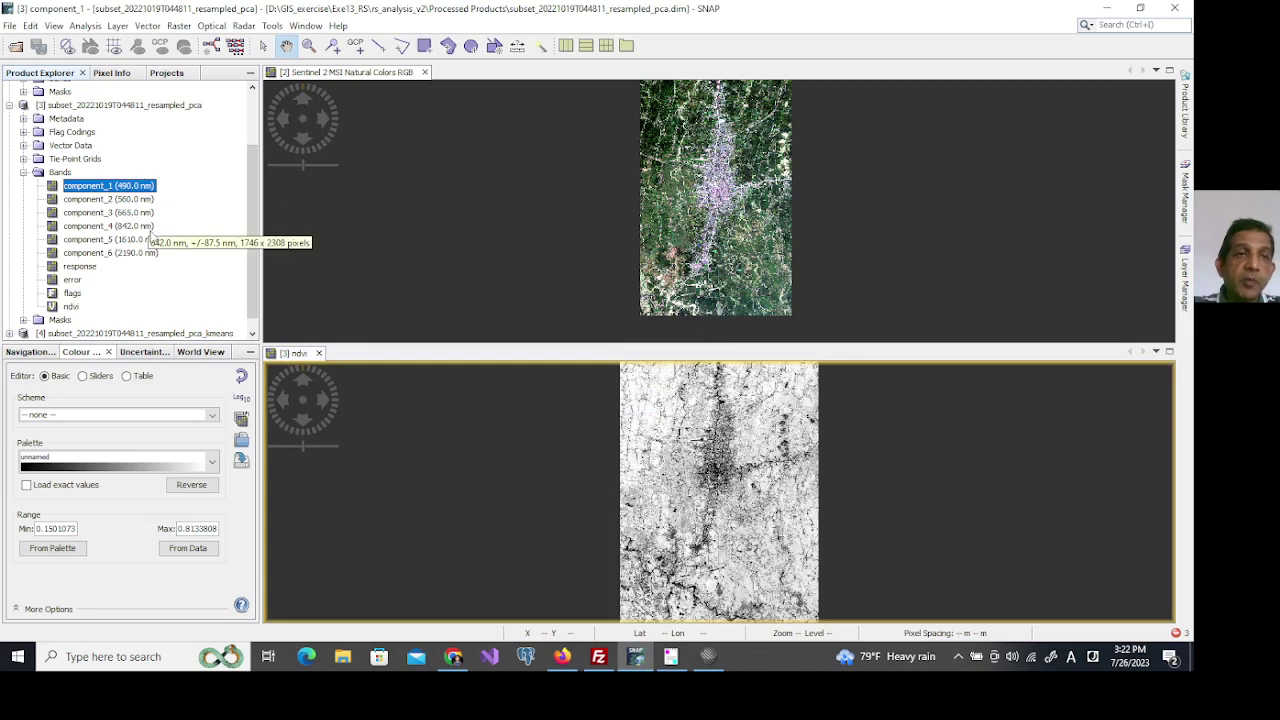
pyautogui.click(178, 26)
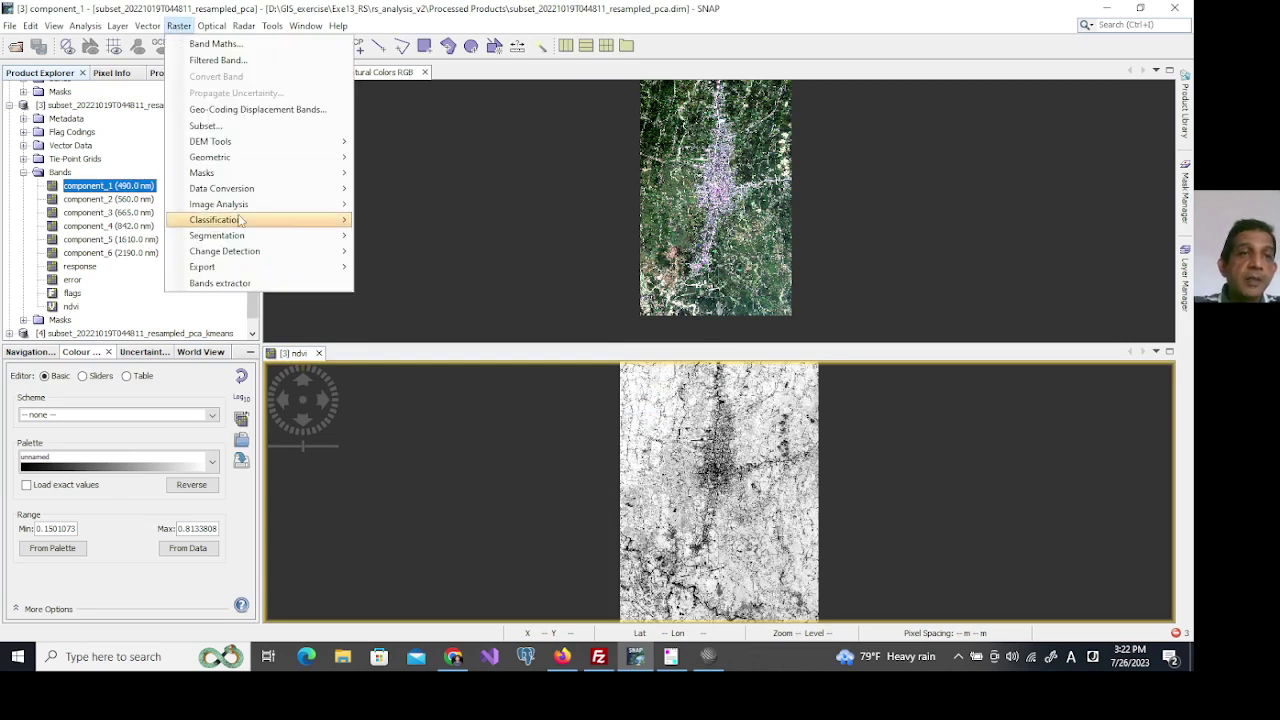
pyautogui.moveTo(240, 220)
pyautogui.moveTo(413, 226)
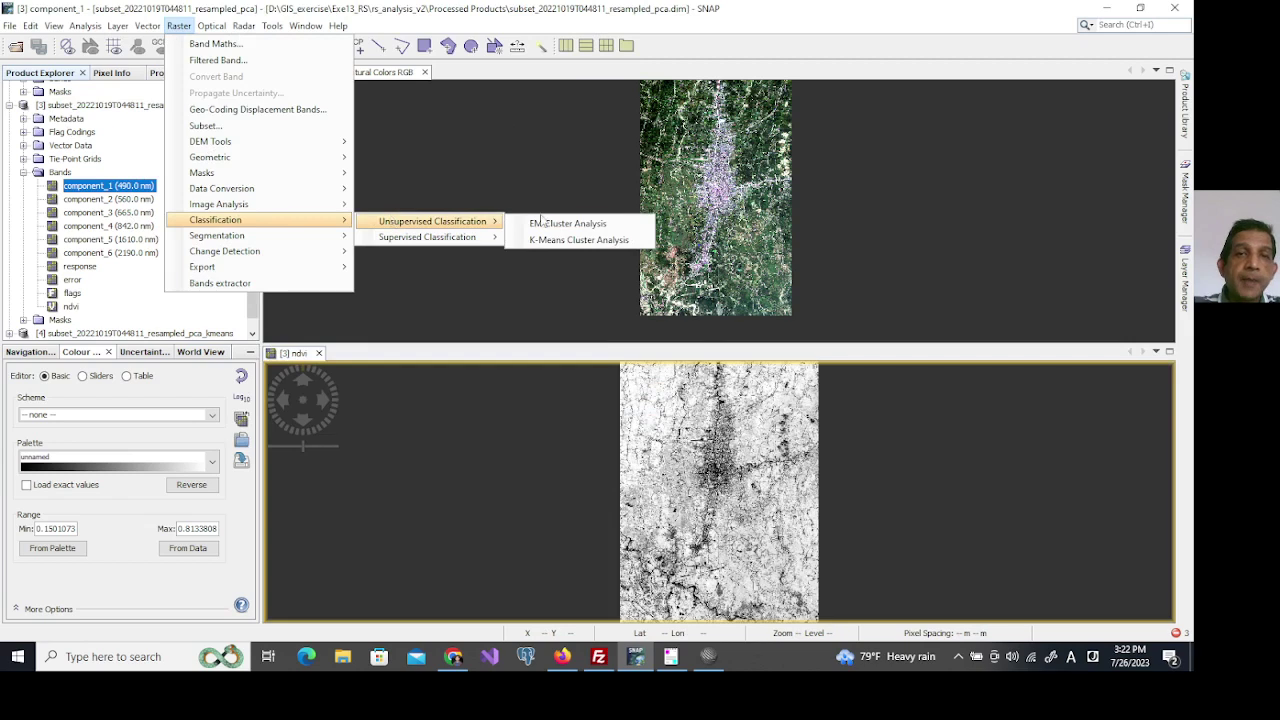
pyautogui.click(578, 240)
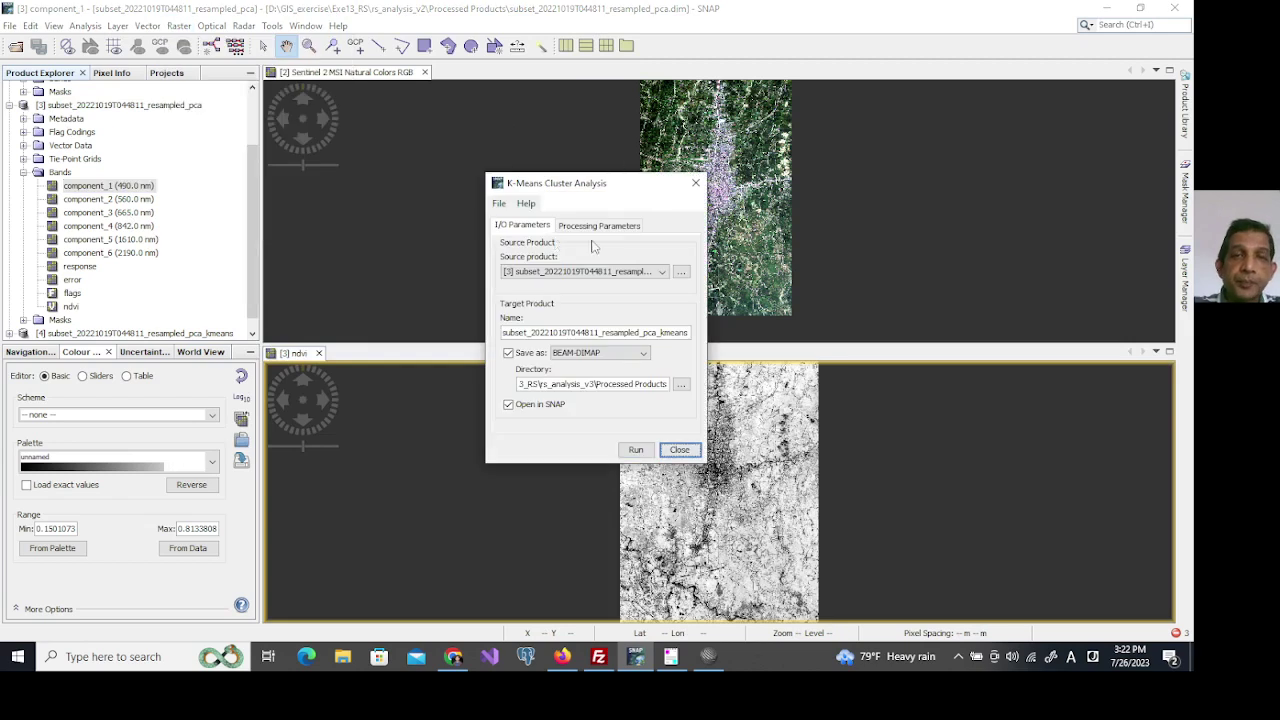
pyautogui.click(612, 226)
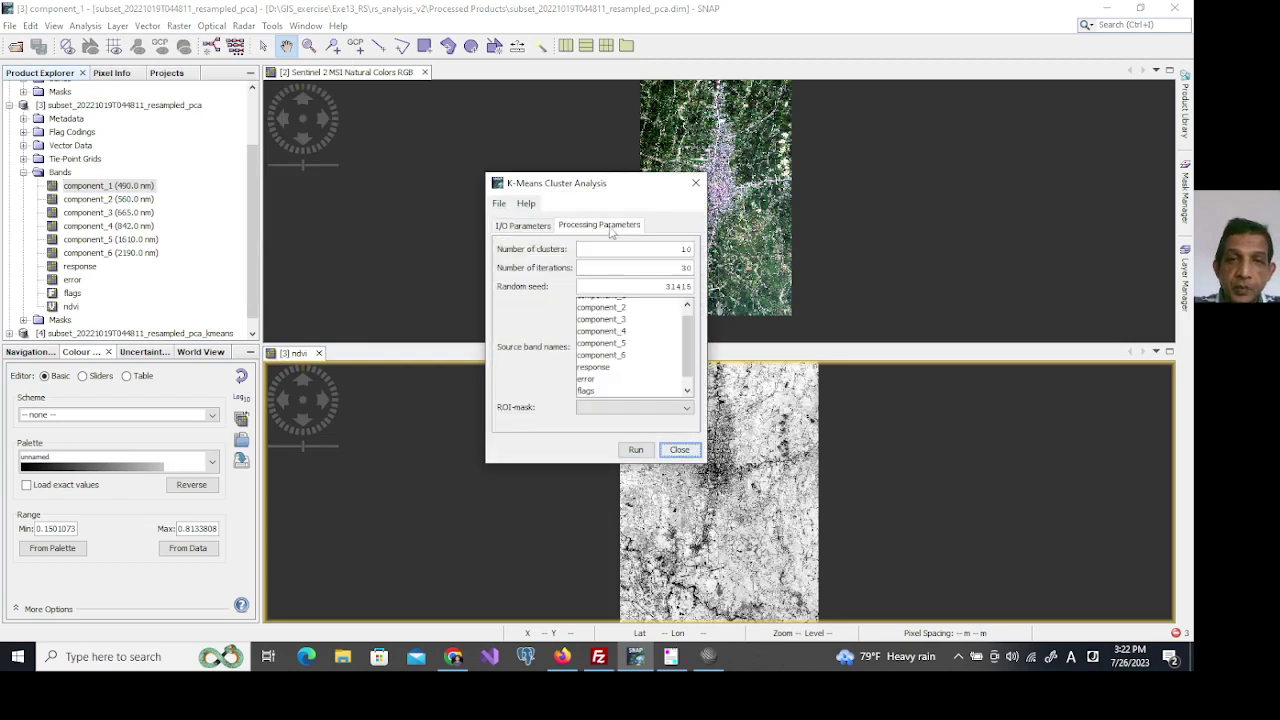
pyautogui.scroll(1, 638, 310)
pyautogui.click(620, 304)
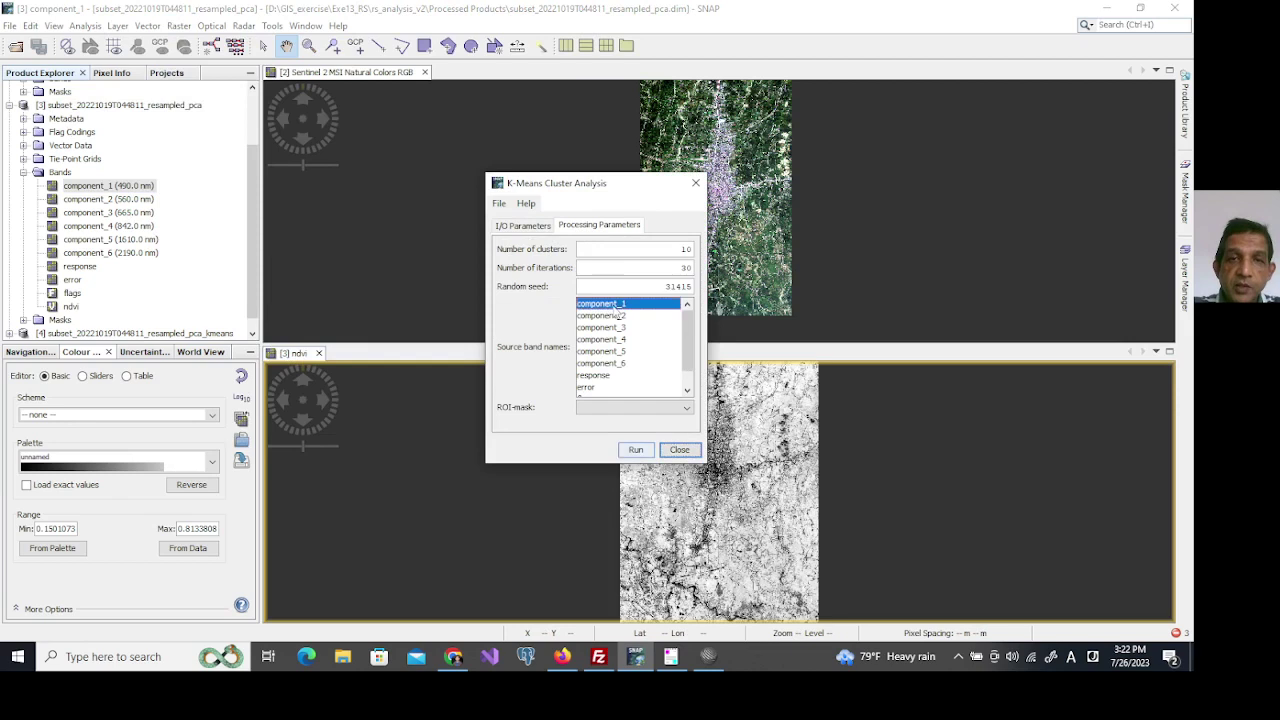
pyautogui.keyDown('shift'); pyautogui.click(620, 328); pyautogui.keyUp('shift')
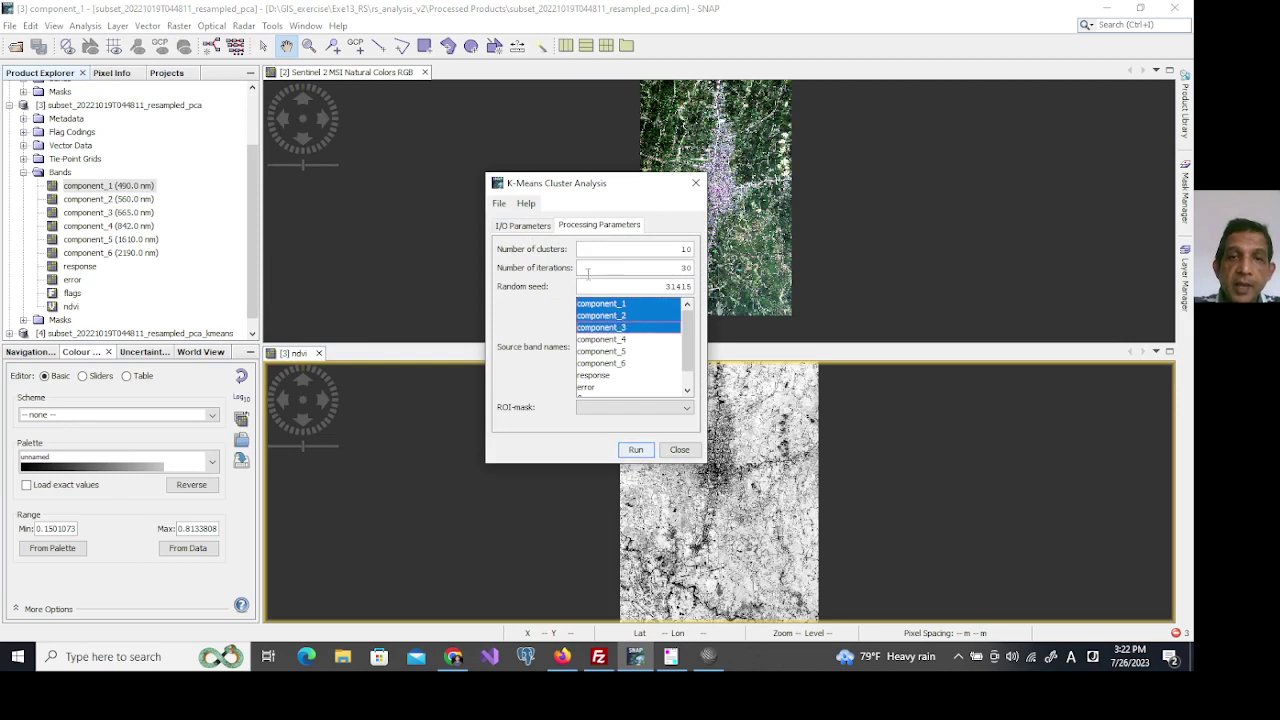
pyautogui.scroll(-1, 590, 392)
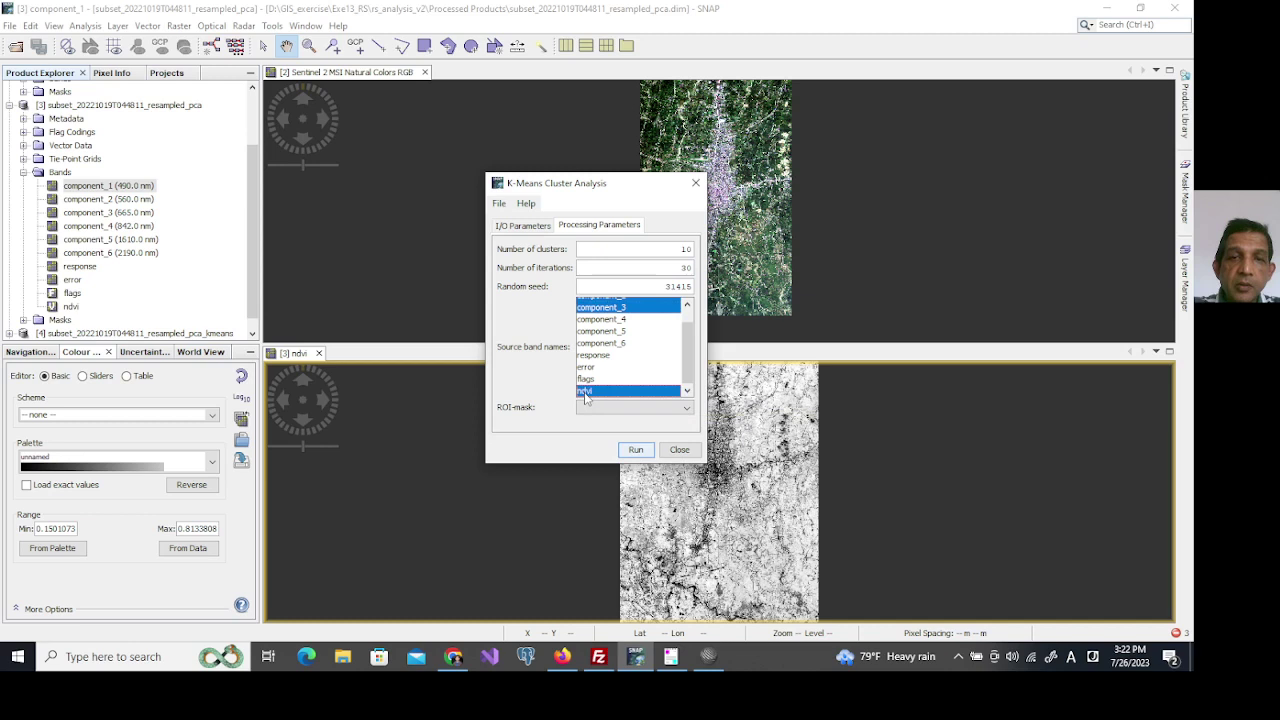
pyautogui.scroll(1, 690, 318)
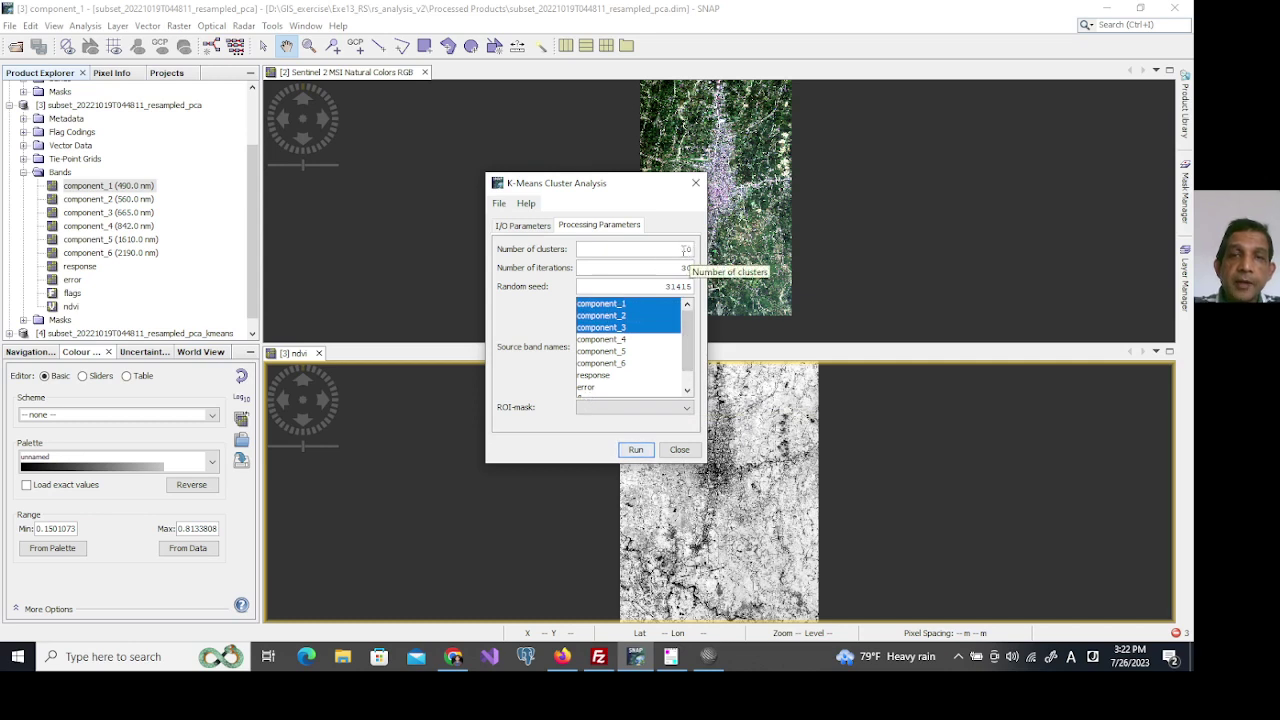
pyautogui.doubleClick(686, 249)
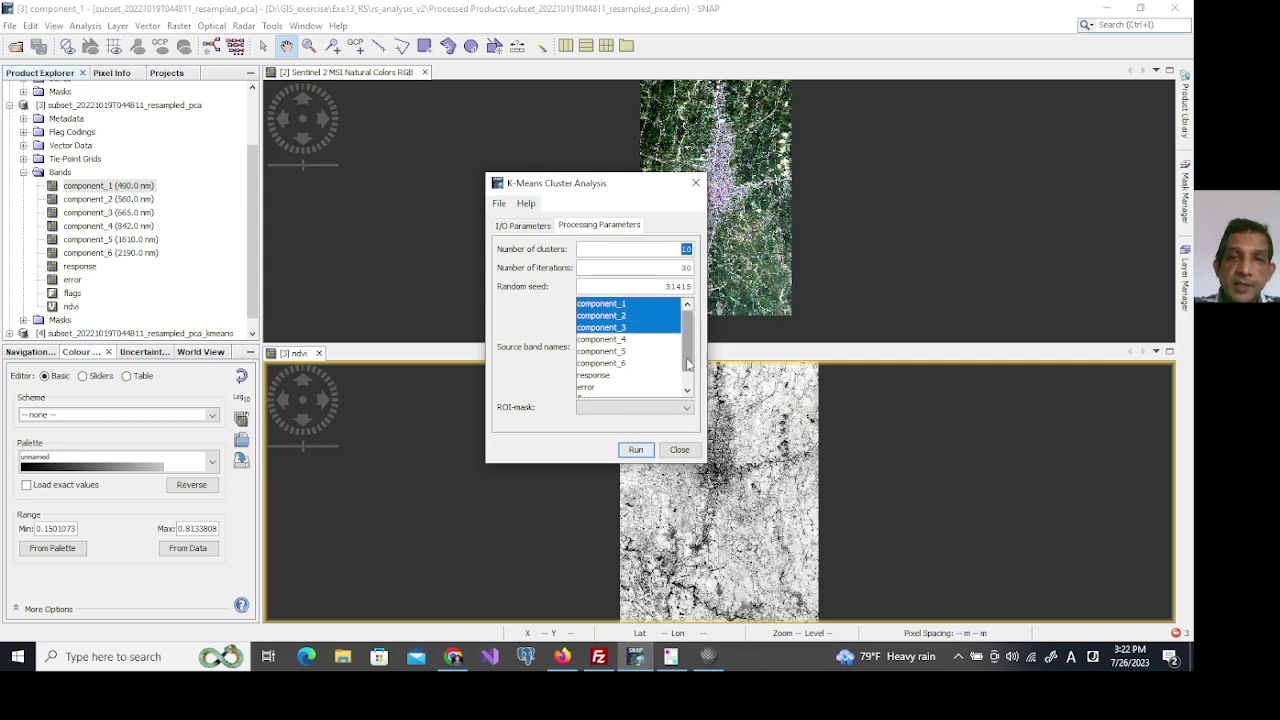
# Name the target product subset_20221019T044811_resampled_pca_kmeans_2, run the clustering, save the modified PCA product and close the K-means dialog.
pyautogui.click(523, 226)
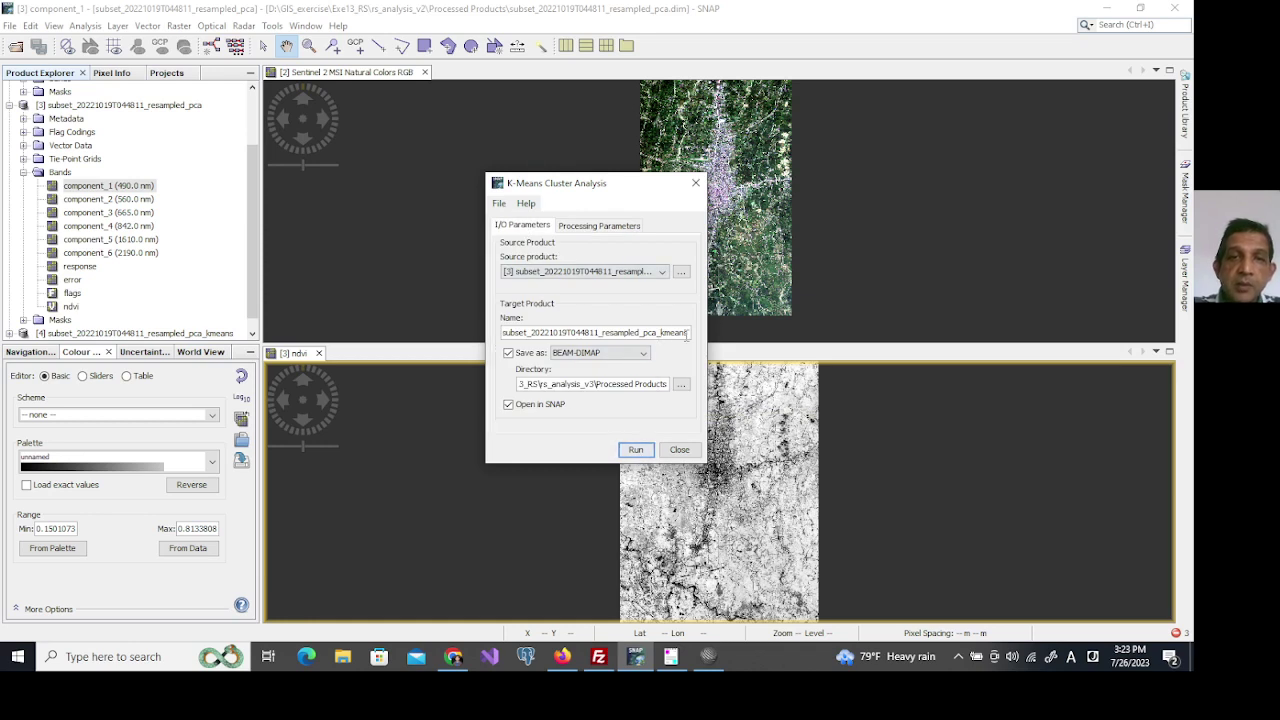
pyautogui.write('_2')
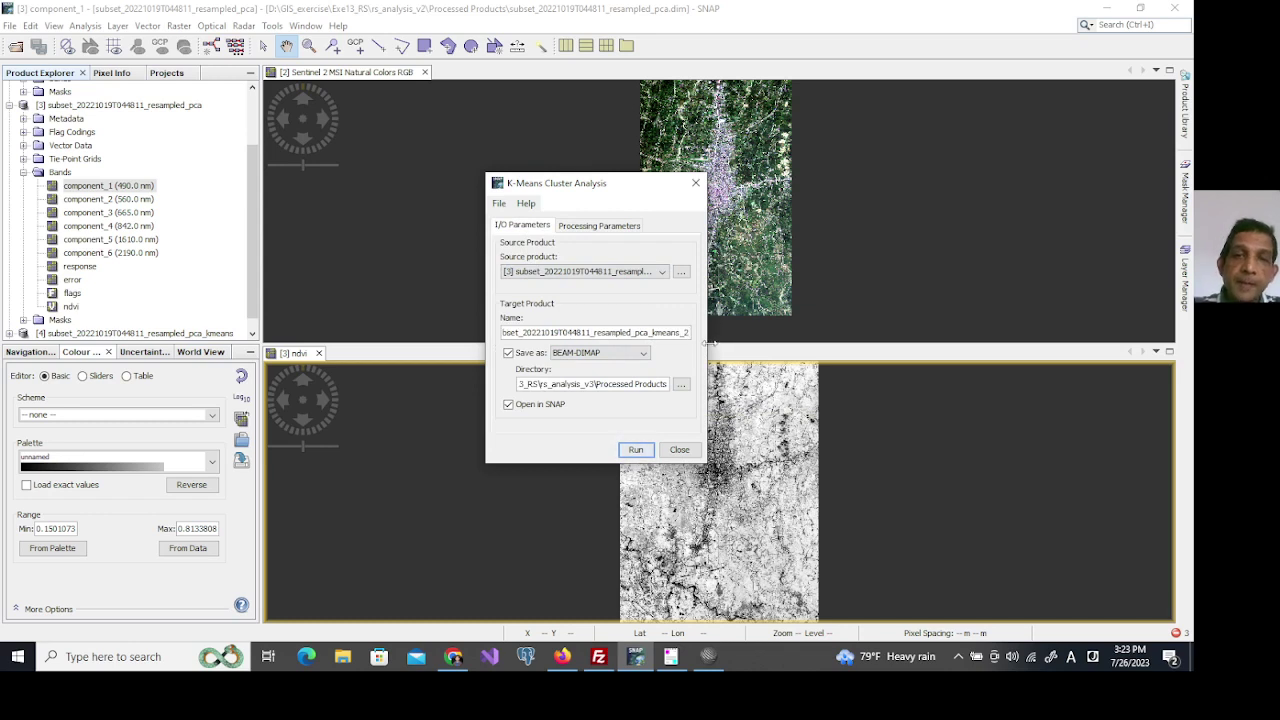
pyautogui.click(640, 451)
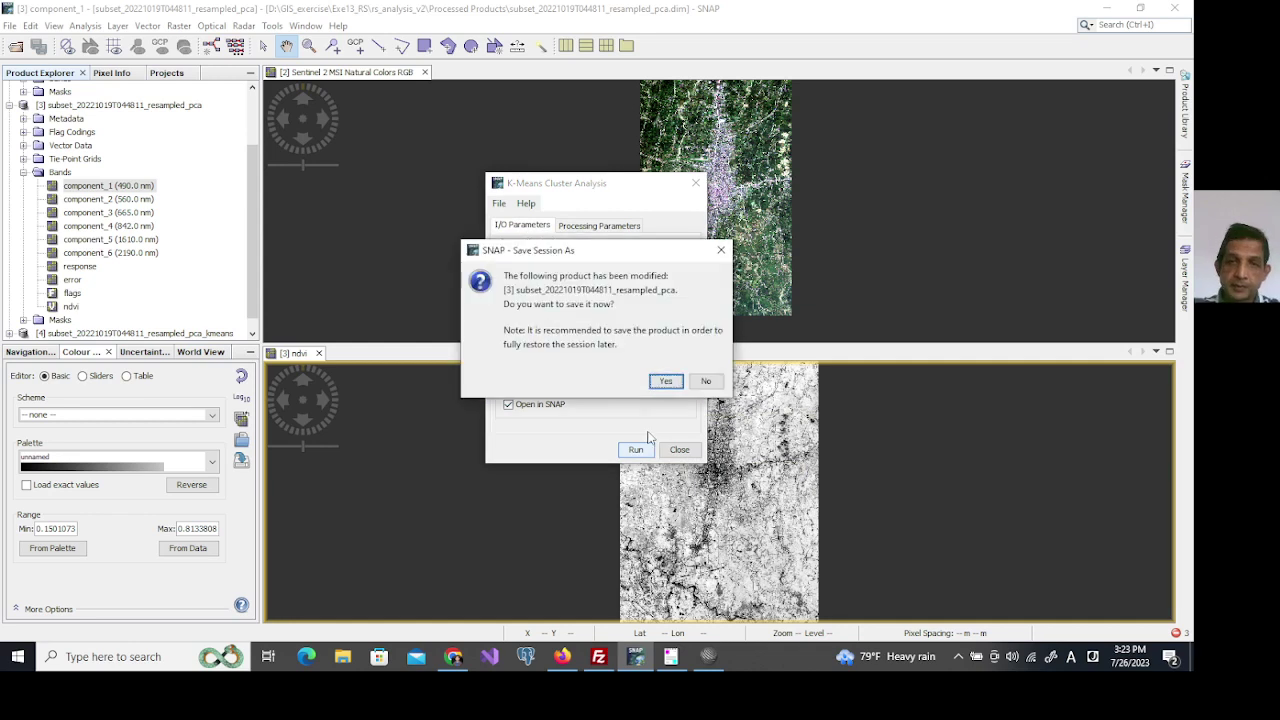
pyautogui.click(668, 381)
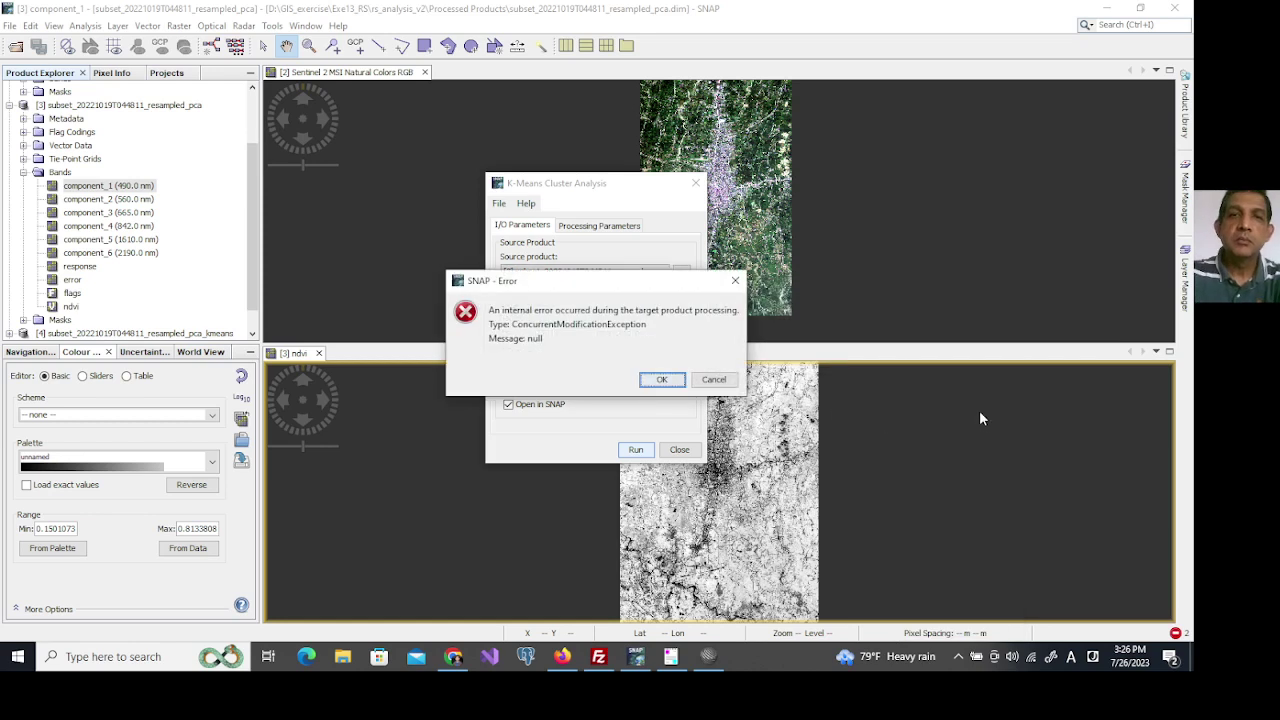
pyautogui.click(661, 379)
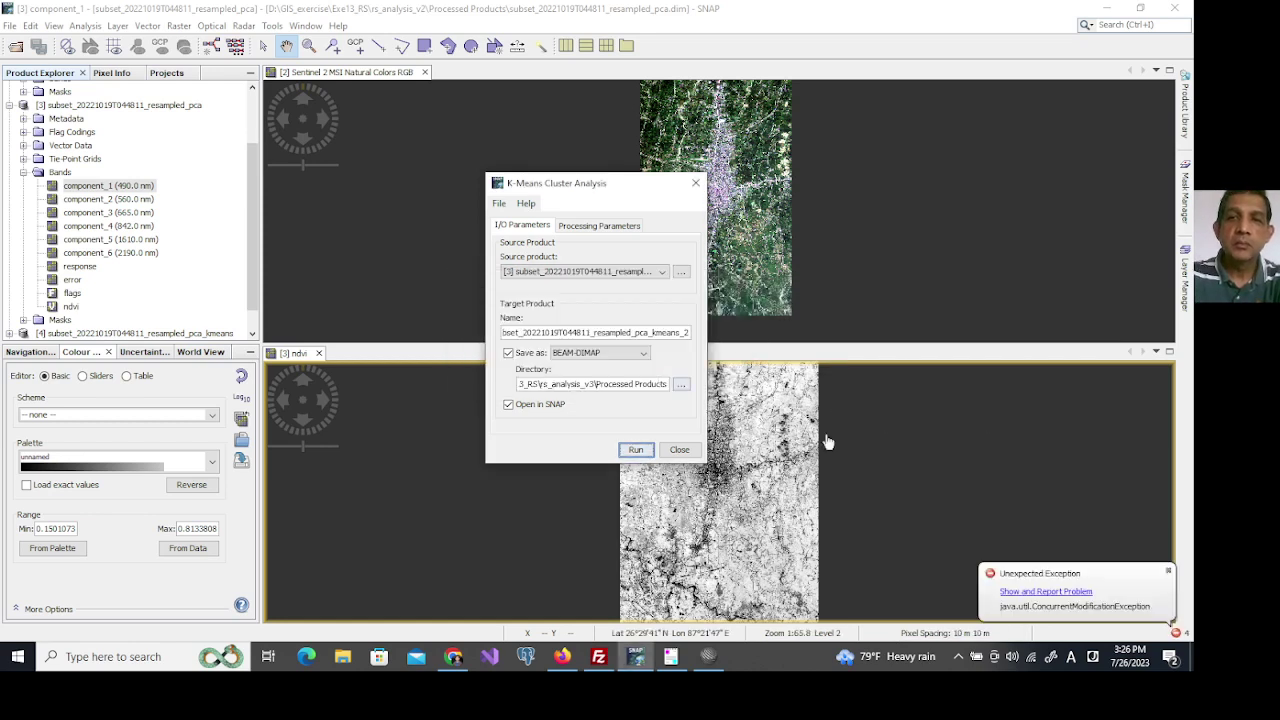
pyautogui.click(696, 183)
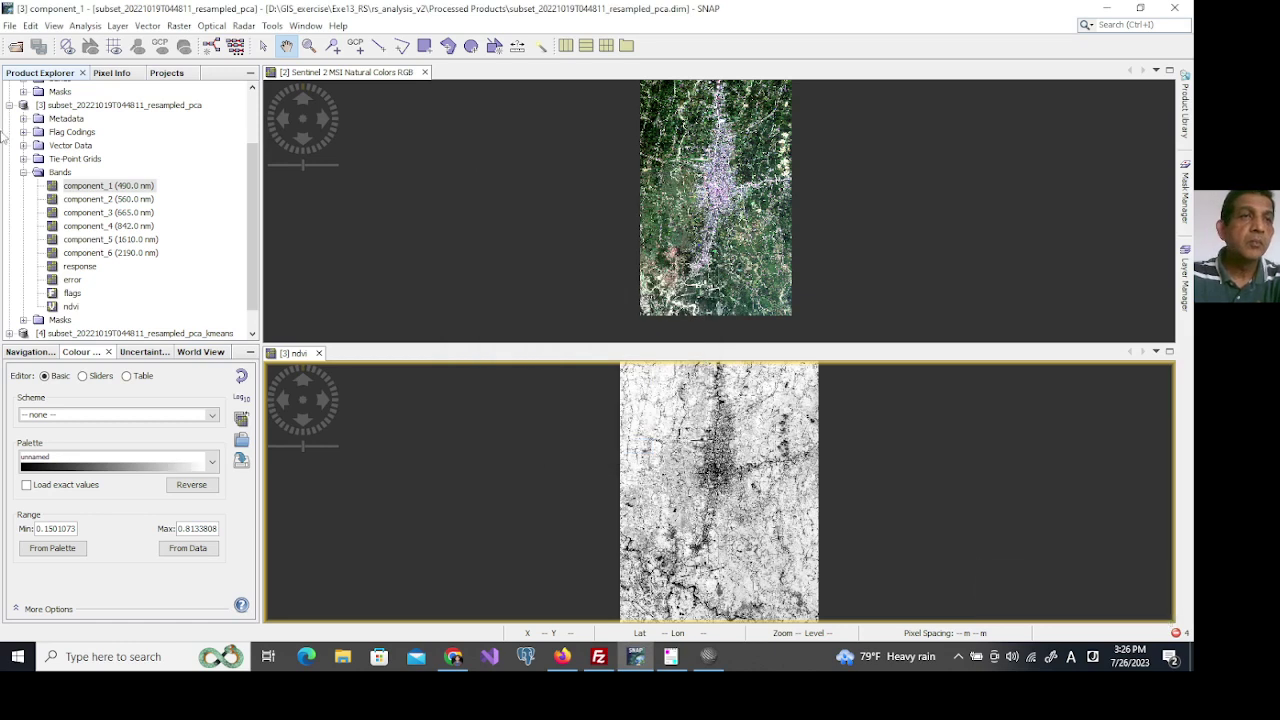
# Collapse the resampled_pca product and display the class_indices band of the resampled_pca_kmeans_2 product.
pyautogui.click(9, 105)
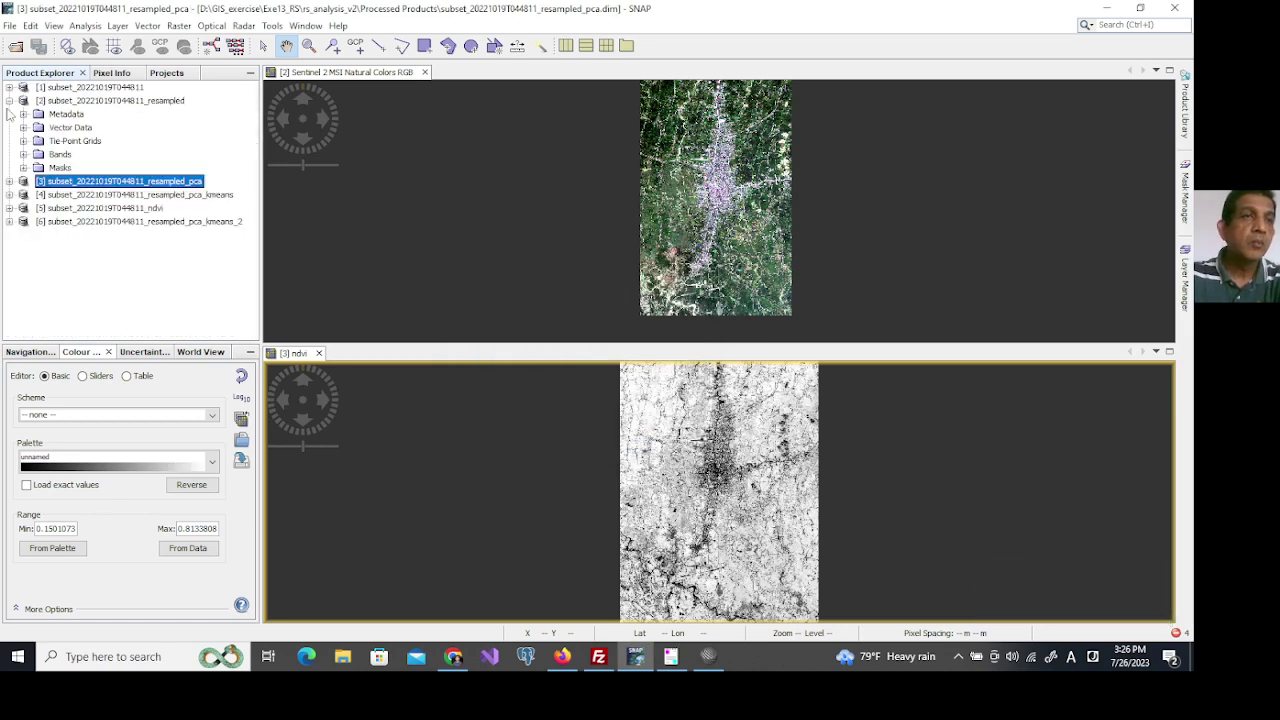
pyautogui.click(237, 224)
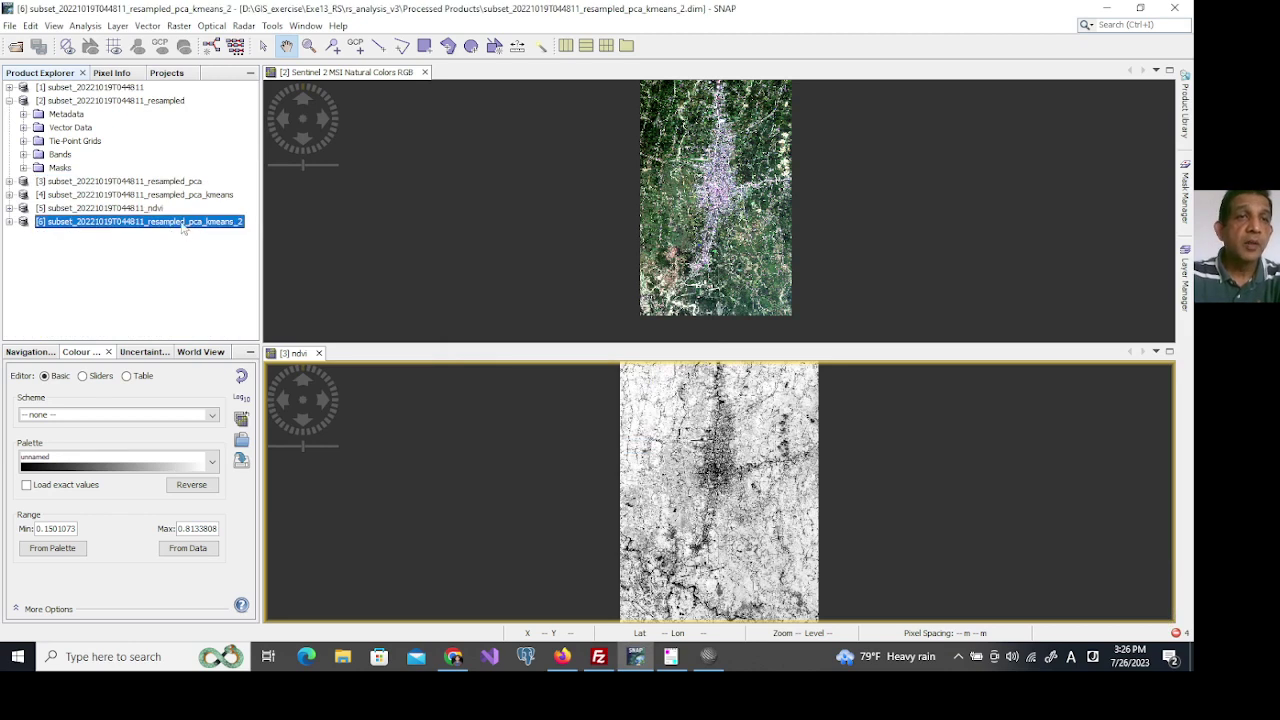
pyautogui.click(9, 221)
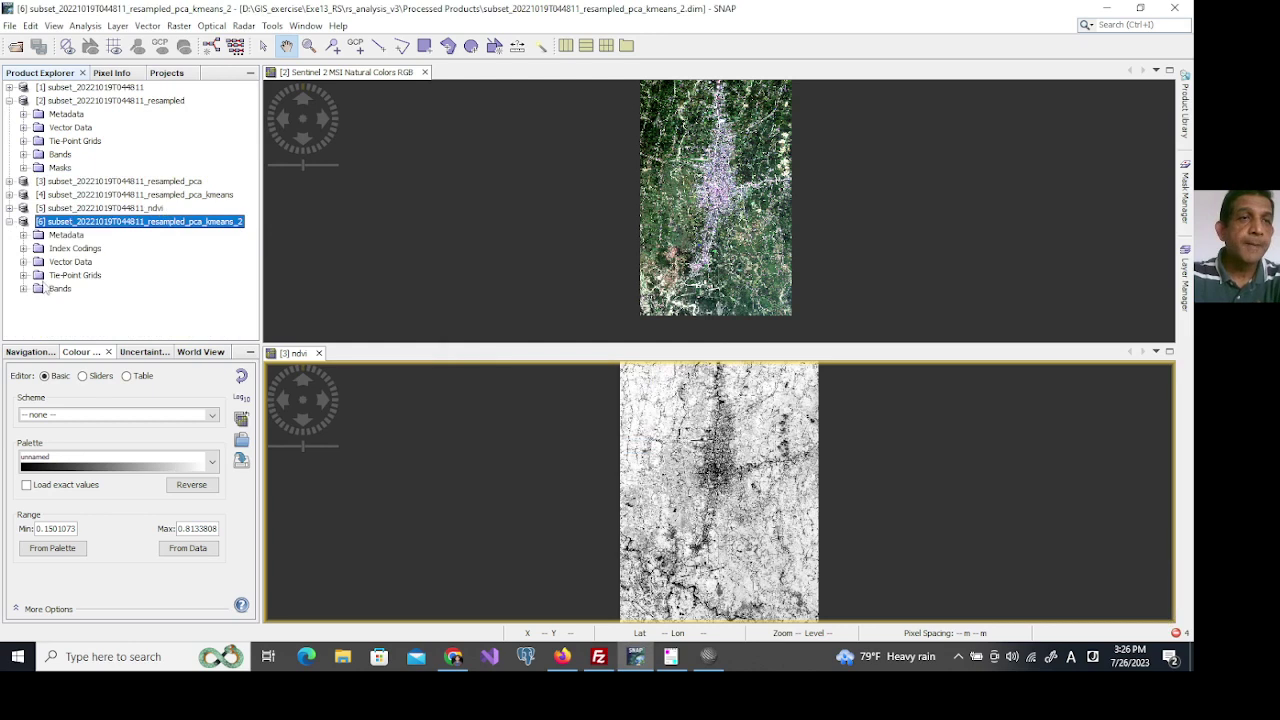
pyautogui.click(23, 289)
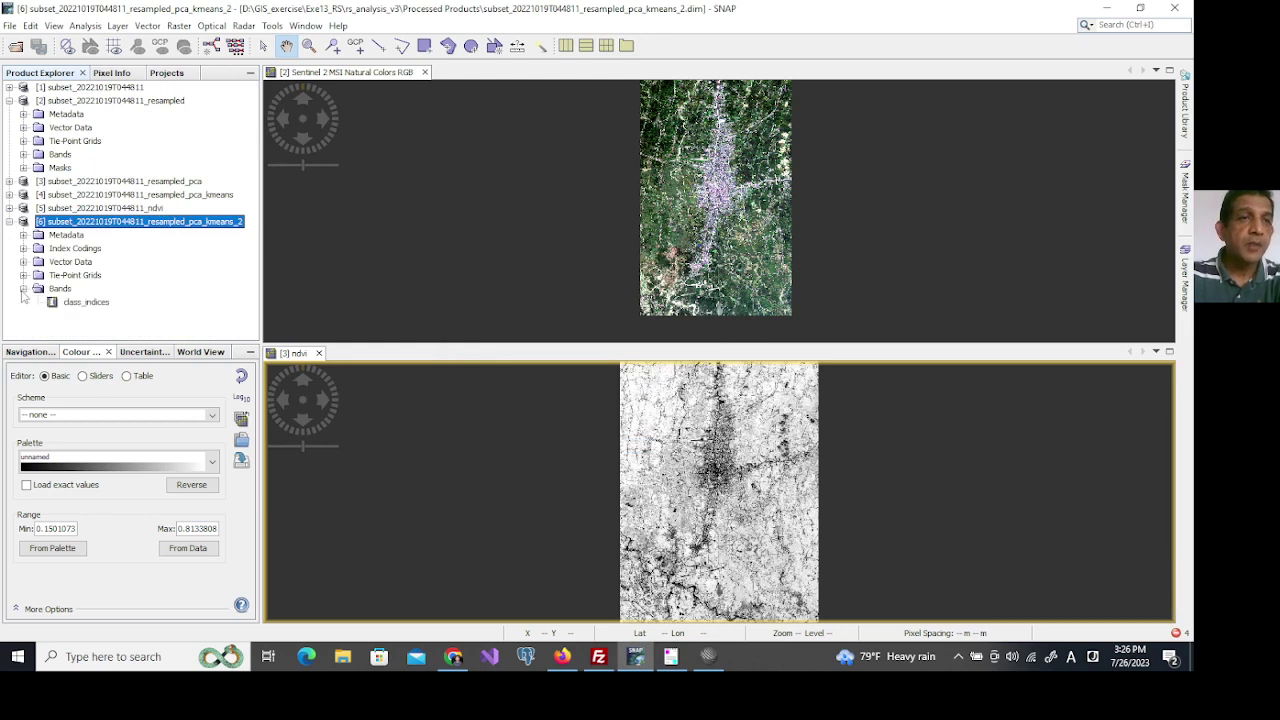
pyautogui.doubleClick(86, 303)
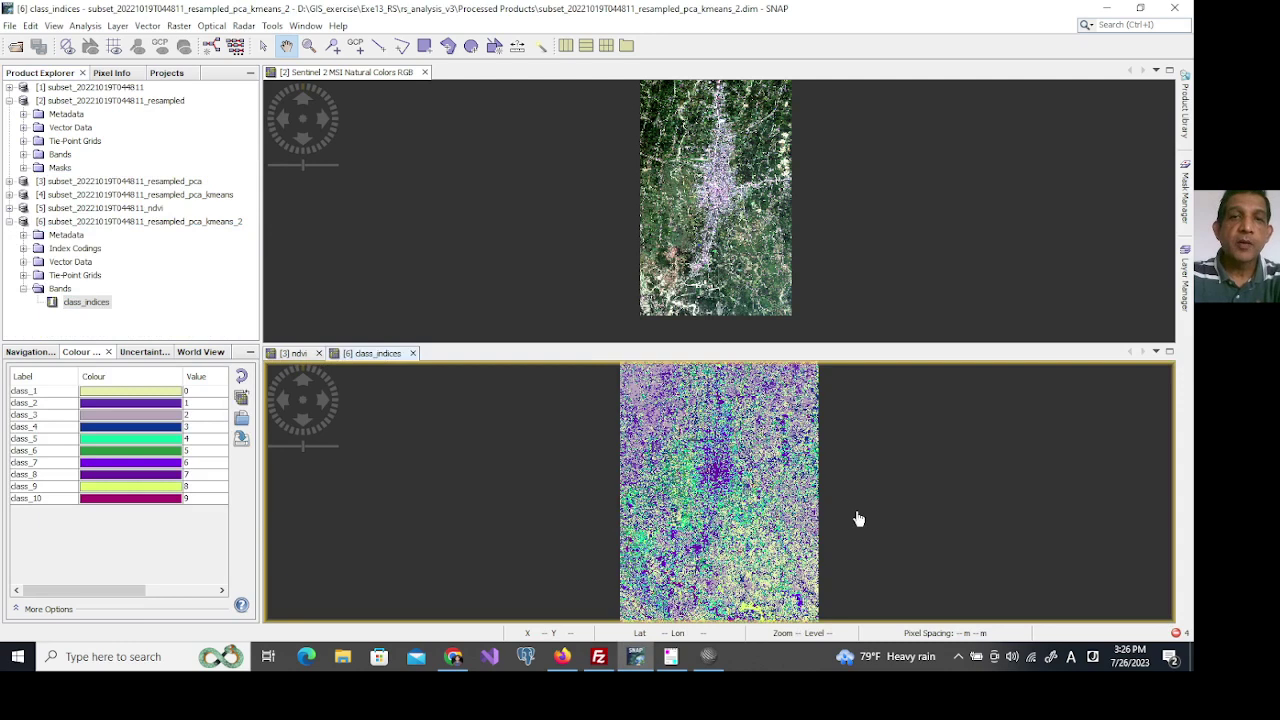
pyautogui.click(727, 206)
pyautogui.moveTo(727, 206); pyautogui.dragTo(685, 214)
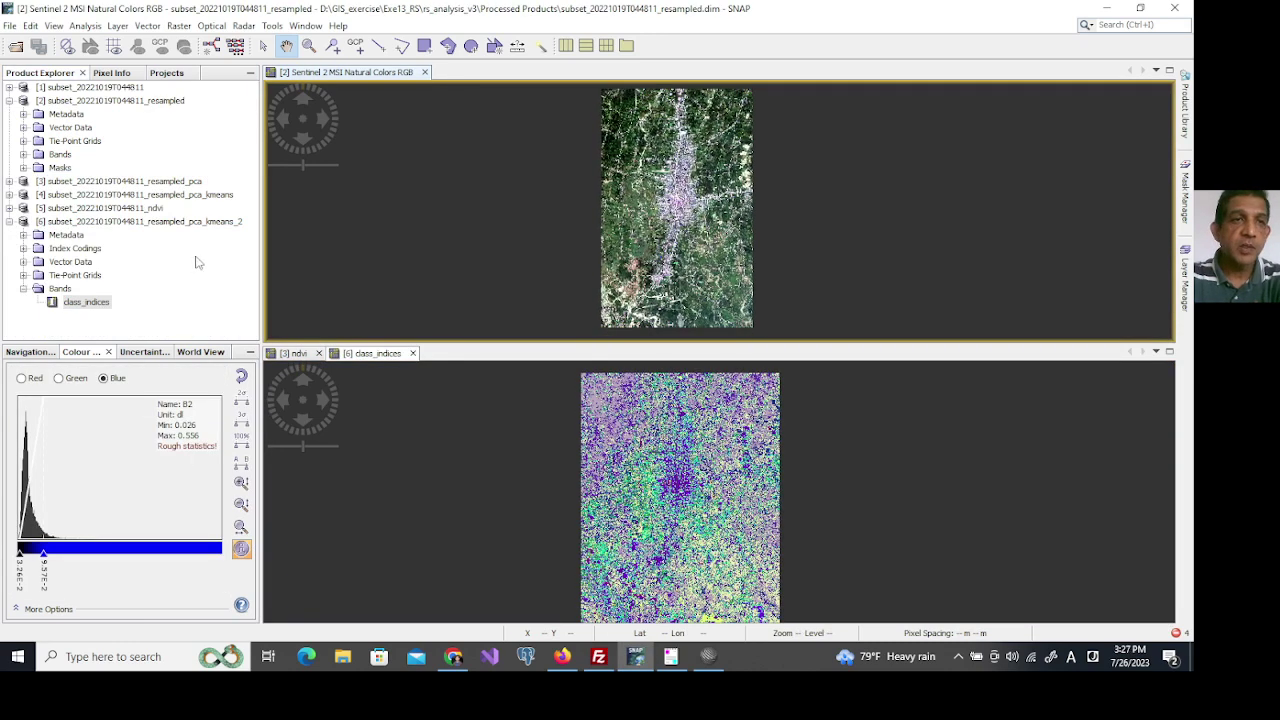
# Display the class_indices band of the earlier resampled_pca_kmeans product.
pyautogui.click(136, 196)
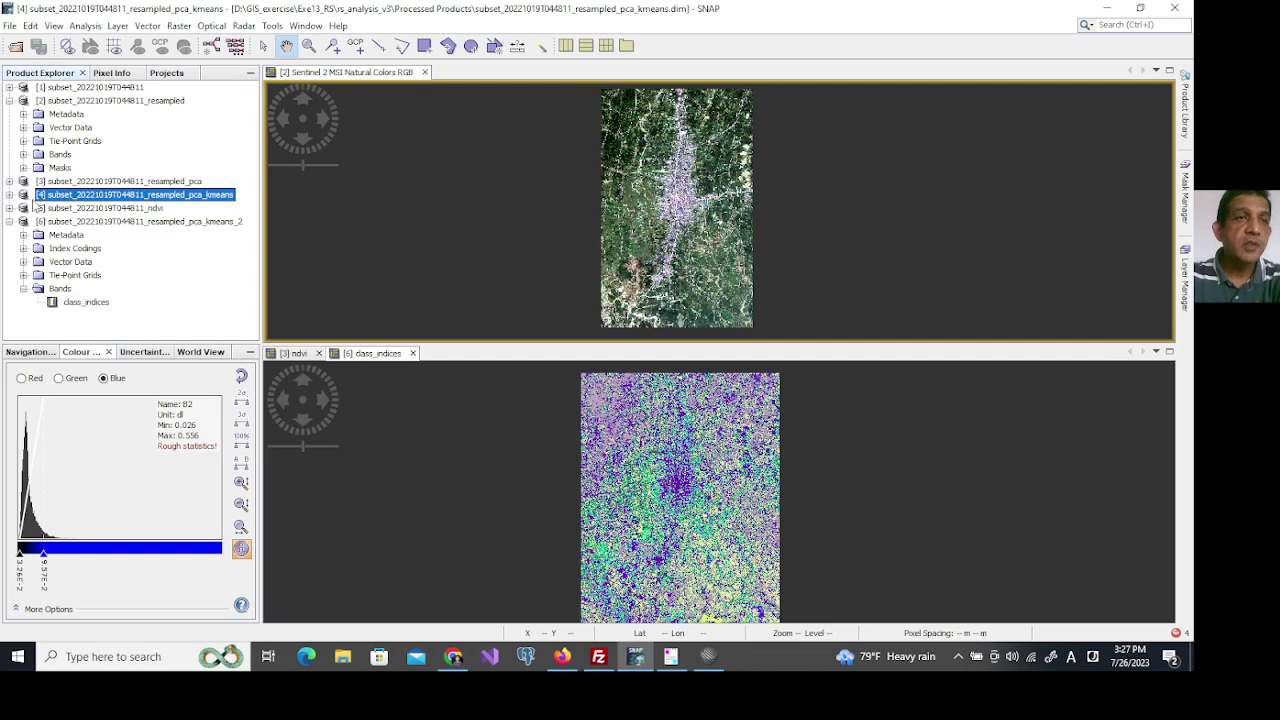
pyautogui.click(9, 195)
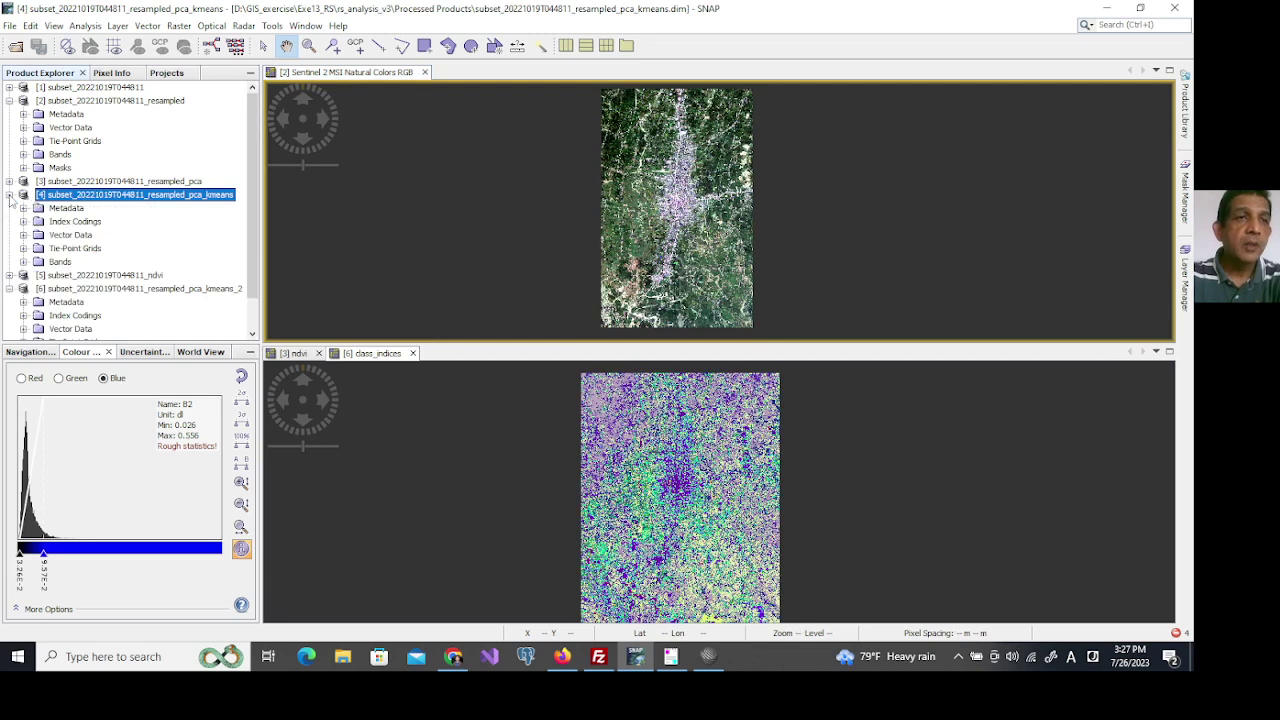
pyautogui.click(23, 262)
pyautogui.doubleClick(55, 276)
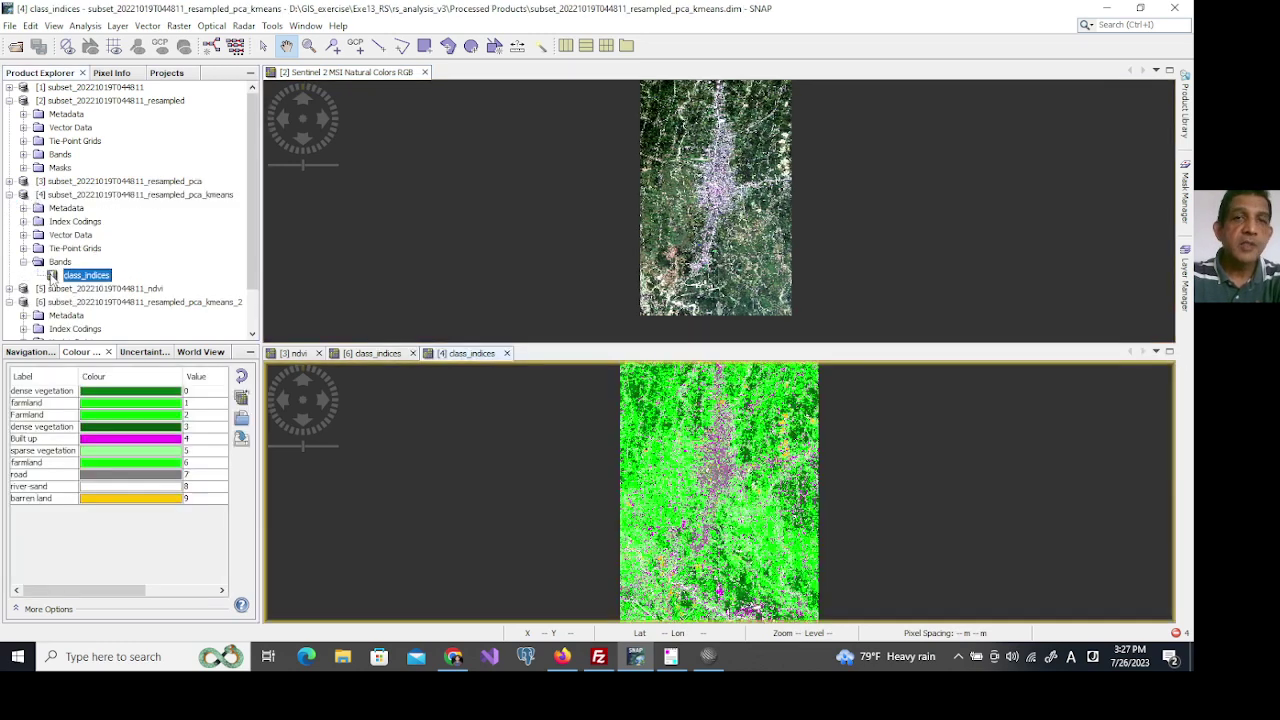
# Tile the image views horizontally and close the ndvi view, keeping the natural-colour RGB and both class_indices images.
pyautogui.click(305, 25)
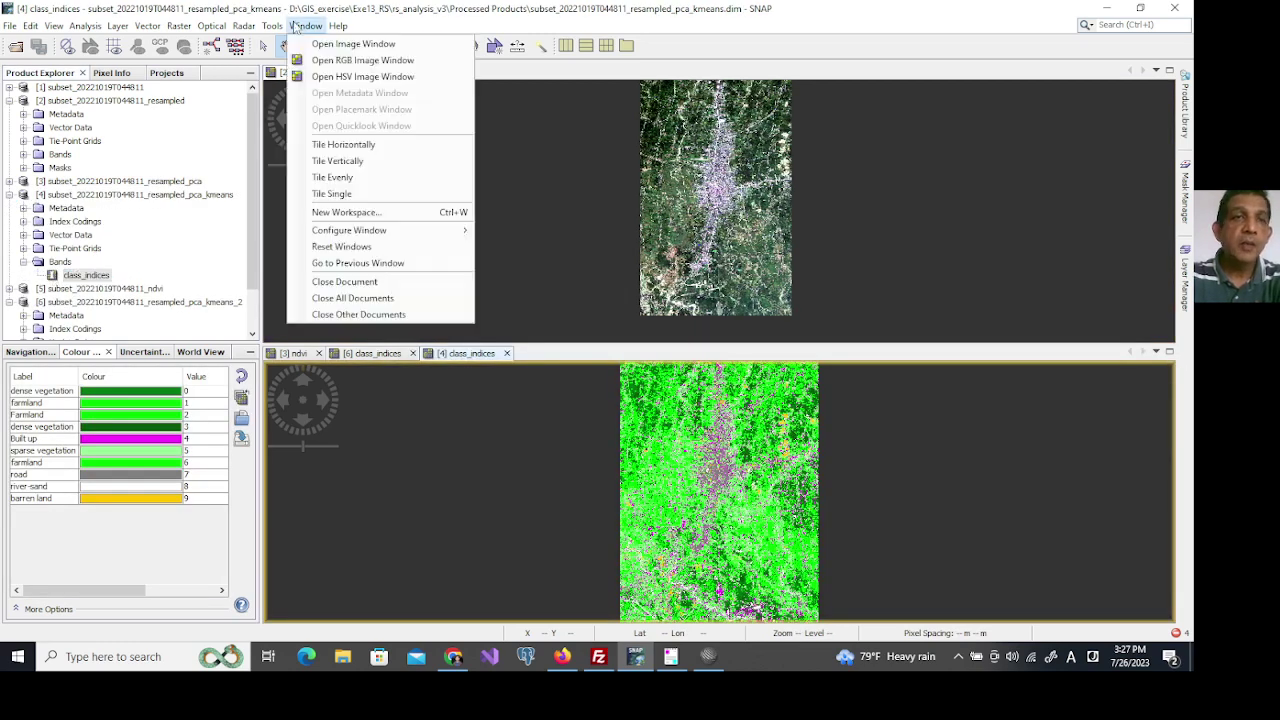
pyautogui.click(357, 152)
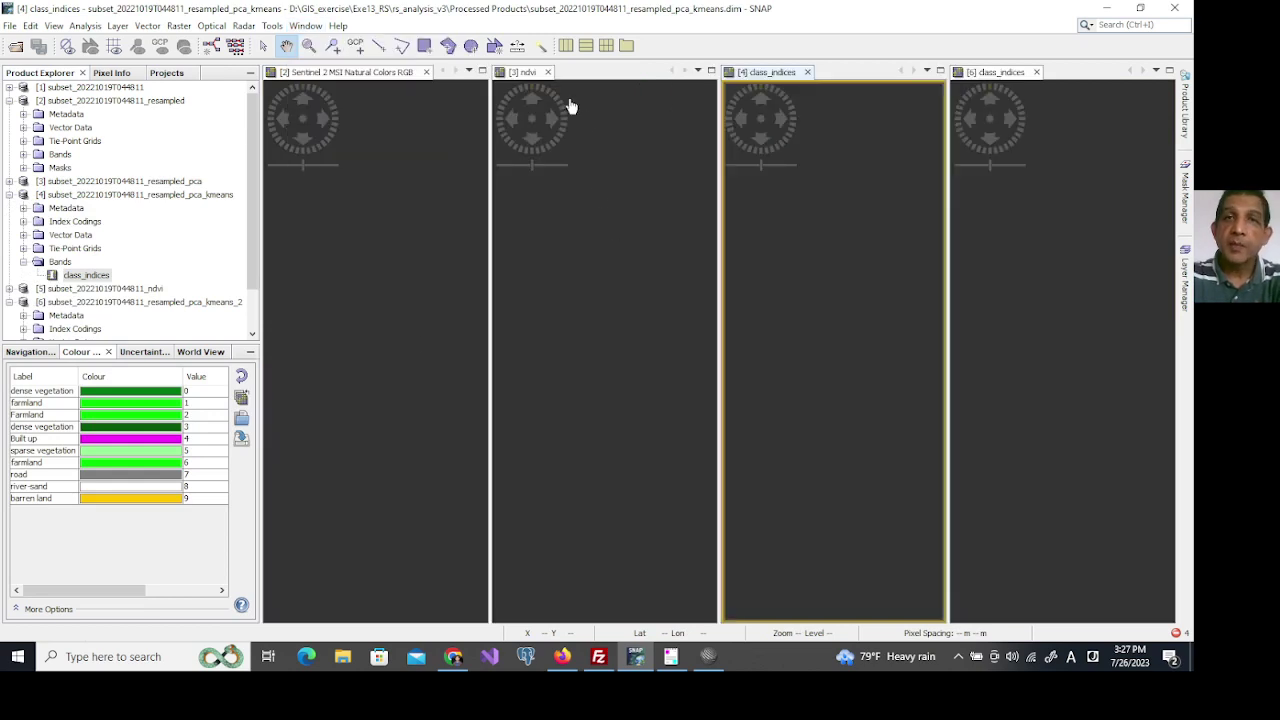
pyautogui.click(546, 75)
pyautogui.click(548, 72)
pyautogui.click(437, 289)
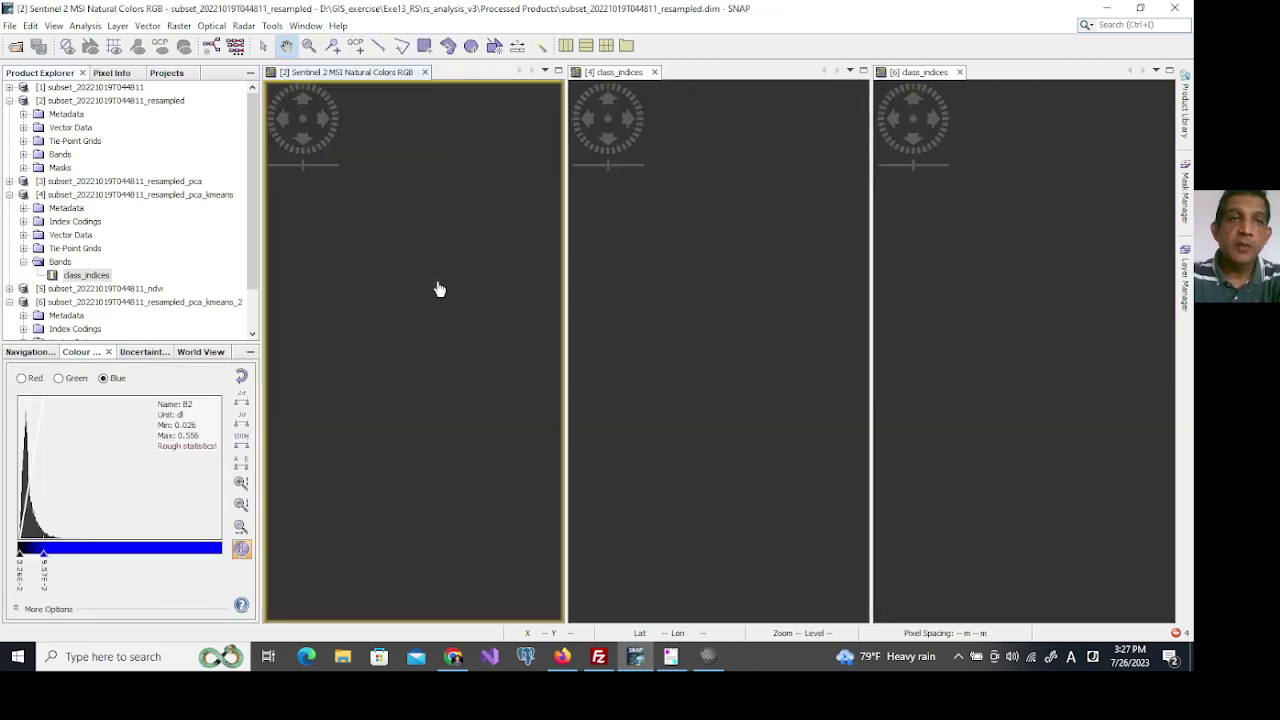
# Compare the built-up city area at close range across the natural-colour RGB image and both K-means class_indices images.
pyautogui.click(34, 354)
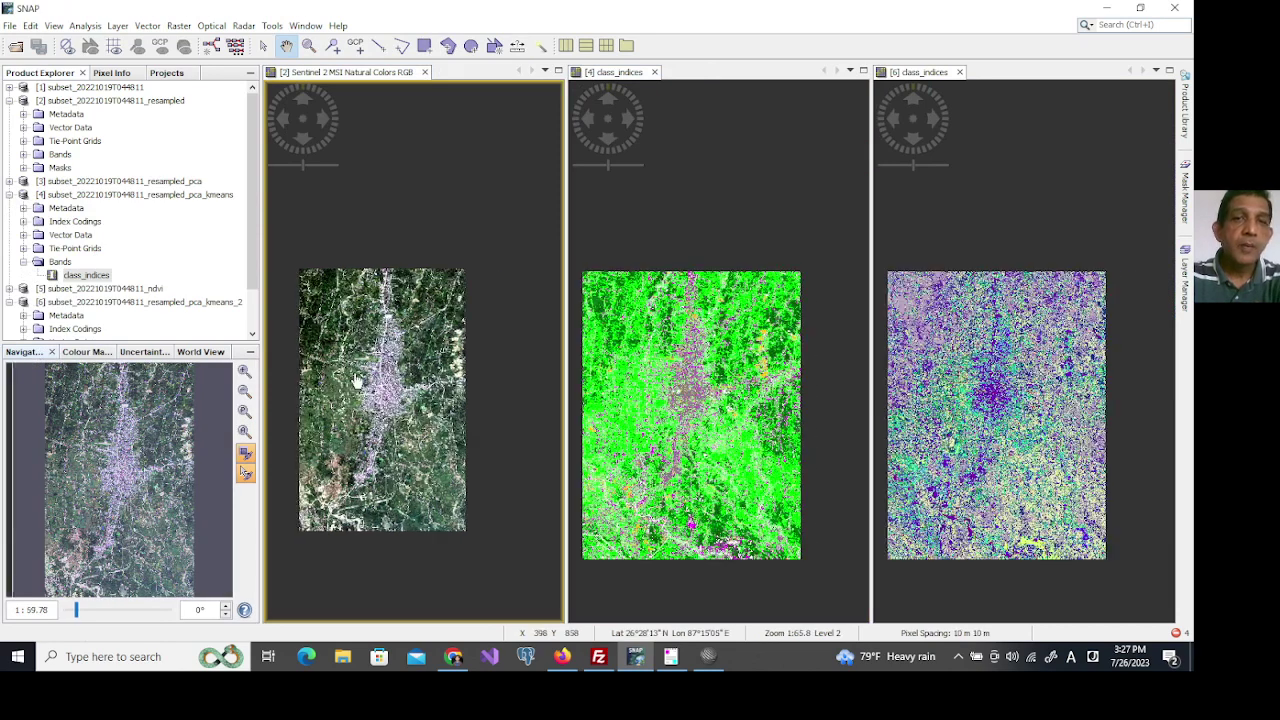
pyautogui.scroll(5, 357, 380)
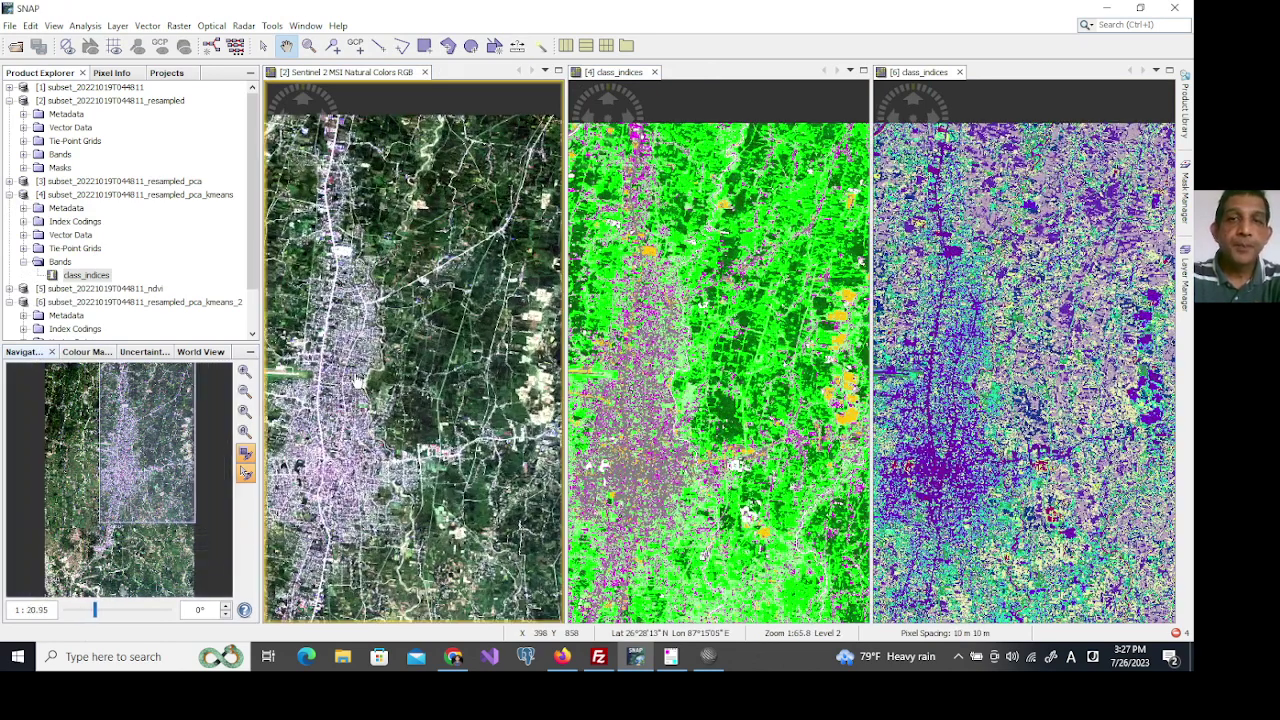
pyautogui.moveTo(668, 405); pyautogui.dragTo(731, 311)
pyautogui.scroll(3, 730, 345)
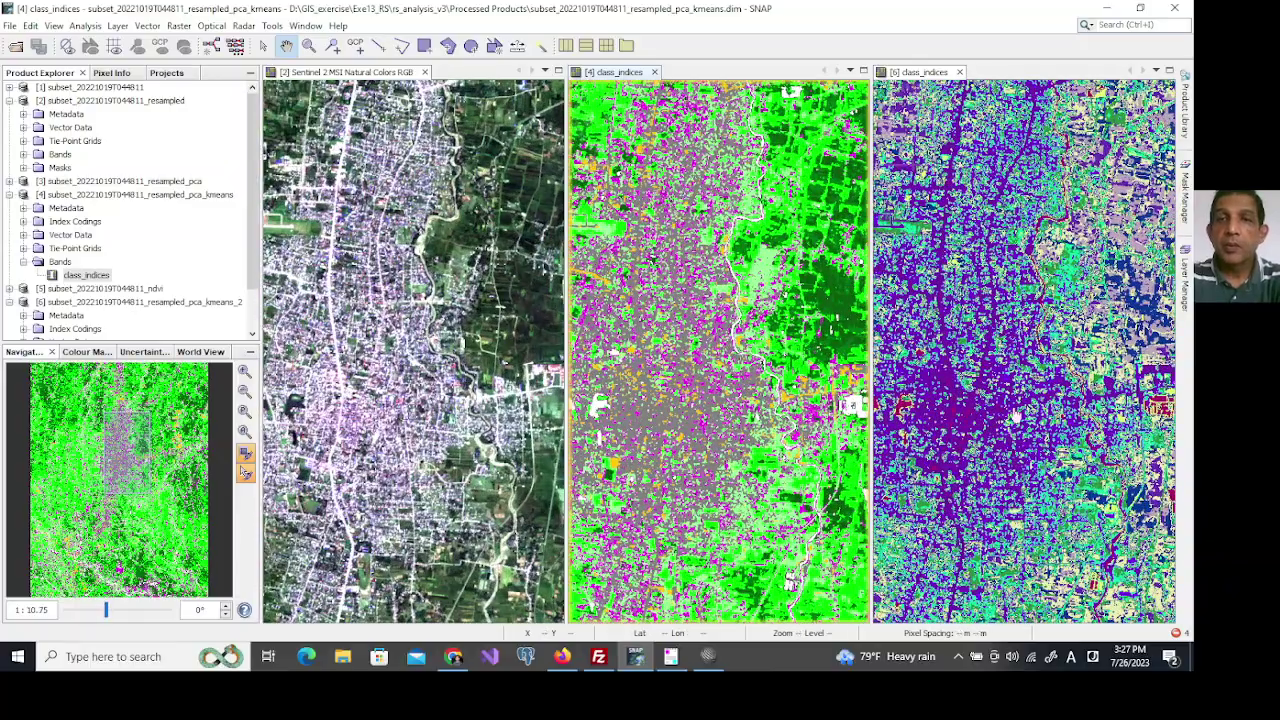
# Show the class colour table of the second K-means image and inspect the class value of pixels along the city's main road.
pyautogui.moveTo(1009, 411); pyautogui.dragTo(1037, 405)
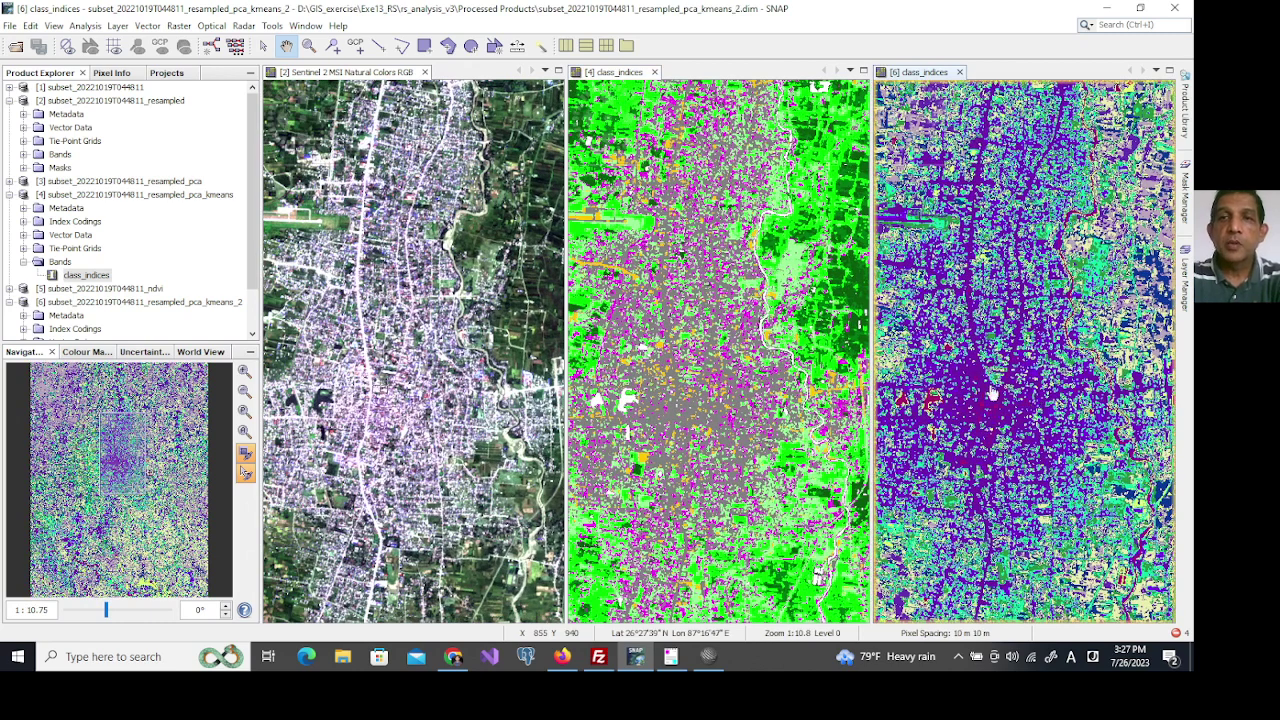
pyautogui.scroll(1, 993, 393)
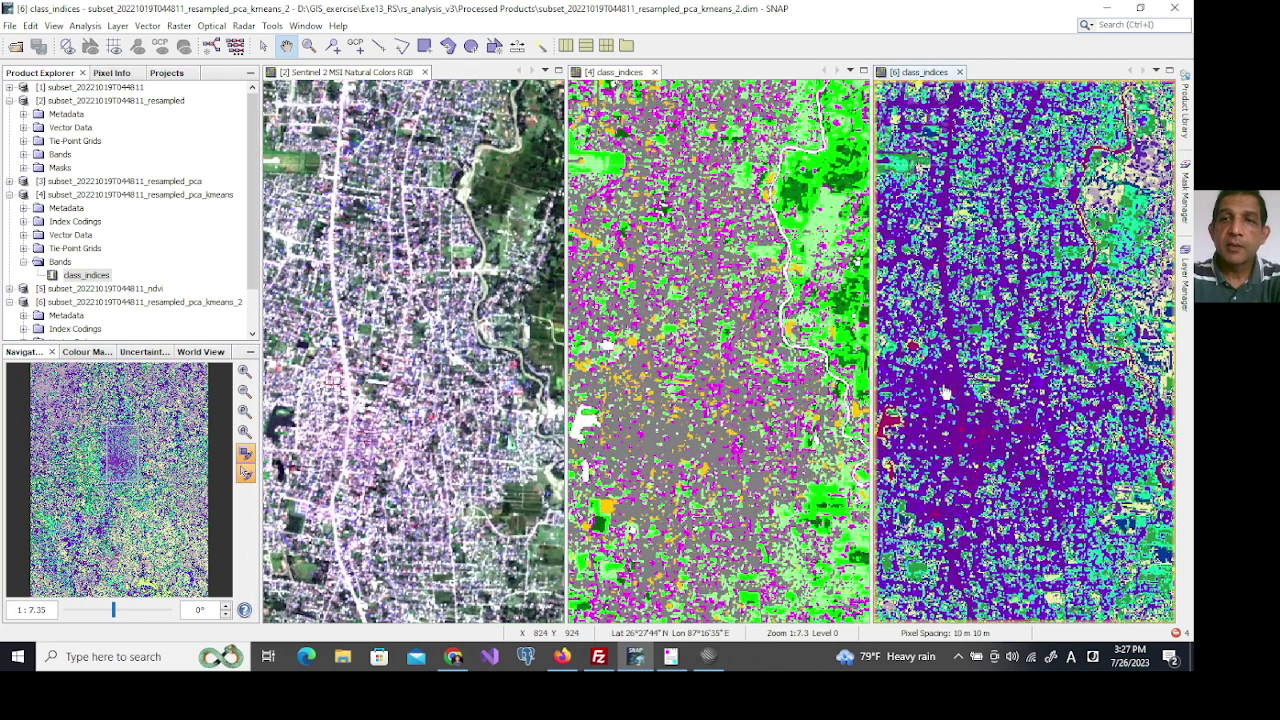
pyautogui.scroll(1, 1010, 392)
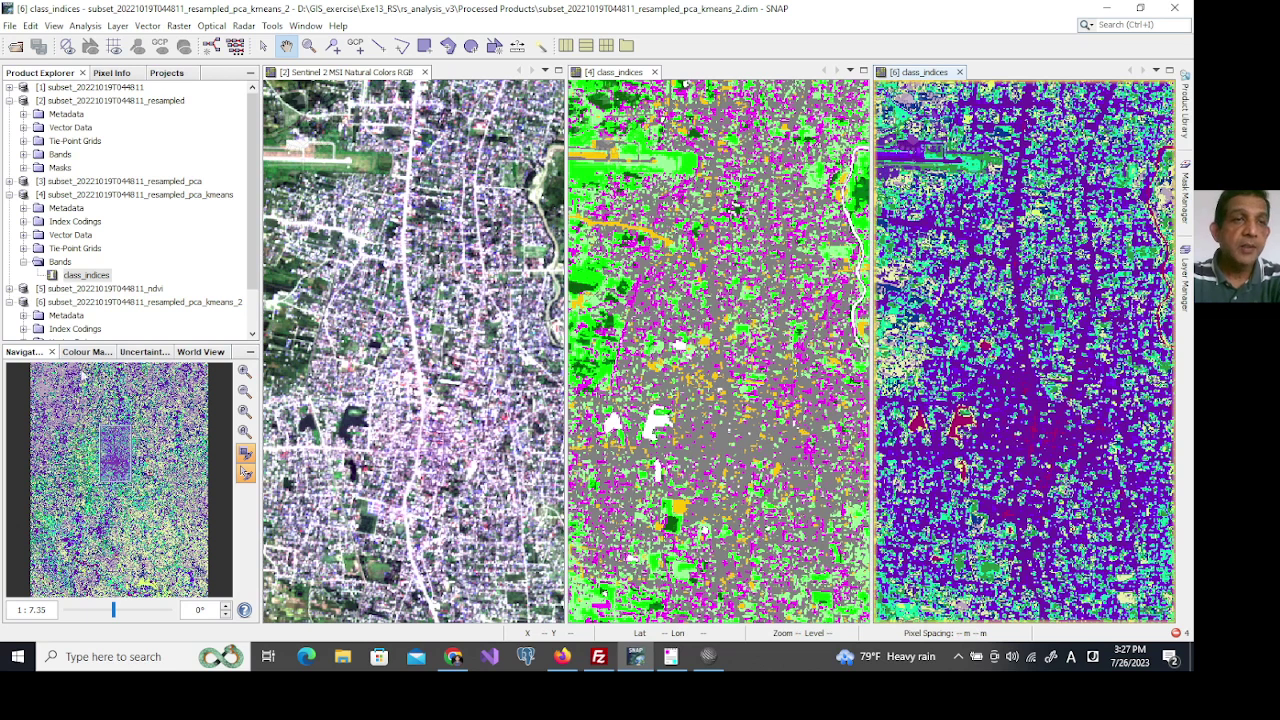
pyautogui.click(88, 352)
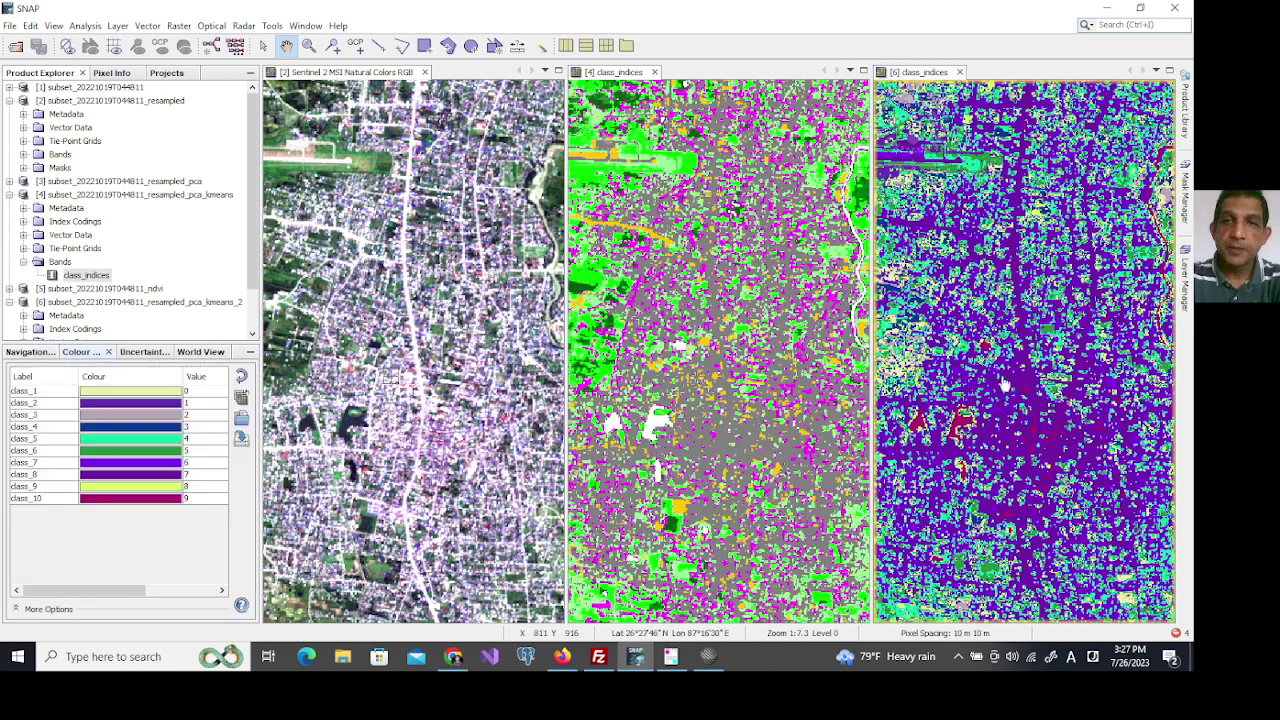
pyautogui.scroll(5, 1025, 380)
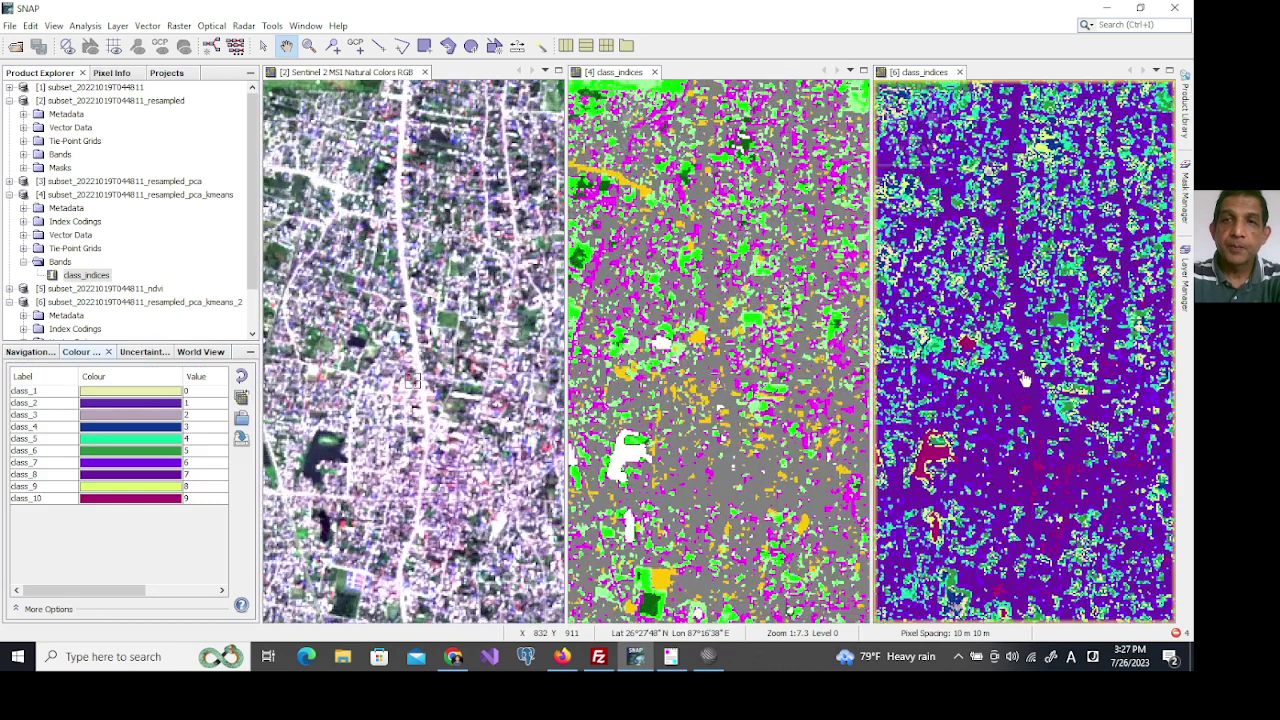
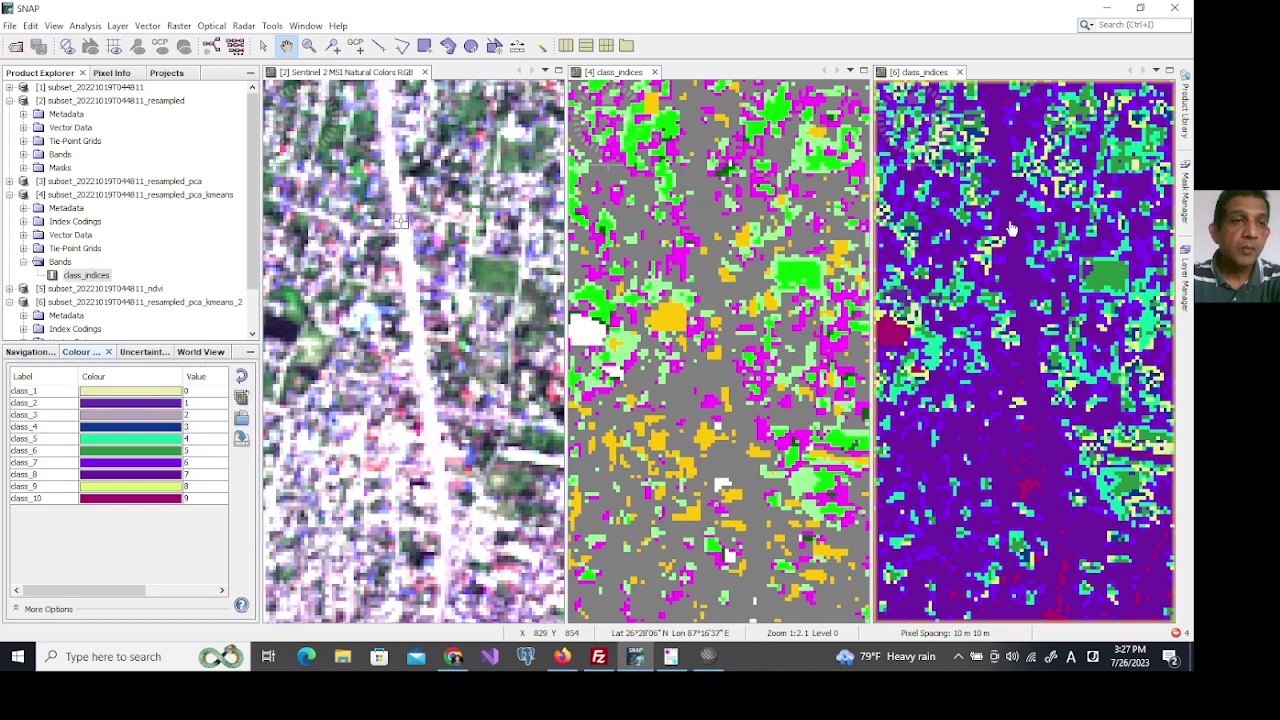
pyautogui.click(111, 72)
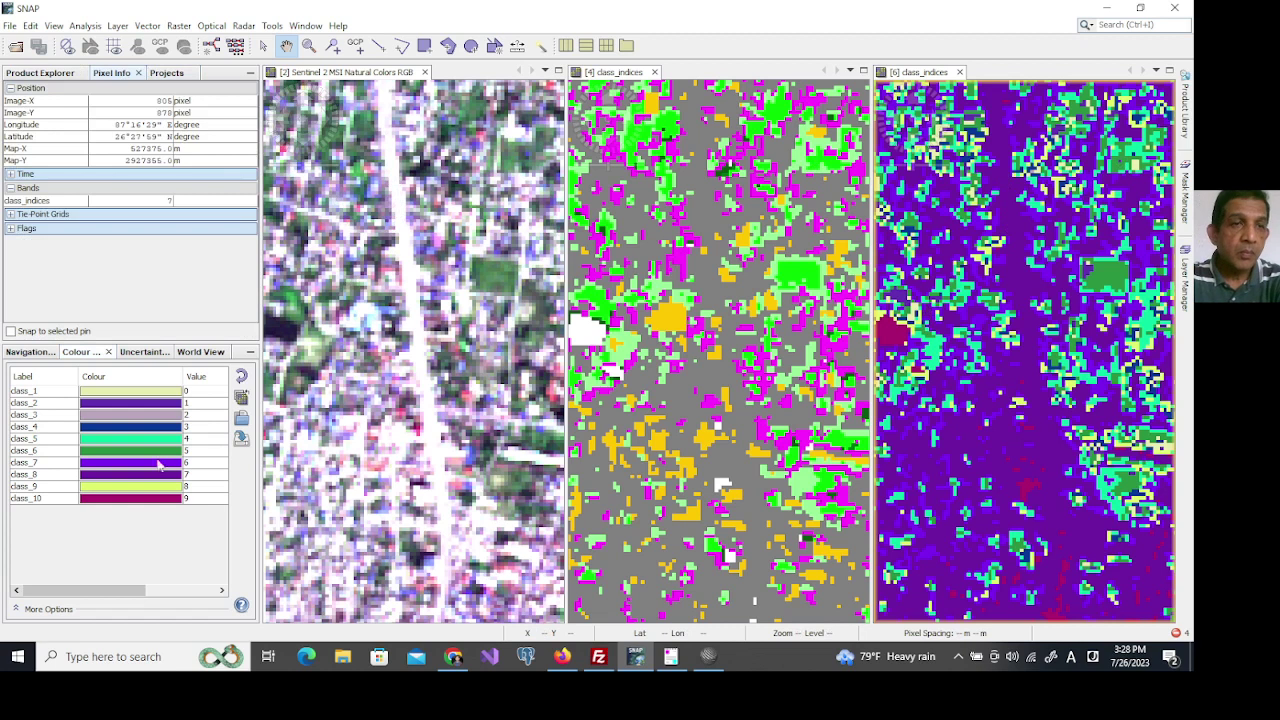
# Rename class_8 of the second K-means result as Road and colour it grey.
pyautogui.click(42, 475)
pyautogui.doubleClick(42, 475)
pyautogui.press('BackSpace')
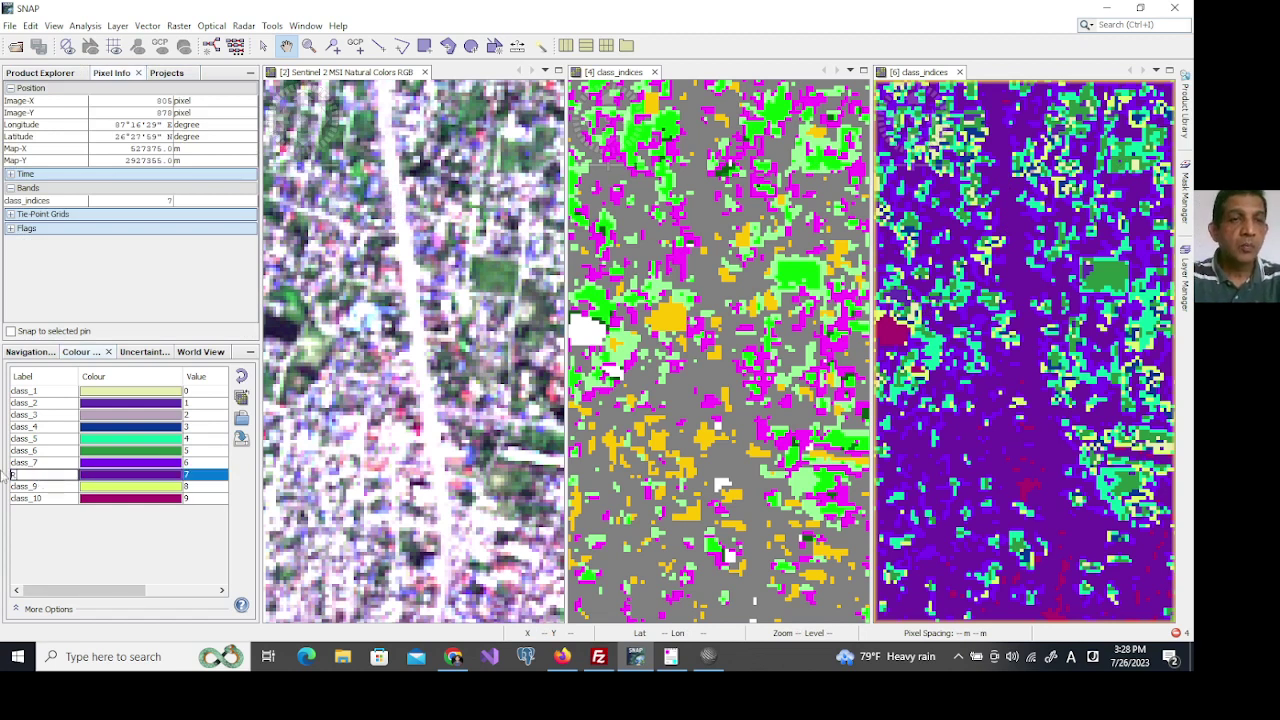
pyautogui.write('Road')
pyautogui.press('Return')
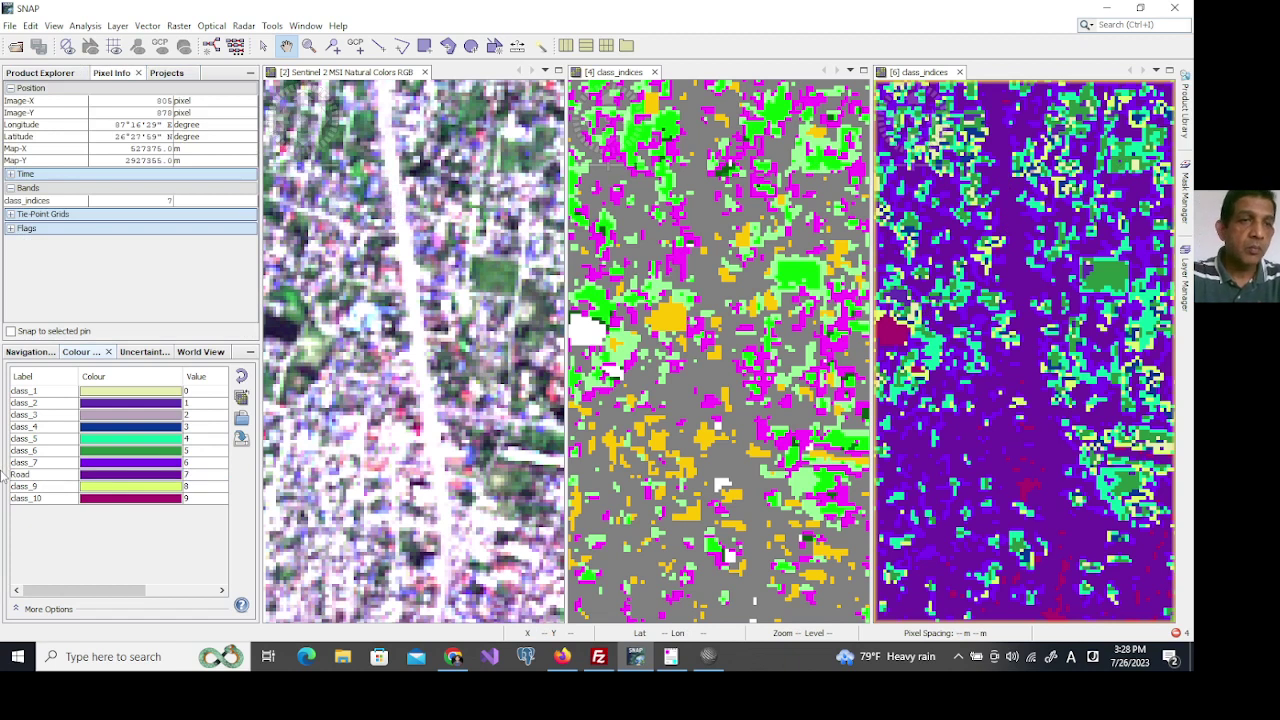
pyautogui.click(135, 477)
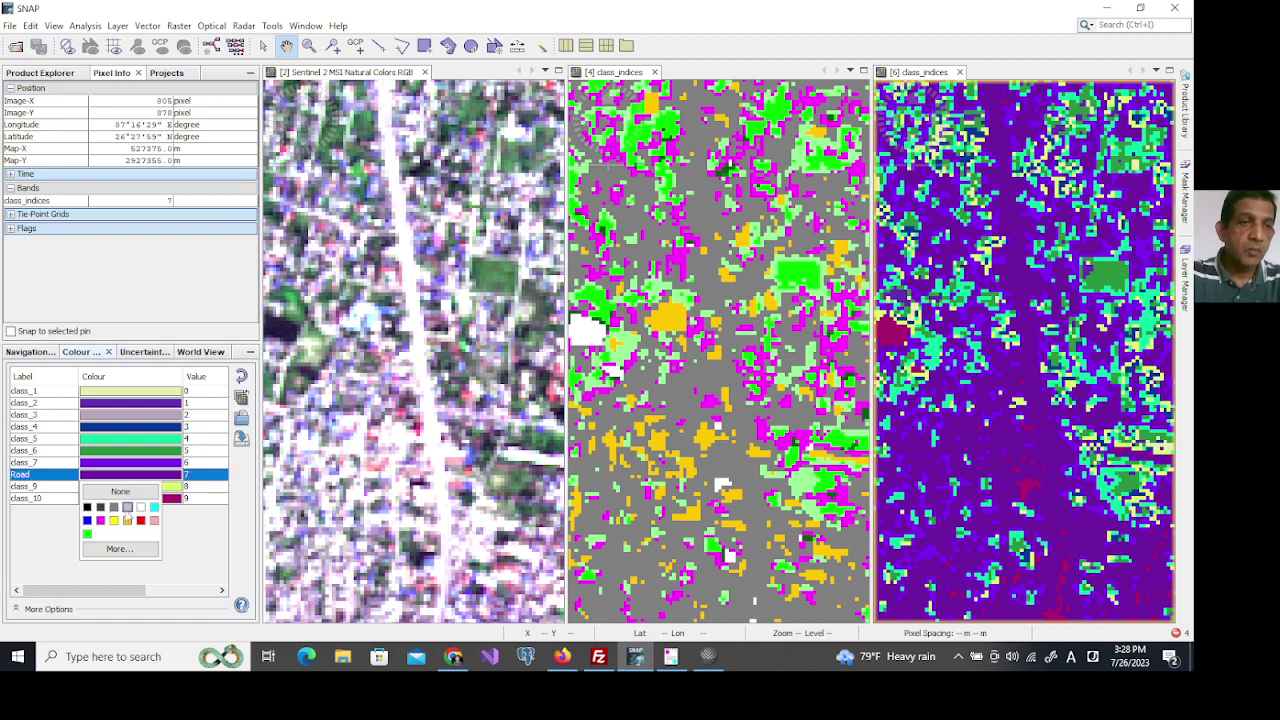
pyautogui.click(127, 508)
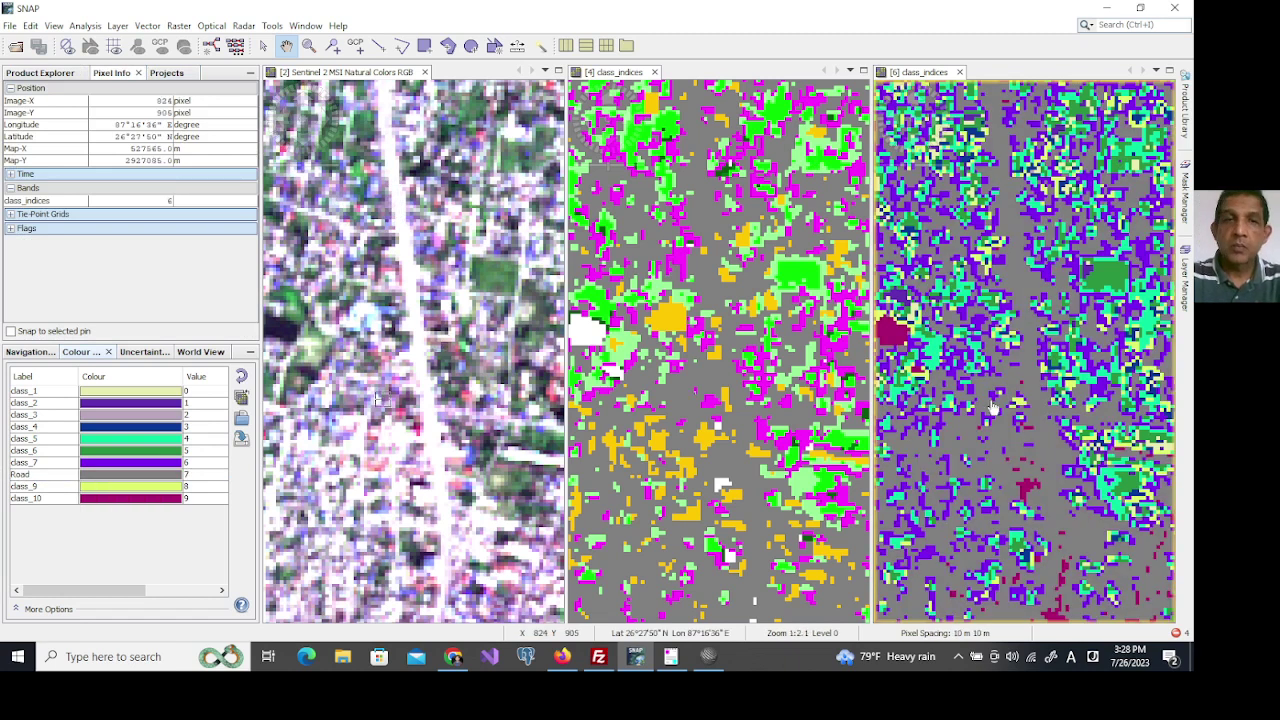
# Examine the ponds in the city area and rename class_10 of the second K-means result as dense vegetation.
pyautogui.scroll(-5, 985, 420)
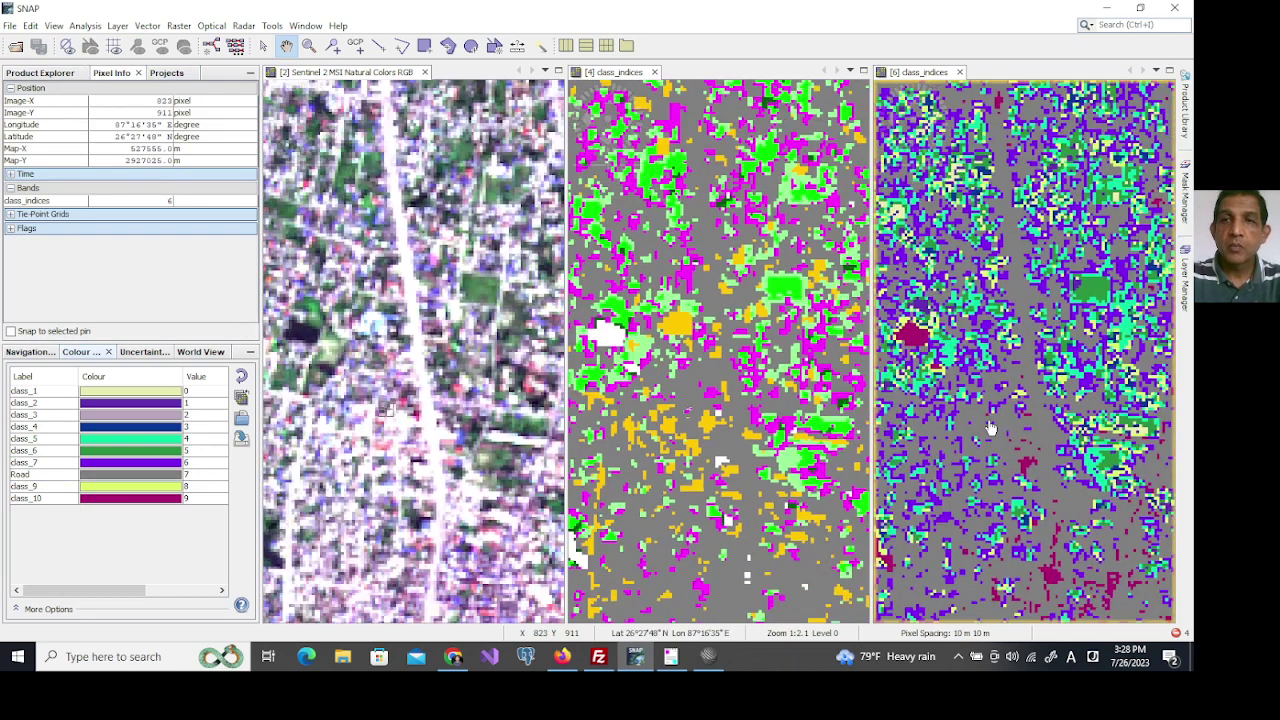
pyautogui.scroll(-6, 990, 430)
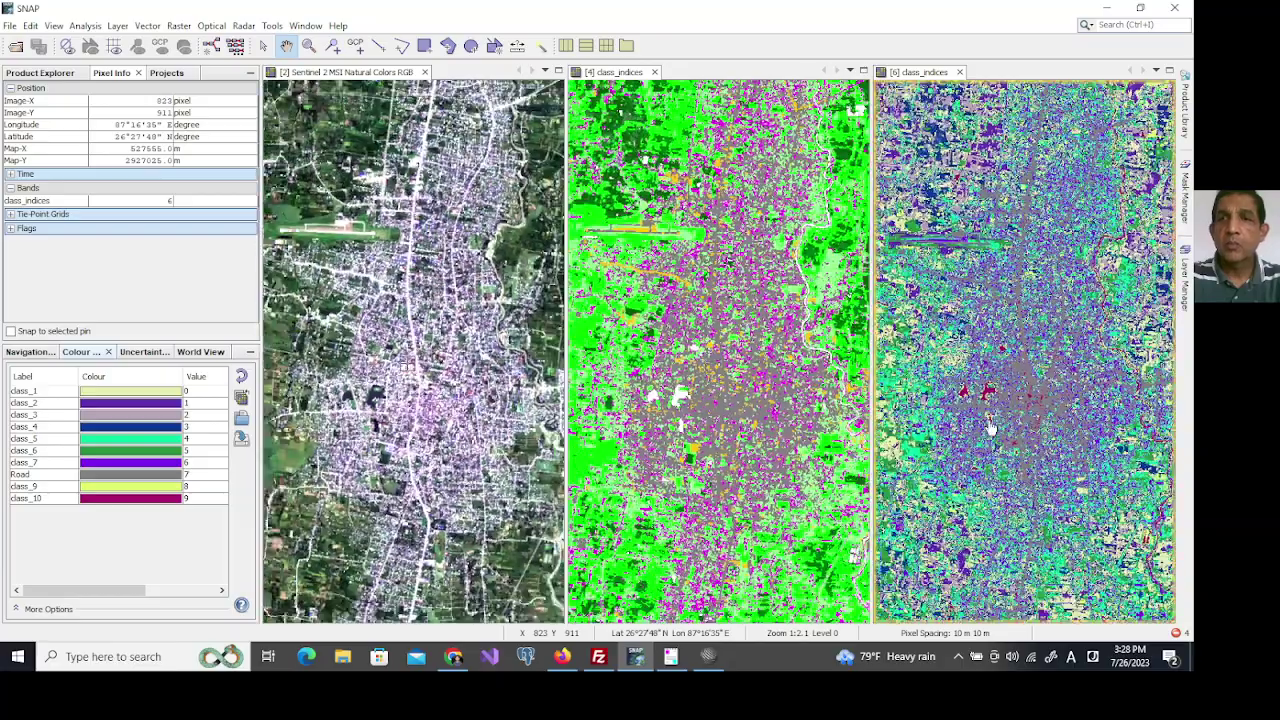
pyautogui.scroll(2, 990, 430)
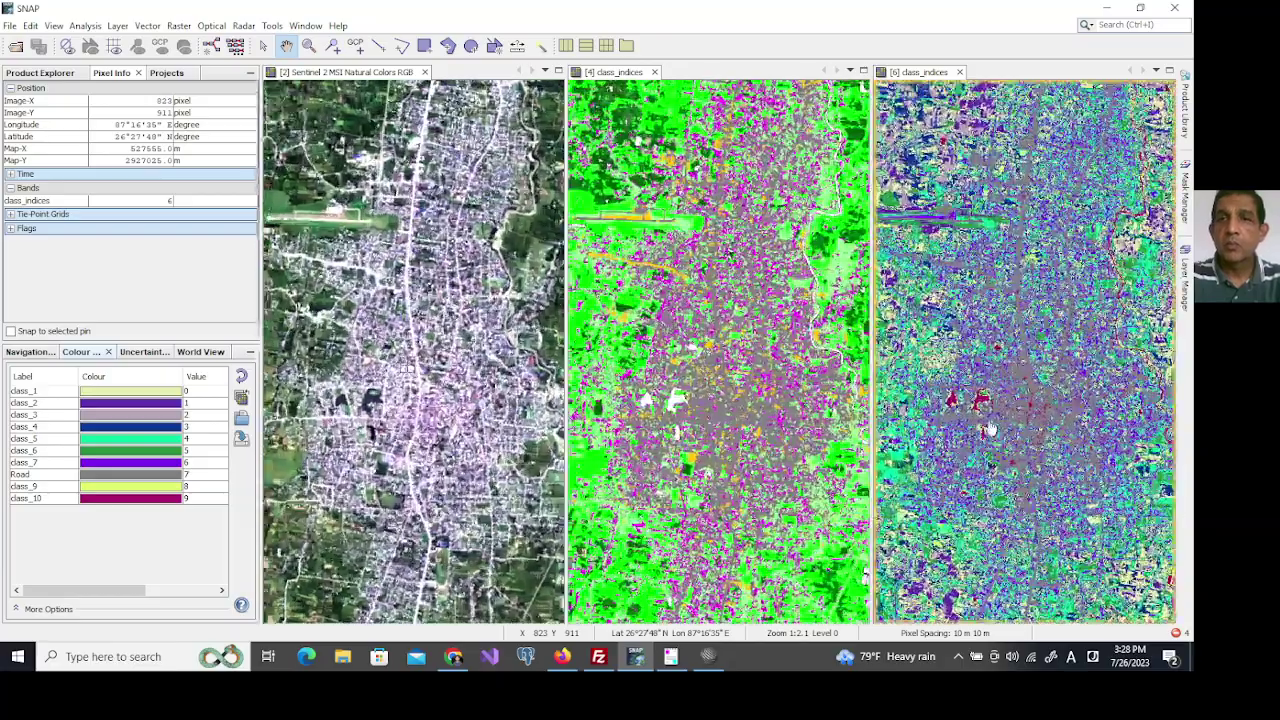
pyautogui.scroll(4, 988, 430)
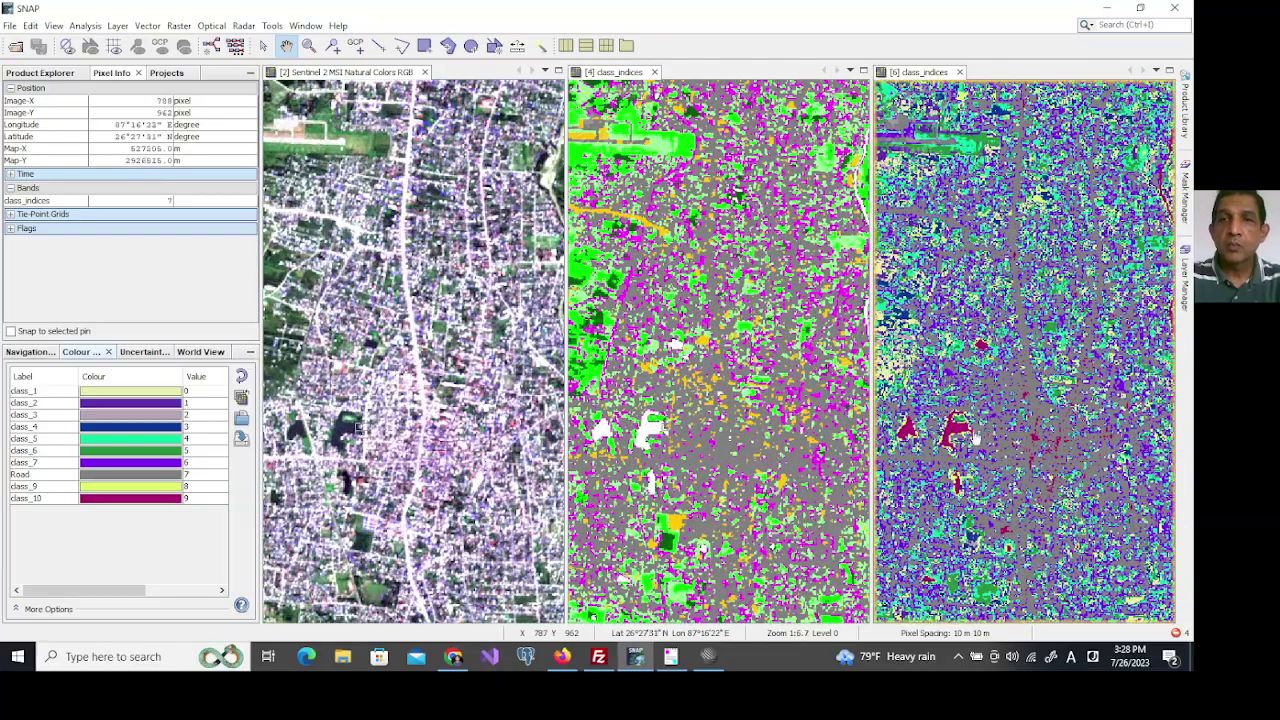
pyautogui.scroll(-2, 971, 427)
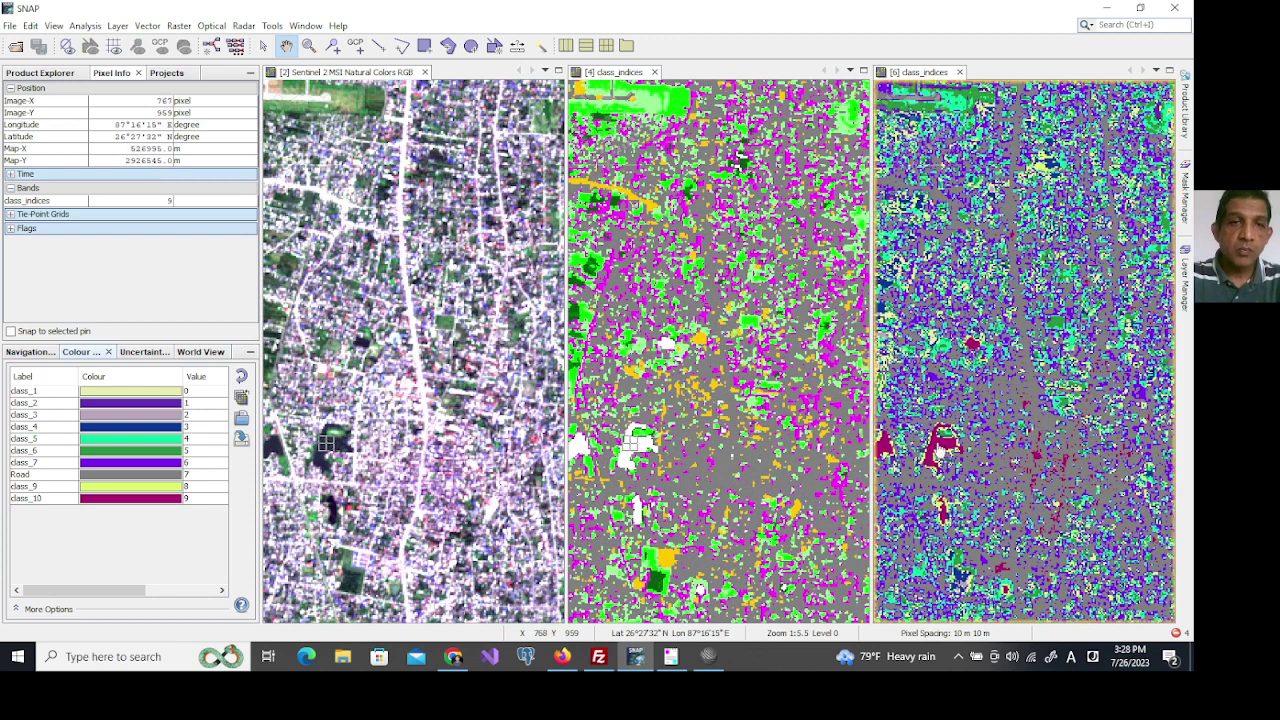
pyautogui.doubleClick(46, 499)
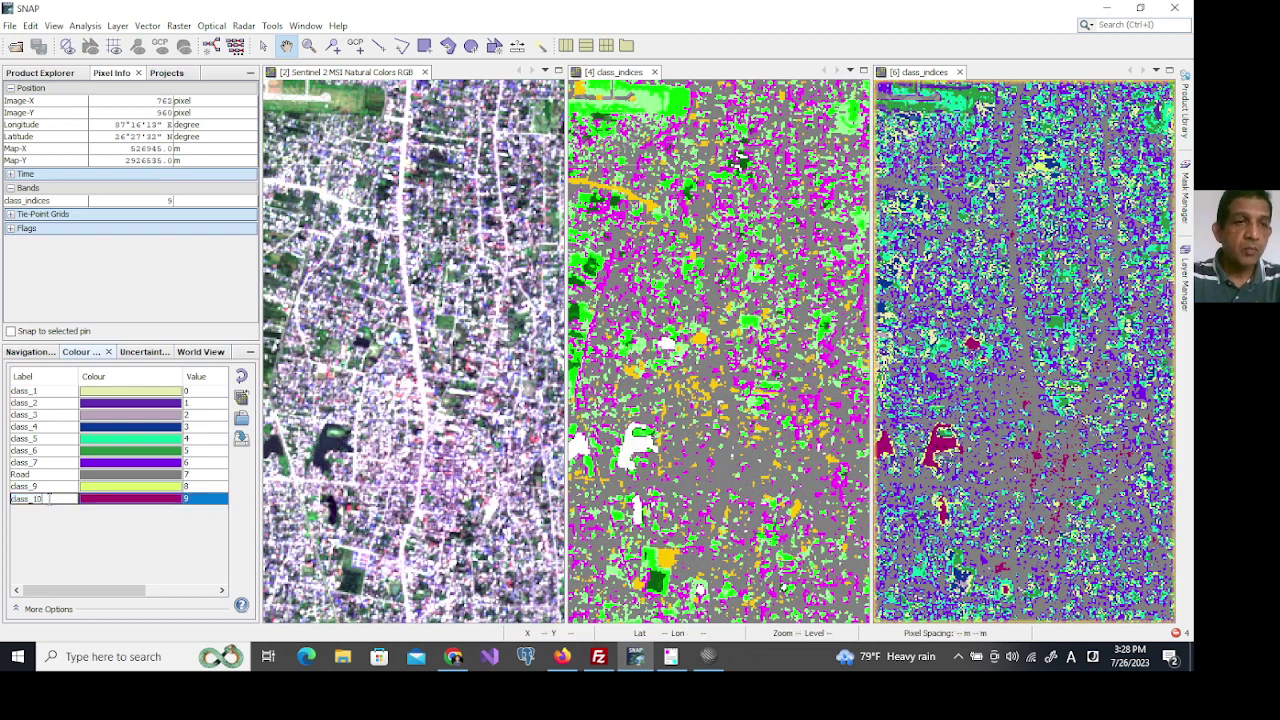
pyautogui.press('BackSpace')
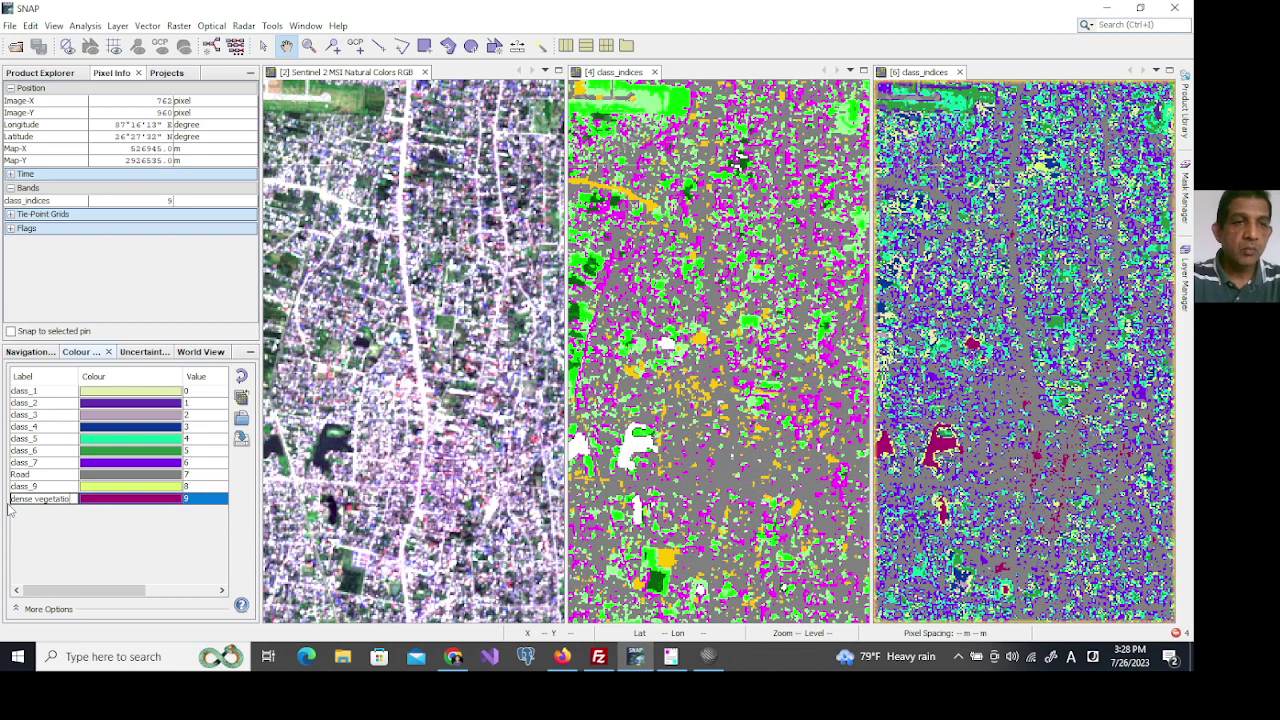
pyautogui.write('dense vegetation')
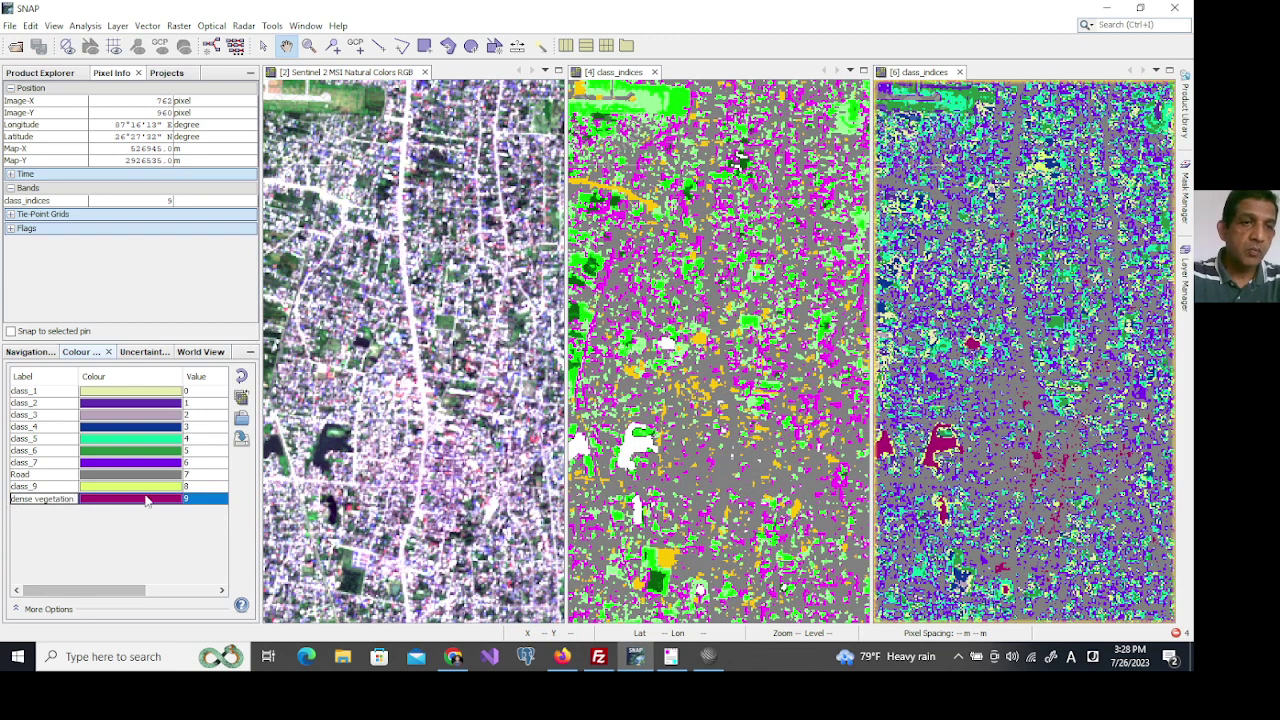
# Set the colour of the dense vegetation class with value 9 to dark green, RGB code 006017.
pyautogui.click(143, 500)
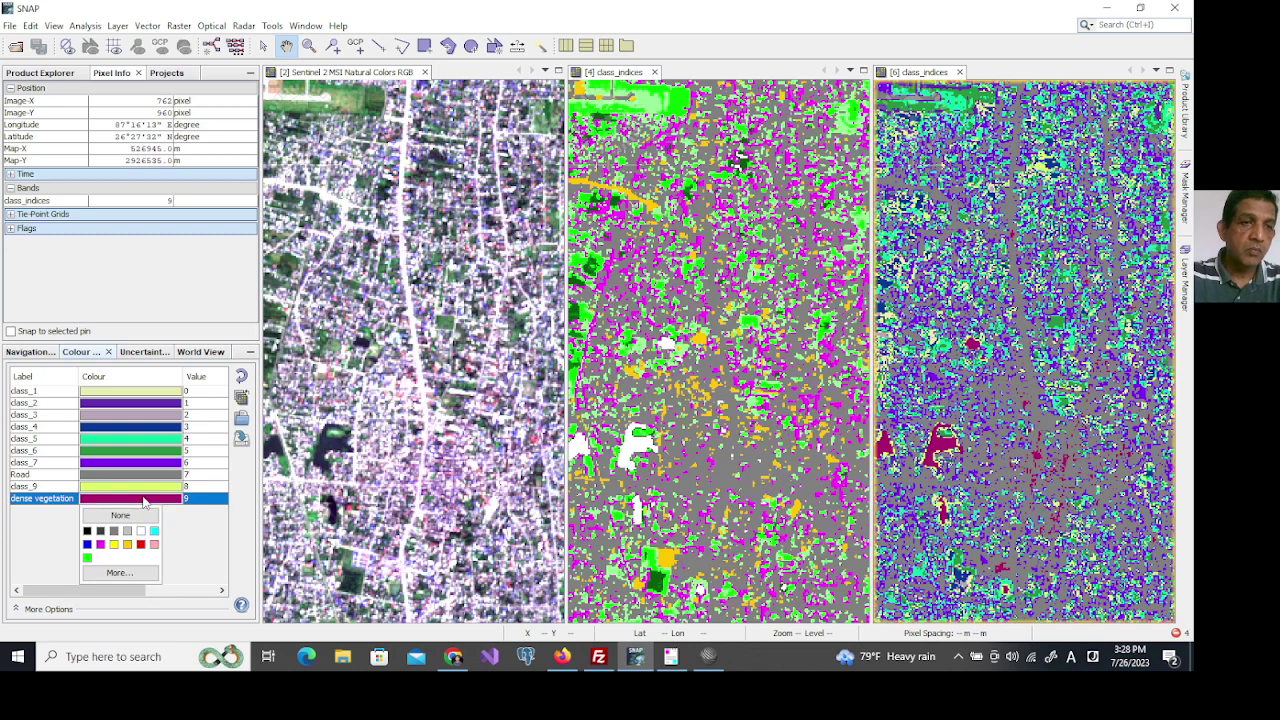
pyautogui.click(87, 557)
pyautogui.click(129, 498)
pyautogui.click(116, 572)
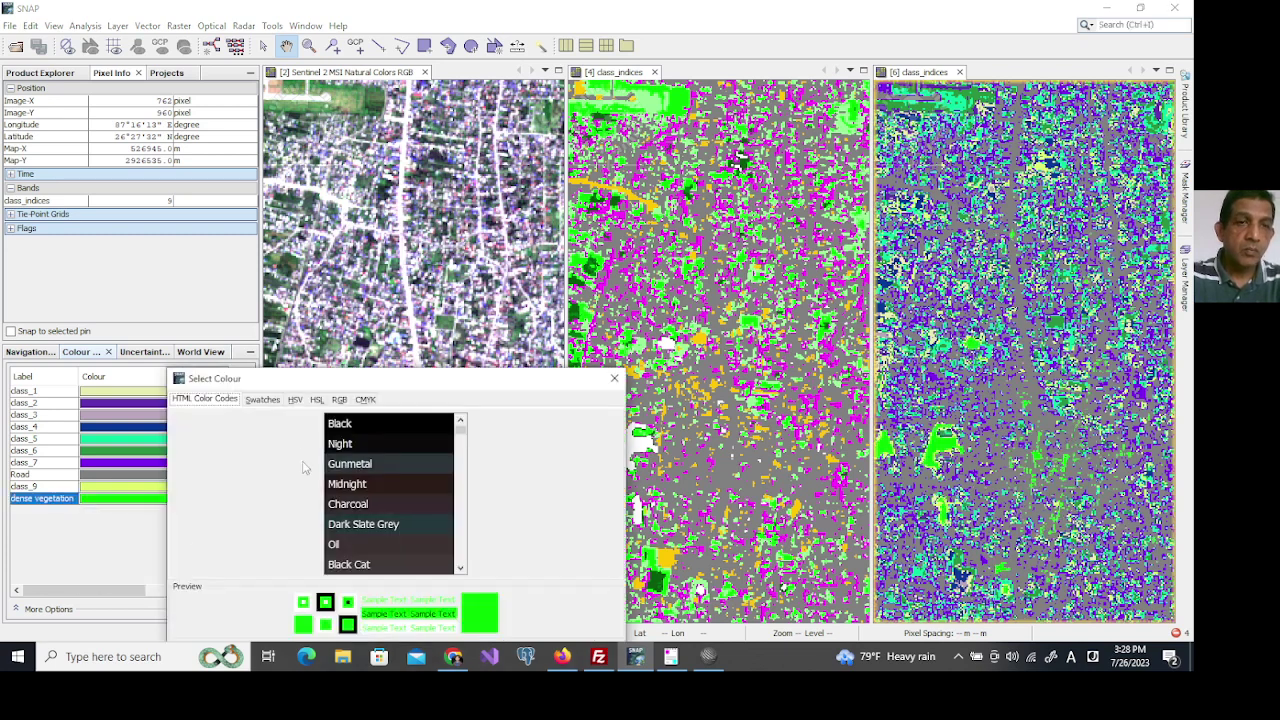
pyautogui.click(339, 399)
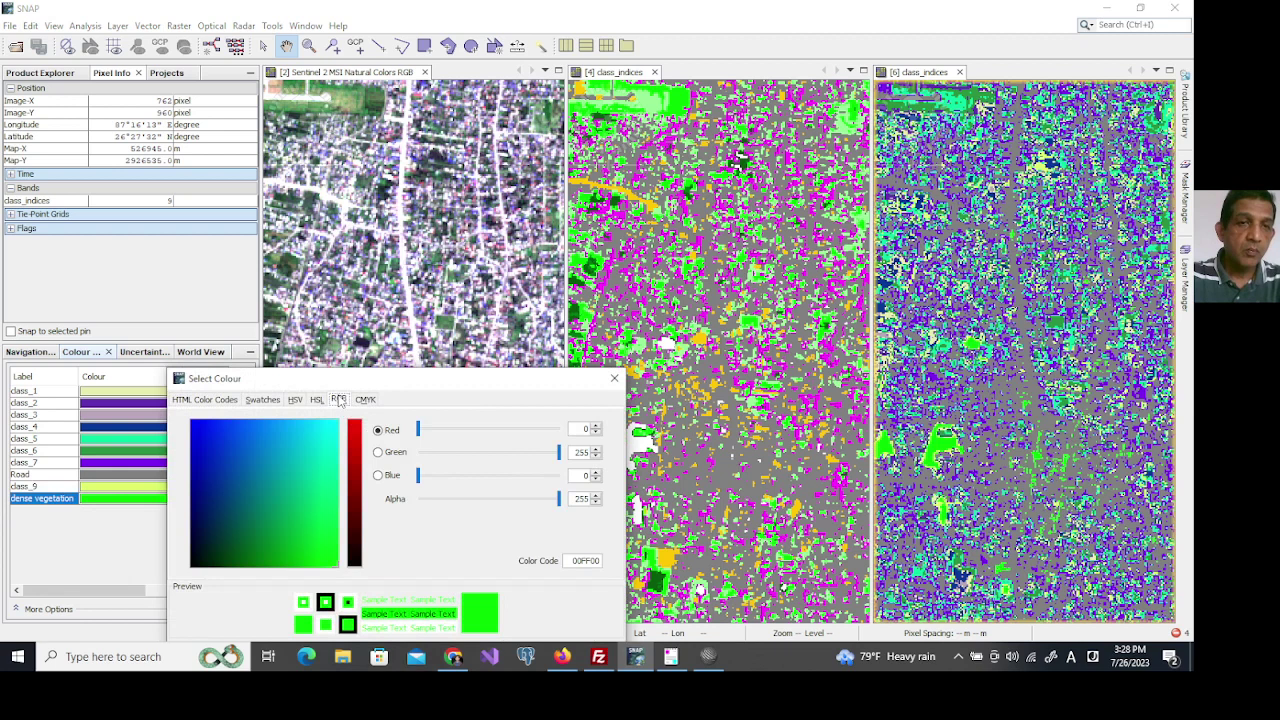
pyautogui.click(247, 555)
pyautogui.moveTo(383, 380); pyautogui.dragTo(387, 268)
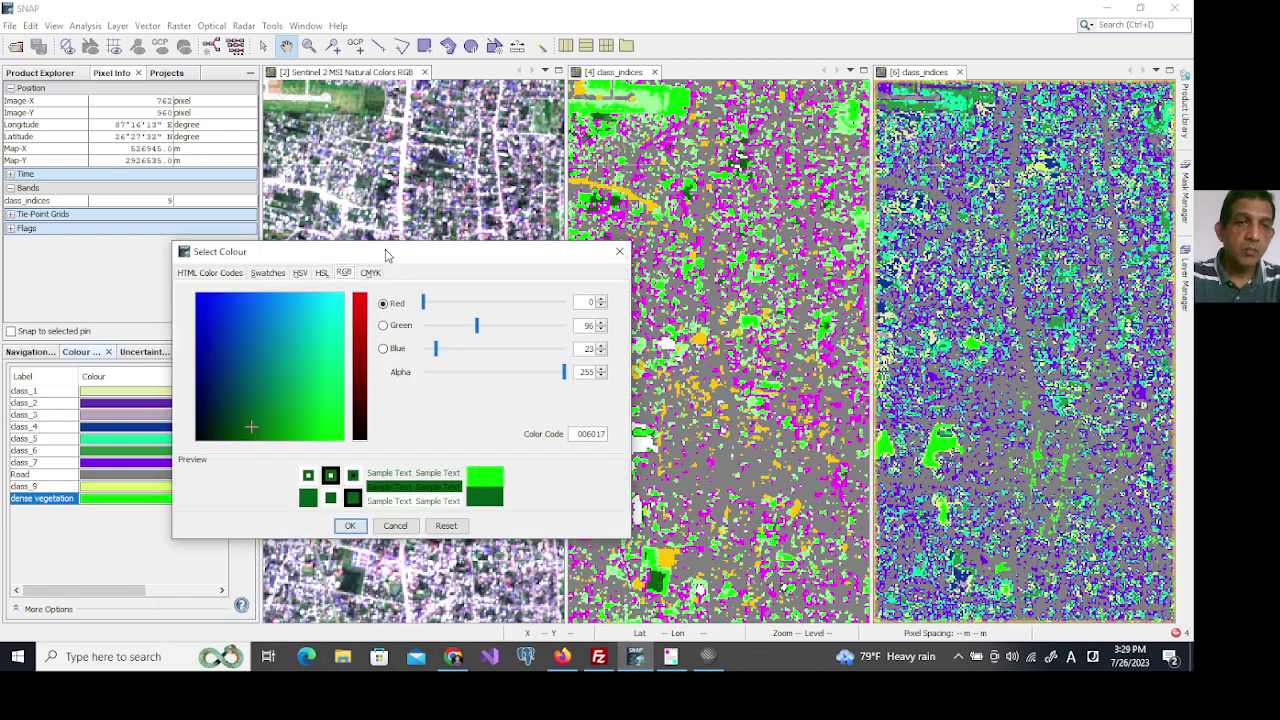
pyautogui.click(349, 540)
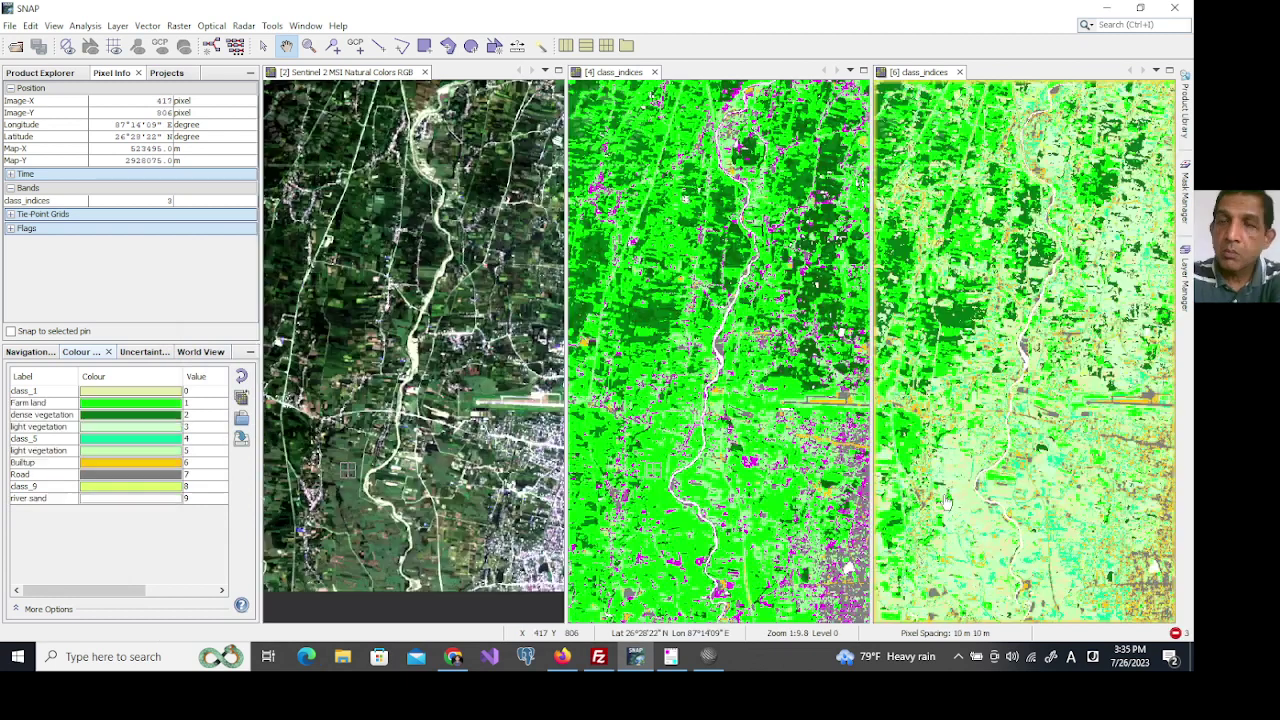
# Compare the relabelled second K-means image with the first K-means result and the natural-colour image, overall and around the city and airport.
pyautogui.scroll(-3, 390, 395)
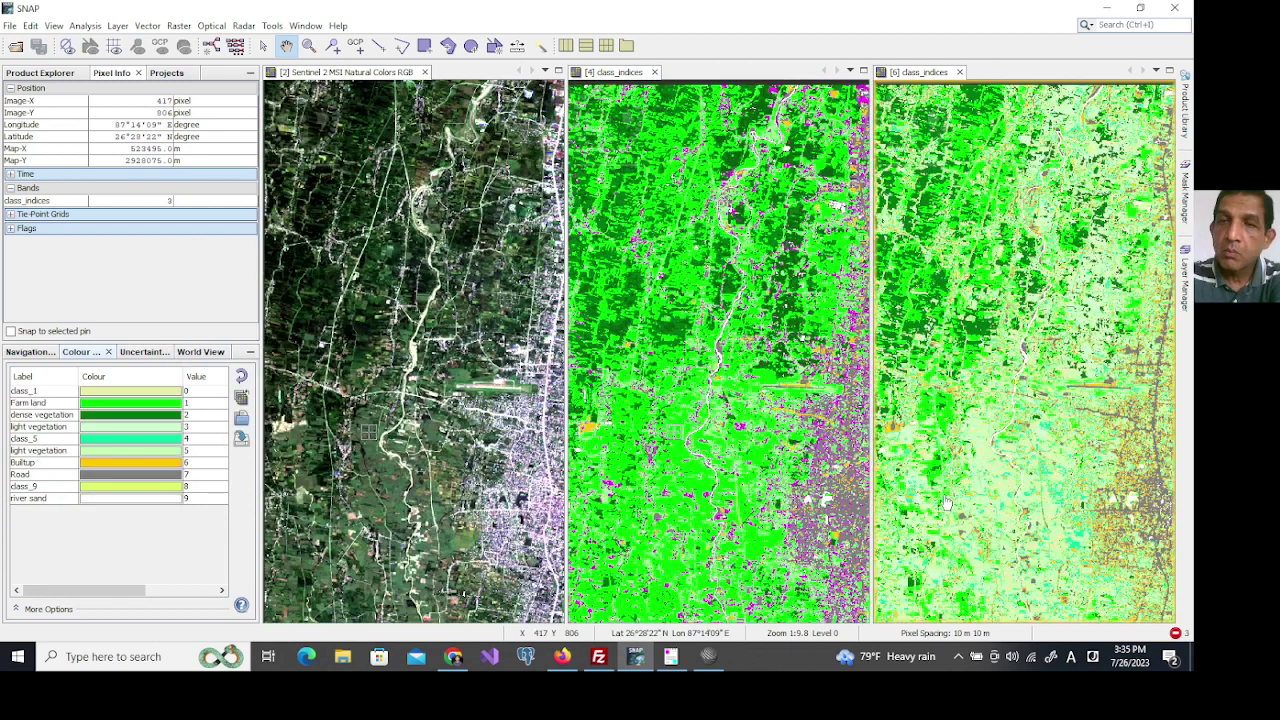
pyautogui.moveTo(1107, 445); pyautogui.dragTo(1047, 457)
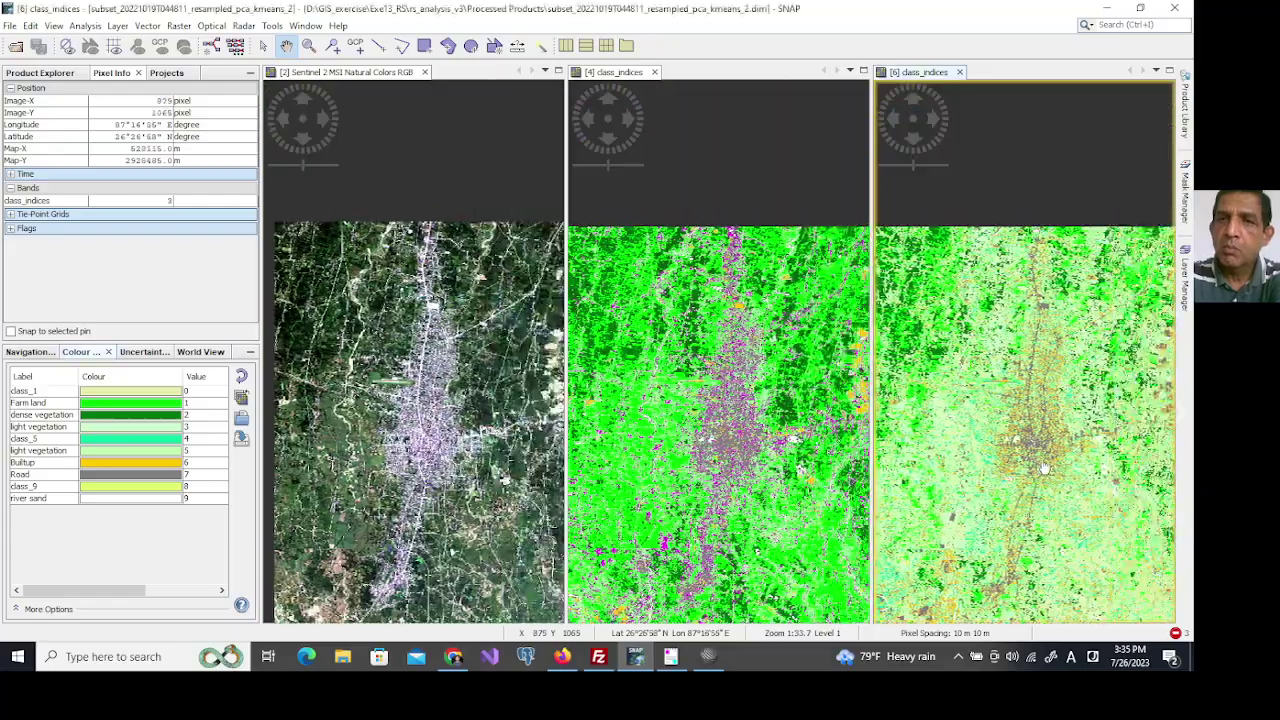
pyautogui.scroll(5, 1047, 457)
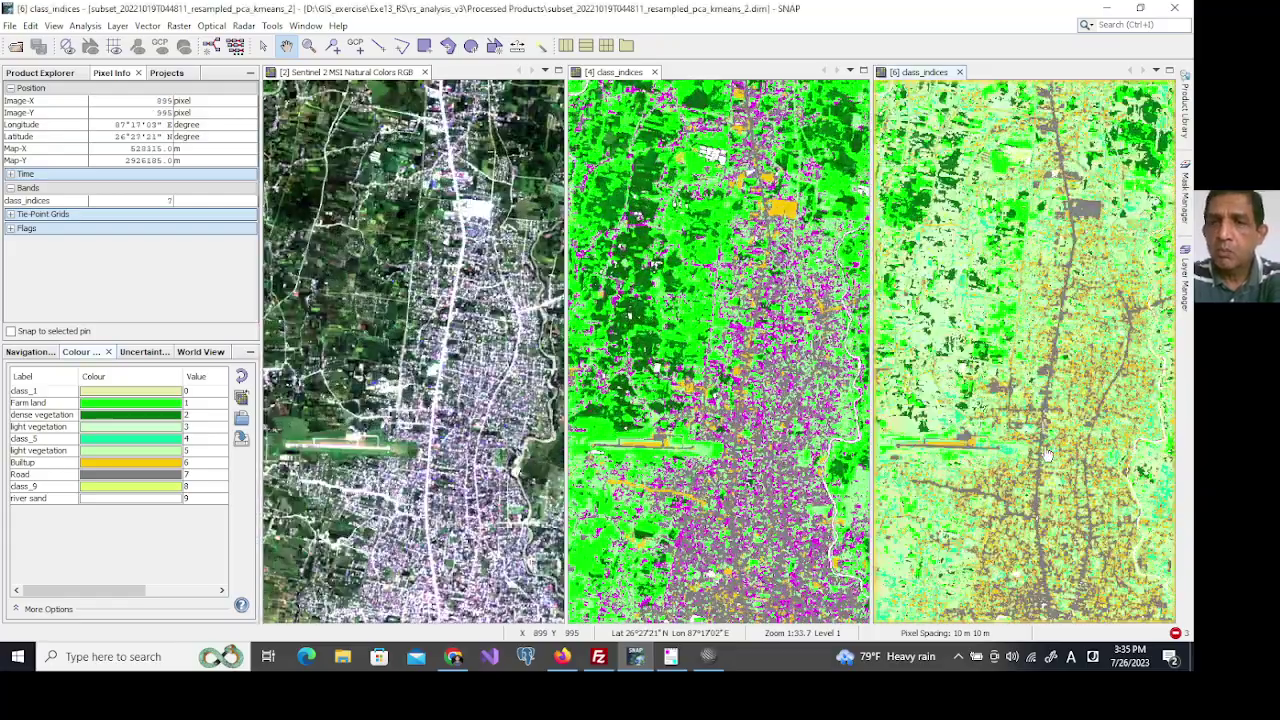
pyautogui.scroll(-2, 1047, 457)
pyautogui.moveTo(1047, 457); pyautogui.dragTo(1012, 346)
pyautogui.scroll(2, 1012, 346)
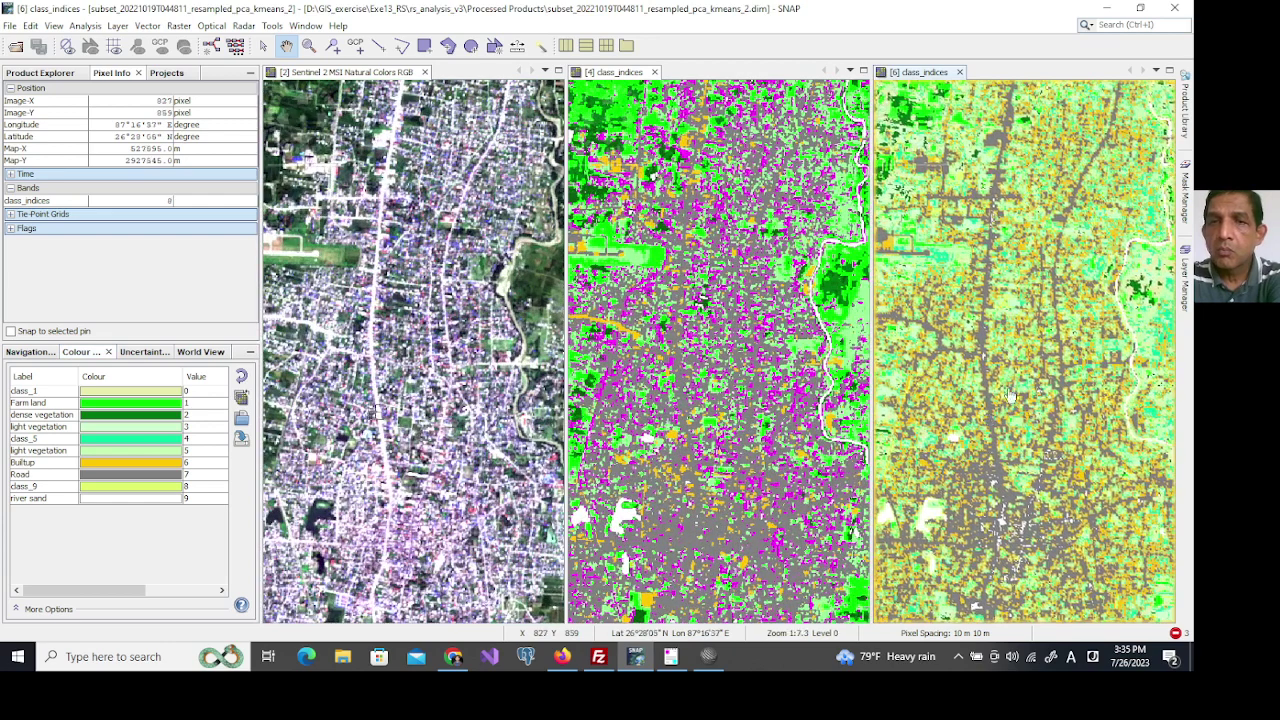
pyautogui.scroll(2, 1038, 362)
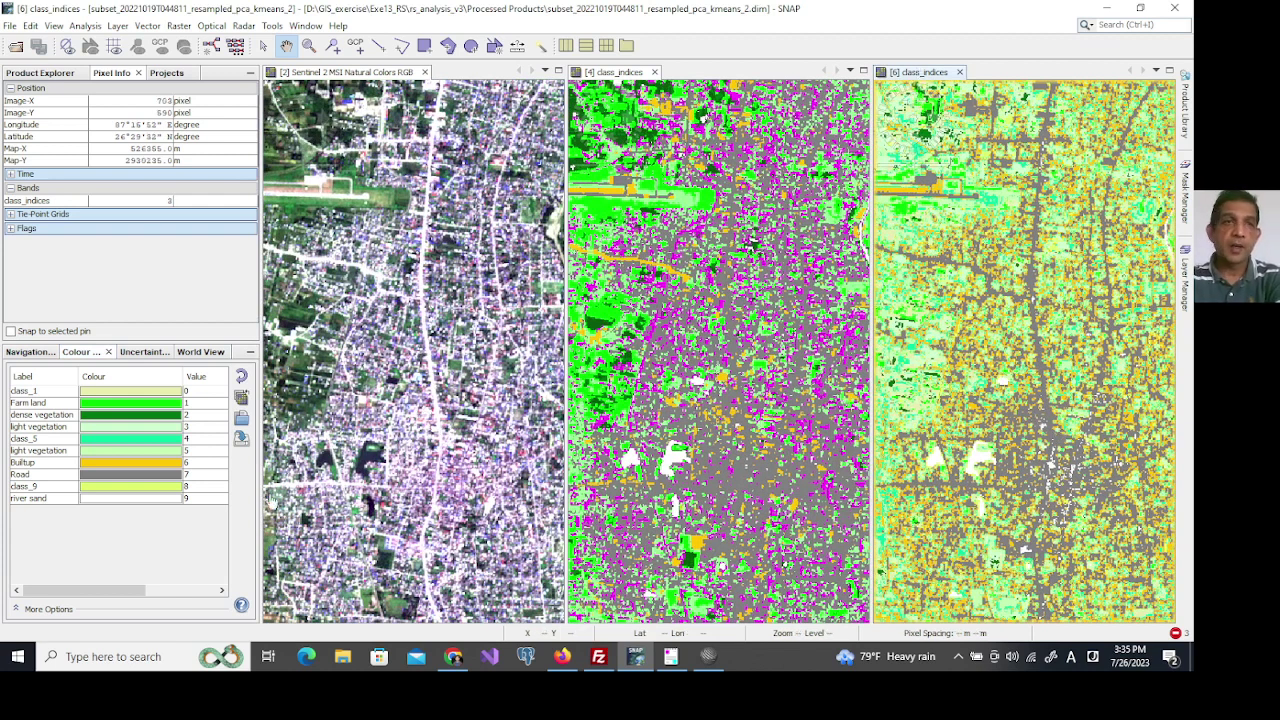
pyautogui.moveTo(1094, 332); pyautogui.dragTo(982, 335)
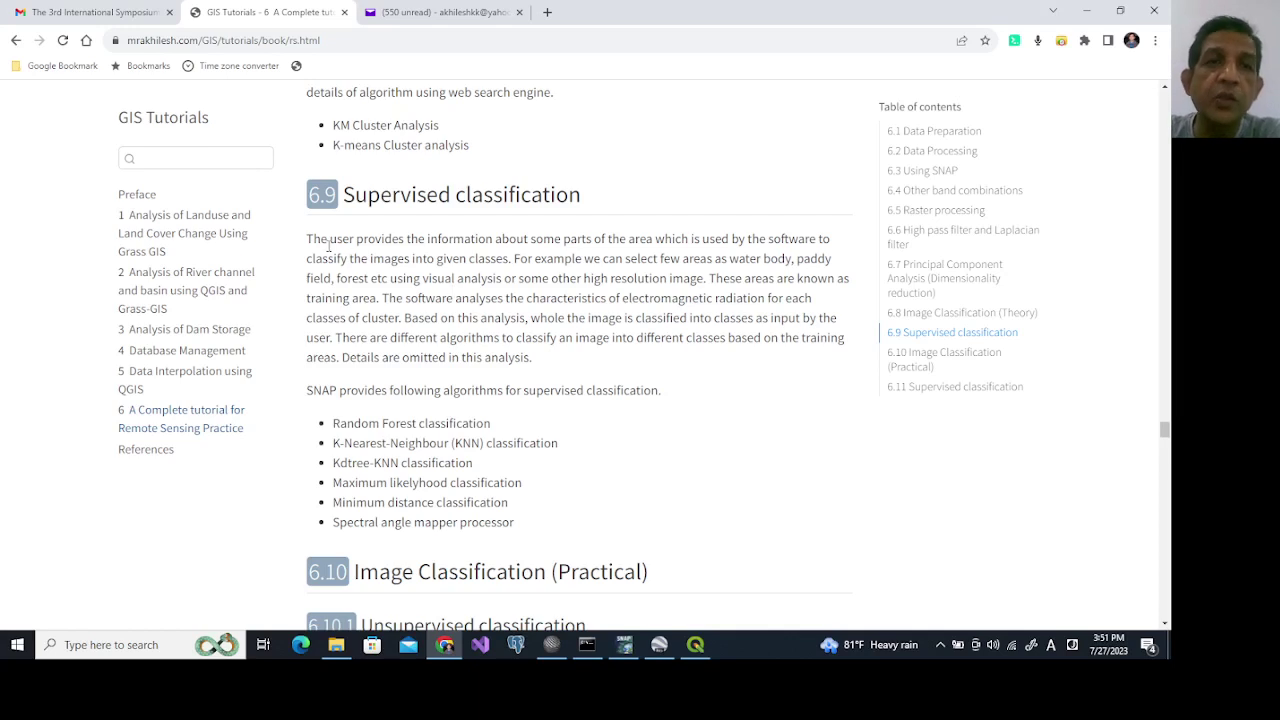
# Read section 6.9 on supervised classification in the tutorial, including the Random Forest and K-Nearest-Neighbour algorithms.
pyautogui.moveTo(345, 195); pyautogui.dragTo(357, 195)
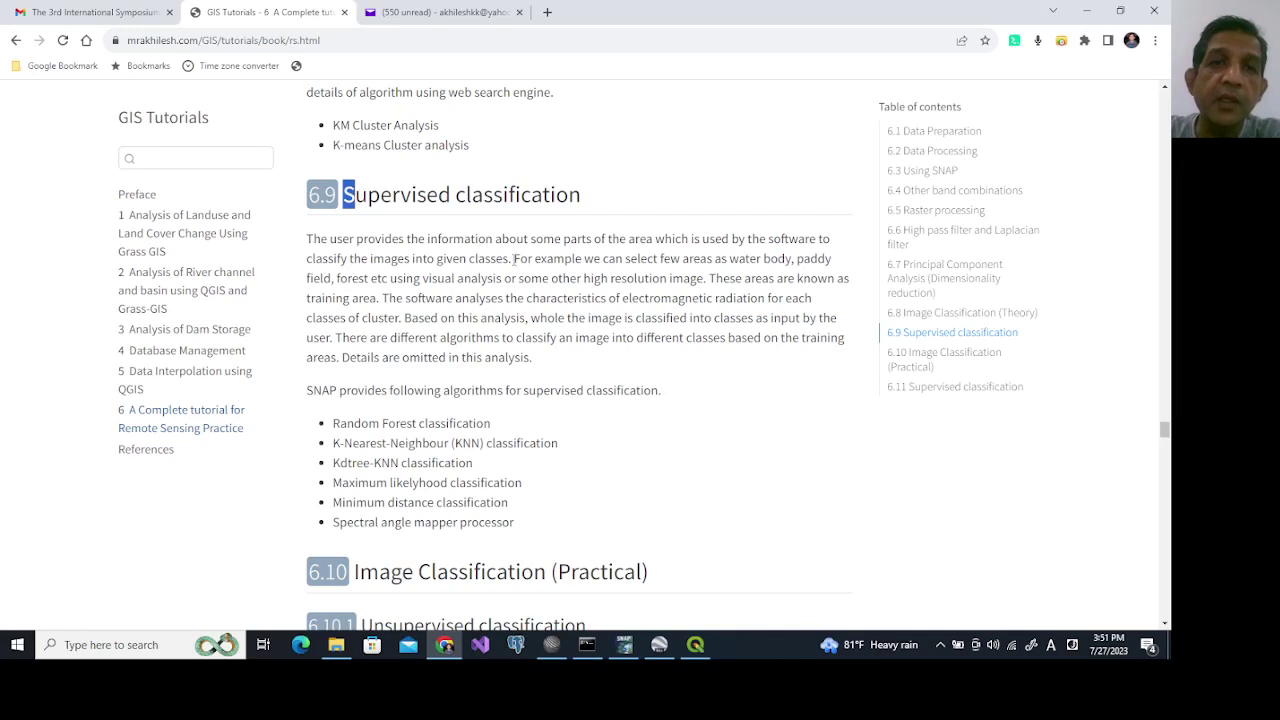
pyautogui.moveTo(514, 258); pyautogui.dragTo(660, 262)
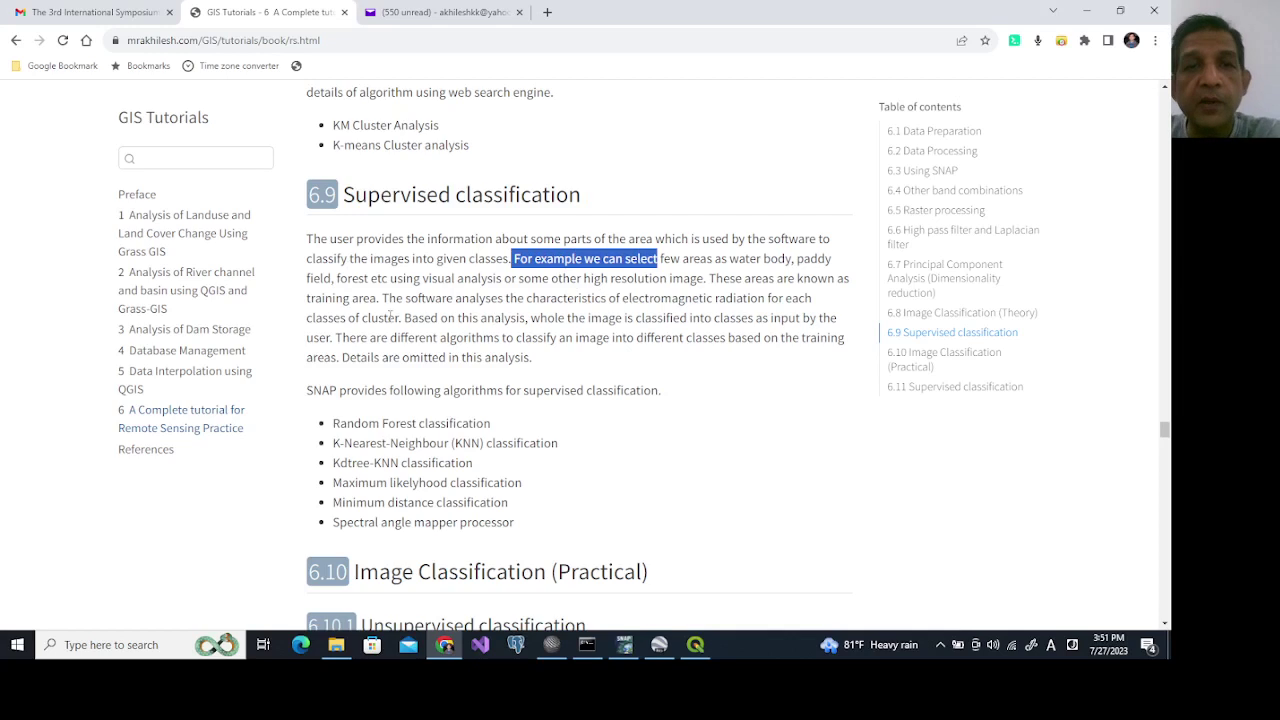
pyautogui.click(497, 318)
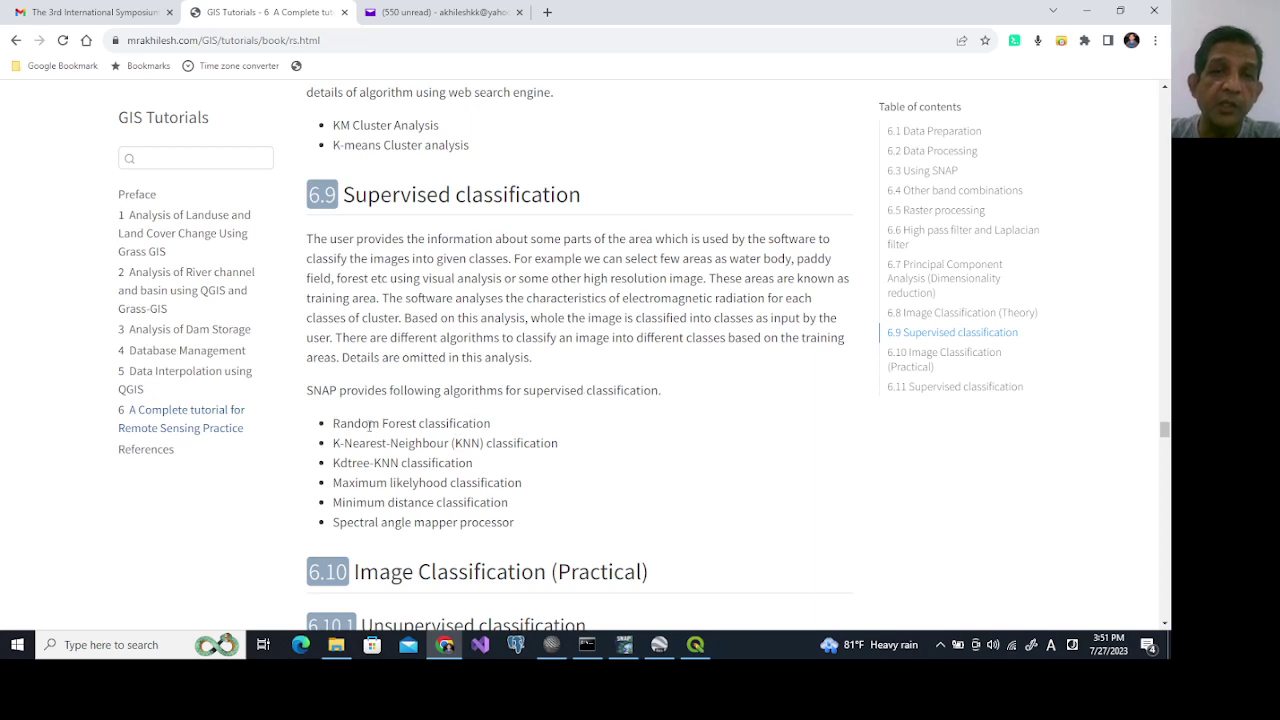
pyautogui.moveTo(336, 422); pyautogui.dragTo(505, 432)
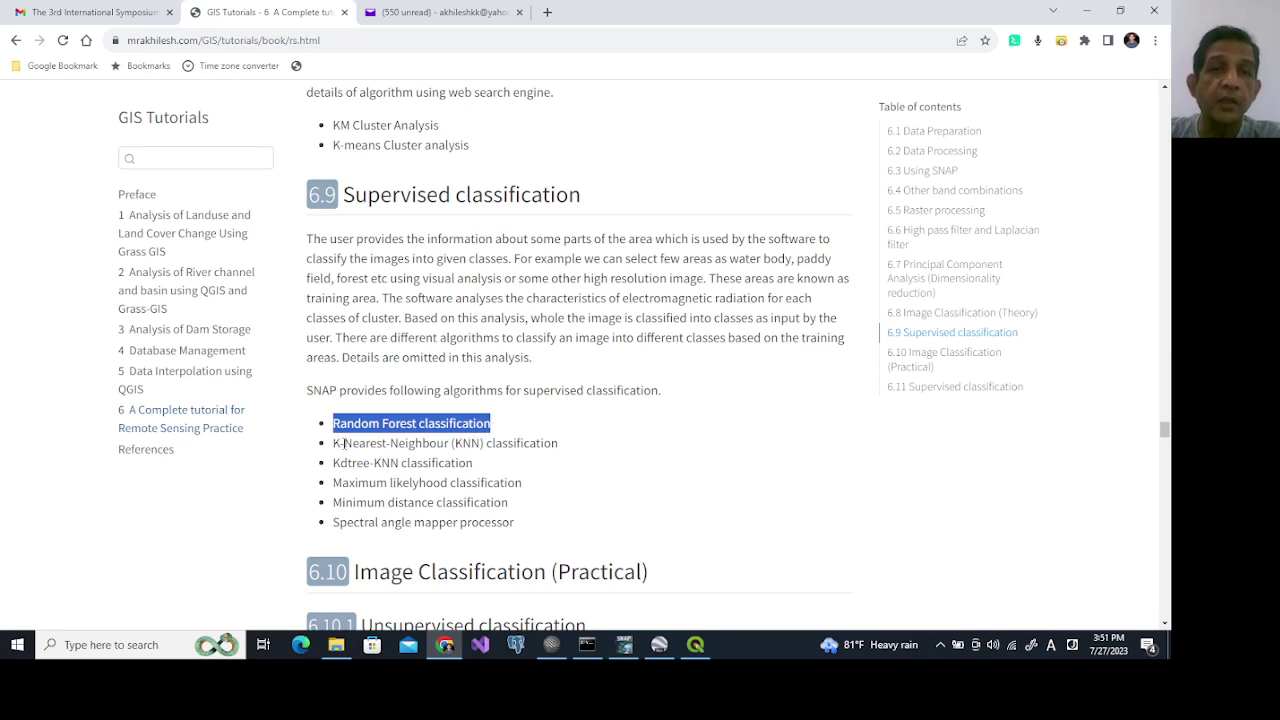
pyautogui.moveTo(335, 442); pyautogui.dragTo(563, 455)
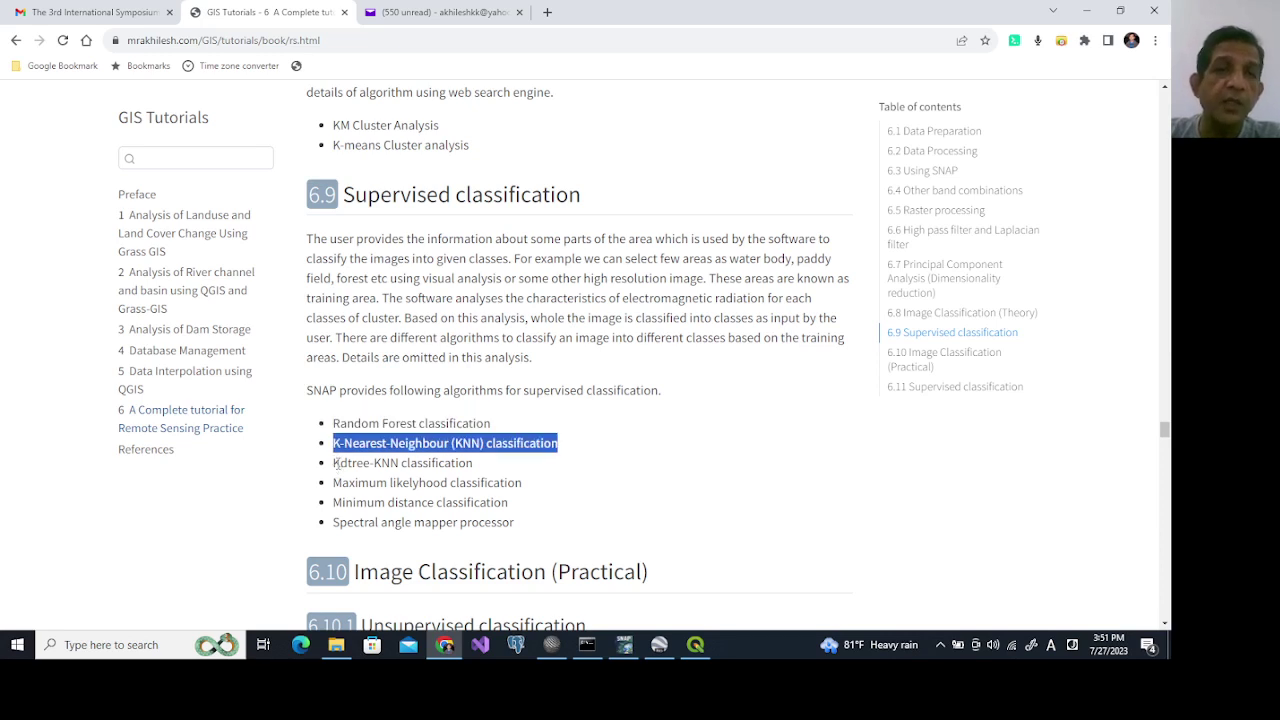
pyautogui.click(385, 451)
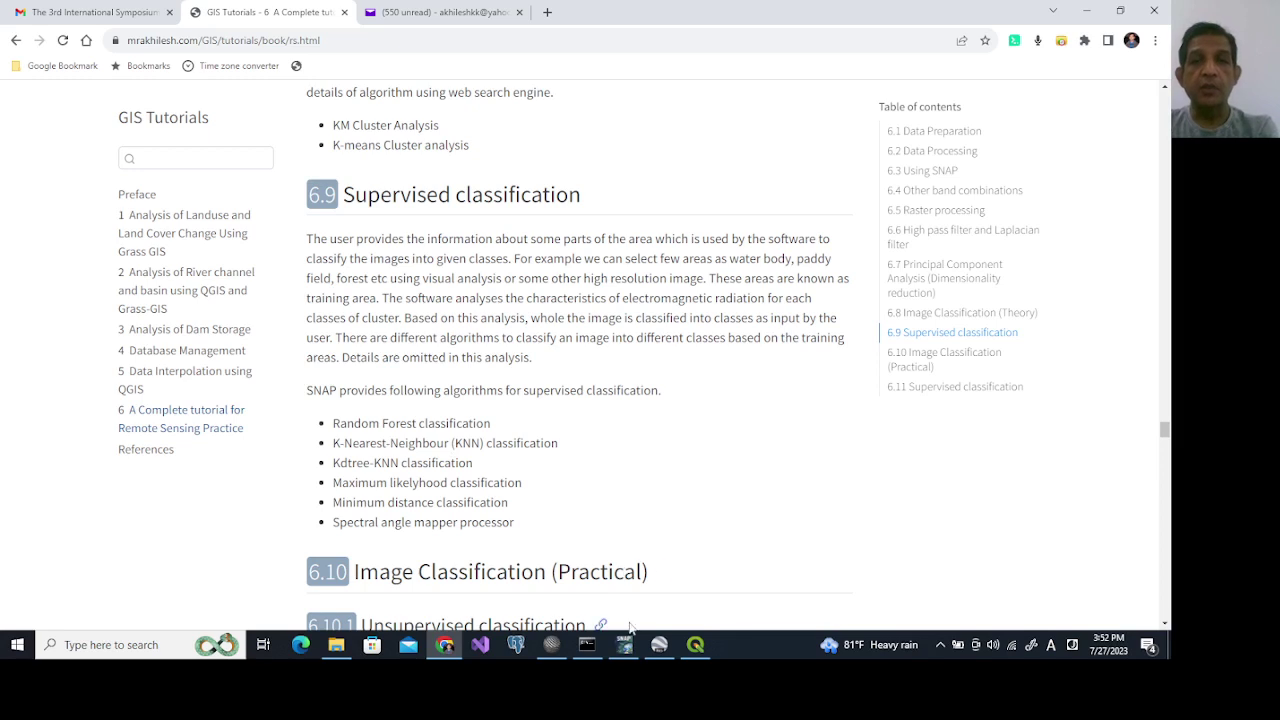
# Glance at the natural-colour image in SNAP and review the tutorial's unsupervised classification steps and band selection in the browser.
pyautogui.moveTo(631, 650)
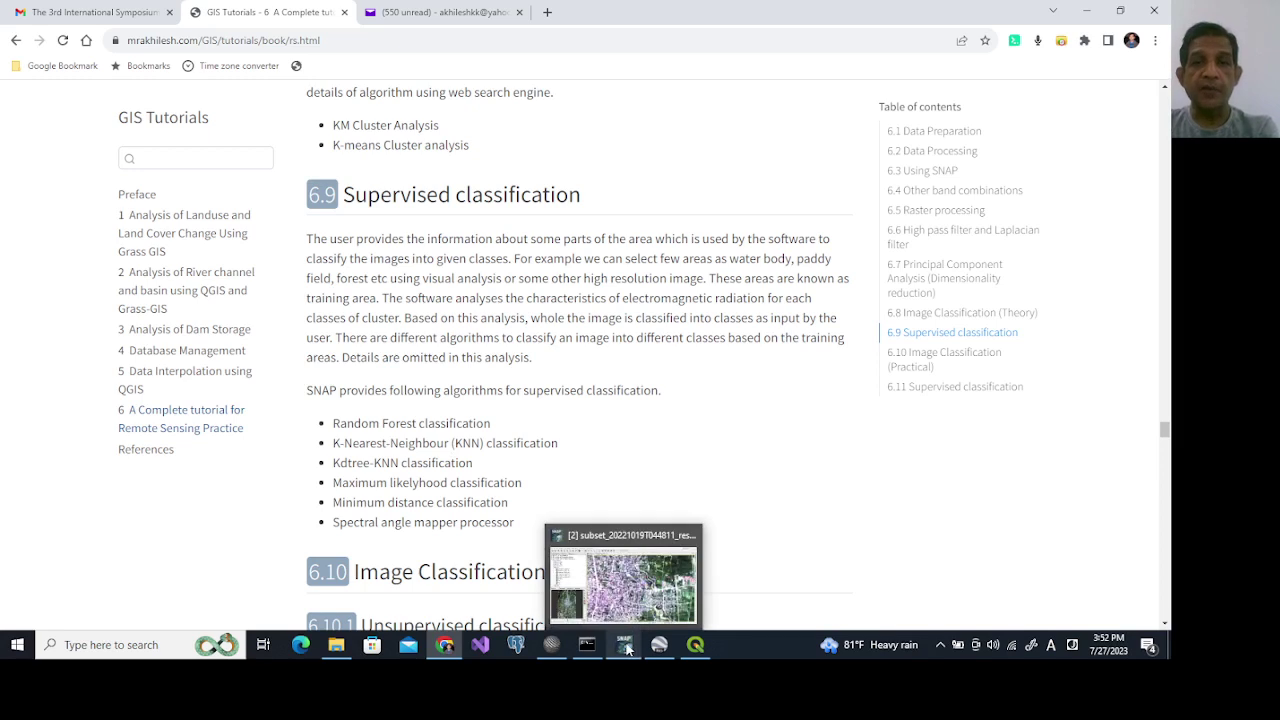
pyautogui.click(628, 650)
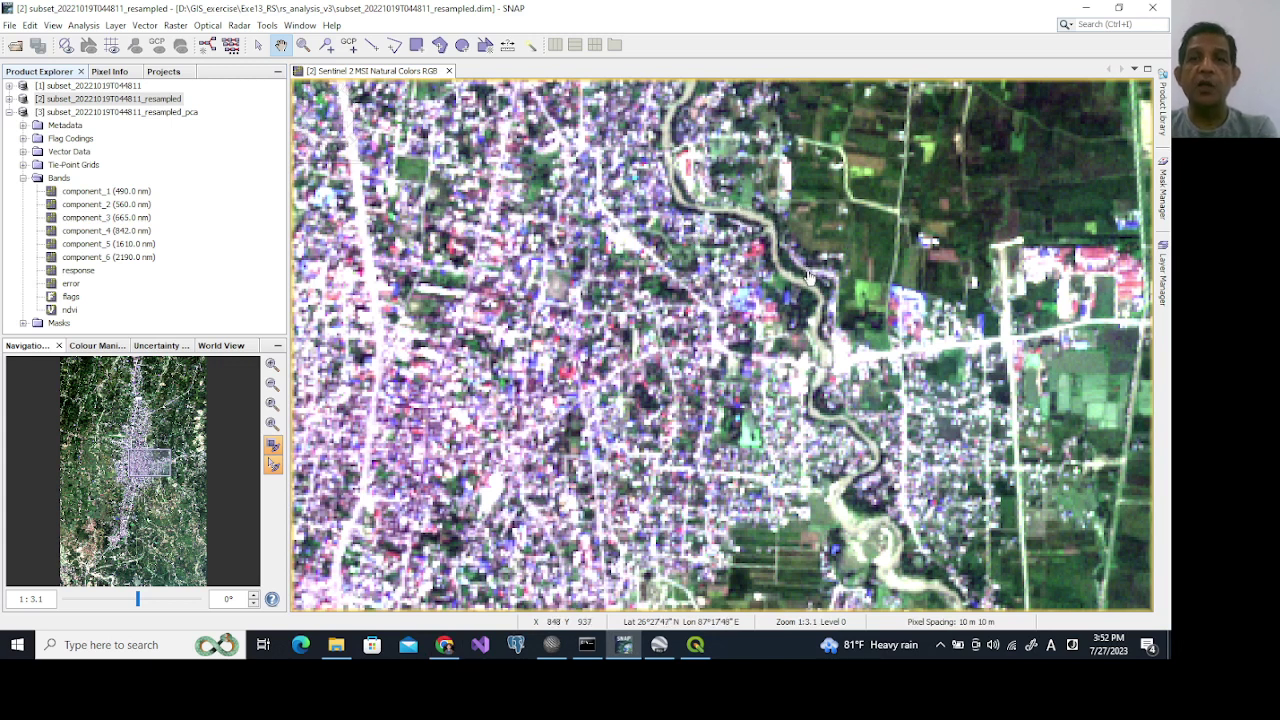
pyautogui.click(445, 645)
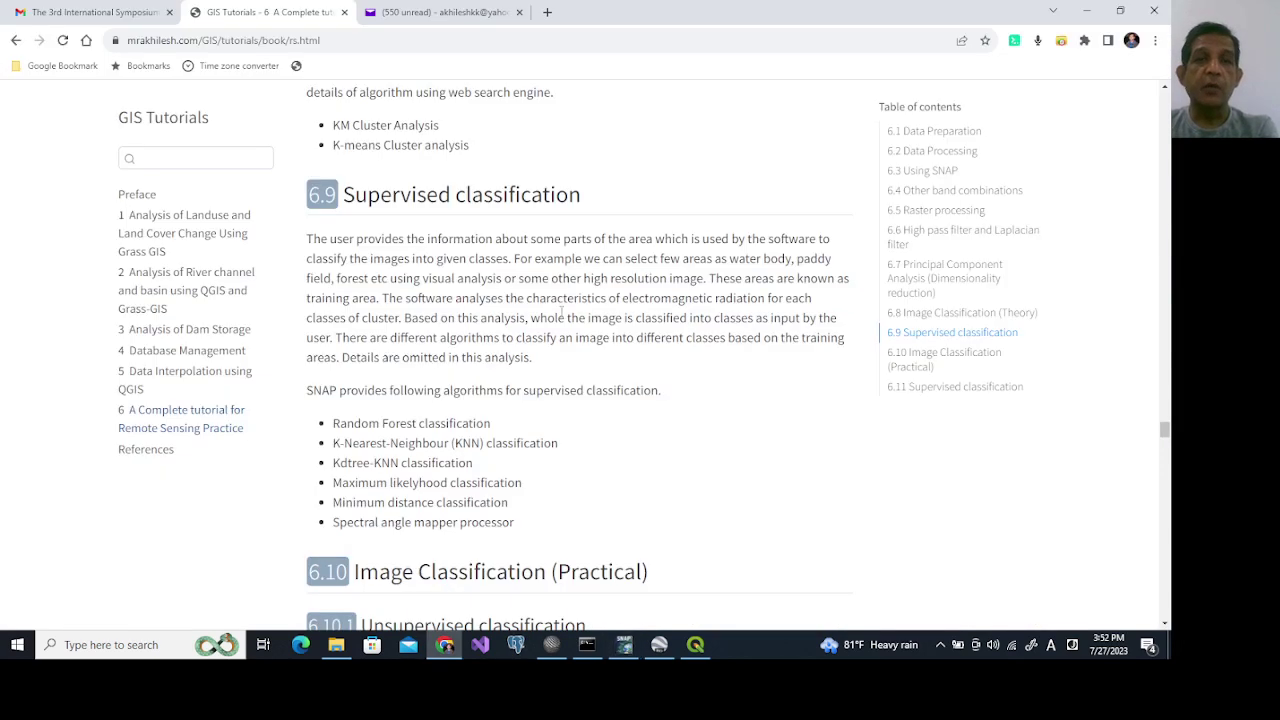
pyautogui.scroll(-3, 561, 312)
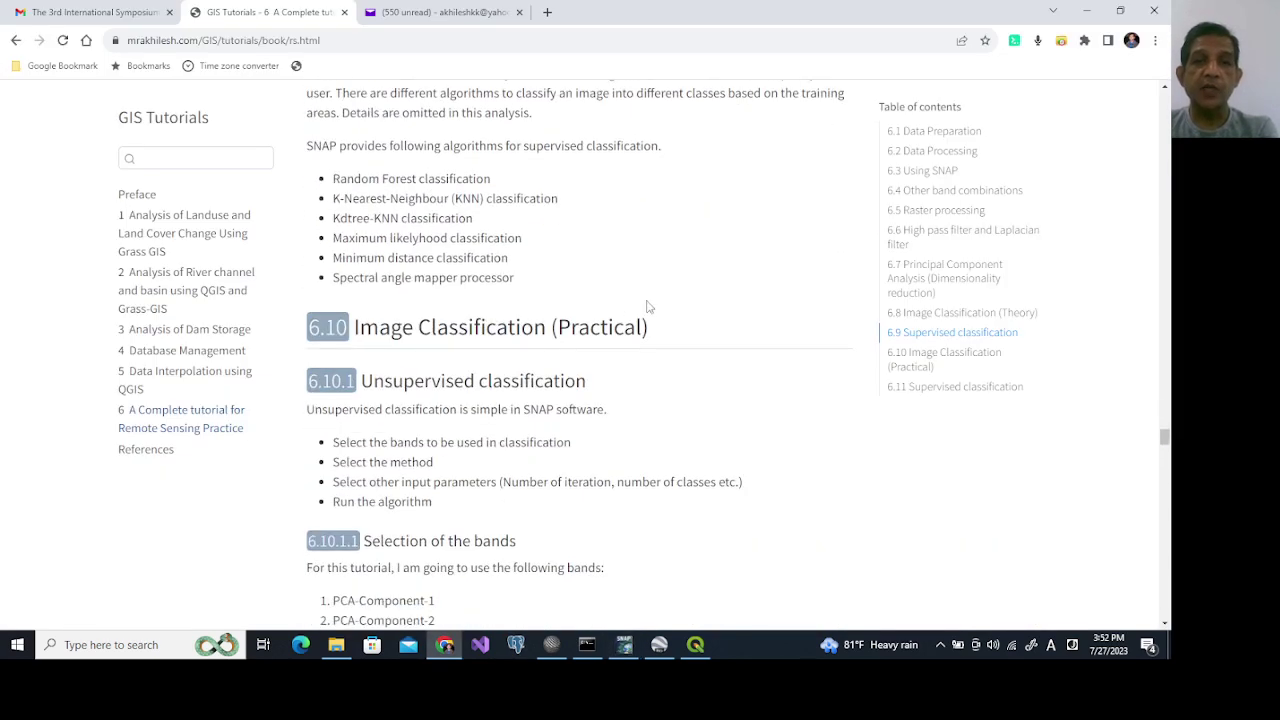
pyautogui.scroll(-1, 646, 307)
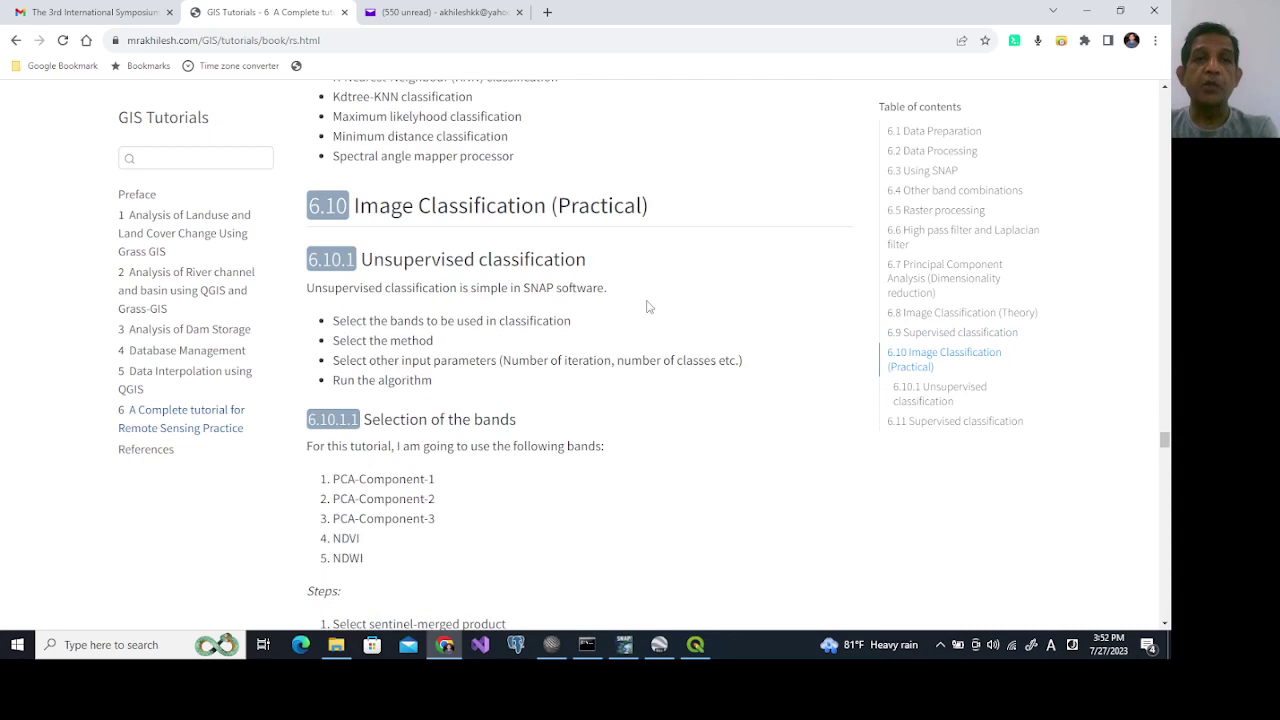
pyautogui.scroll(-3, 646, 307)
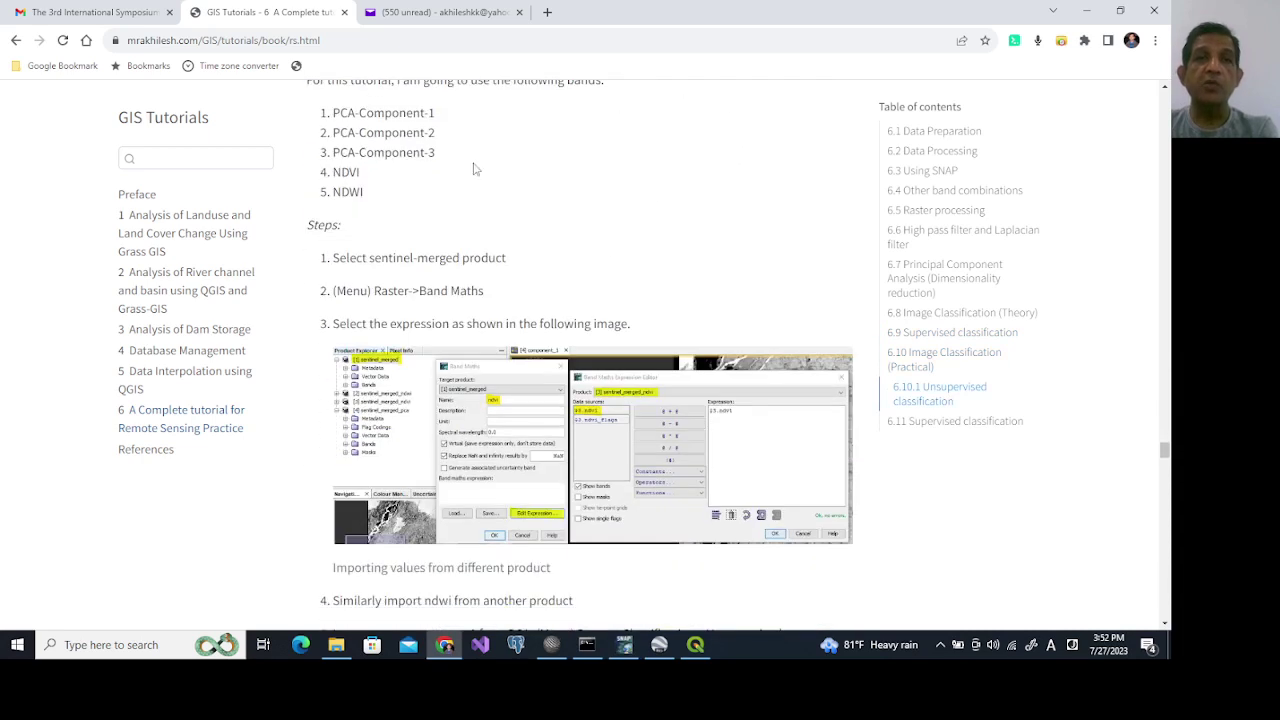
pyautogui.scroll(1, 460, 170)
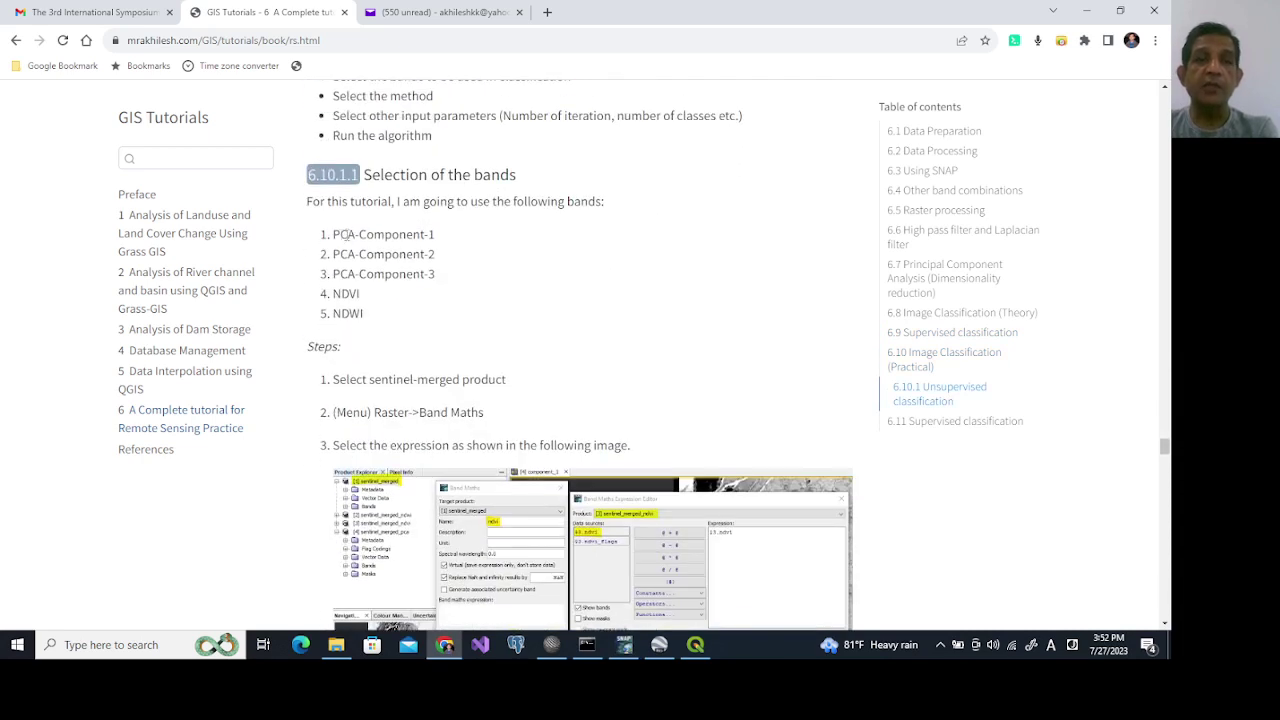
pyautogui.click(551, 645)
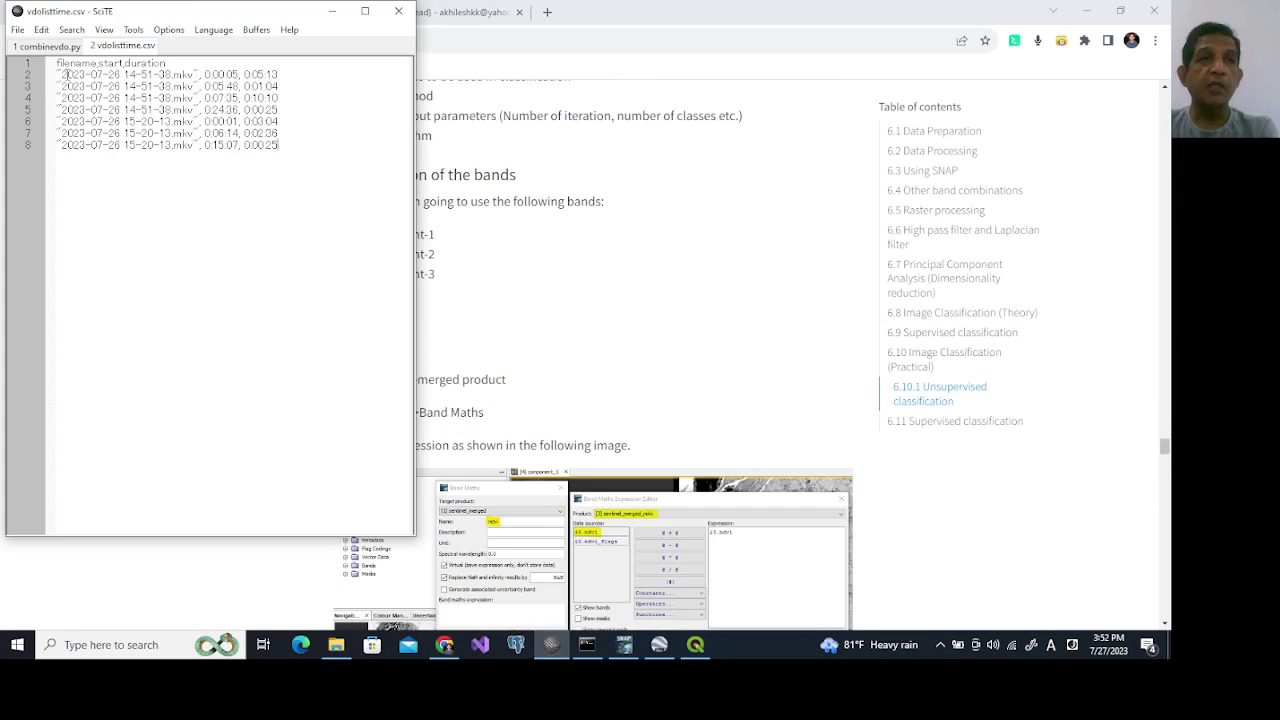
pyautogui.click(332, 11)
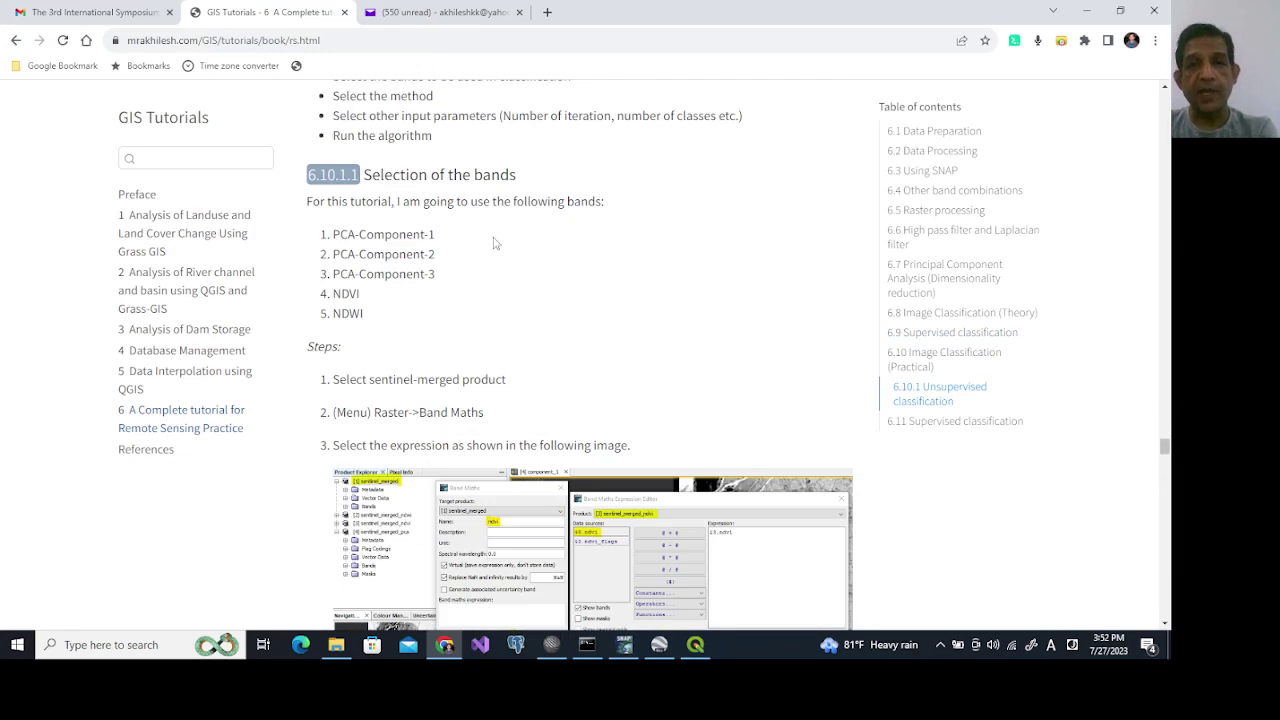
pyautogui.scroll(1, 588, 255)
pyautogui.scroll(-1, 677, 331)
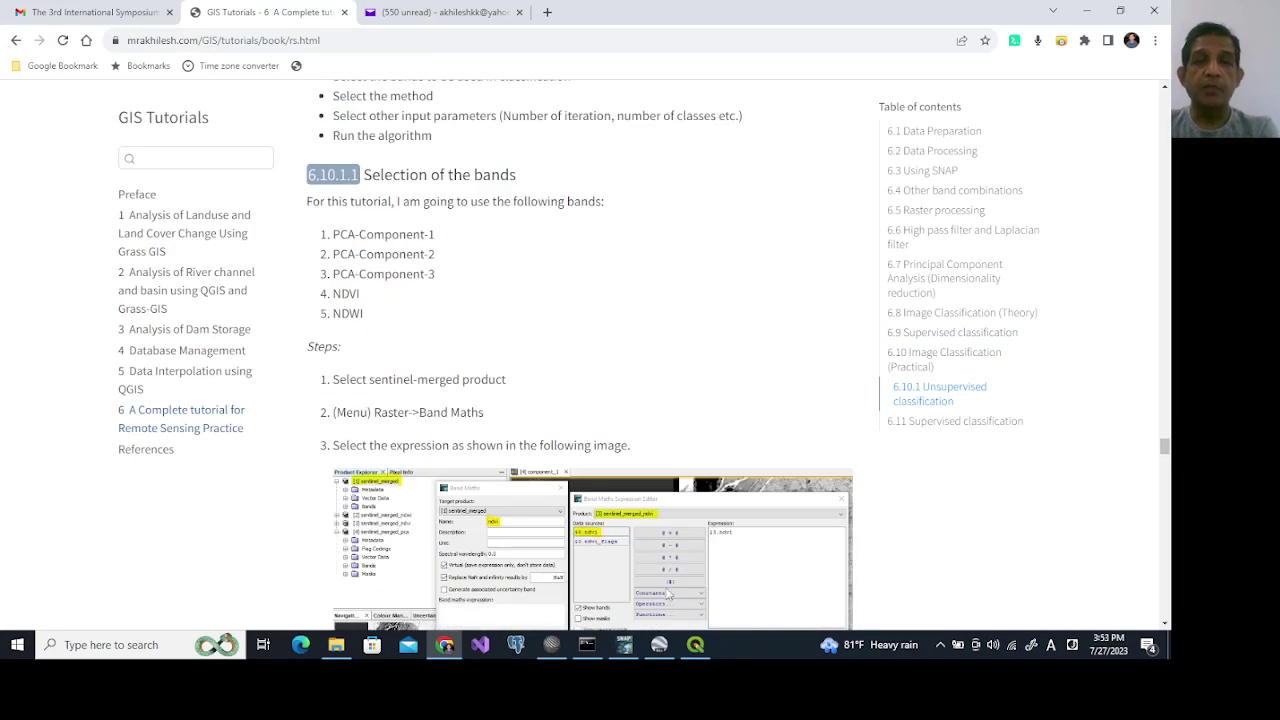
# Review the tutorial's K-means steps and its side-by-side RGB and class indices images, checking against the natural-colour image in SNAP.
pyautogui.moveTo(625, 646)
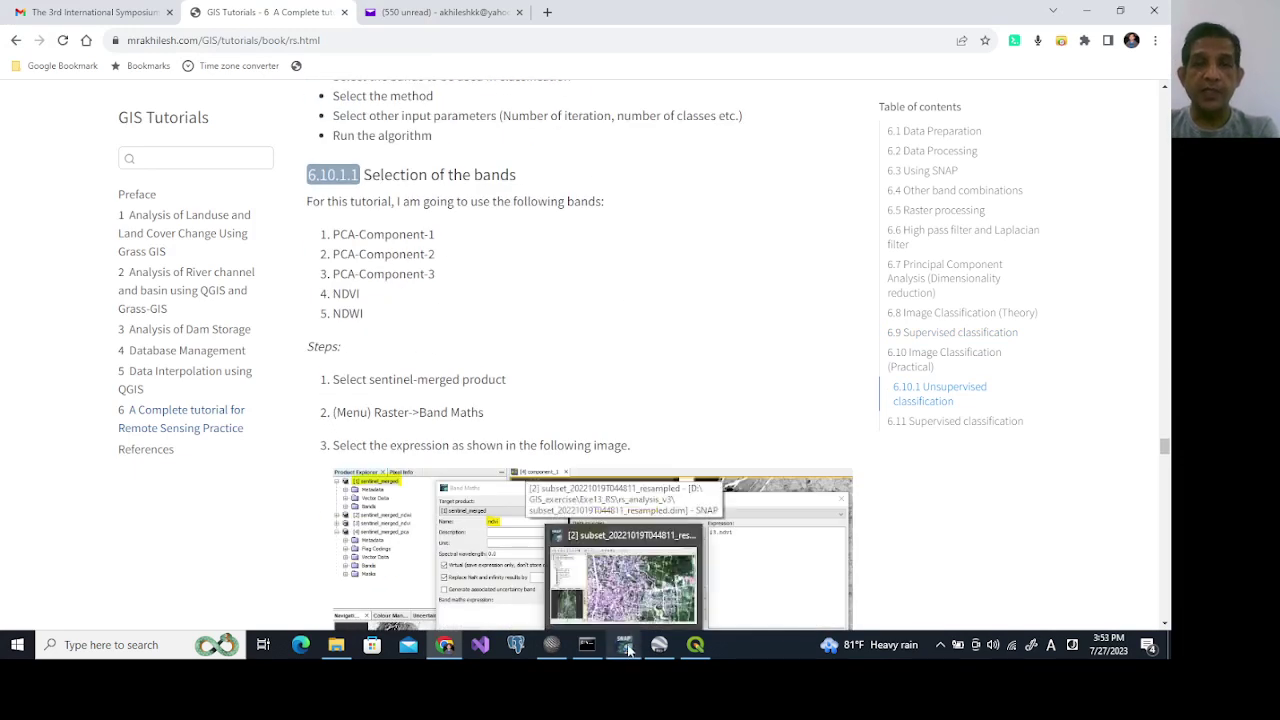
pyautogui.scroll(-1, 527, 304)
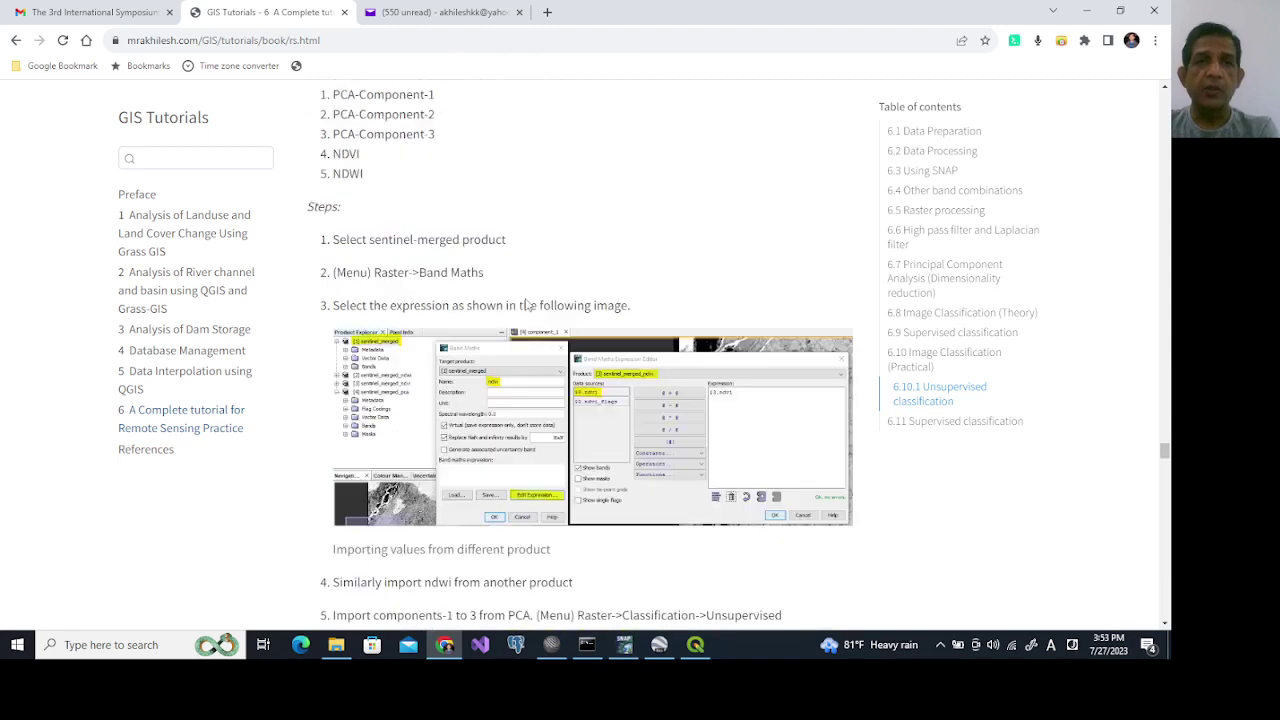
pyautogui.scroll(-3, 527, 304)
pyautogui.scroll(-5, 527, 304)
pyautogui.scroll(-5, 527, 304)
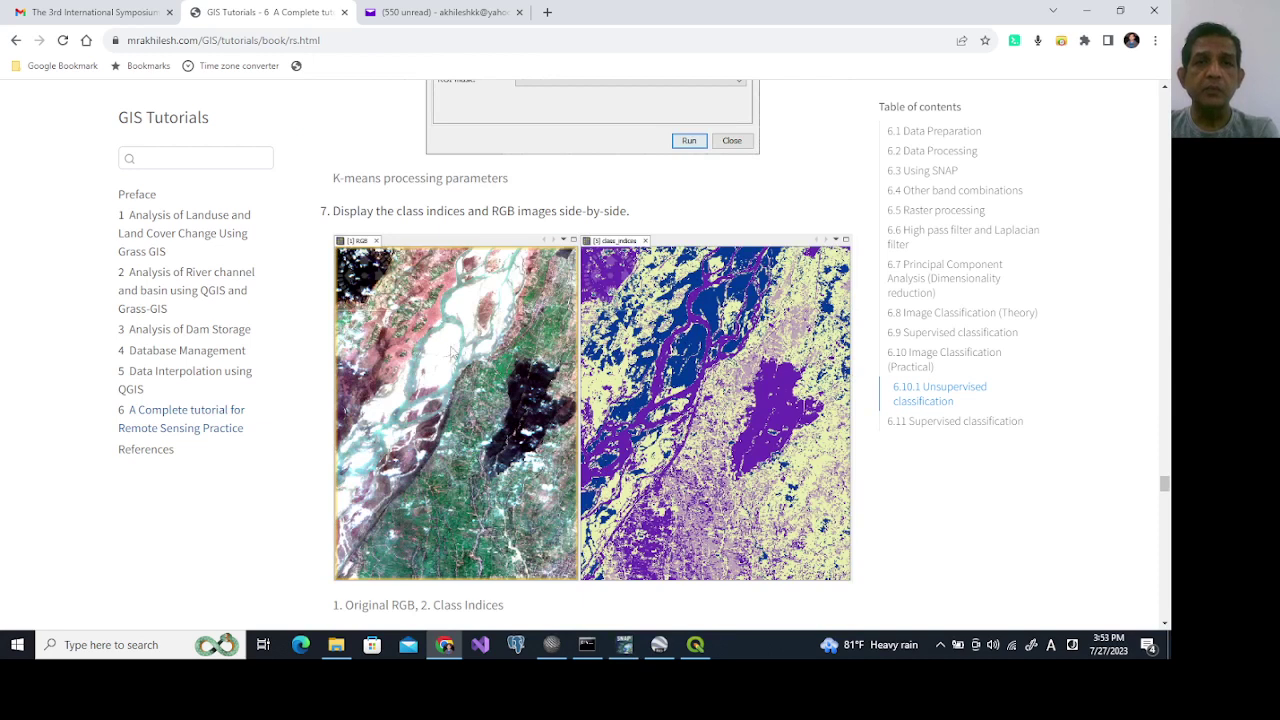
pyautogui.click(624, 644)
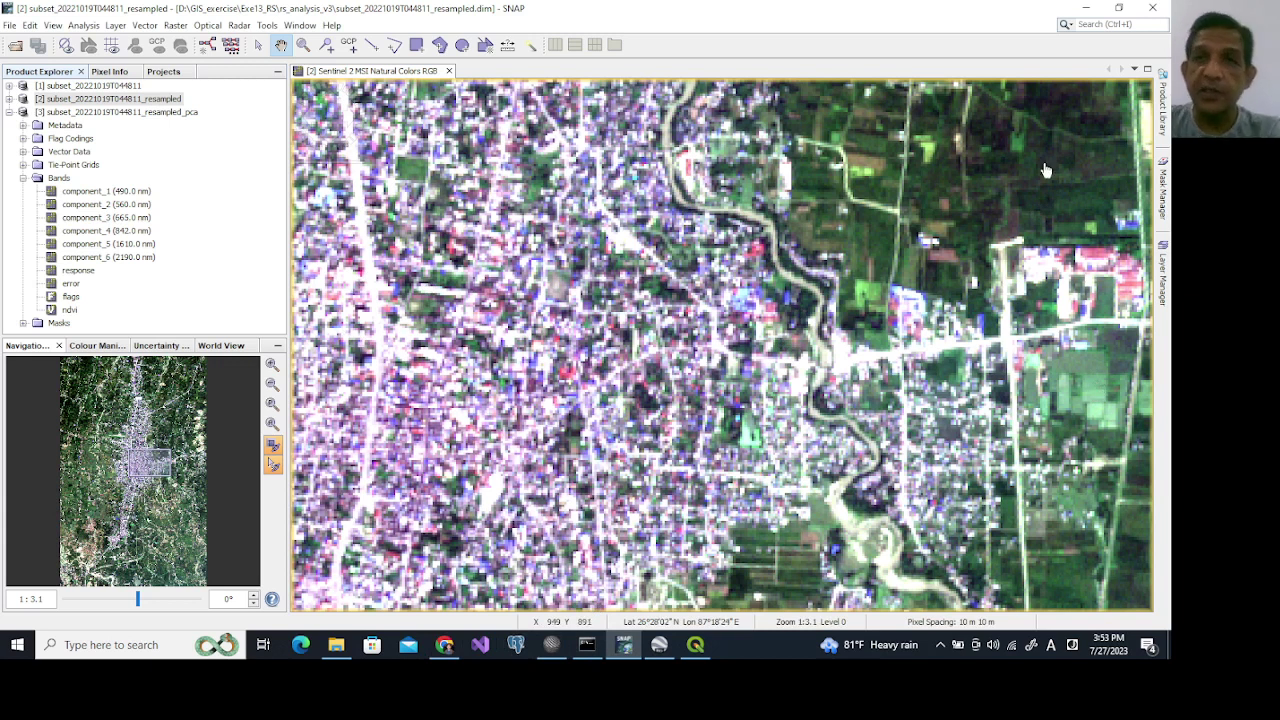
pyautogui.click(445, 645)
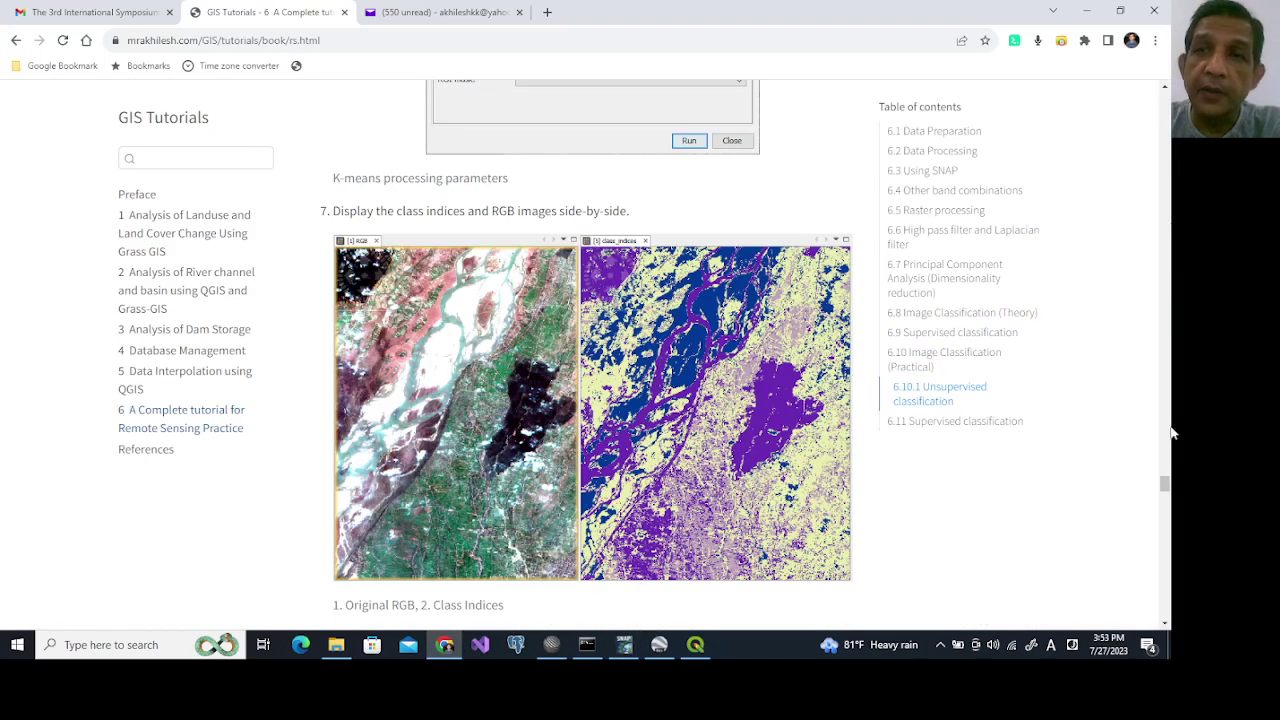
# Find the supervised classification practical in section 6.11 and highlight New Vector Data Container in the training area instructions.
pyautogui.moveTo(1163, 487); pyautogui.dragTo(1170, 515)
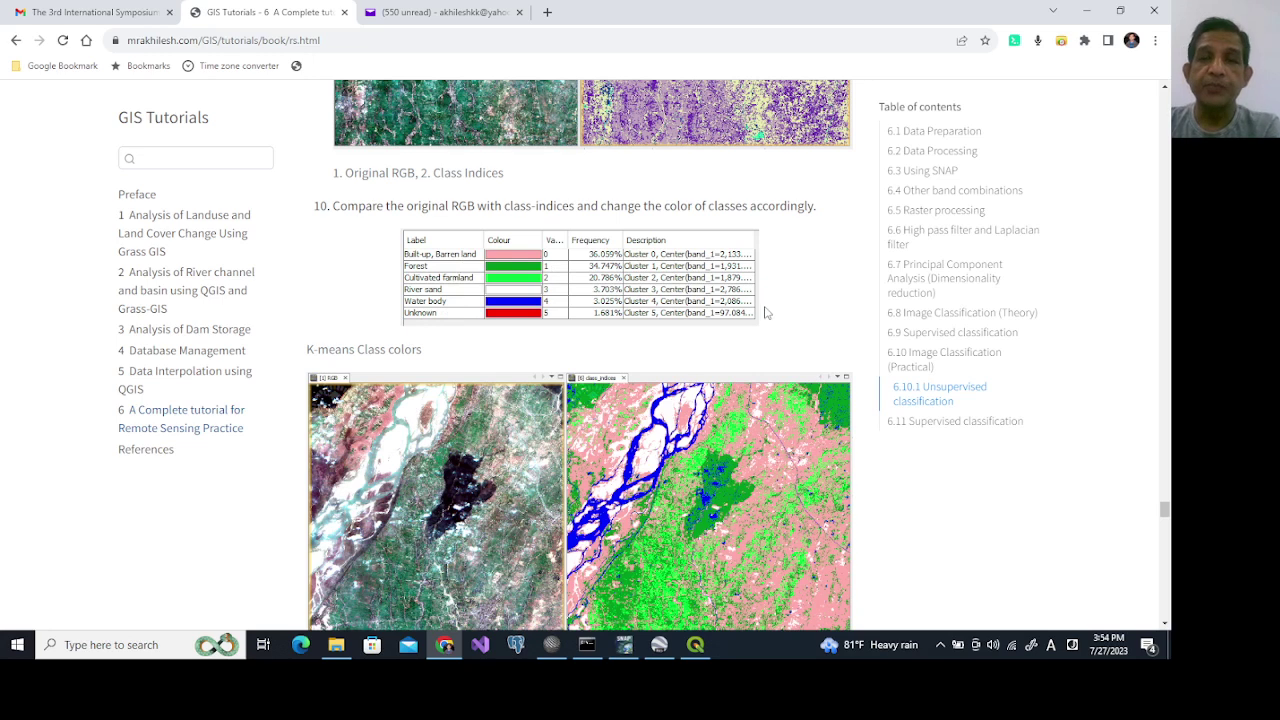
pyautogui.scroll(-10, 683, 395)
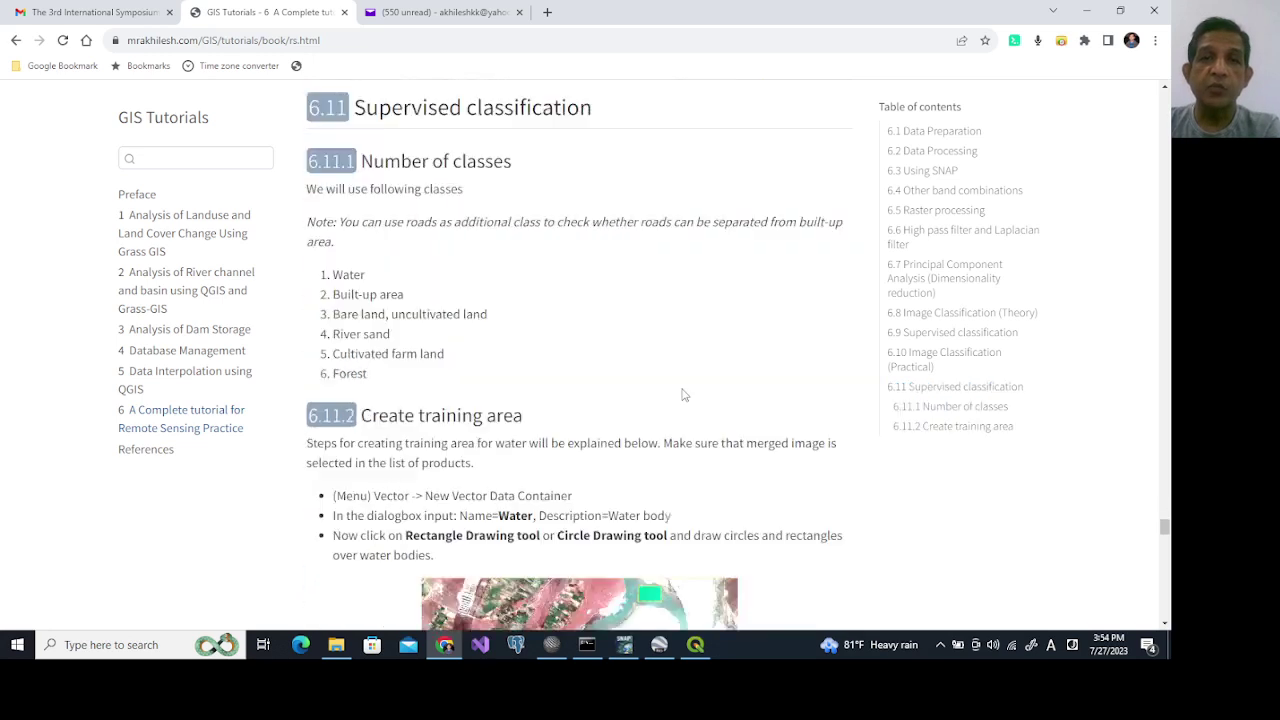
pyautogui.scroll(-2, 683, 395)
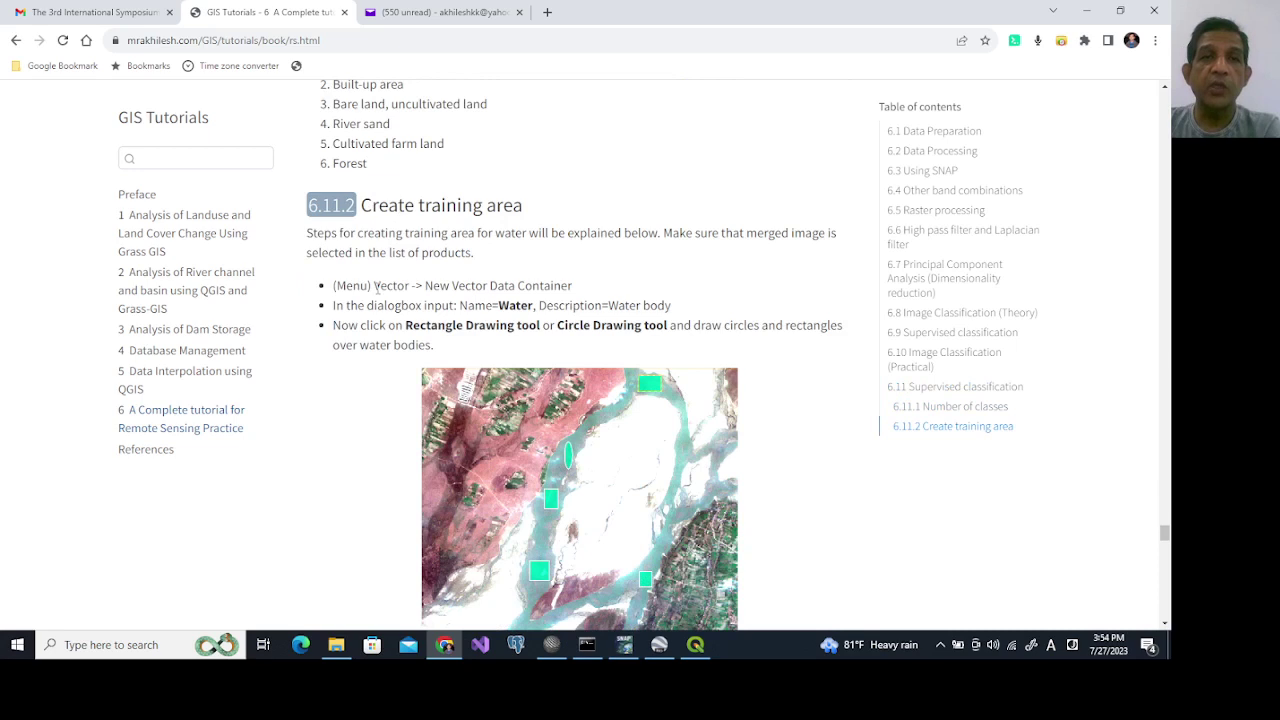
pyautogui.moveTo(376, 286); pyautogui.dragTo(577, 296)
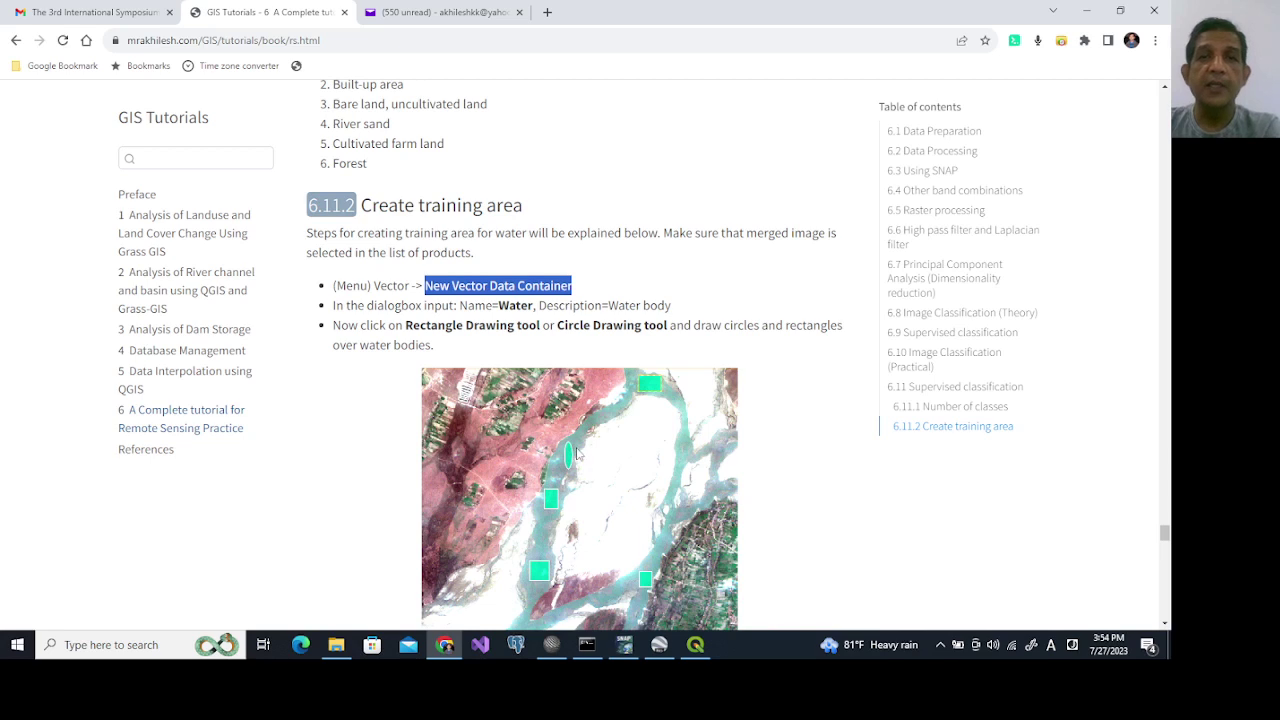
# Compare the river through the city in SNAP's natural-colour image with the Google Earth Pro imagery and return to SNAP.
pyautogui.click(624, 645)
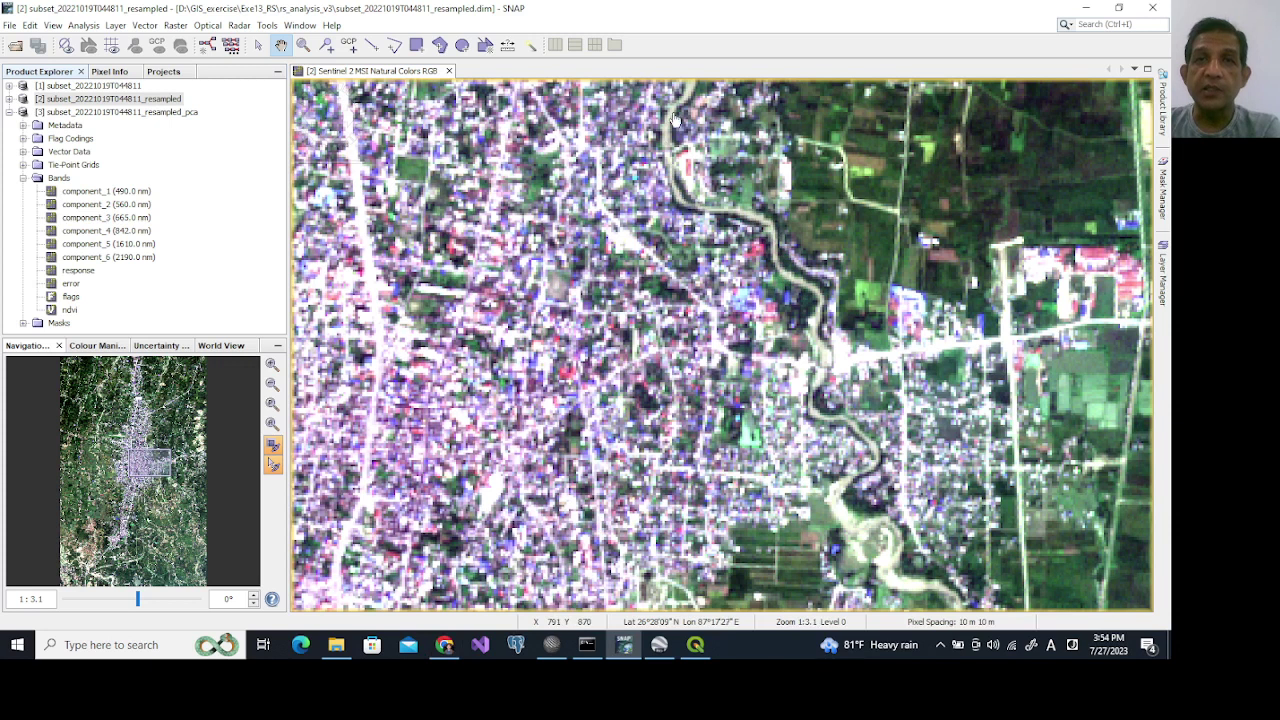
pyautogui.click(660, 646)
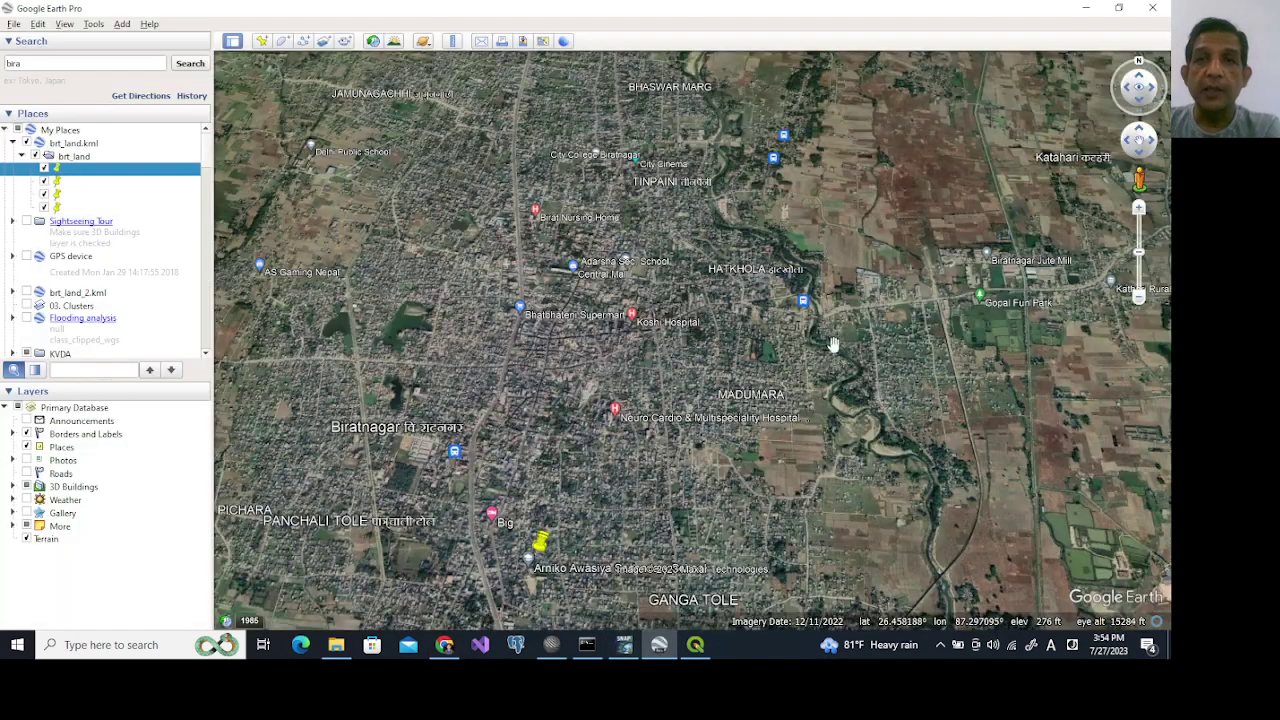
pyautogui.scroll(-3, 843, 343)
pyautogui.scroll(5, 843, 343)
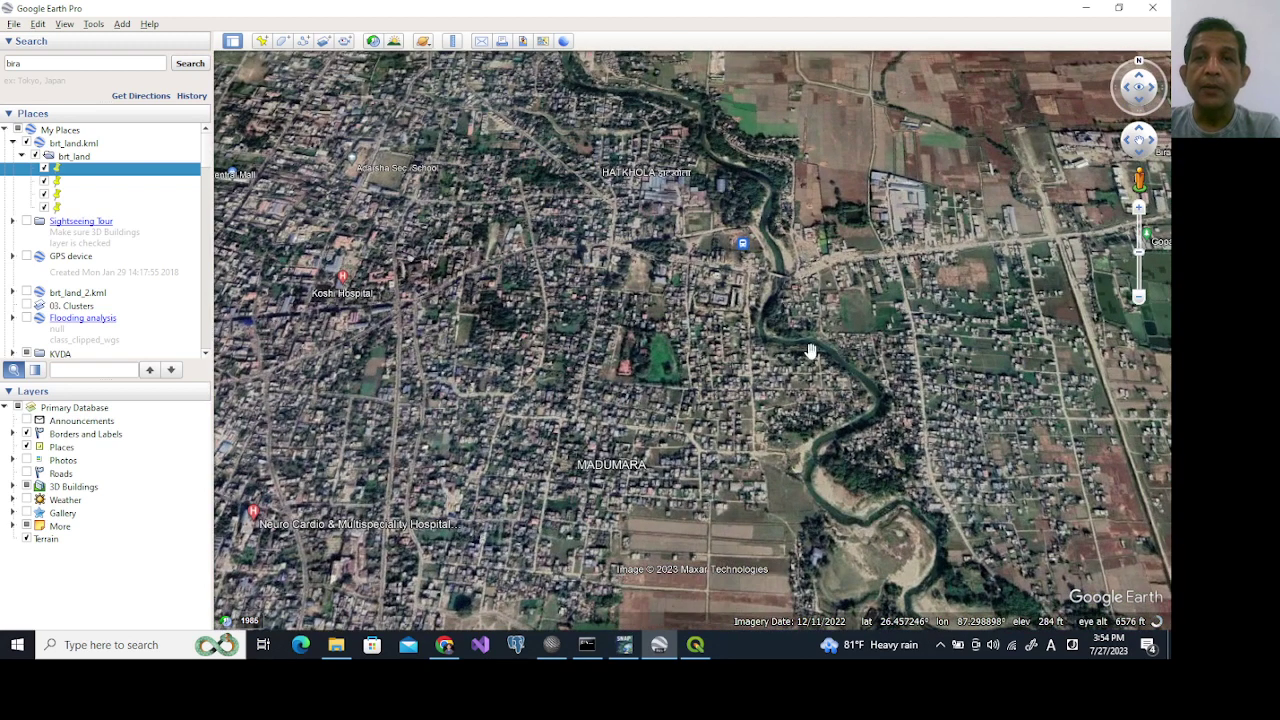
pyautogui.click(625, 645)
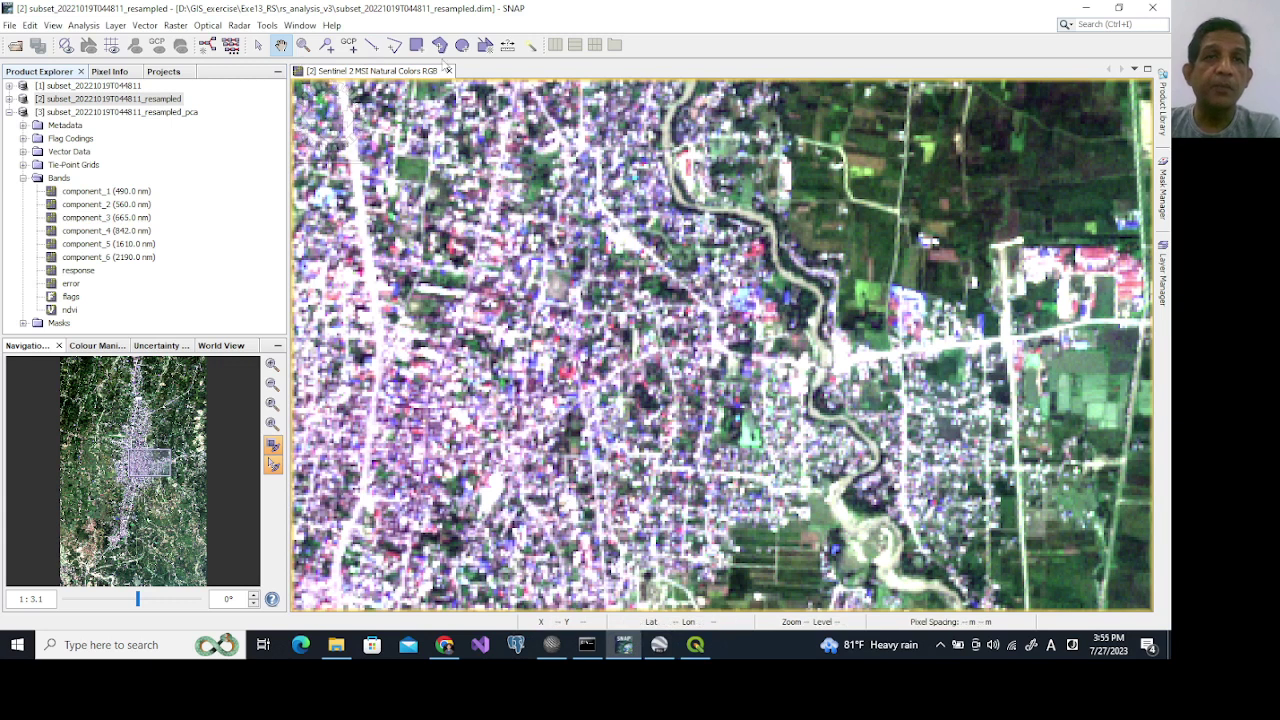
# Create a new vector data container named Water with the description Water body.
pyautogui.click(150, 29)
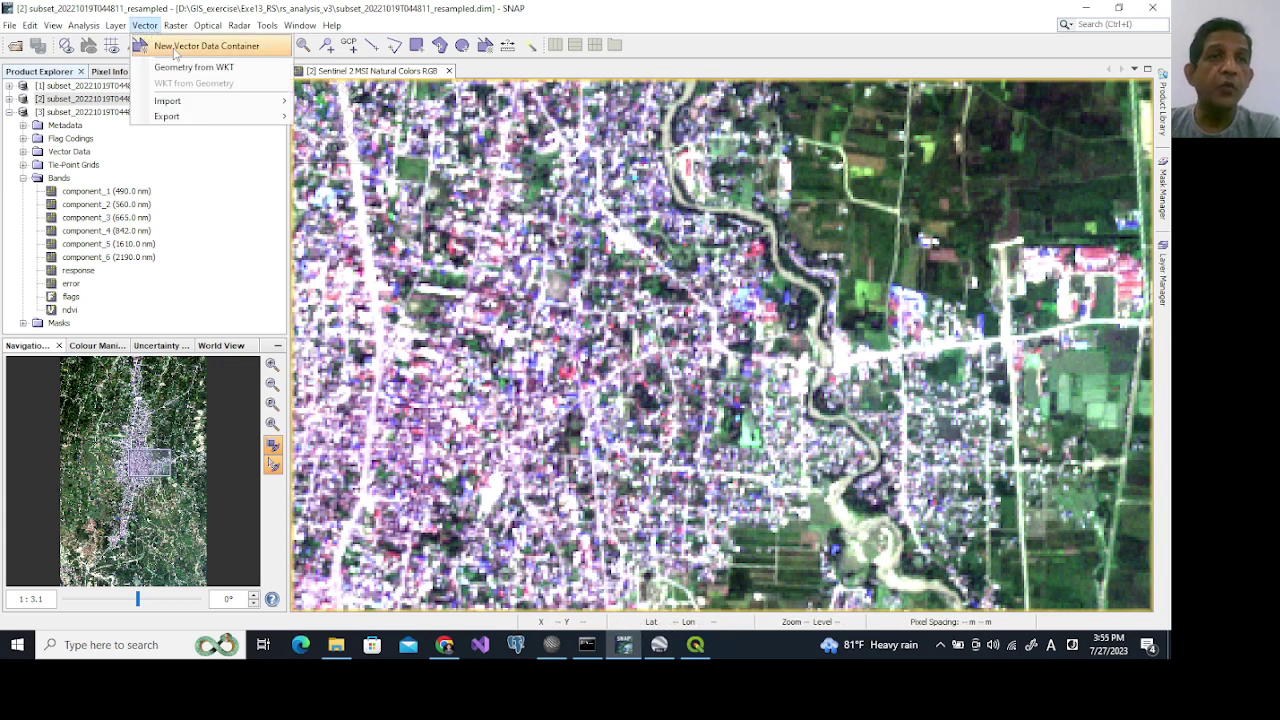
pyautogui.click(176, 50)
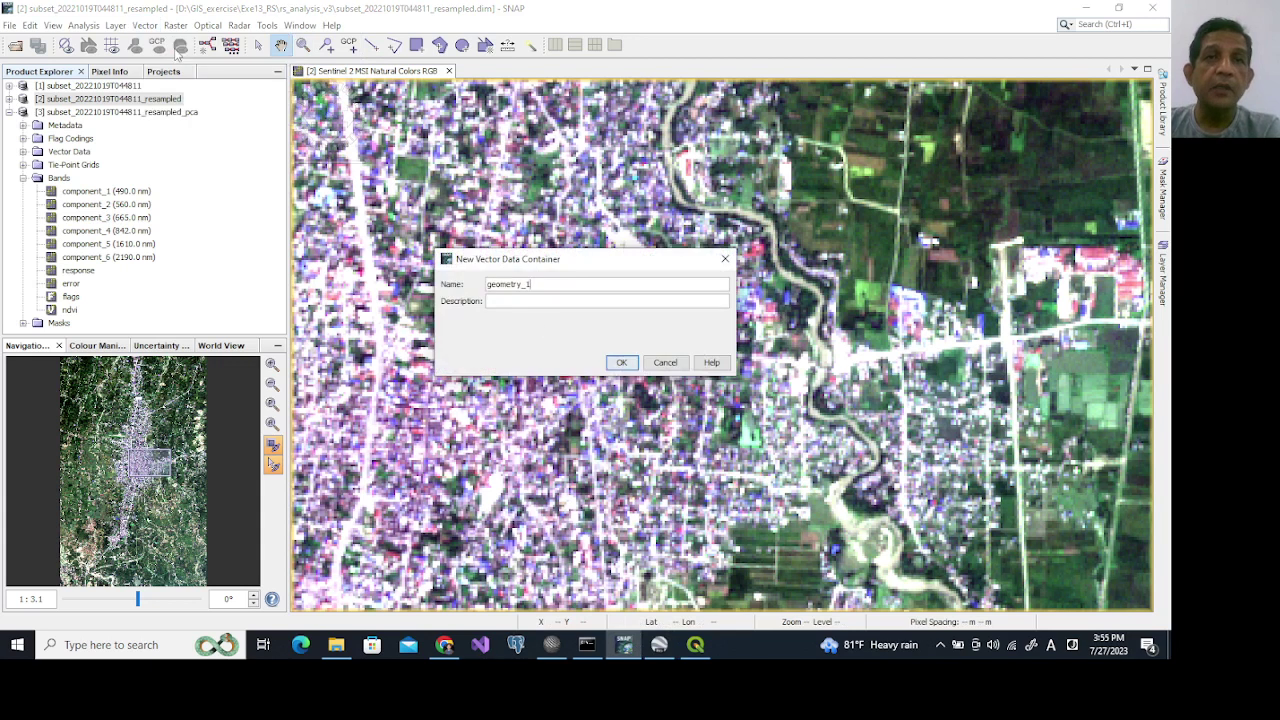
pyautogui.moveTo(543, 285); pyautogui.dragTo(489, 282)
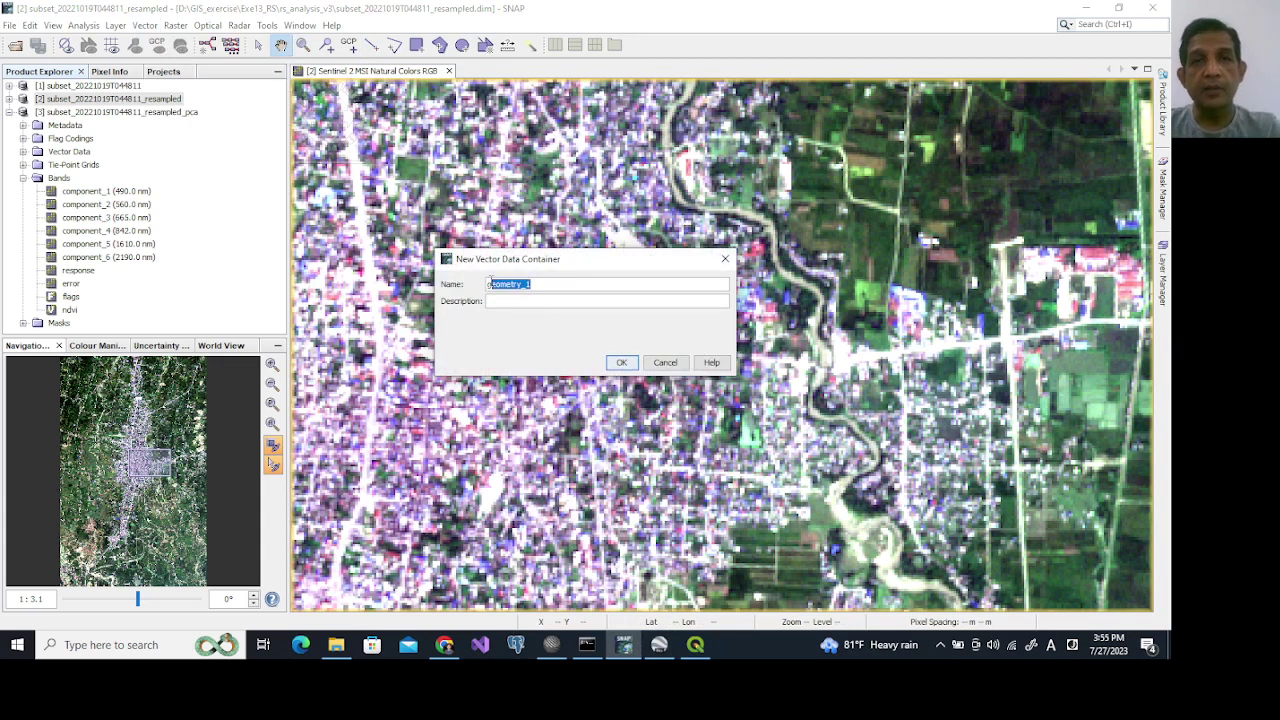
pyautogui.click(536, 286)
pyautogui.doubleClick(536, 285)
pyautogui.write('Water')
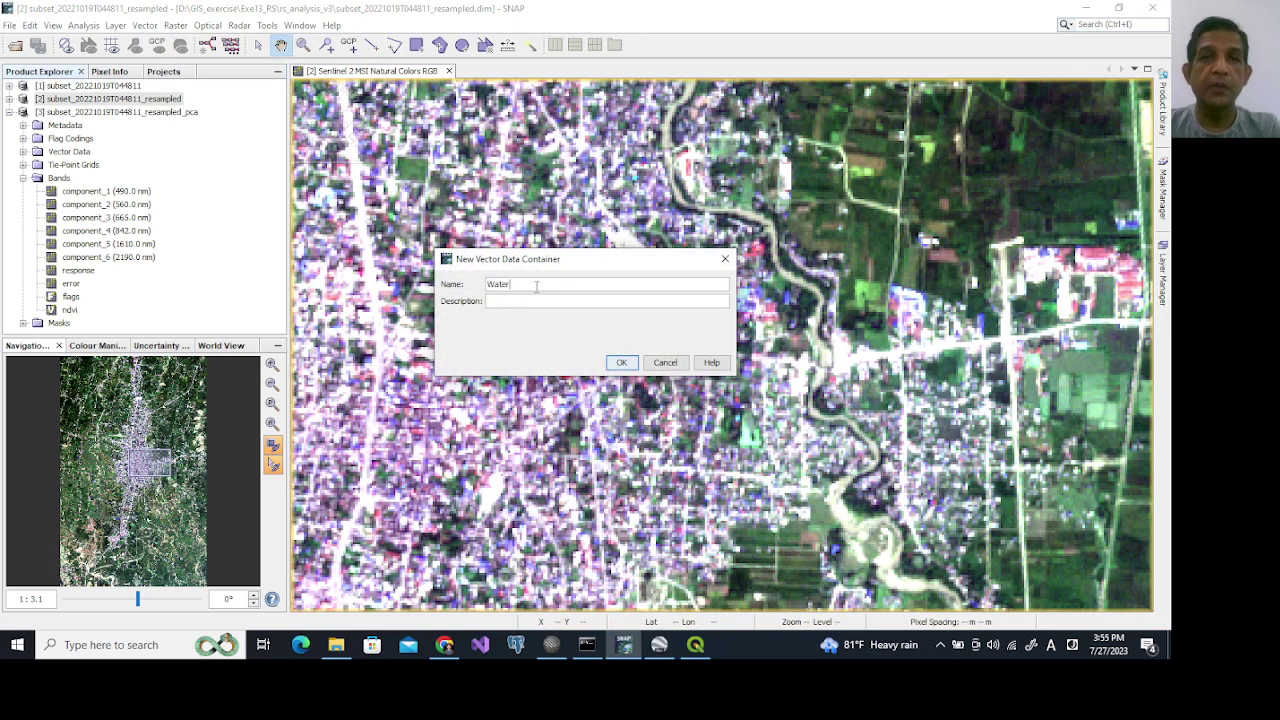
pyautogui.write('Wa')
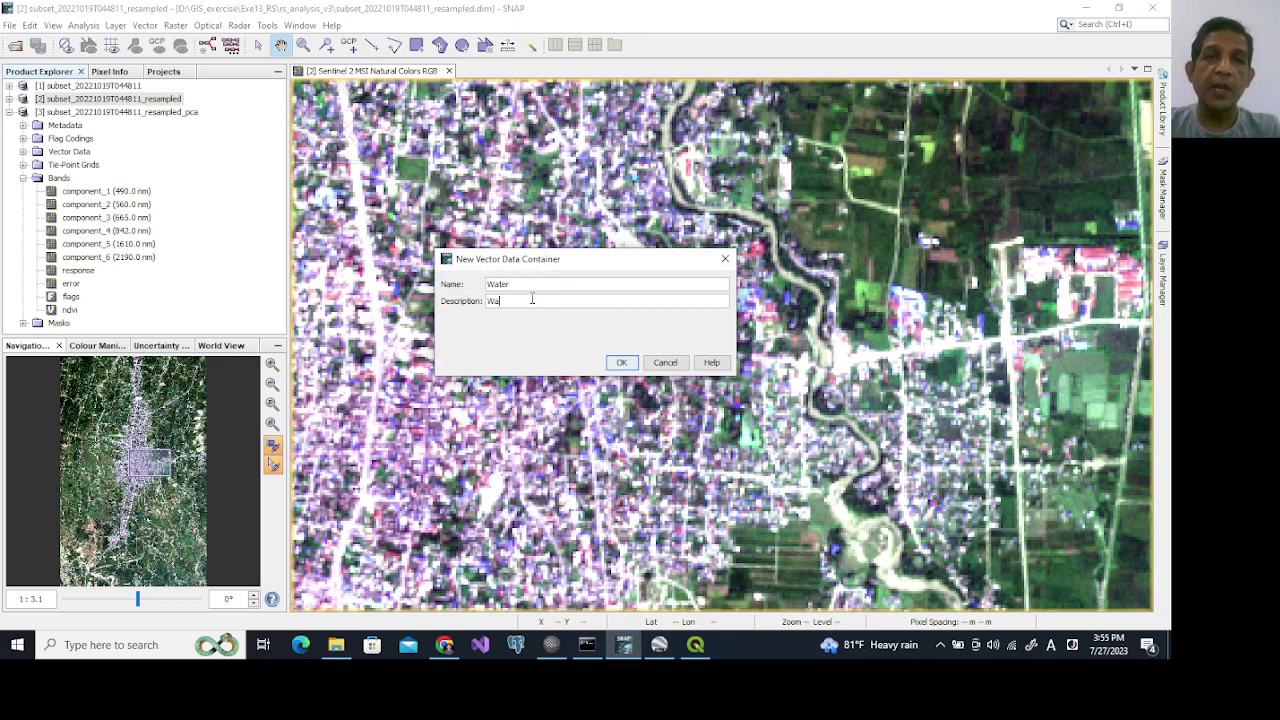
pyautogui.write('ter body')
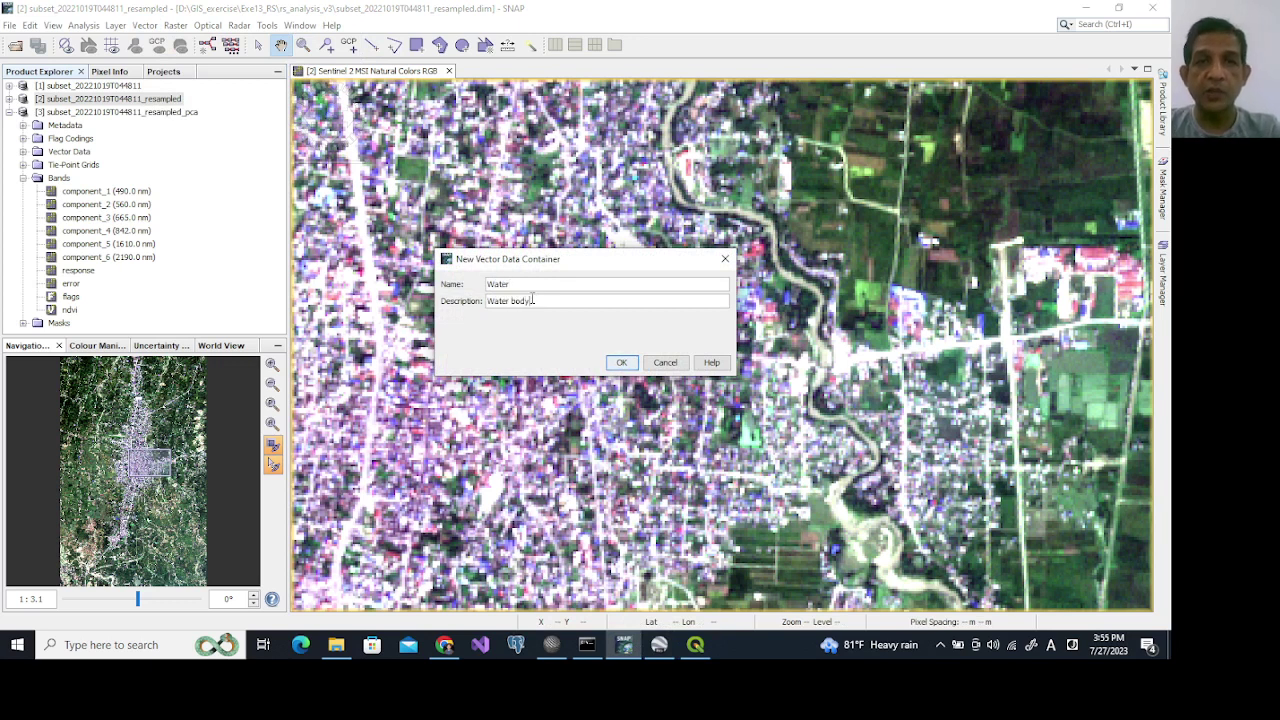
pyautogui.click(622, 364)
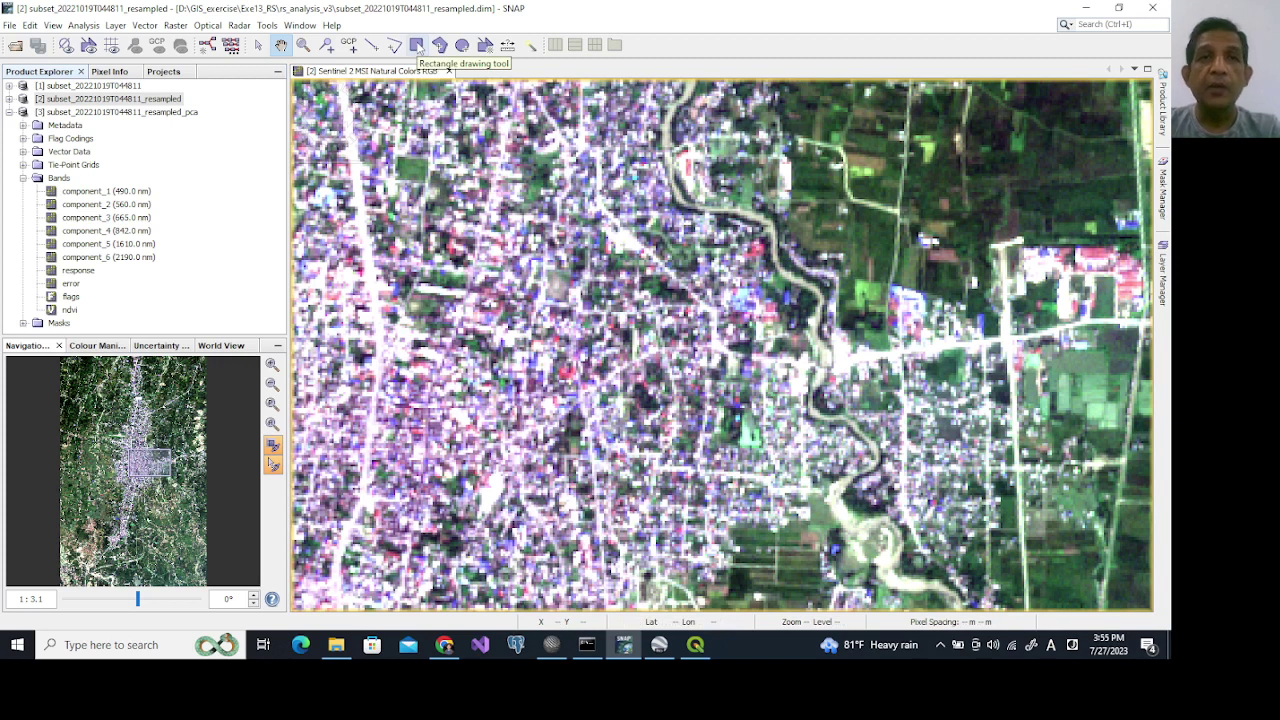
# Draw polygon training areas for Water along the river east of the city, plus a short one on its southern bend.
pyautogui.click(439, 45)
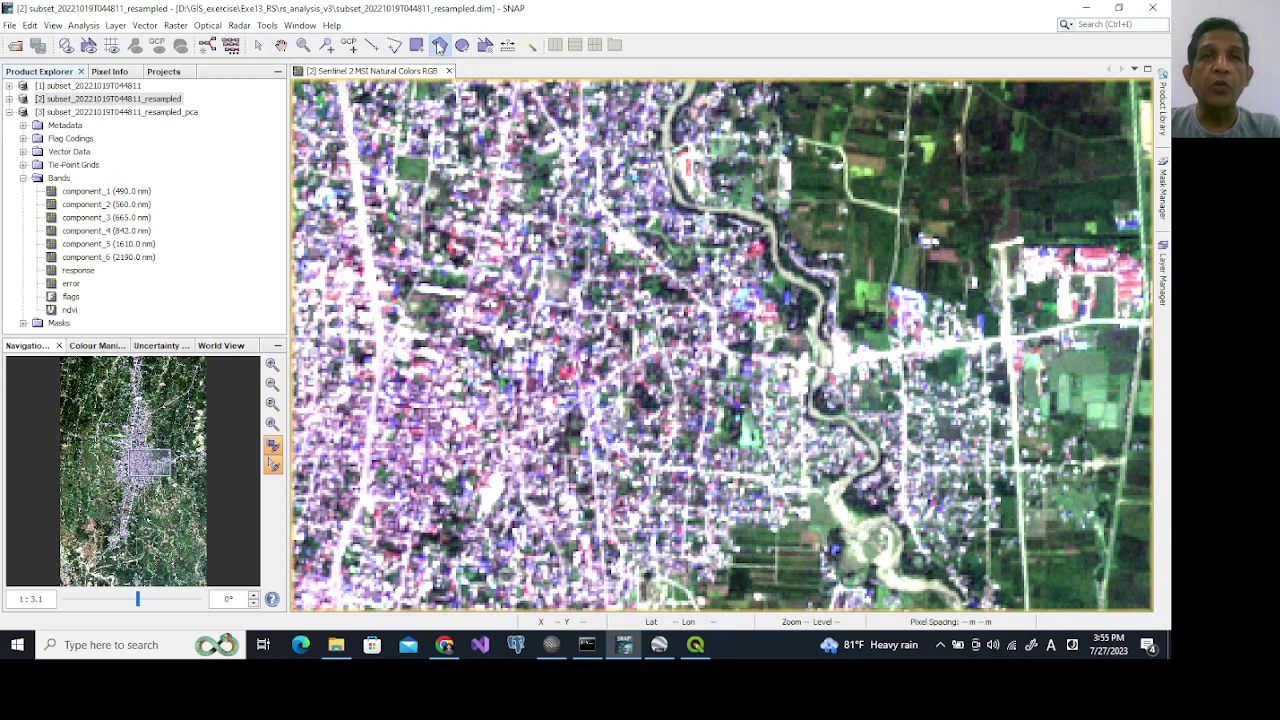
pyautogui.click(666, 125)
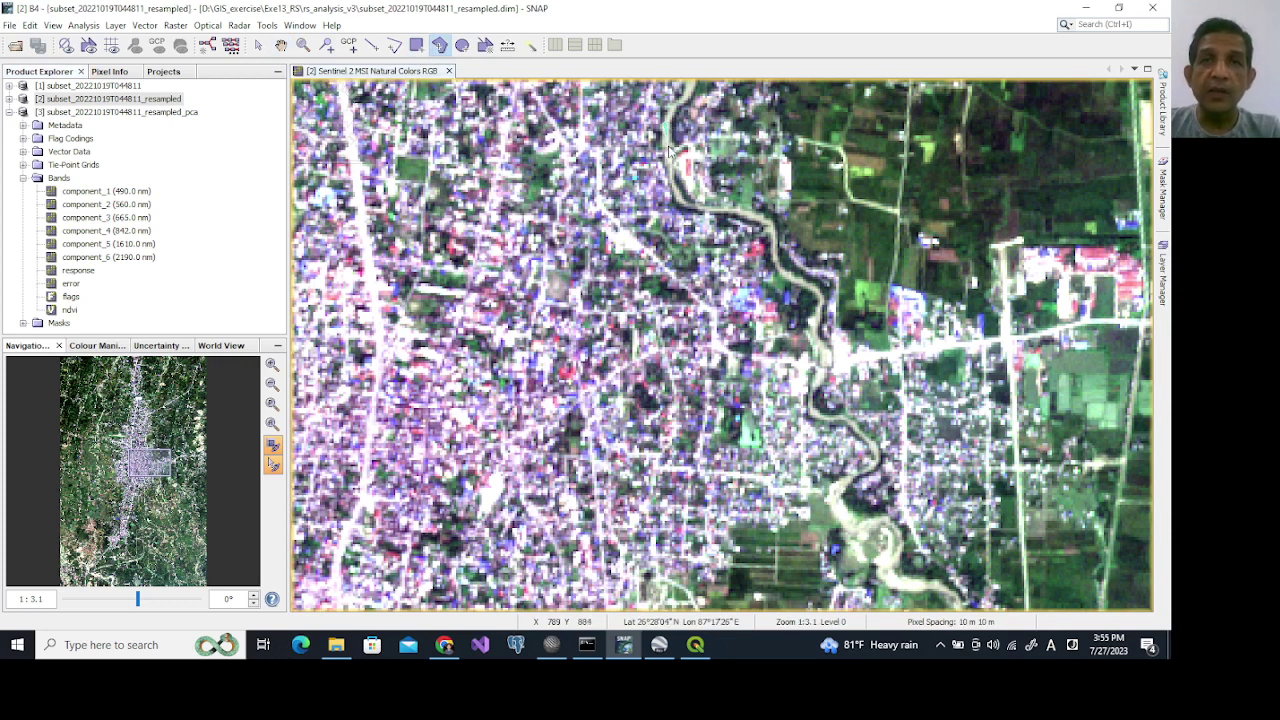
pyautogui.click(686, 207)
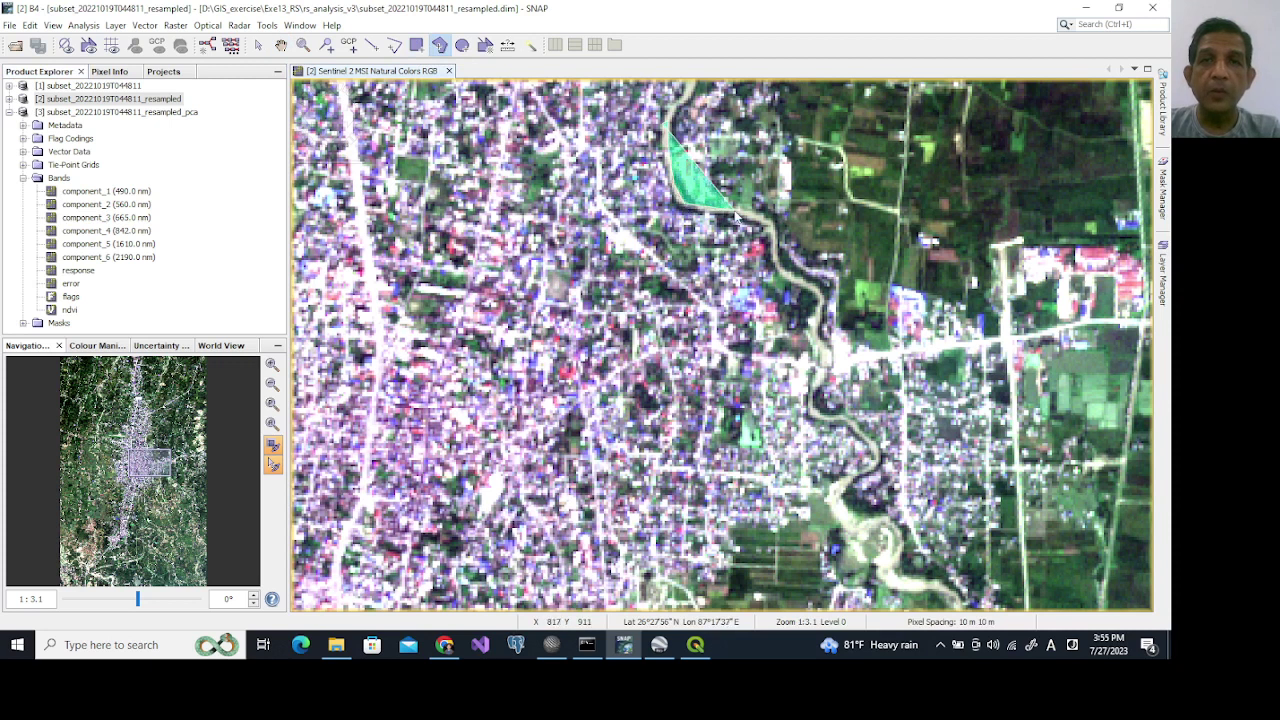
pyautogui.click(738, 212)
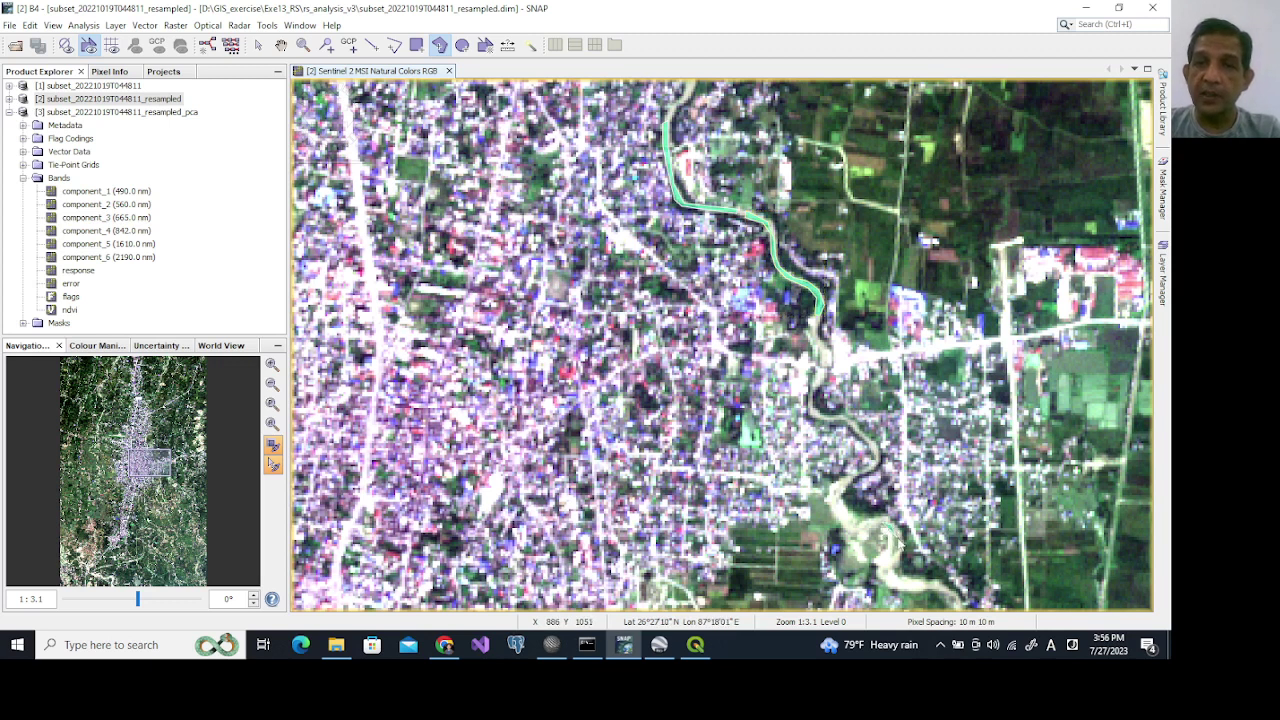
pyautogui.moveTo(884, 526); pyautogui.dragTo(895, 552)
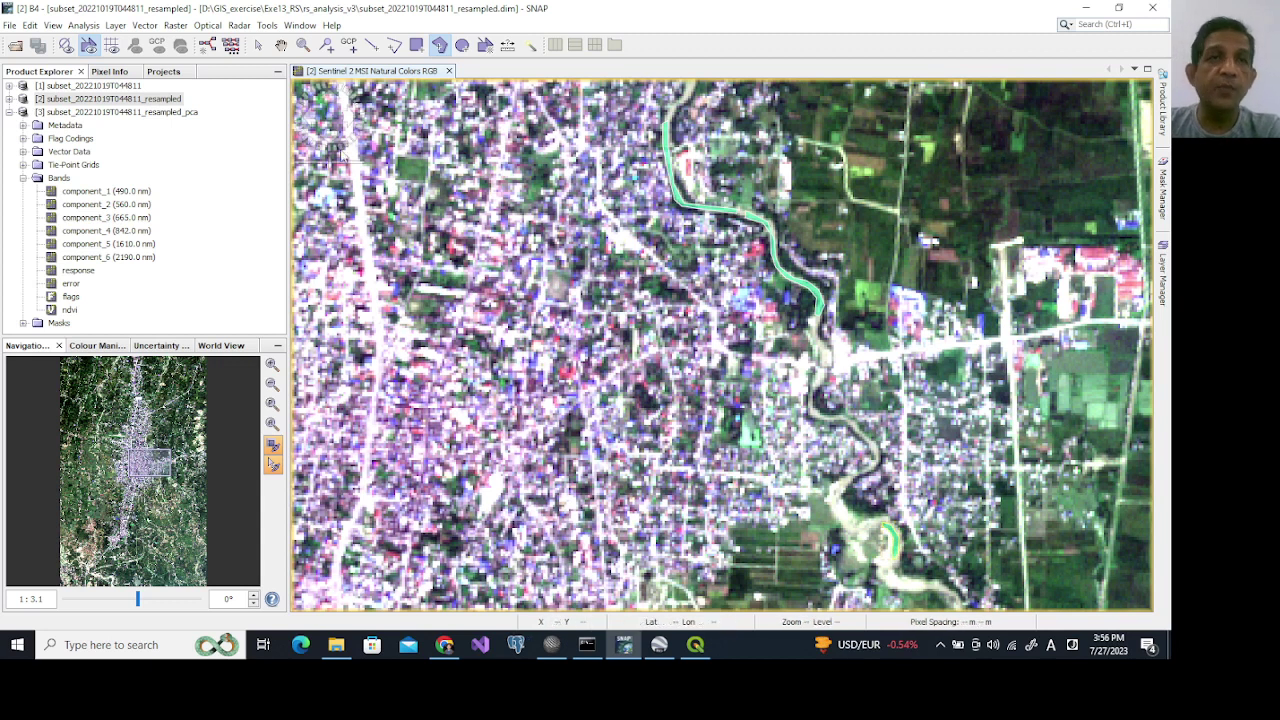
# Create a new vector data container named Farm land with the description Farm Lands.
pyautogui.click(485, 46)
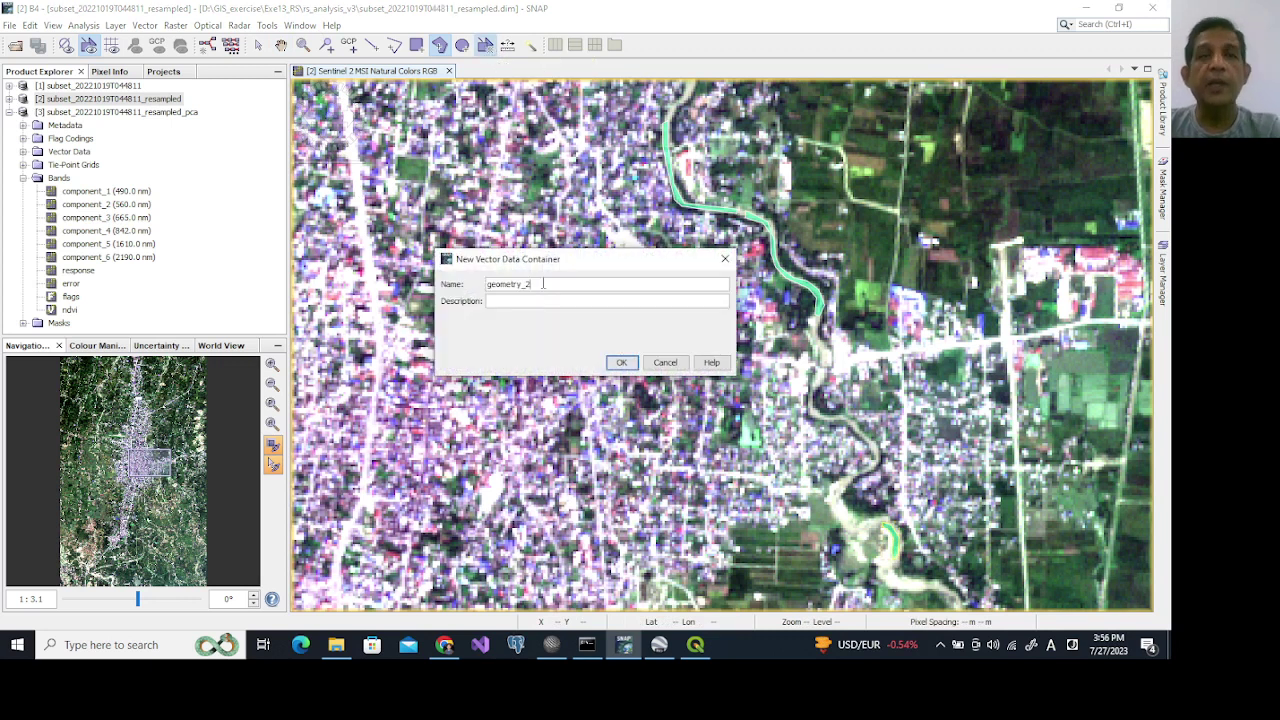
pyautogui.moveTo(544, 284); pyautogui.dragTo(488, 286)
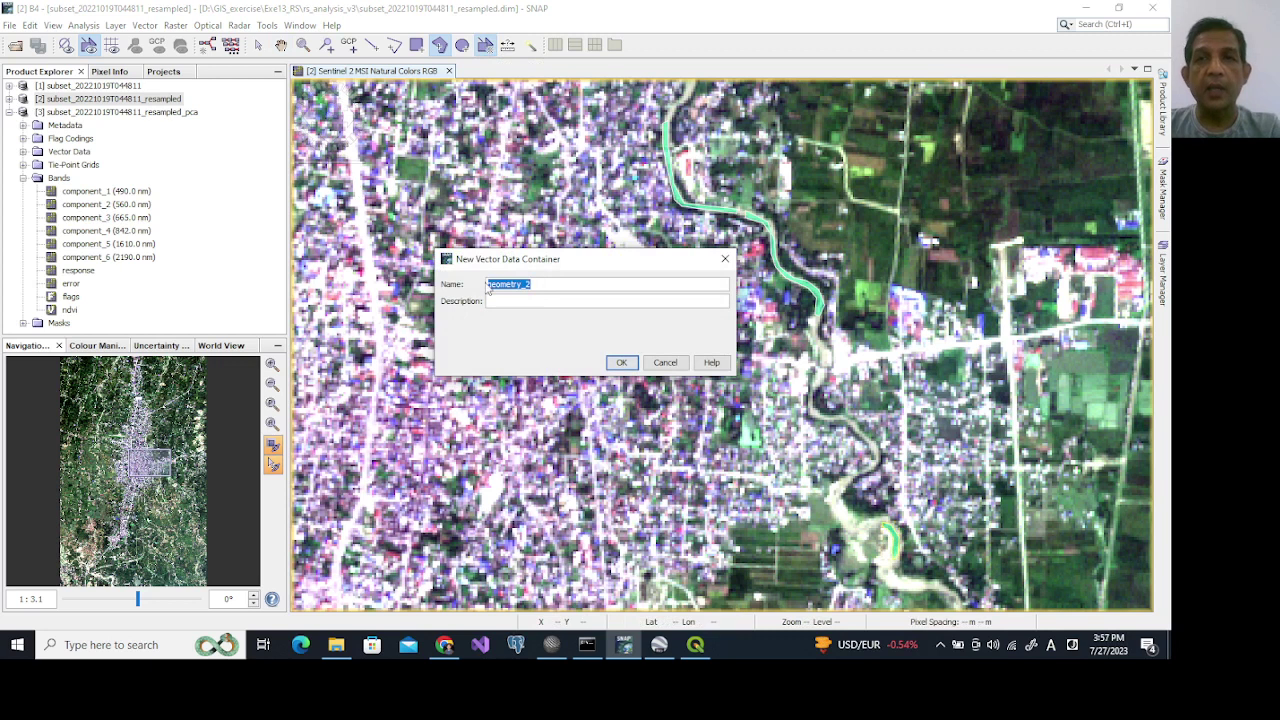
pyautogui.write('Farm land')
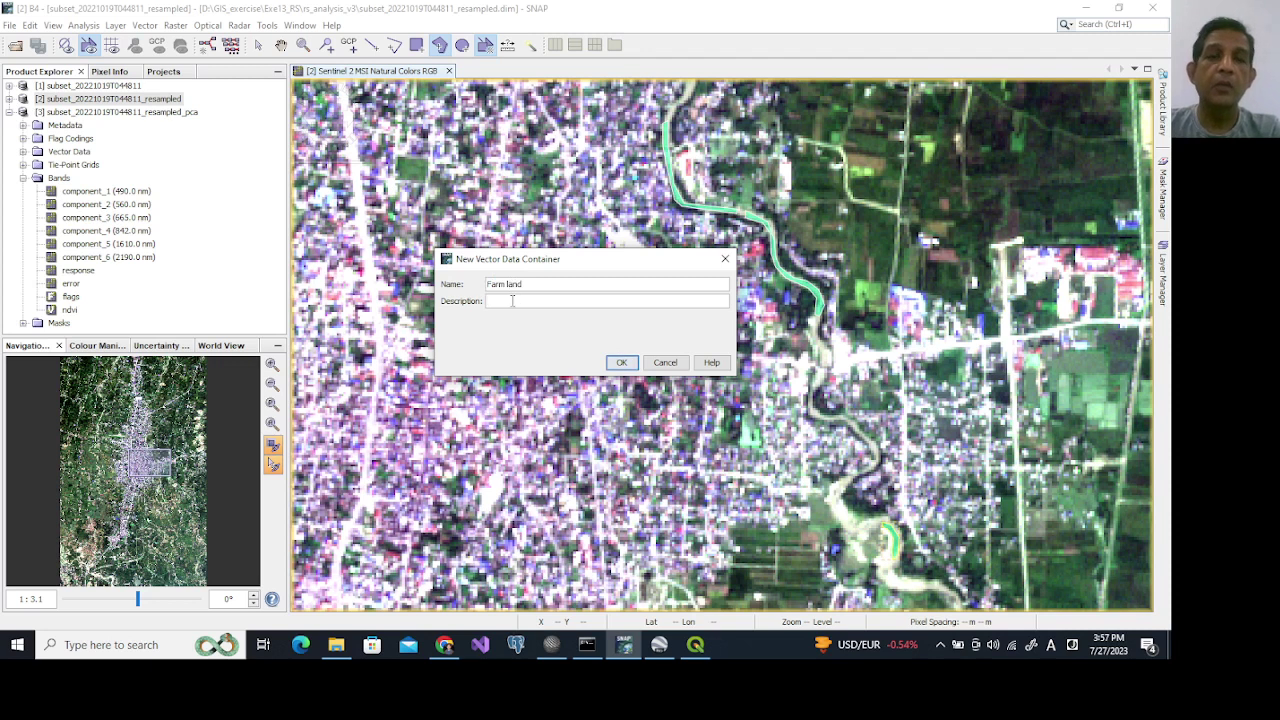
pyautogui.click(512, 300)
pyautogui.write('Farm Lands')
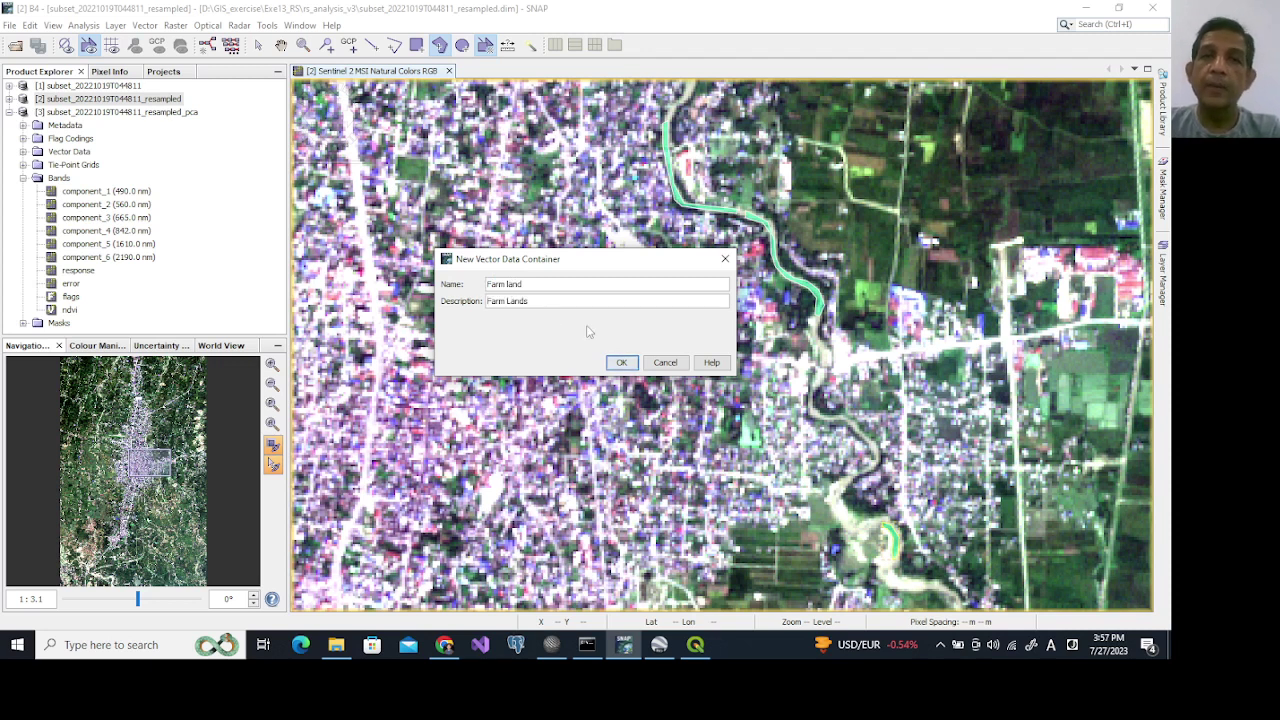
pyautogui.click(622, 363)
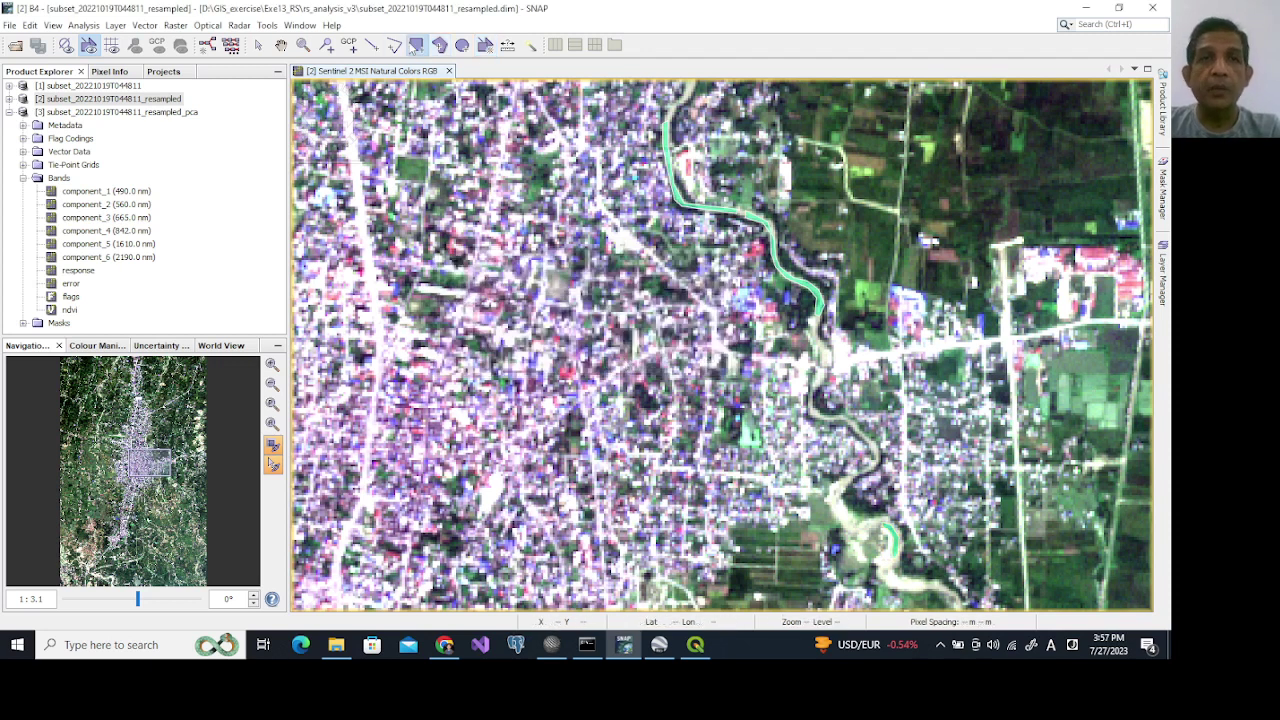
# Draw two rectangular training areas on the fields just south of the eastern main road, assigned to the Farm land container.
pyautogui.click(1081, 370)
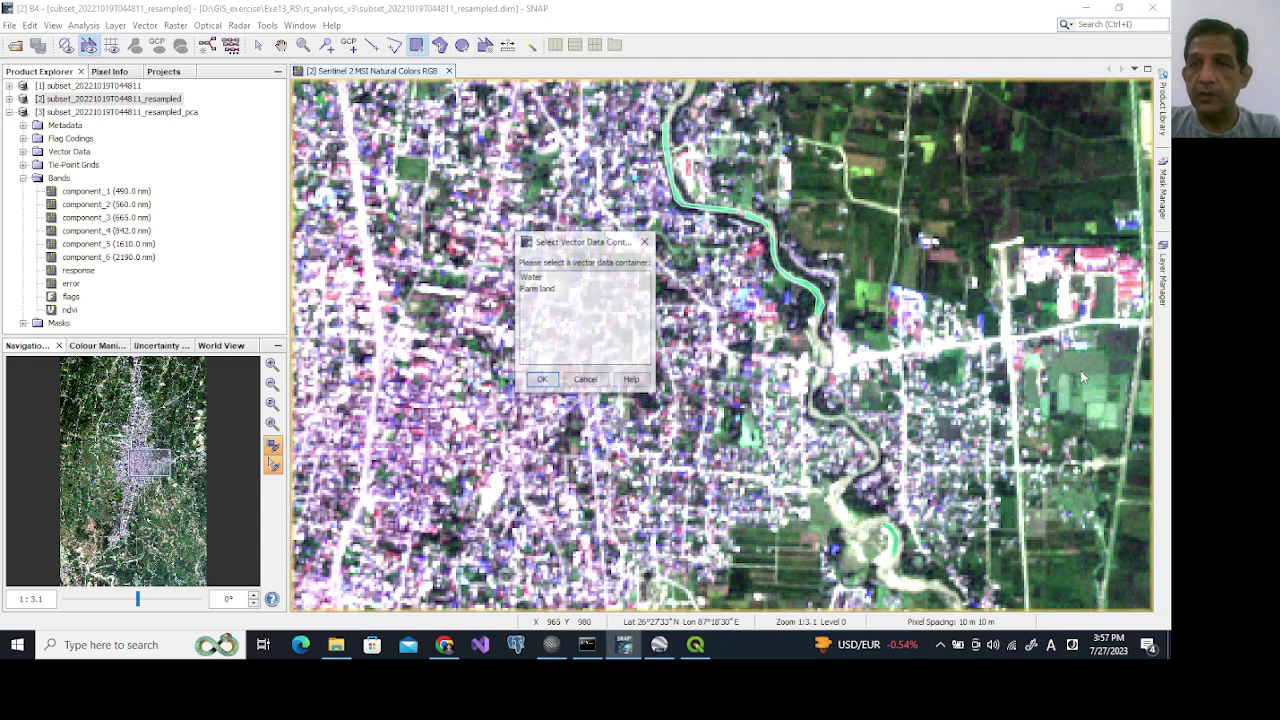
pyautogui.click(540, 289)
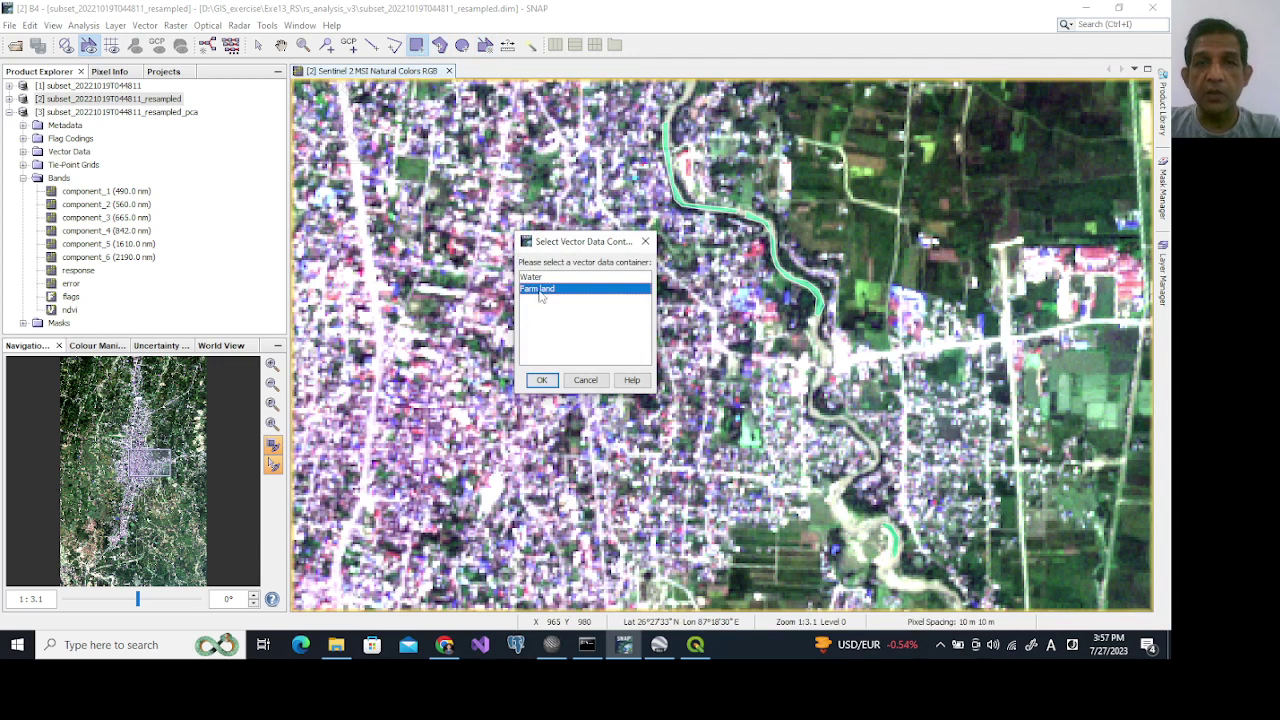
pyautogui.click(555, 383)
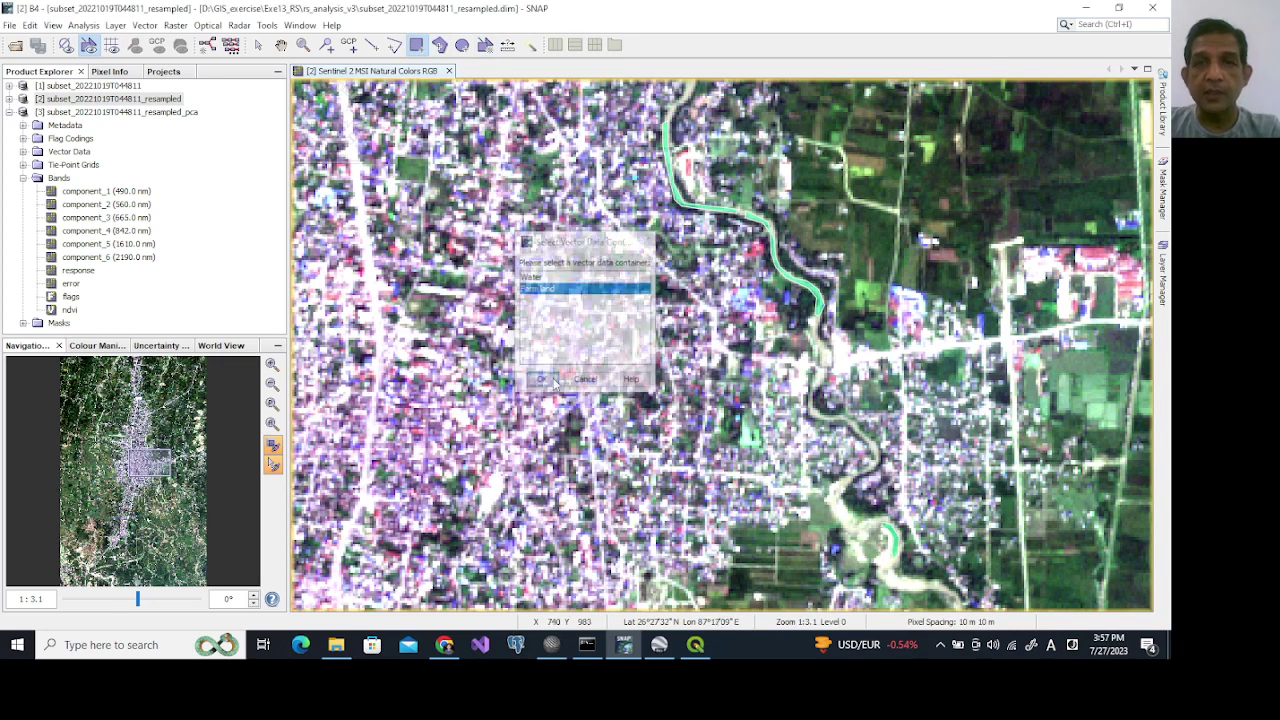
pyautogui.click(1087, 376)
pyautogui.moveTo(1105, 392); pyautogui.dragTo(1107, 408)
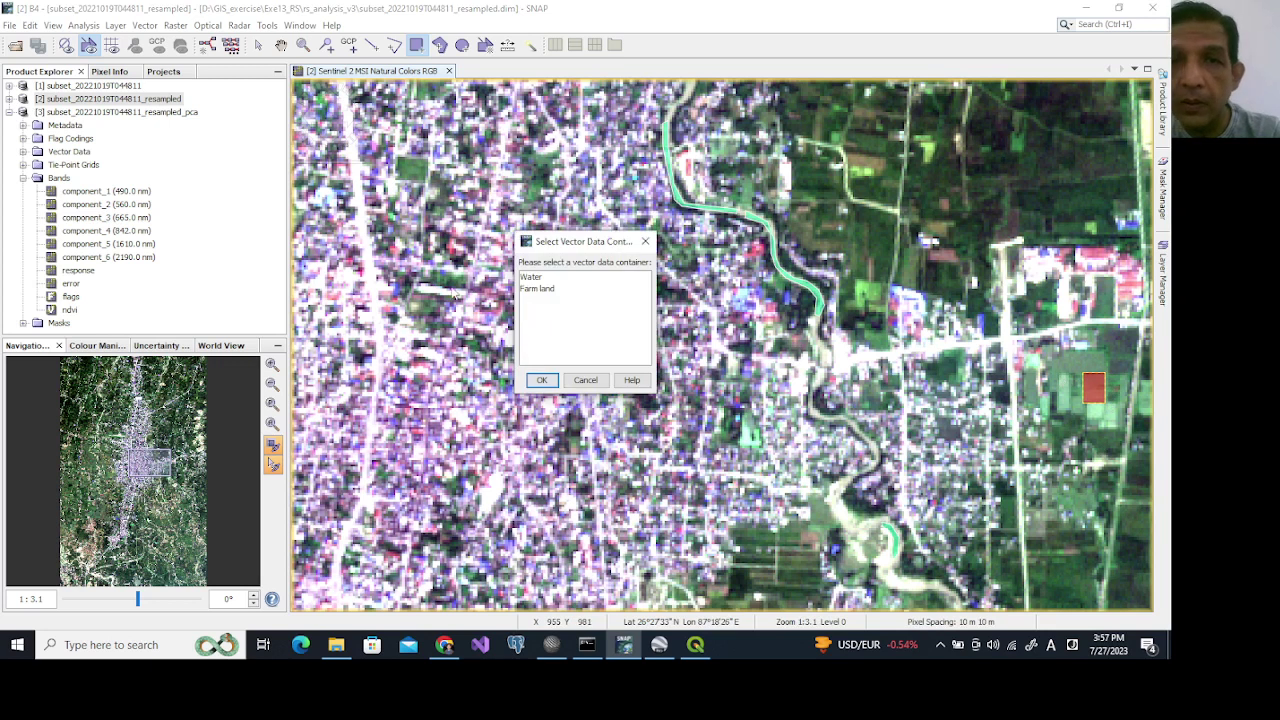
pyautogui.click(542, 292)
pyautogui.click(541, 381)
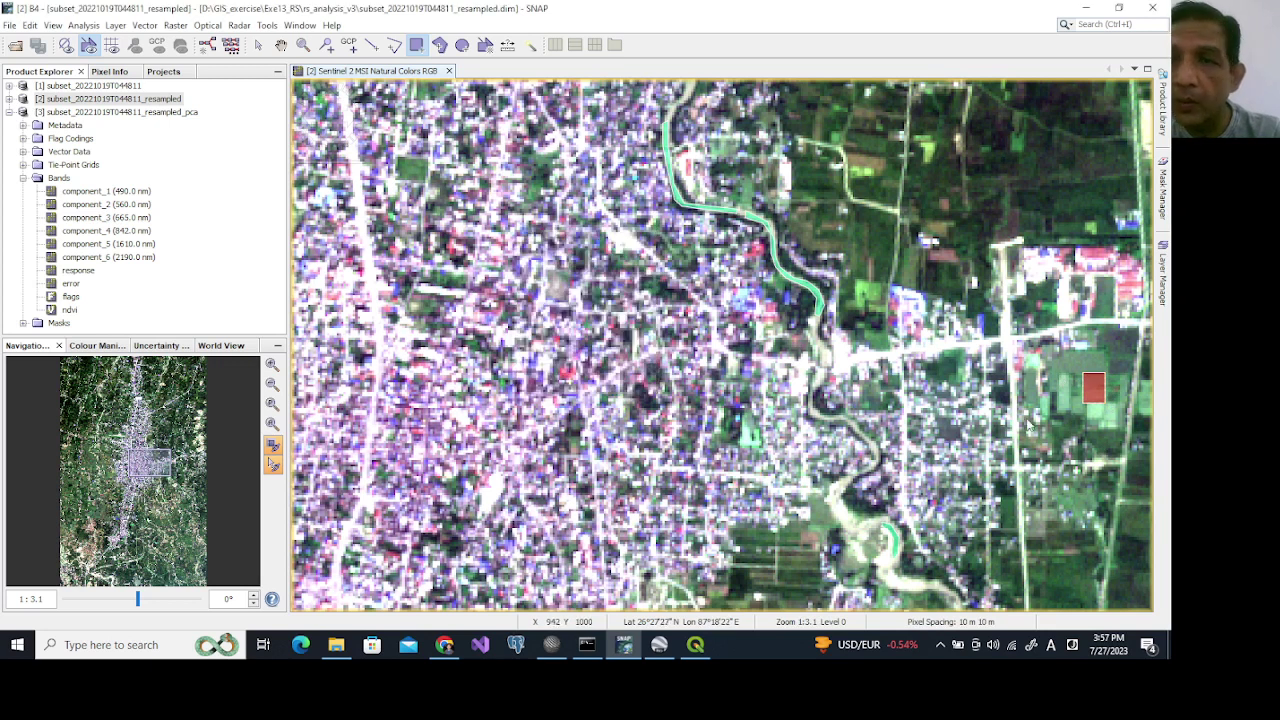
pyautogui.moveTo(1060, 376); pyautogui.dragTo(1071, 414)
# Add two more Farm land rectangles on the pale green fields southeast of the city, south of the first pair.
pyautogui.scroll(-4, 1085, 465)
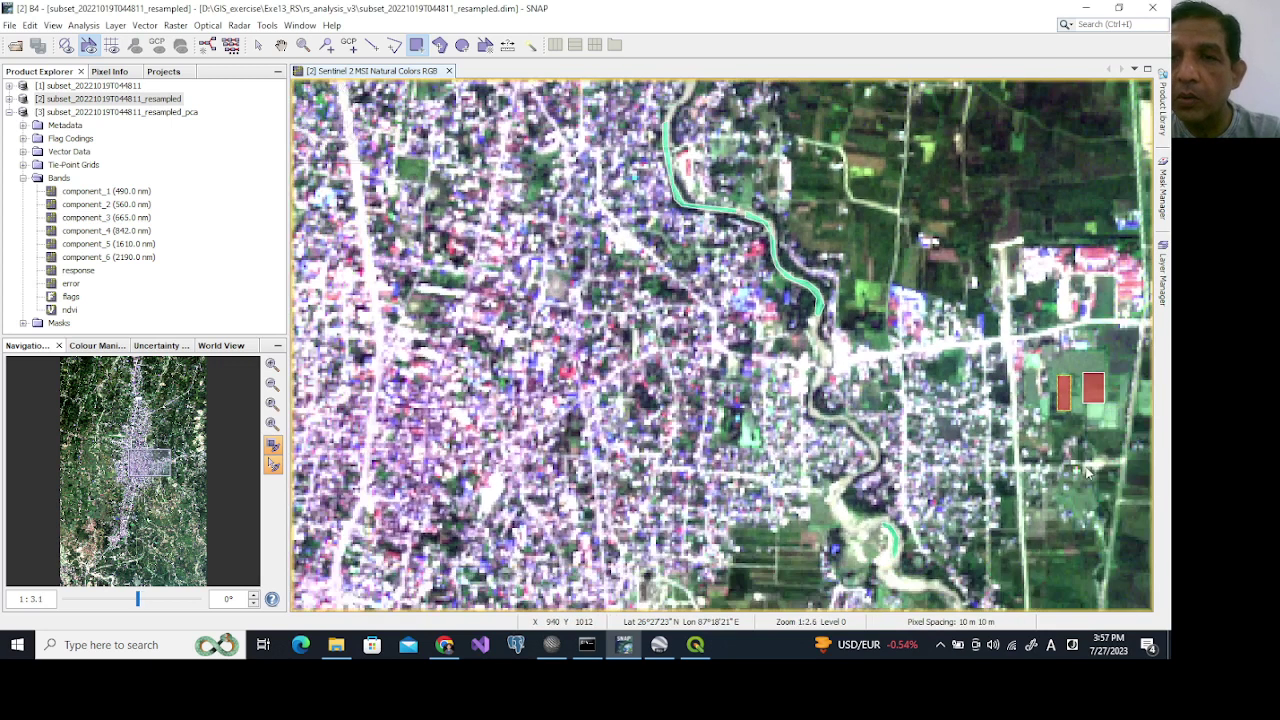
pyautogui.scroll(-2, 1085, 465)
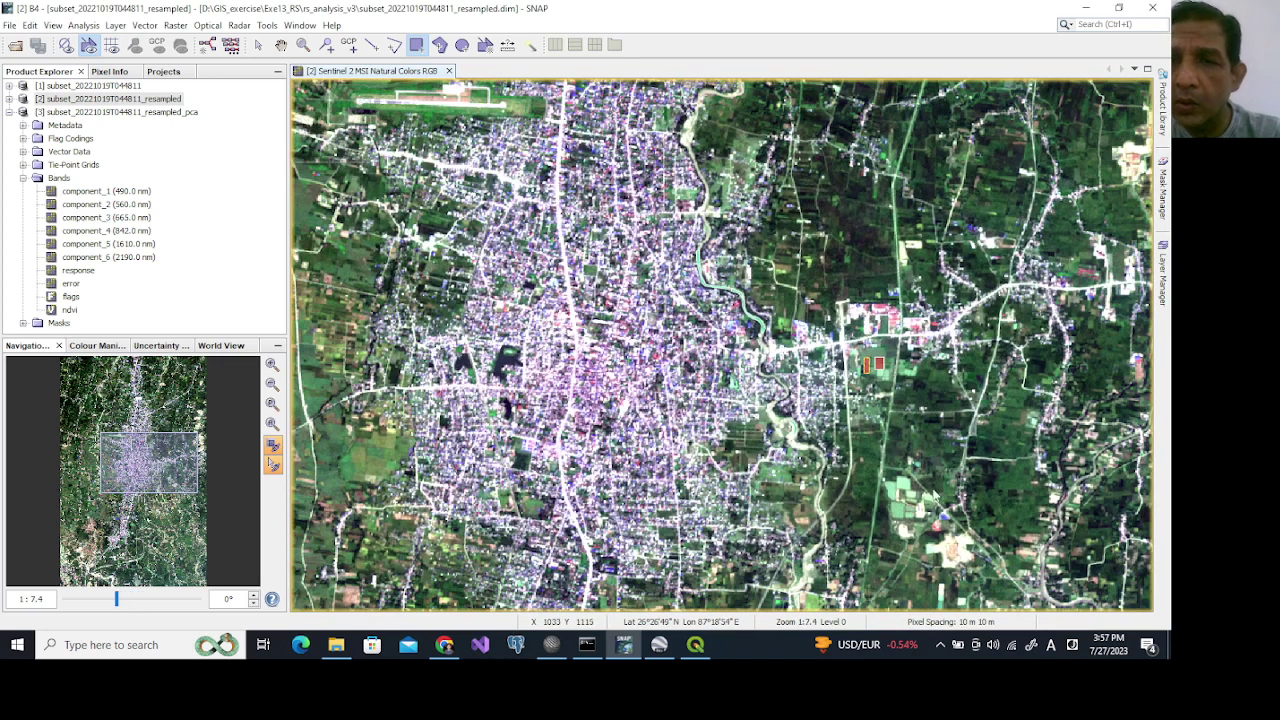
pyautogui.moveTo(898, 478); pyautogui.dragTo(912, 492)
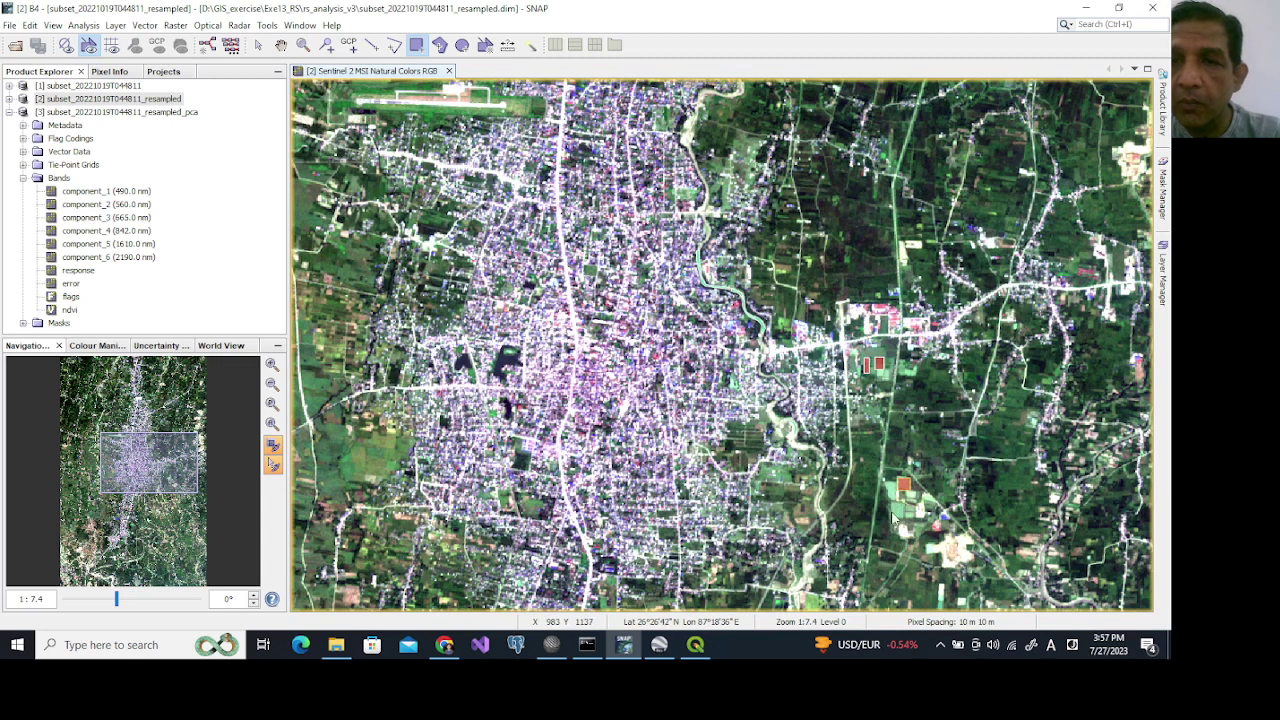
pyautogui.moveTo(893, 503); pyautogui.dragTo(903, 514)
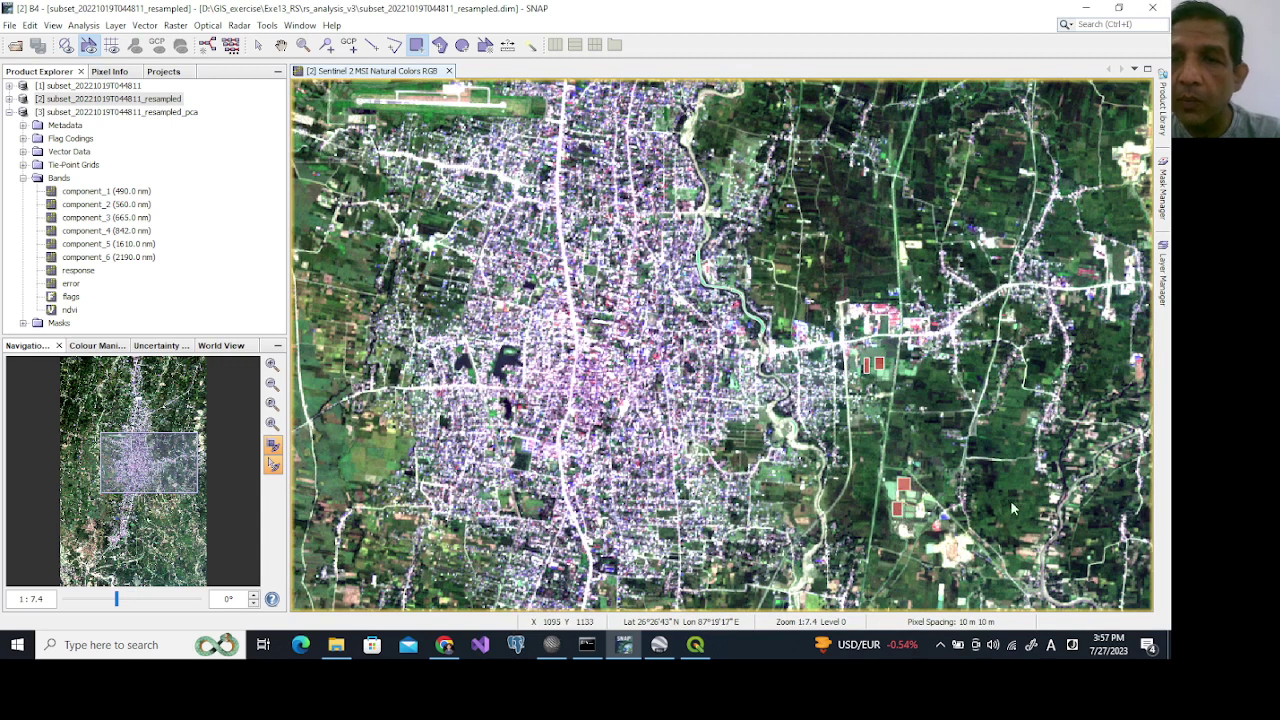
# Draw six rectangular Farm land training areas across the fields west of the city, on both sides of the western river.
pyautogui.scroll(4, 1046, 486)
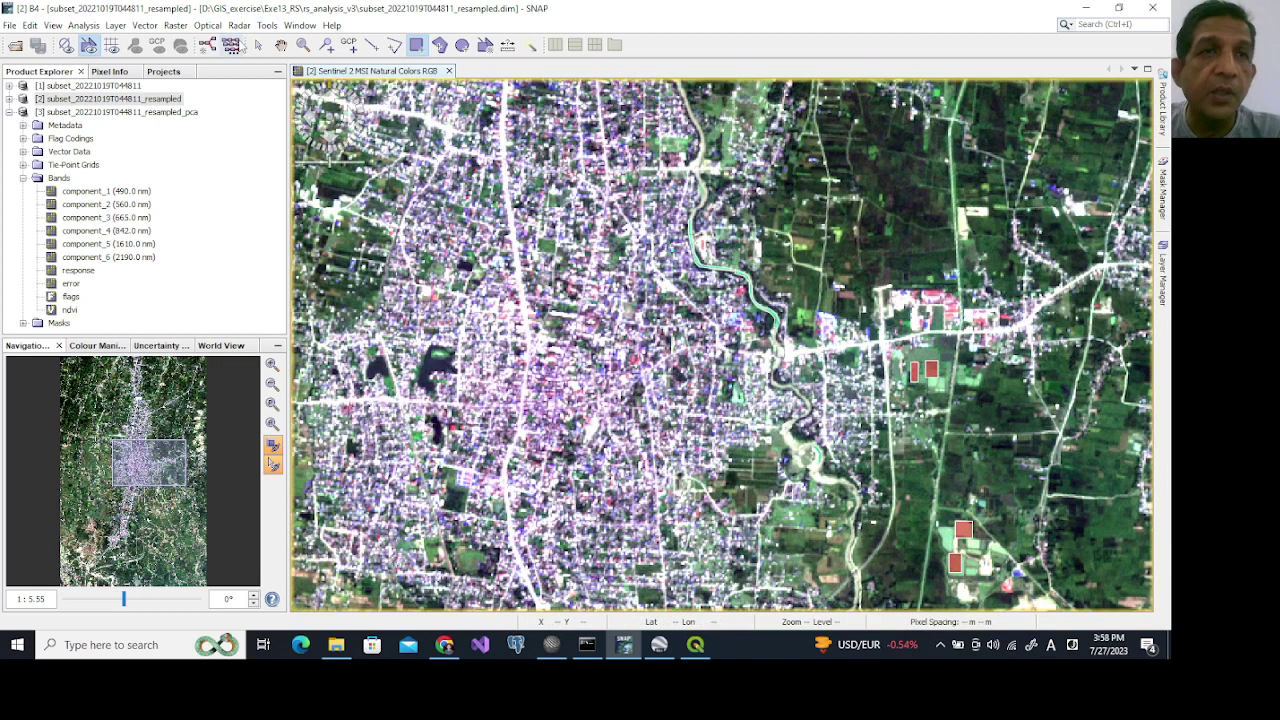
pyautogui.click(281, 45)
pyautogui.moveTo(409, 281); pyautogui.dragTo(789, 184)
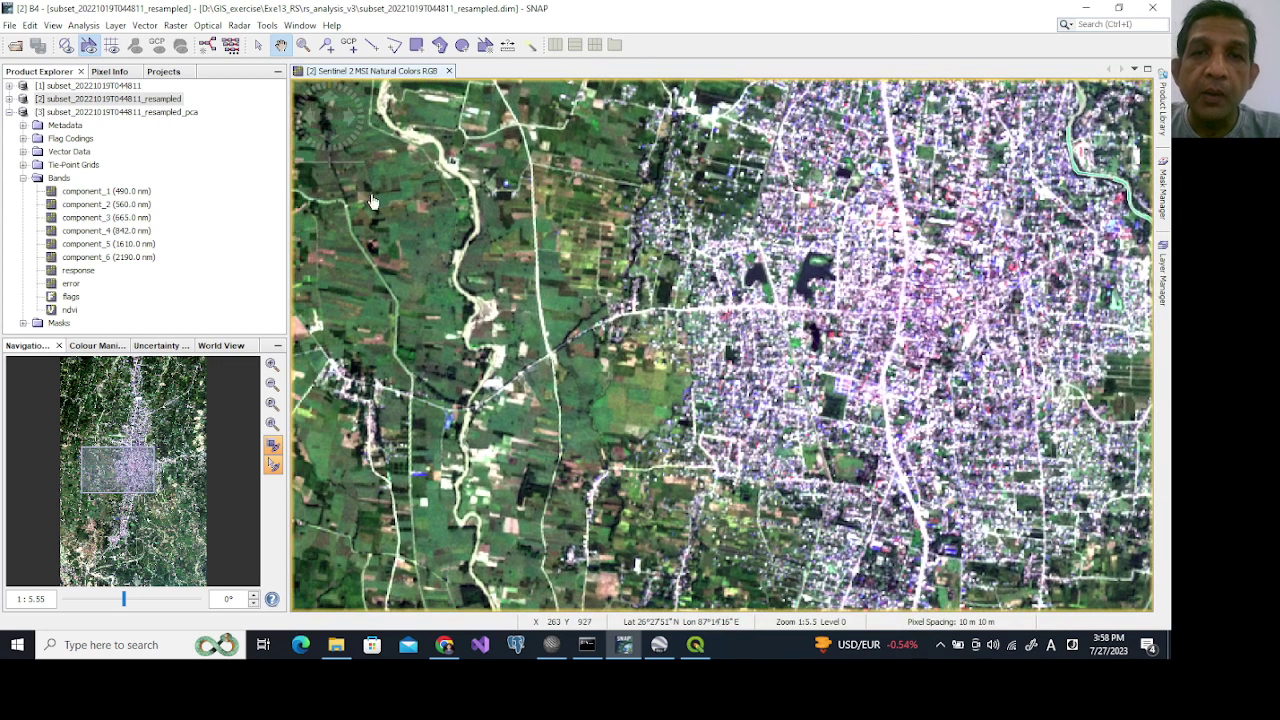
pyautogui.click(416, 45)
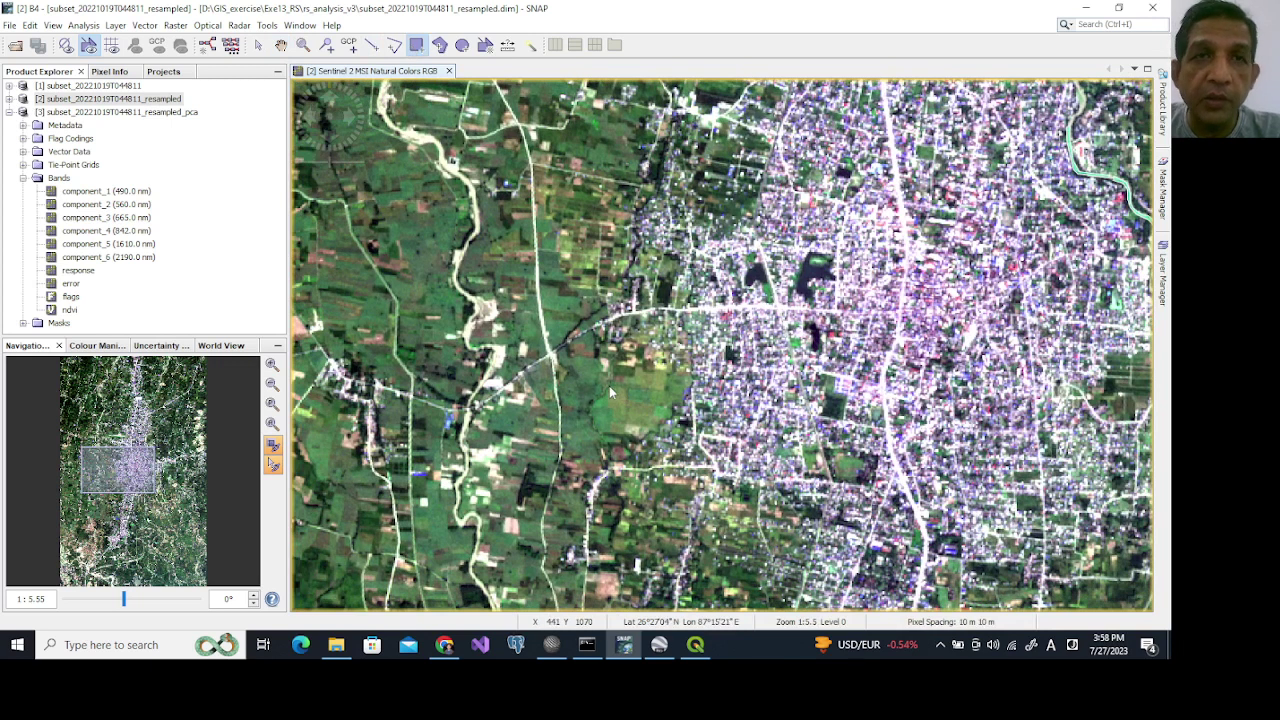
pyautogui.moveTo(624, 409); pyautogui.dragTo(656, 423)
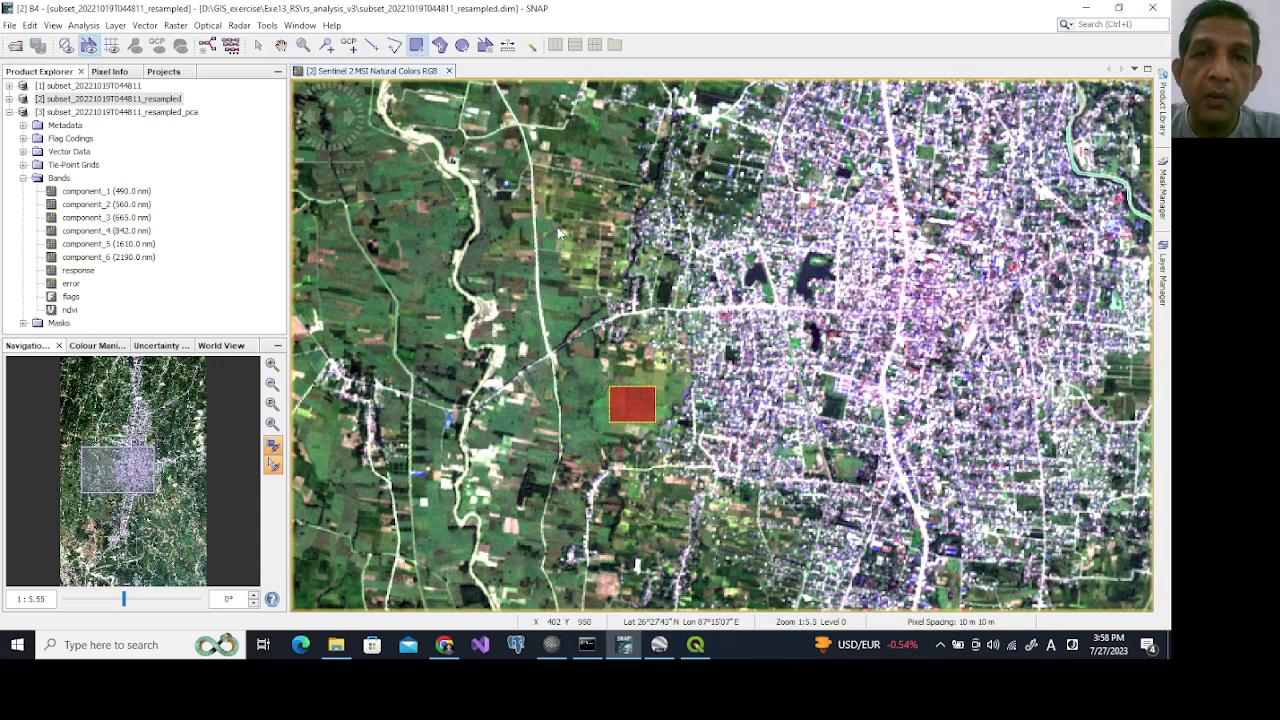
pyautogui.moveTo(560, 223); pyautogui.dragTo(598, 262)
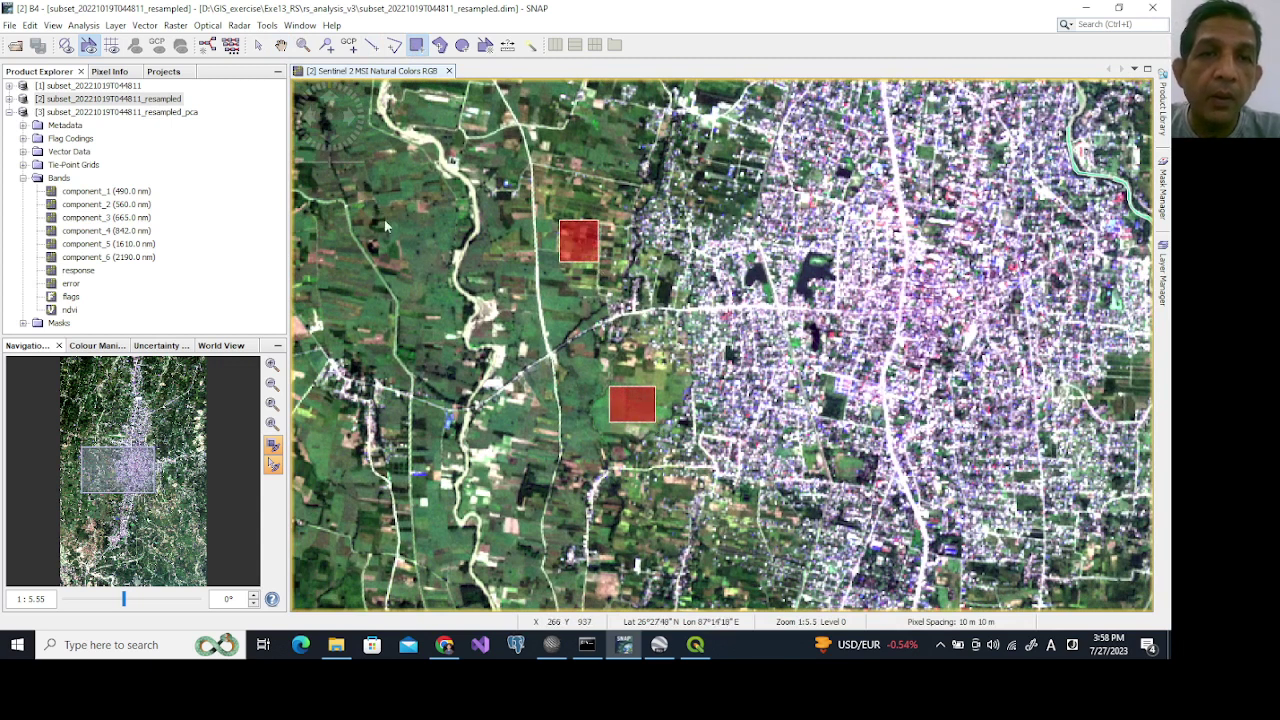
pyautogui.moveTo(378, 210)
pyautogui.mouseDown()
pyautogui.moveTo(436, 281)
pyautogui.moveTo(447, 222)
pyautogui.moveTo(447, 241)
pyautogui.mouseUp()
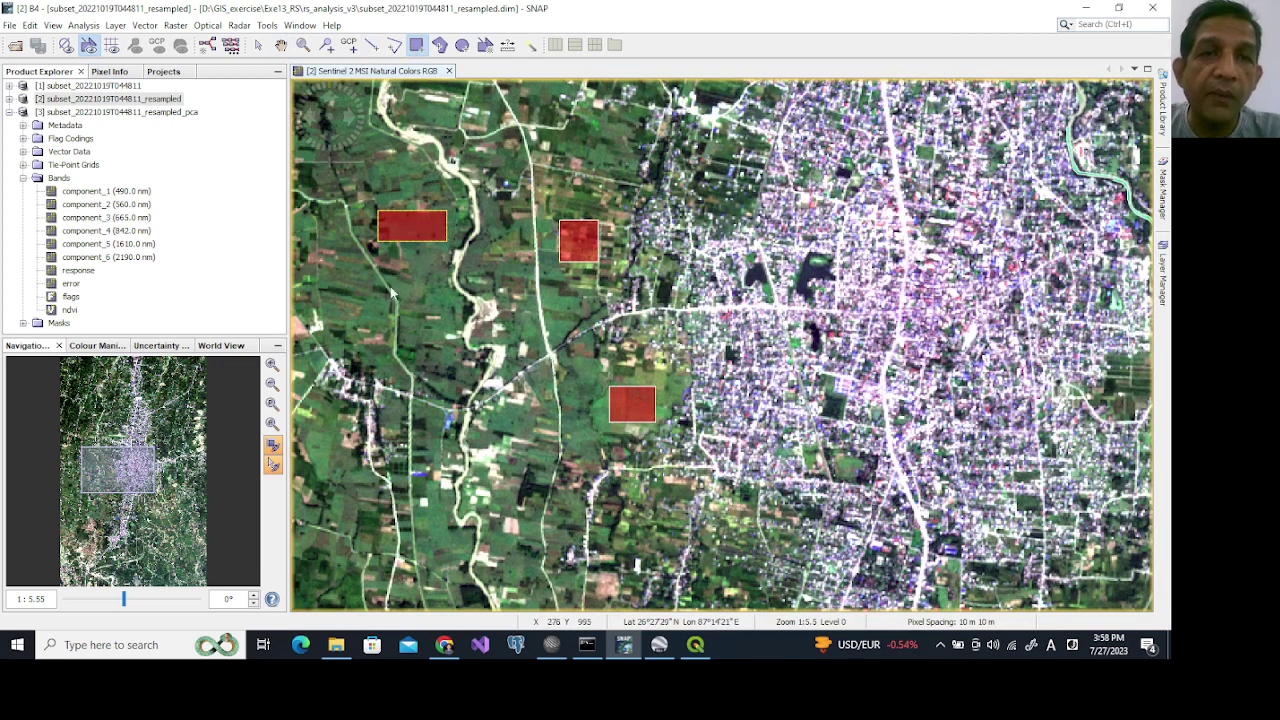
pyautogui.moveTo(394, 281); pyautogui.dragTo(441, 340)
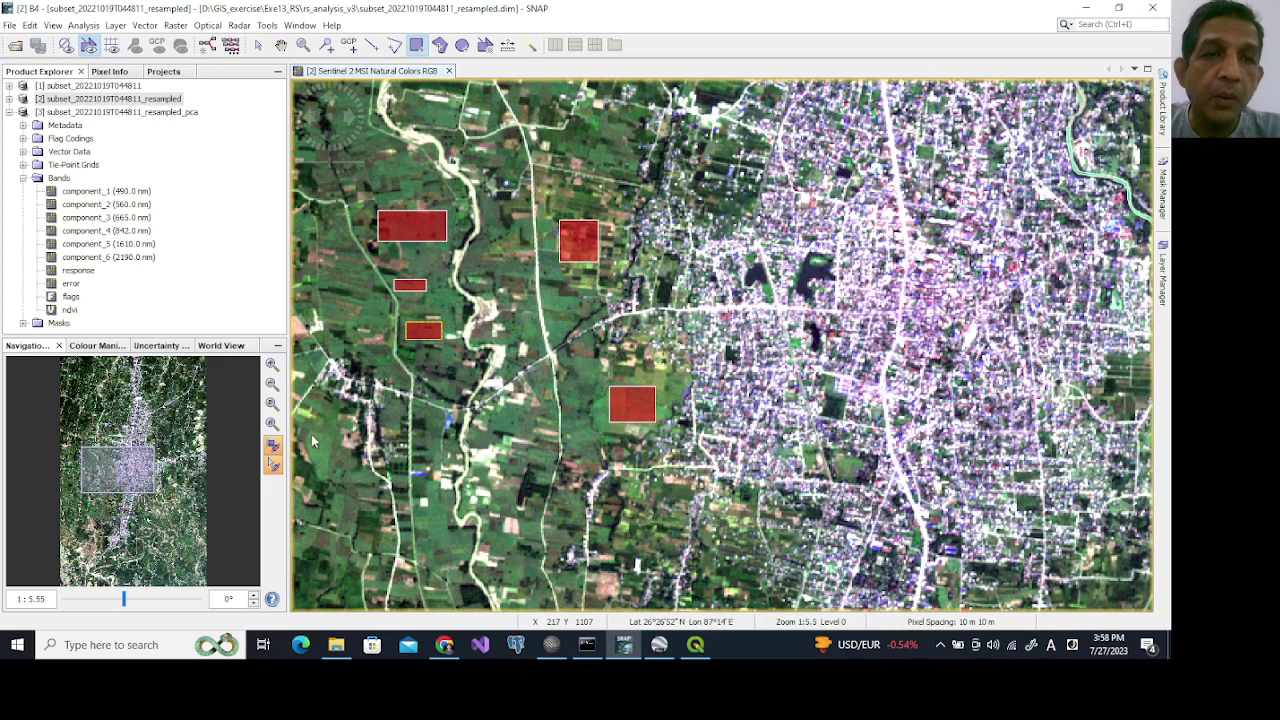
pyautogui.moveTo(310, 432); pyautogui.dragTo(326, 462)
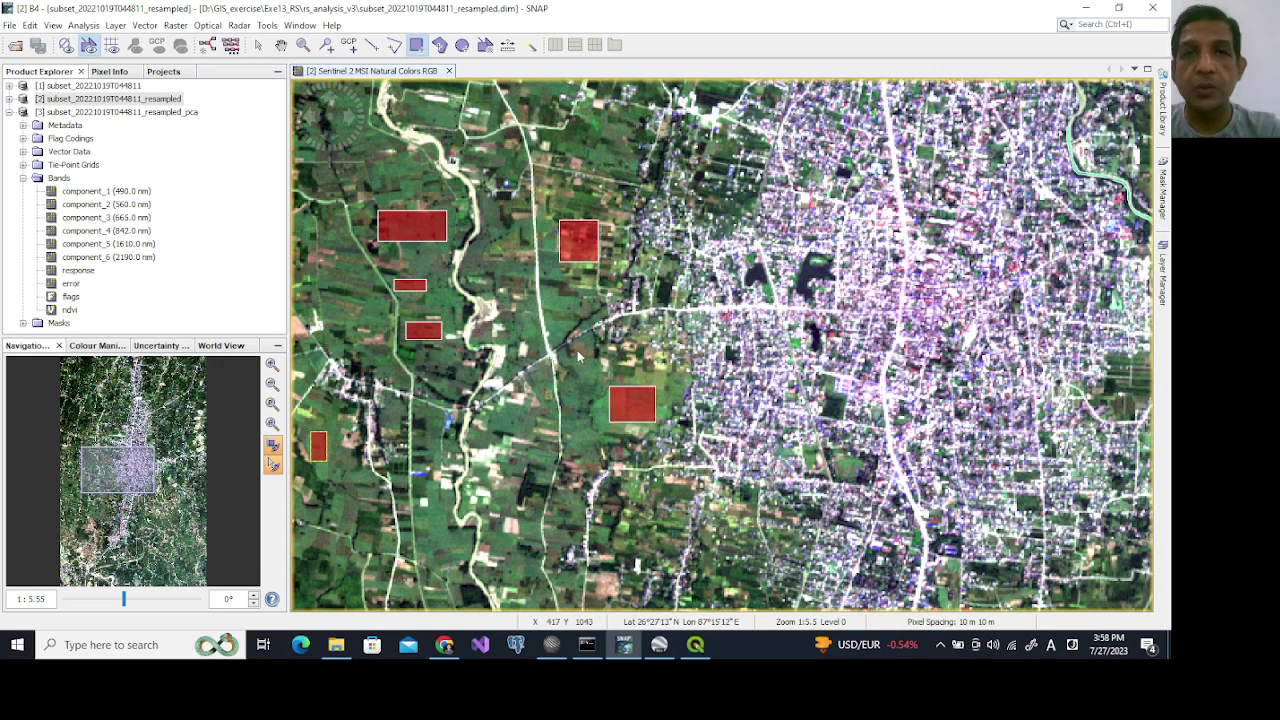
pyautogui.scroll(-3, 577, 350)
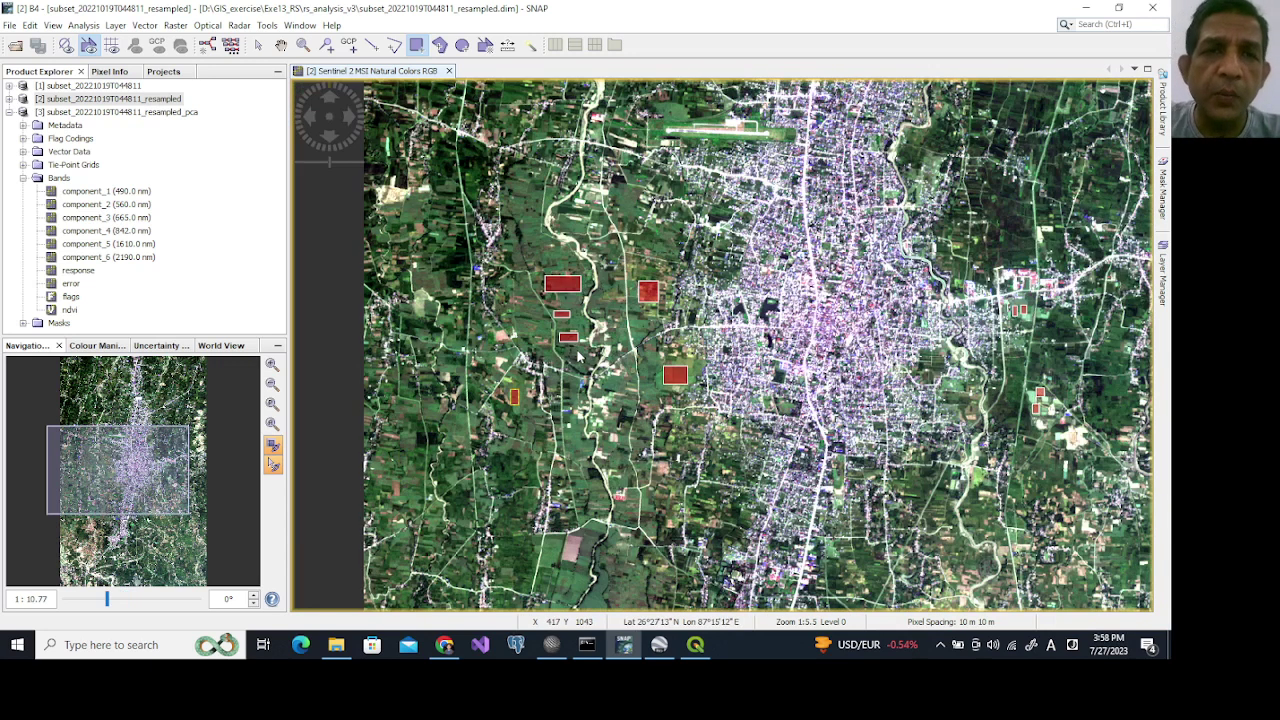
# Draw two more rectangular Farm land training areas: one beside the bright bare patch in the far west, one on the fields farther south.
pyautogui.scroll(1, 402, 210)
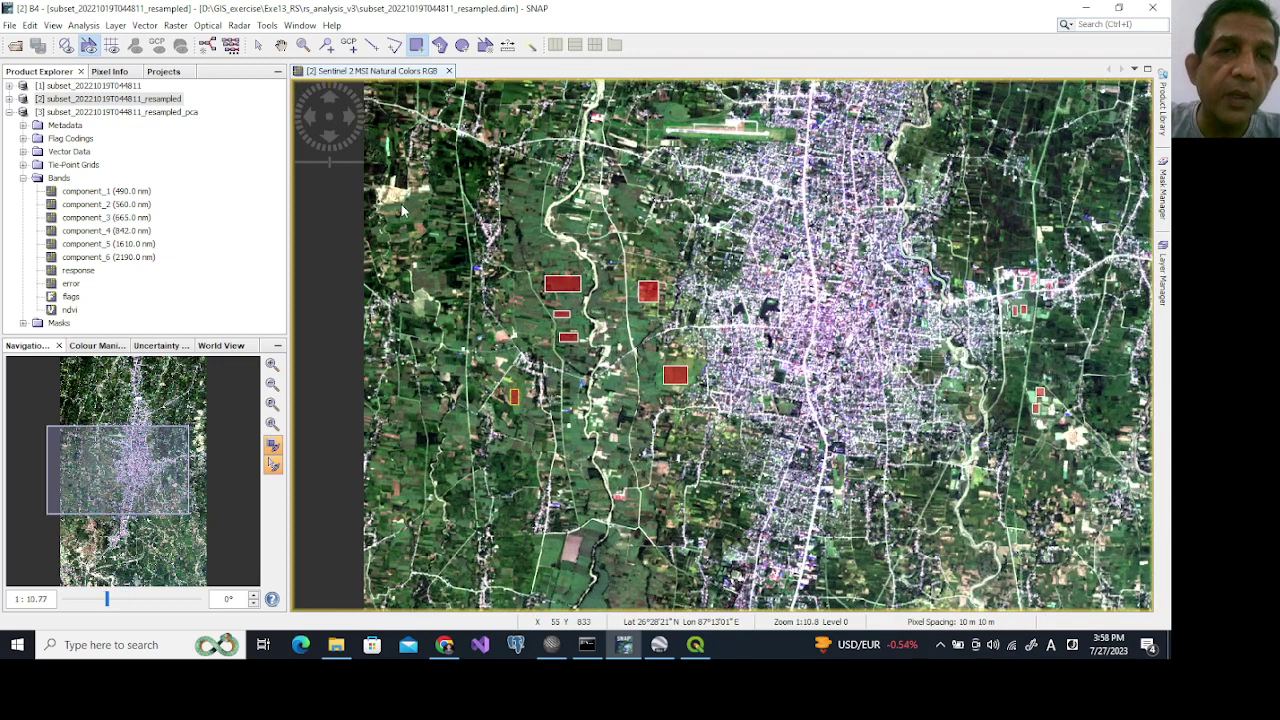
pyautogui.moveTo(374, 182); pyautogui.dragTo(389, 206)
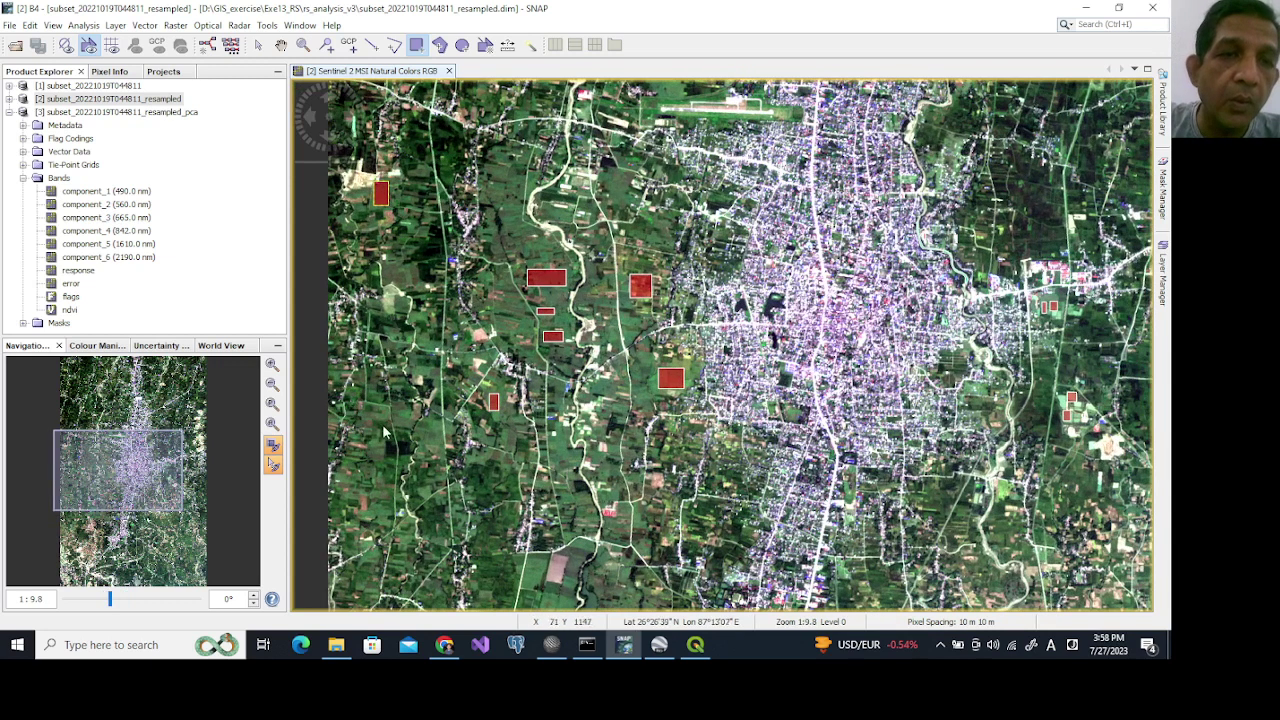
pyautogui.moveTo(422, 425); pyautogui.dragTo(436, 442)
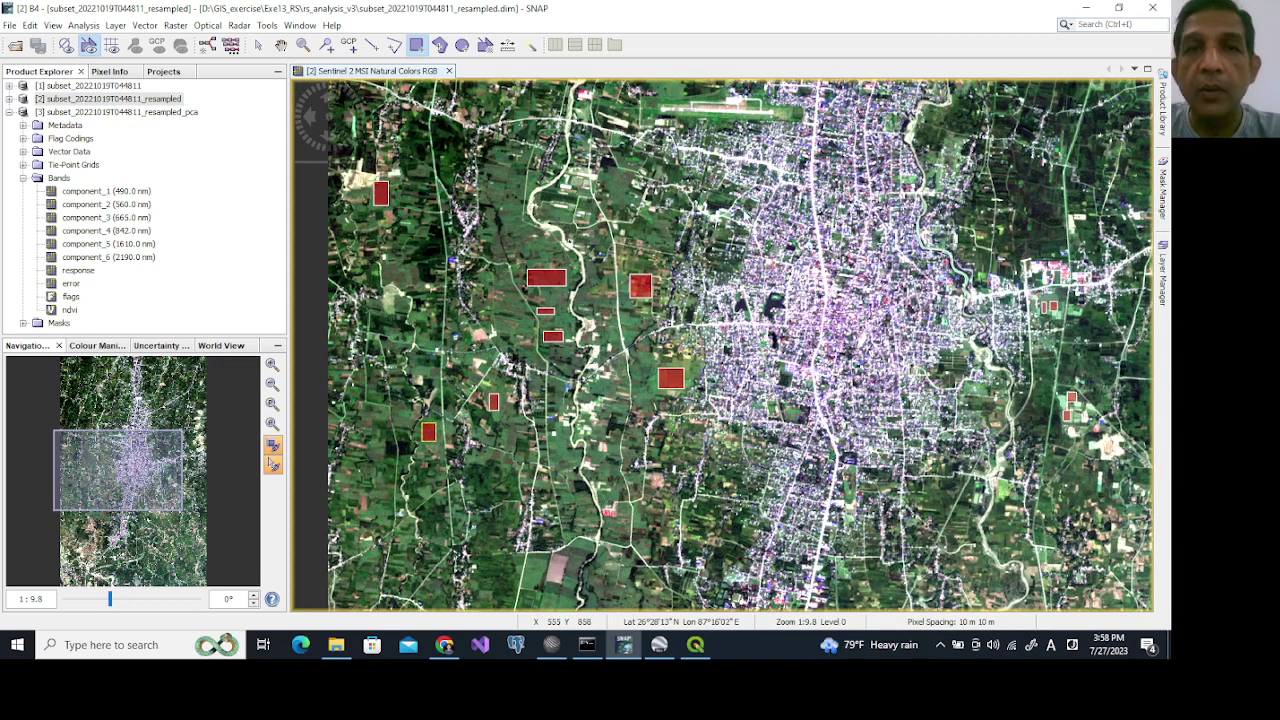
# Create a new vector data container named Dense vegetation with the description Dense Vegetation.
pyautogui.click(485, 46)
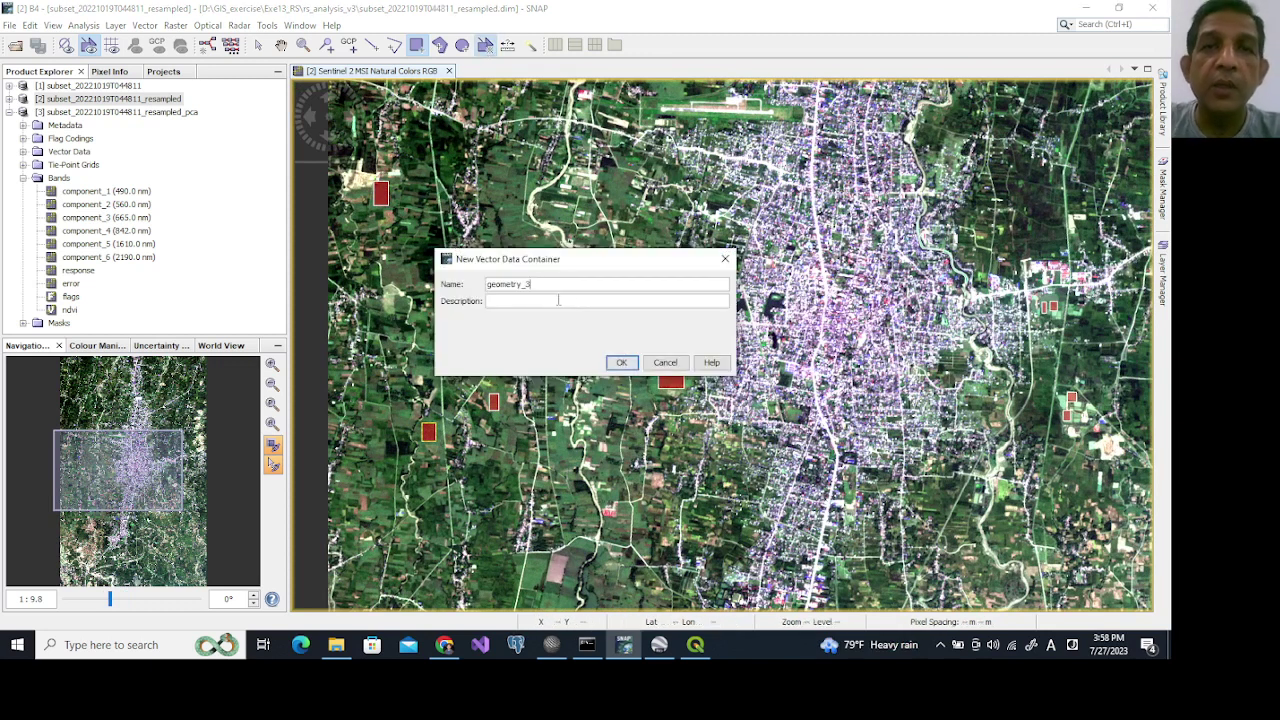
pyautogui.moveTo(527, 284); pyautogui.dragTo(481, 285)
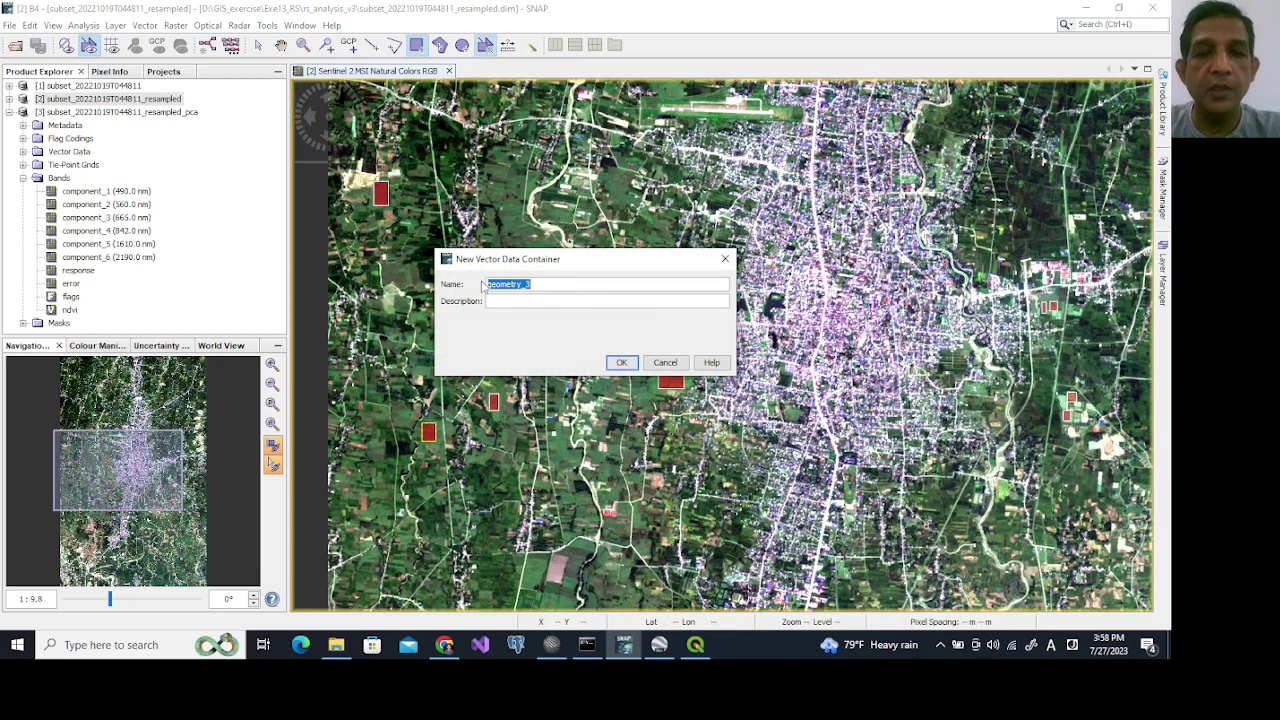
pyautogui.write('r')
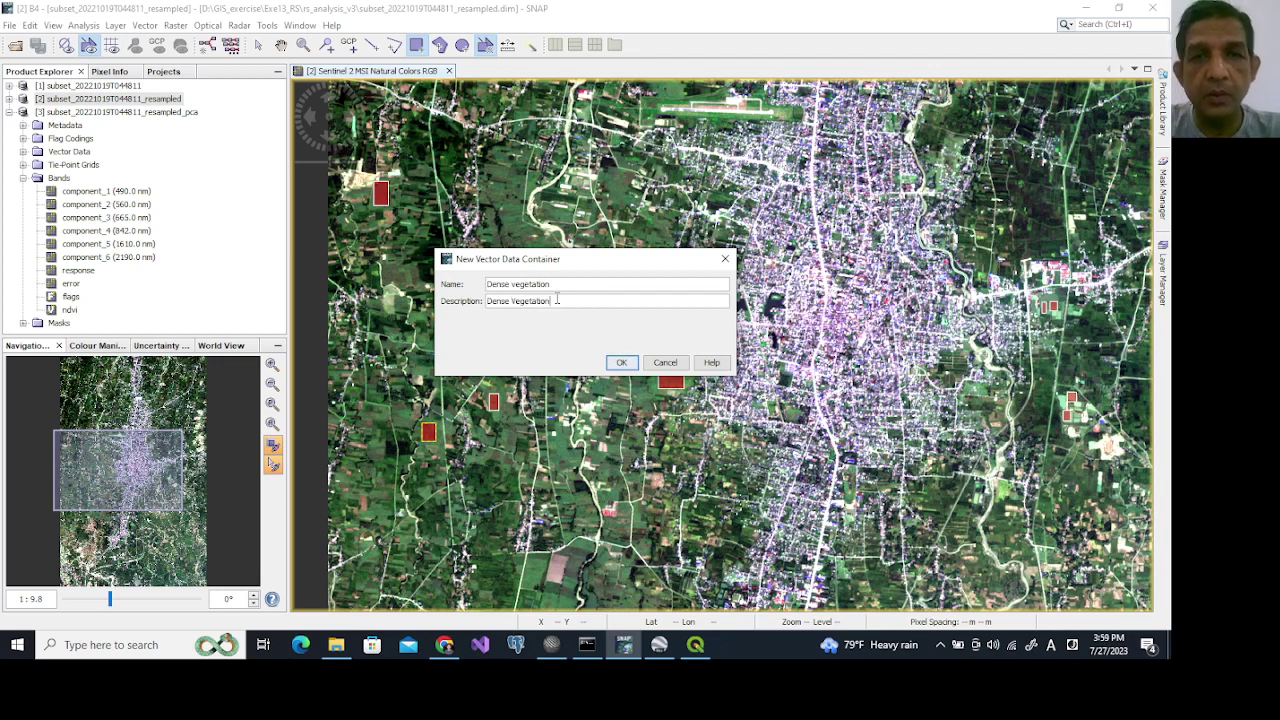
pyautogui.click(621, 362)
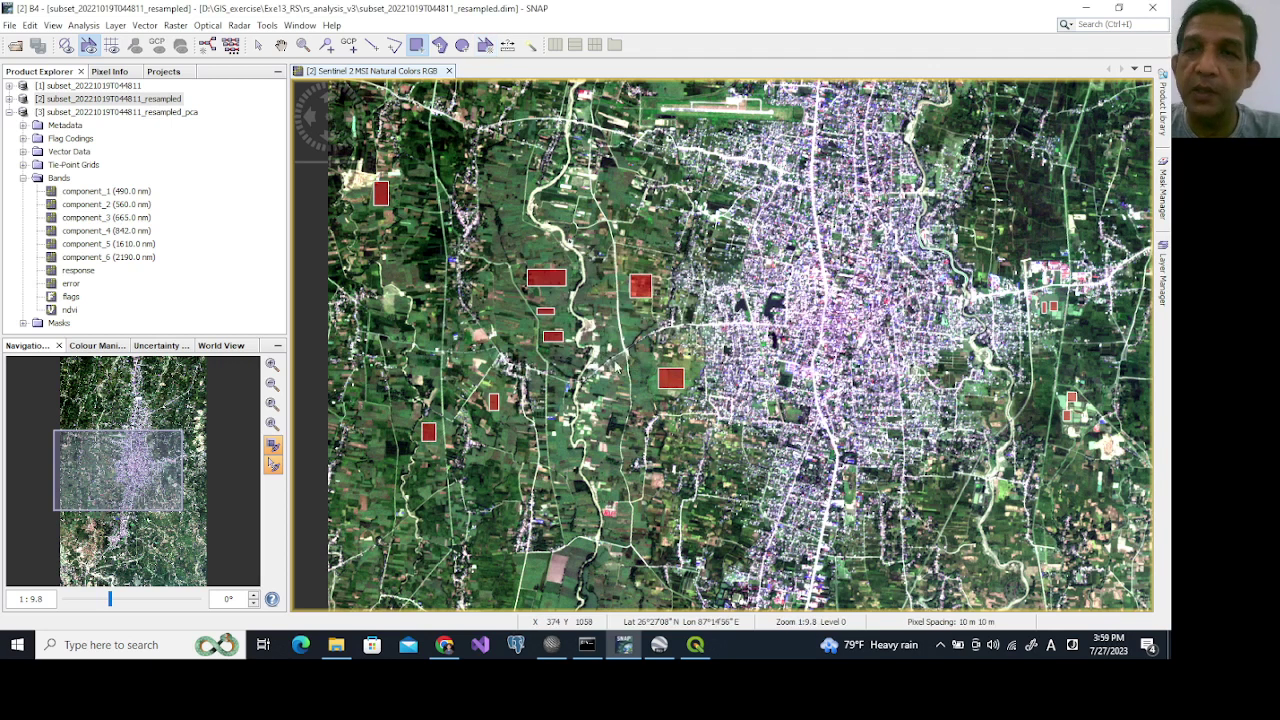
# Draw two small rectangular training areas on the dark green patch southeast of the far-west bare ground, assigned to the Dense vegetation container.
pyautogui.scroll(3, 1069, 207)
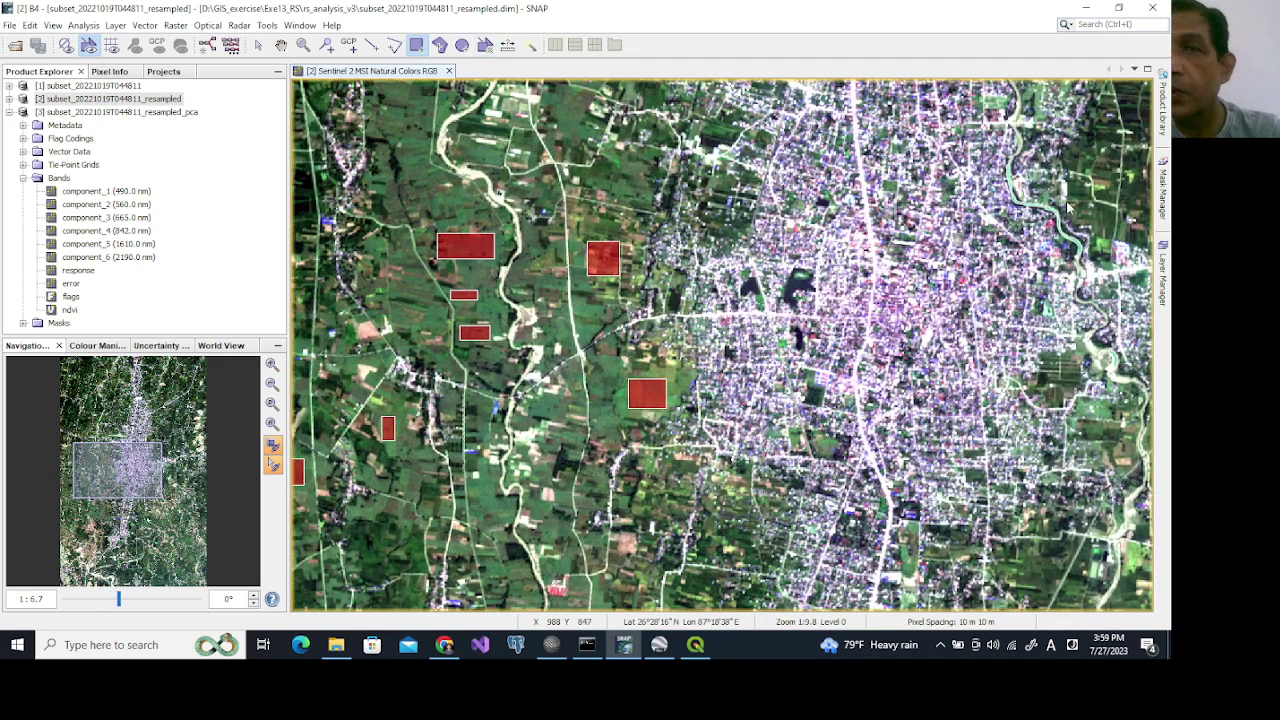
pyautogui.click(281, 45)
pyautogui.moveTo(370, 148); pyautogui.dragTo(667, 175)
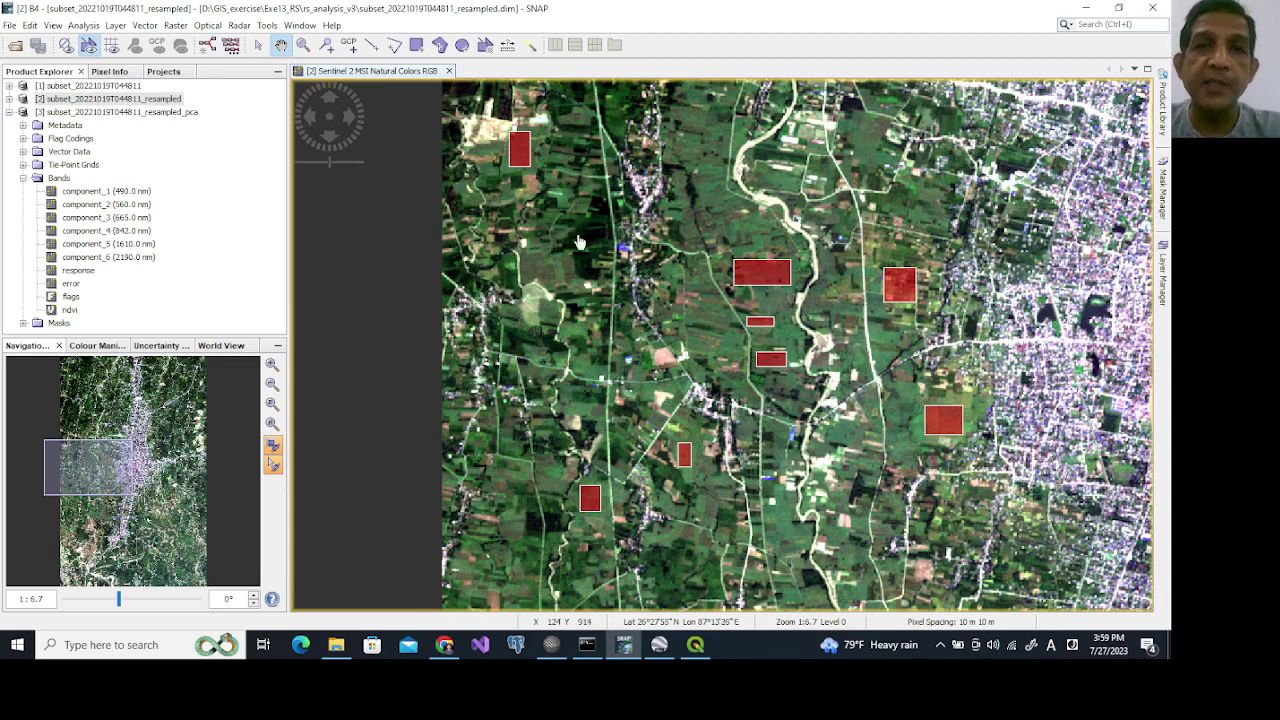
pyautogui.click(416, 45)
pyautogui.moveTo(517, 230); pyautogui.dragTo(660, 465)
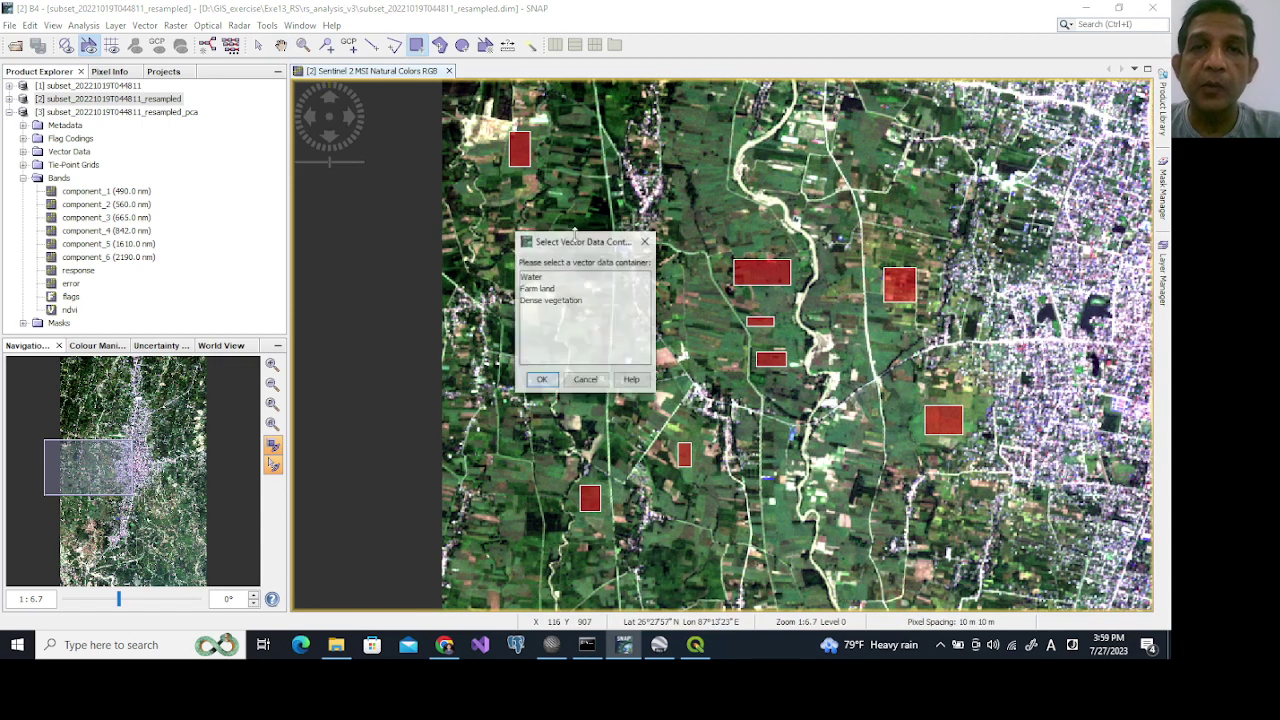
pyautogui.click(550, 300)
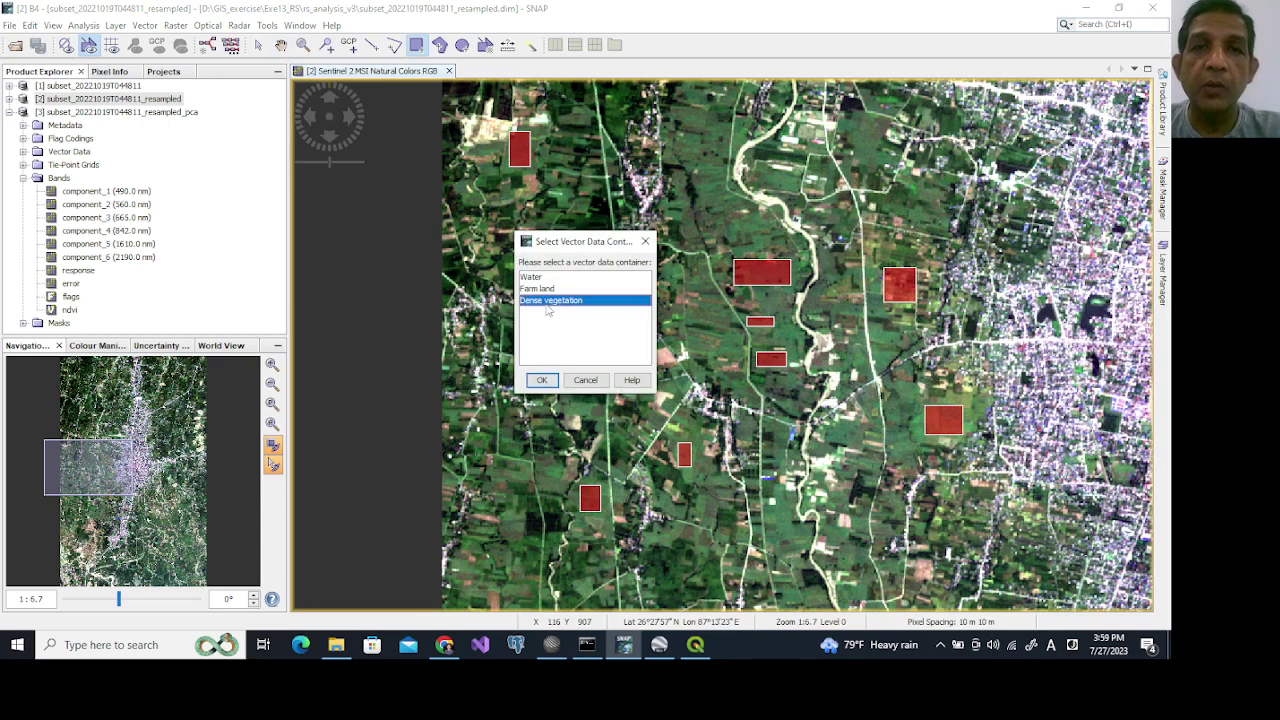
pyautogui.click(541, 381)
pyautogui.moveTo(576, 233); pyautogui.dragTo(603, 241)
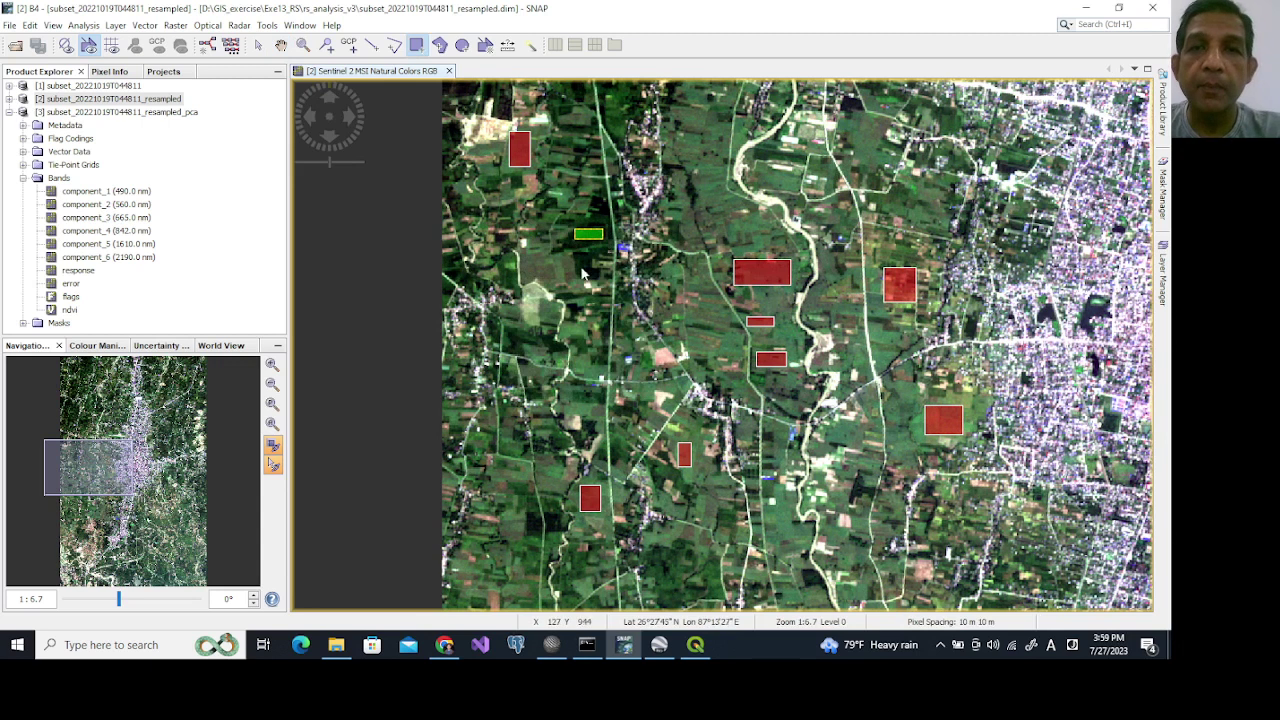
pyautogui.click(551, 301)
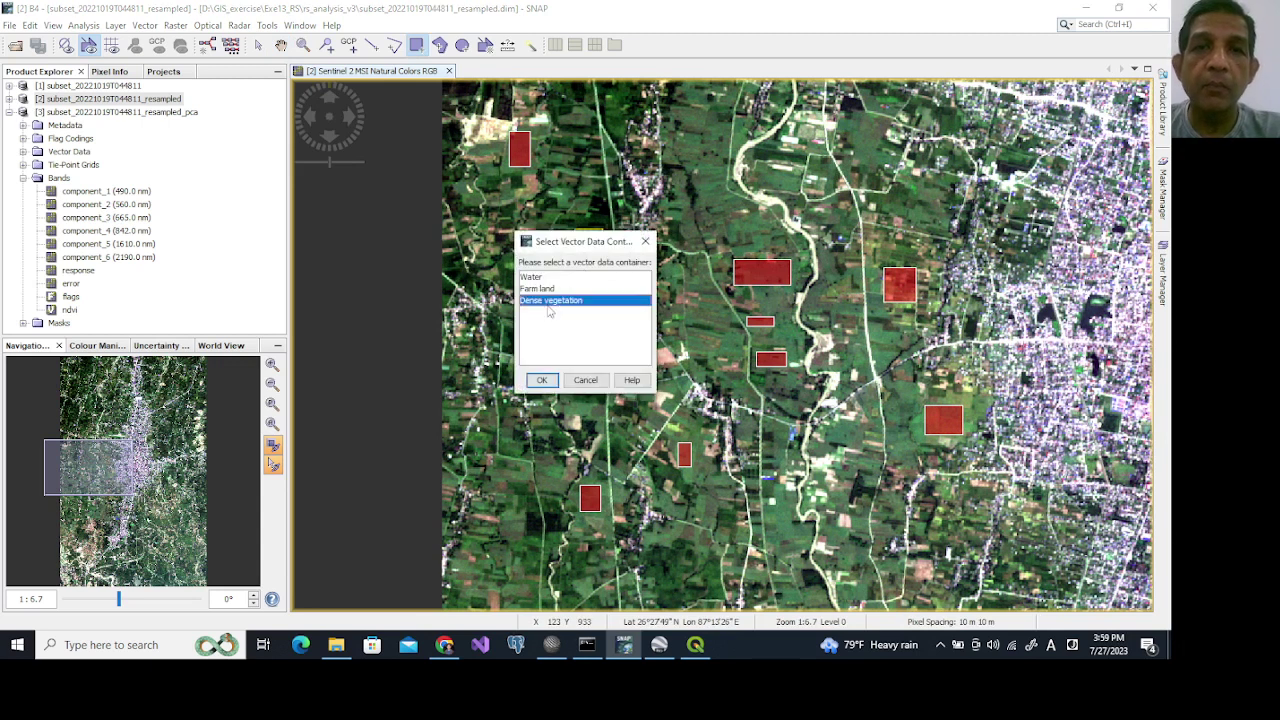
pyautogui.click(541, 380)
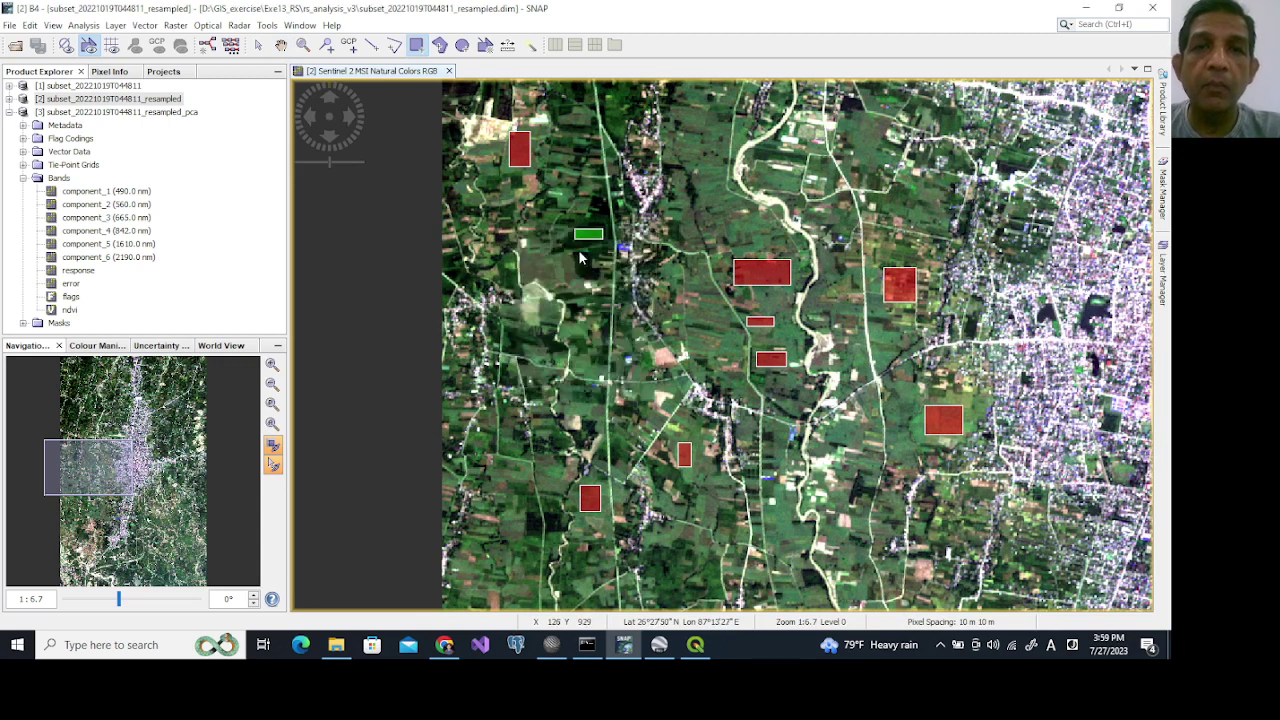
pyautogui.moveTo(575, 254); pyautogui.dragTo(590, 272)
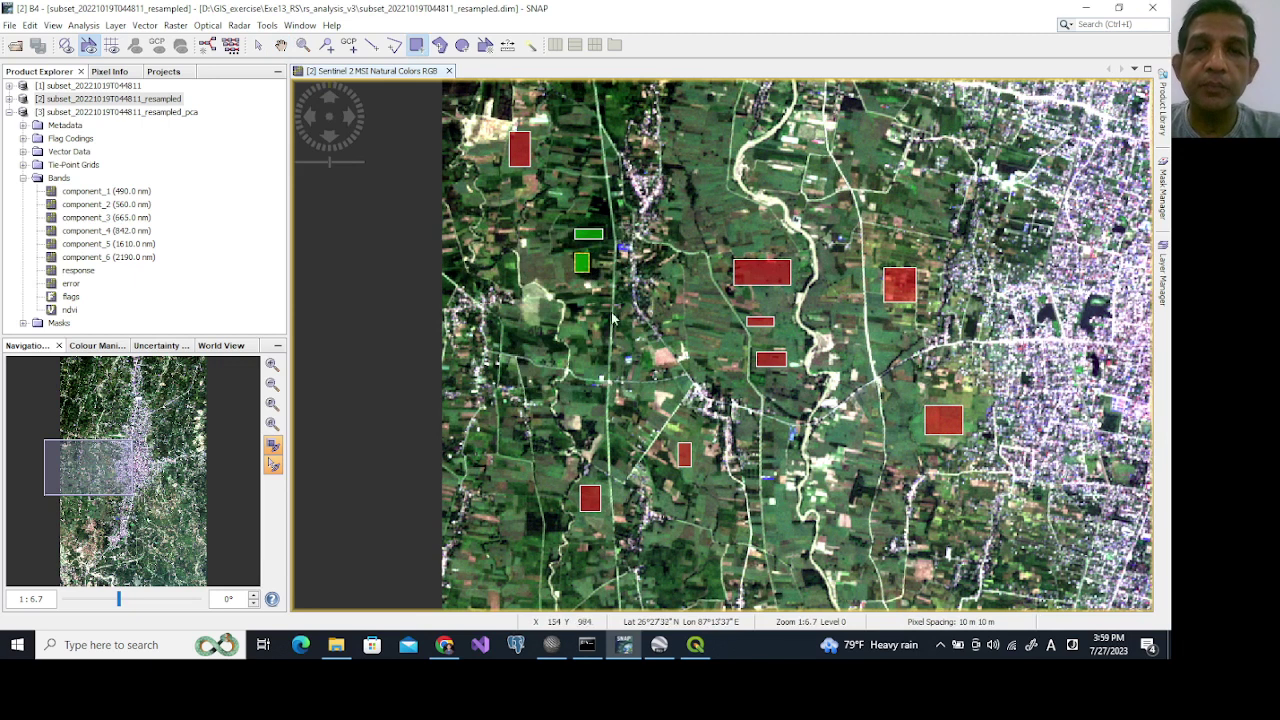
# Start another rectangular Dense vegetation training area in the dark green area northwest of the airport.
pyautogui.scroll(-2, 933, 410)
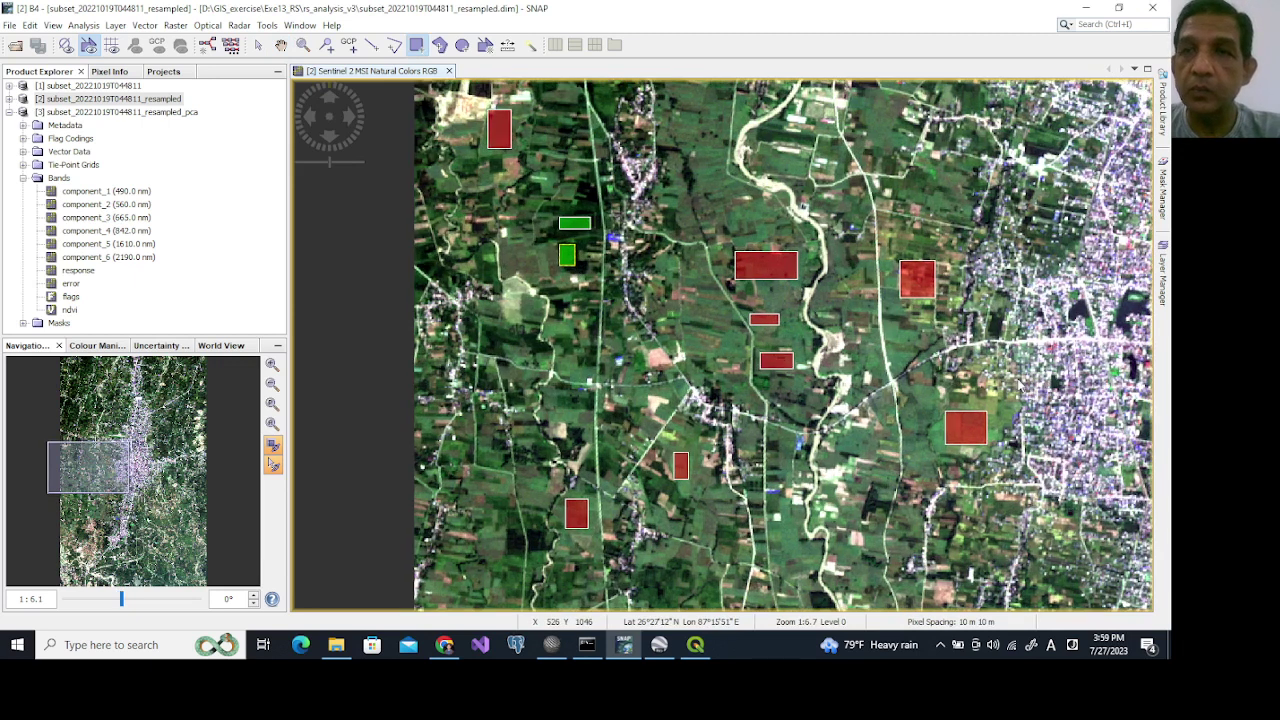
pyautogui.scroll(-3, 1020, 385)
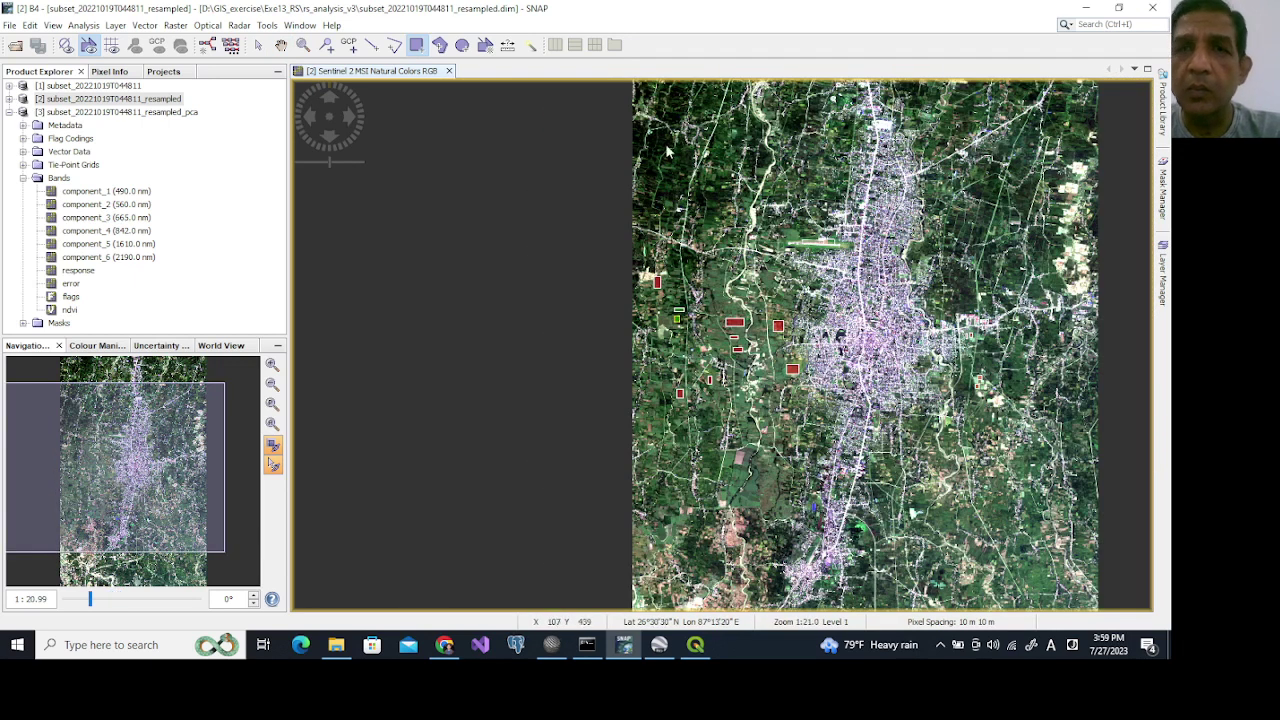
pyautogui.scroll(3, 650, 144)
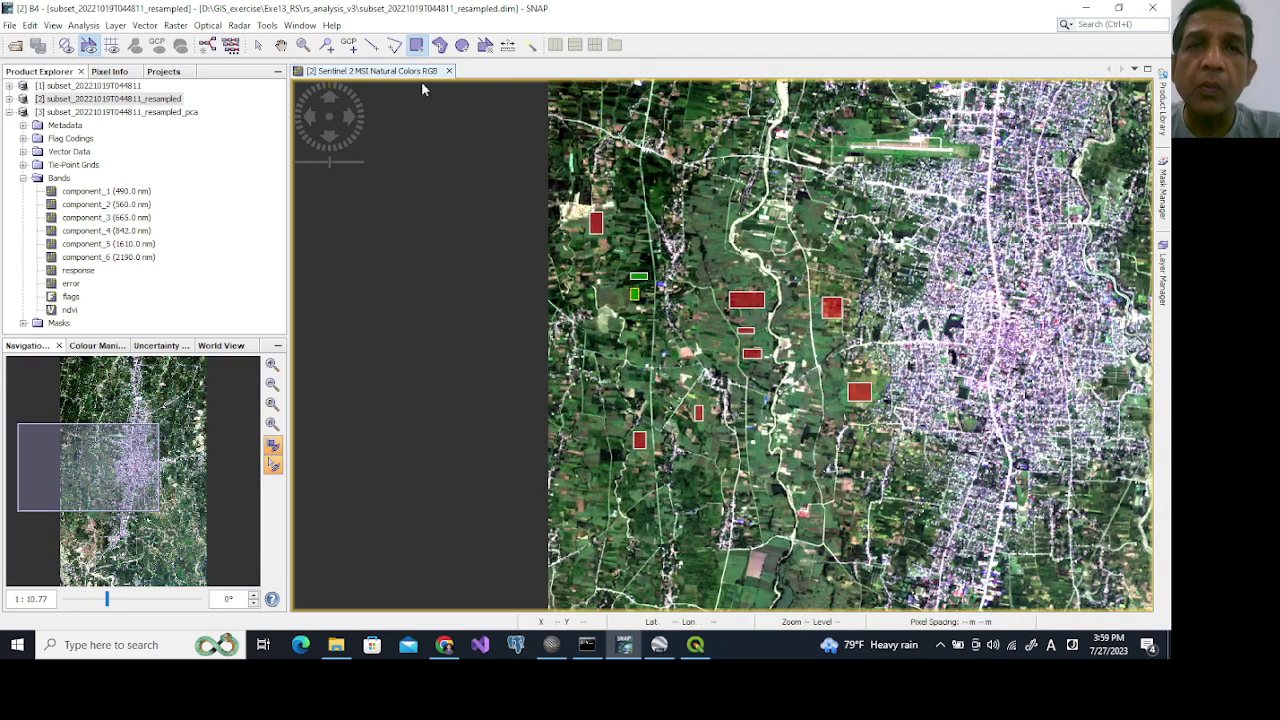
pyautogui.click(281, 45)
pyautogui.scroll(1, 650, 345)
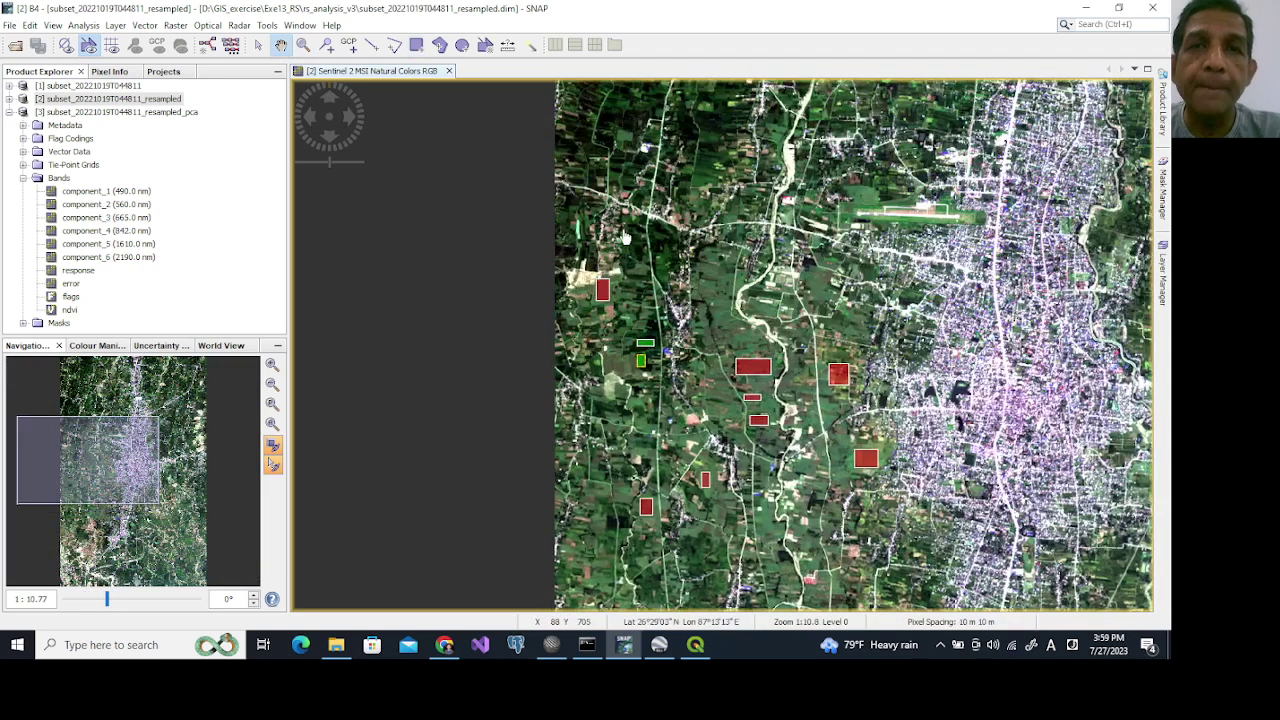
pyautogui.scroll(1, 640, 215)
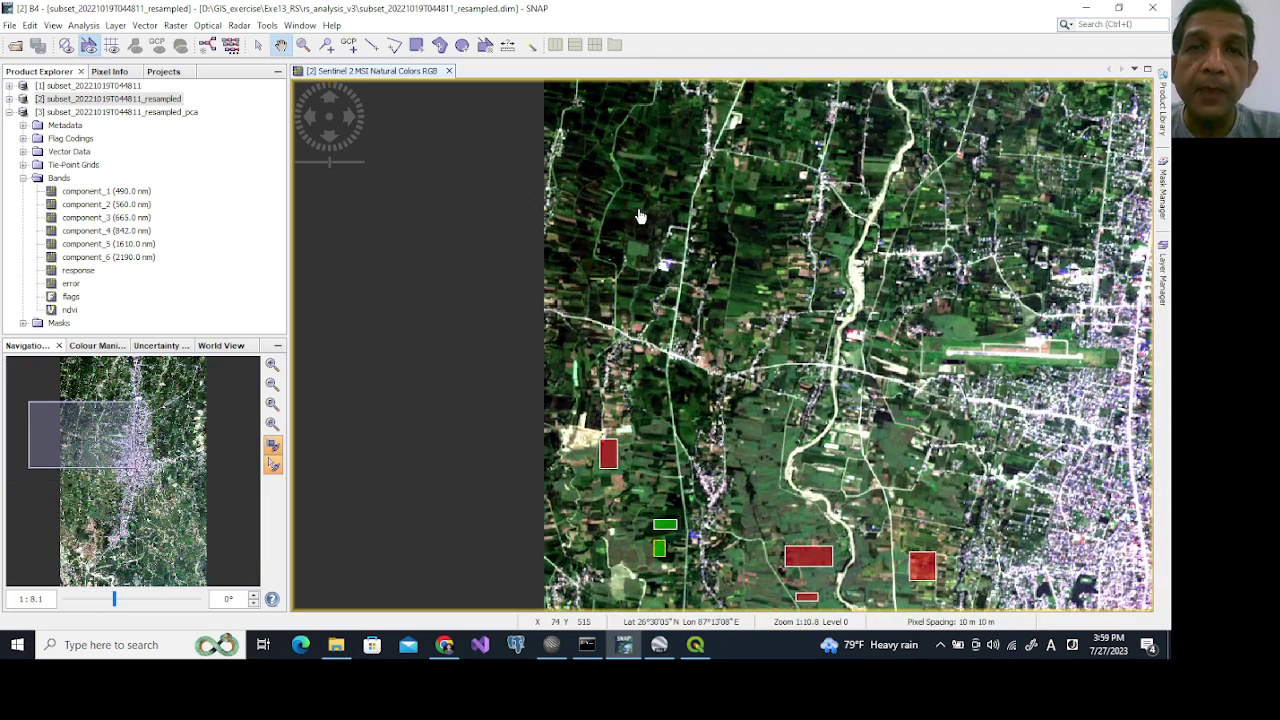
pyautogui.click(416, 45)
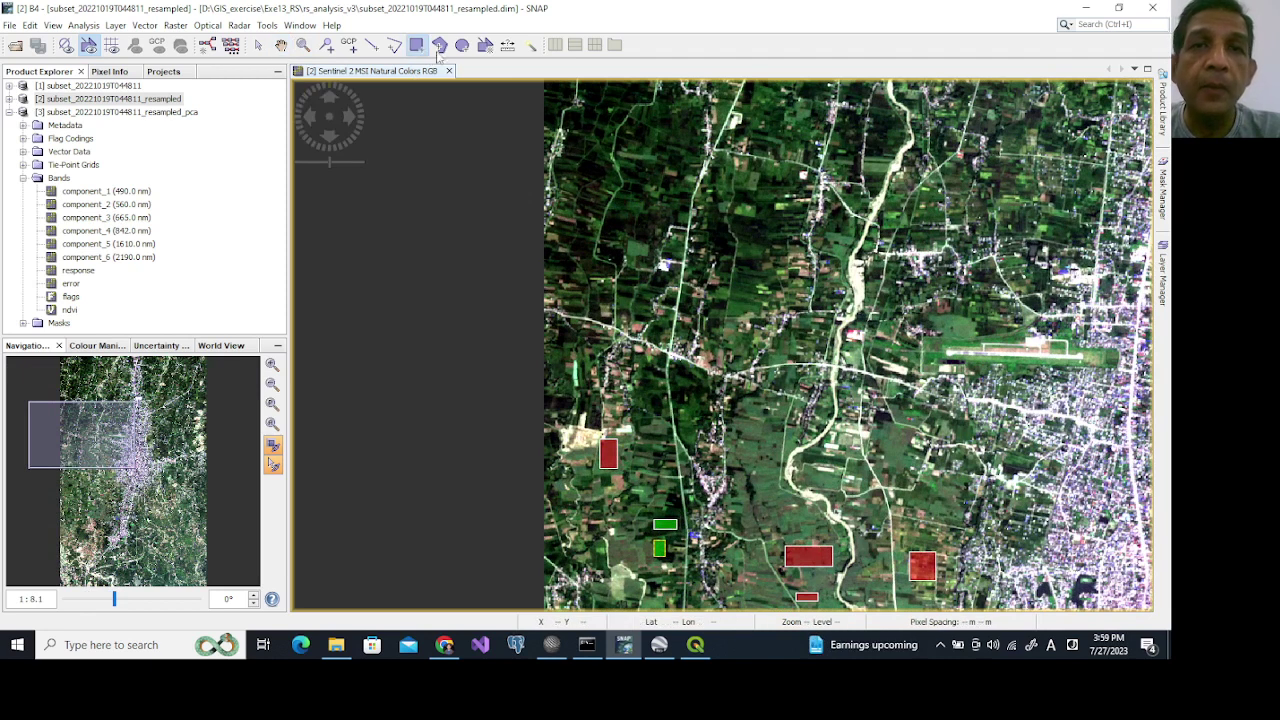
# Draw two more small training rectangles over the dark green fields near the image's northwestern edge.
pyautogui.moveTo(566, 136); pyautogui.dragTo(583, 158)
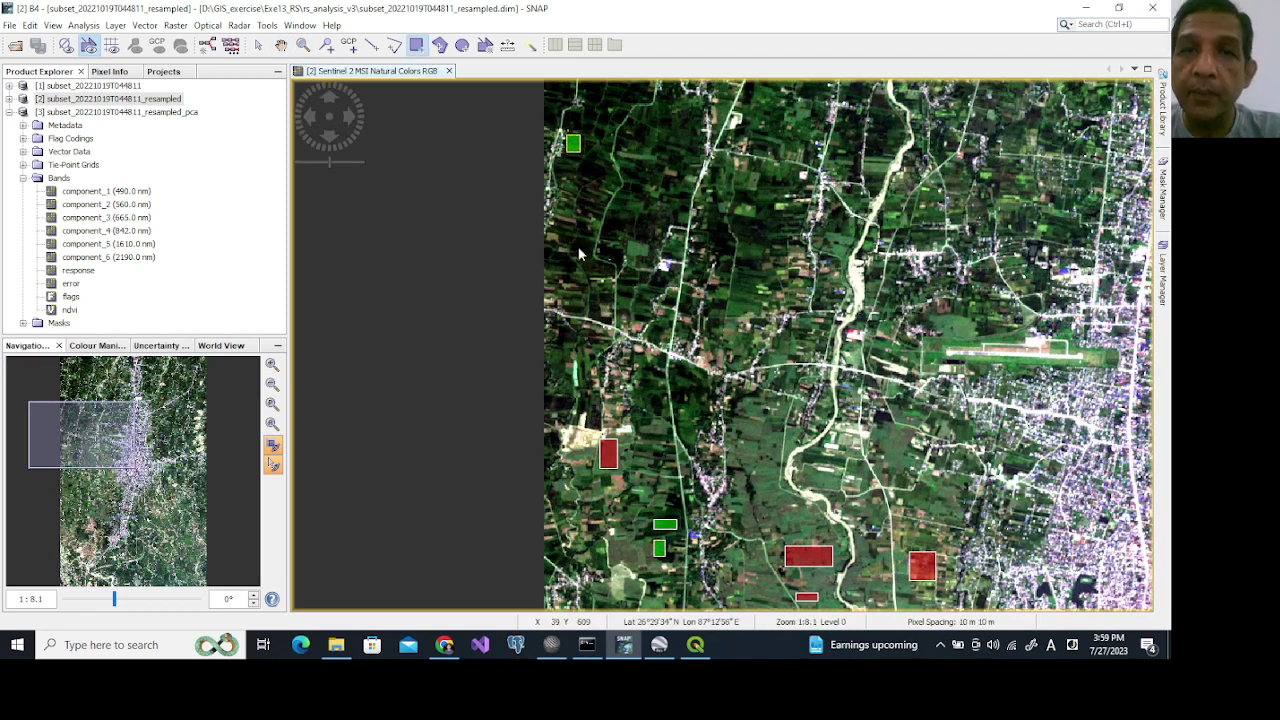
pyautogui.moveTo(576, 242); pyautogui.dragTo(586, 253)
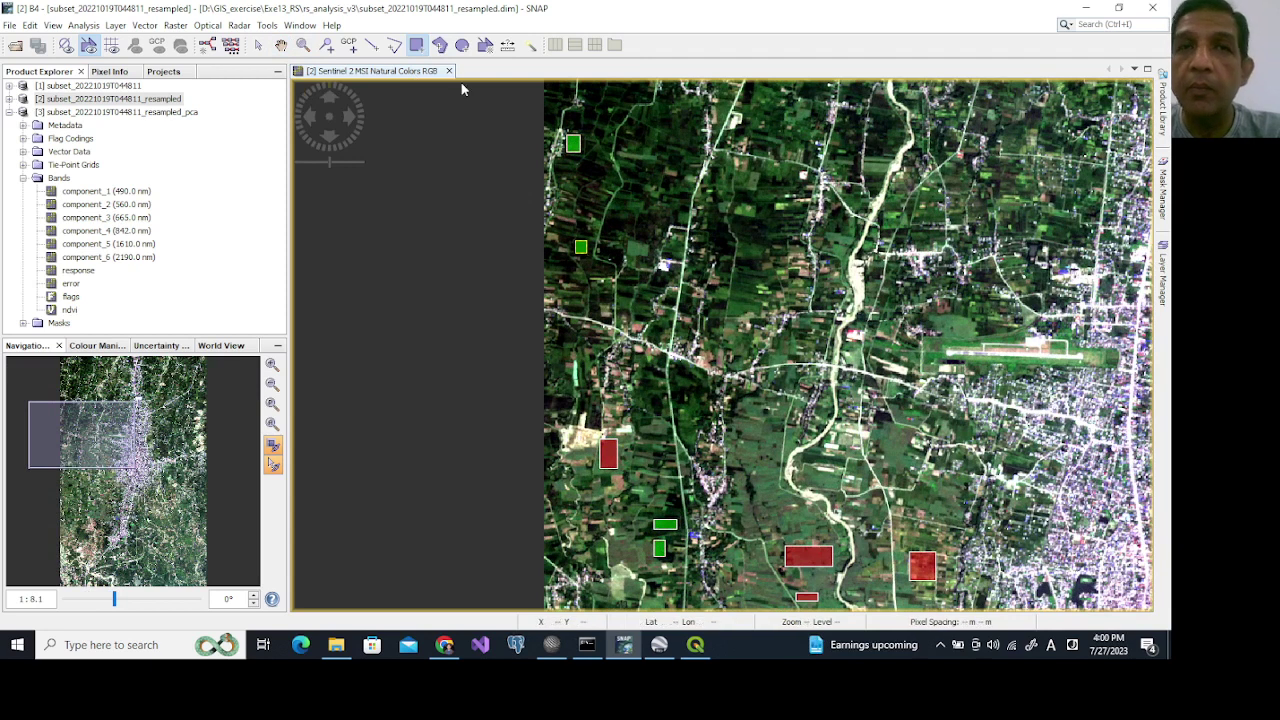
# Draw a square and a narrow upright training rectangle over the dark fields east of the city and river.
pyautogui.click(281, 45)
pyautogui.moveTo(950, 243); pyautogui.dragTo(310, 223)
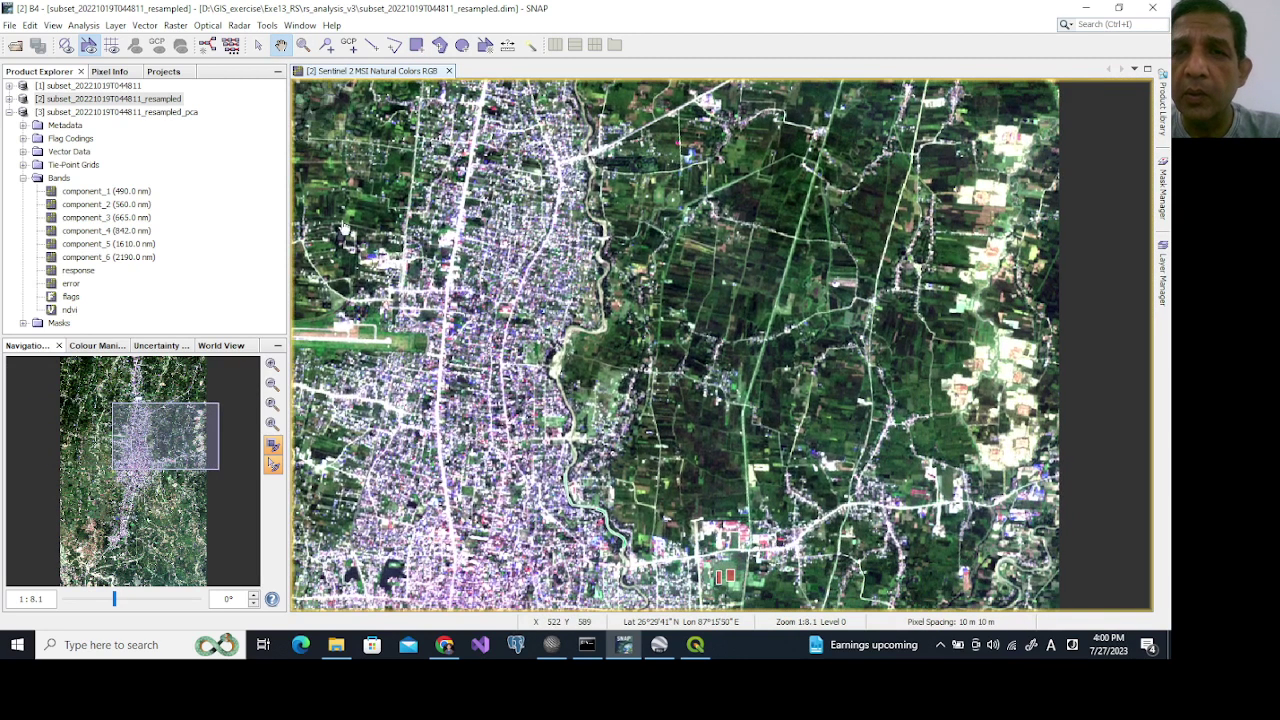
pyautogui.scroll(3, 760, 218)
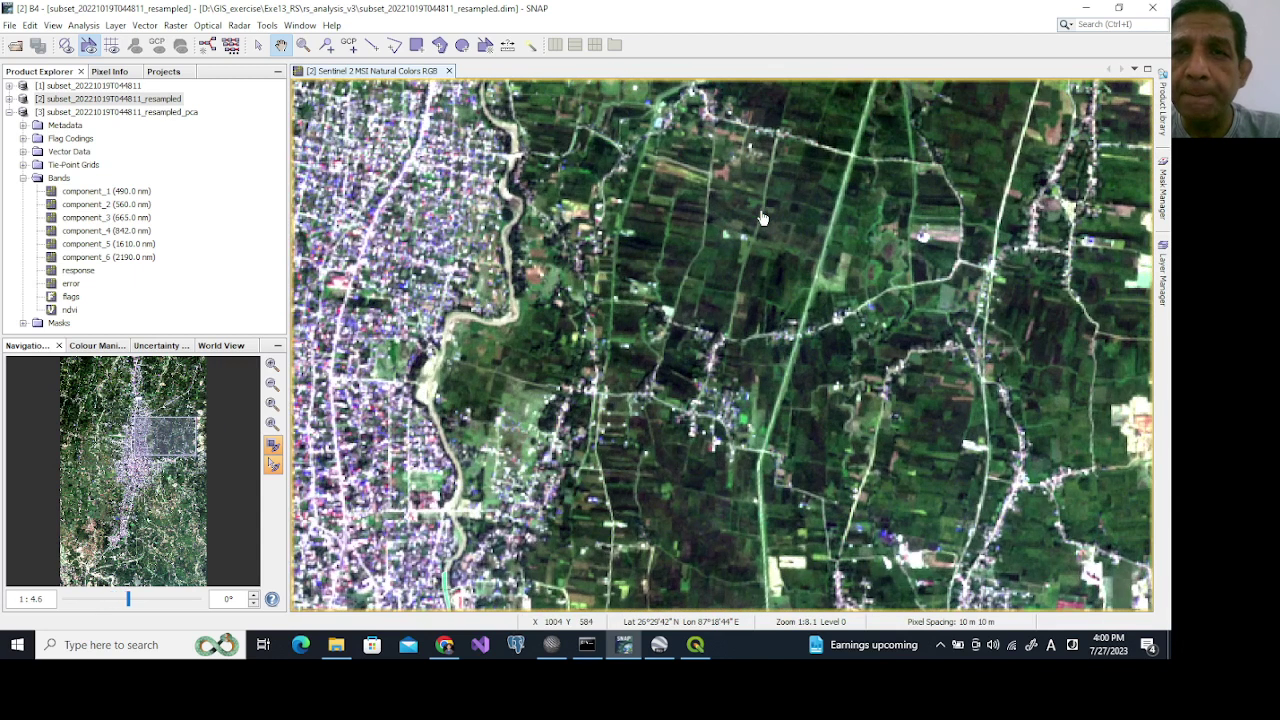
pyautogui.moveTo(806, 152); pyautogui.dragTo(762, 350)
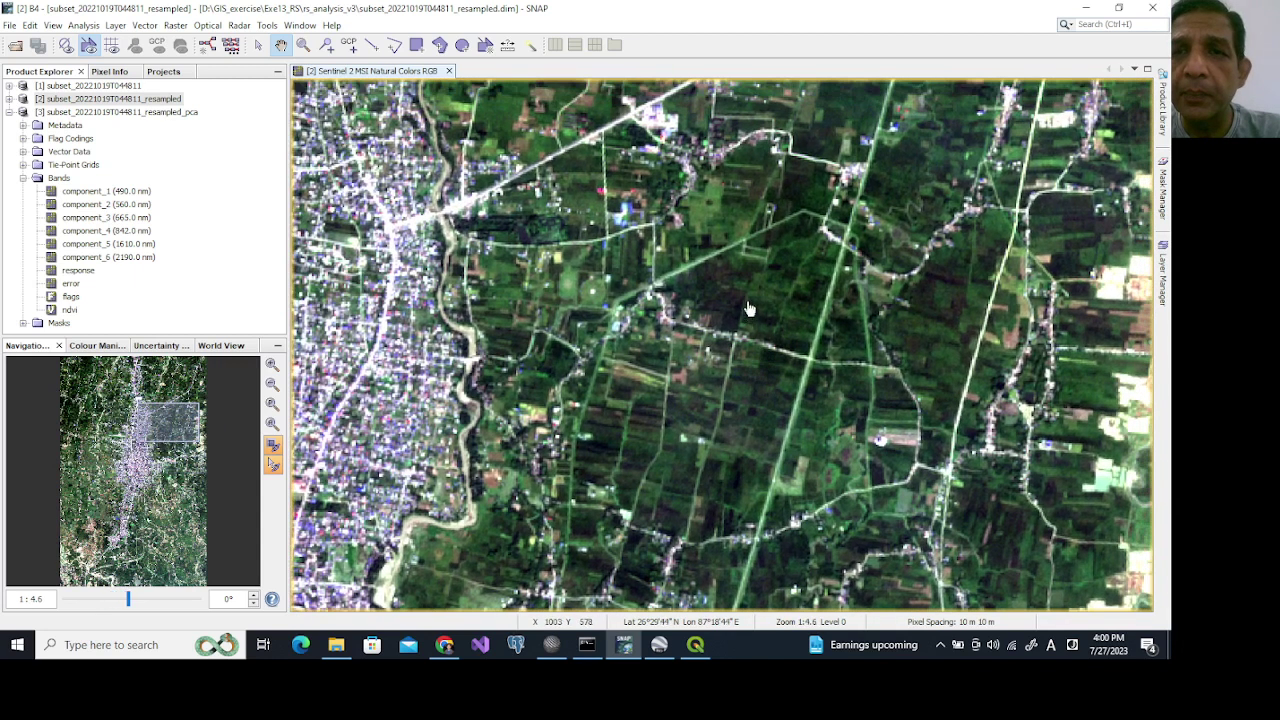
pyautogui.scroll(1, 750, 310)
pyautogui.scroll(1, 749, 309)
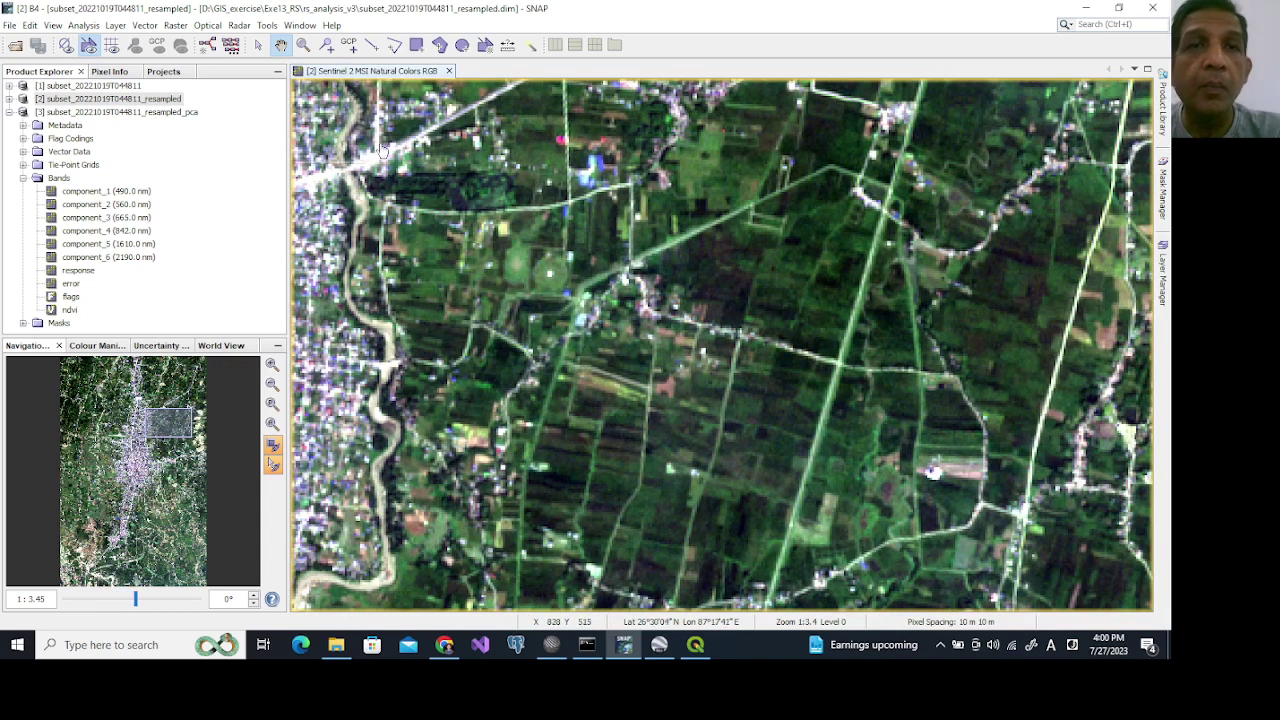
pyautogui.click(416, 45)
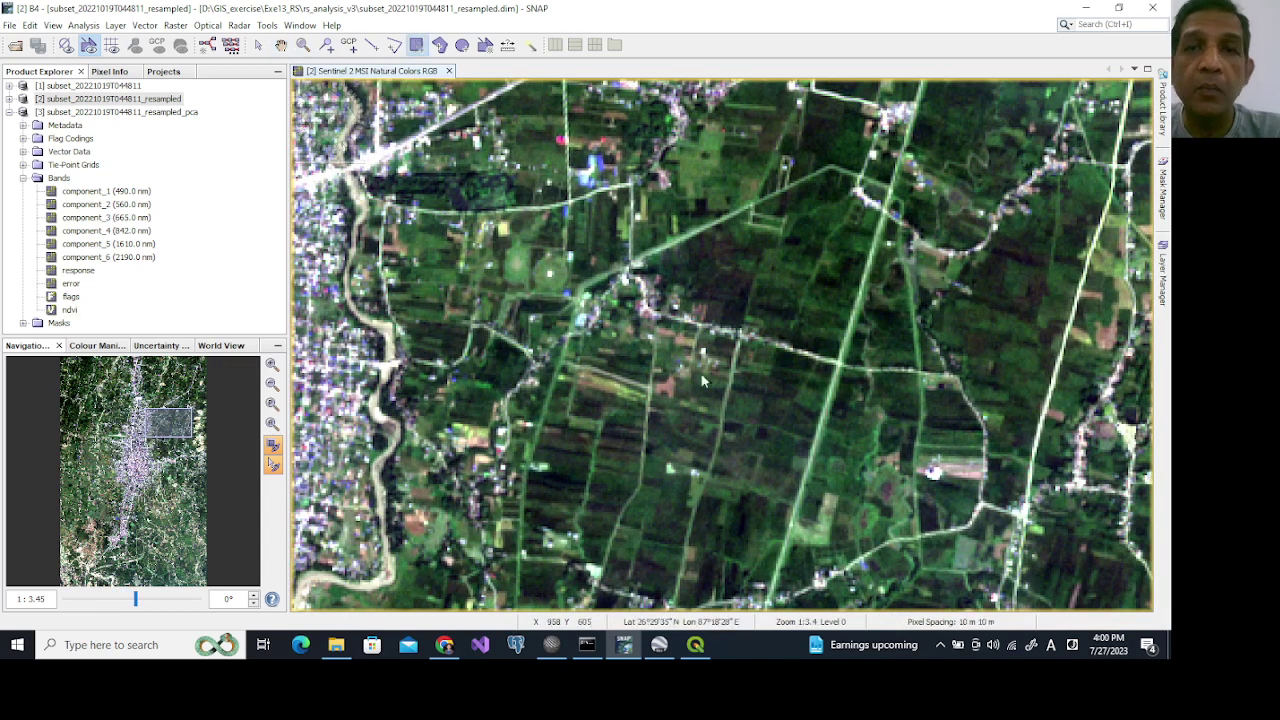
pyautogui.moveTo(727, 302); pyautogui.dragTo(736, 305)
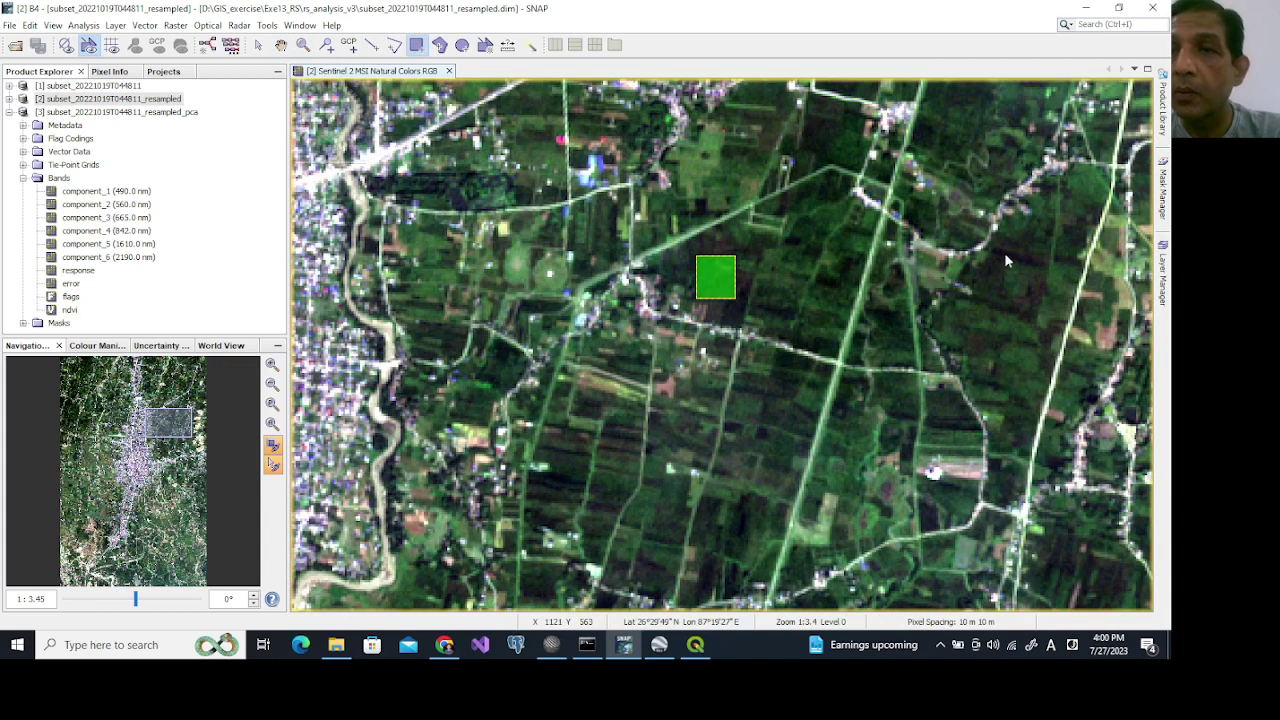
pyautogui.moveTo(996, 290); pyautogui.dragTo(1000, 305)
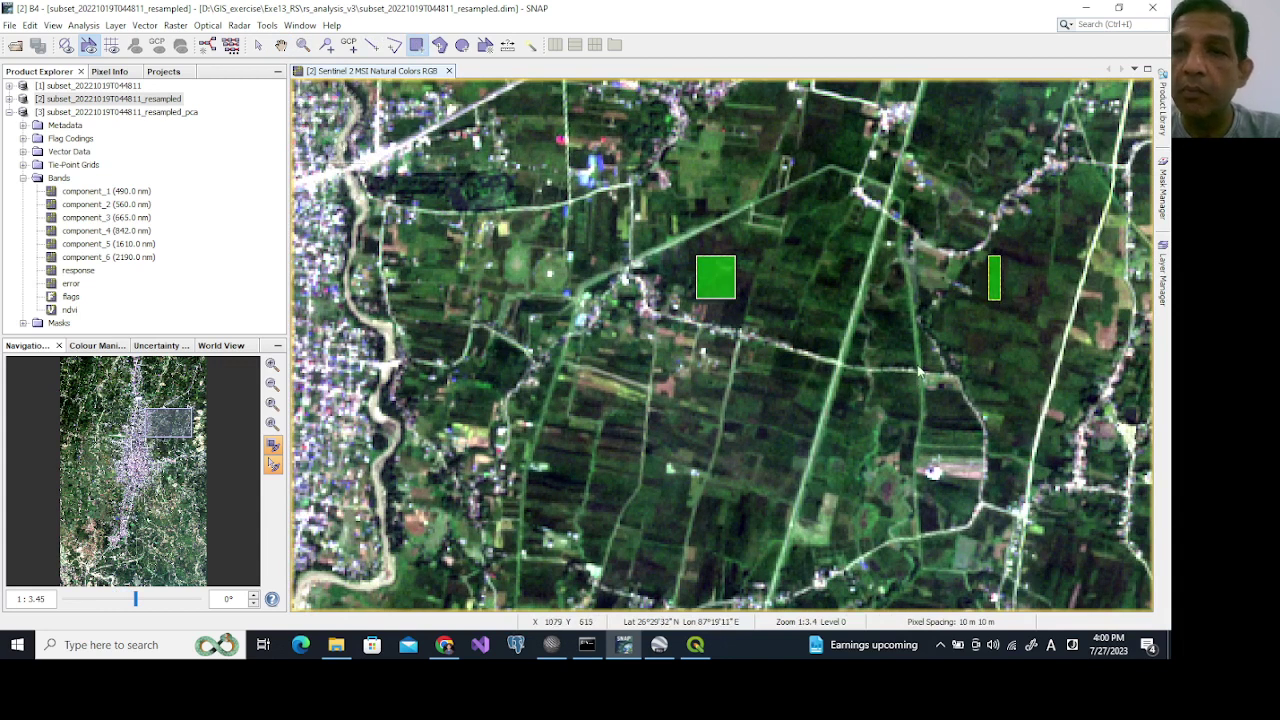
# Add two small training rectangles, one north of the city beside the river and one northeast of the square sample.
pyautogui.scroll(-2, 918, 372)
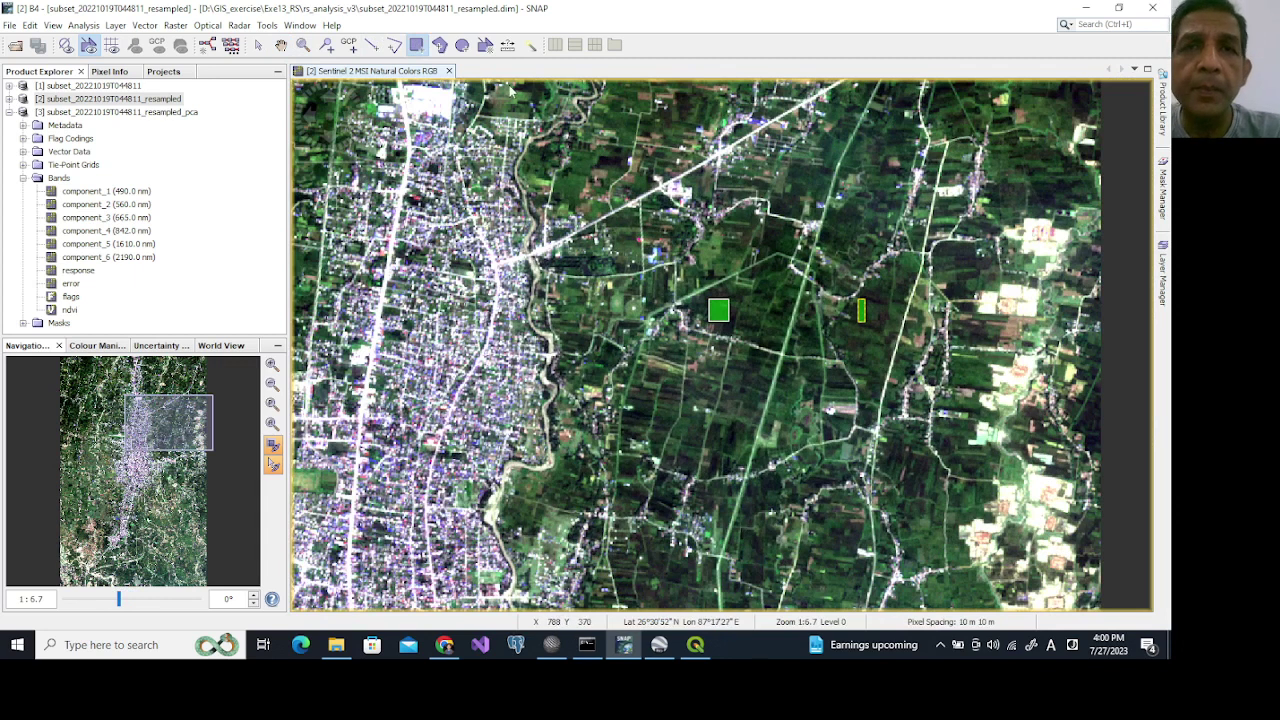
pyautogui.moveTo(523, 86); pyautogui.dragTo(538, 100)
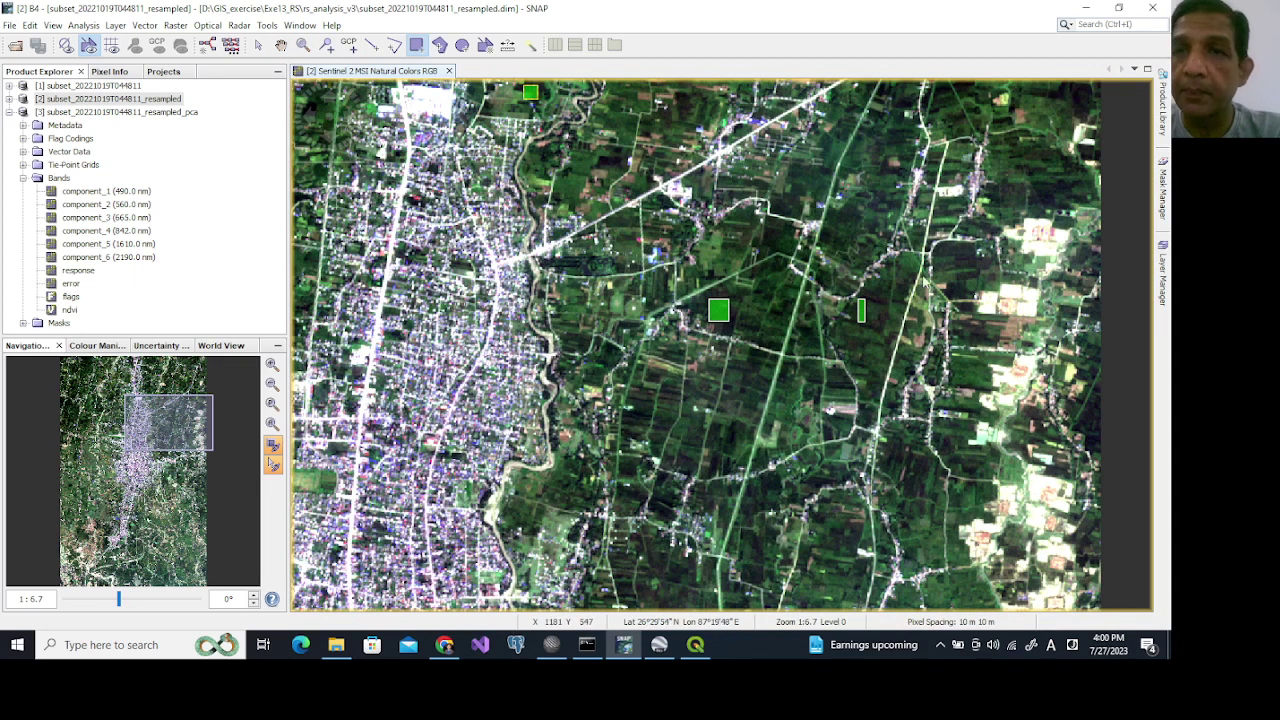
pyautogui.moveTo(838, 210); pyautogui.dragTo(848, 218)
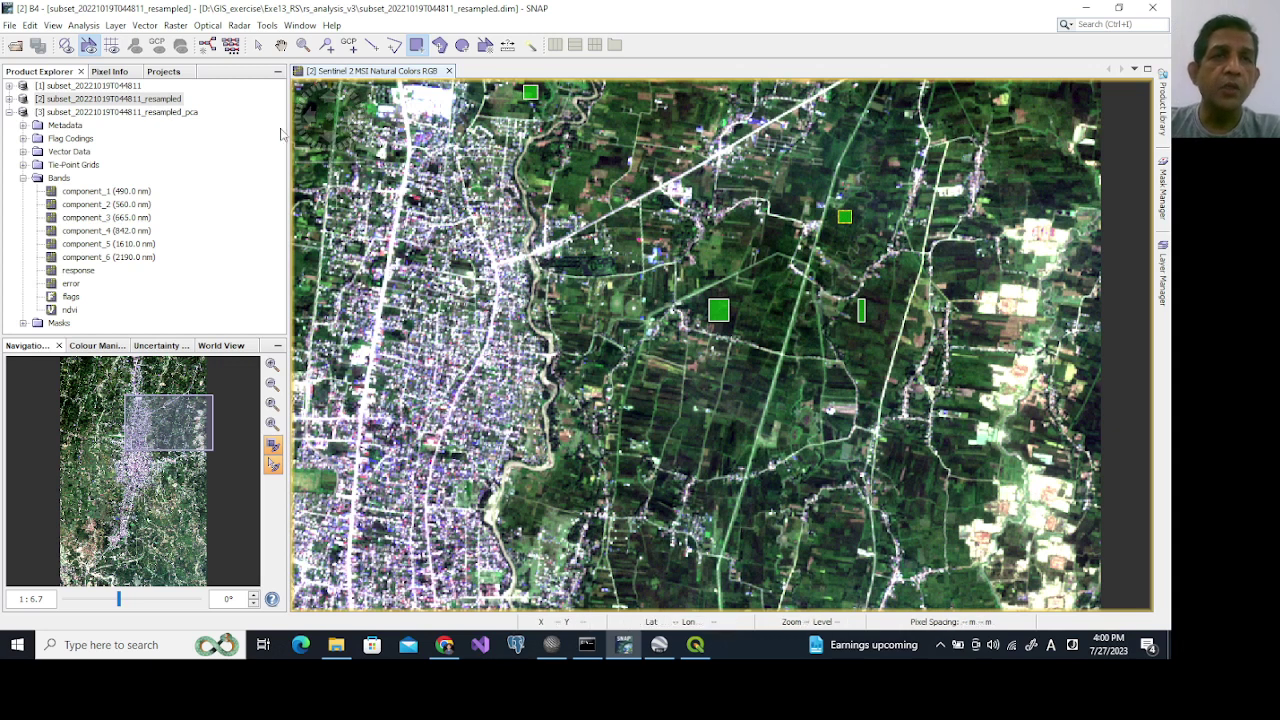
# Create a new vector data container named Road with the description Road Surfaces.
pyautogui.click(485, 45)
pyautogui.moveTo(547, 284); pyautogui.dragTo(486, 285)
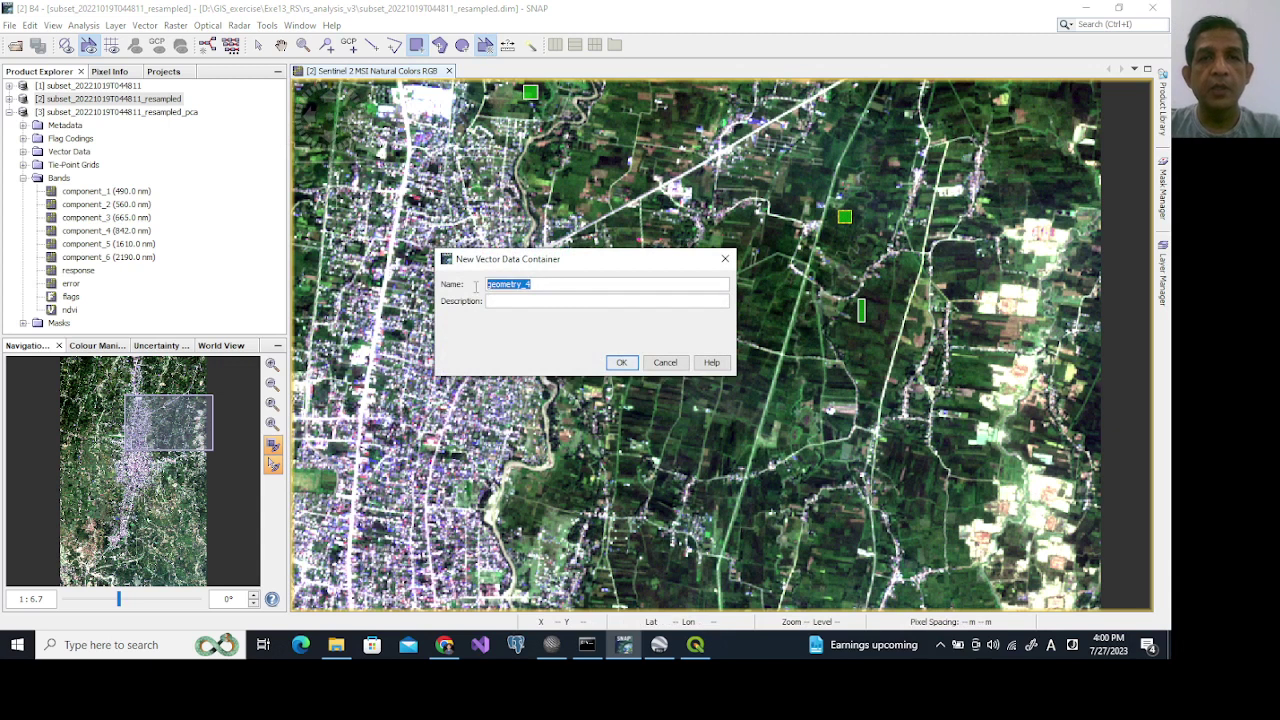
pyautogui.write('Road')
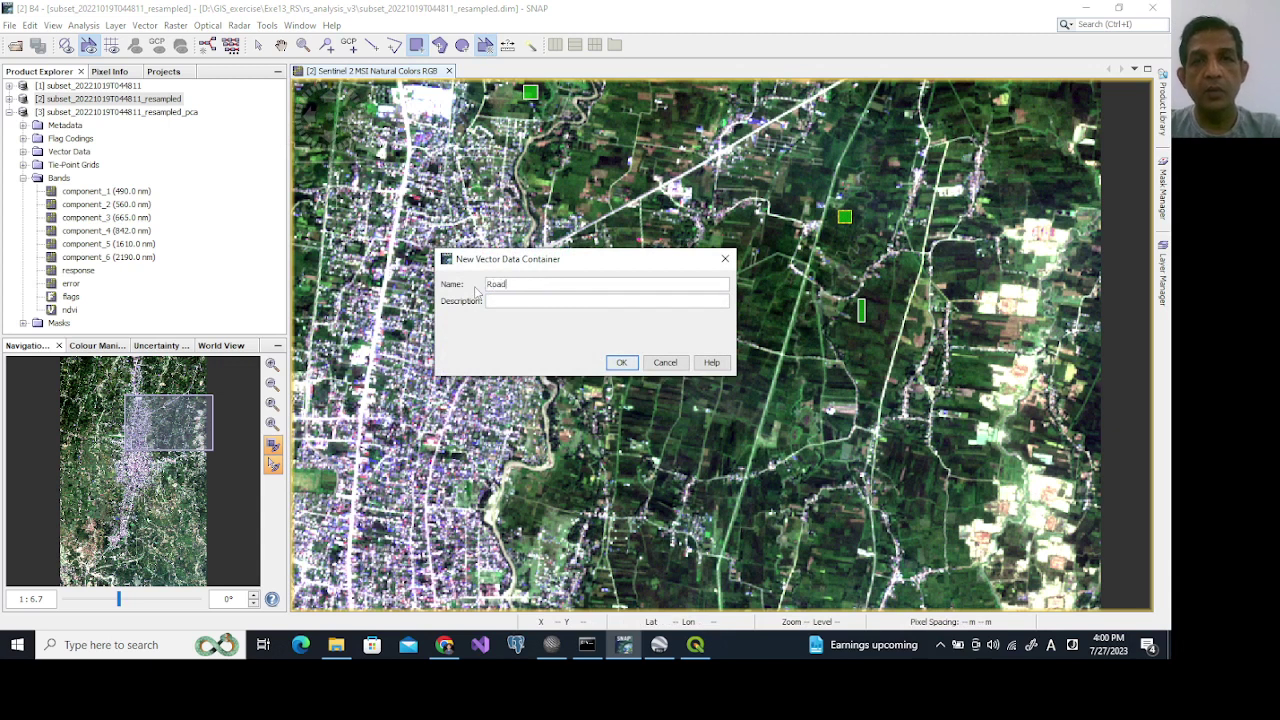
pyautogui.press('Tab')
pyautogui.write('Road Sur')
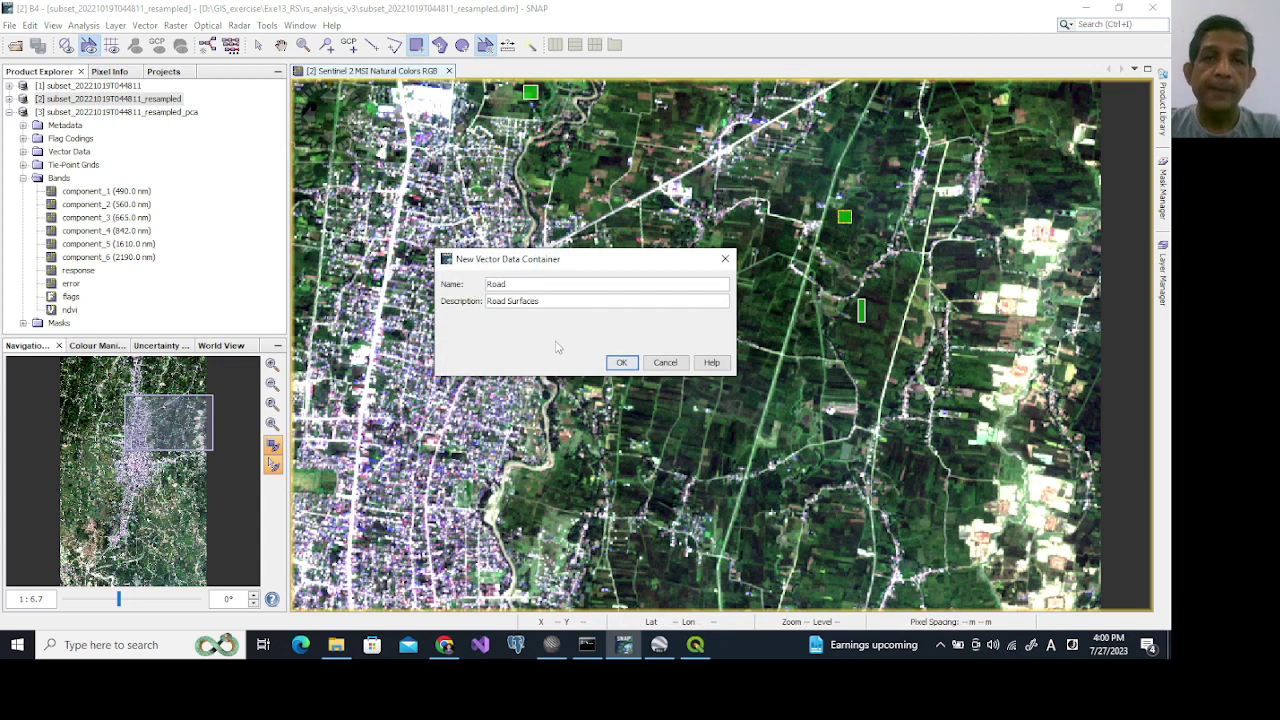
pyautogui.click(620, 363)
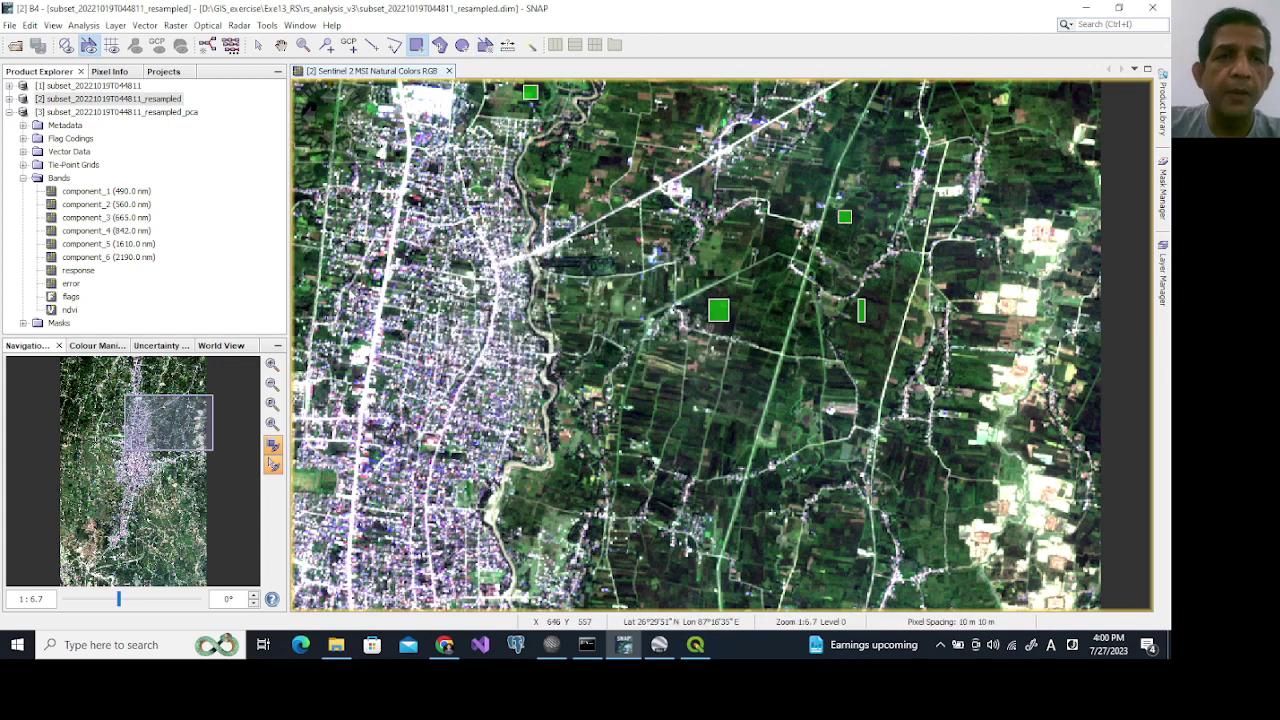
# Frame the city's main north–south road closely and ready the polygon drawing tool for digitizing it.
pyautogui.scroll(-1, 716, 330)
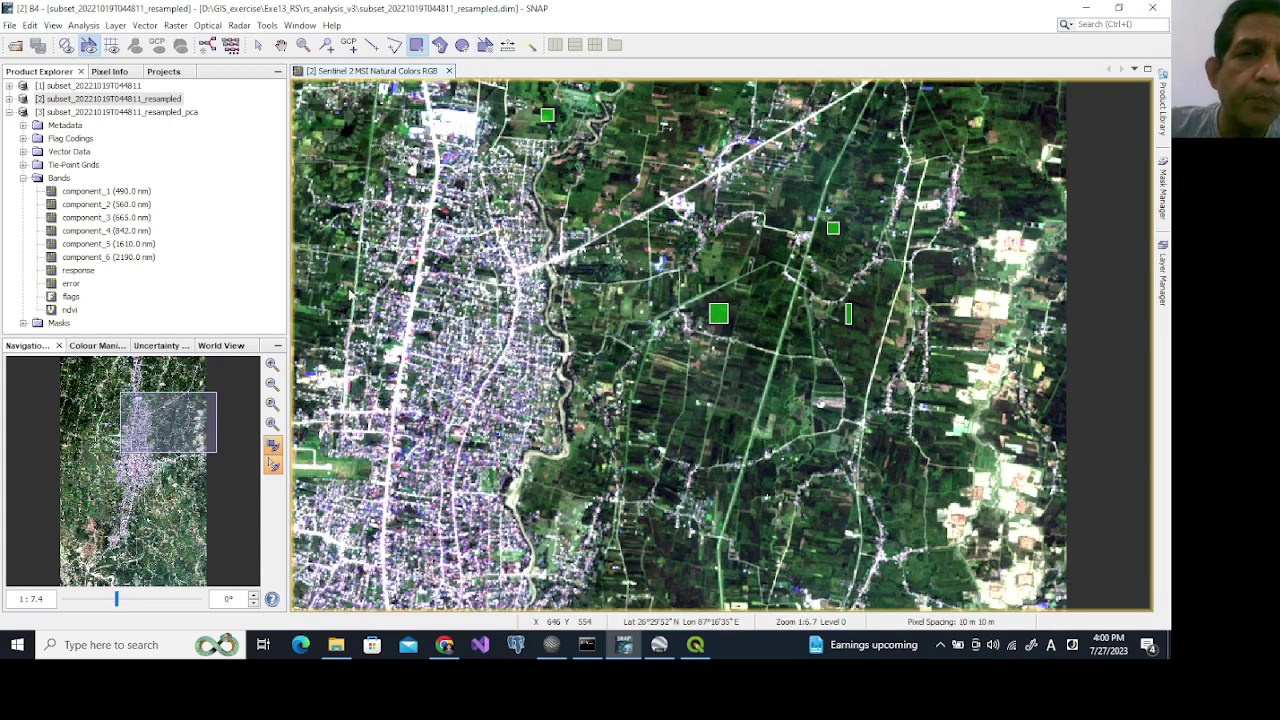
pyautogui.scroll(-4, 350, 294)
pyautogui.scroll(10, 350, 294)
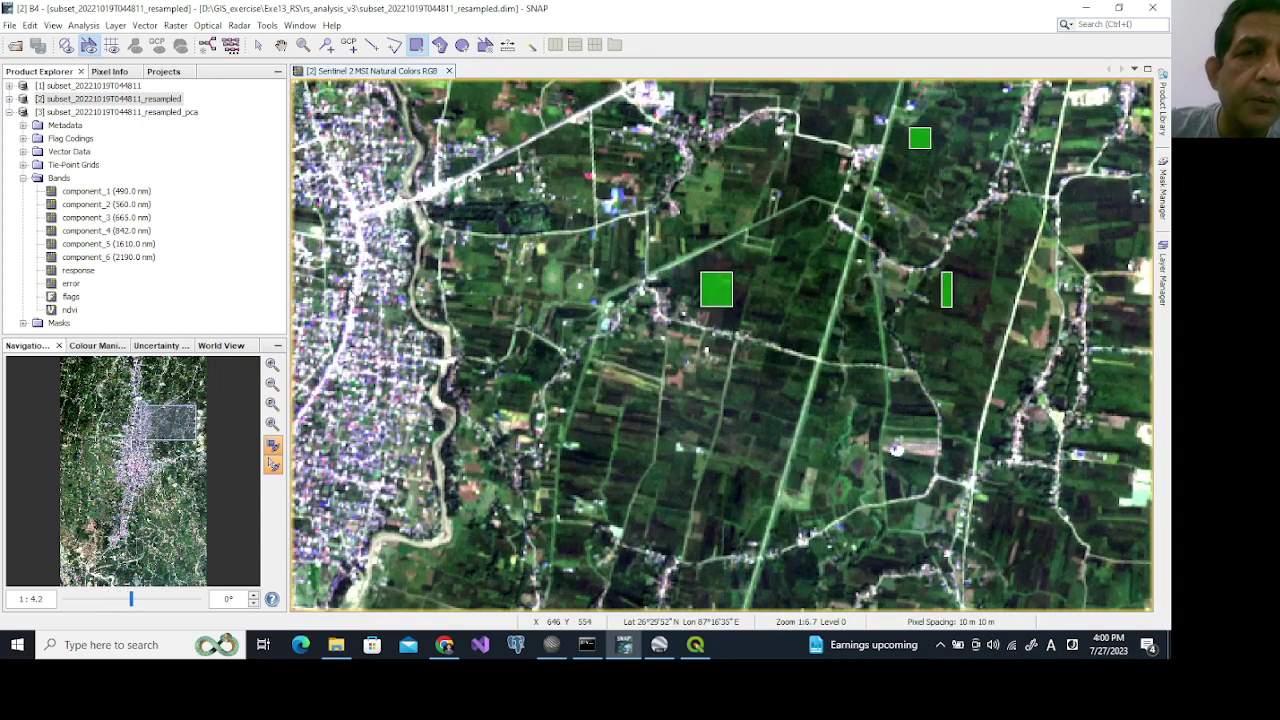
pyautogui.click(281, 44)
pyautogui.moveTo(413, 218); pyautogui.dragTo(636, 303)
pyautogui.scroll(2, 531, 354)
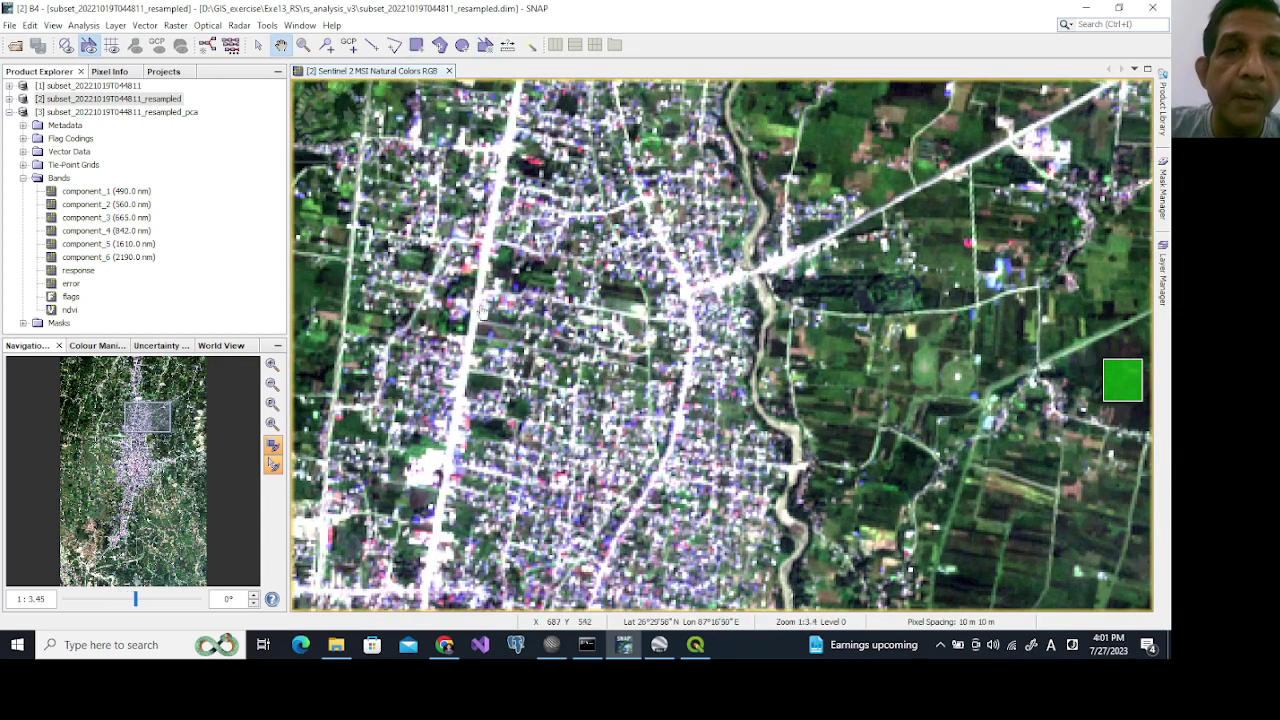
pyautogui.click(439, 45)
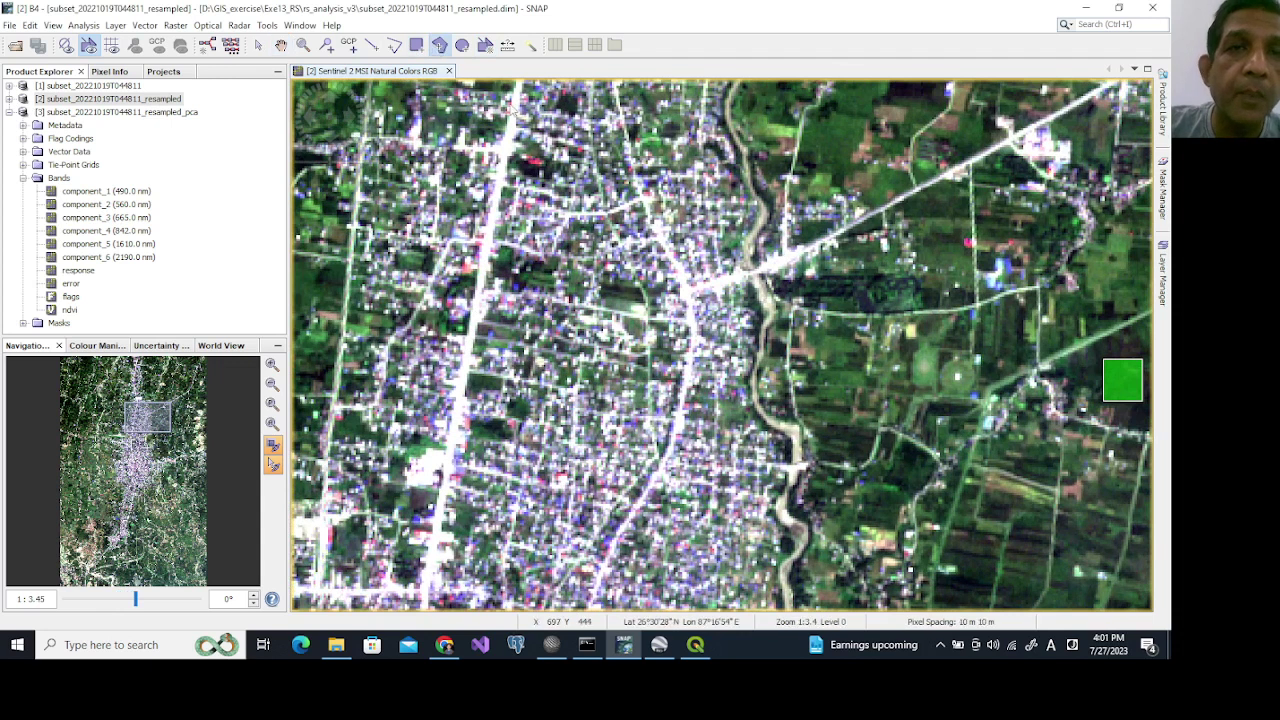
# Try to outline a stretch of the main north–south road as a narrow polygon in the Road container.
pyautogui.click(515, 112)
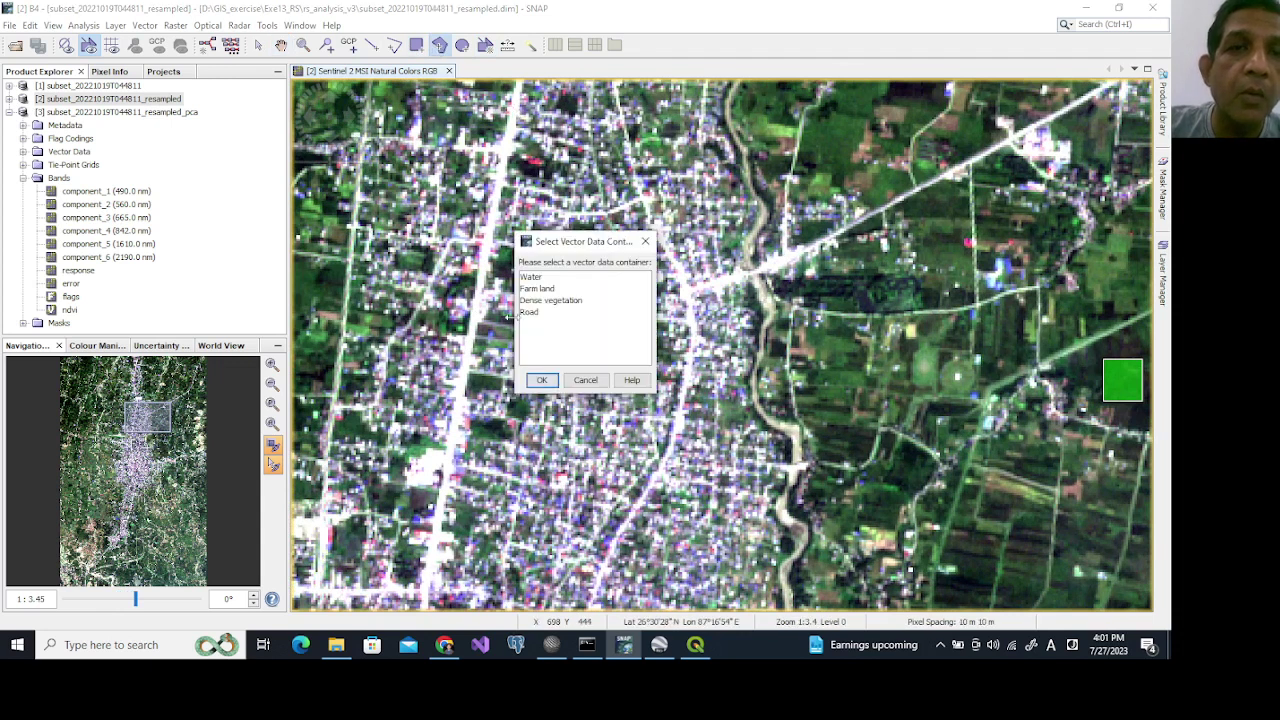
pyautogui.click(529, 312)
pyautogui.click(545, 385)
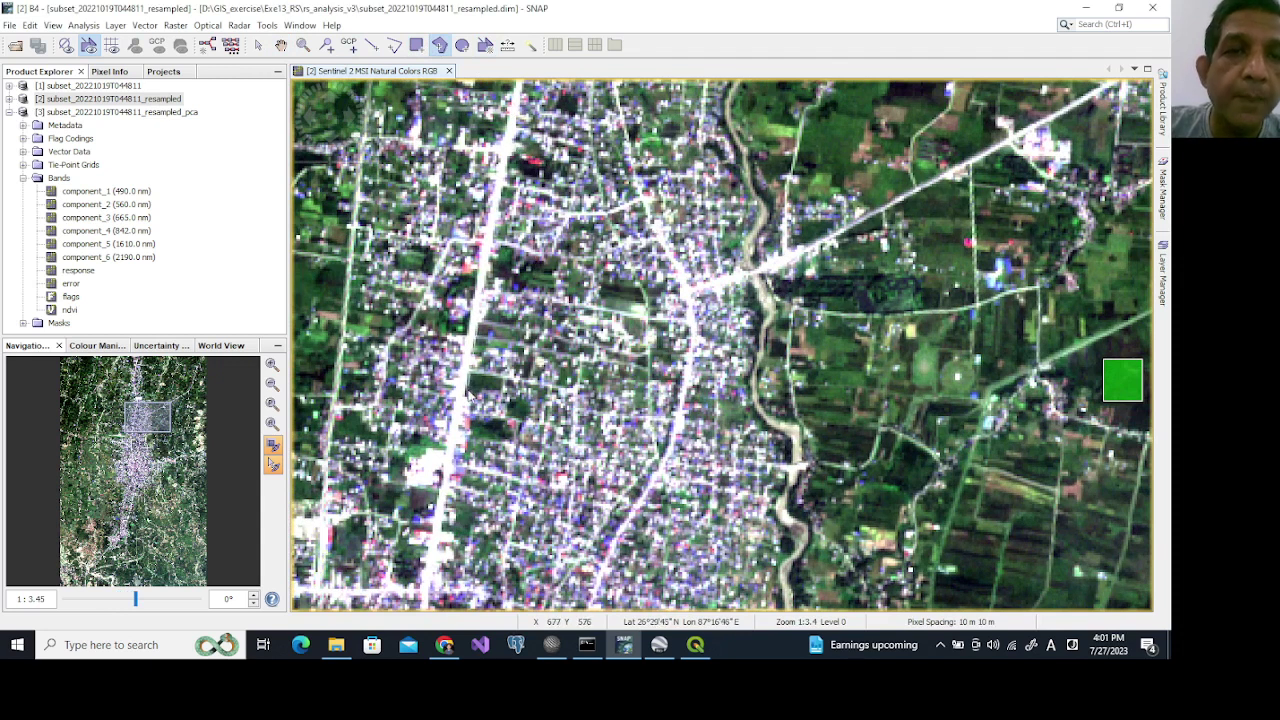
pyautogui.moveTo(462, 413); pyautogui.dragTo(499, 155)
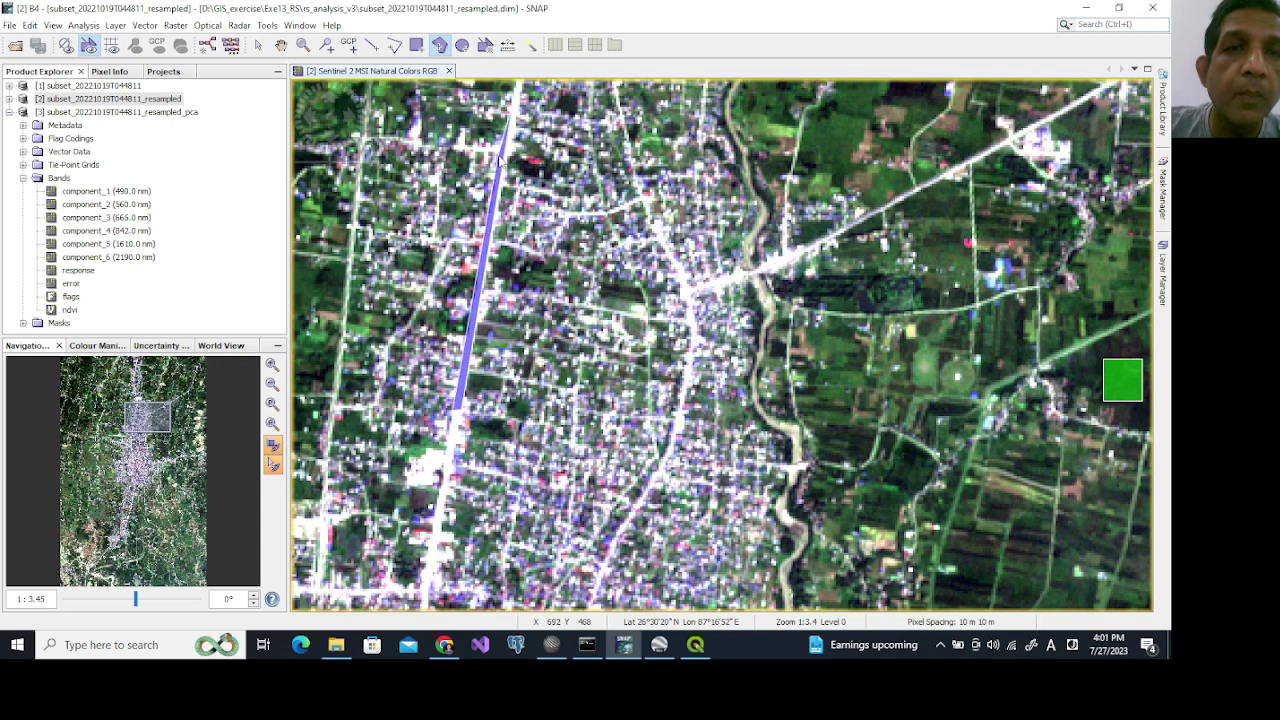
pyautogui.press('Escape')
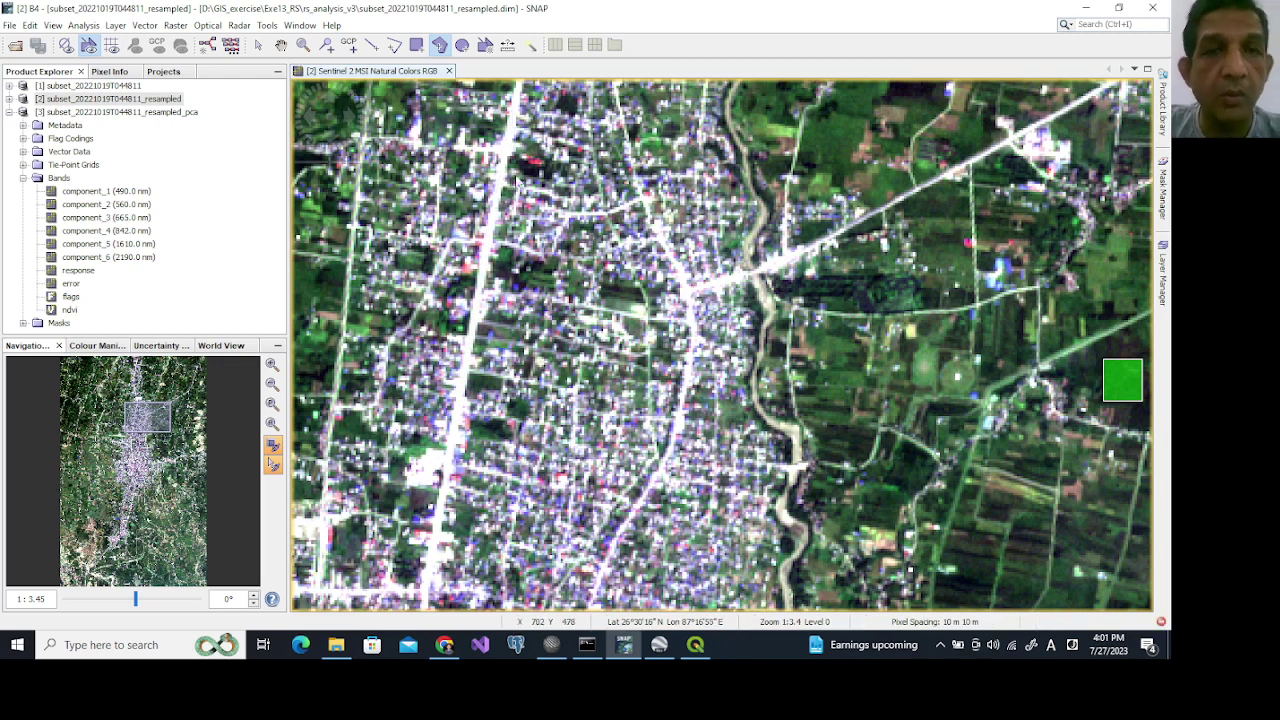
pyautogui.click(507, 155)
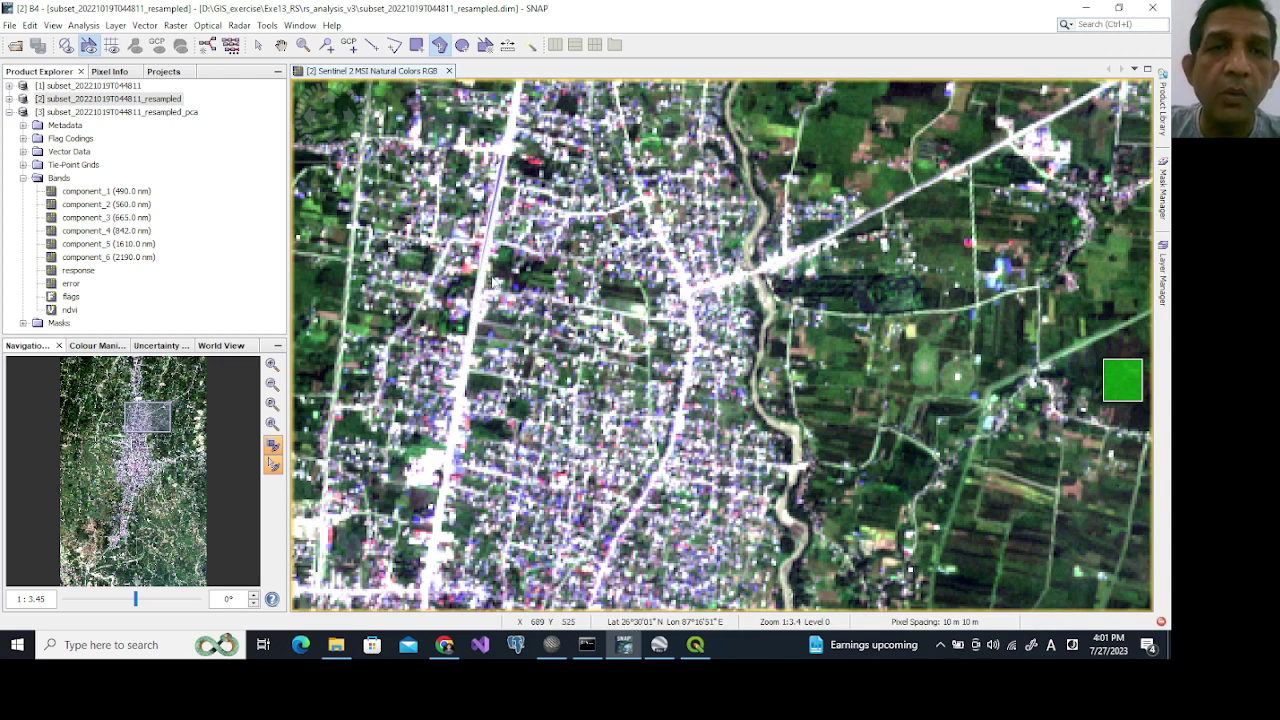
pyautogui.doubleClick(486, 269)
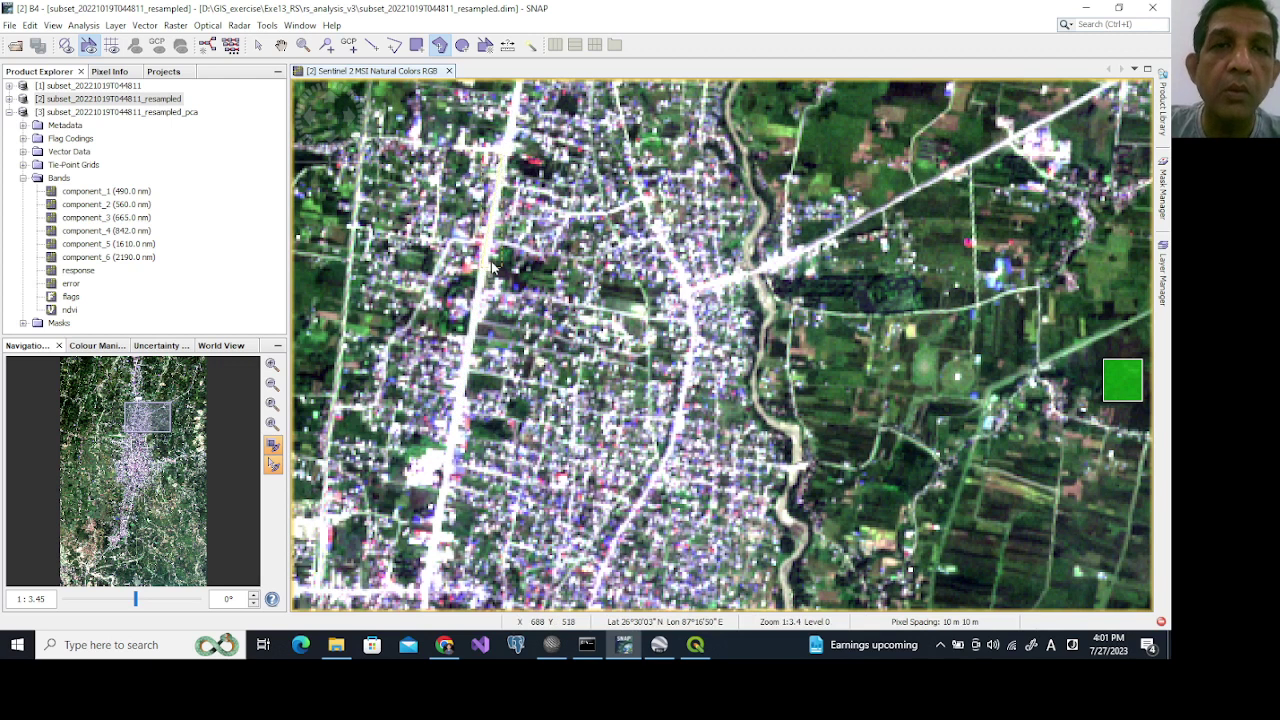
# Outline the main road from the northern junction down to the bright built-up patch as a narrow polygon in the Road container.
pyautogui.click(502, 160)
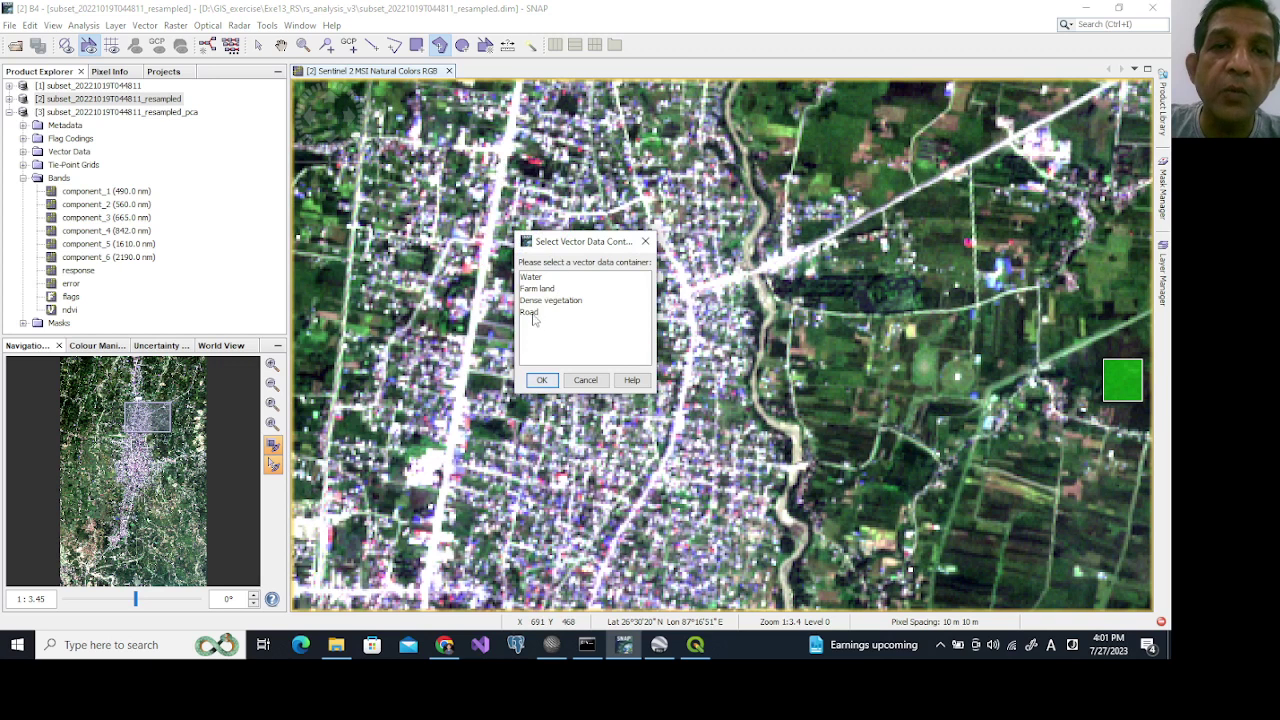
pyautogui.click(535, 314)
pyautogui.click(540, 380)
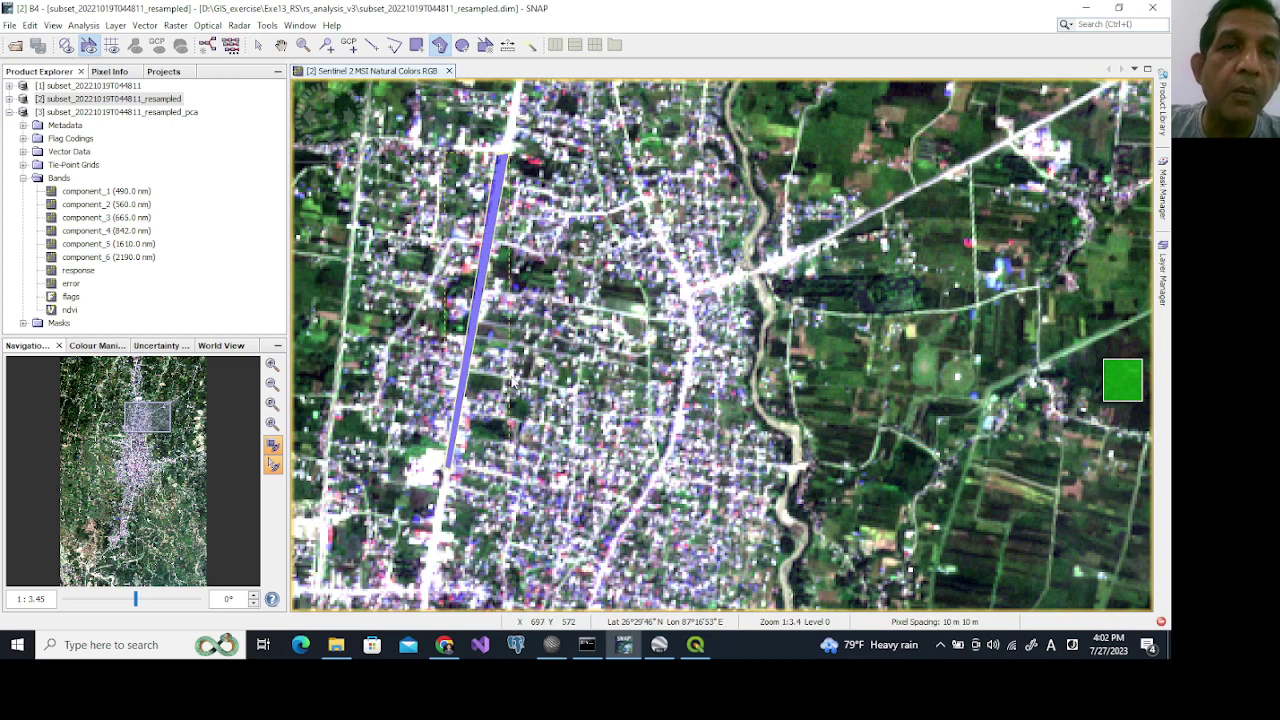
# Outline the next stretch of the main road, east of the airport runway, as a second narrow polygon in the Road container.
pyautogui.scroll(-1, 512, 381)
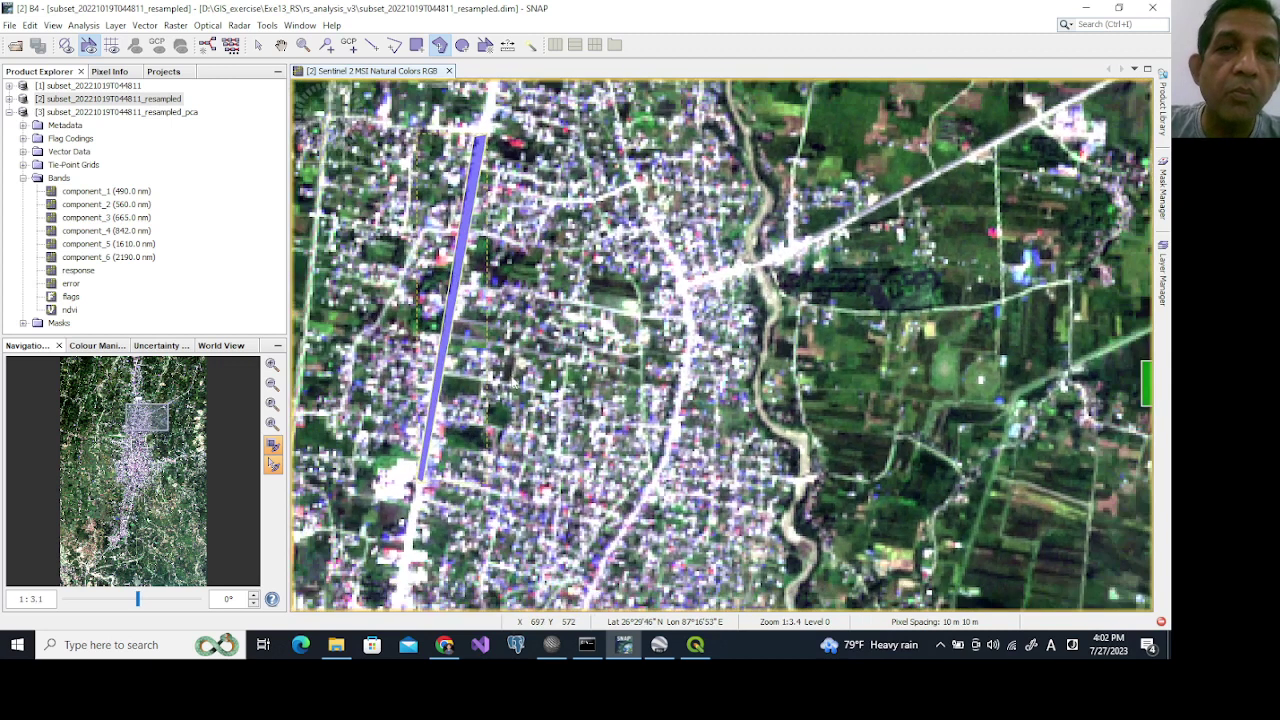
pyautogui.scroll(-2, 512, 381)
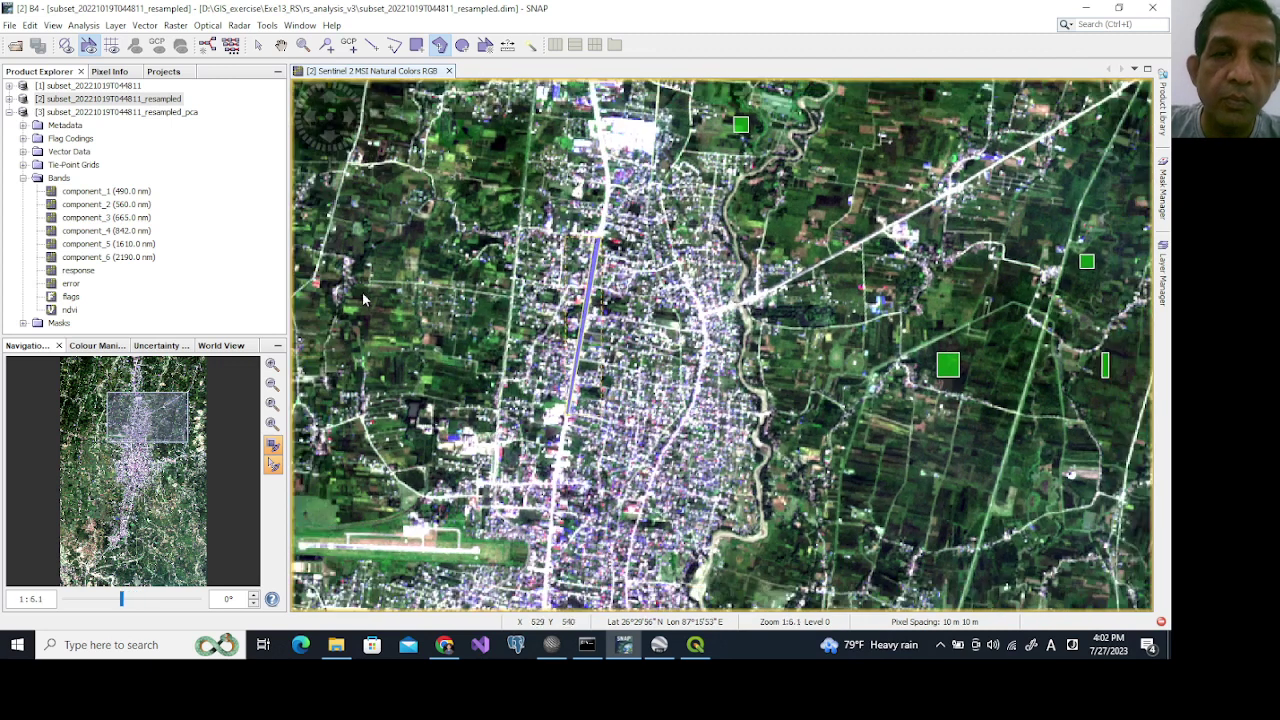
pyautogui.click(281, 45)
pyautogui.moveTo(570, 452); pyautogui.dragTo(617, 245)
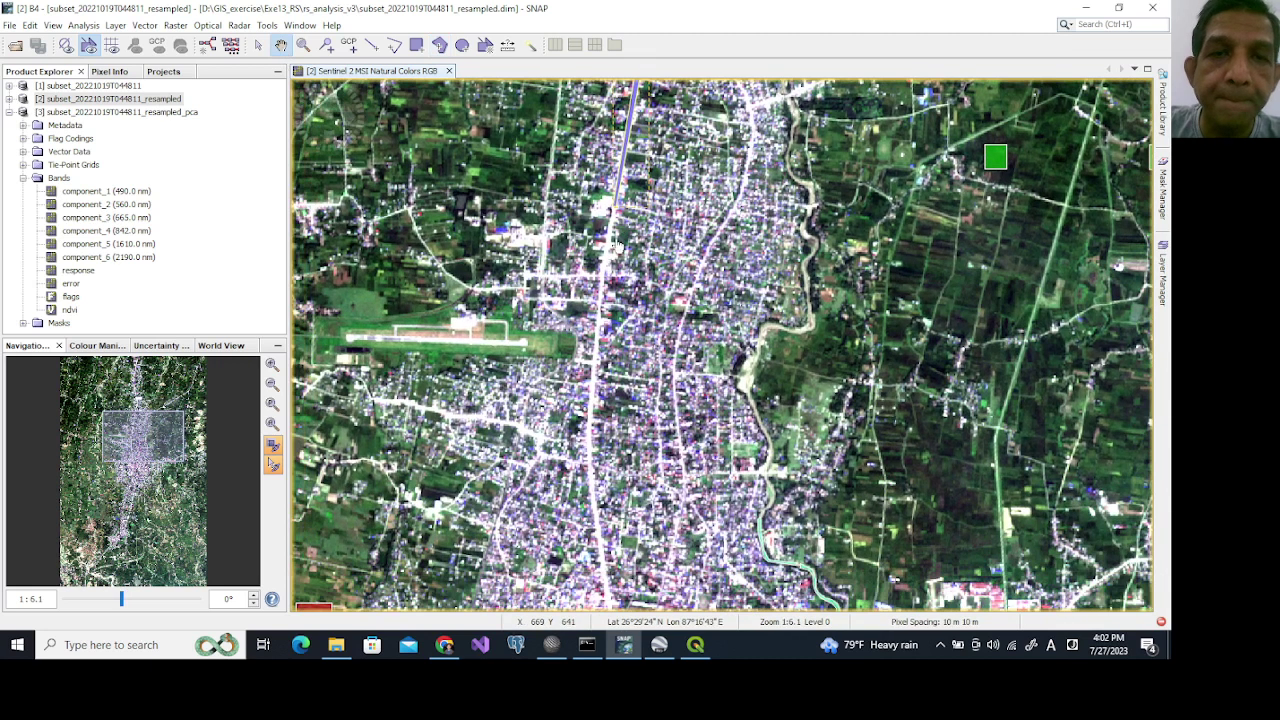
pyautogui.scroll(3, 607, 304)
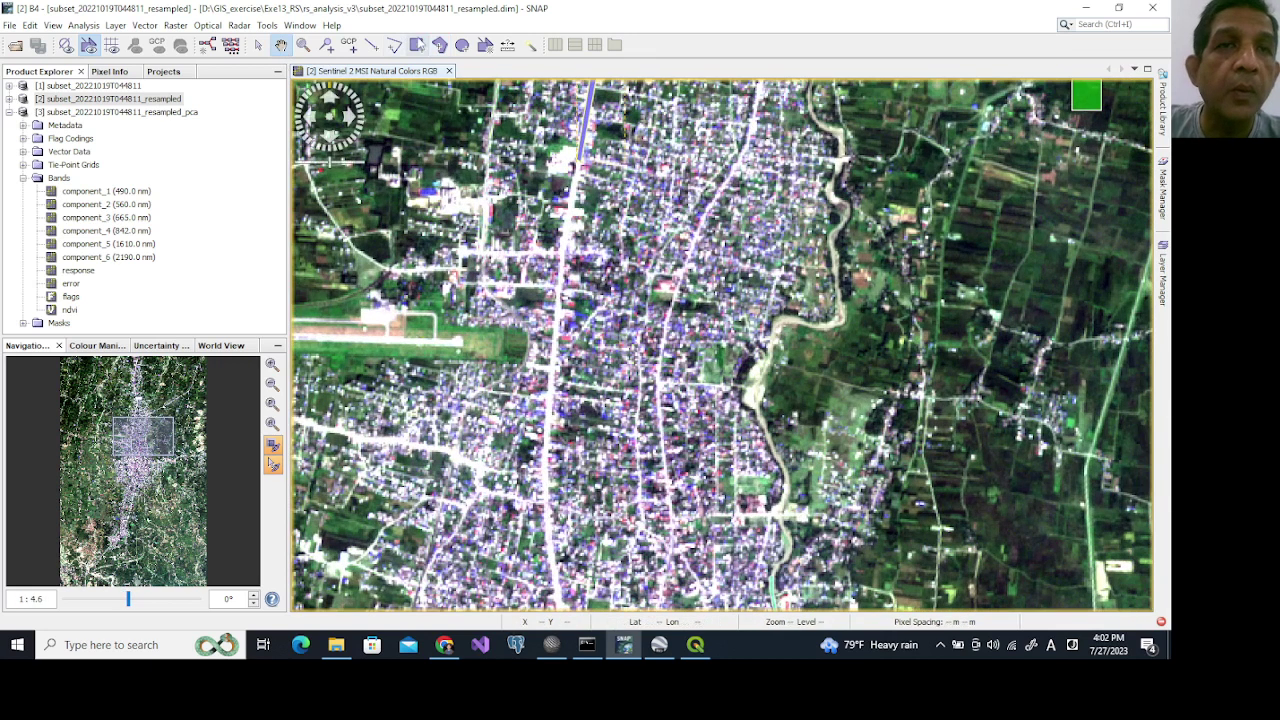
pyautogui.click(440, 45)
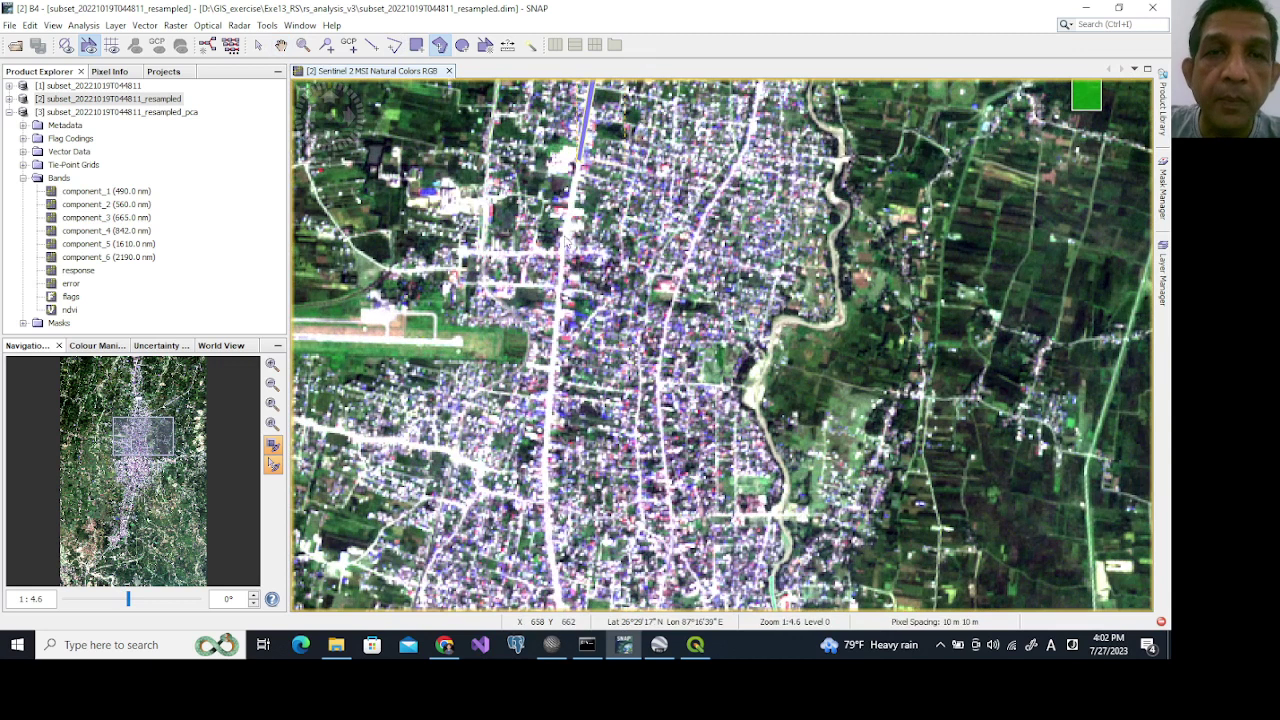
pyautogui.click(564, 243)
pyautogui.click(536, 316)
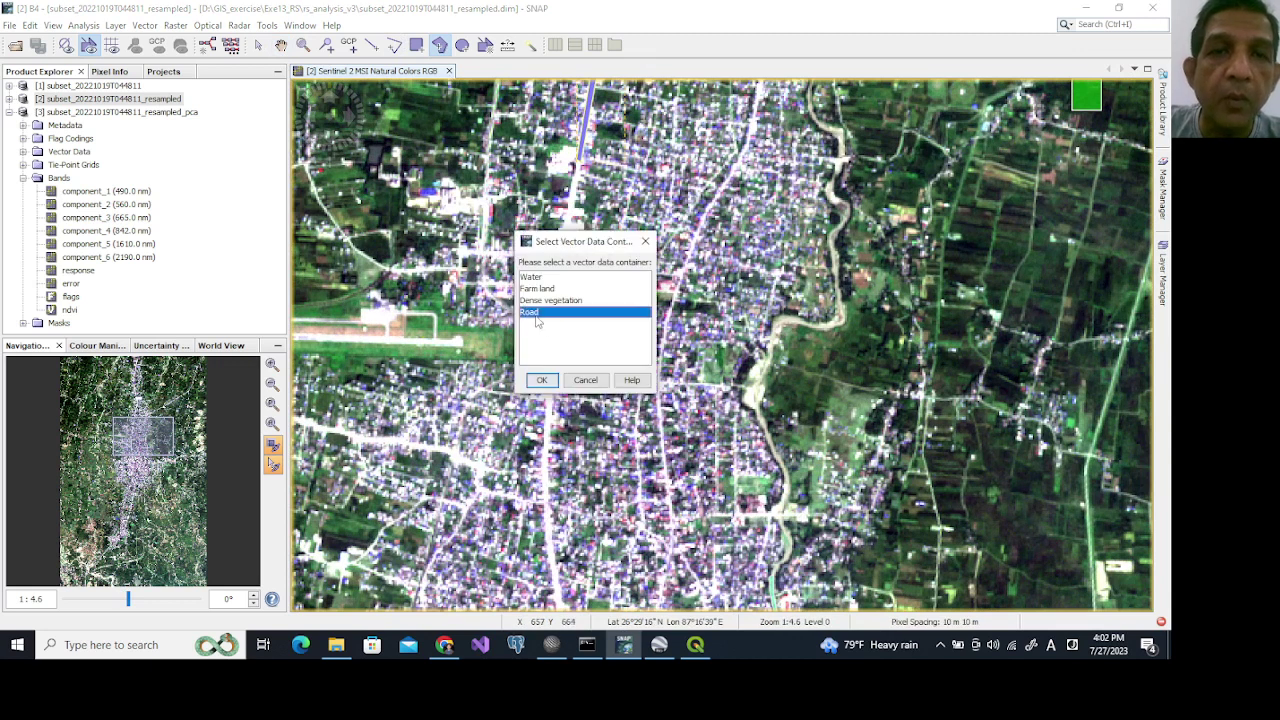
pyautogui.click(541, 380)
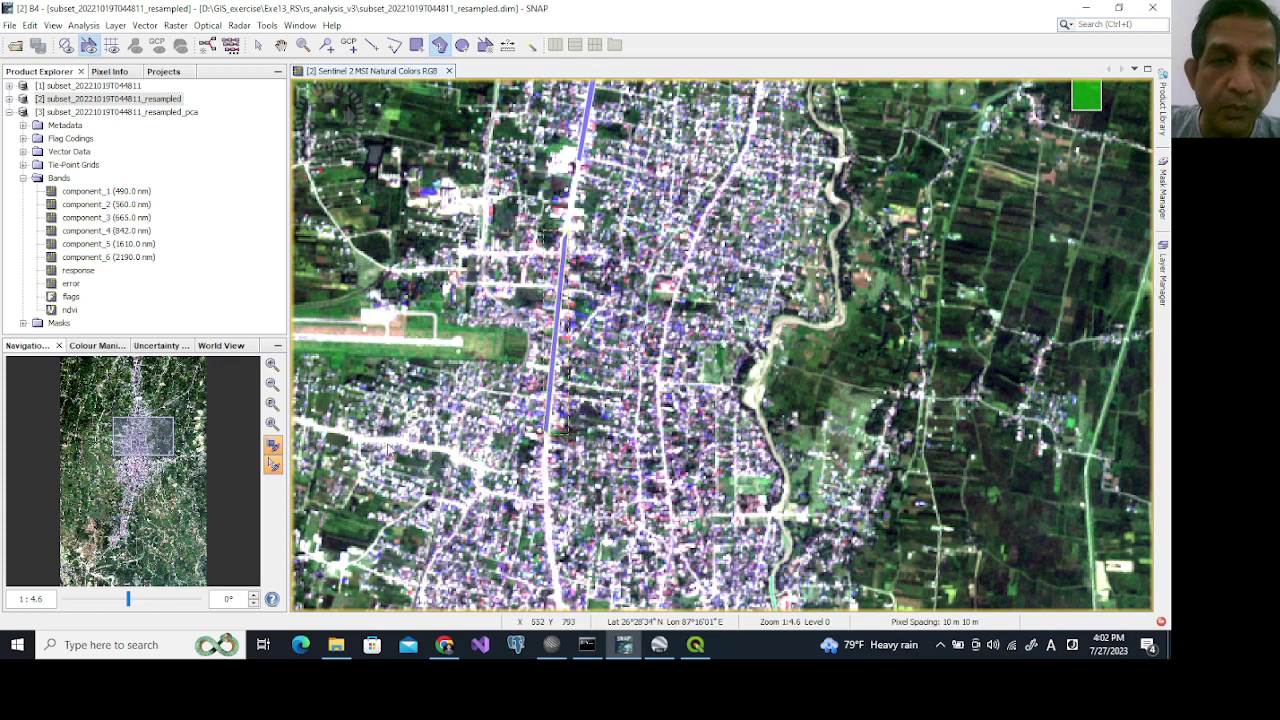
# Create a new vector data container under the proposed name geometry_5, with the area south of the airport runway in view.
pyautogui.scroll(3, 319, 429)
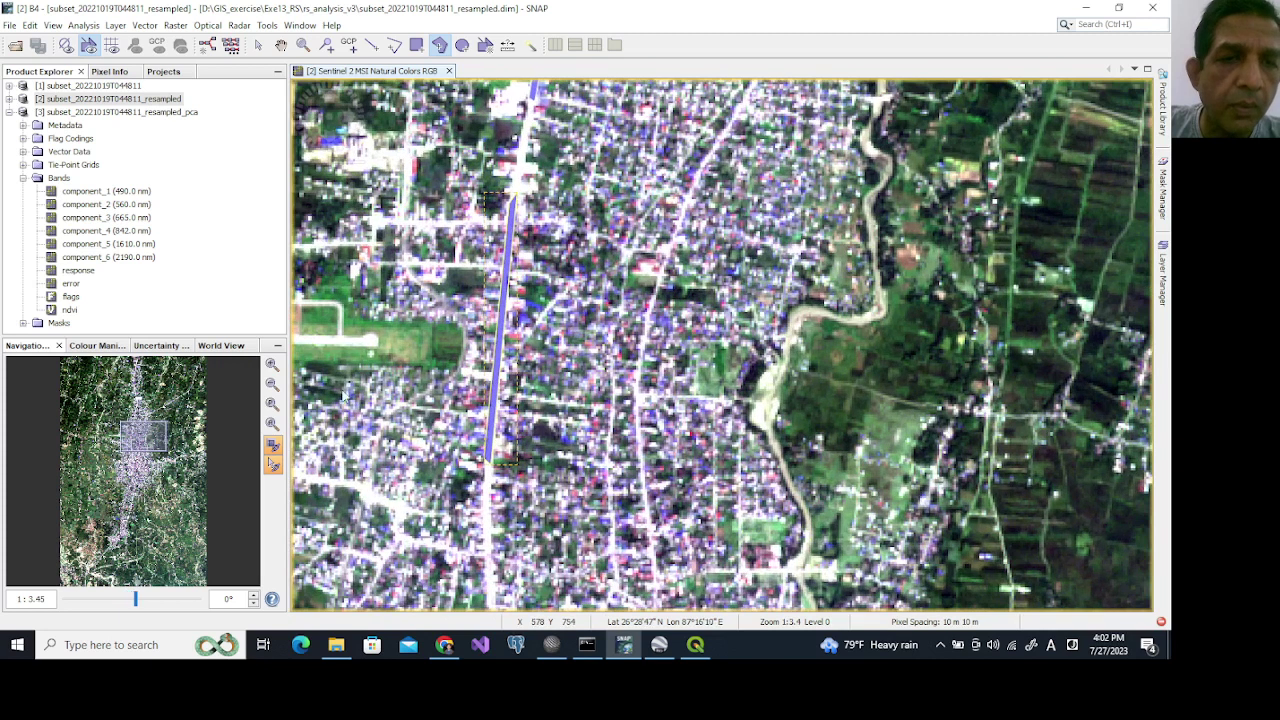
pyautogui.click(281, 45)
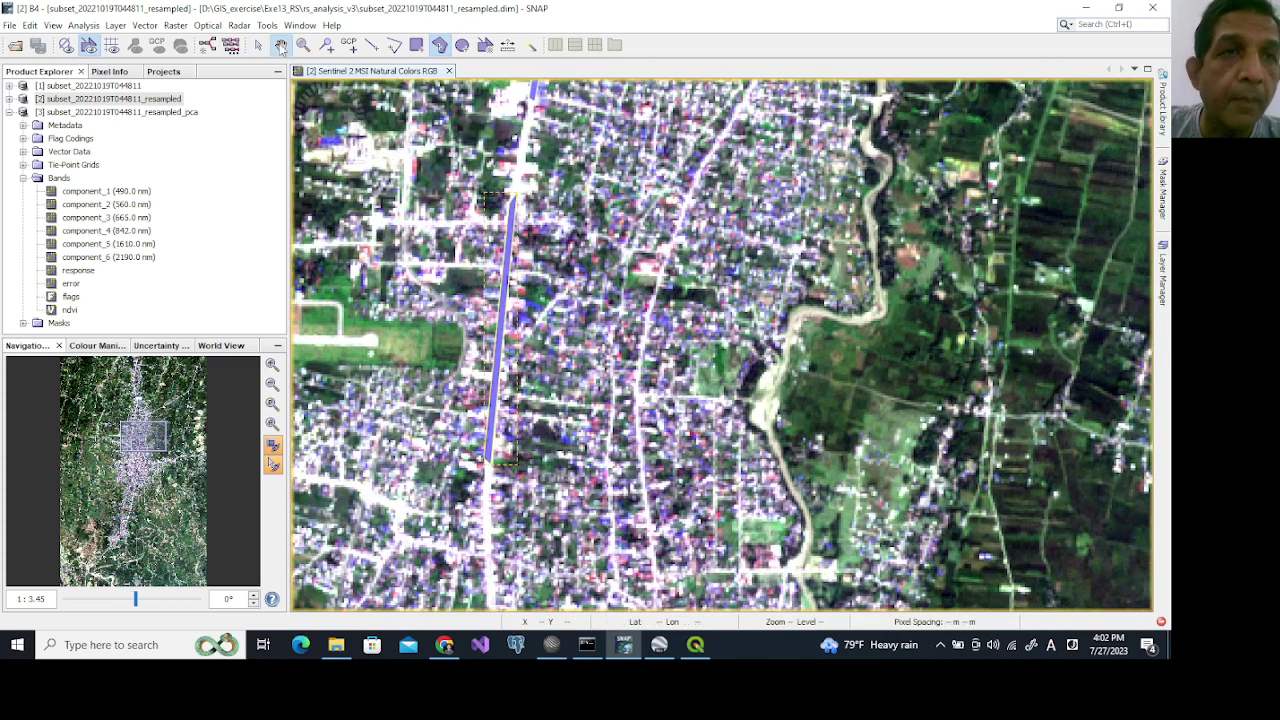
pyautogui.moveTo(461, 413); pyautogui.dragTo(757, 343)
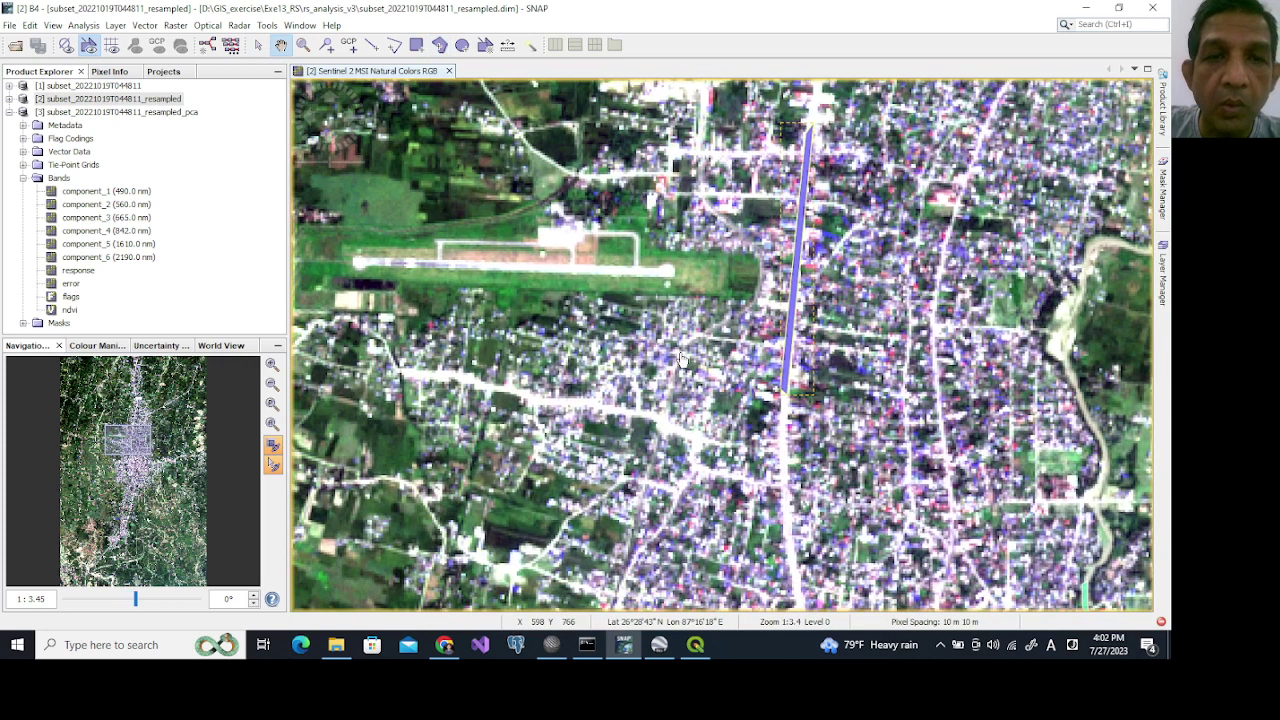
pyautogui.click(485, 45)
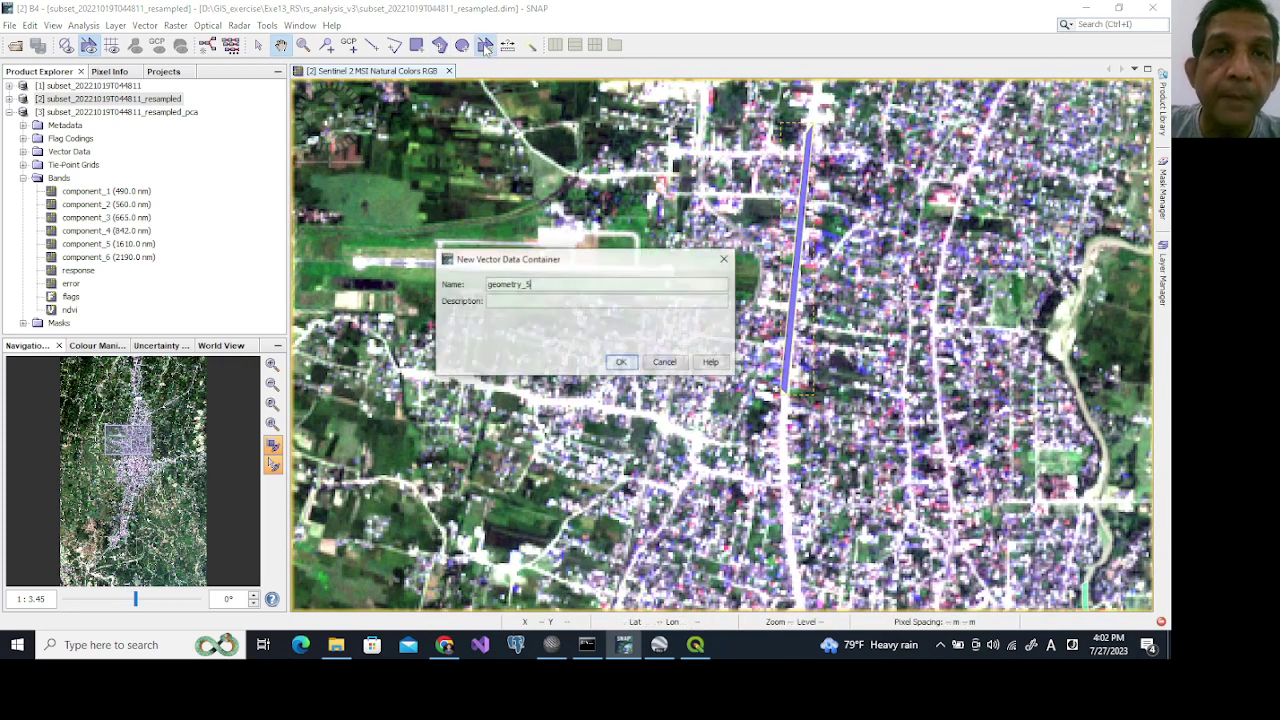
pyautogui.click(621, 362)
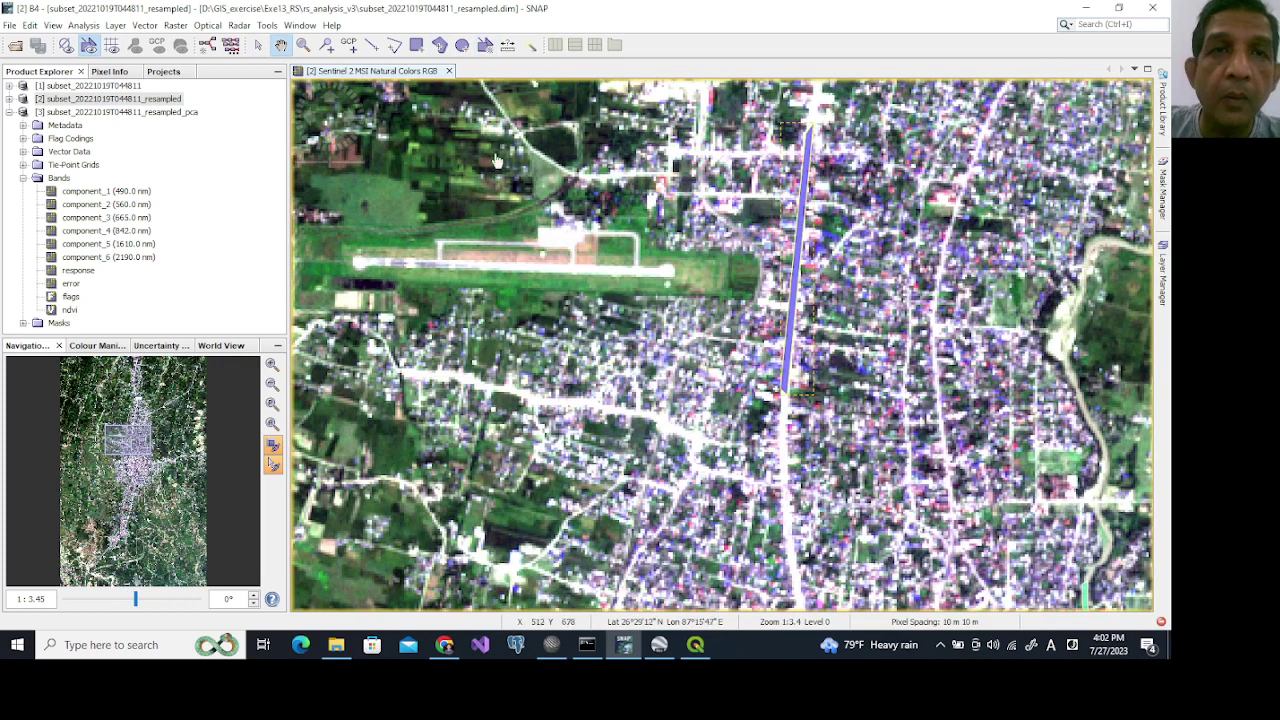
# Outline the west–east road south of the airport runway as a narrow bent polygon ending at the bright junction.
pyautogui.click(440, 45)
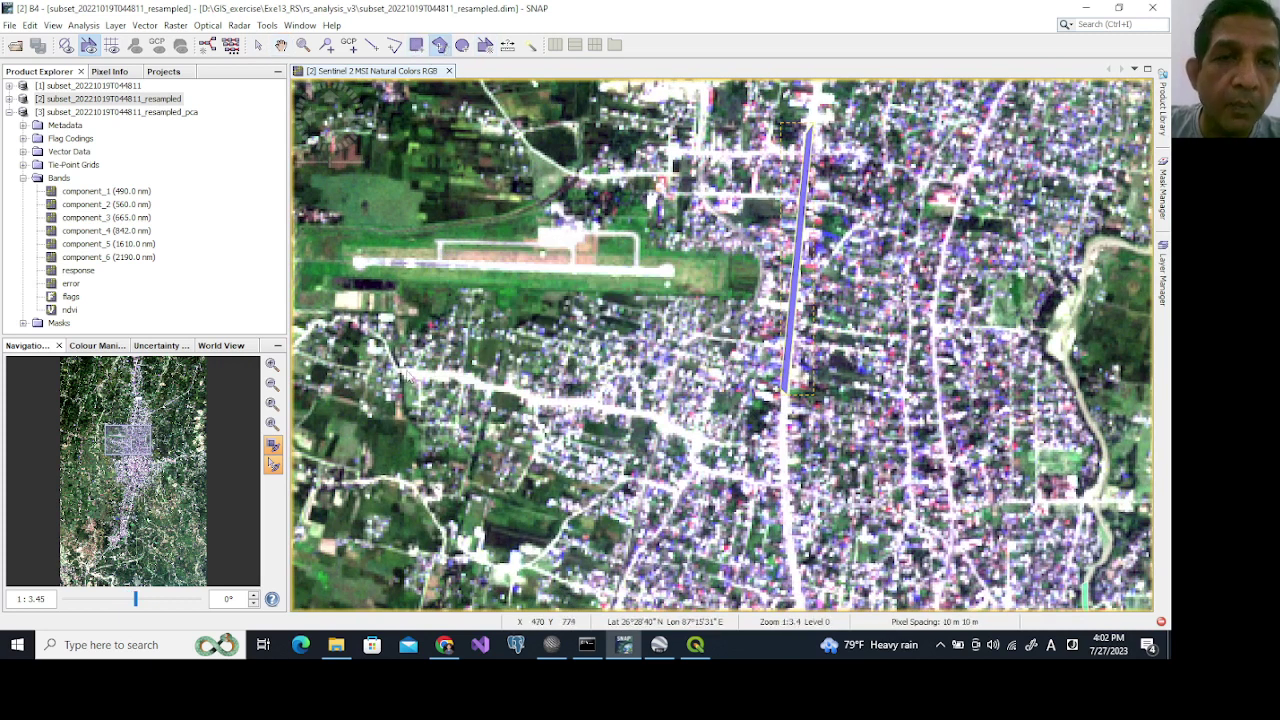
pyautogui.click(474, 373)
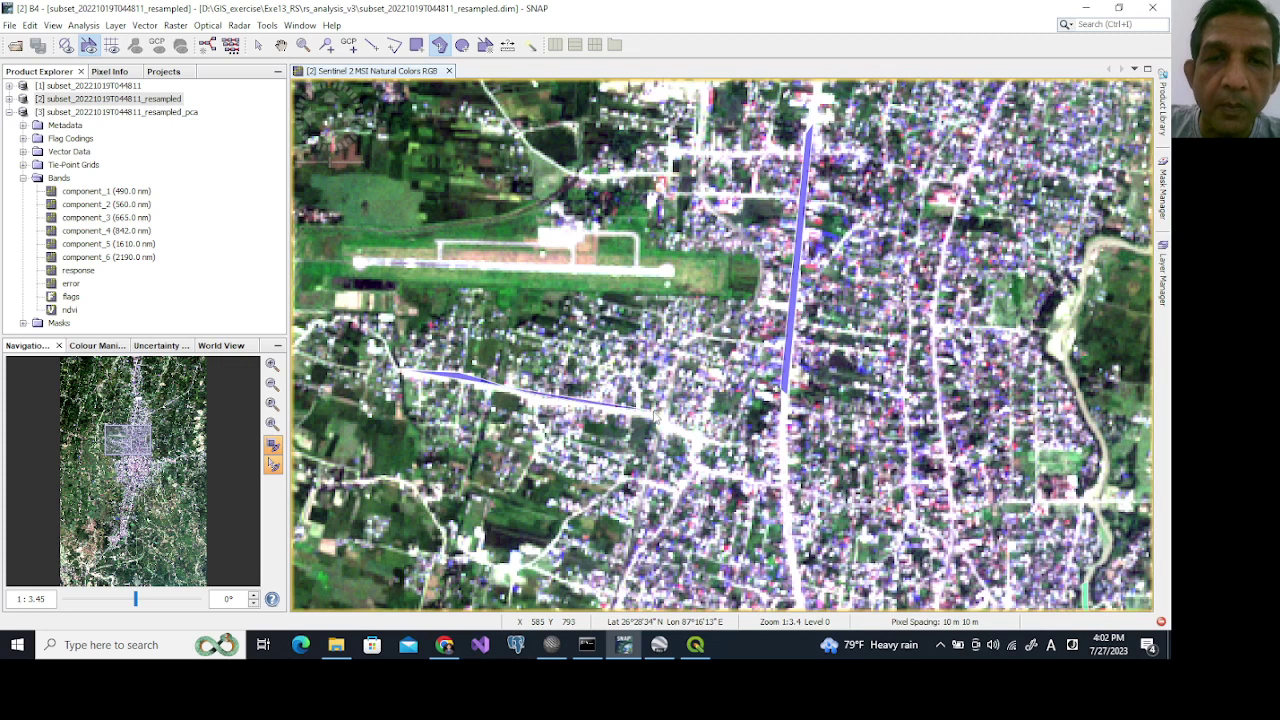
pyautogui.click(675, 428)
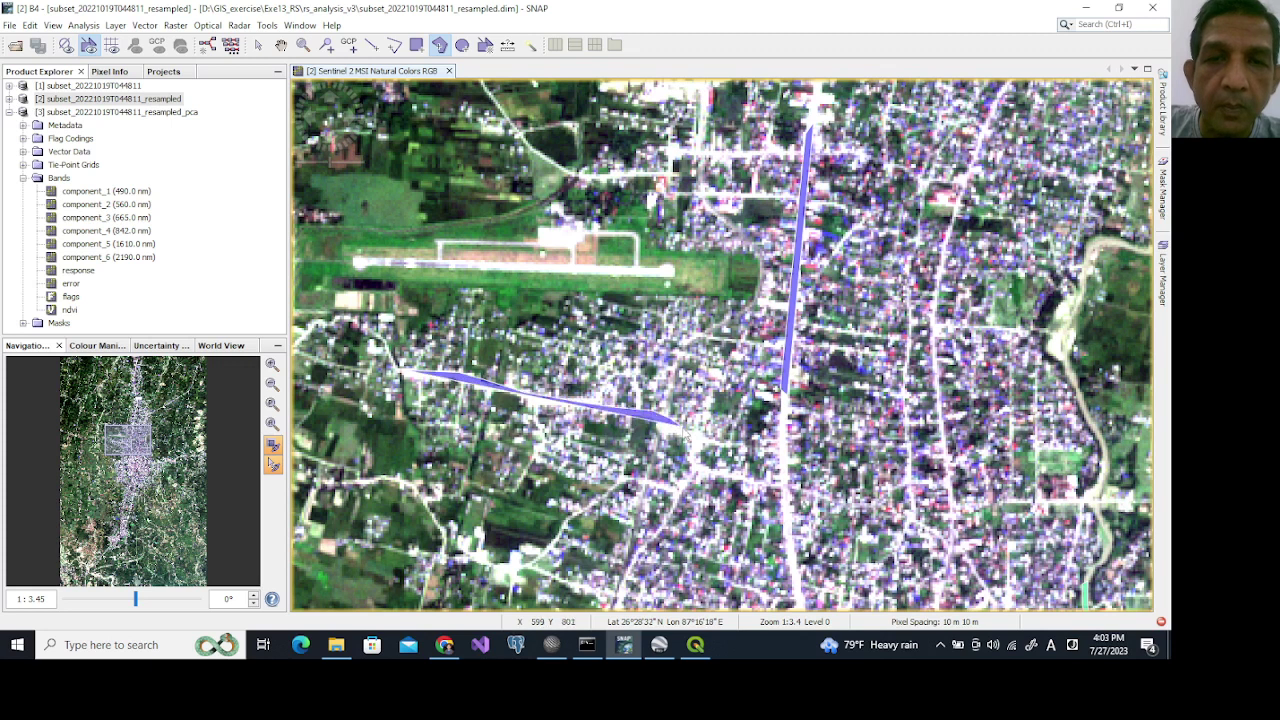
pyautogui.click(694, 437)
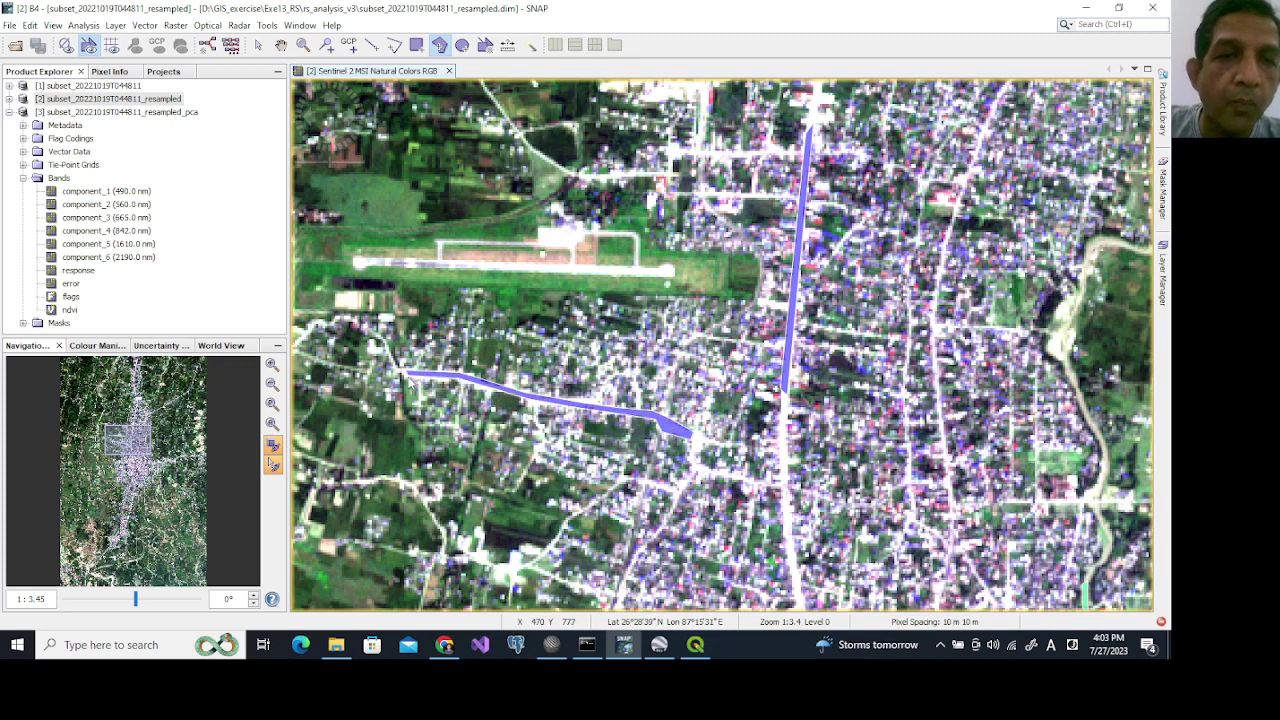
pyautogui.doubleClick(405, 375)
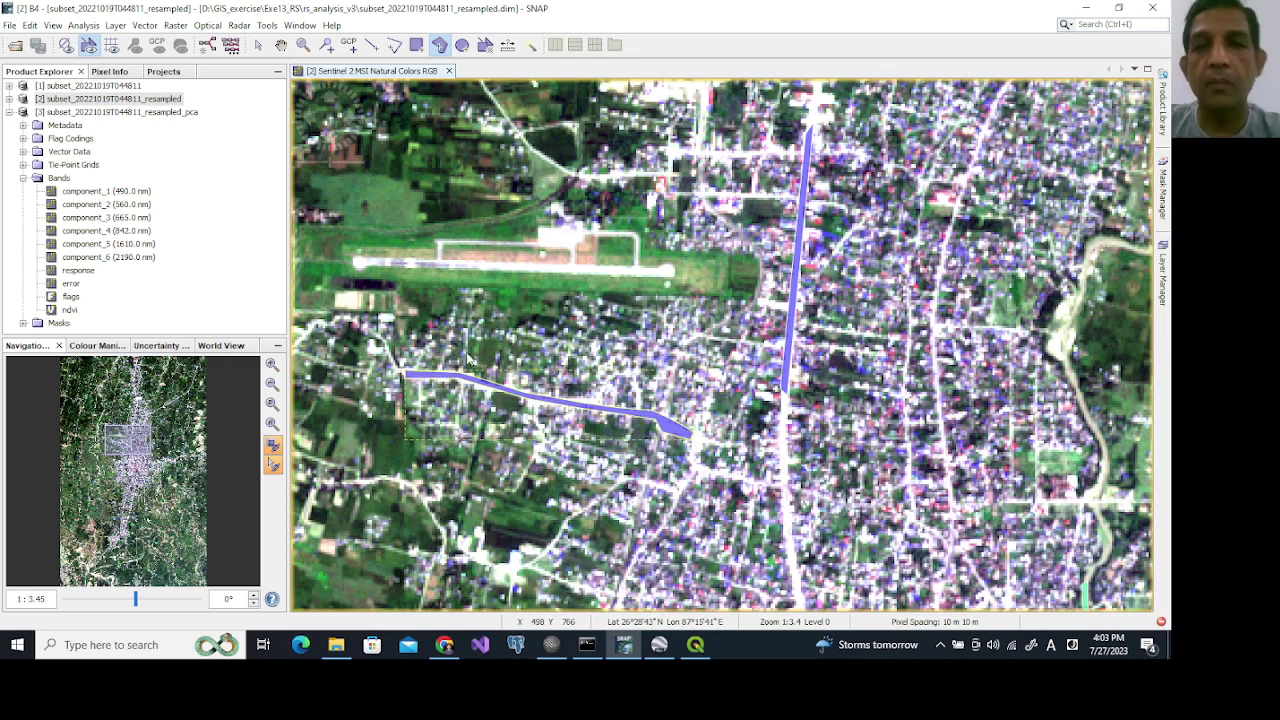
# Outline the main north–south road stretch just below the existing runway-side polygon as another narrow polygon.
pyautogui.scroll(1, 858, 545)
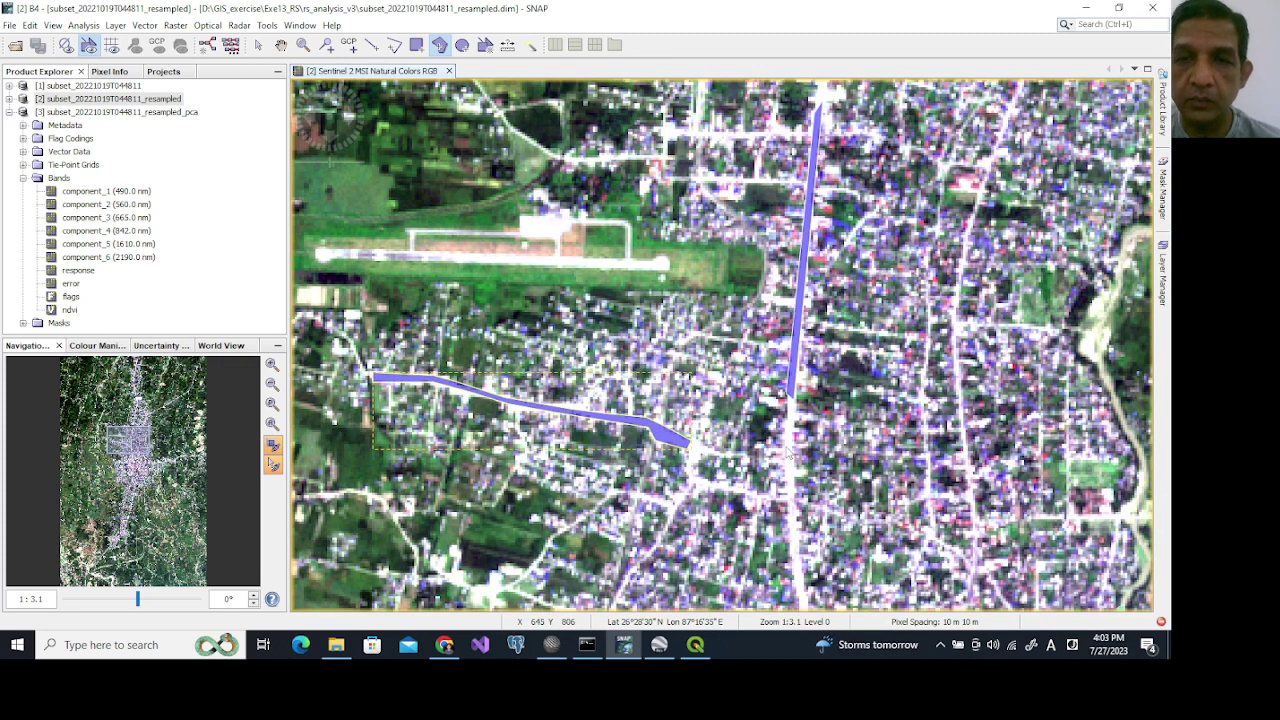
pyautogui.moveTo(792, 452); pyautogui.dragTo(797, 581)
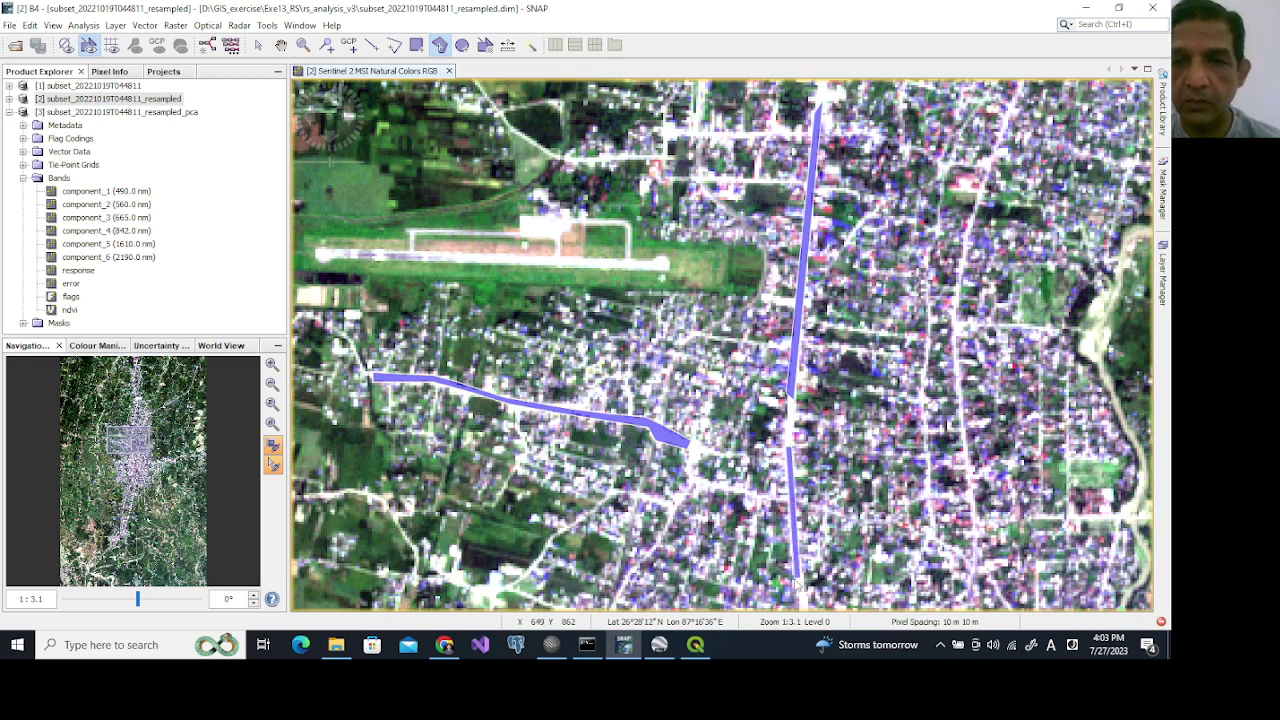
pyautogui.scroll(-6, 860, 512)
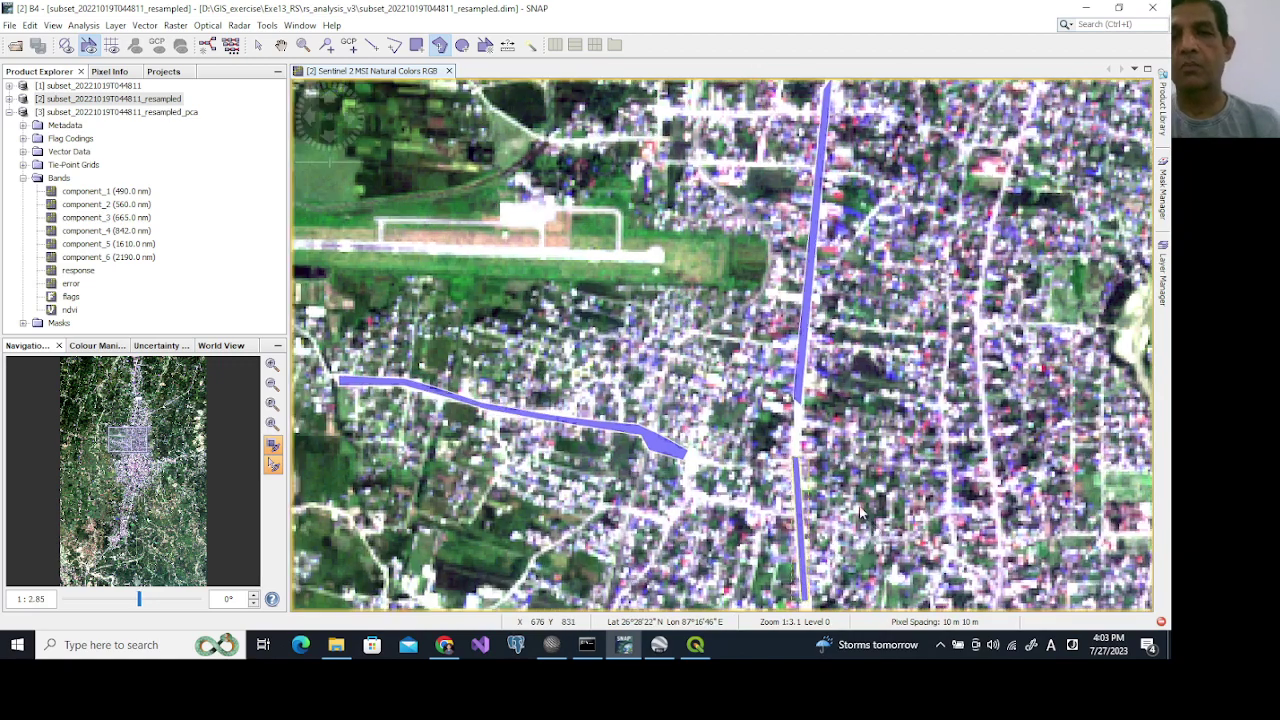
# Outline two more stretches of the main road through the dense city centre as narrow polygons, including the bend farther south.
pyautogui.scroll(-1, 860, 512)
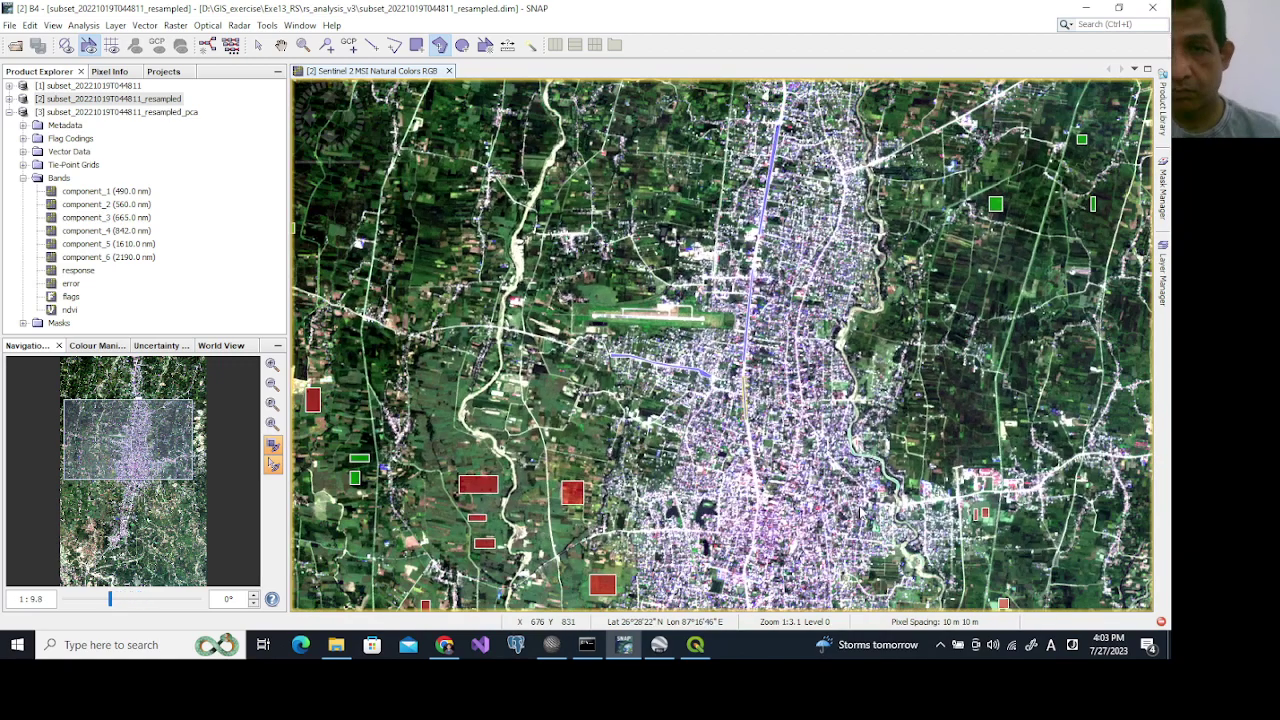
pyautogui.scroll(4, 638, 413)
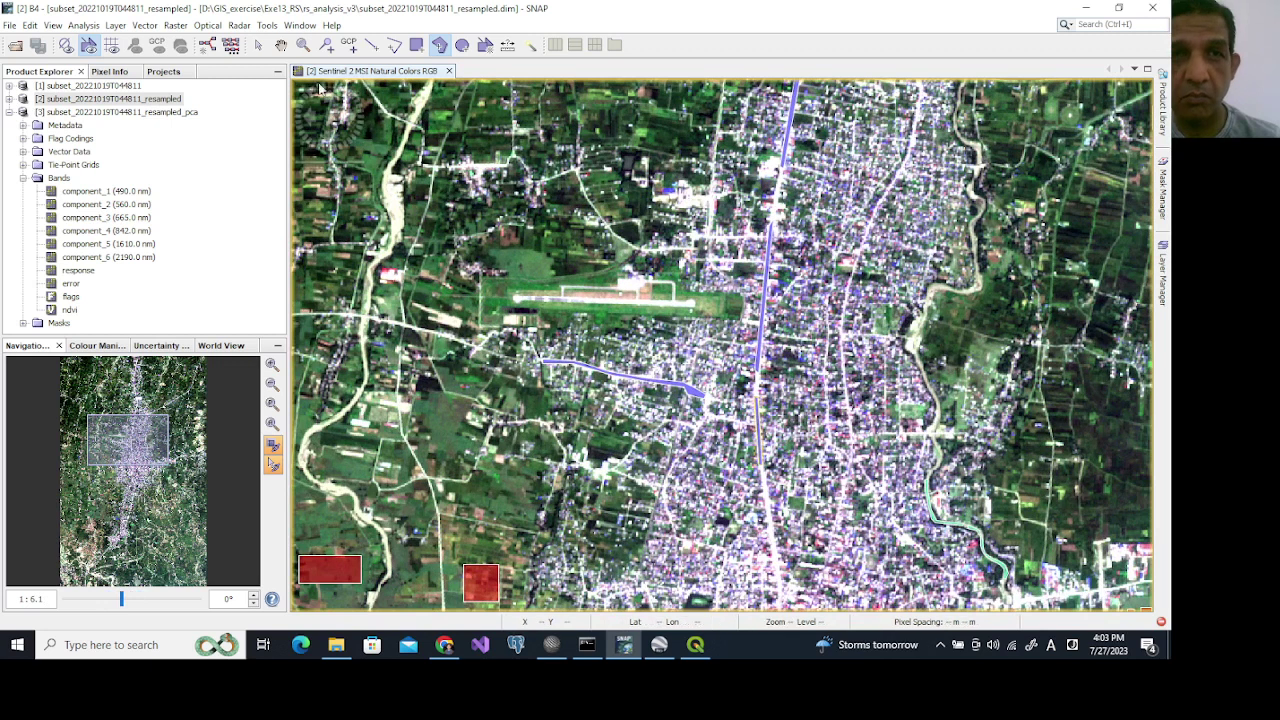
pyautogui.click(281, 45)
pyautogui.moveTo(781, 492); pyautogui.dragTo(771, 275)
pyautogui.scroll(3, 771, 275)
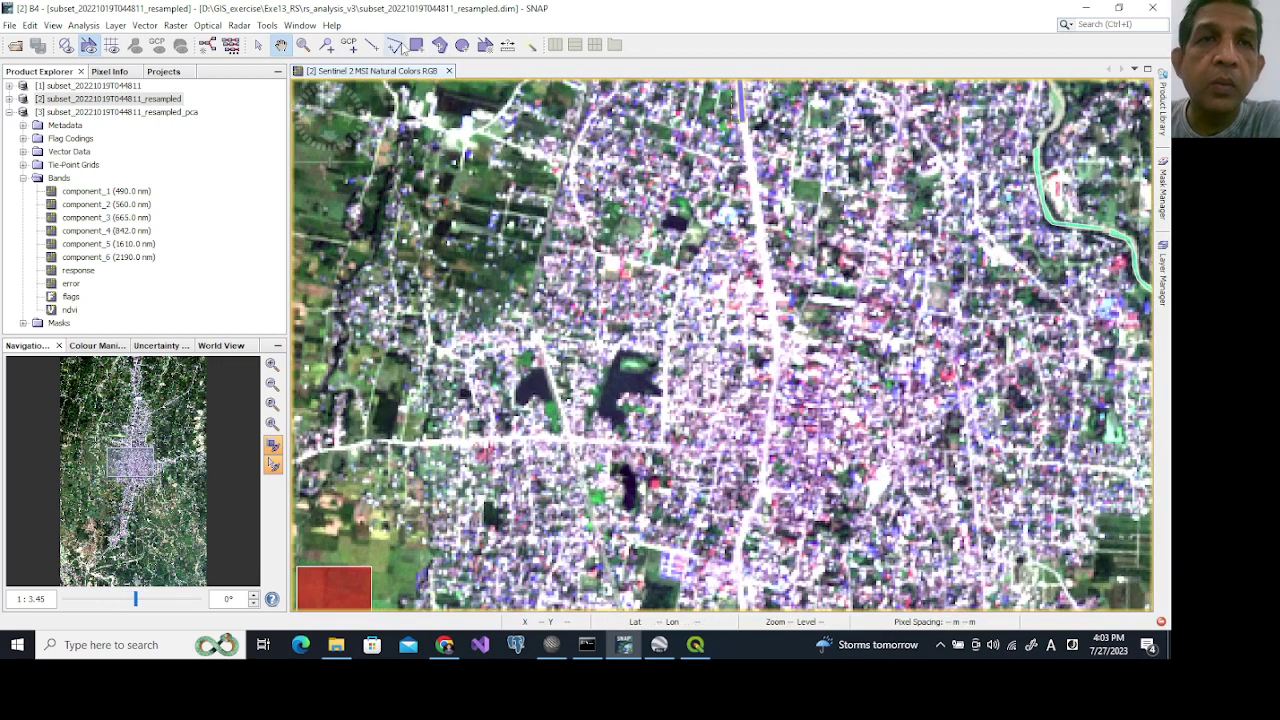
pyautogui.click(440, 45)
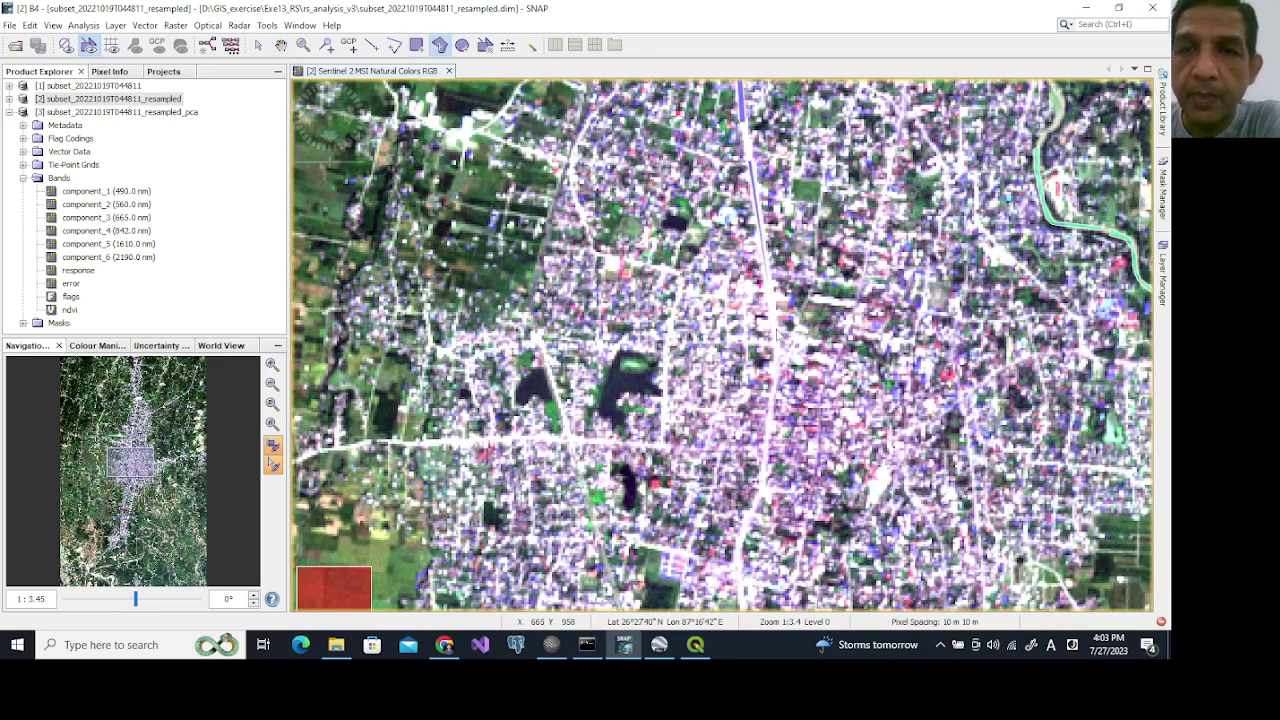
pyautogui.moveTo(782, 343); pyautogui.dragTo(772, 342)
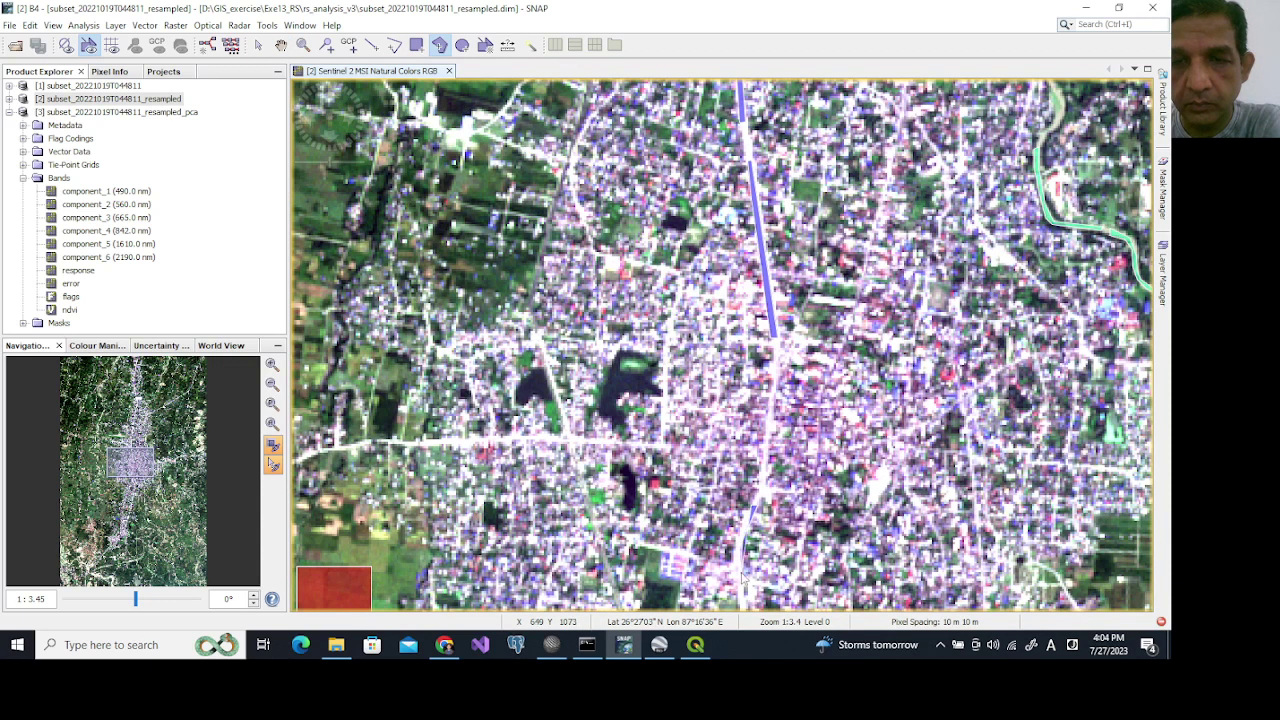
pyautogui.moveTo(742, 577)
pyautogui.mouseDown()
pyautogui.moveTo(746, 602)
pyautogui.moveTo(738, 560)
pyautogui.mouseUp()
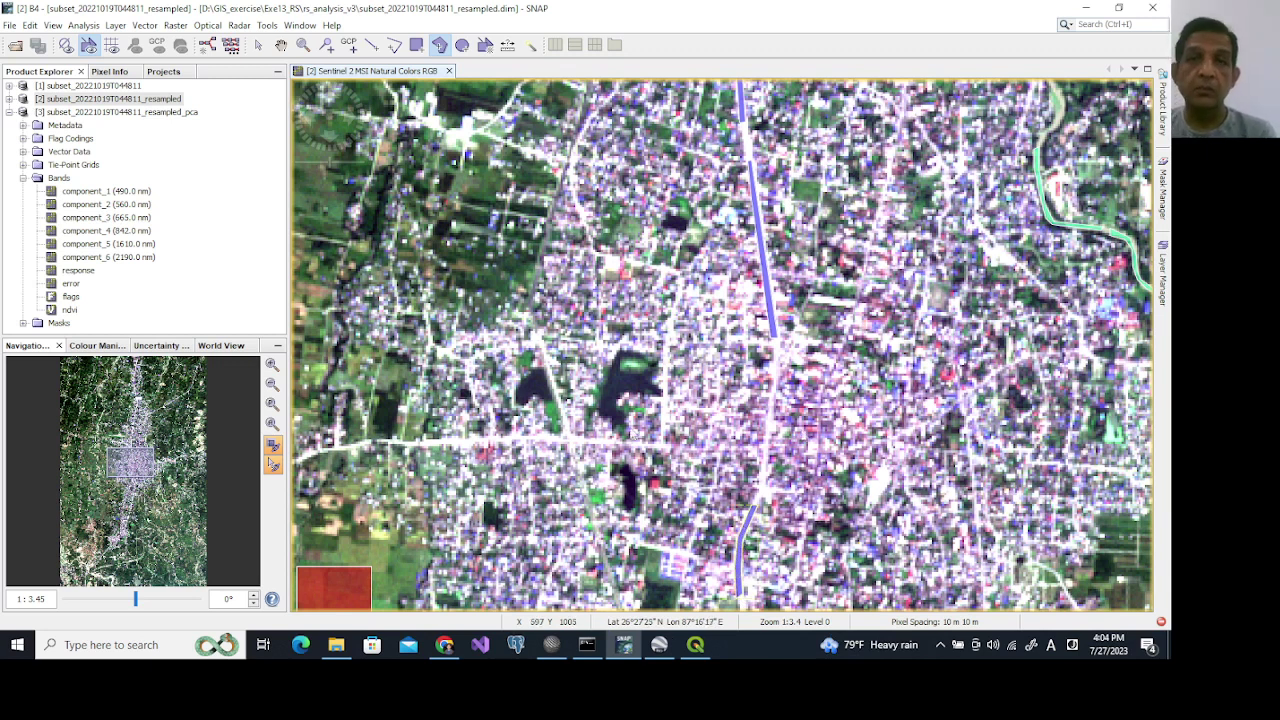
# Create a vector data container named Barren Land for the bare brown fields in the southwest of the image.
pyautogui.scroll(-5, 756, 386)
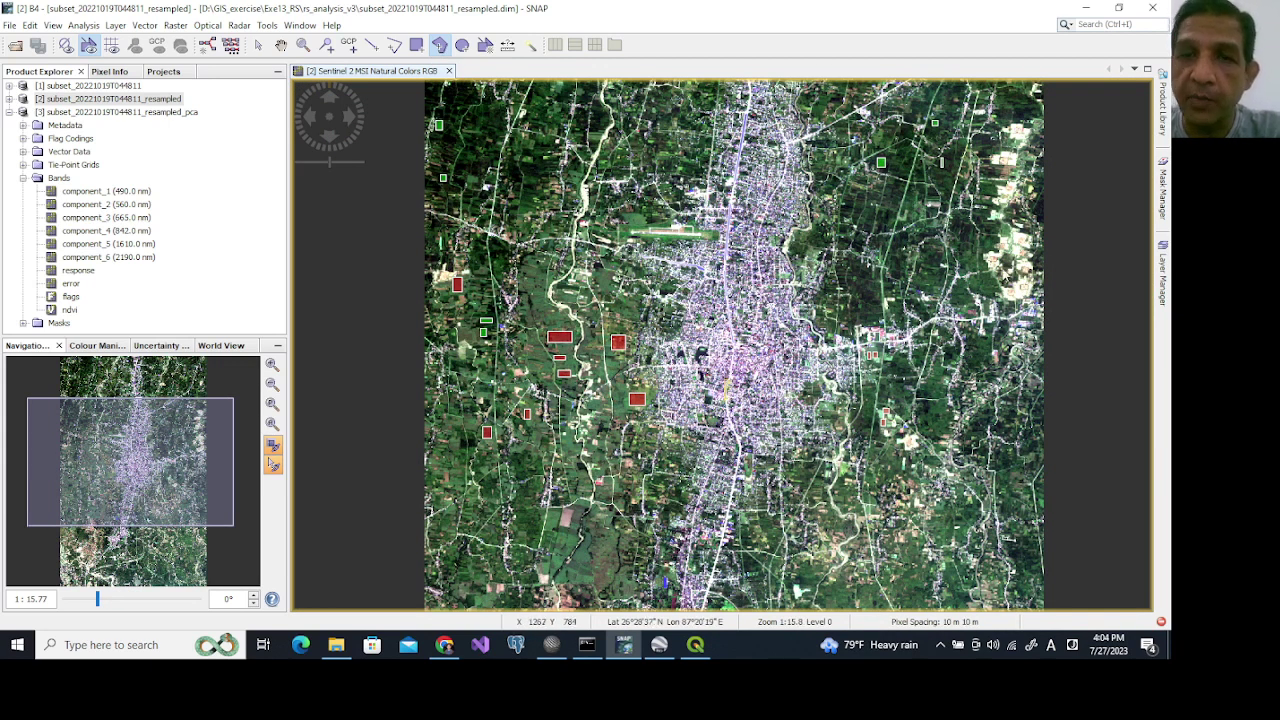
pyautogui.click(279, 47)
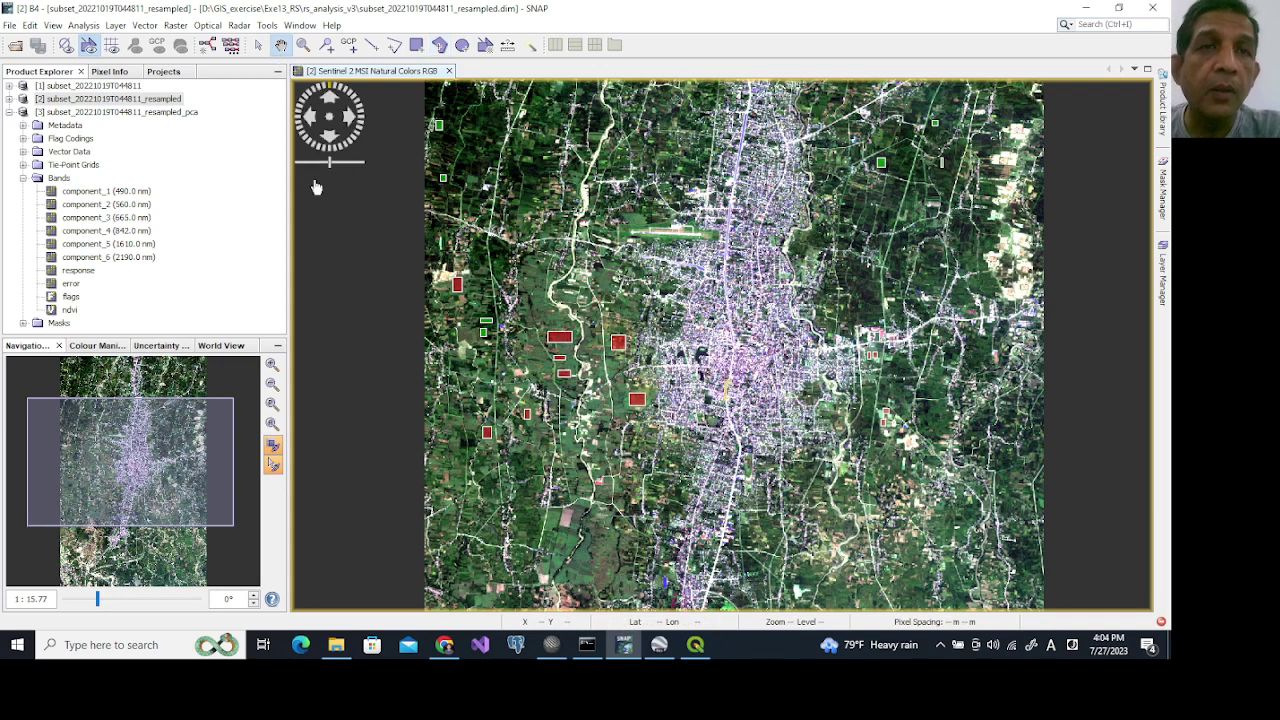
pyautogui.moveTo(513, 532); pyautogui.dragTo(513, 330)
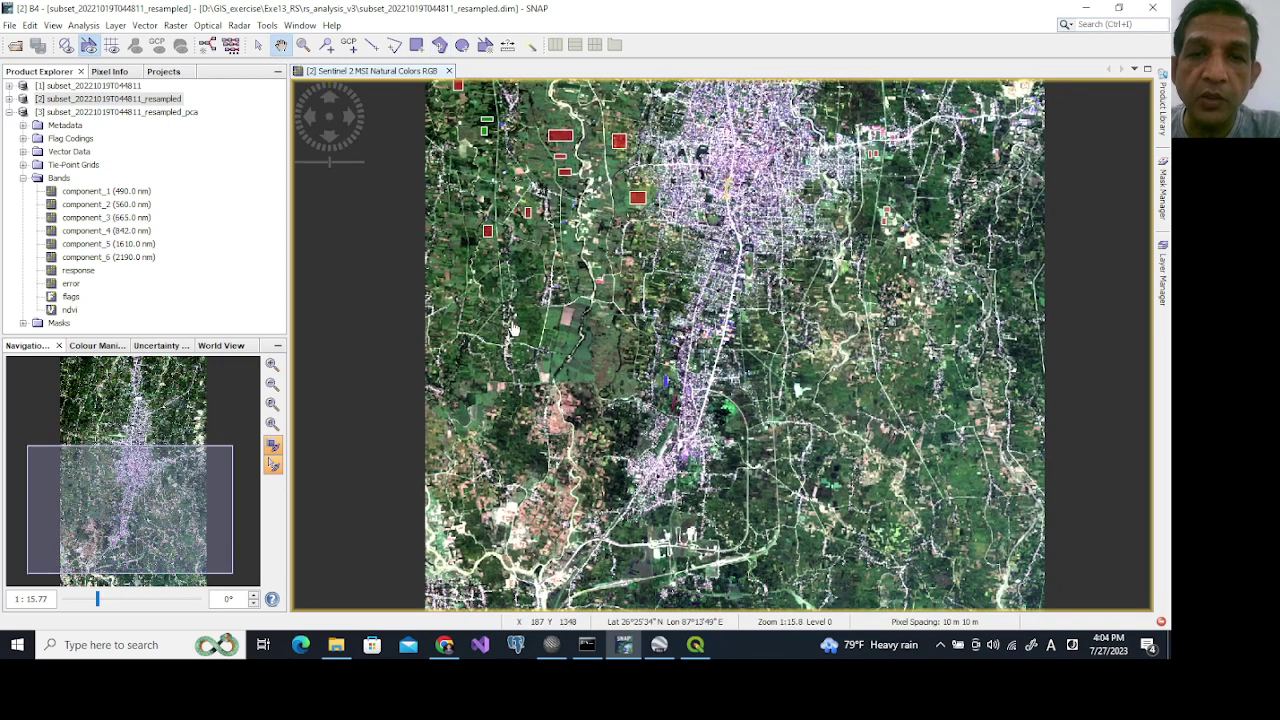
pyautogui.moveTo(518, 430); pyautogui.dragTo(528, 373)
pyautogui.scroll(1, 548, 365)
pyautogui.scroll(4, 548, 365)
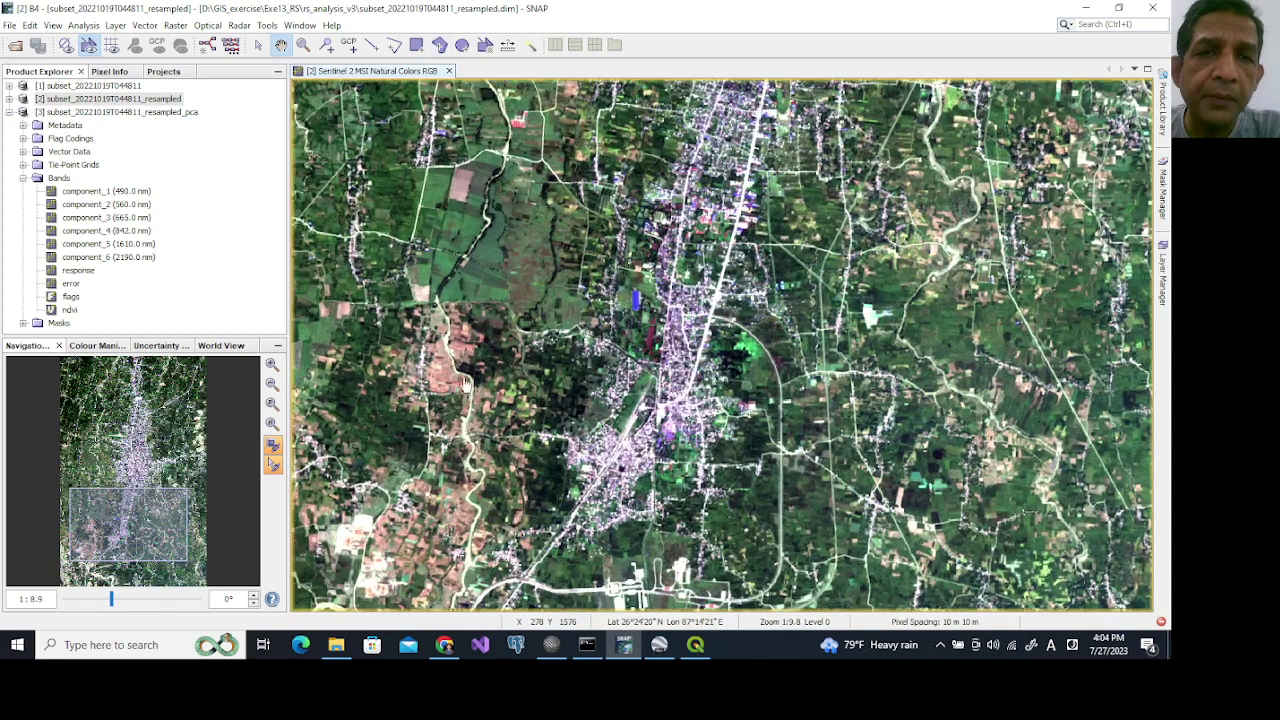
pyautogui.scroll(4, 462, 383)
pyautogui.moveTo(408, 370); pyautogui.dragTo(604, 400)
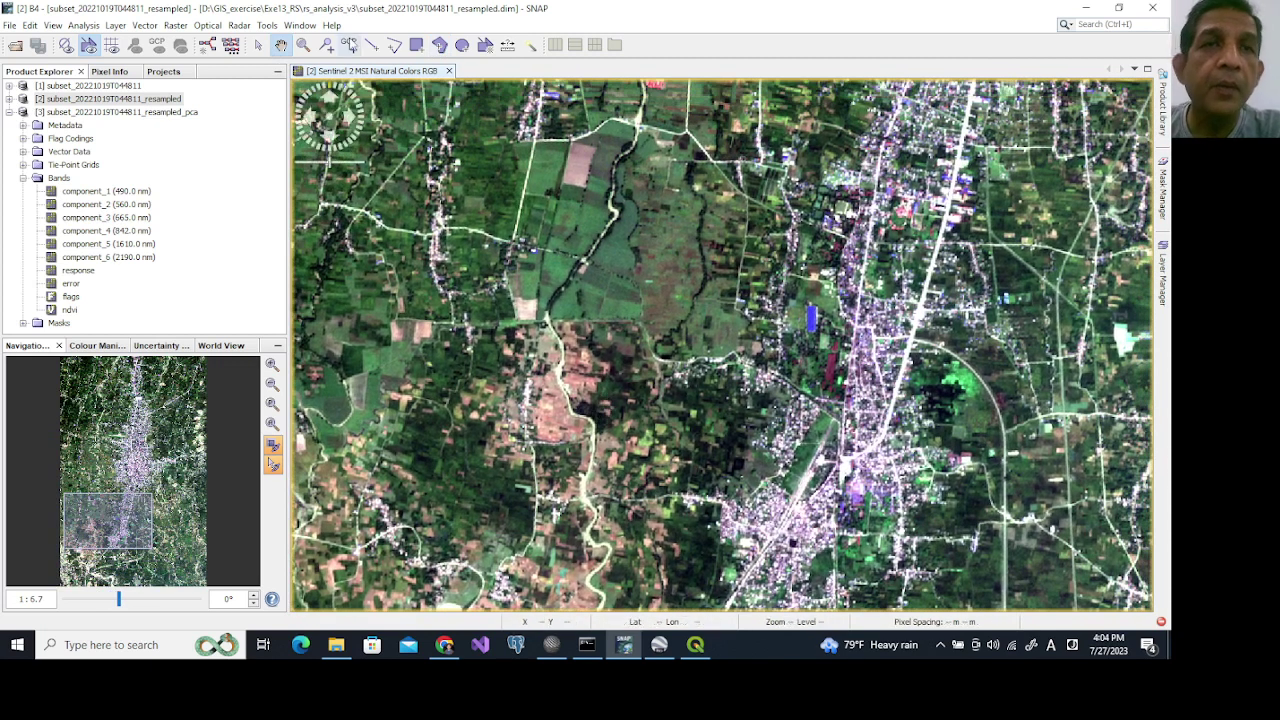
pyautogui.click(485, 45)
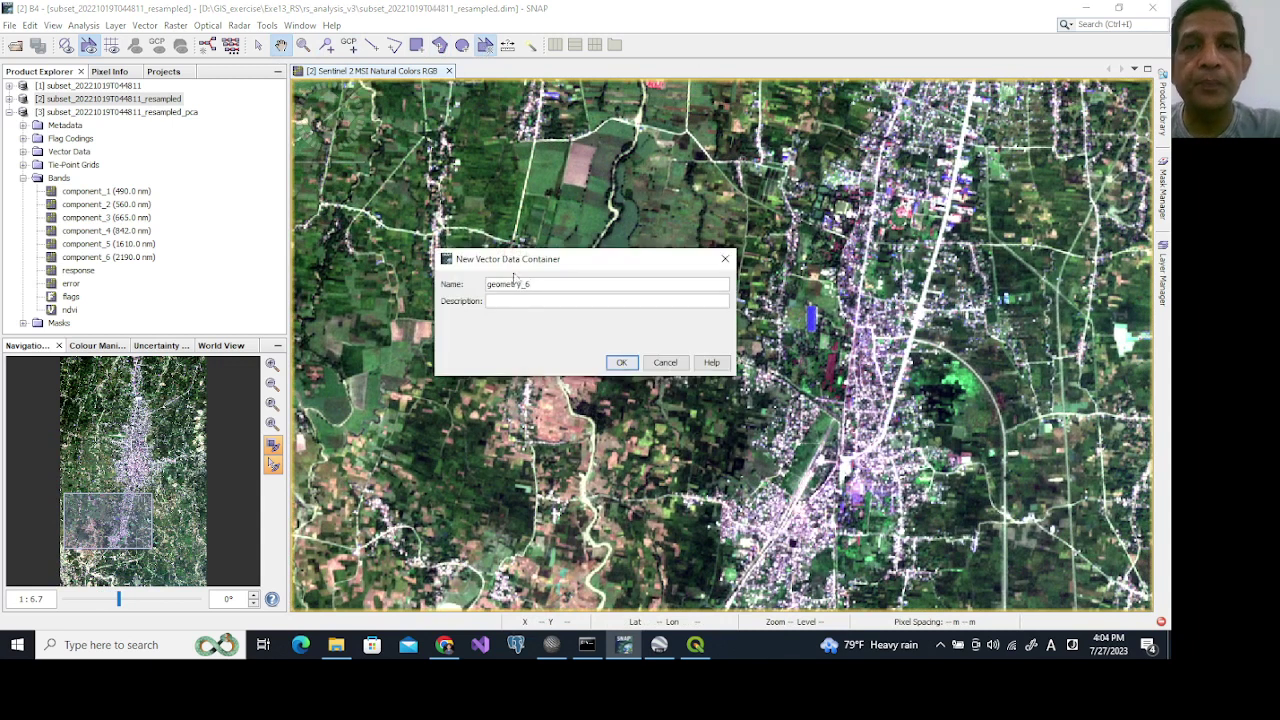
pyautogui.moveTo(541, 283); pyautogui.dragTo(463, 280)
pyautogui.write('Barren Land')
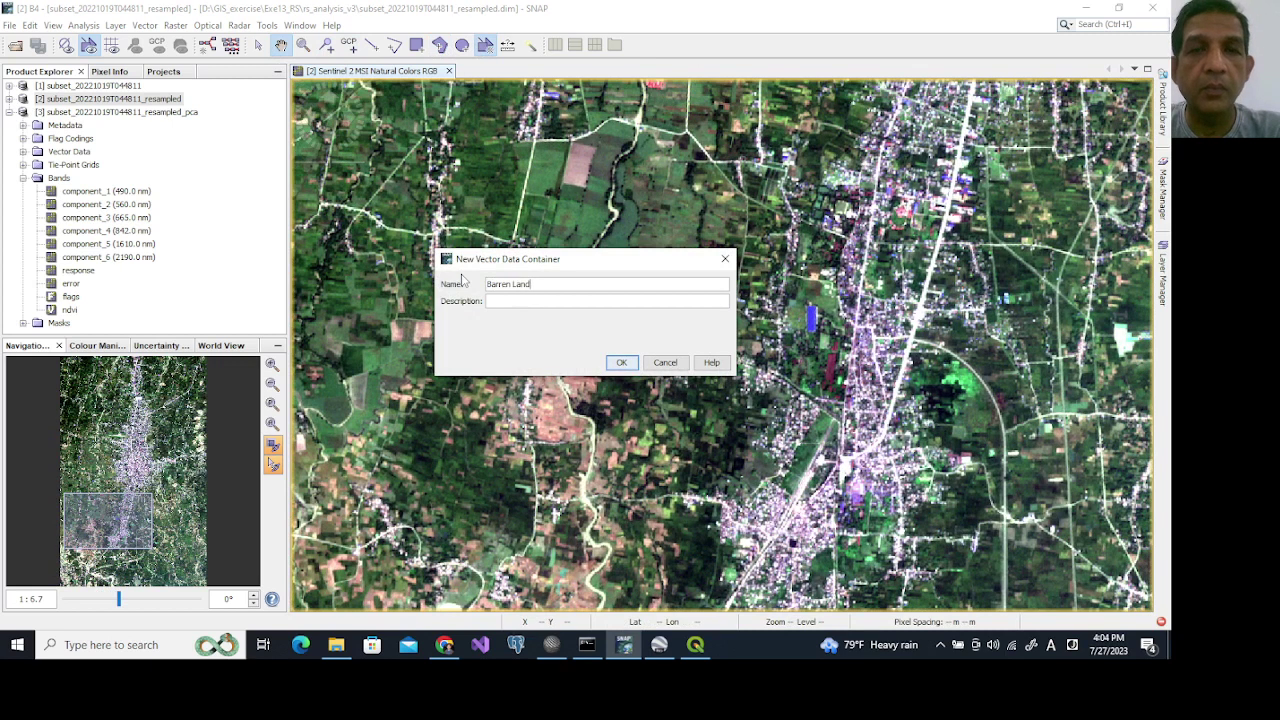
pyautogui.click(622, 363)
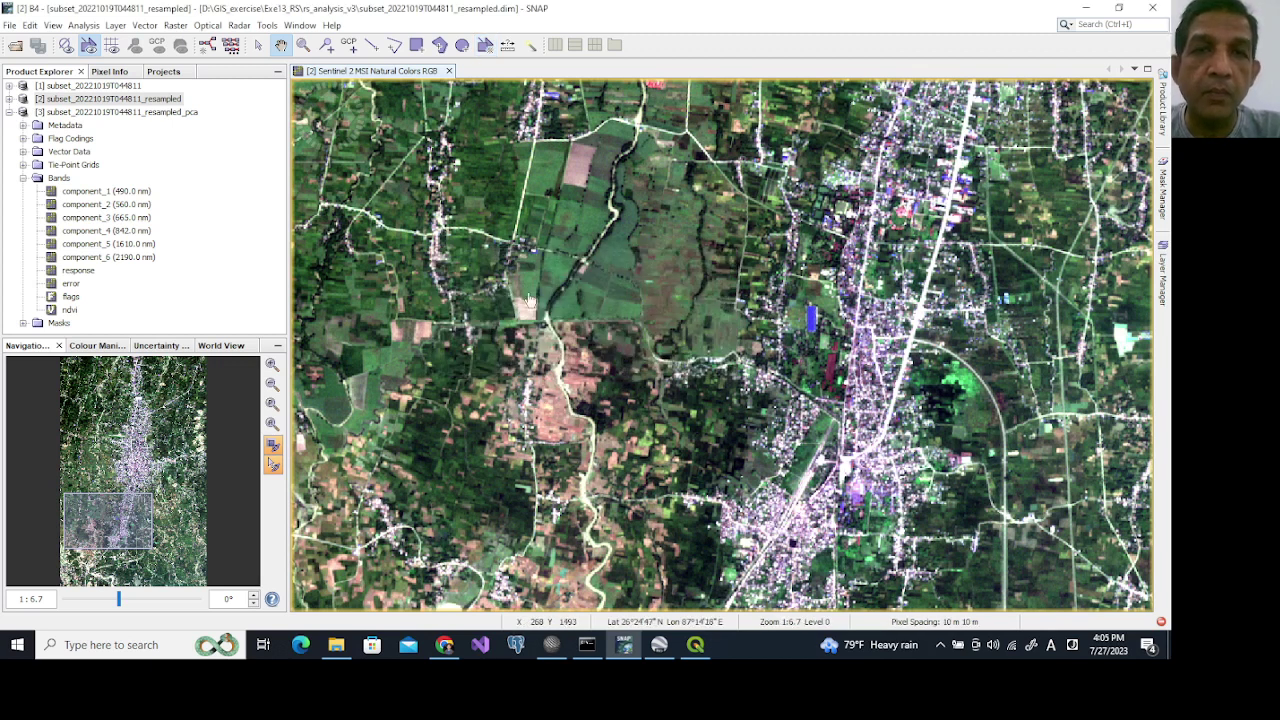
# Draw a rectangular Barren Land training area over the bare brown patch just west of the river in the southwest.
pyautogui.click(417, 45)
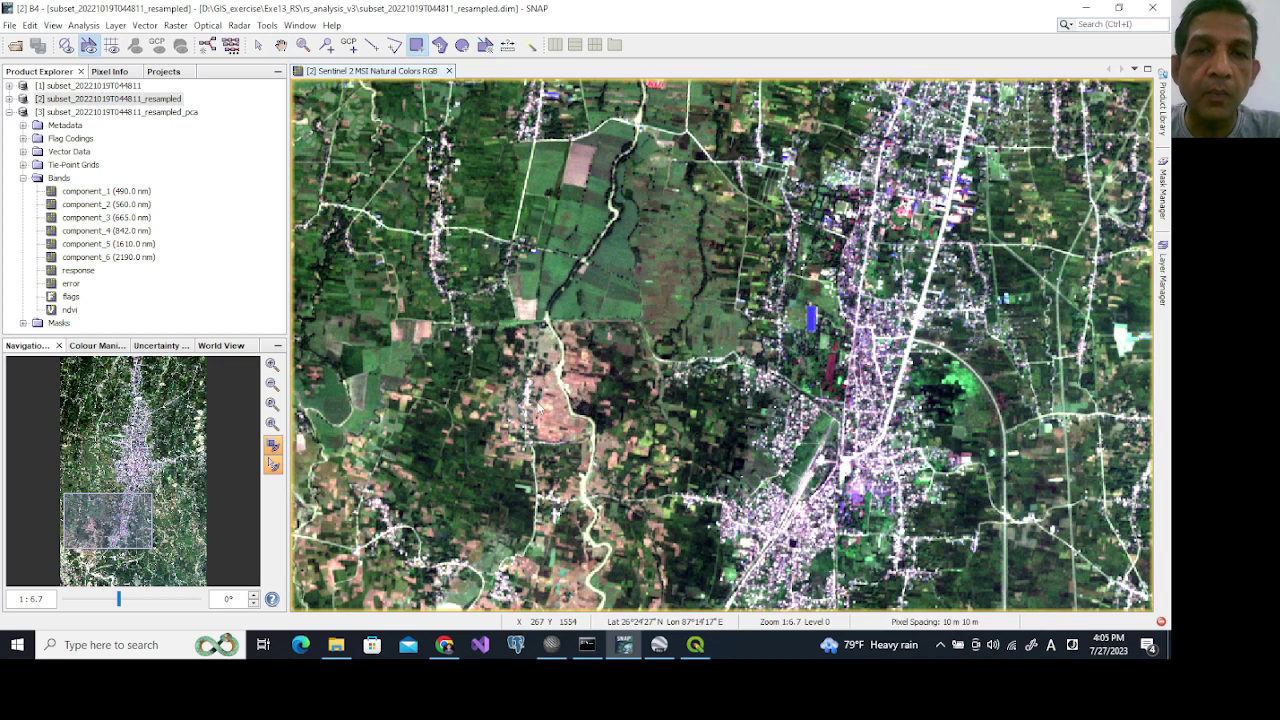
pyautogui.click(558, 410)
pyautogui.click(548, 324)
pyautogui.click(544, 380)
pyautogui.moveTo(539, 399); pyautogui.dragTo(568, 444)
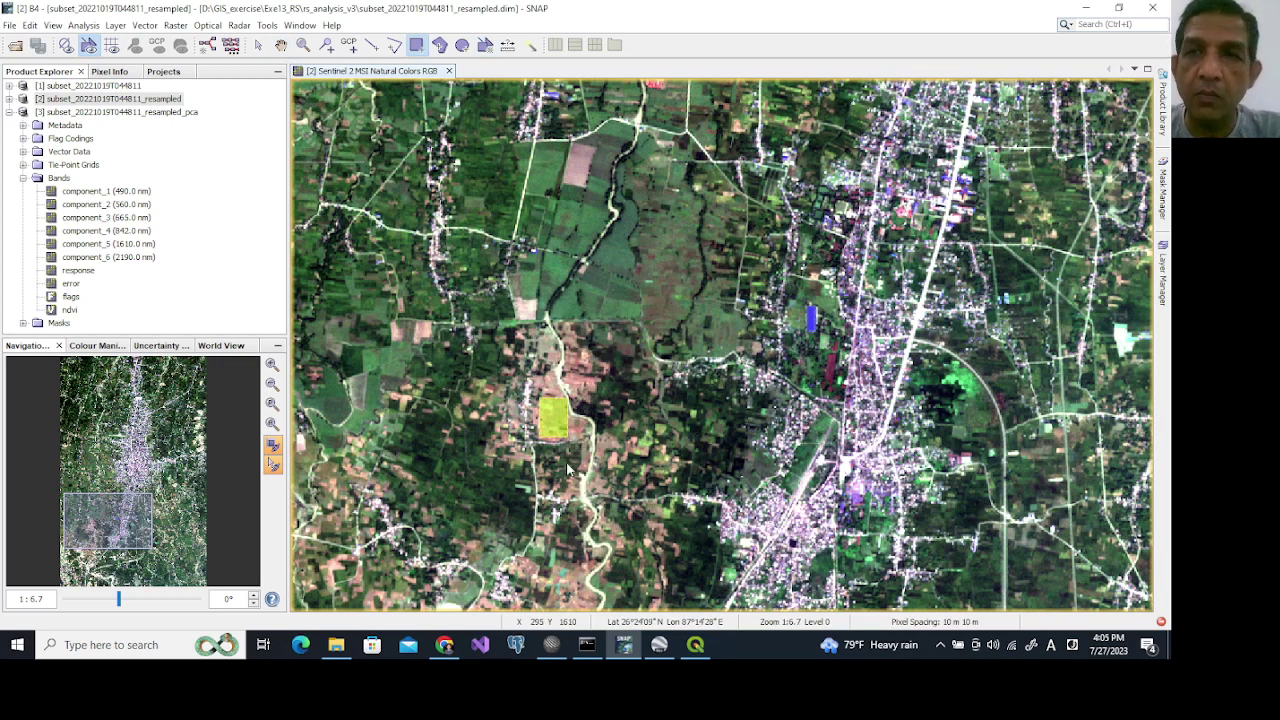
# Create a vector data container named Built up area, with the same text as its description.
pyautogui.scroll(1, 567, 468)
pyautogui.scroll(-4, 567, 467)
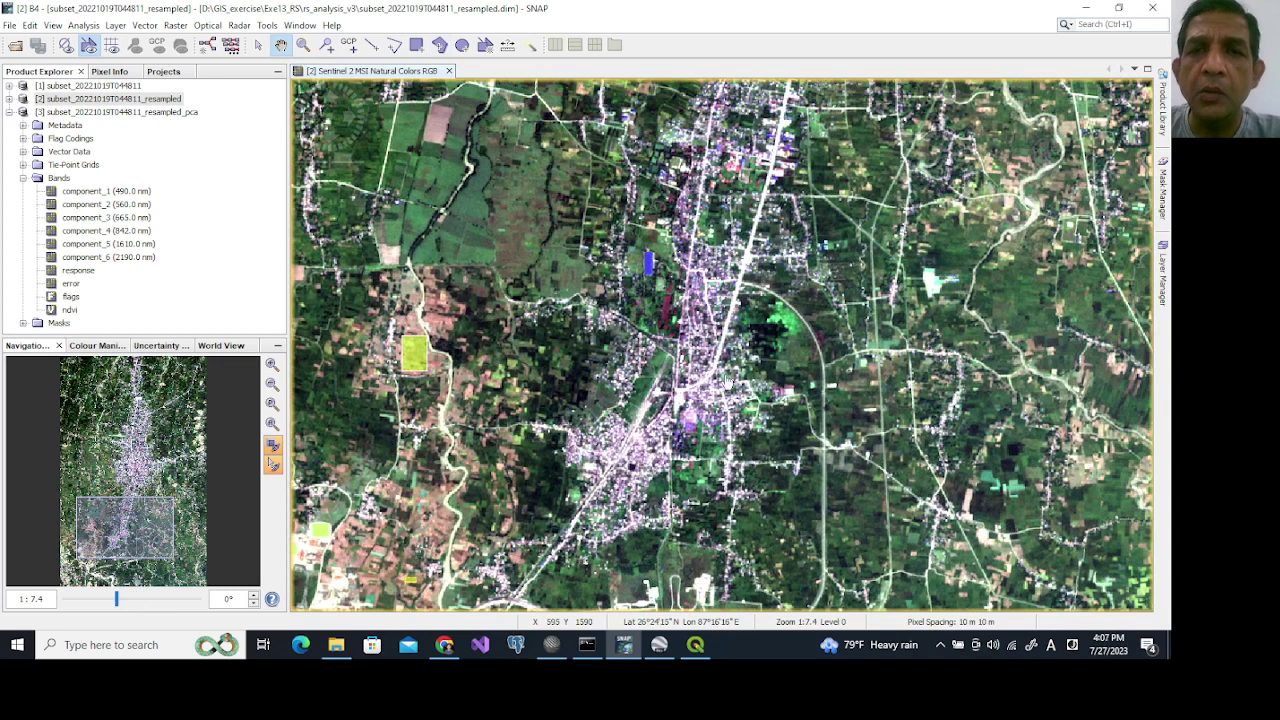
pyautogui.scroll(5, 727, 383)
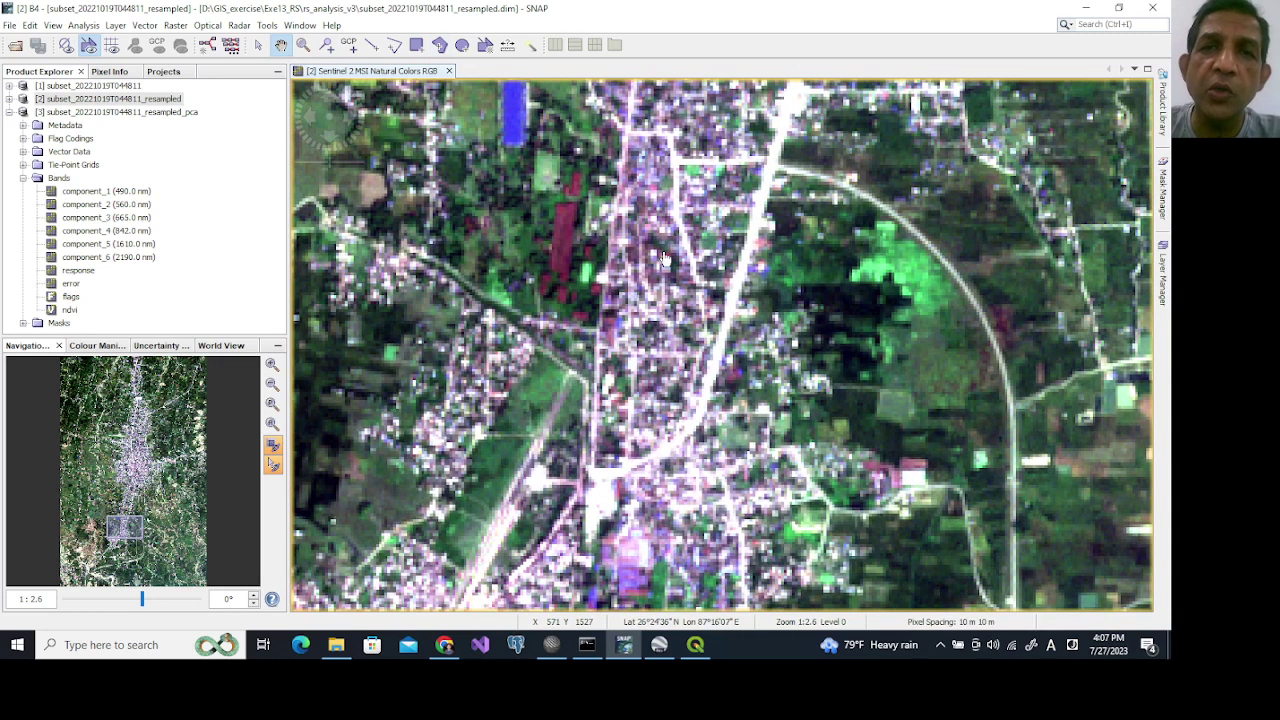
pyautogui.scroll(2, 663, 258)
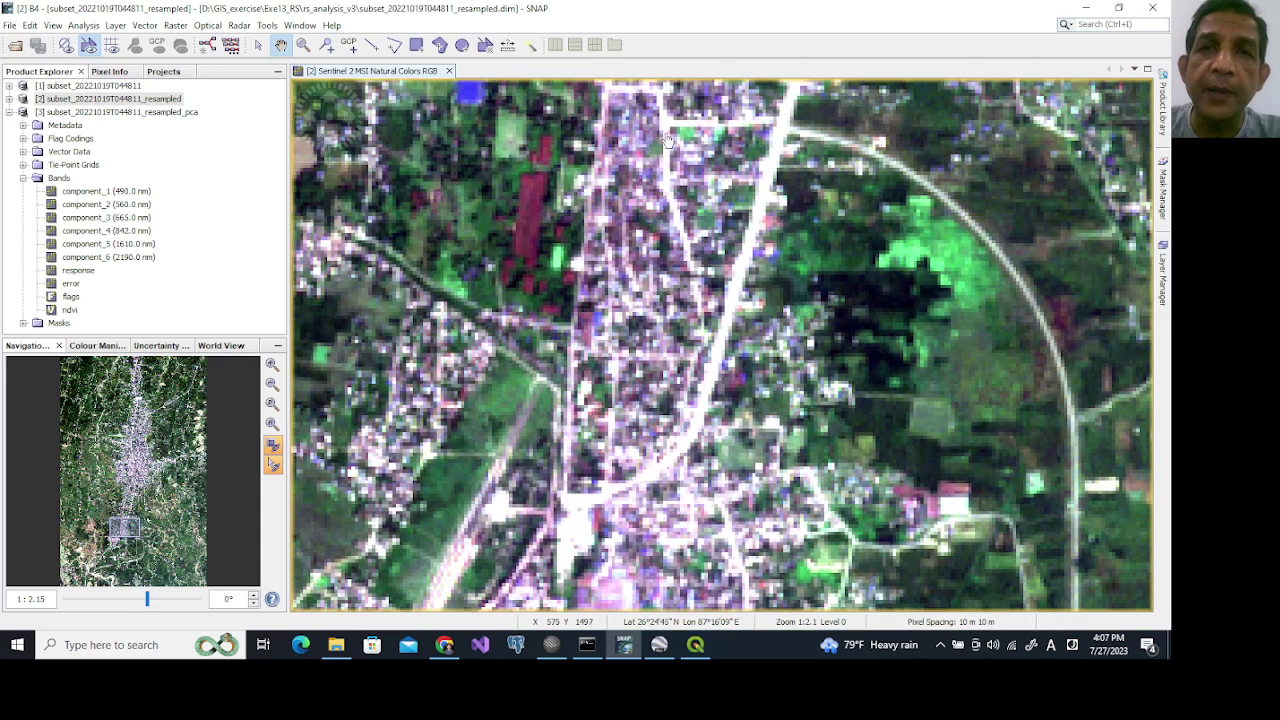
pyautogui.moveTo(669, 133); pyautogui.dragTo(676, 259)
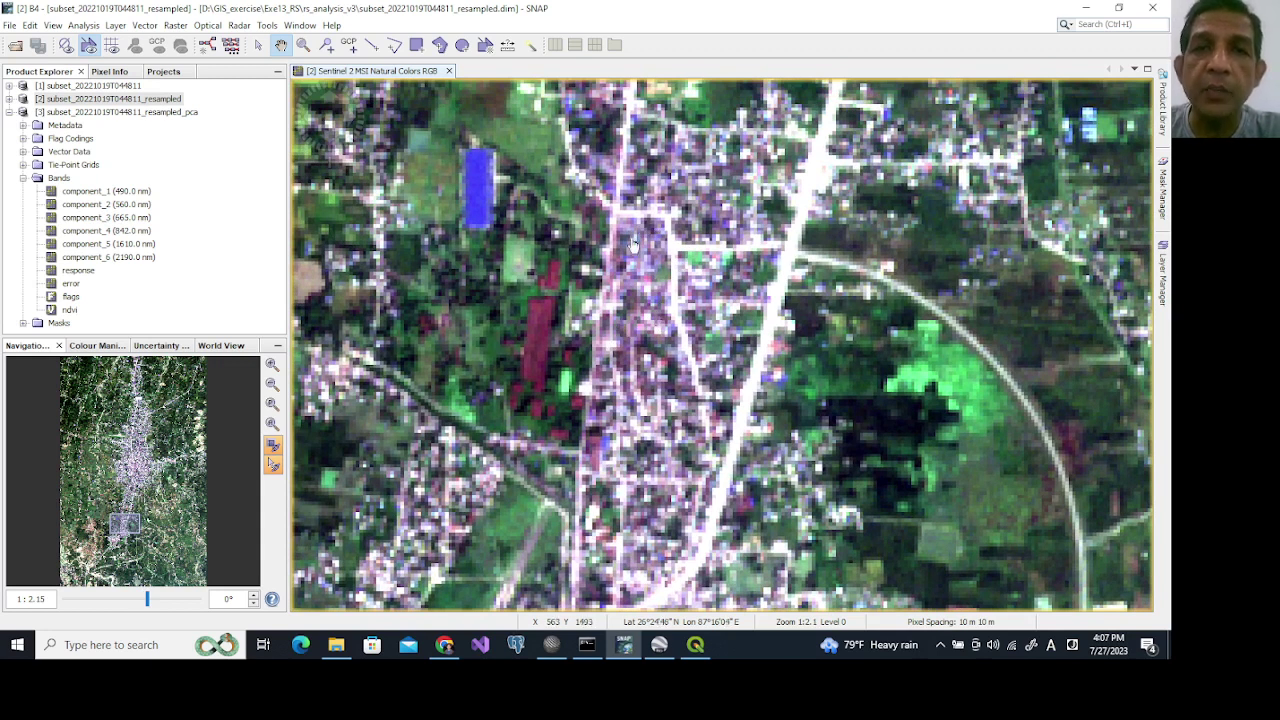
pyautogui.click(484, 45)
pyautogui.moveTo(539, 288); pyautogui.dragTo(494, 283)
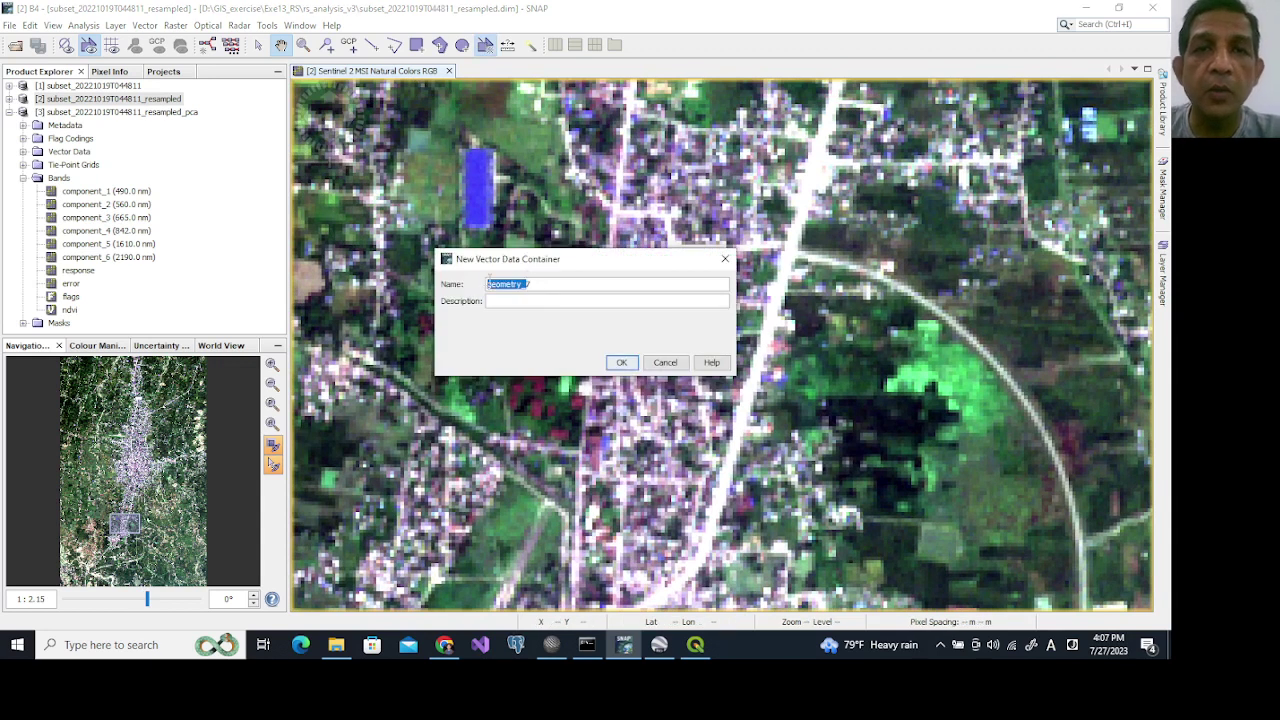
pyautogui.click(552, 282)
pyautogui.doubleClick(552, 282)
pyautogui.write('Built up area')
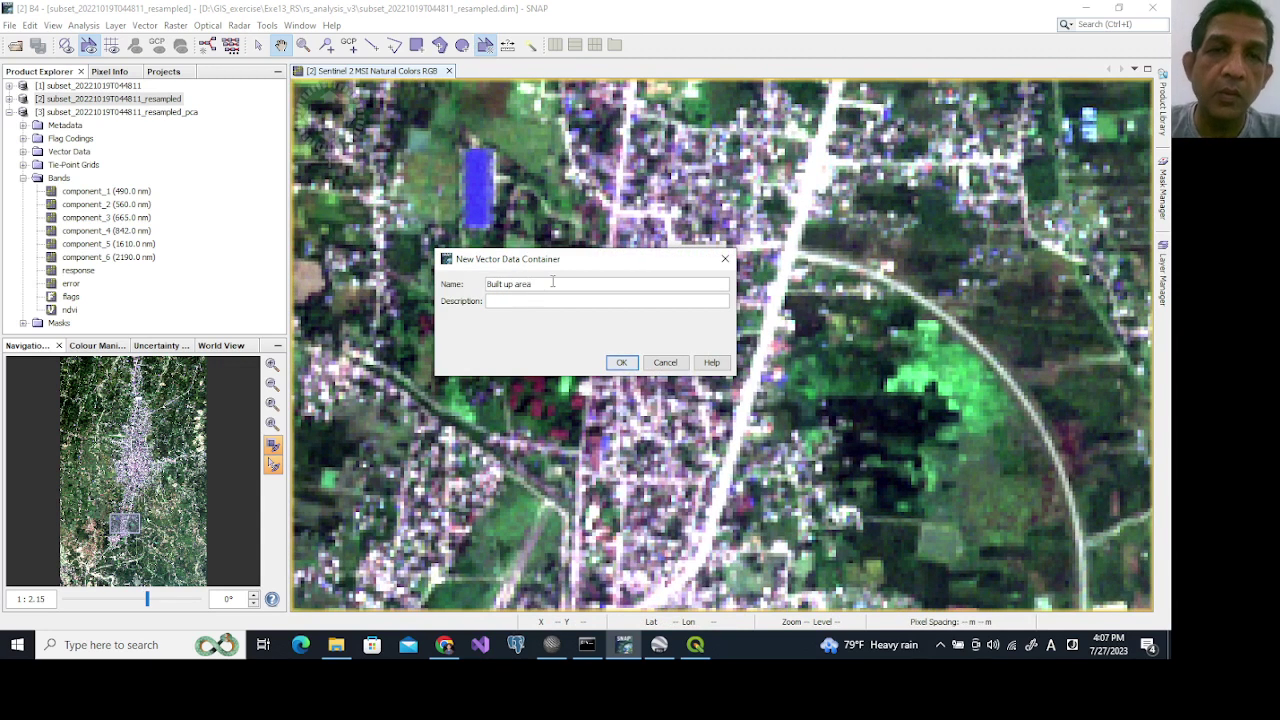
pyautogui.tripleClick(489, 288)
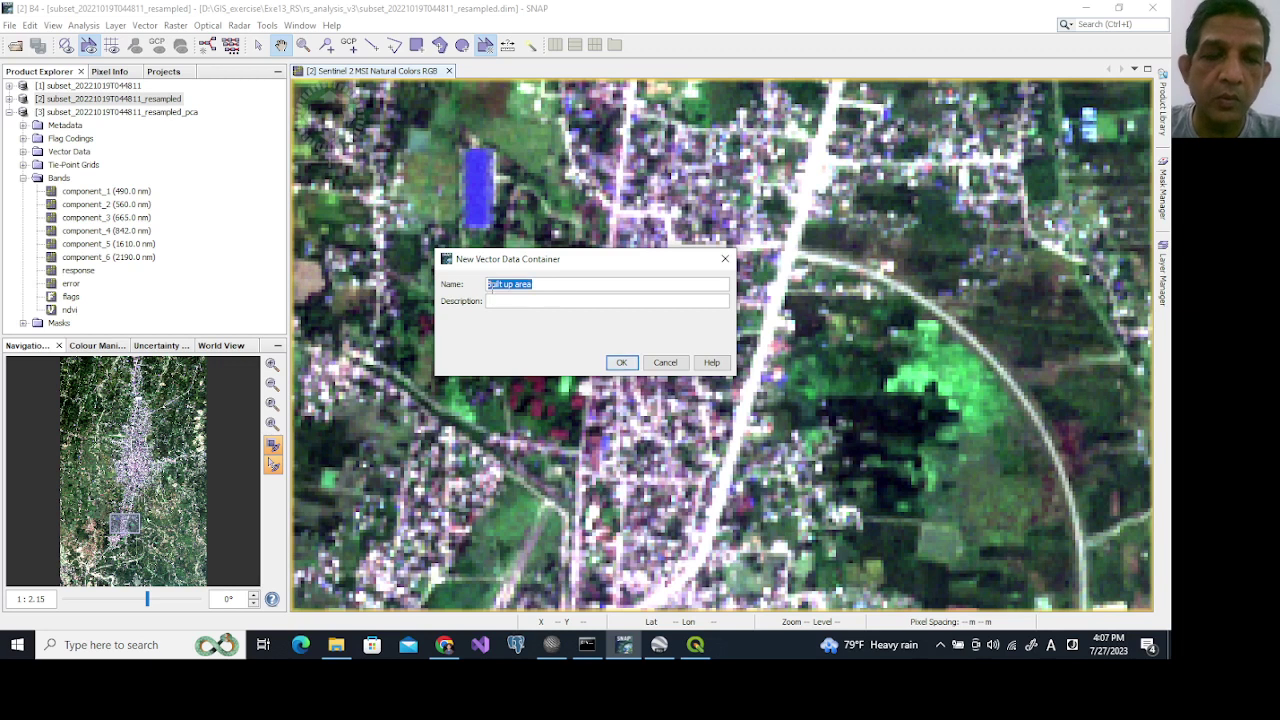
pyautogui.hotkey('ctrl', 'c')
pyautogui.click(501, 302)
pyautogui.hotkey('ctrl', 'v')
pyautogui.click(621, 363)
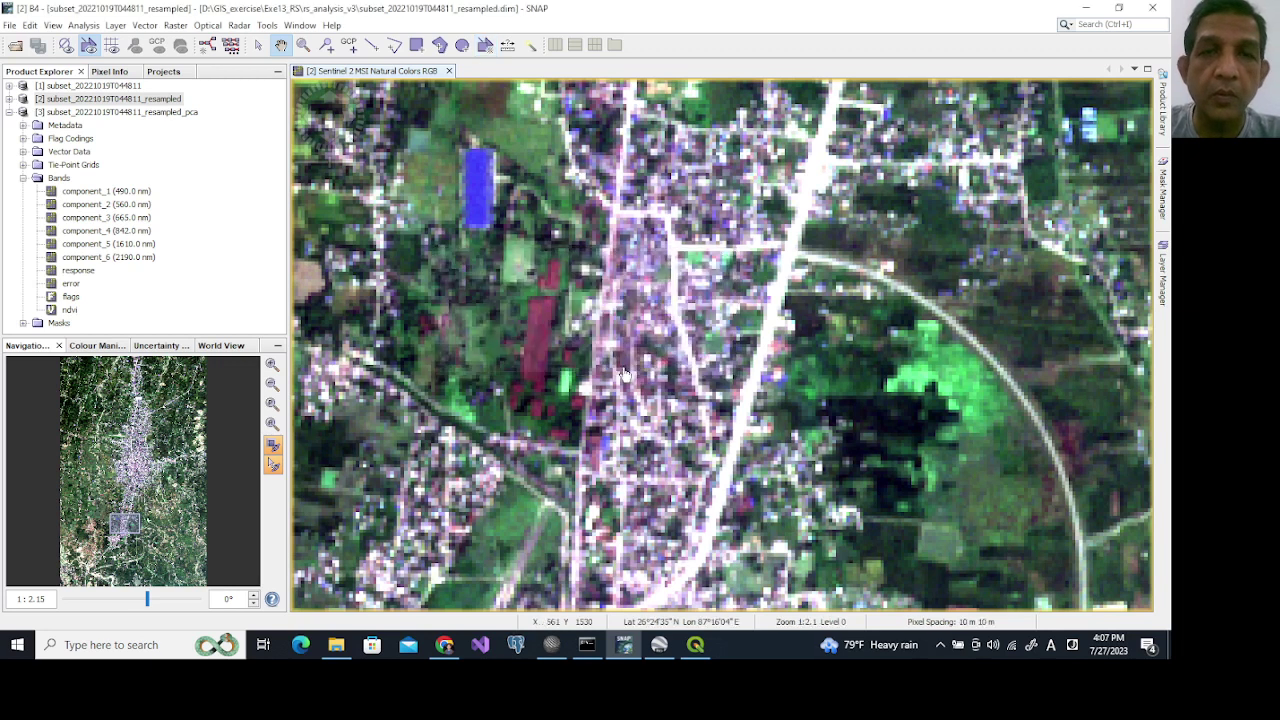
# Draw a rectangular Built up area training area over the dense housing between the two roads in the city centre.
pyautogui.click(416, 45)
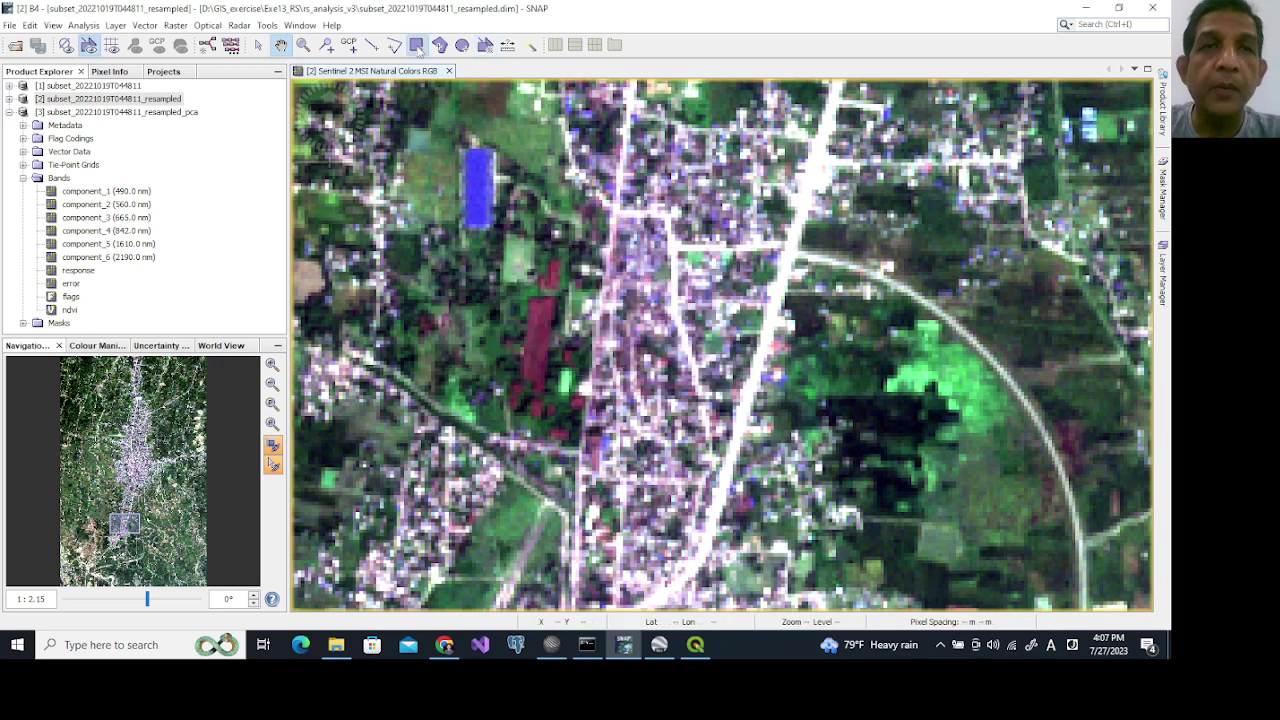
pyautogui.click(620, 235)
pyautogui.click(548, 338)
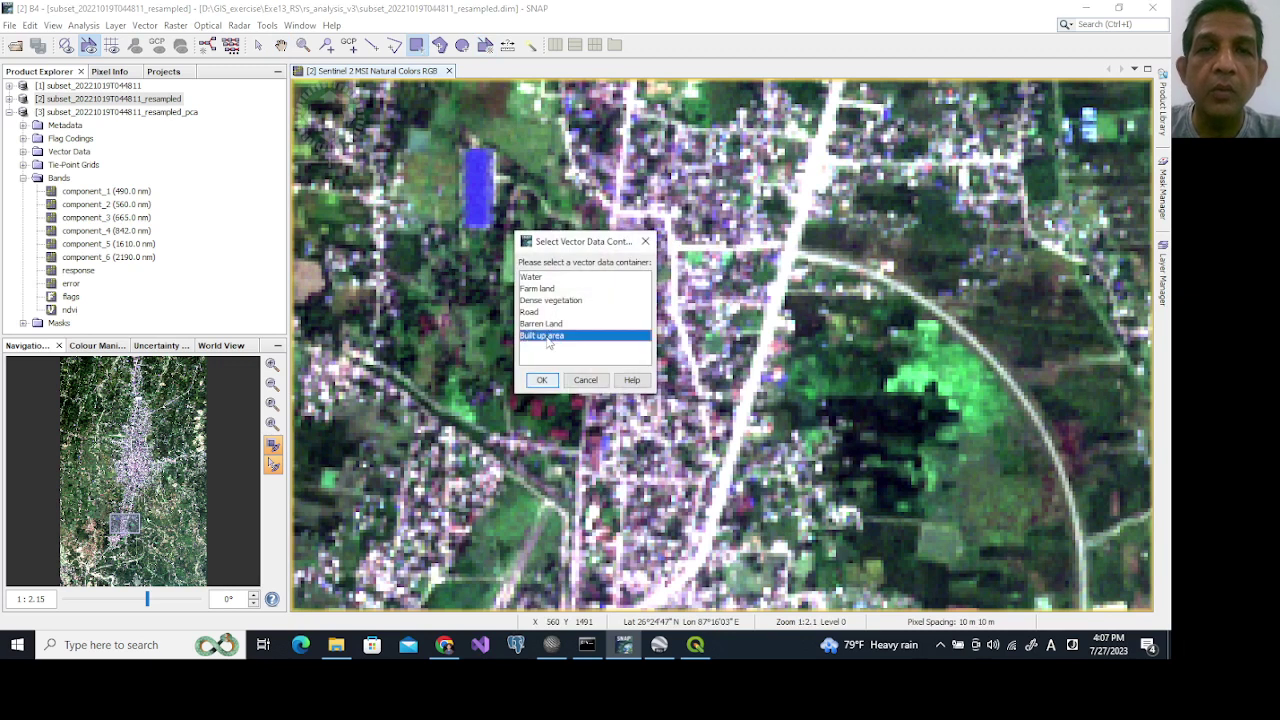
pyautogui.click(541, 381)
pyautogui.moveTo(620, 235); pyautogui.dragTo(663, 313)
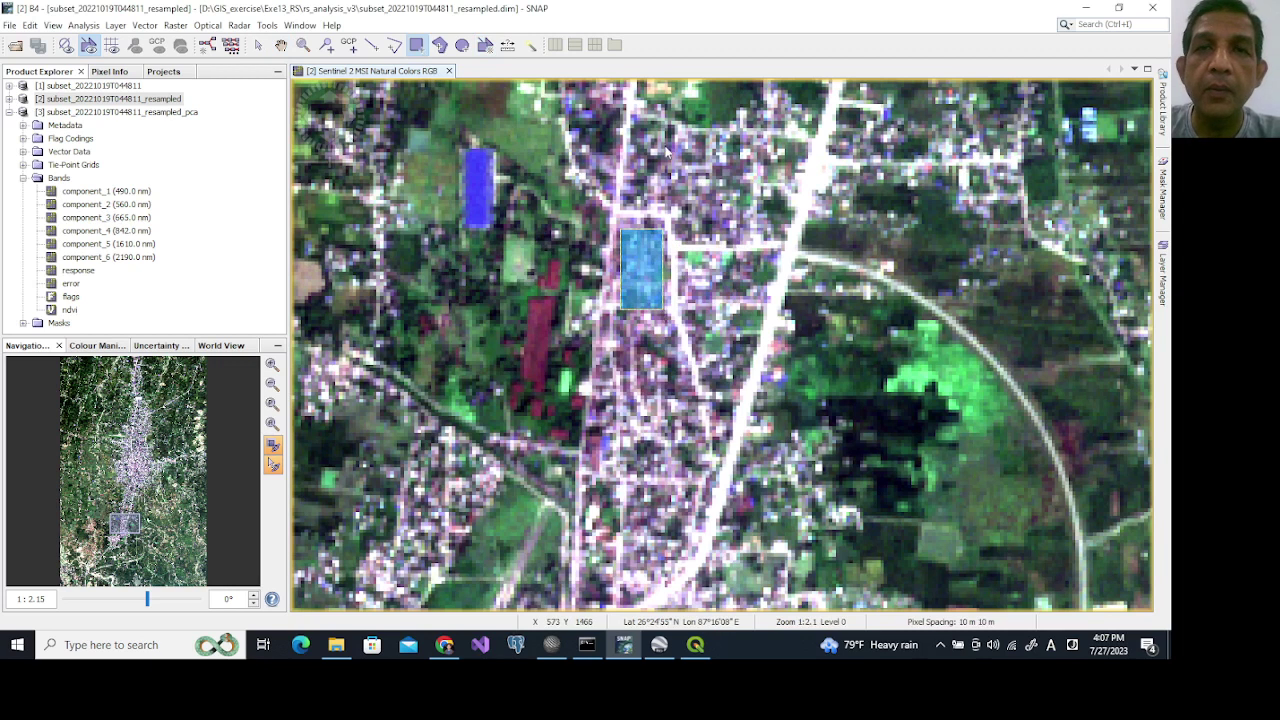
# Add two more Built up area rectangles in the city centre, one just northeast and one just south of the first.
pyautogui.click(550, 336)
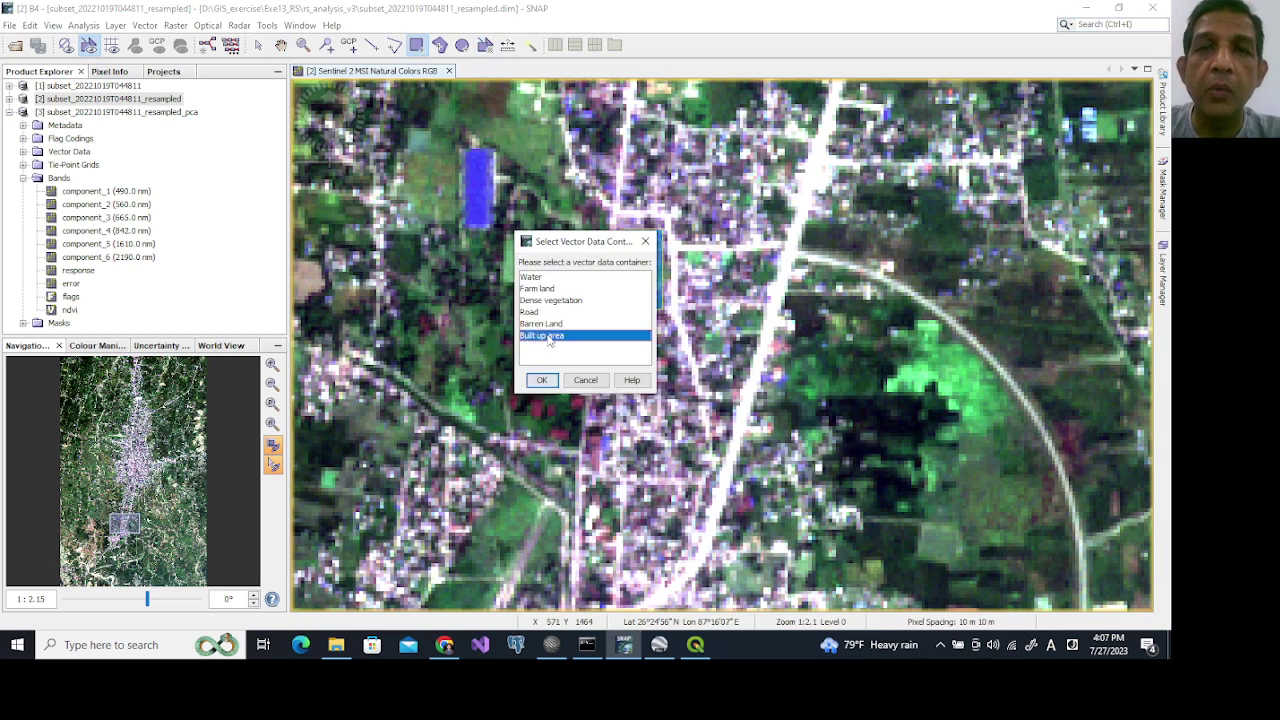
pyautogui.click(541, 381)
pyautogui.moveTo(651, 141); pyautogui.dragTo(743, 236)
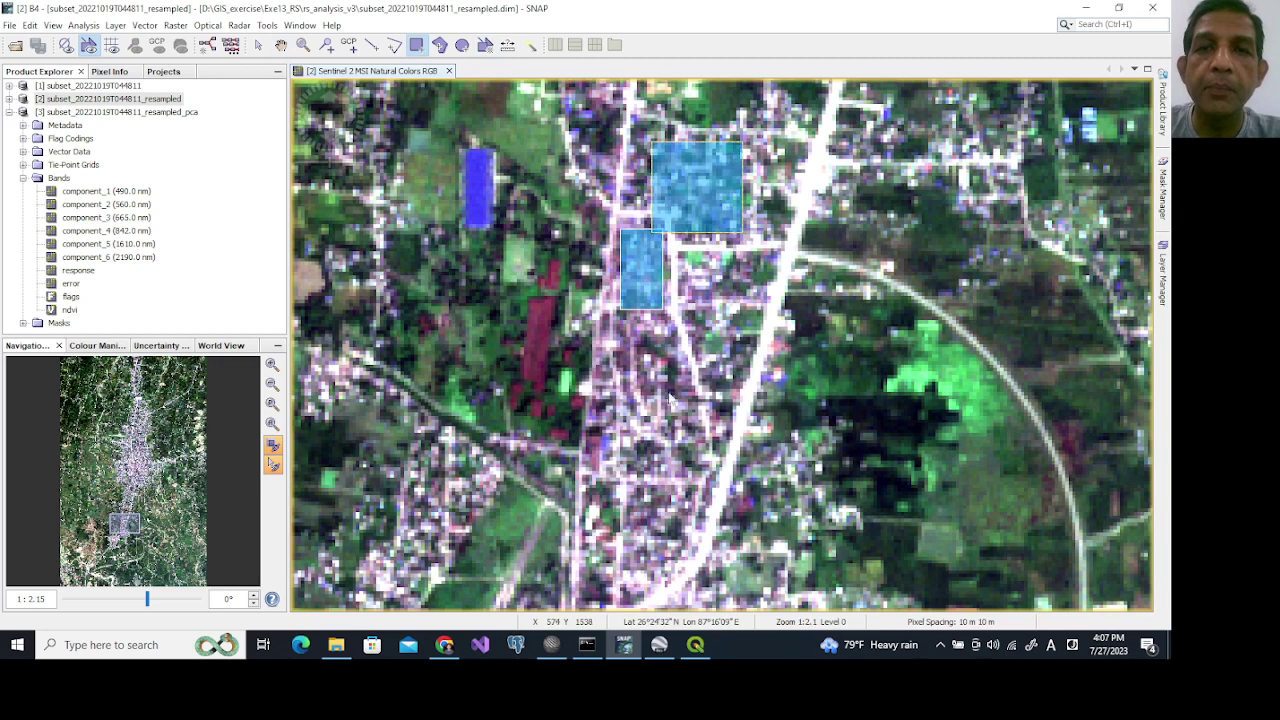
pyautogui.moveTo(625, 351); pyautogui.dragTo(682, 427)
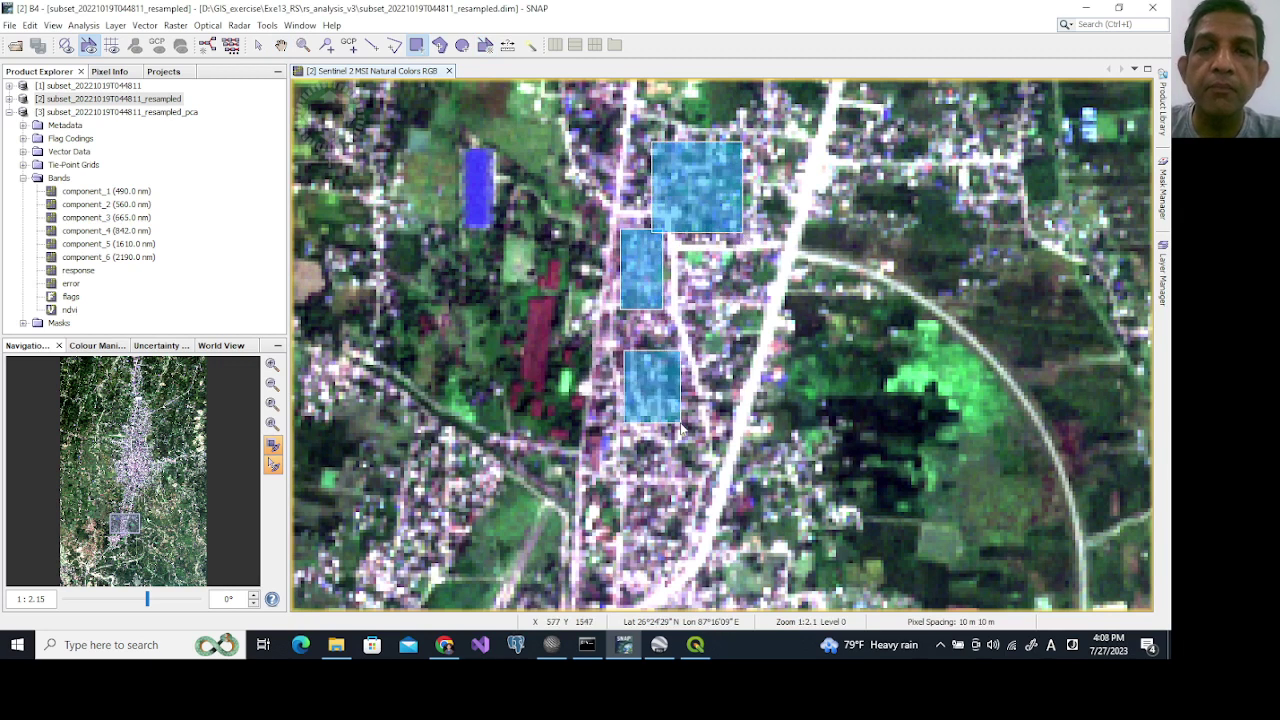
# Draw another Built up area rectangle over the dense southern settlement, just east of the small dark square.
pyautogui.scroll(-5, 703, 410)
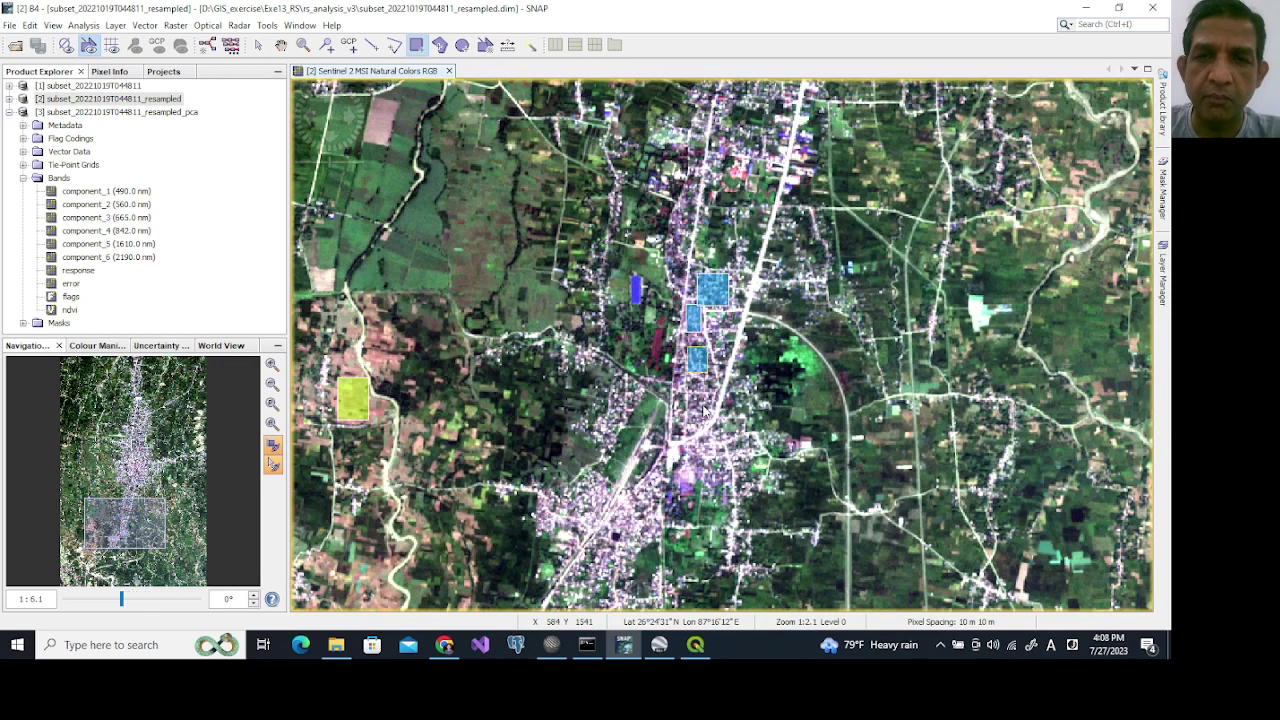
pyautogui.scroll(-1, 703, 410)
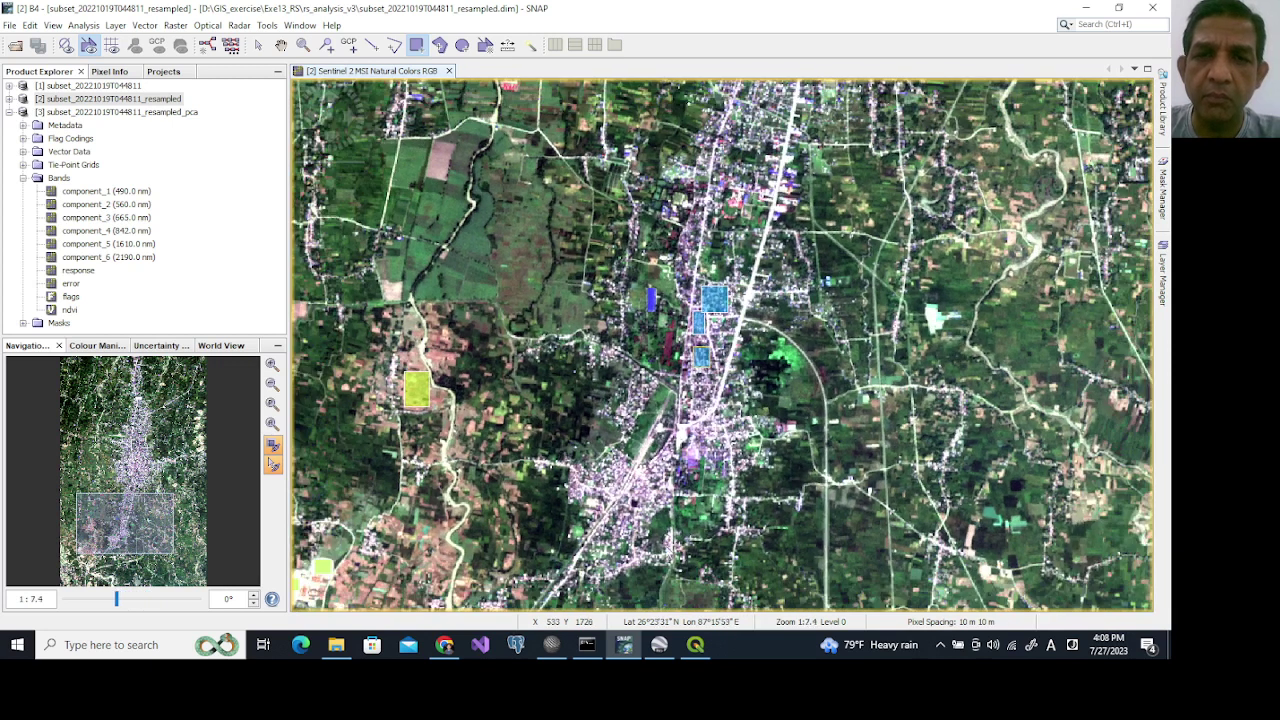
pyautogui.scroll(-2, 720, 341)
pyautogui.scroll(4, 720, 341)
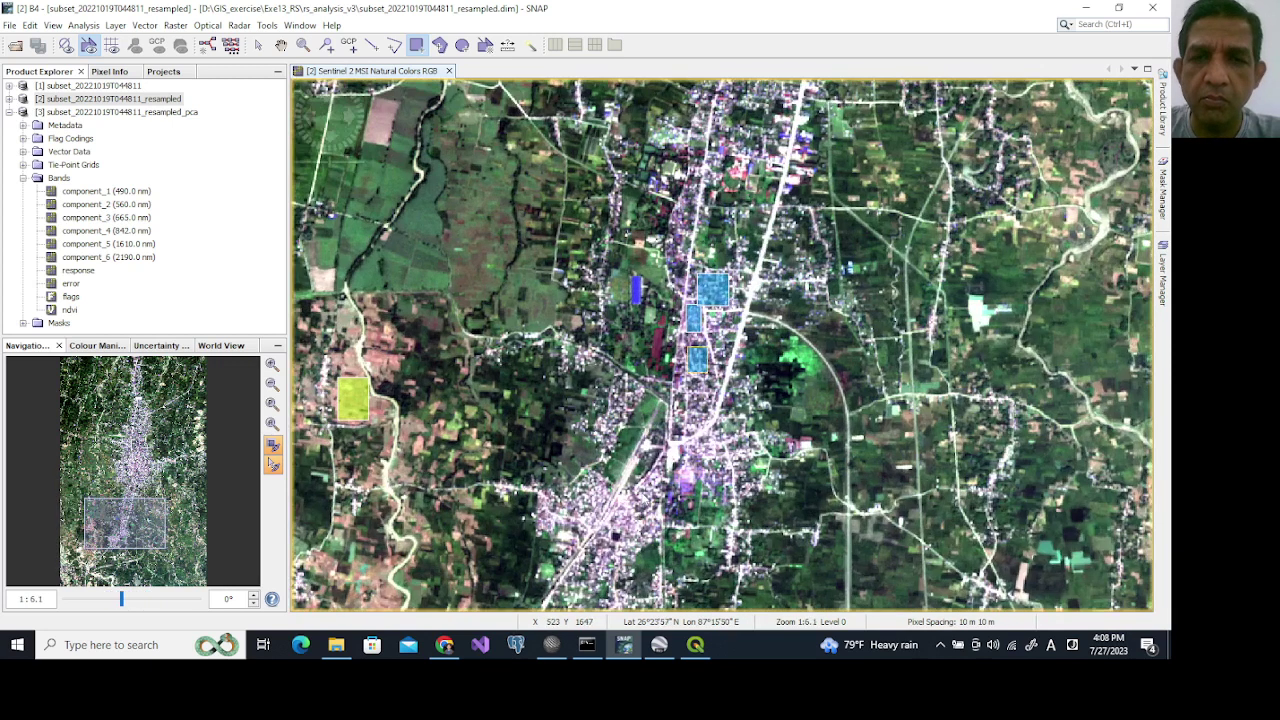
pyautogui.click(281, 45)
pyautogui.moveTo(663, 422); pyautogui.dragTo(698, 237)
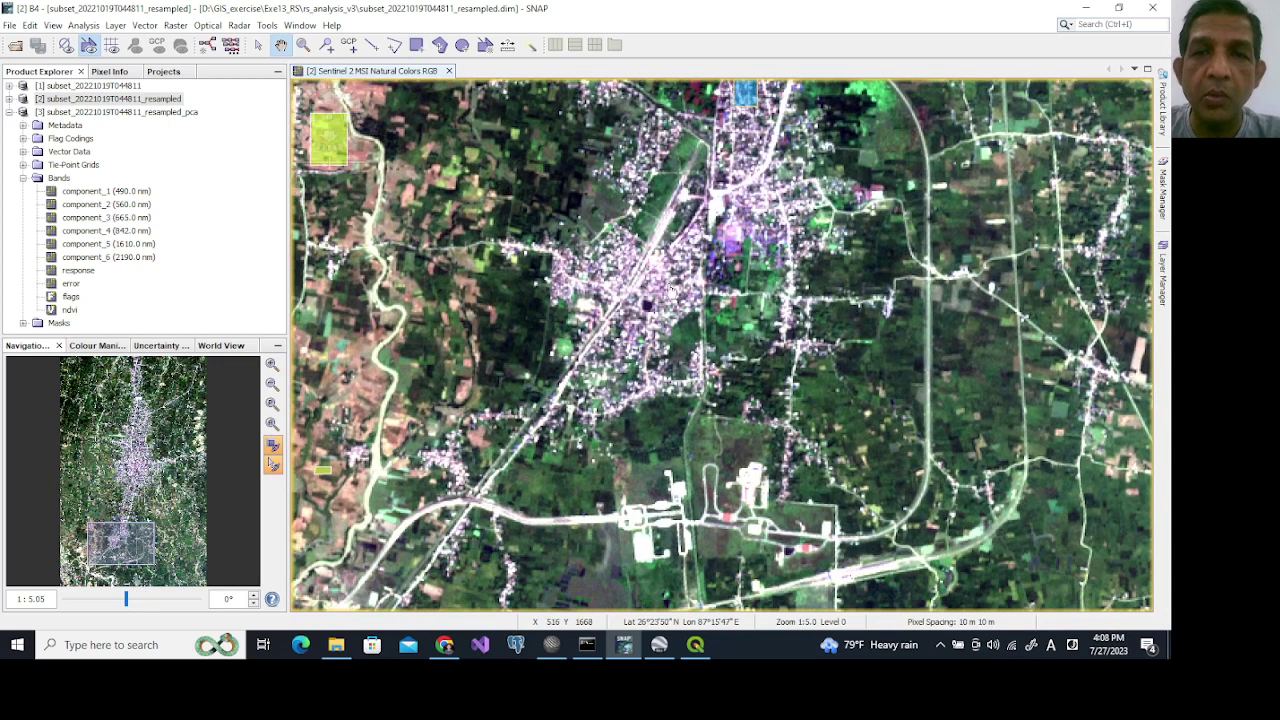
pyautogui.scroll(3, 670, 290)
pyautogui.scroll(1, 670, 290)
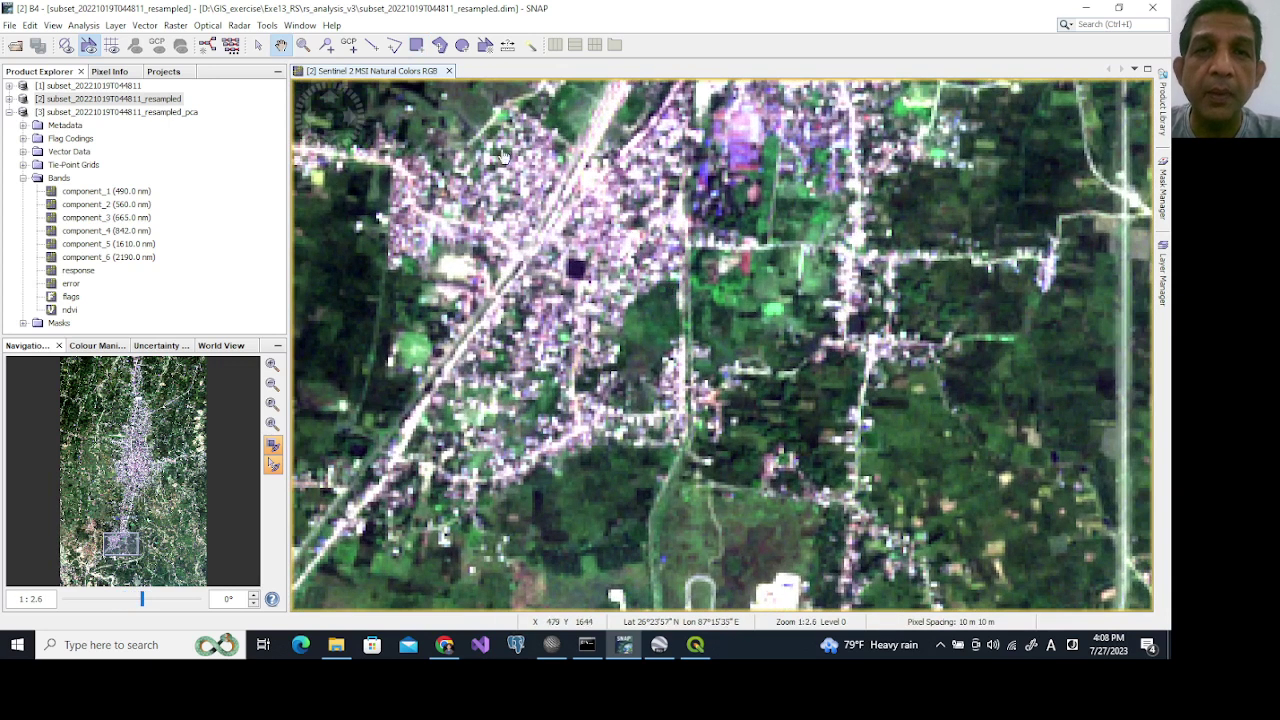
pyautogui.click(417, 45)
pyautogui.moveTo(583, 218); pyautogui.dragTo(648, 291)
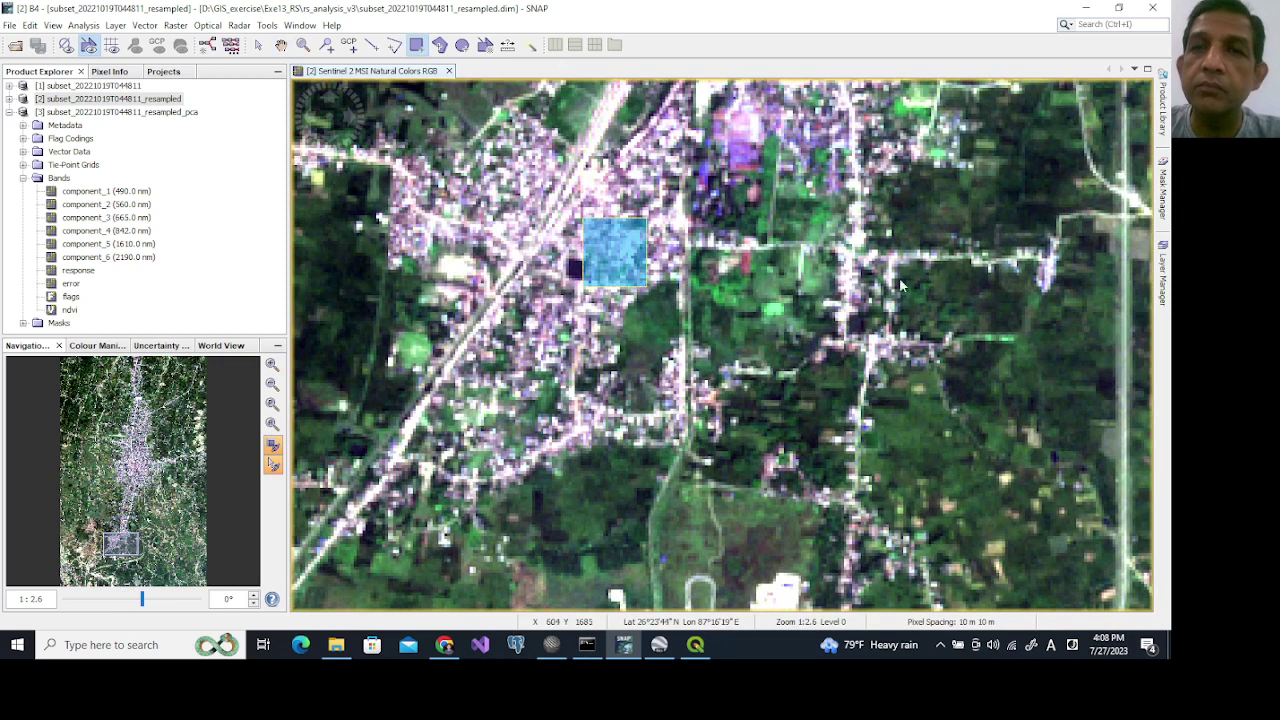
# Create a vector data container named River sand, with River sand also as its description.
pyautogui.scroll(-13, 946, 289)
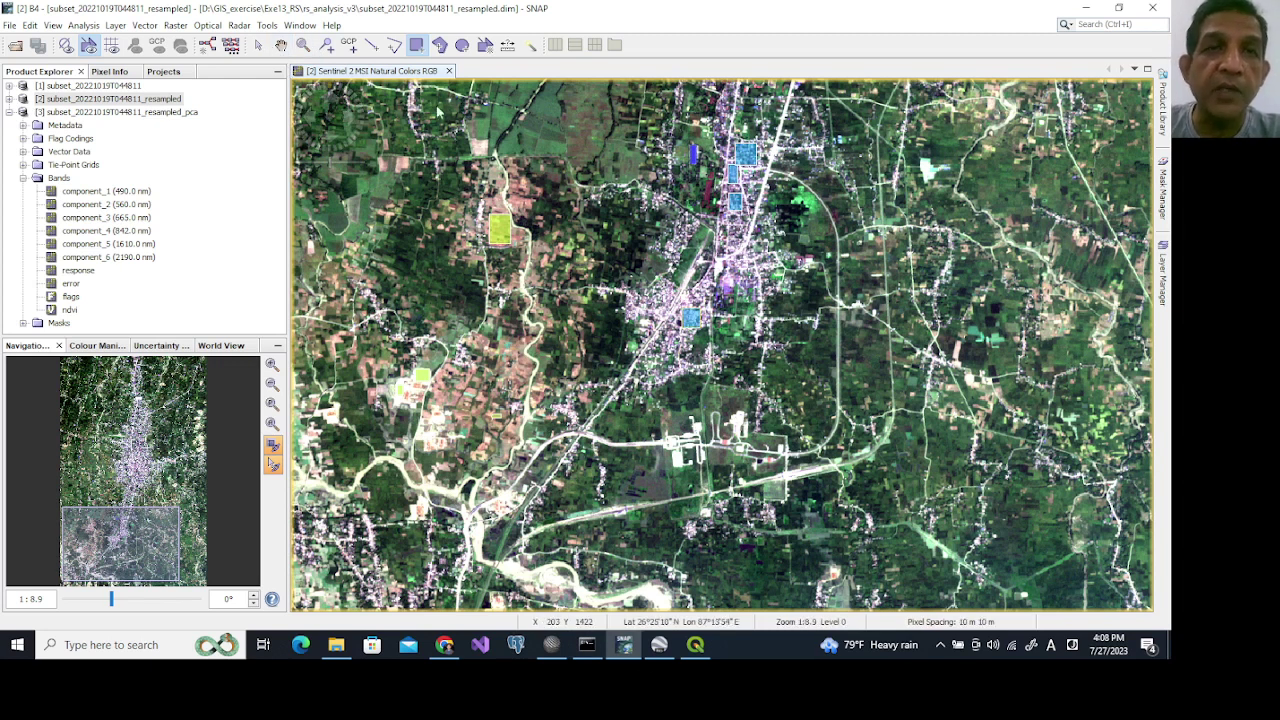
pyautogui.click(488, 46)
pyautogui.moveTo(535, 286); pyautogui.dragTo(487, 282)
pyautogui.write('River sa')
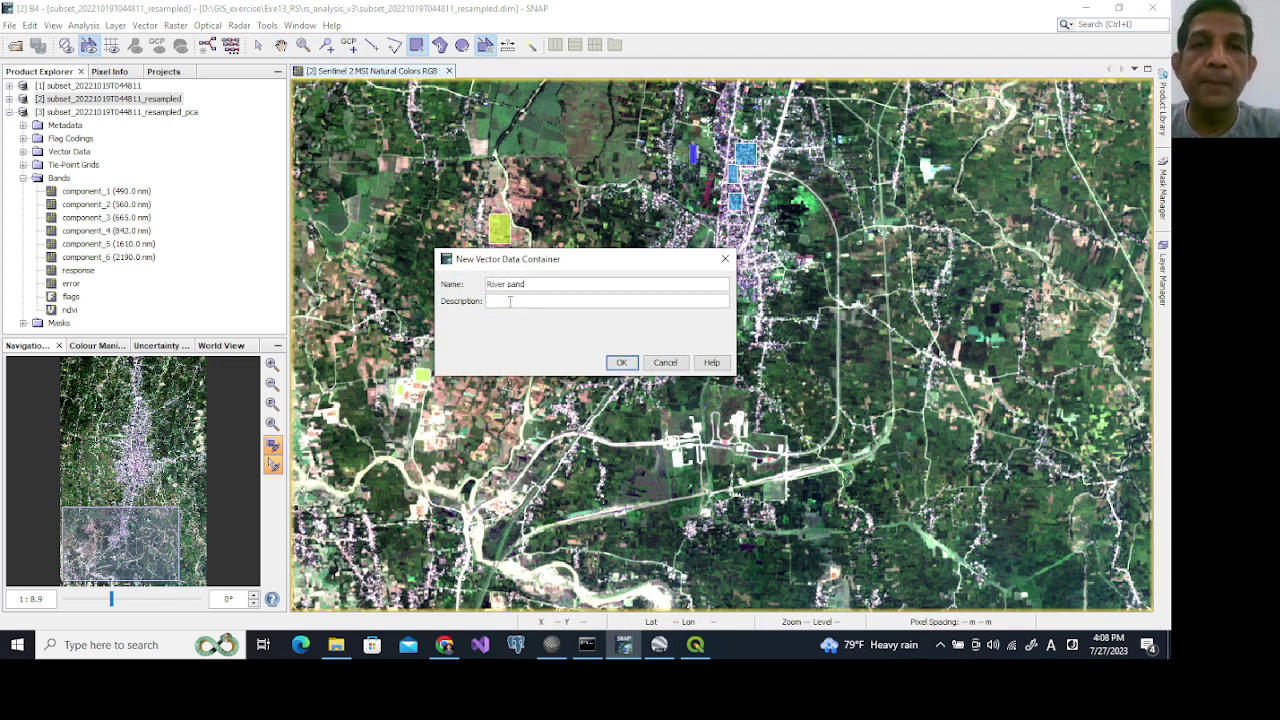
pyautogui.write('nd')
pyautogui.moveTo(527, 285); pyautogui.dragTo(487, 285)
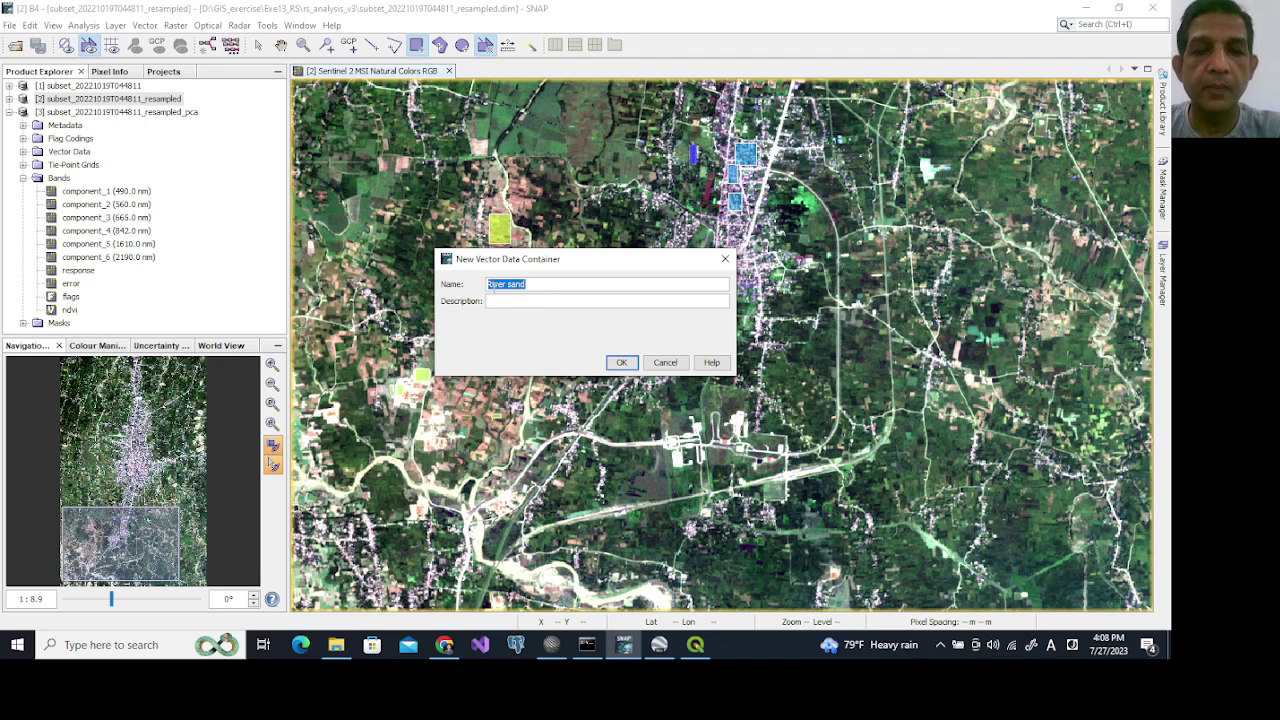
pyautogui.hotkey('ctrl', 'c')
pyautogui.click(501, 302)
pyautogui.hotkey('ctrl', 'v')
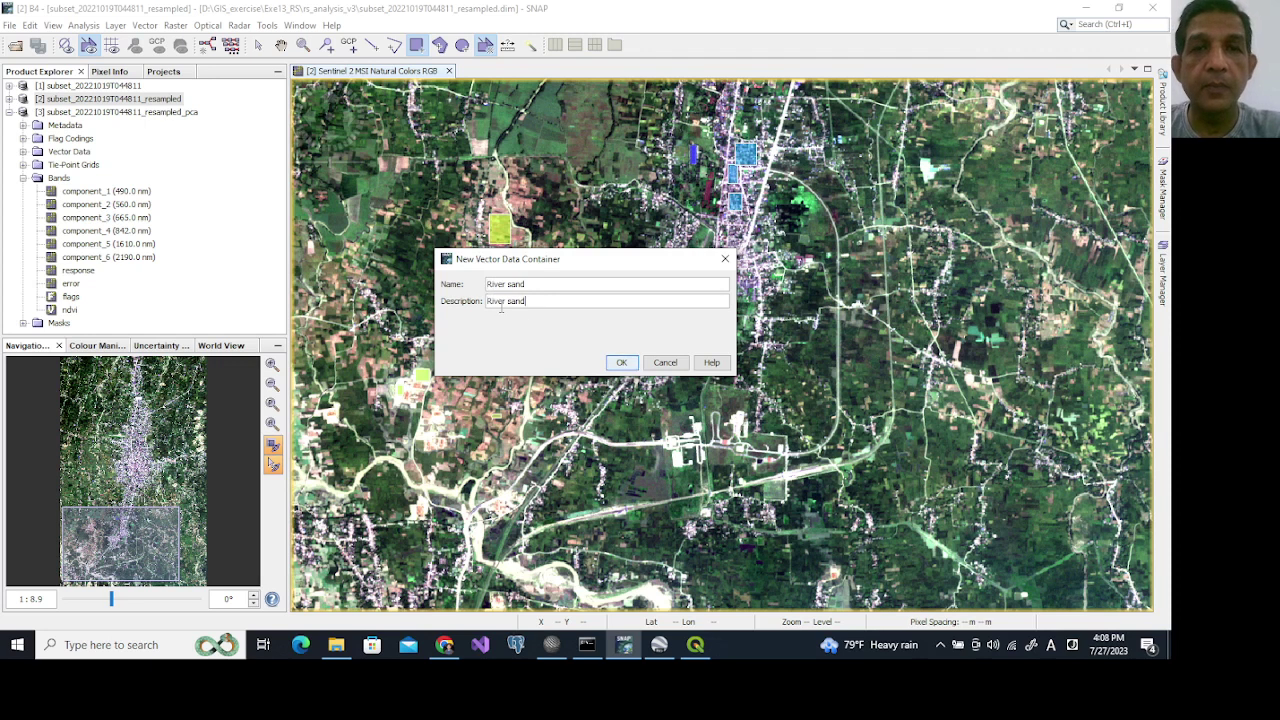
pyautogui.click(634, 365)
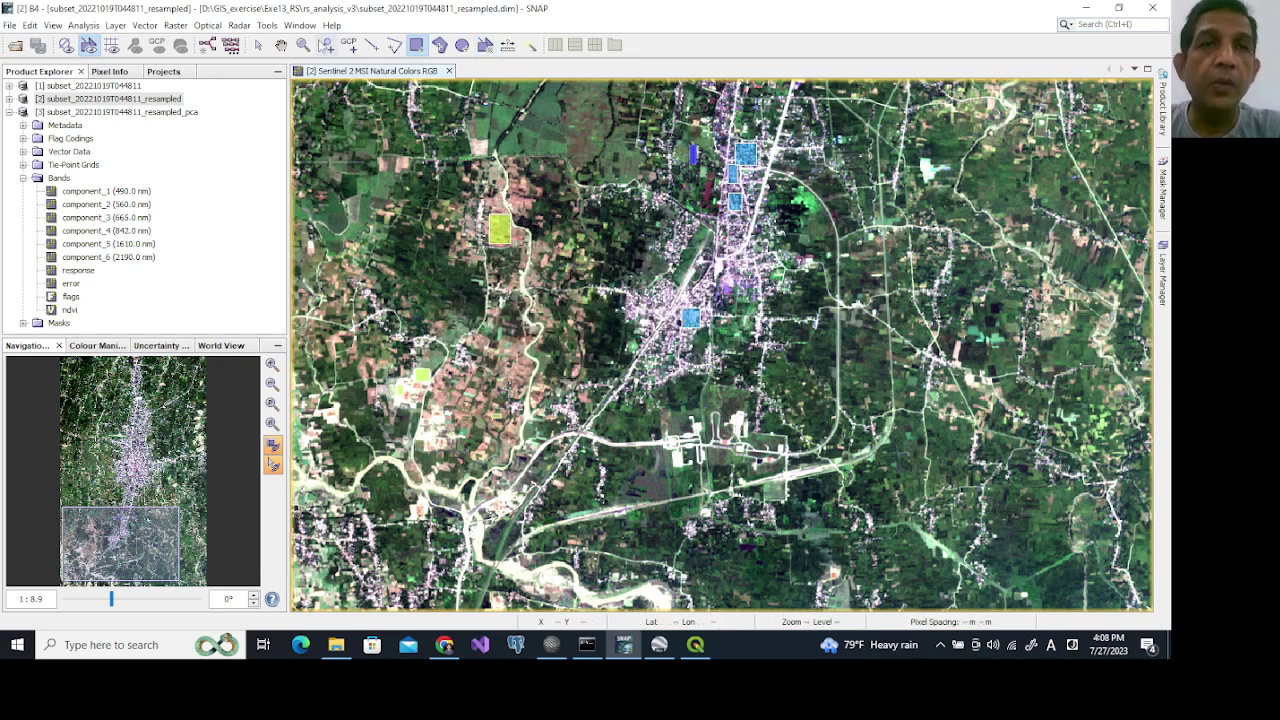
# Outline the sandy river stretch at the southern edge of the image, below the sharp bend, as a River sand polygon.
pyautogui.click(281, 45)
pyautogui.moveTo(646, 474); pyautogui.dragTo(696, 209)
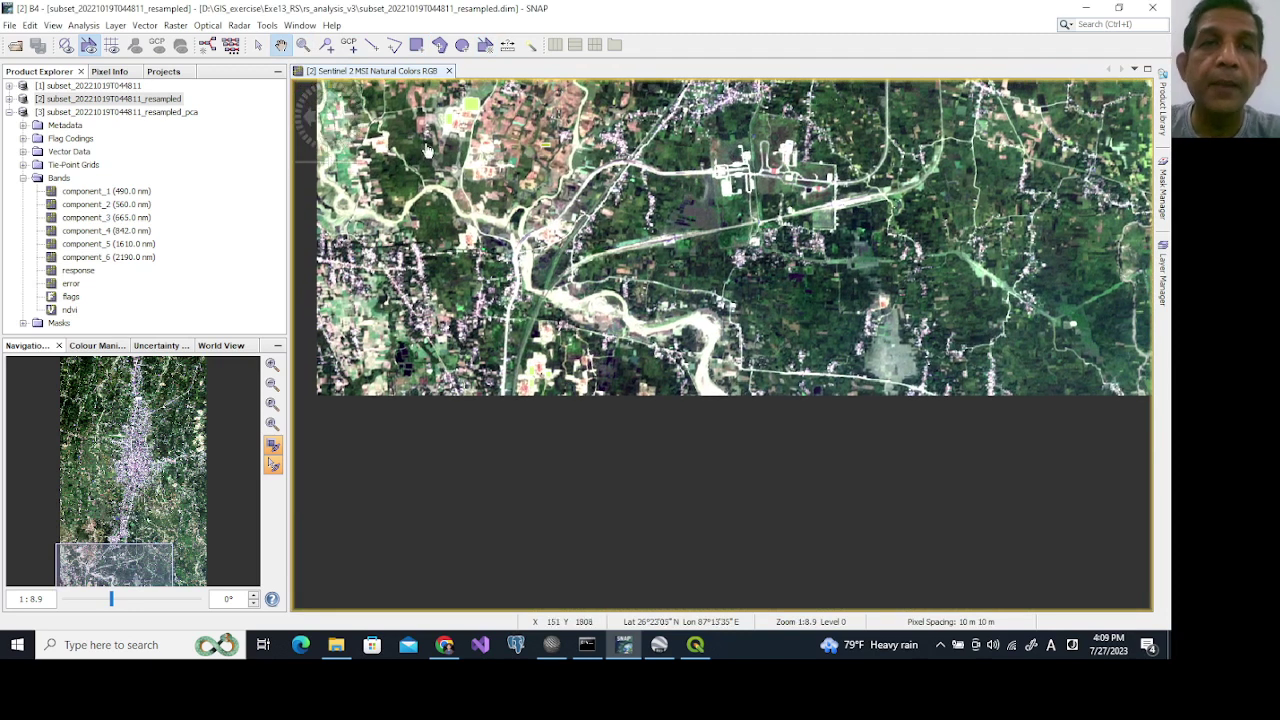
pyautogui.click(440, 45)
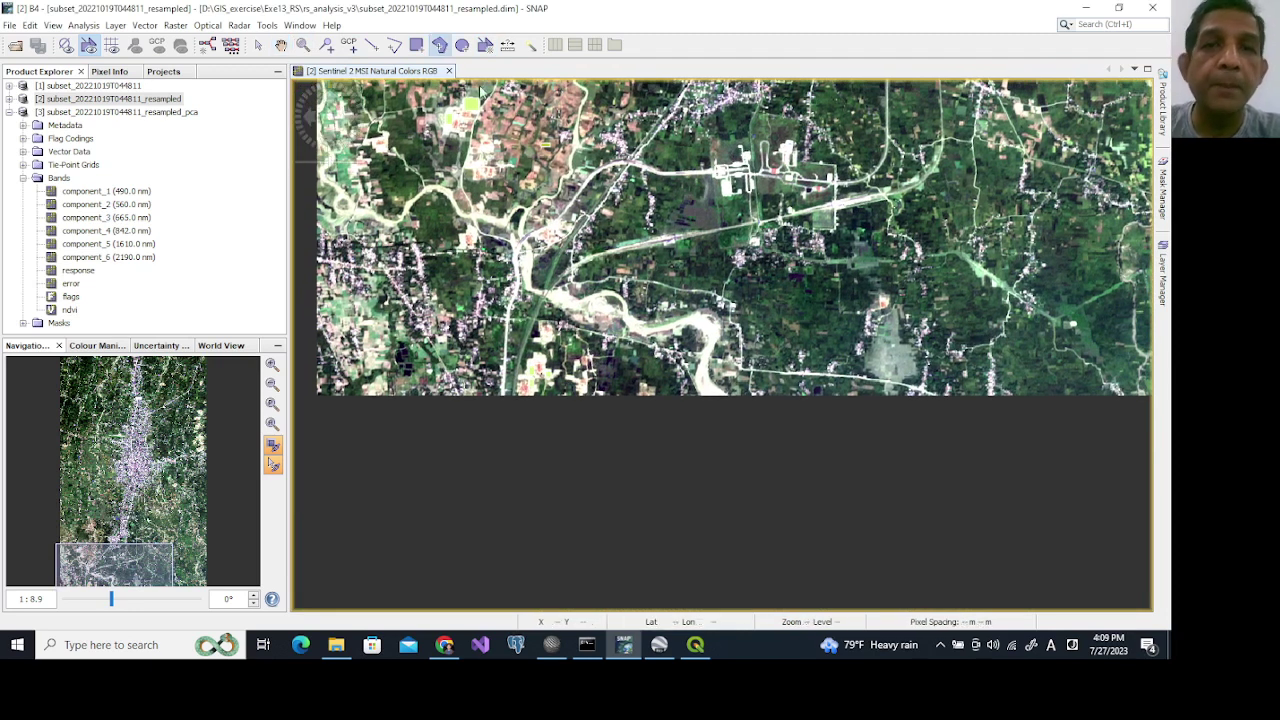
pyautogui.click(712, 330)
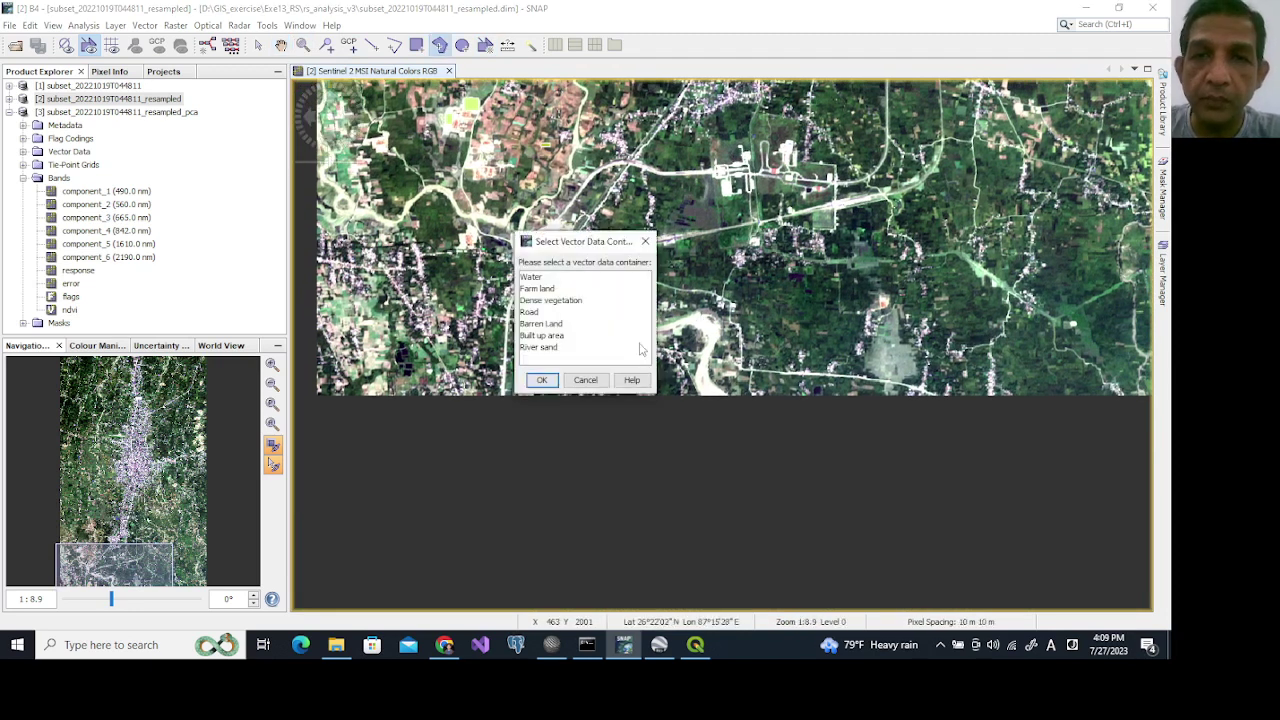
pyautogui.click(545, 348)
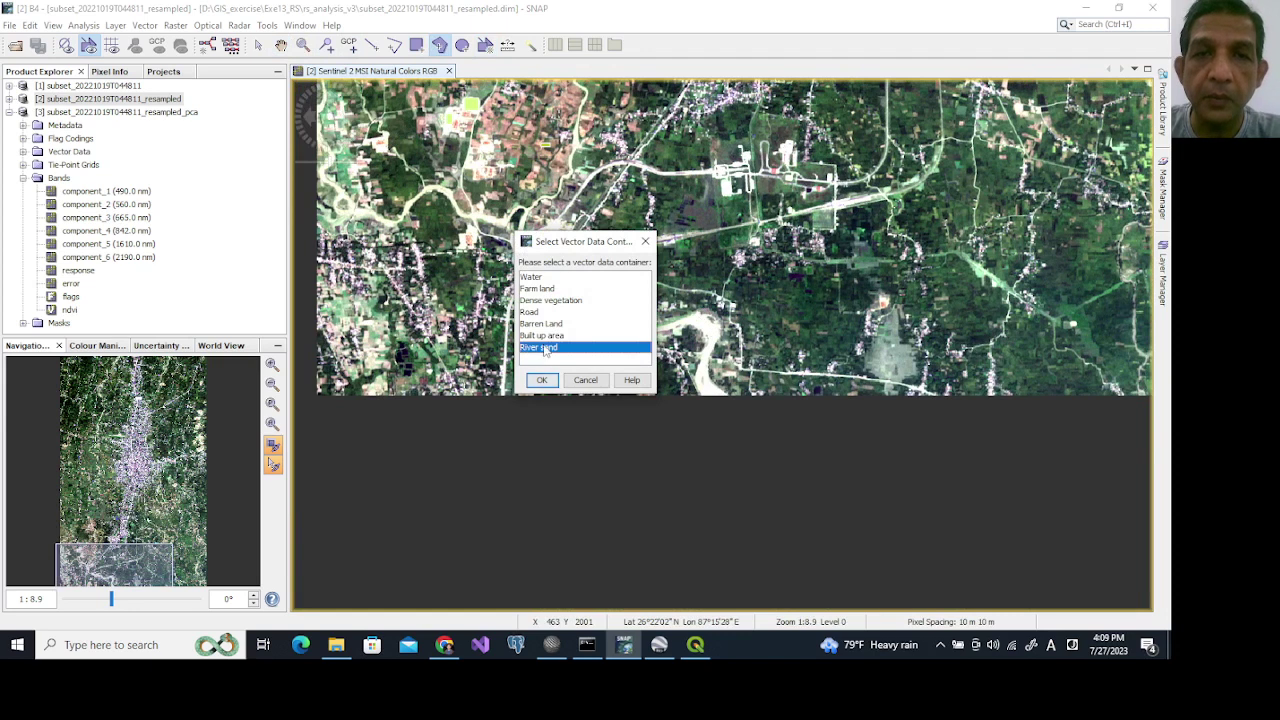
pyautogui.click(555, 385)
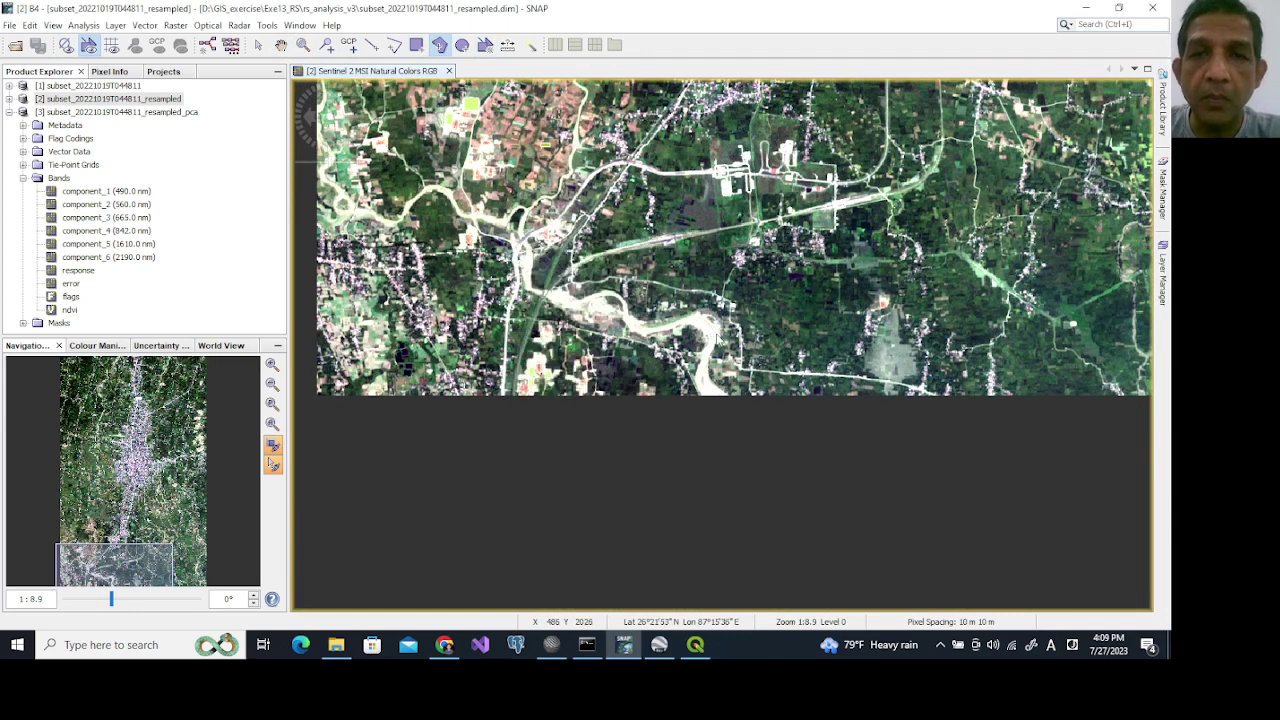
pyautogui.doubleClick(703, 362)
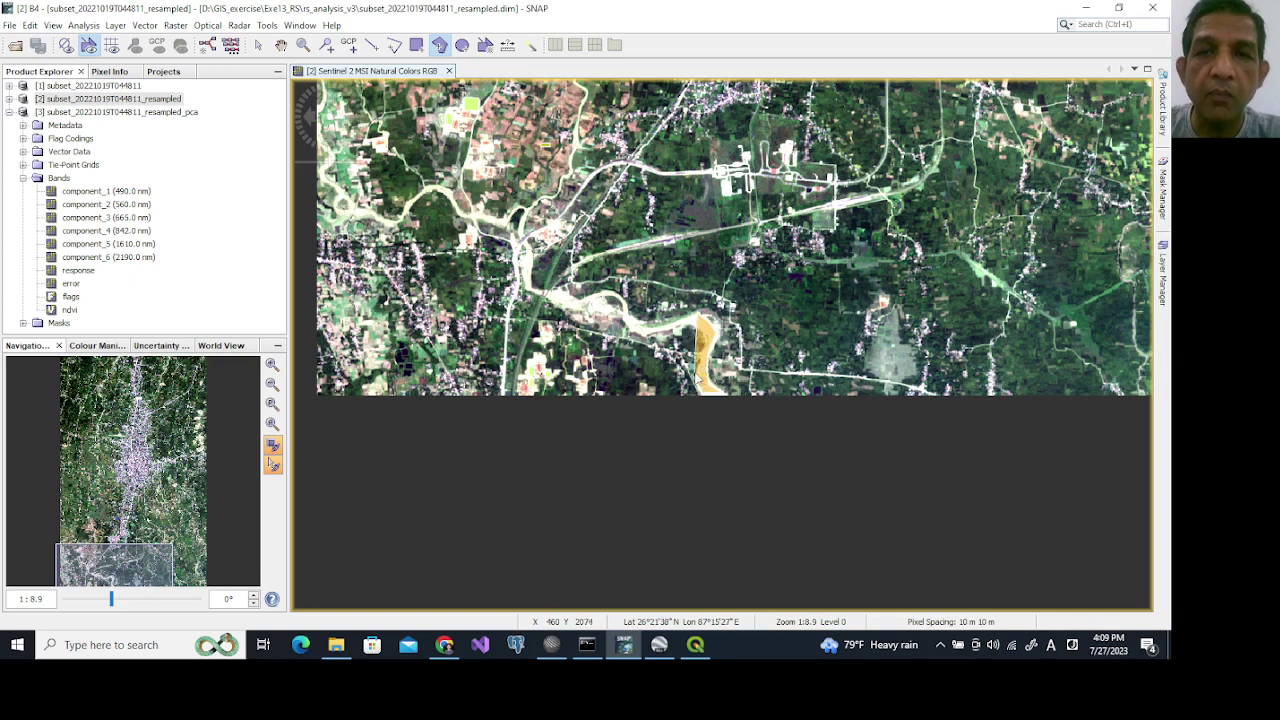
pyautogui.moveTo(692, 381); pyautogui.dragTo(708, 342)
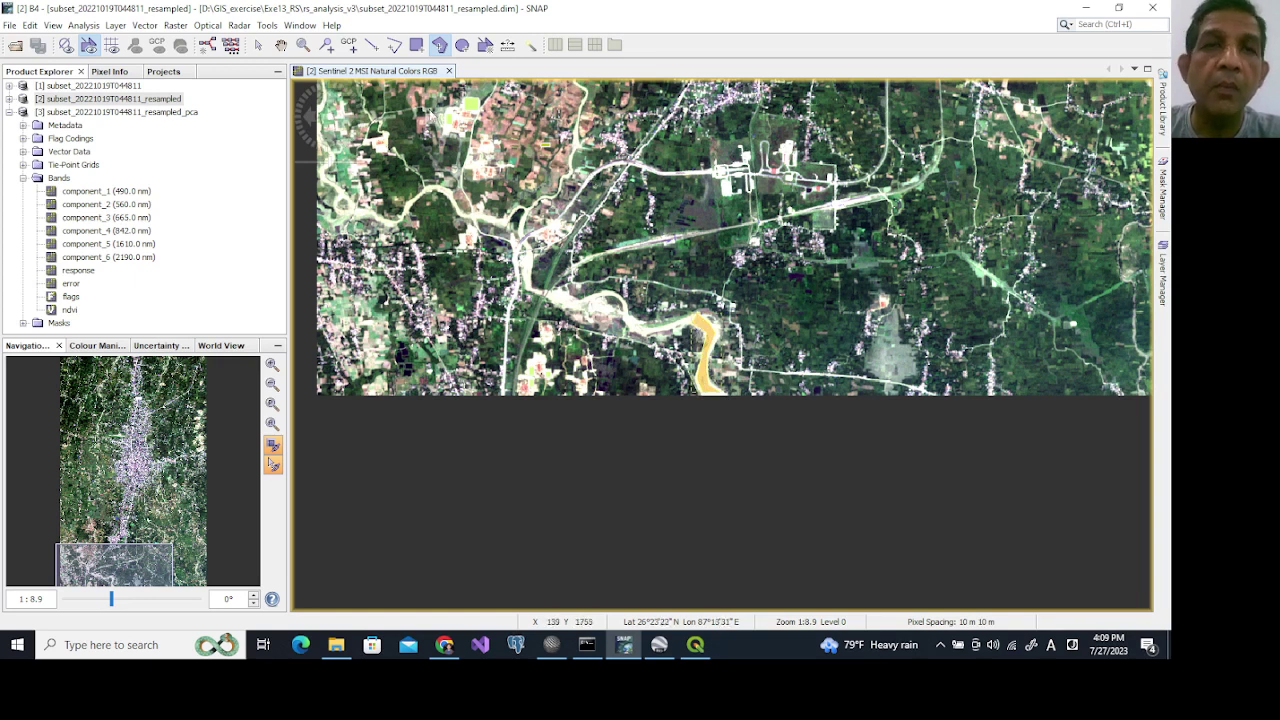
# Outline the sandy river bend in the southwest, from its northern crest east to the small dark pond, as a River sand polygon.
pyautogui.click(281, 45)
pyautogui.moveTo(543, 262); pyautogui.dragTo(765, 440)
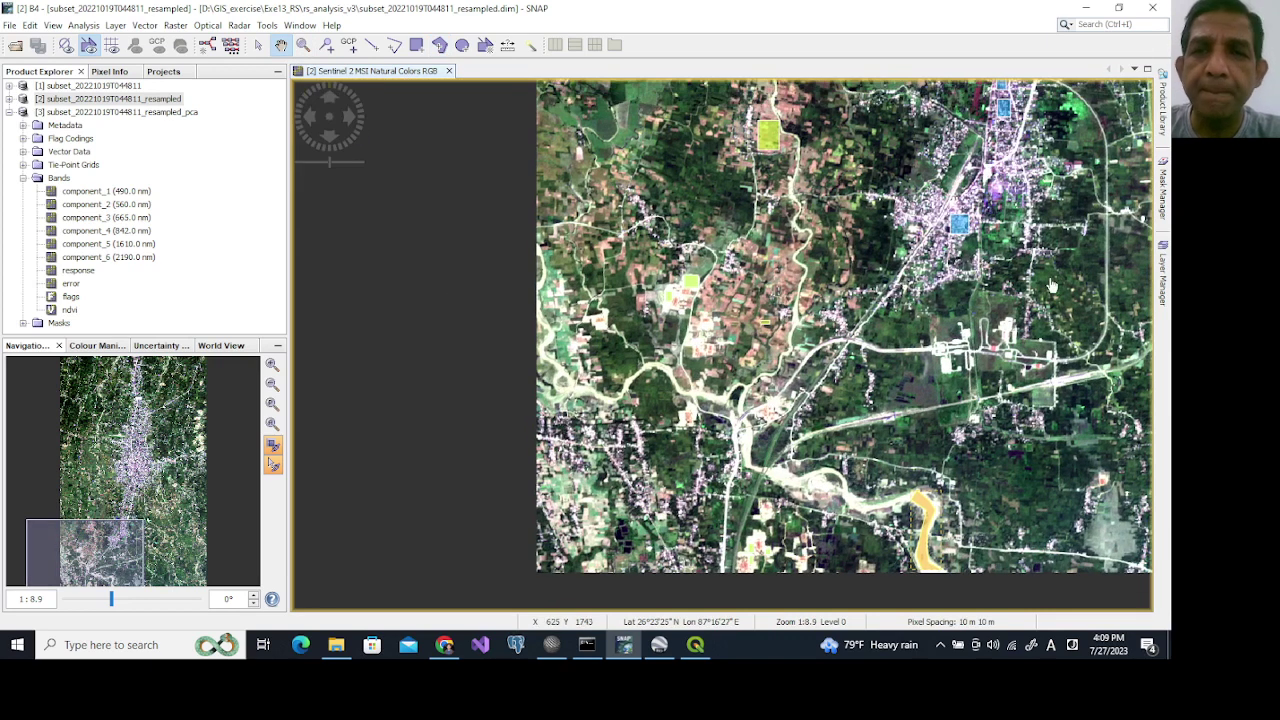
pyautogui.scroll(3, 677, 423)
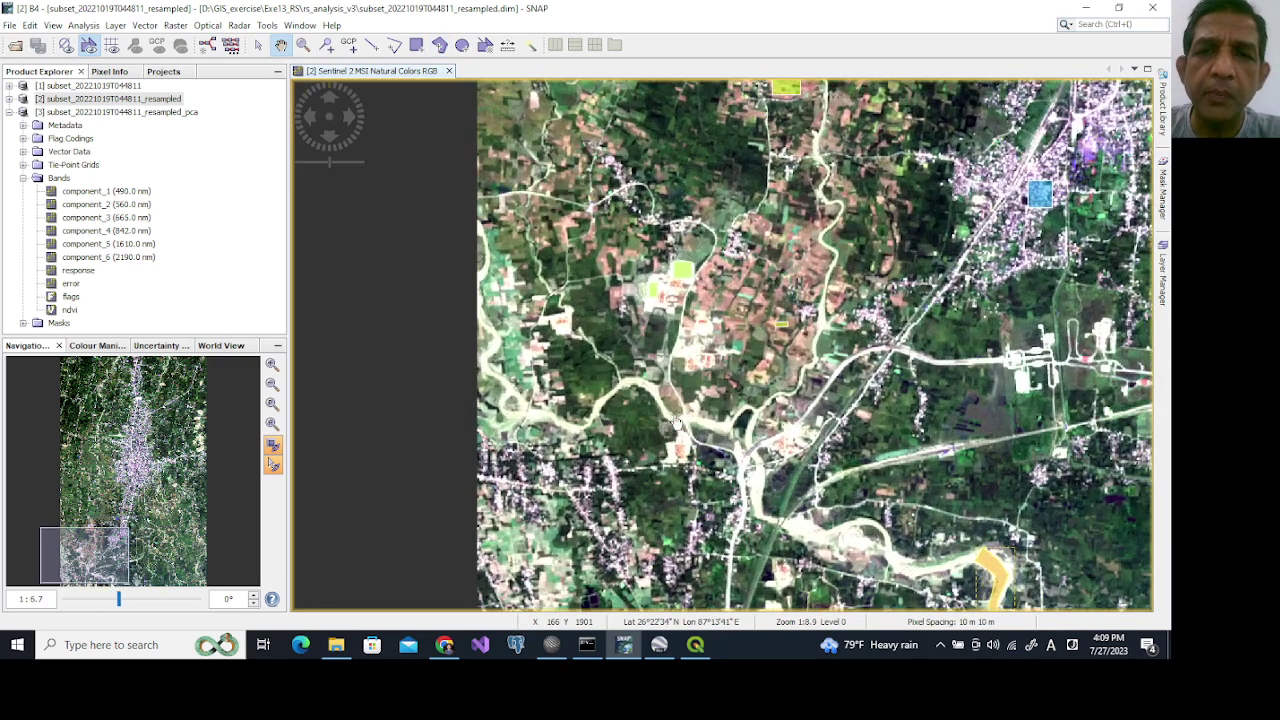
pyautogui.scroll(5, 677, 423)
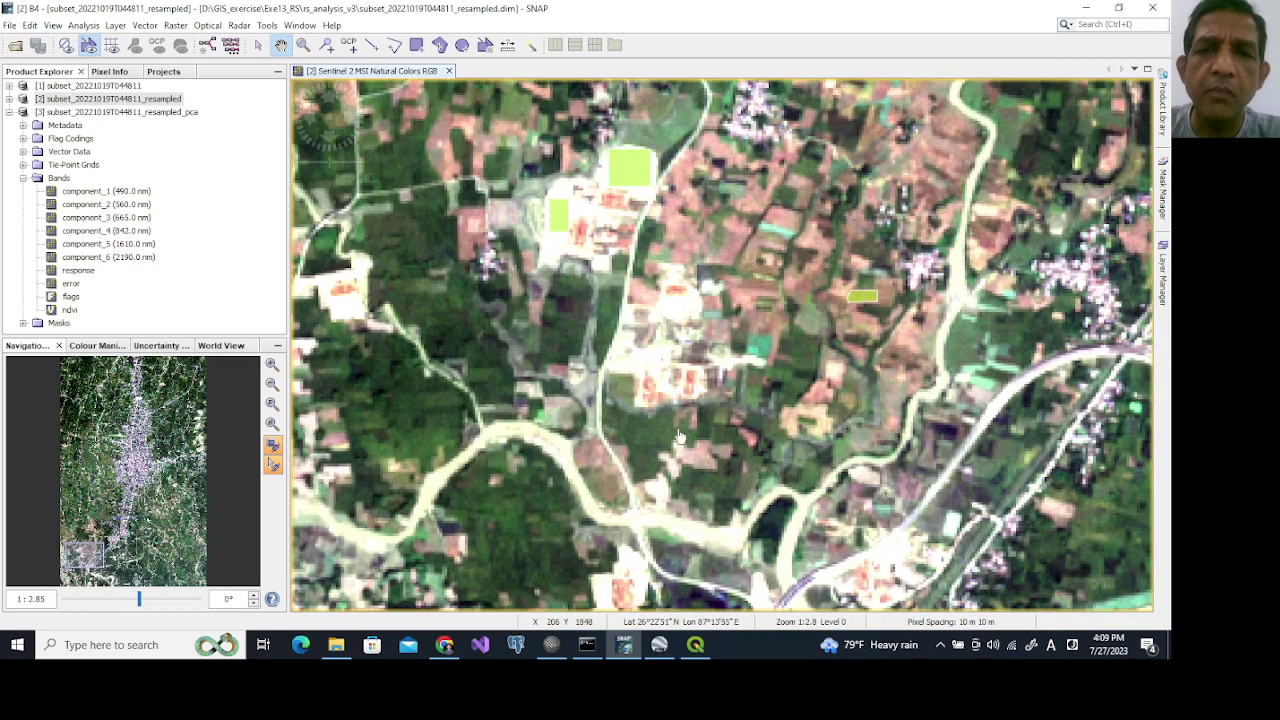
pyautogui.moveTo(677, 437); pyautogui.dragTo(778, 210)
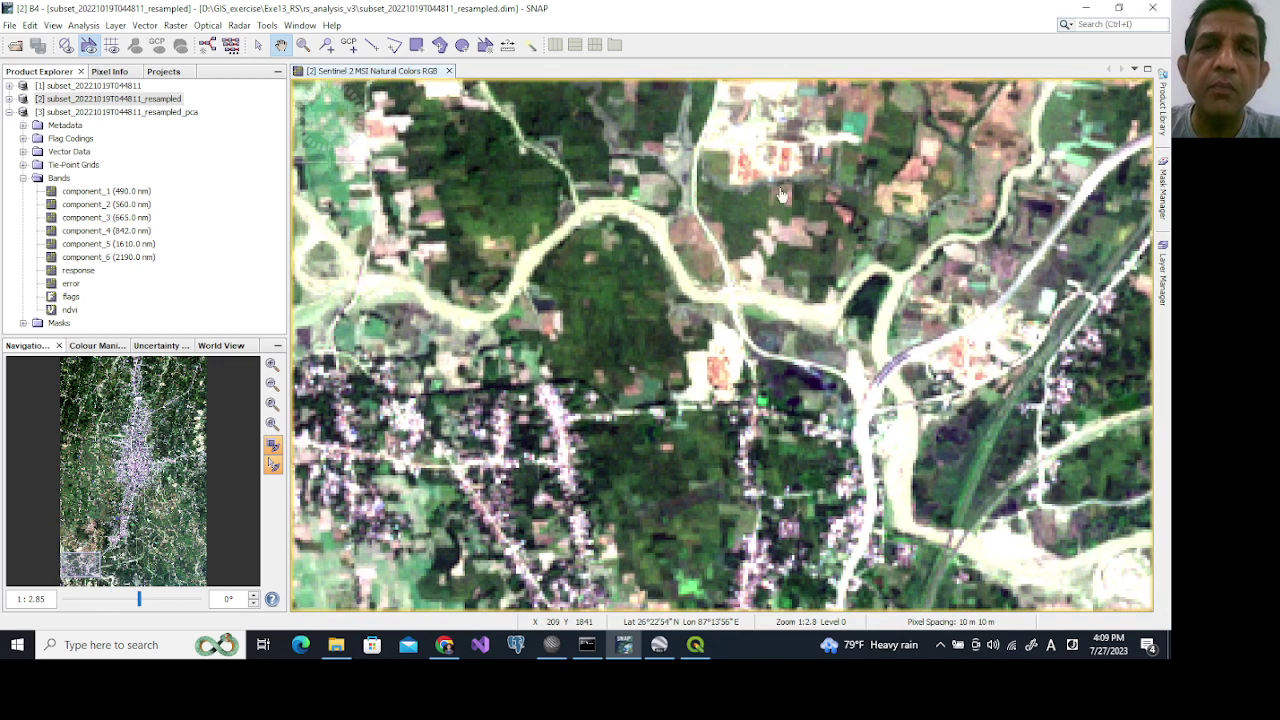
pyautogui.click(440, 45)
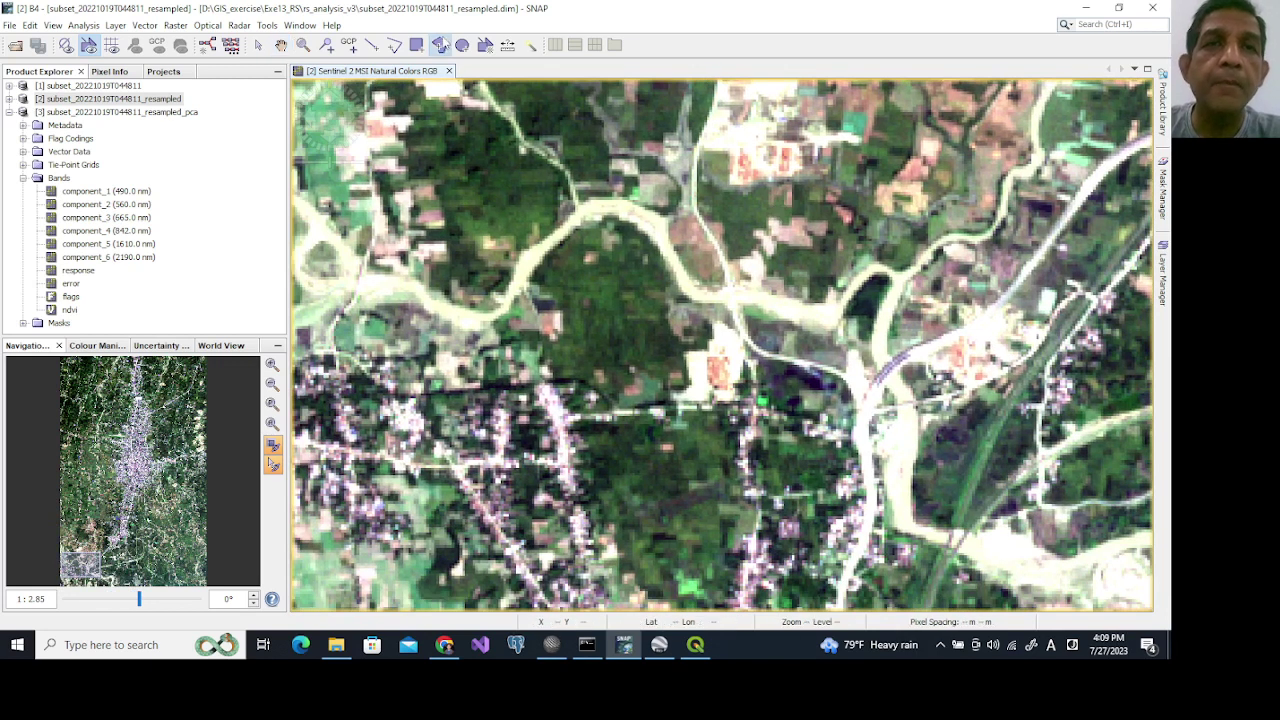
pyautogui.click(589, 206)
pyautogui.click(541, 347)
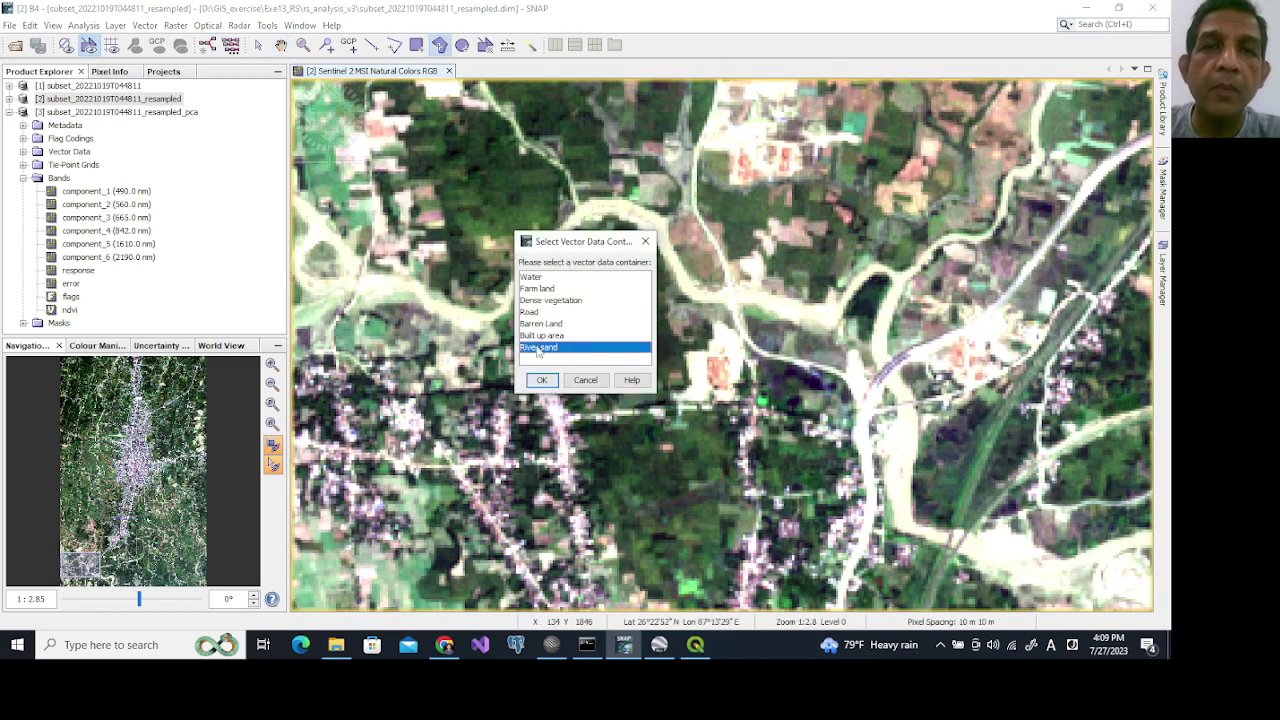
pyautogui.click(541, 380)
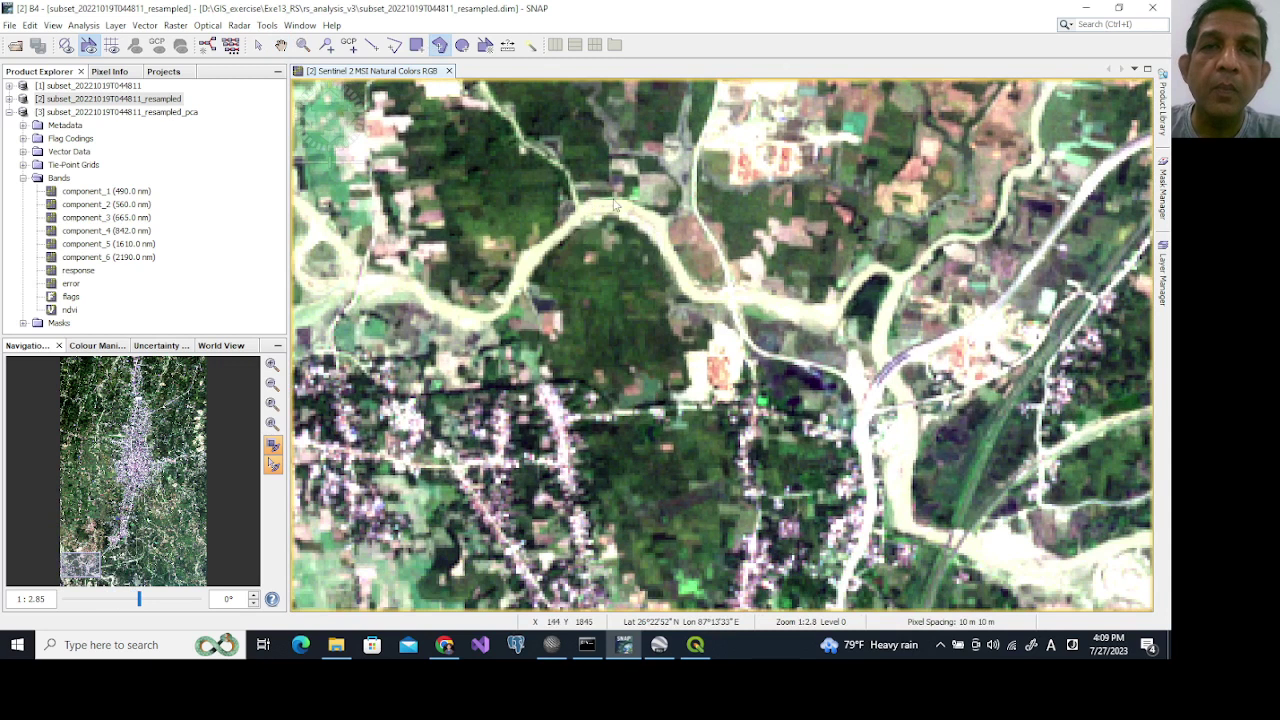
pyautogui.click(626, 208)
pyautogui.click(663, 223)
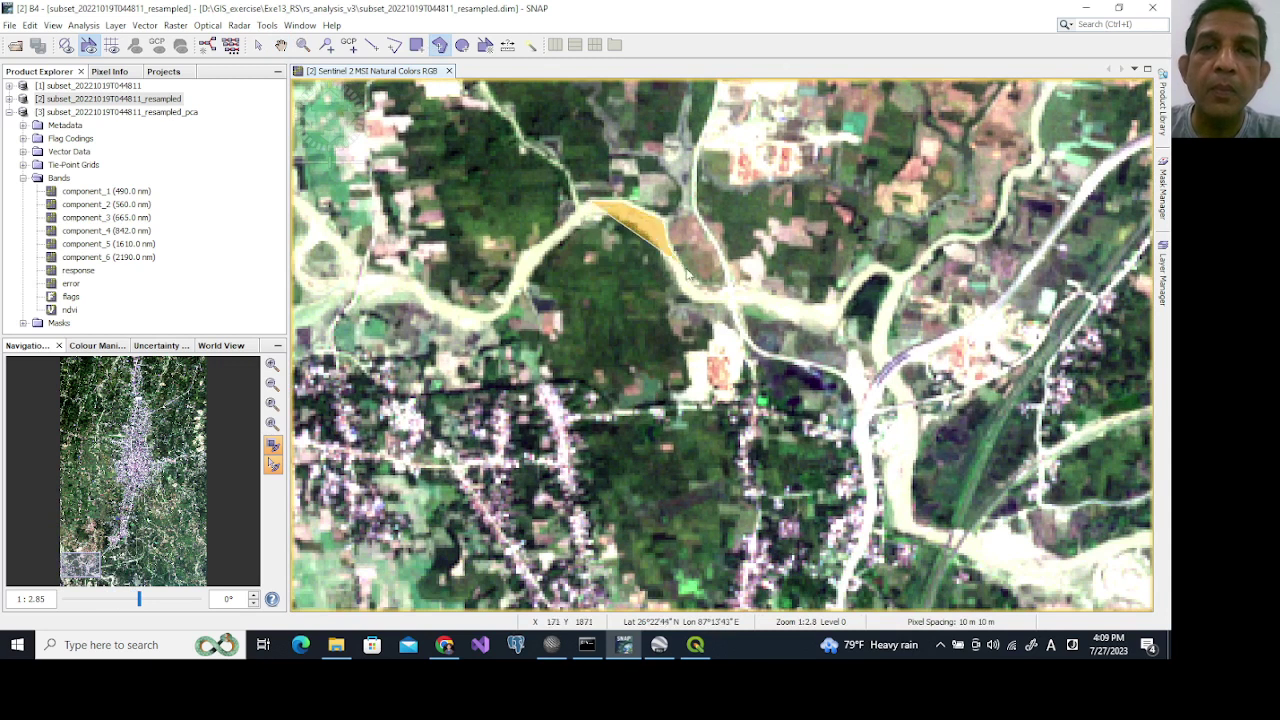
pyautogui.click(725, 290)
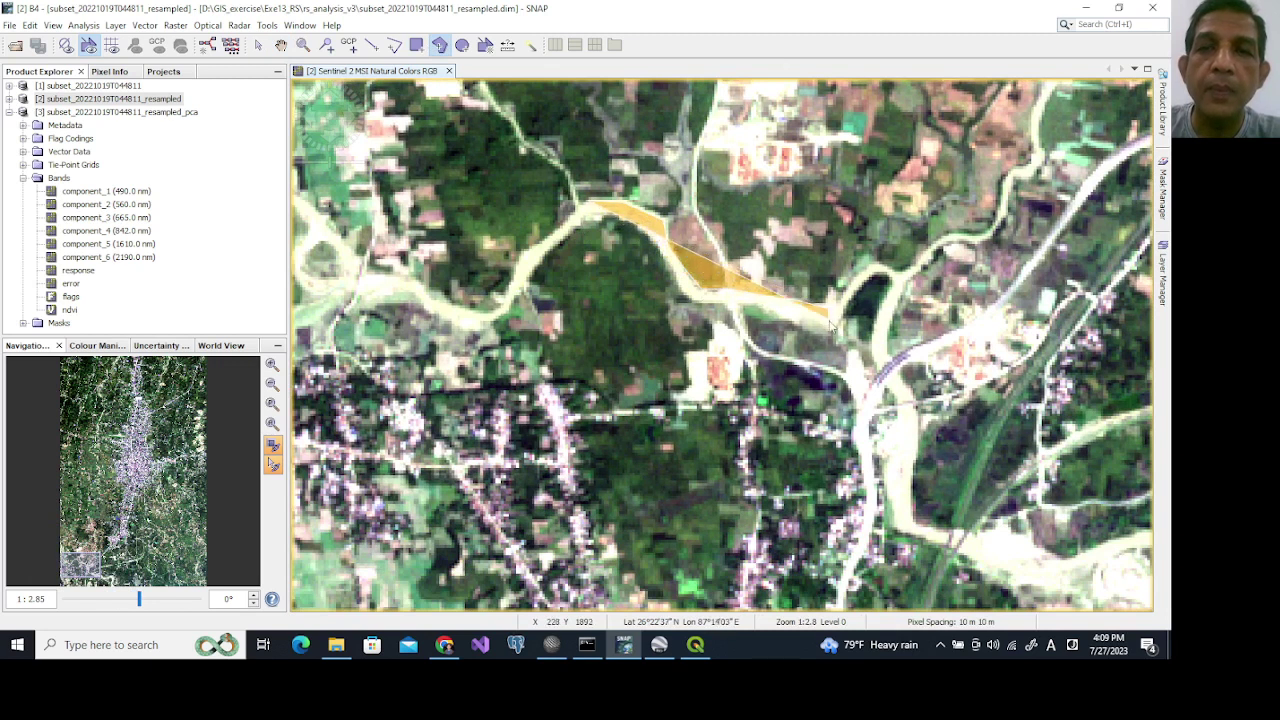
pyautogui.click(826, 326)
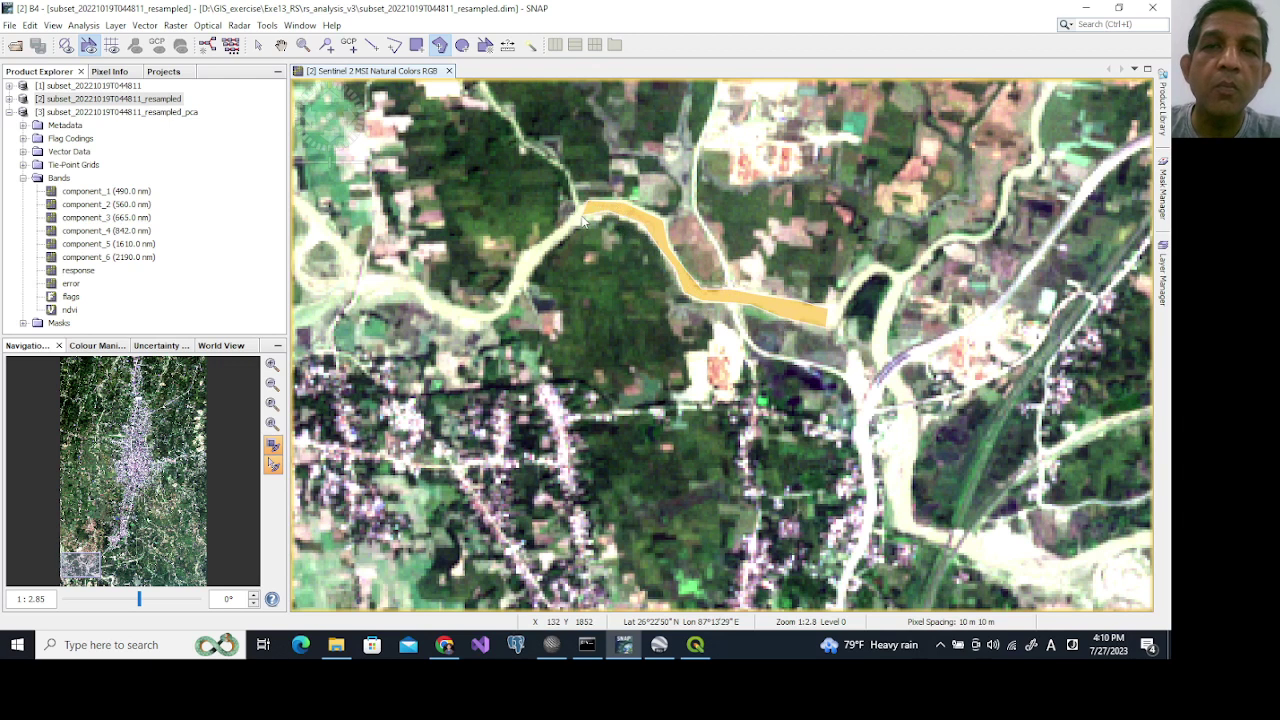
# Outline two more River sand polygons, one on the river stretch farther west and one on the wide sand bank just east of the southern river crossing.
pyautogui.click(367, 286)
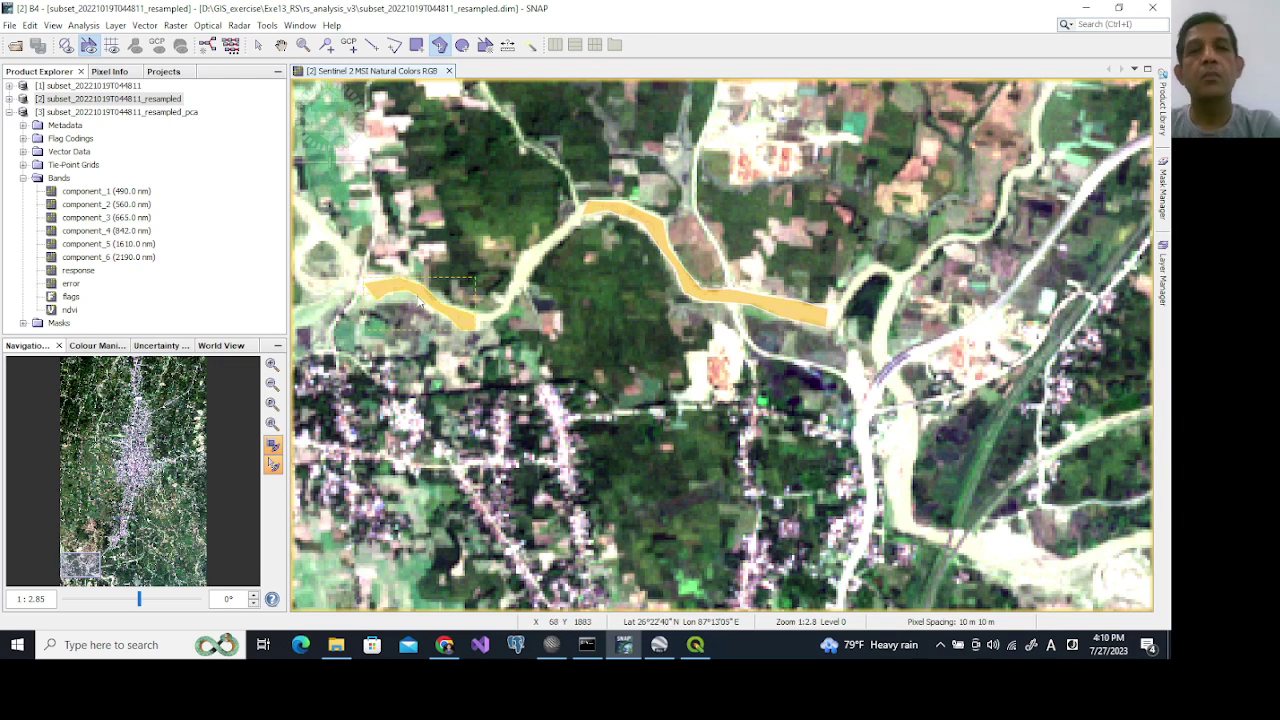
pyautogui.click(988, 536)
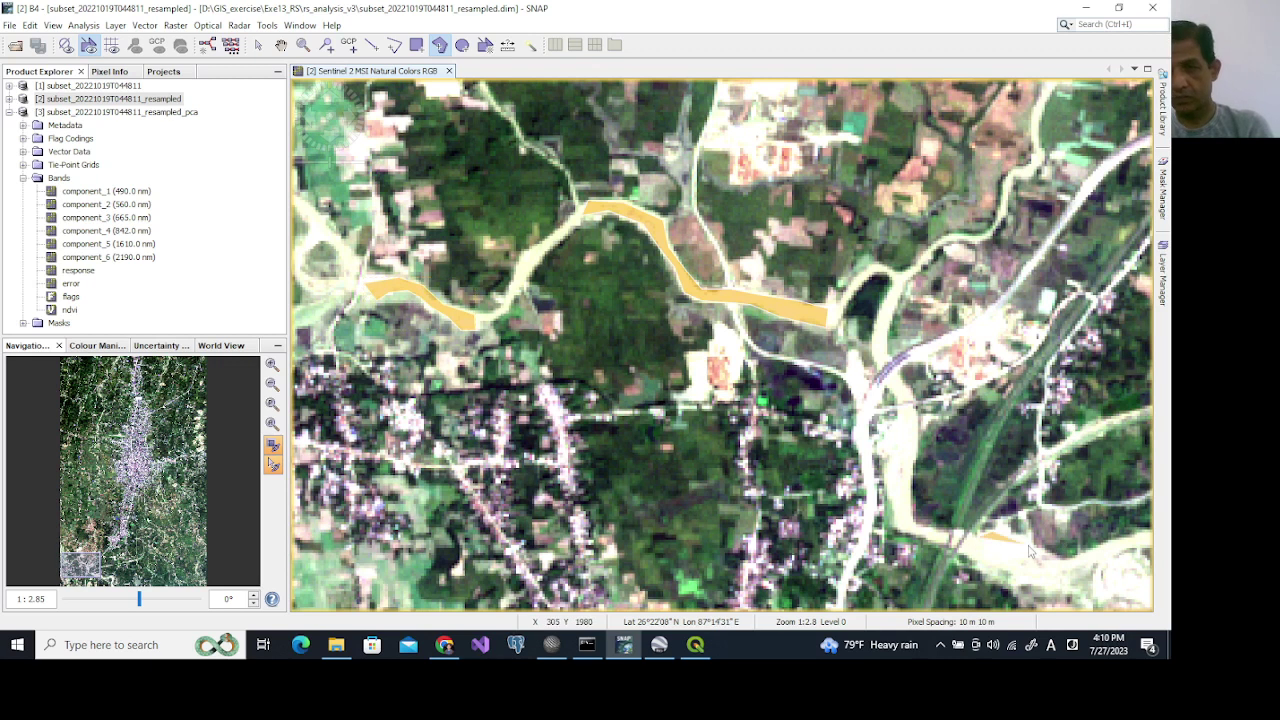
pyautogui.click(1036, 584)
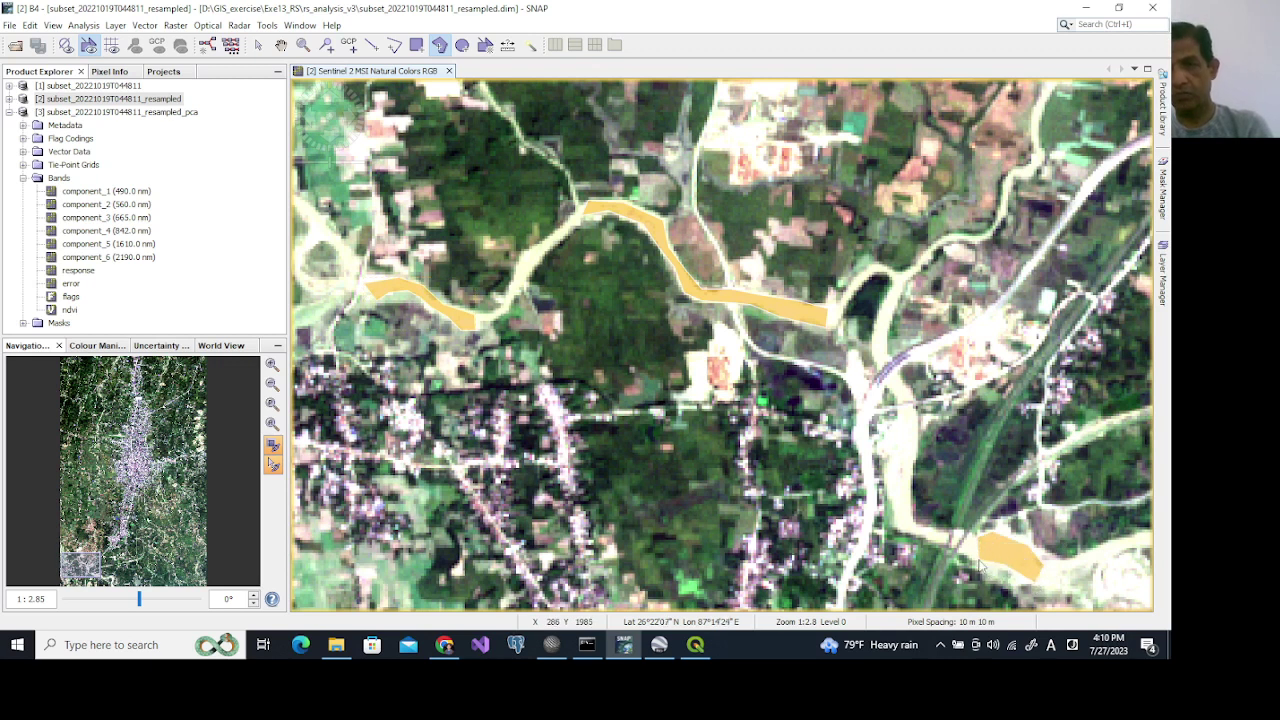
pyautogui.doubleClick(1010, 540)
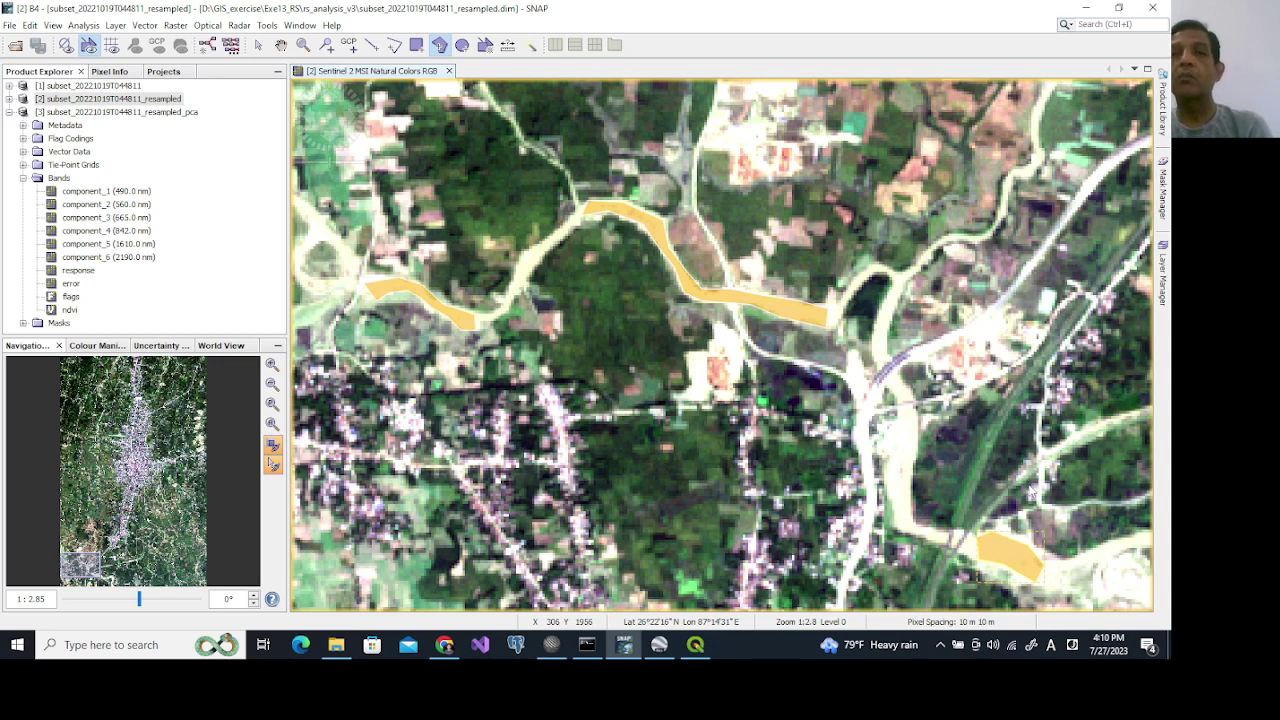
pyautogui.scroll(-1, 1030, 490)
pyautogui.scroll(-2, 1030, 490)
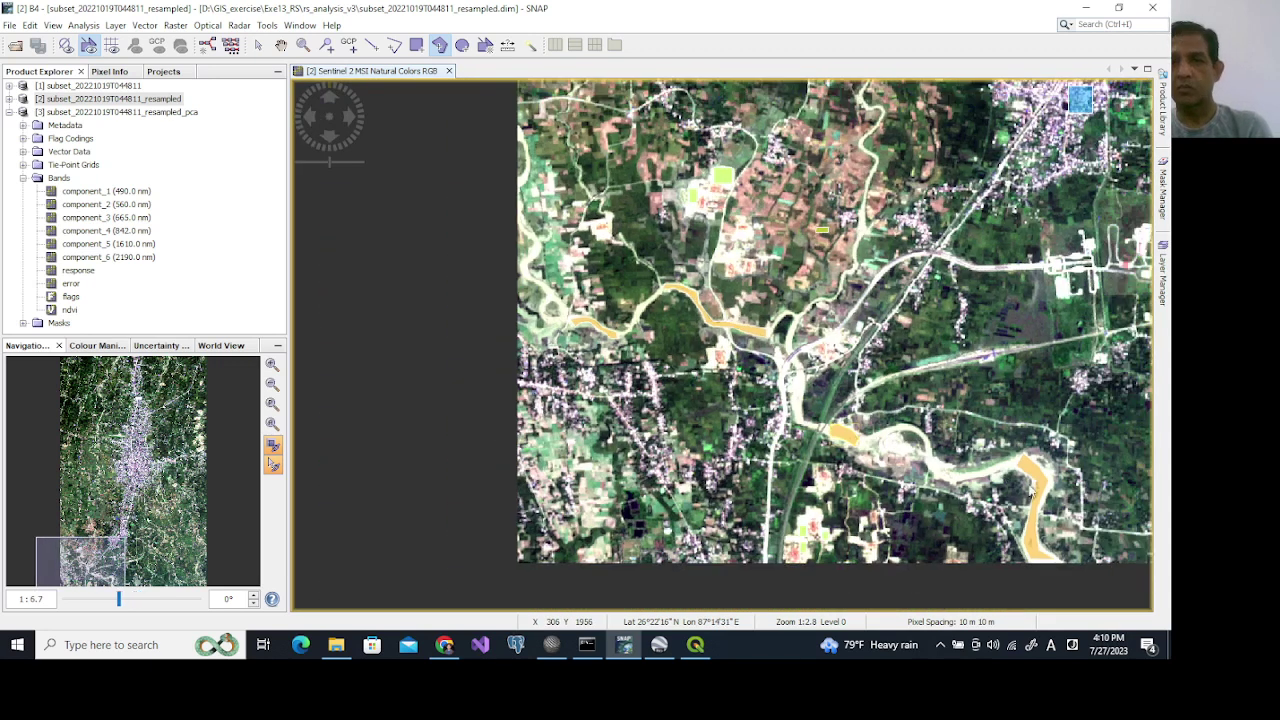
pyautogui.scroll(-1, 1030, 490)
pyautogui.scroll(-1, 1030, 490)
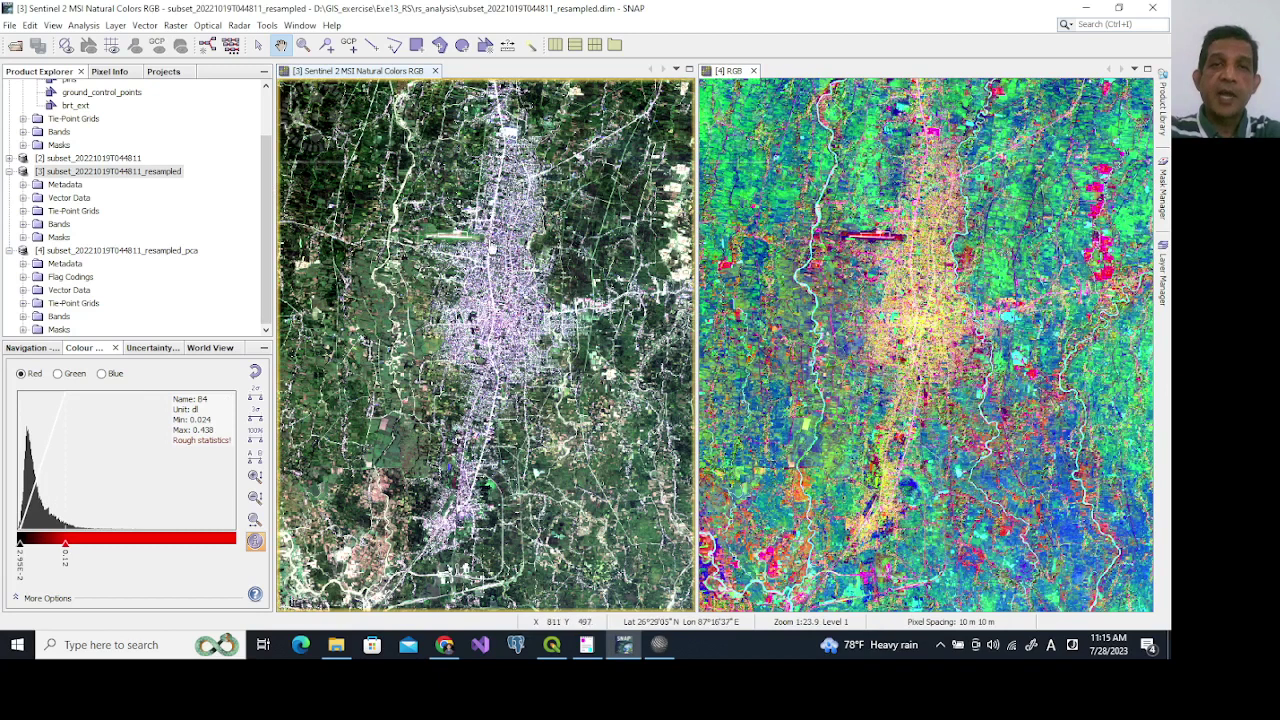
# Export the subset_20221019T044811_resampled product as GeoTIFF file subset_20221019T044811_resampled.tif in the Exe13_RS folder.
pyautogui.click(190, 252)
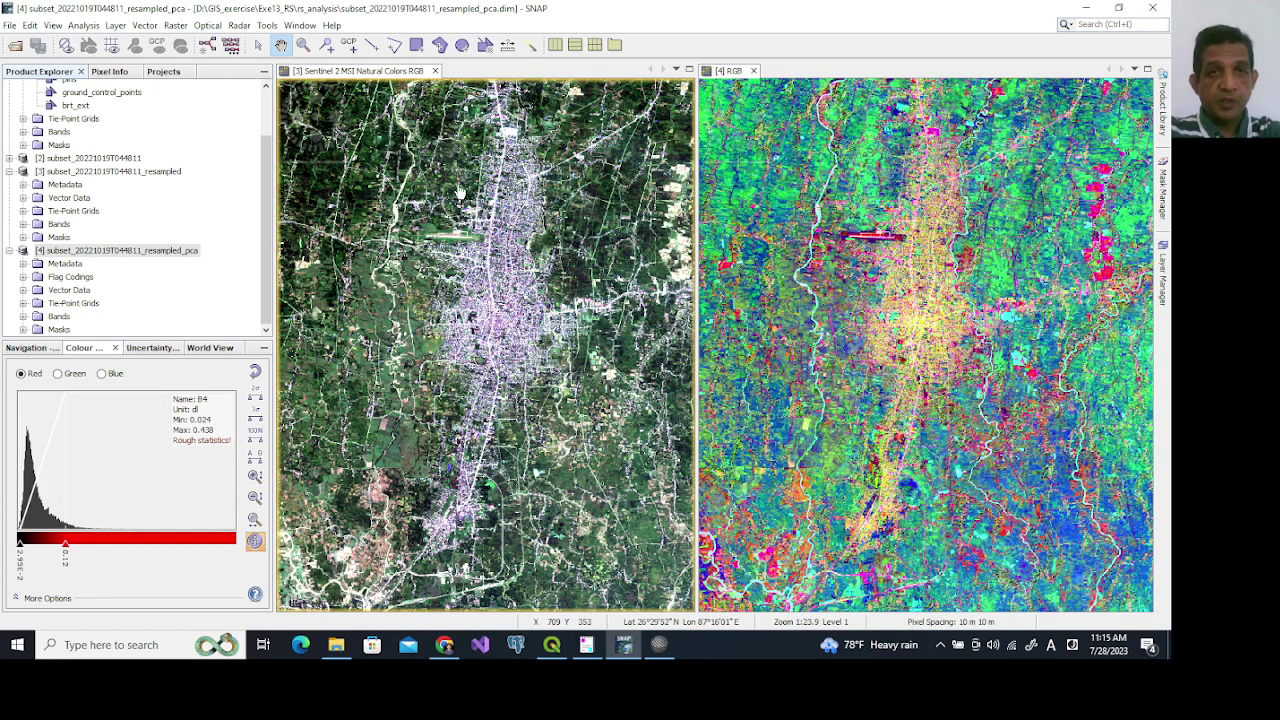
pyautogui.click(137, 174)
pyautogui.click(142, 173)
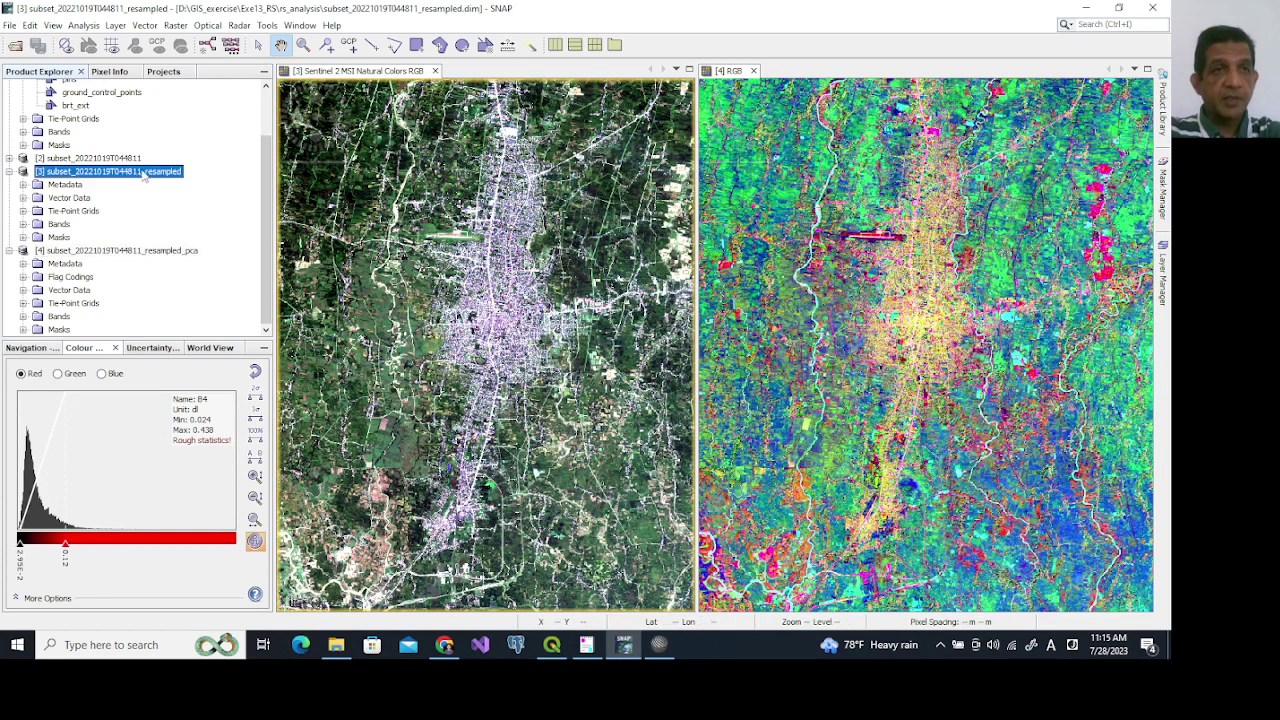
pyautogui.rightClick(144, 175)
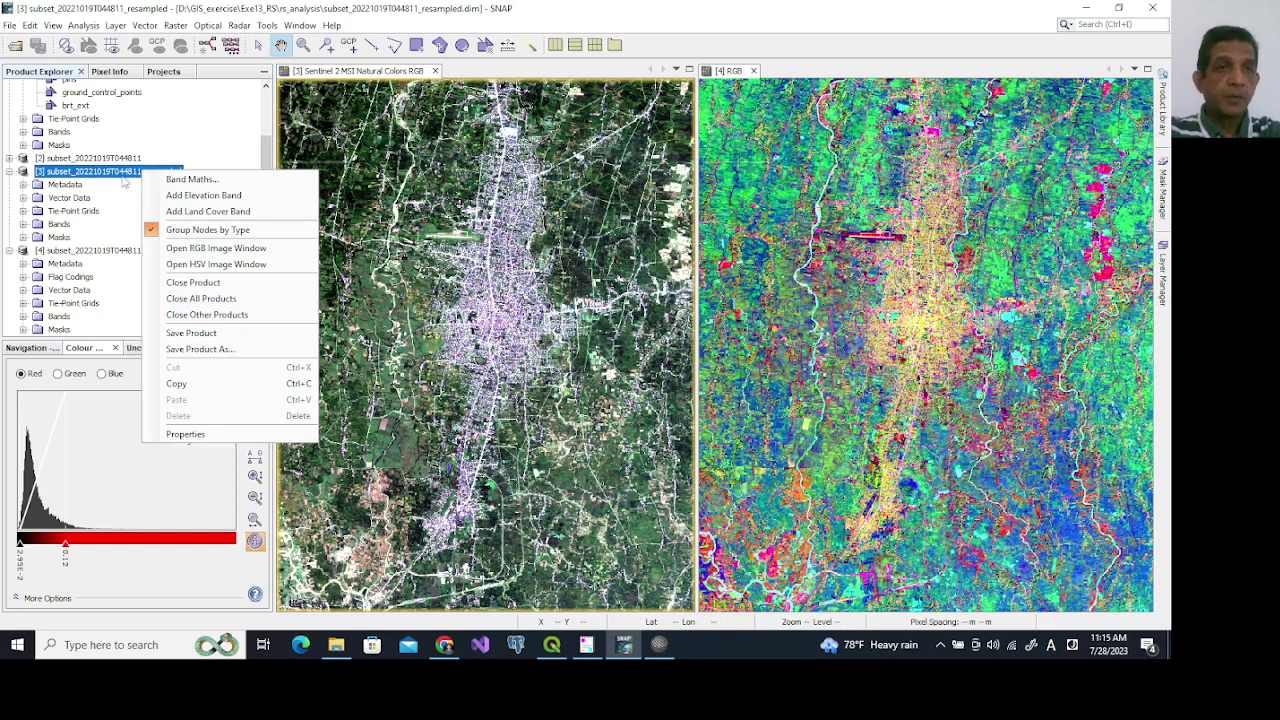
pyautogui.click(65, 185)
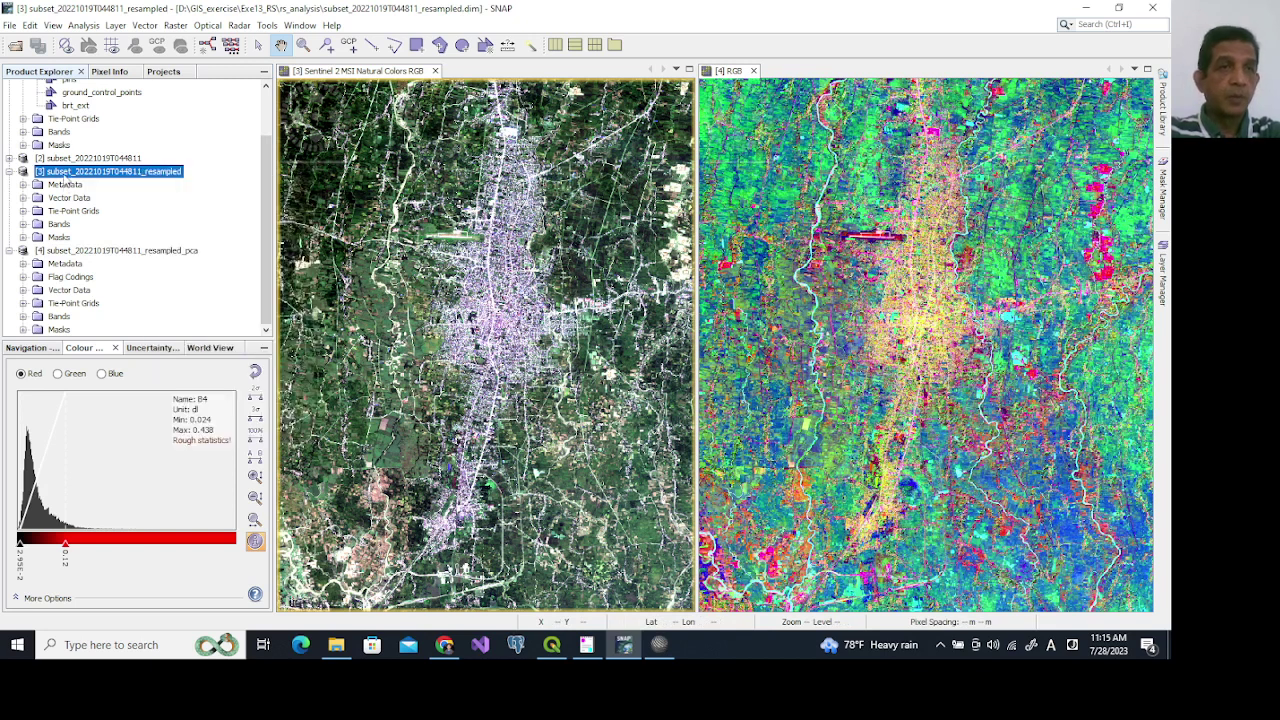
pyautogui.click(9, 25)
pyautogui.moveTo(96, 227)
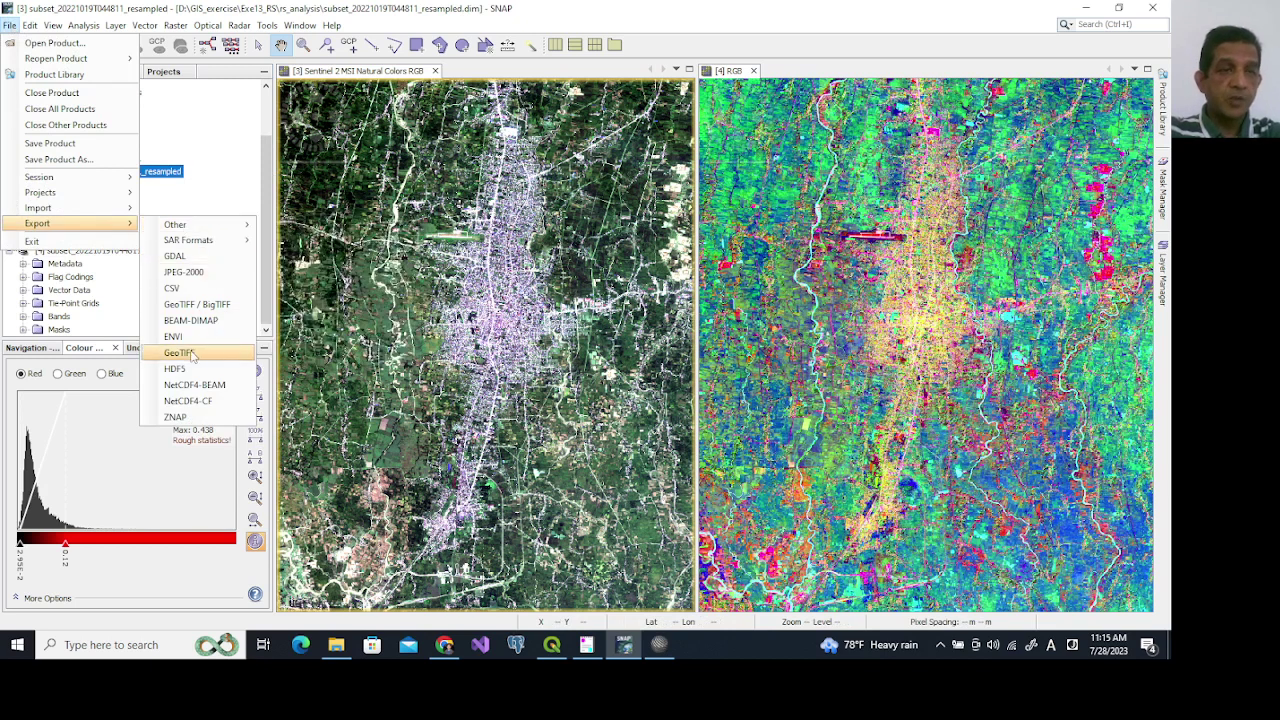
pyautogui.click(178, 353)
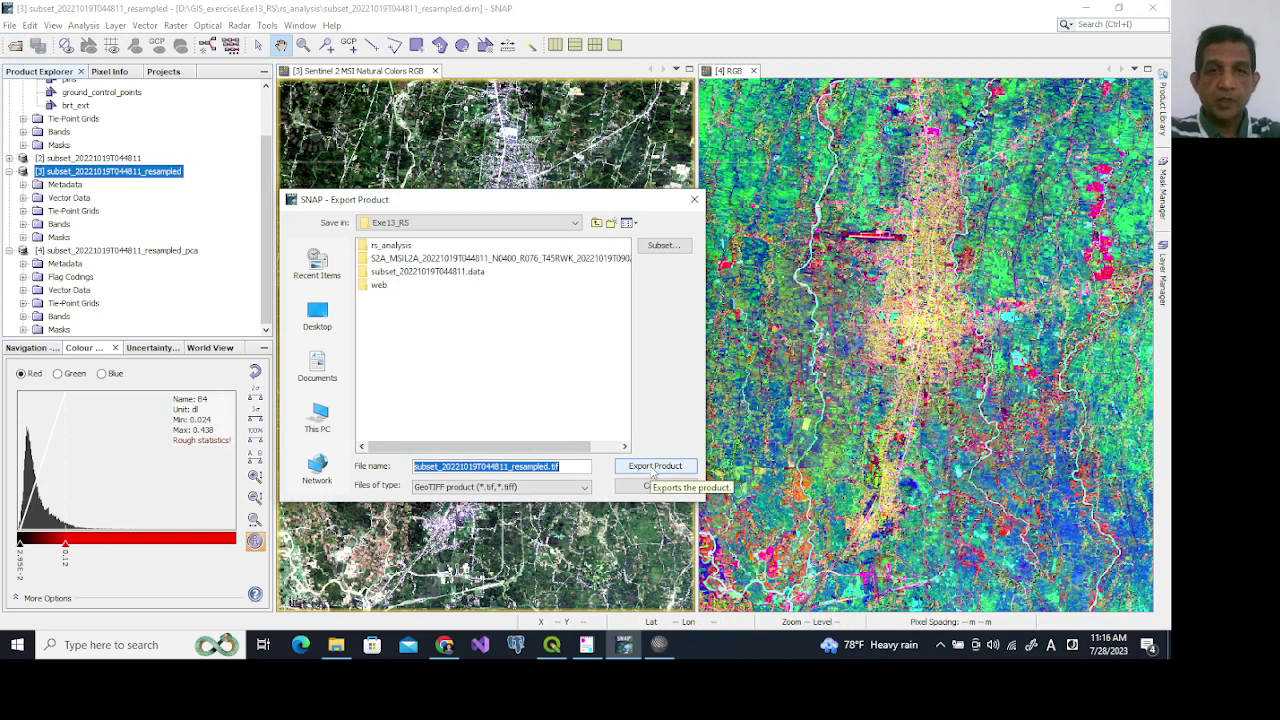
pyautogui.click(653, 468)
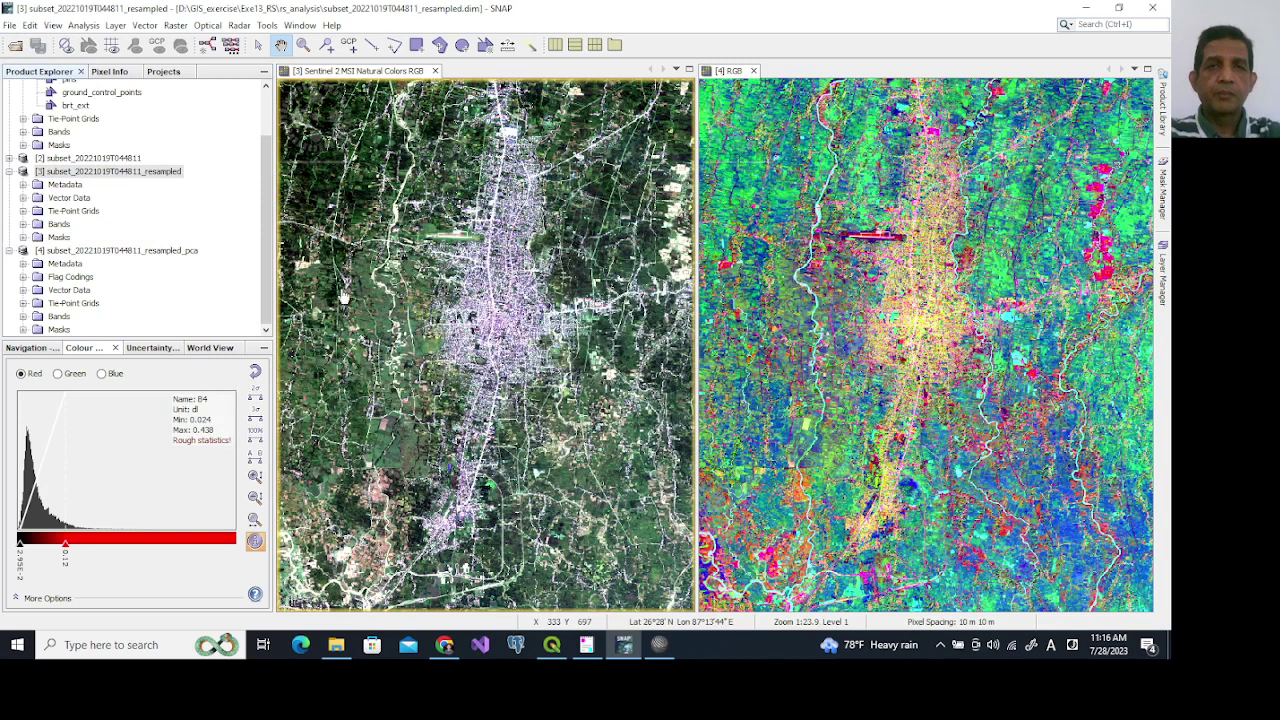
# Switch to QGIS and add subset_20221019T044811_resampled.tif from D:\GIS_exercise\Exe13_RS as a map layer.
pyautogui.click(551, 644)
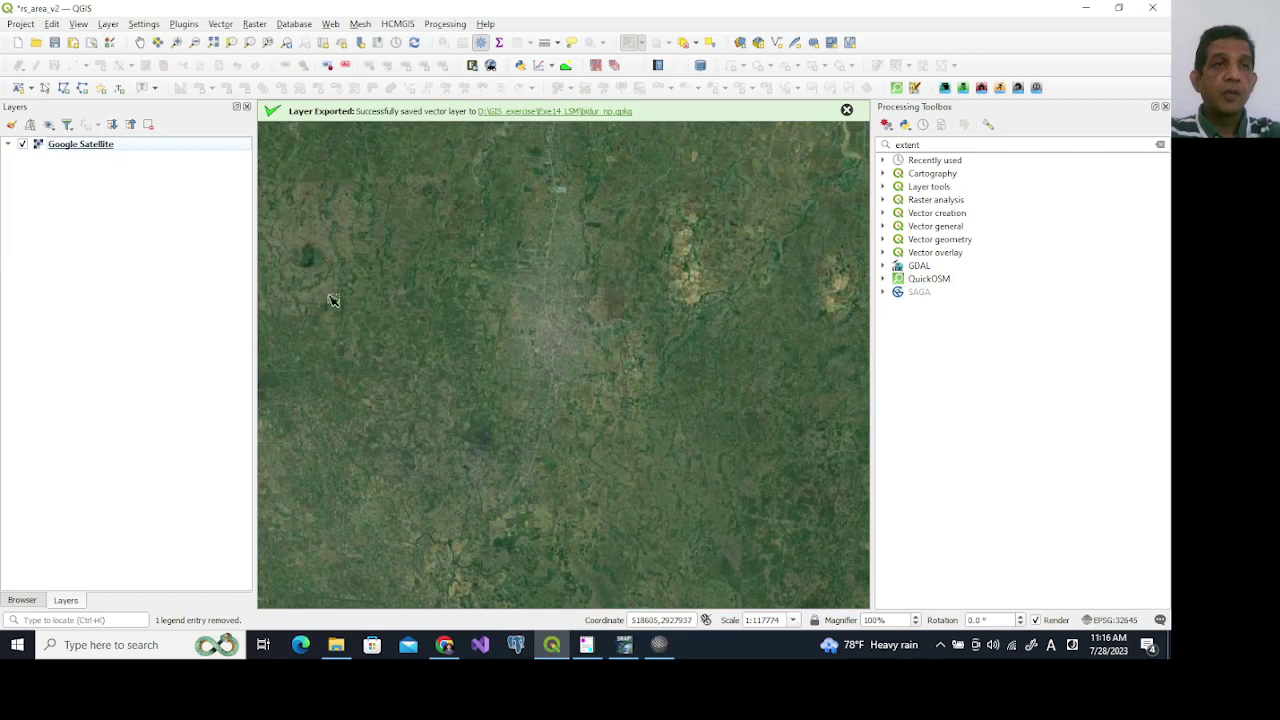
pyautogui.click(22, 600)
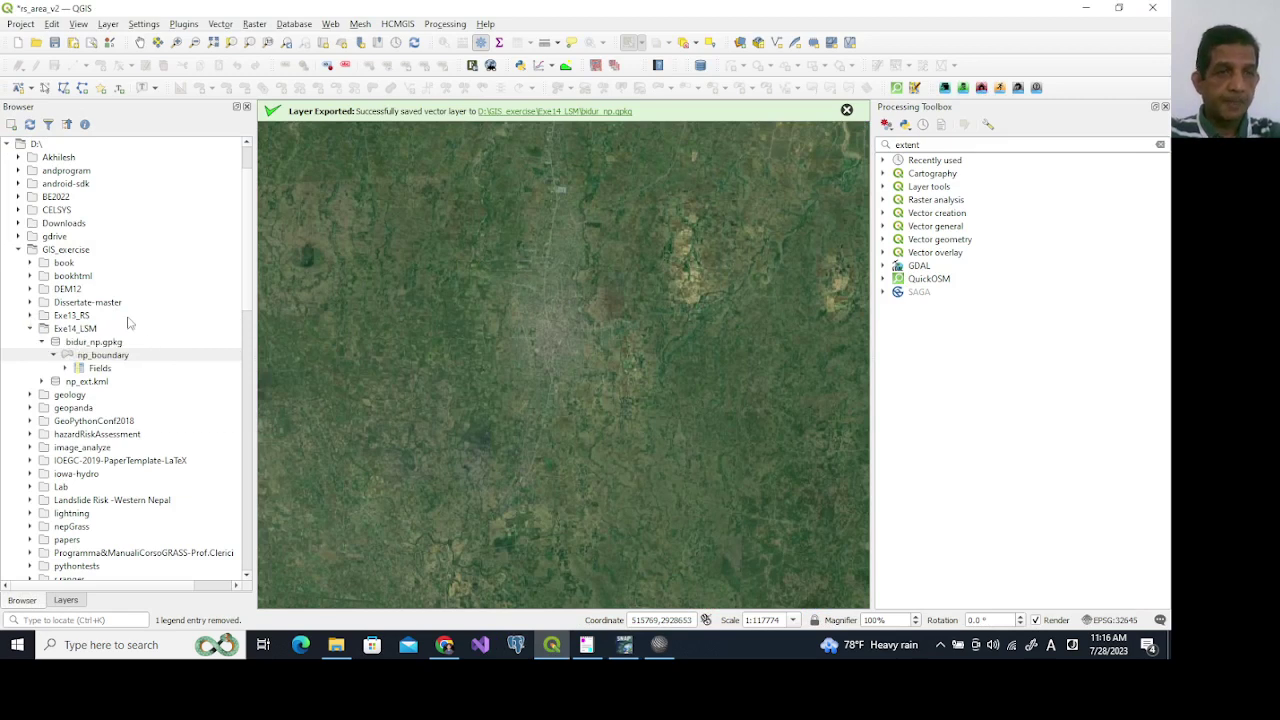
pyautogui.click(30, 316)
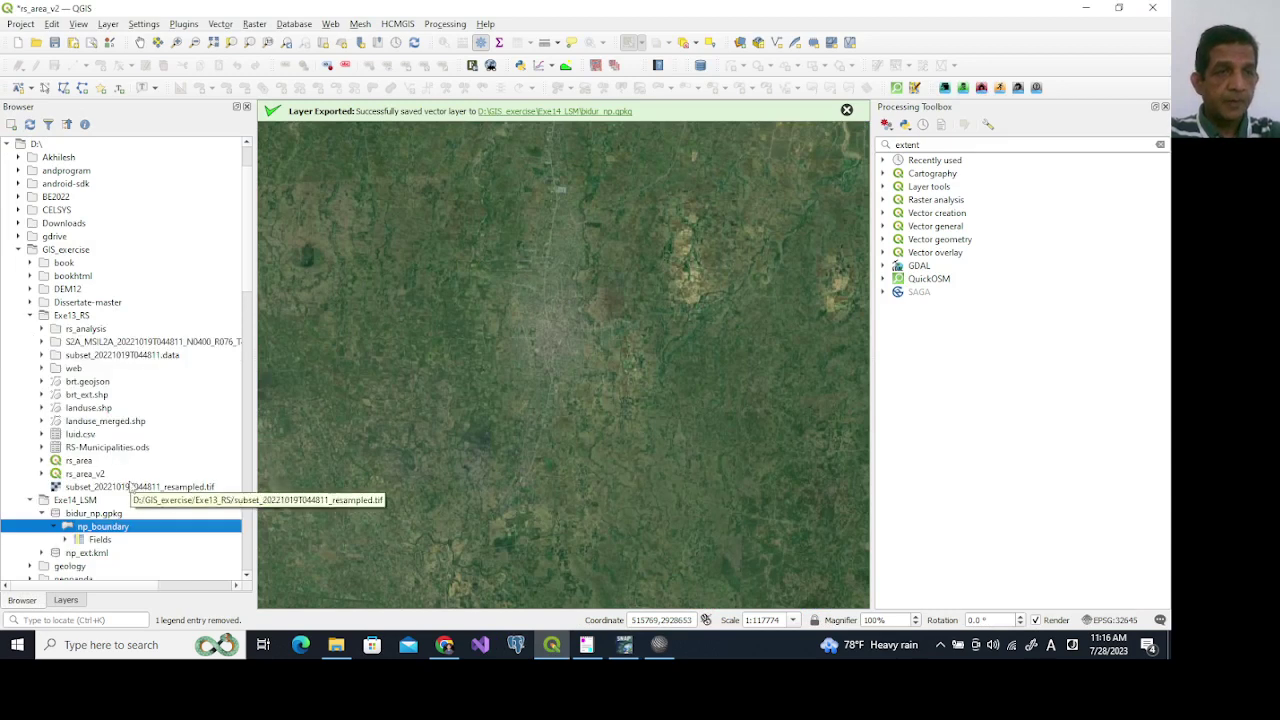
pyautogui.click(134, 487)
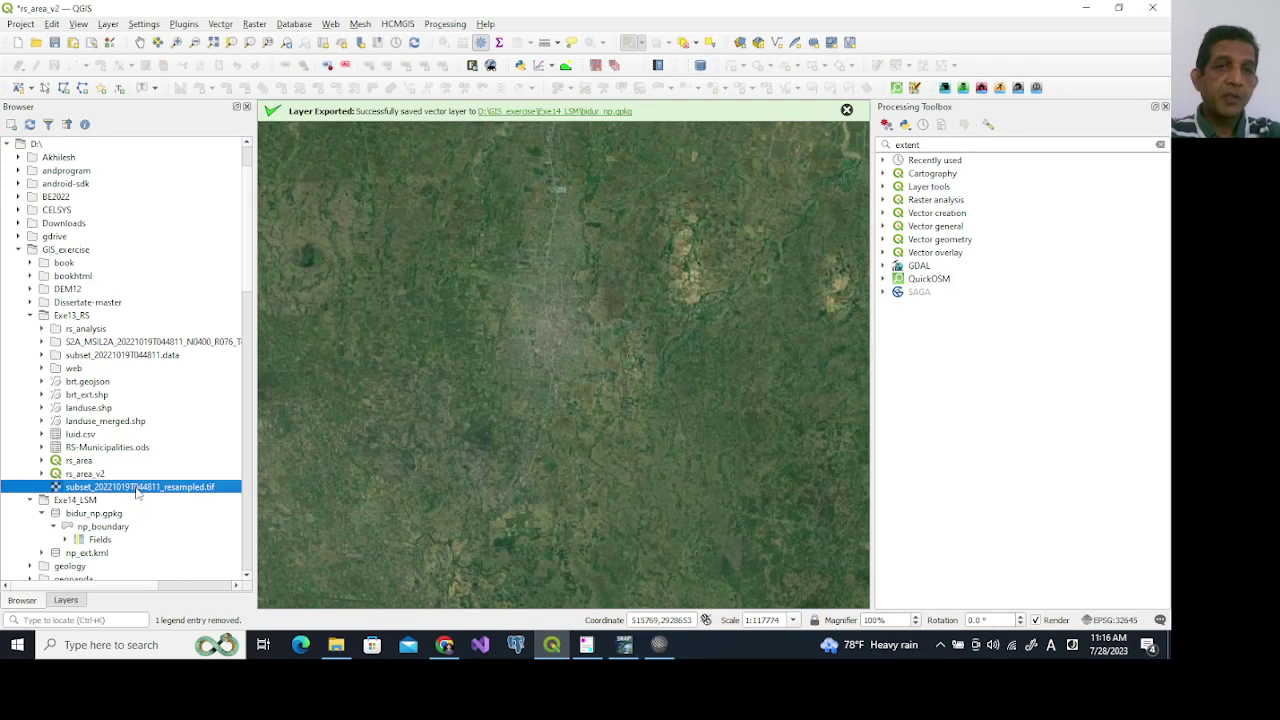
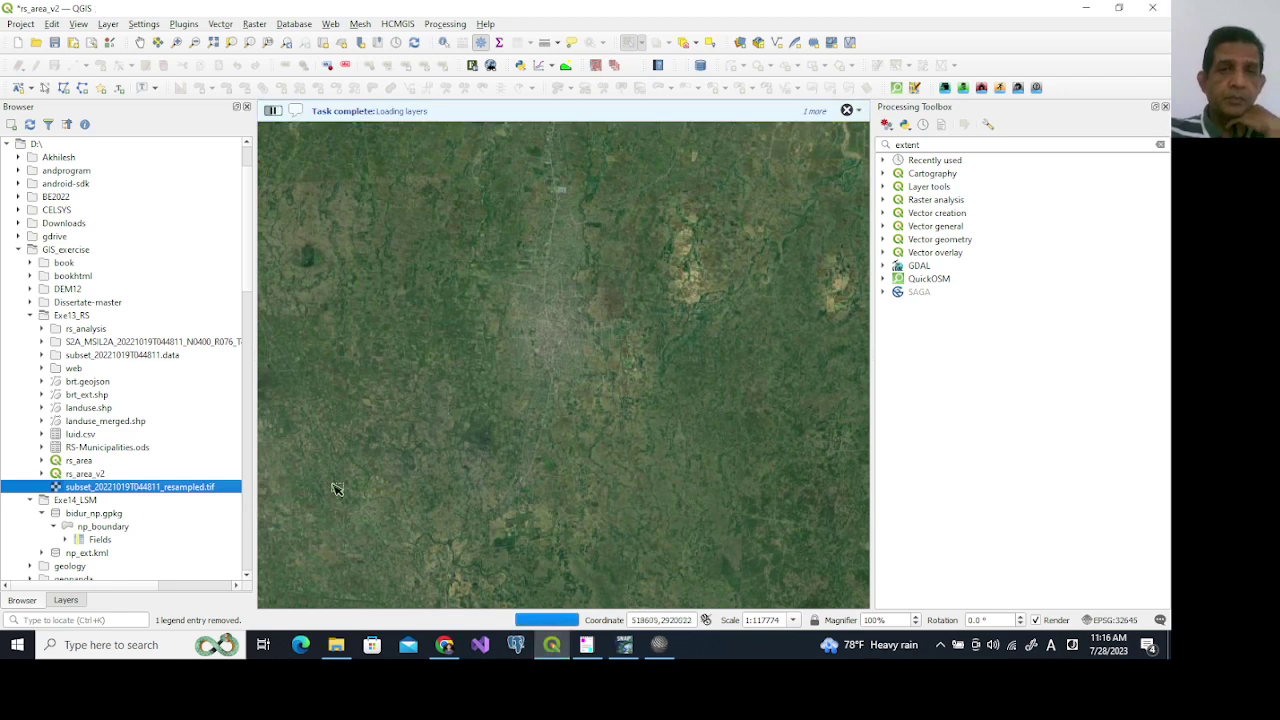
pyautogui.click(70, 601)
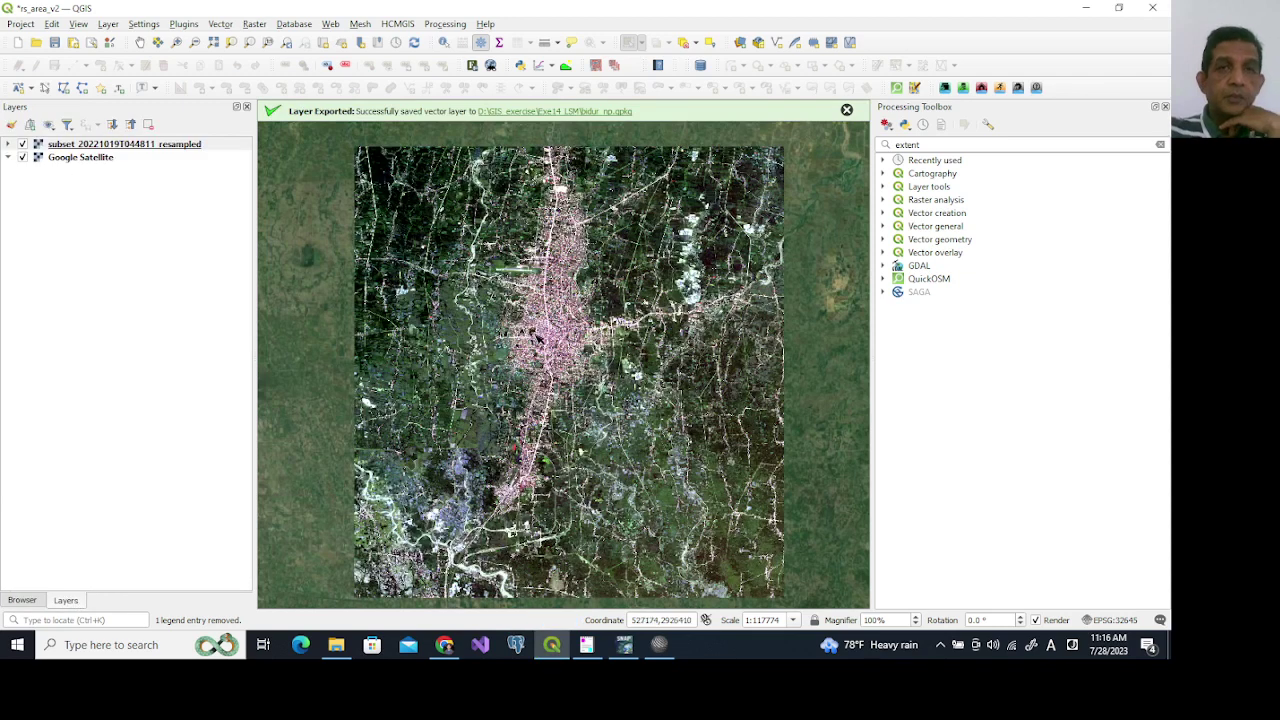
pyautogui.scroll(2, 576, 384)
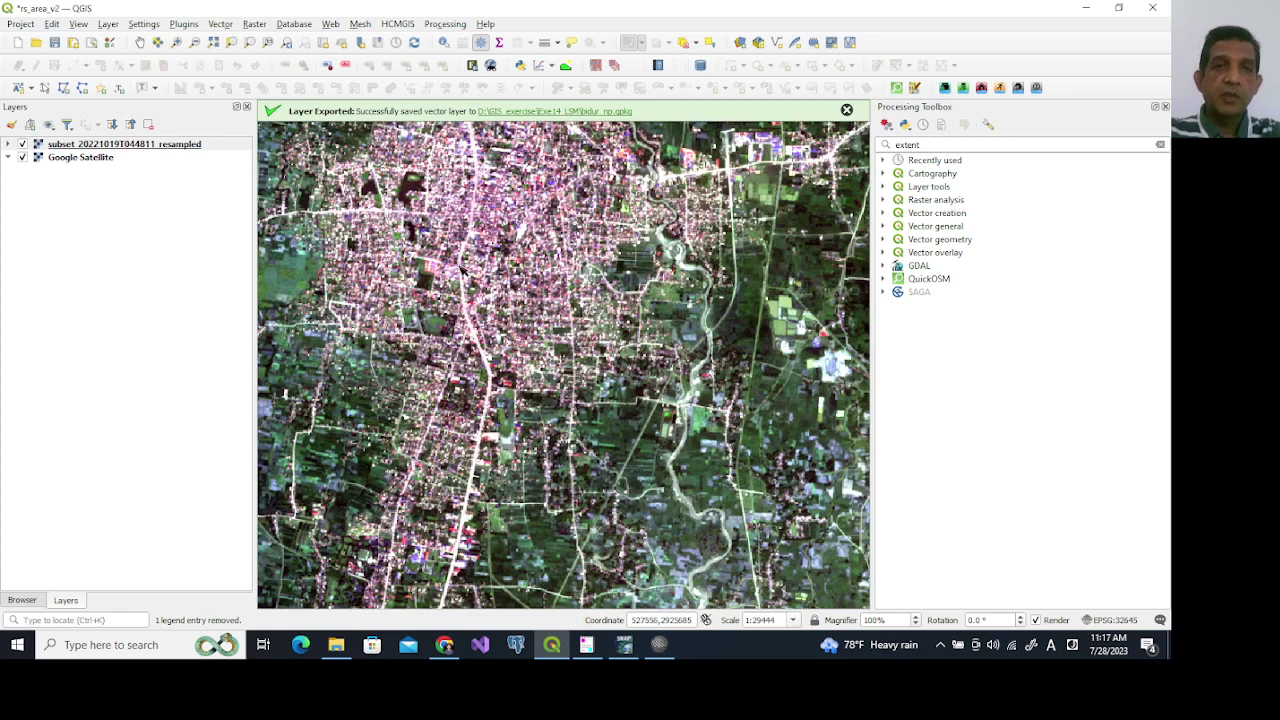
pyautogui.scroll(-1, 463, 272)
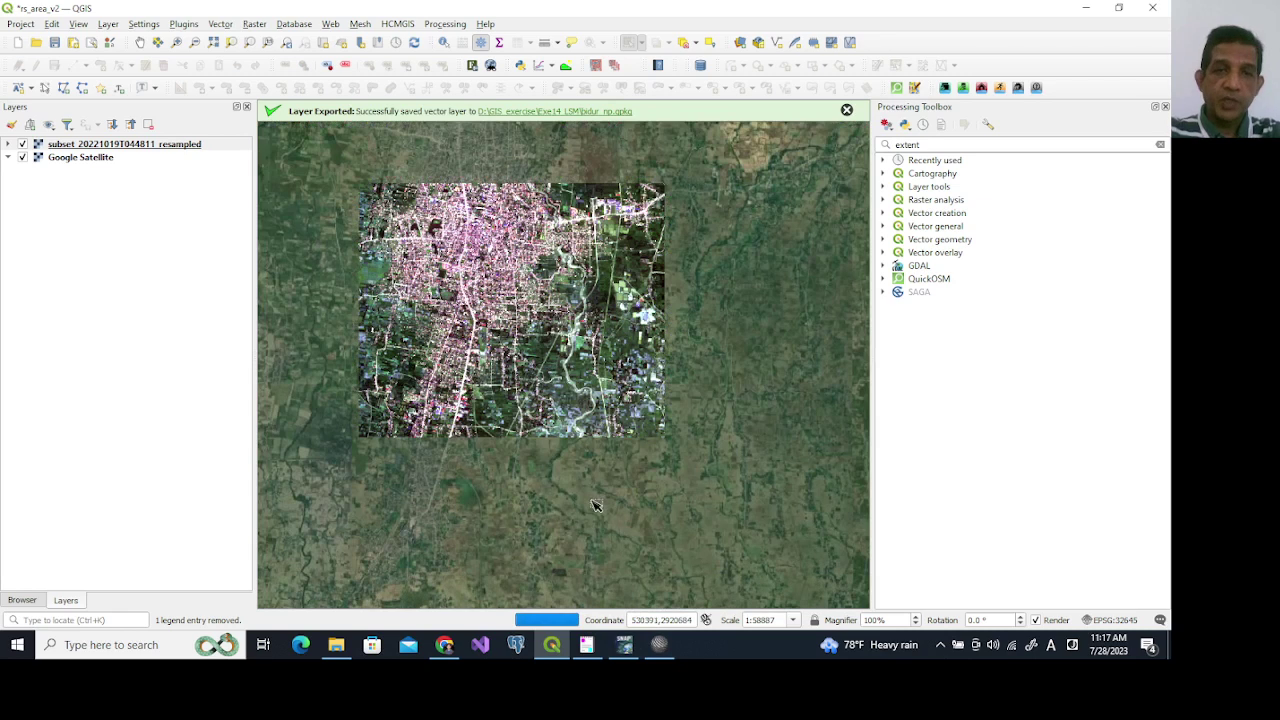
# Switch to SciTE and review the land-use ids and class names in luid.csv.
pyautogui.click(655, 645)
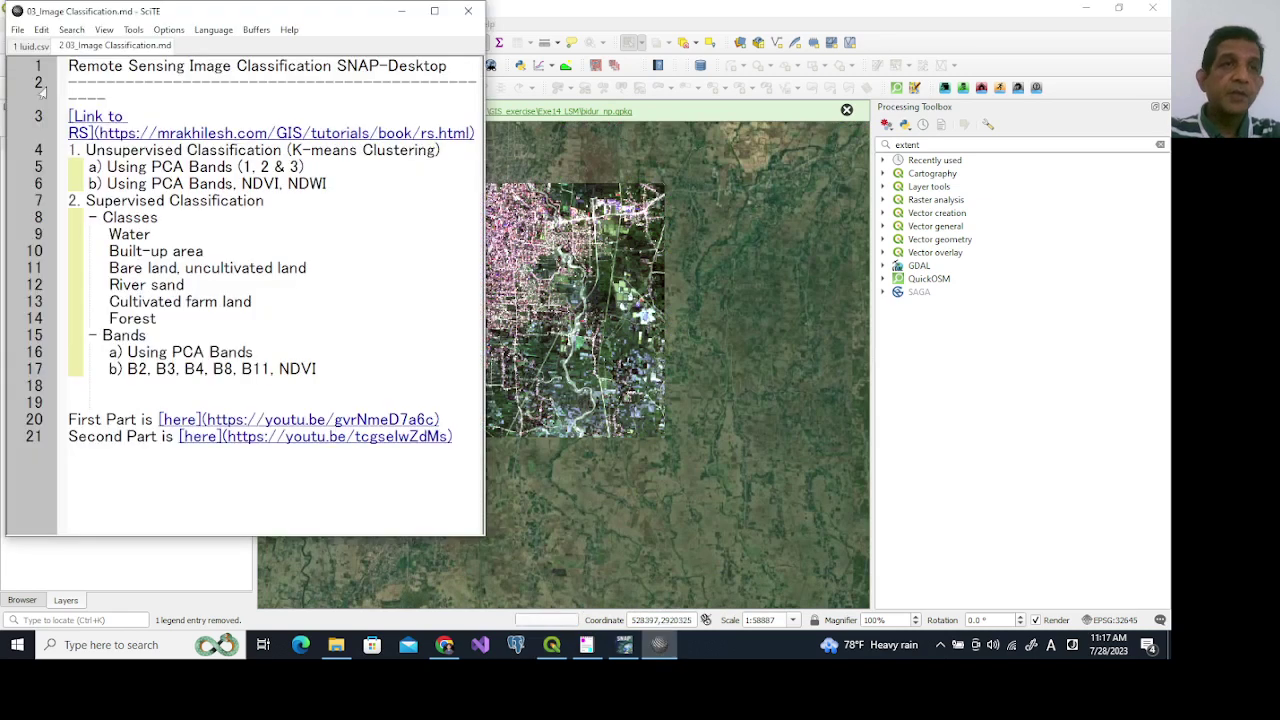
pyautogui.click(30, 46)
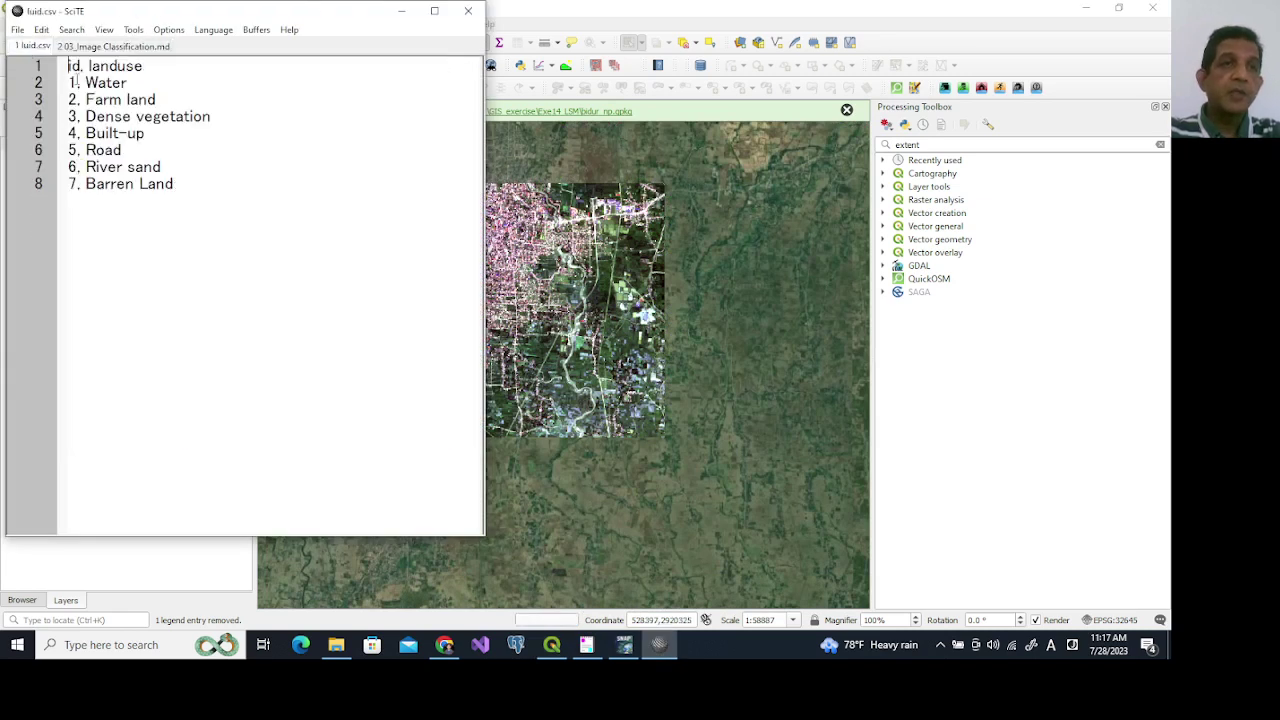
pyautogui.moveTo(69, 83); pyautogui.dragTo(199, 191)
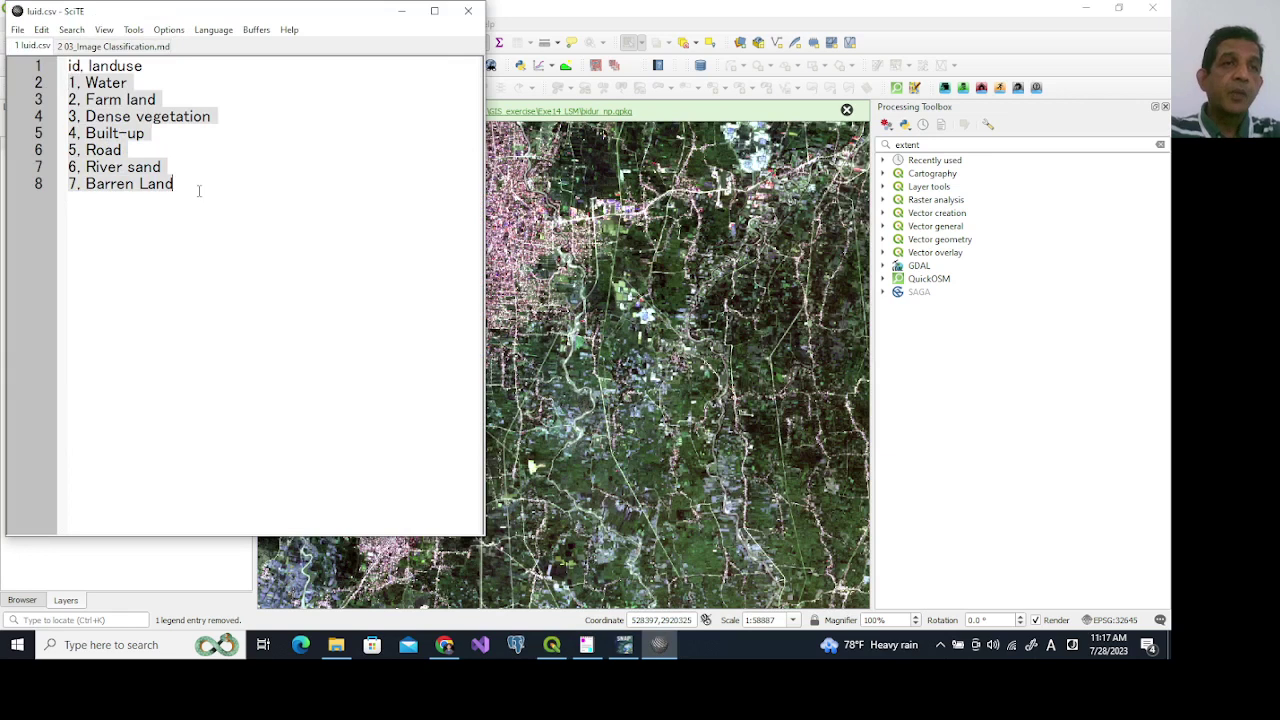
pyautogui.click(97, 86)
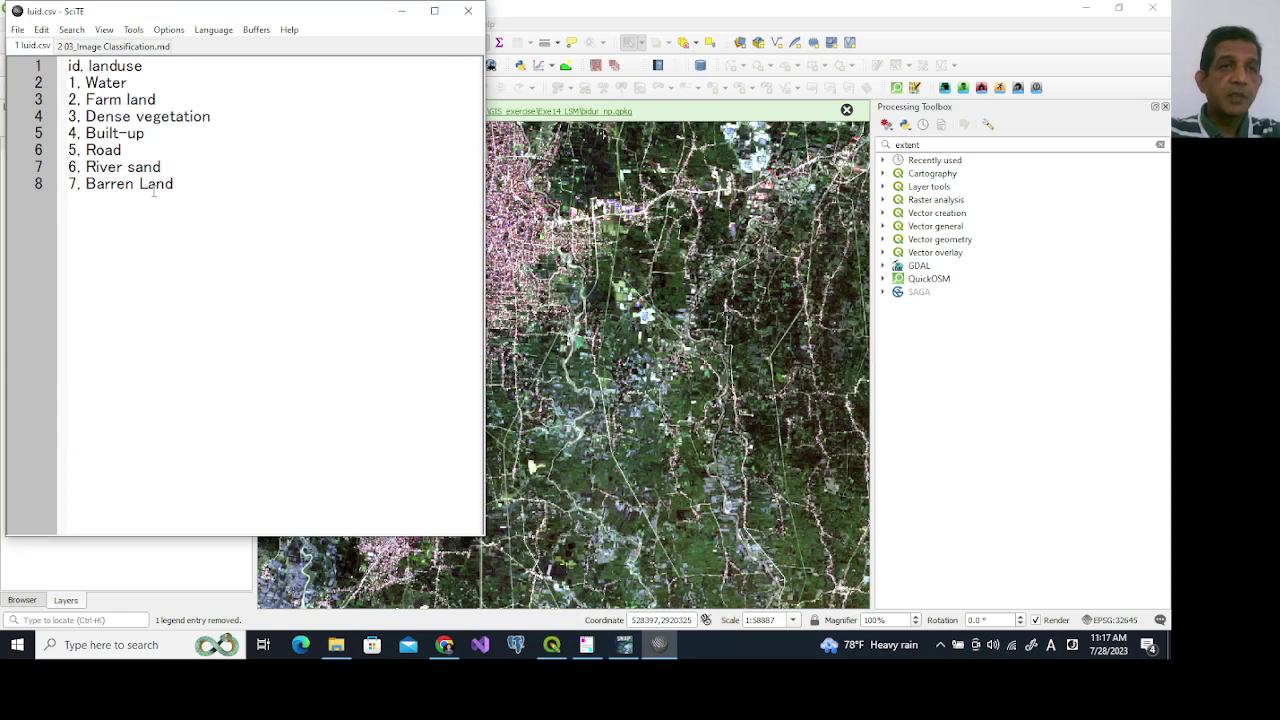
# Switch back to QGIS and compare the coverage of the resampled subset image with the Google Satellite base map by toggling the subset's visibility.
pyautogui.click(588, 12)
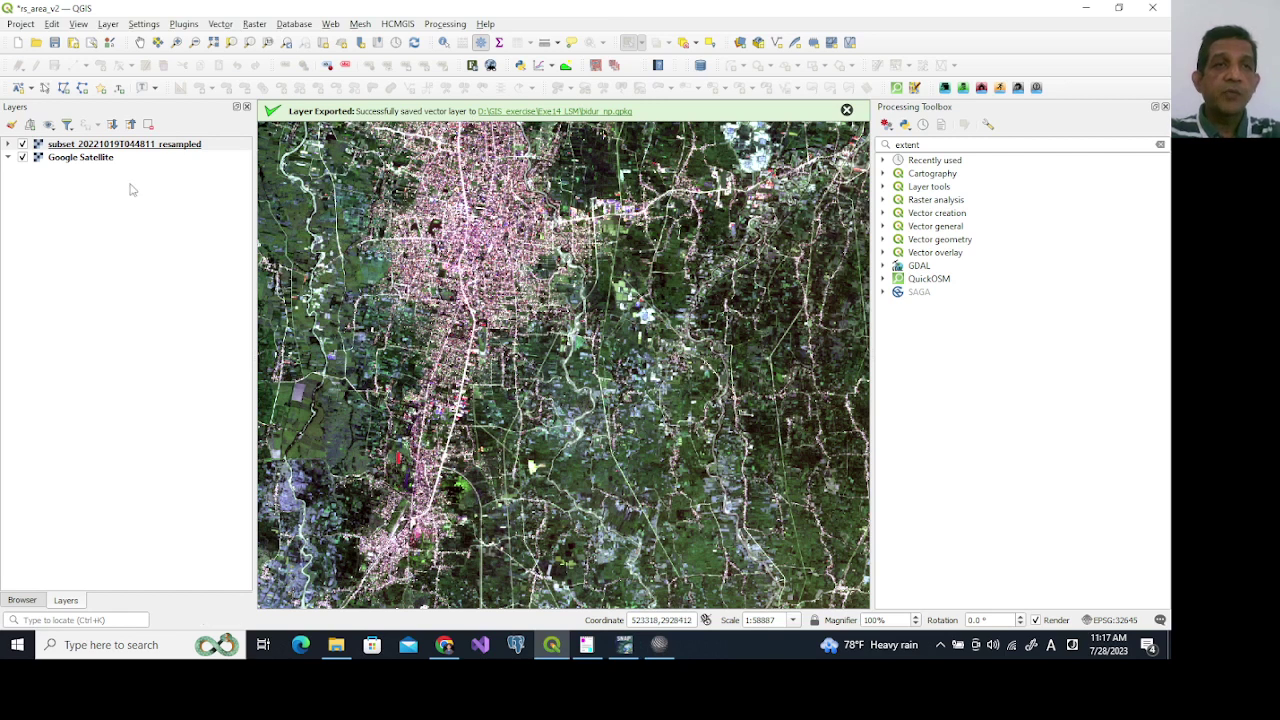
pyautogui.click(22, 145)
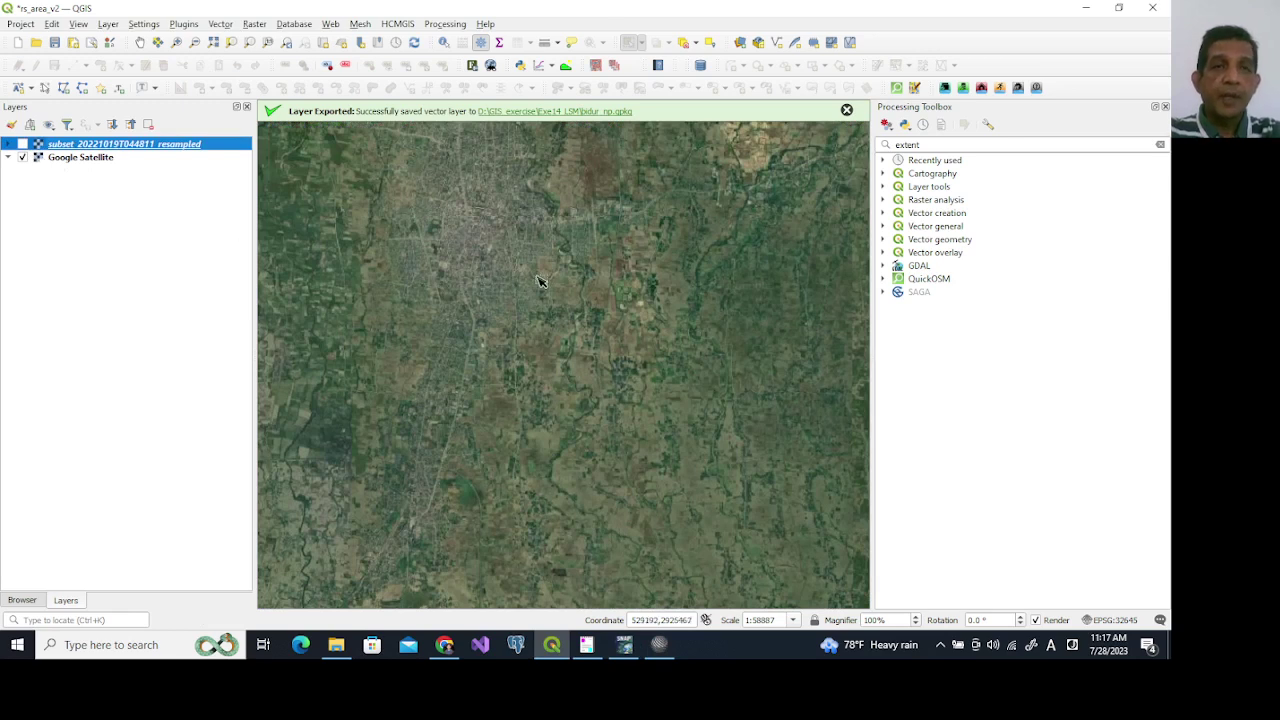
pyautogui.scroll(-2, 540, 283)
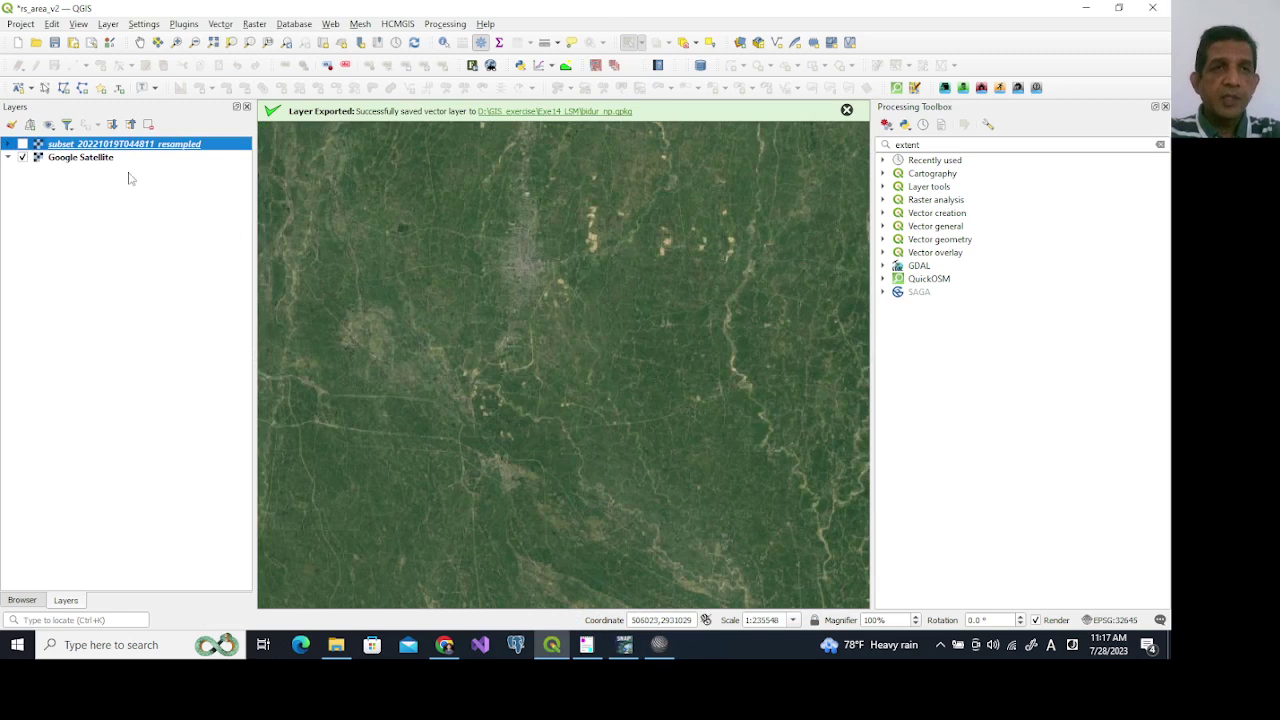
pyautogui.click(87, 159)
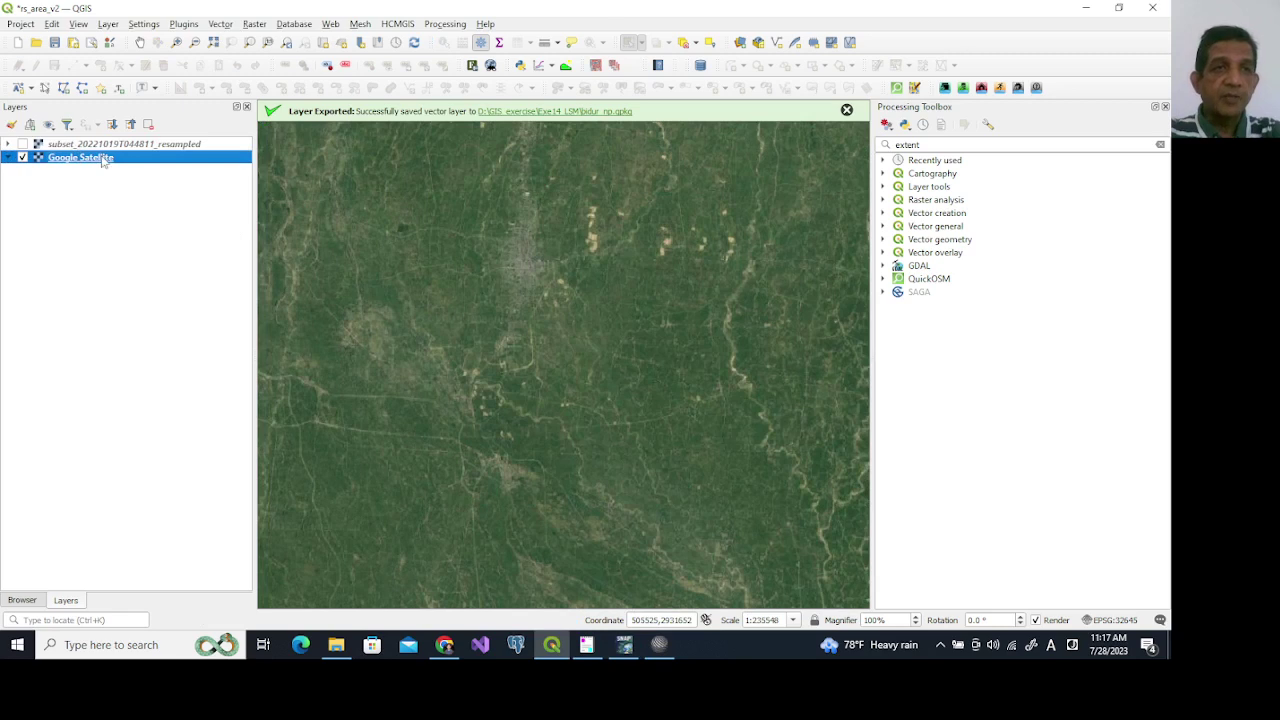
pyautogui.doubleClick(102, 163)
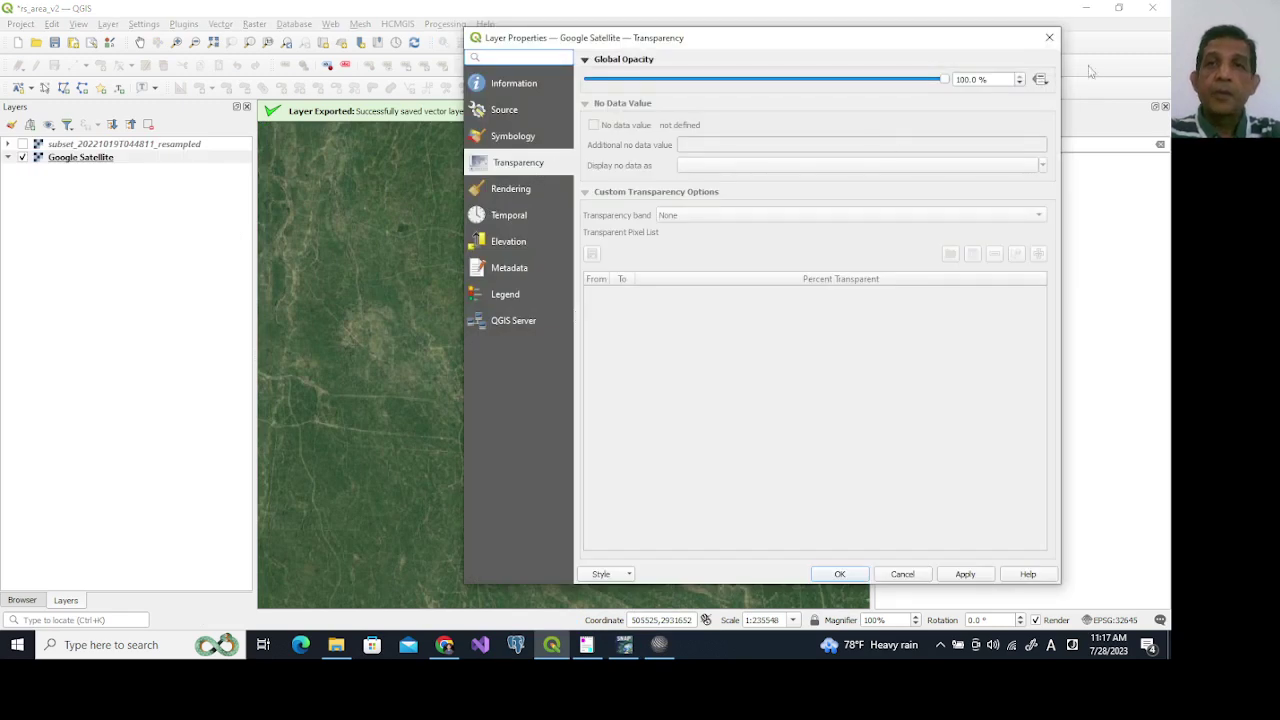
pyautogui.click(1049, 37)
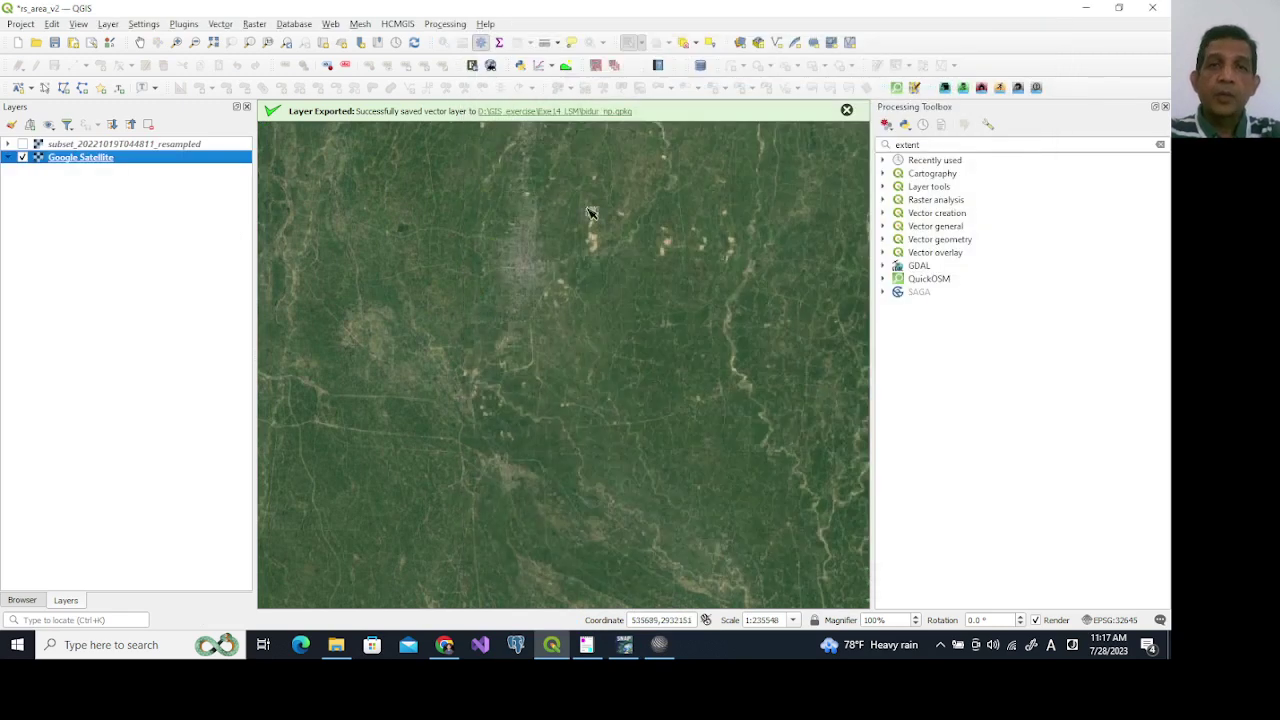
pyautogui.click(22, 144)
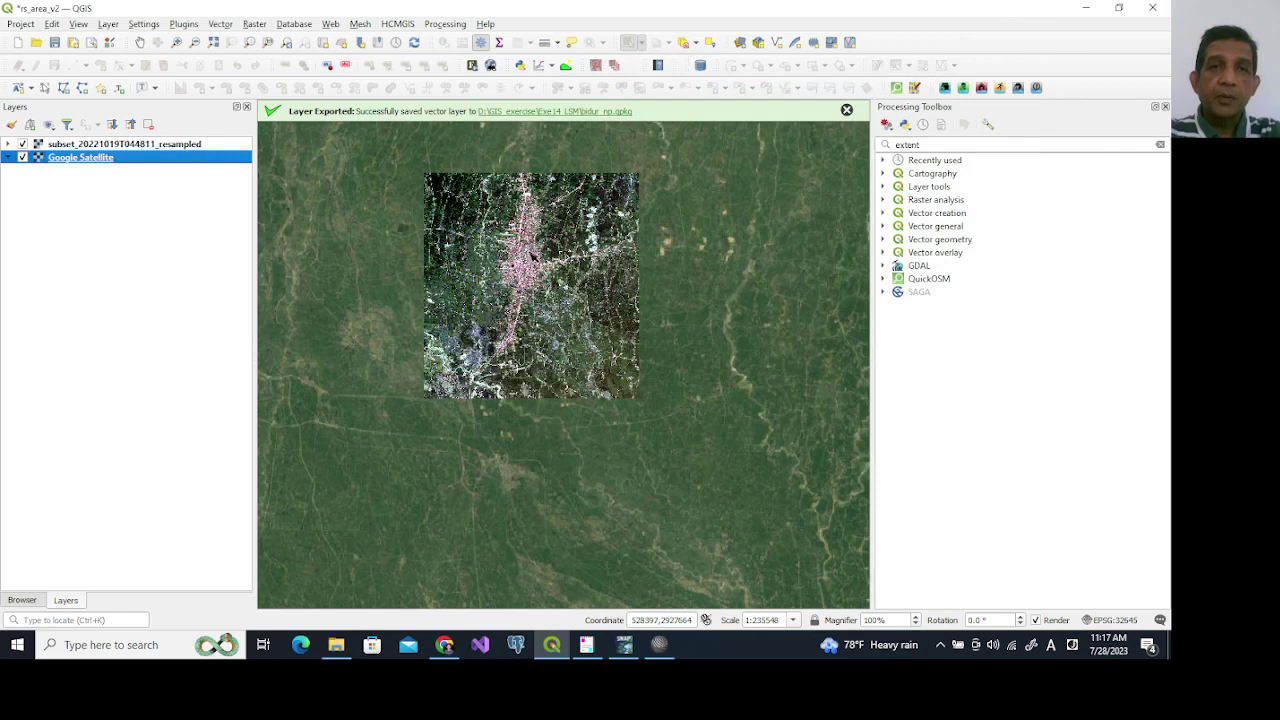
pyautogui.scroll(-2, 534, 257)
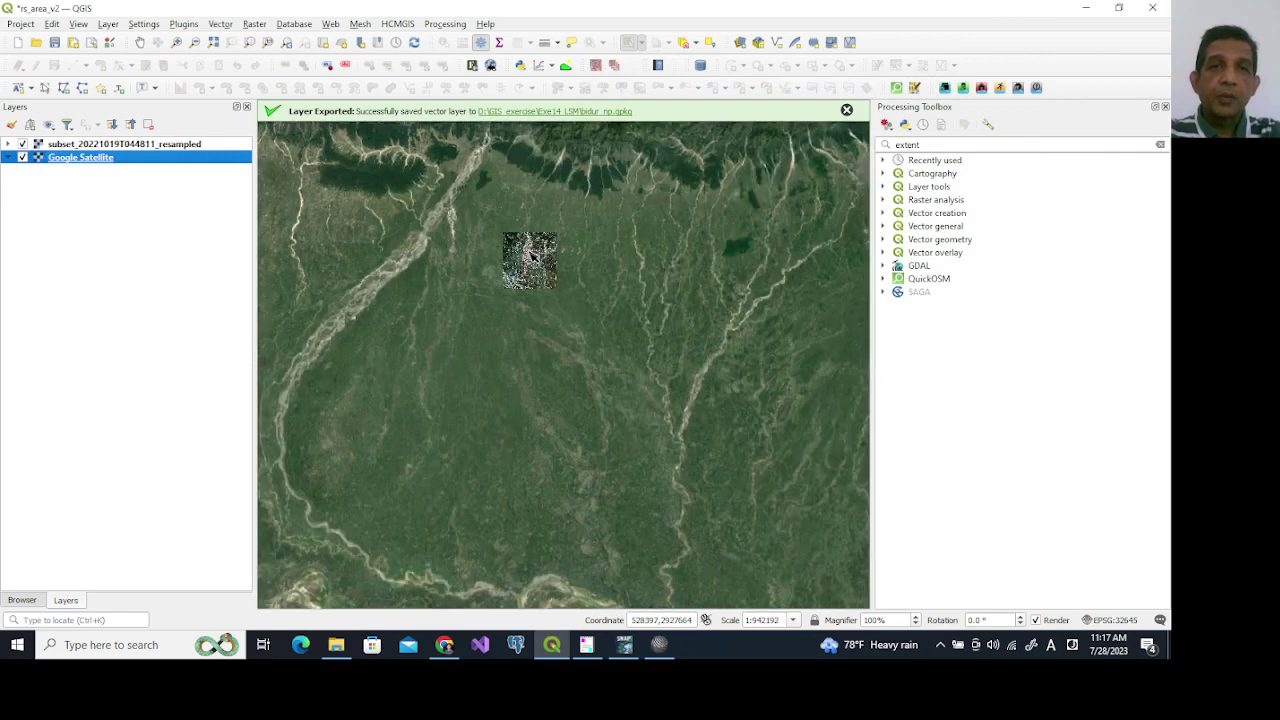
pyautogui.scroll(4, 534, 257)
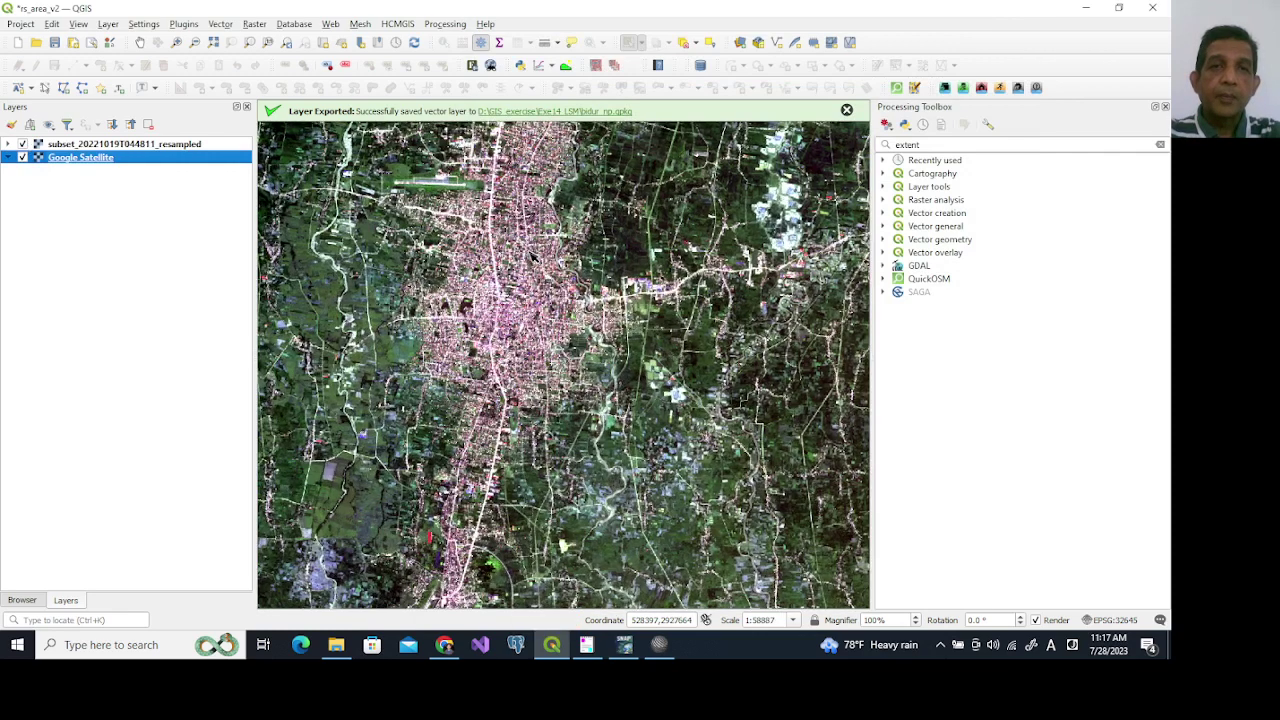
pyautogui.scroll(1, 533, 256)
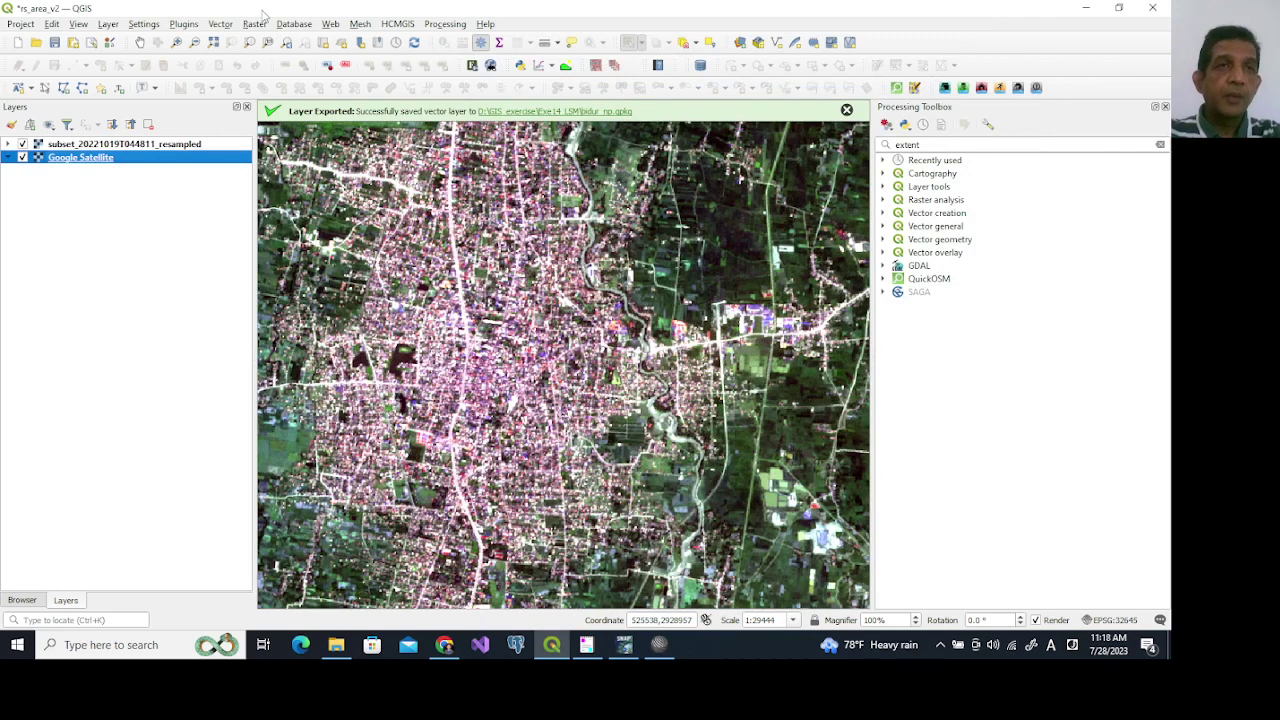
# Start a new shapefile layer and set its file to landuse_v2.shp in the D:\GIS_exercise\Exe13_RS folder.
pyautogui.click(104, 26)
pyautogui.moveTo(140, 57)
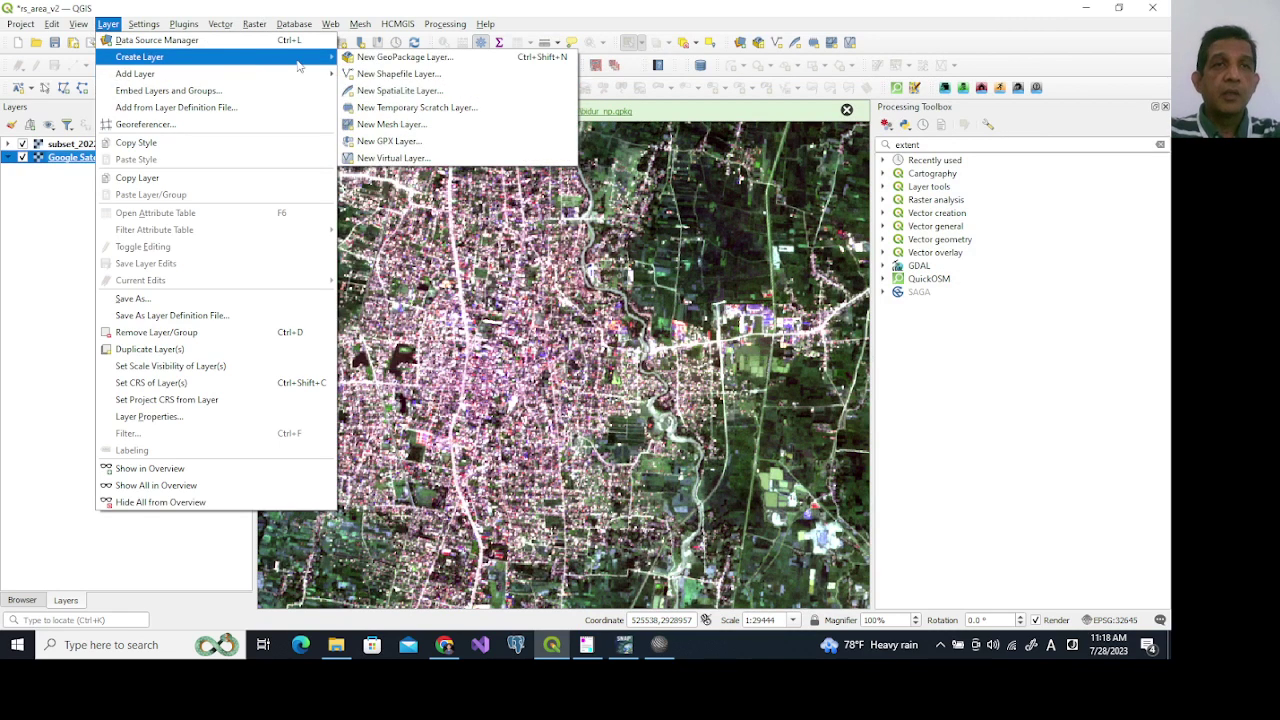
pyautogui.click(403, 77)
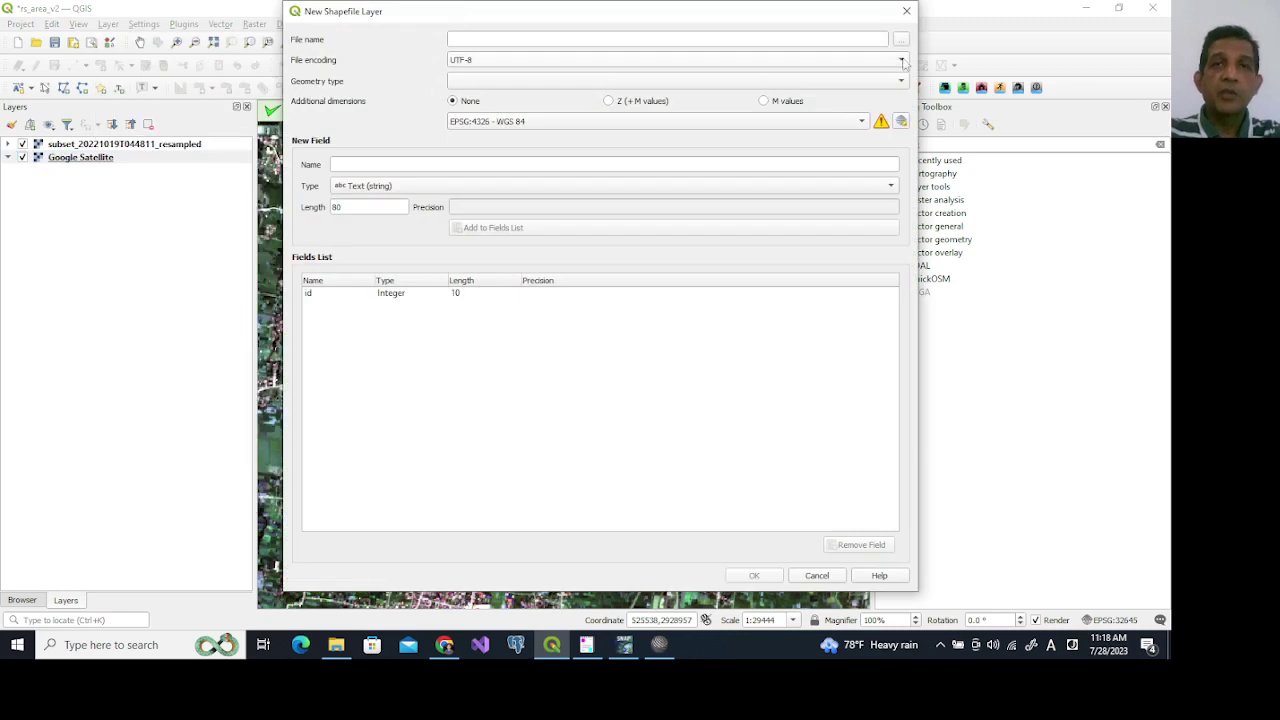
pyautogui.click(901, 40)
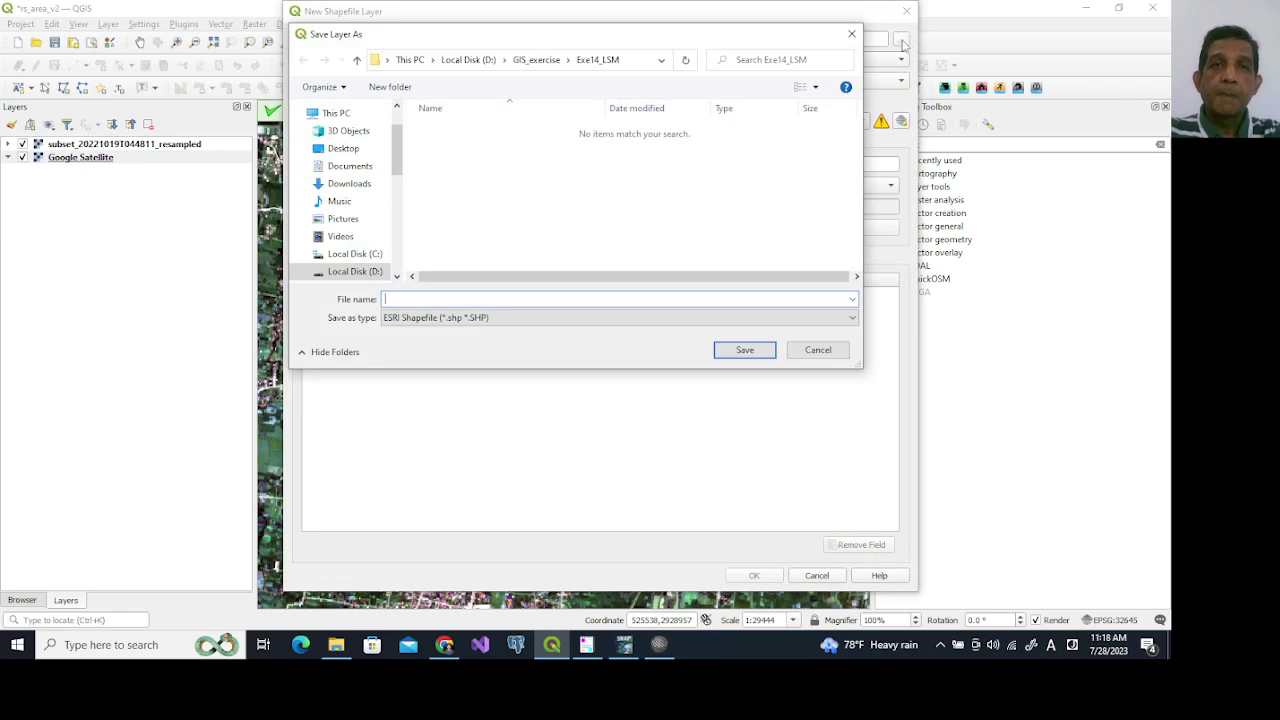
pyautogui.click(536, 60)
pyautogui.click(427, 192)
pyautogui.doubleClick(427, 193)
pyautogui.click(412, 299)
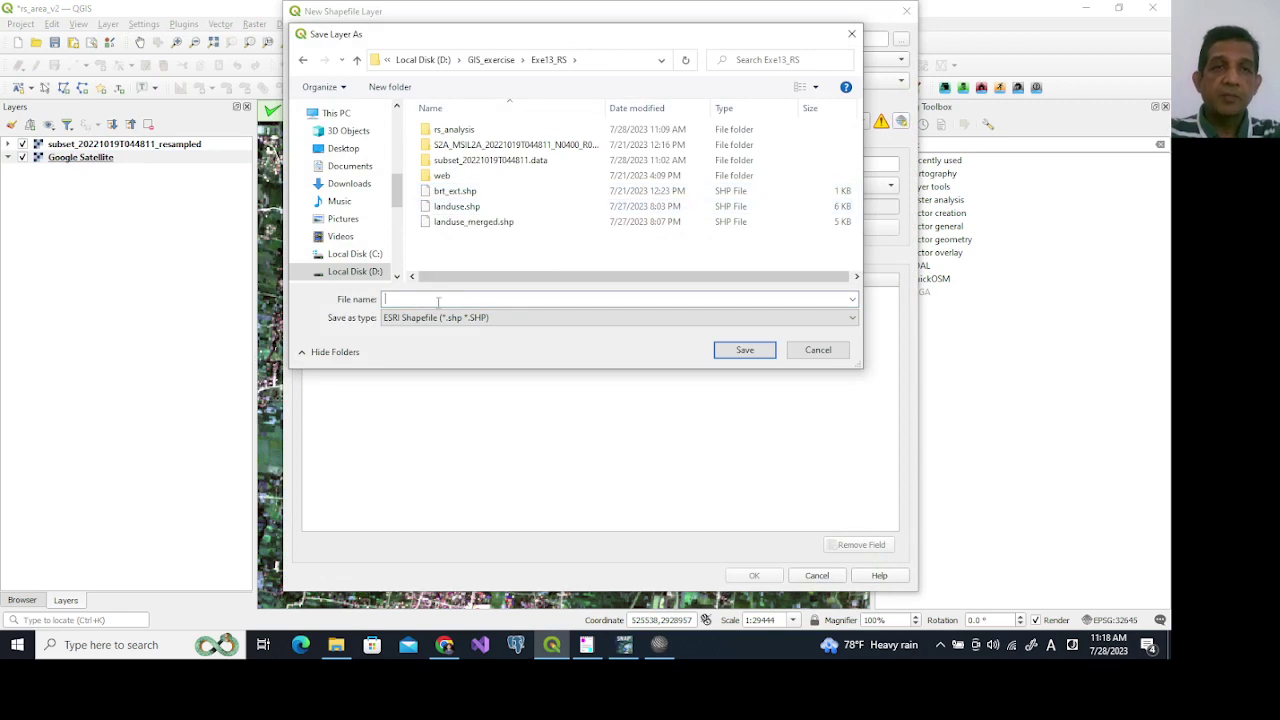
pyautogui.write('land')
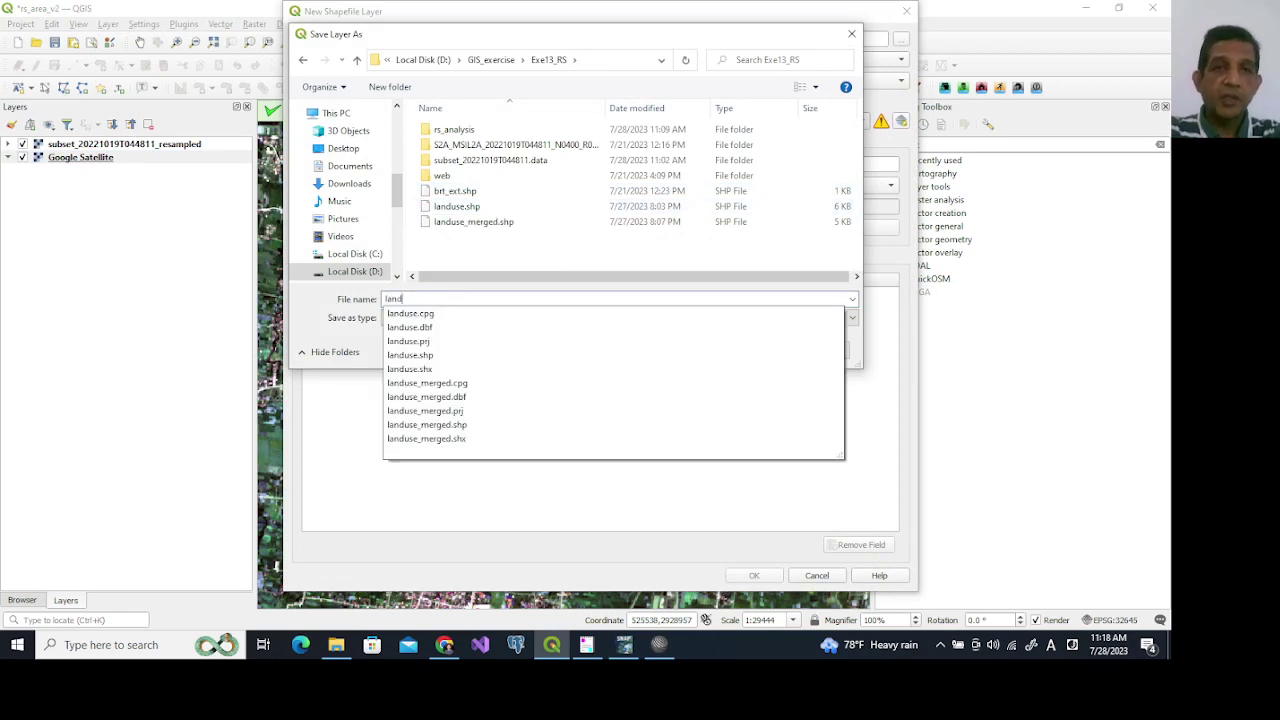
pyautogui.write('use_v')
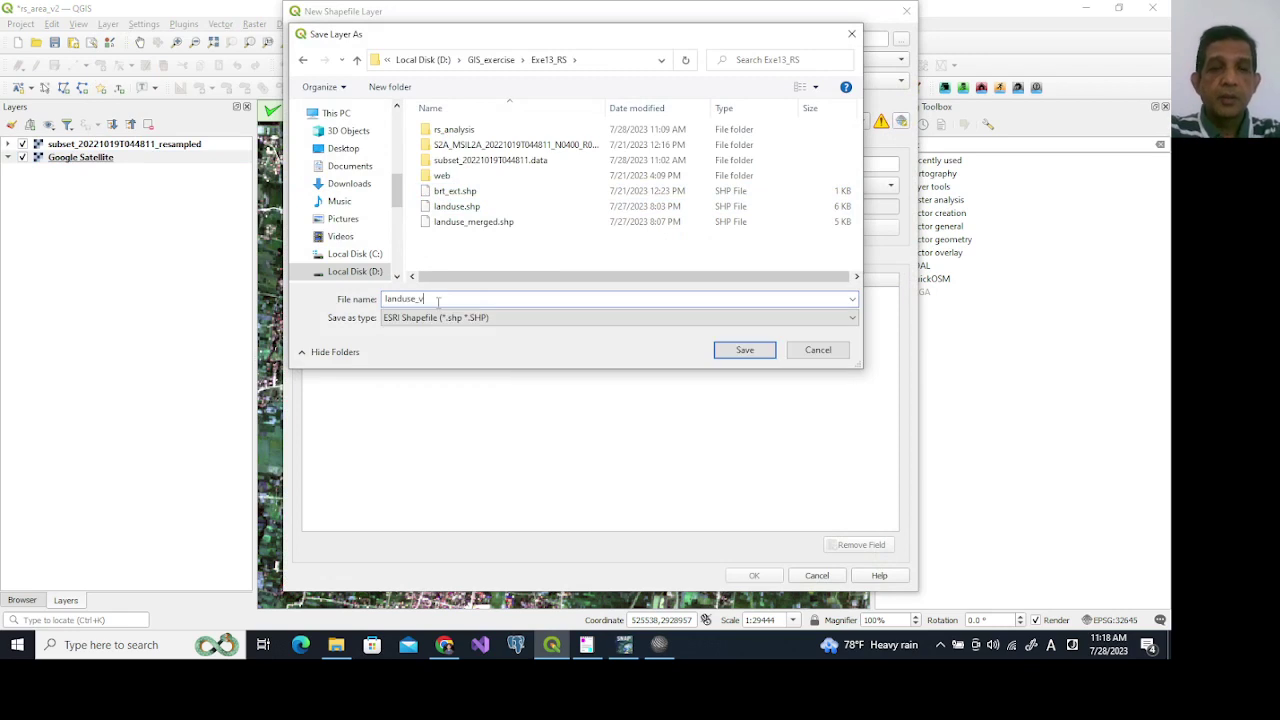
pyautogui.press('Return')
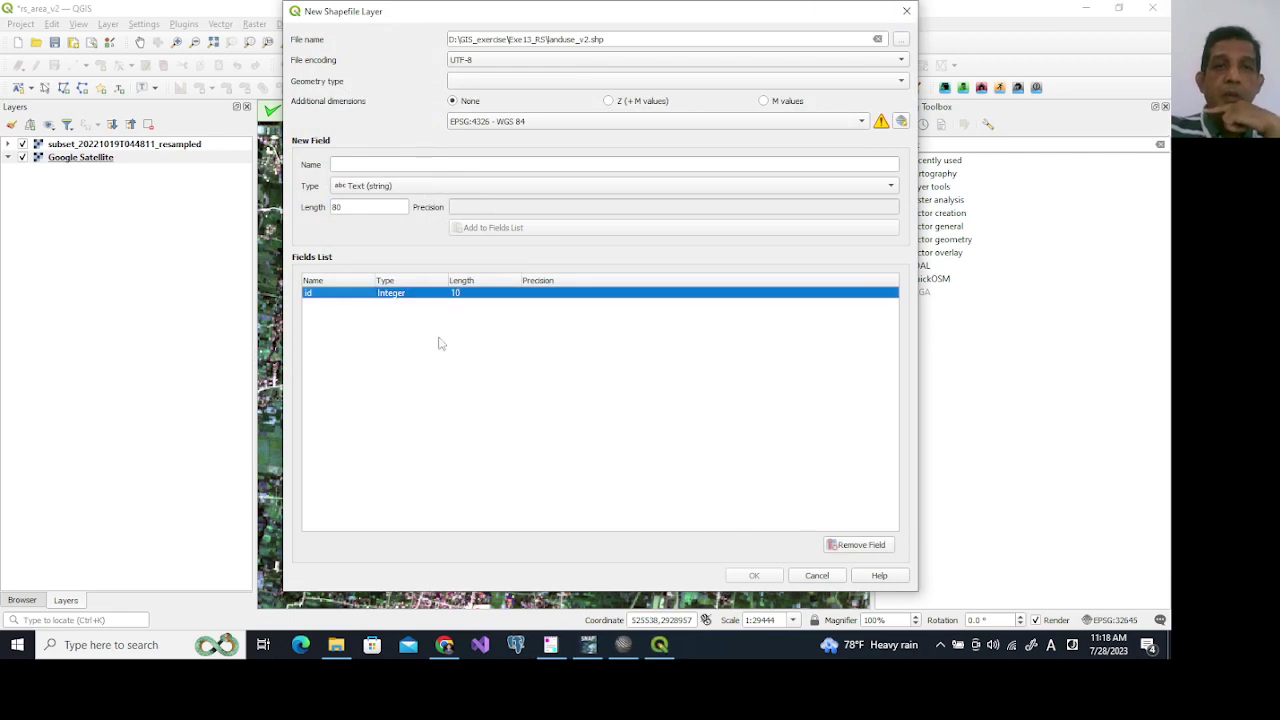
# Create the shapefile with Polygon geometry and the project CRS EPSG:32645 - WGS 84 / UTM zone 45N.
pyautogui.click(630, 87)
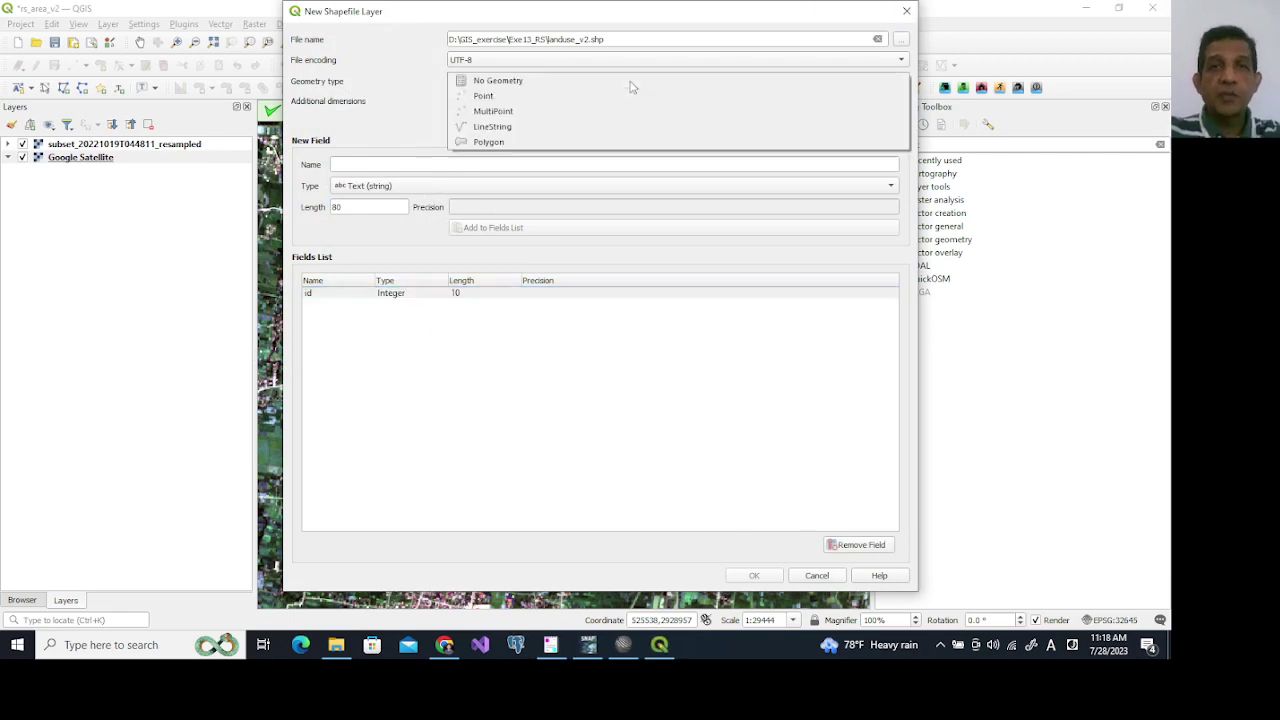
pyautogui.click(512, 144)
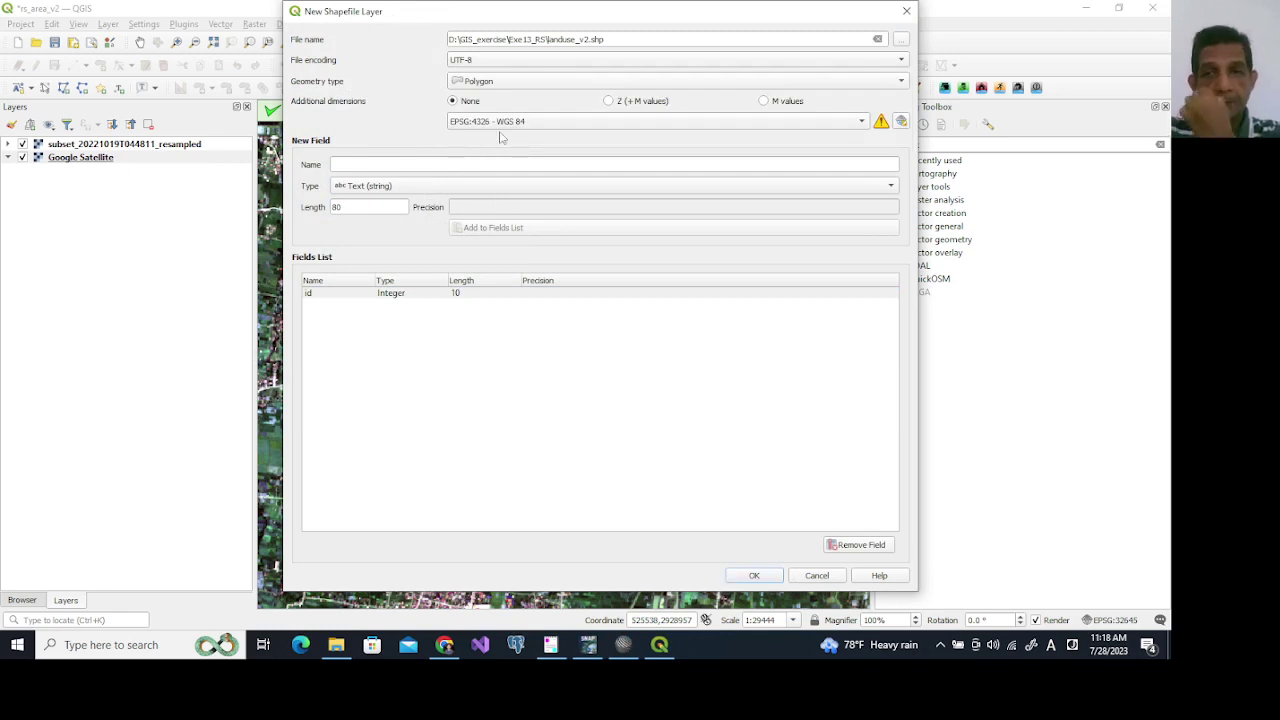
pyautogui.click(855, 121)
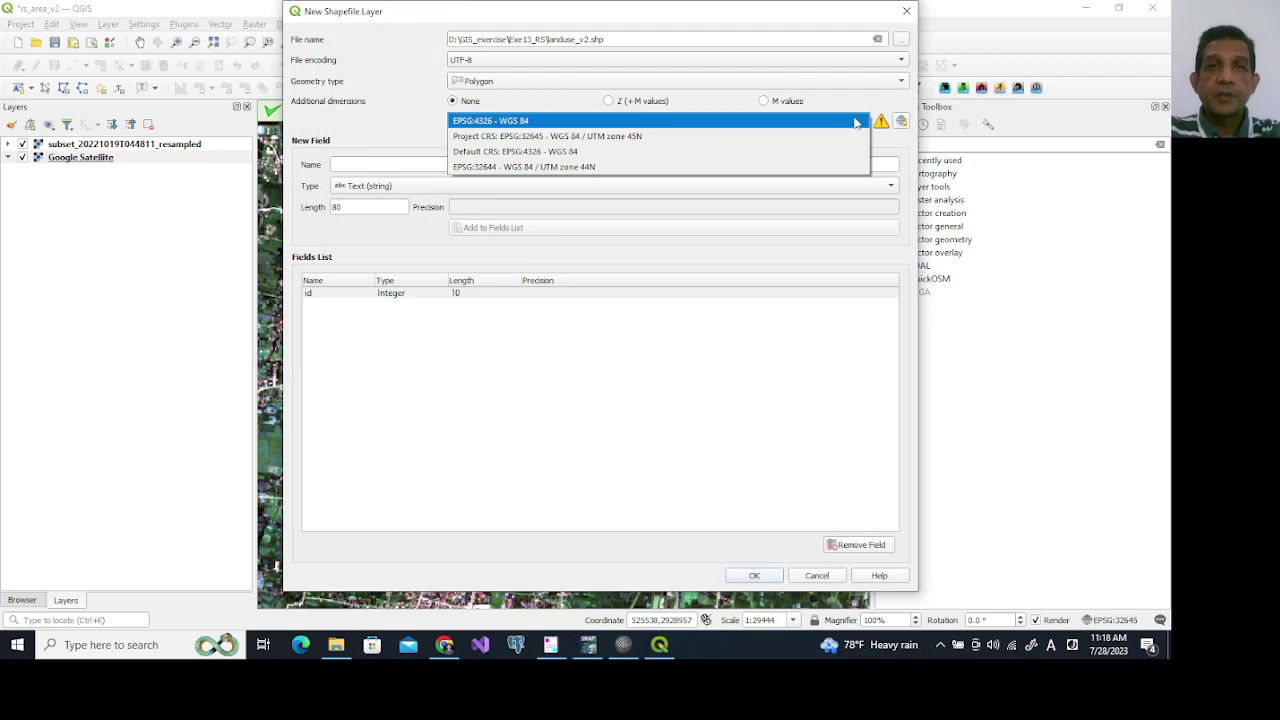
pyautogui.click(615, 137)
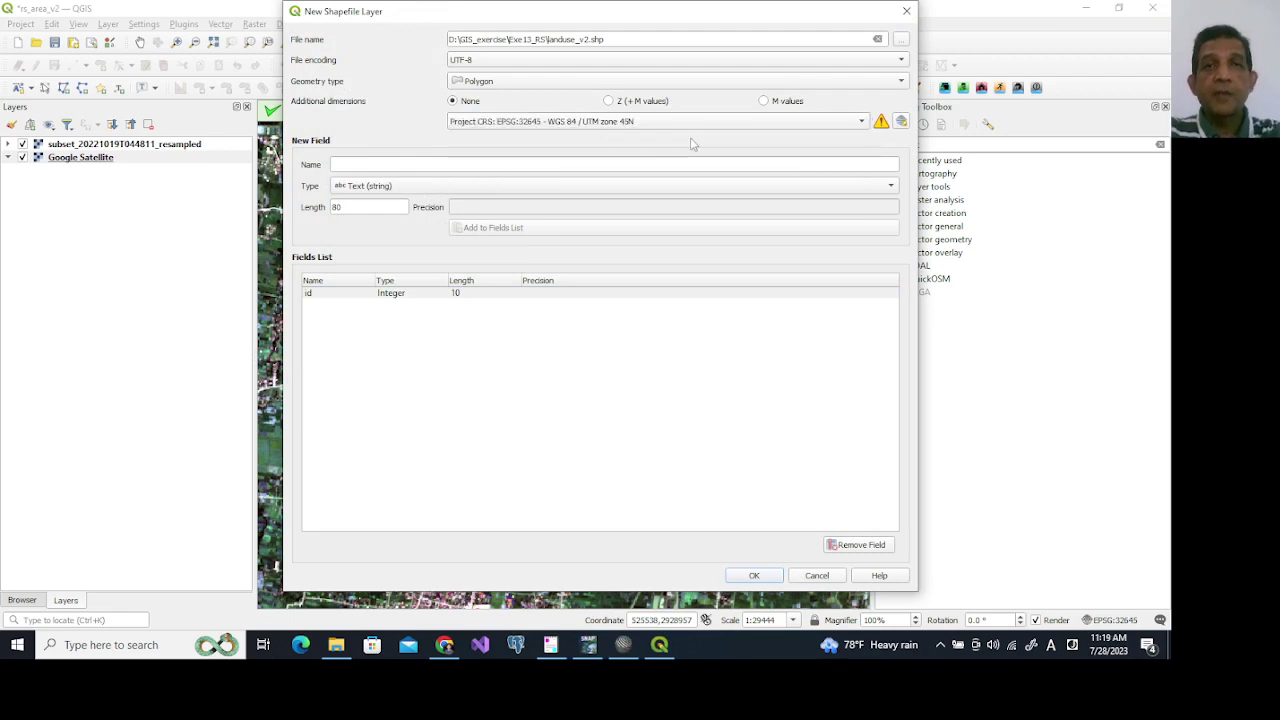
pyautogui.click(755, 576)
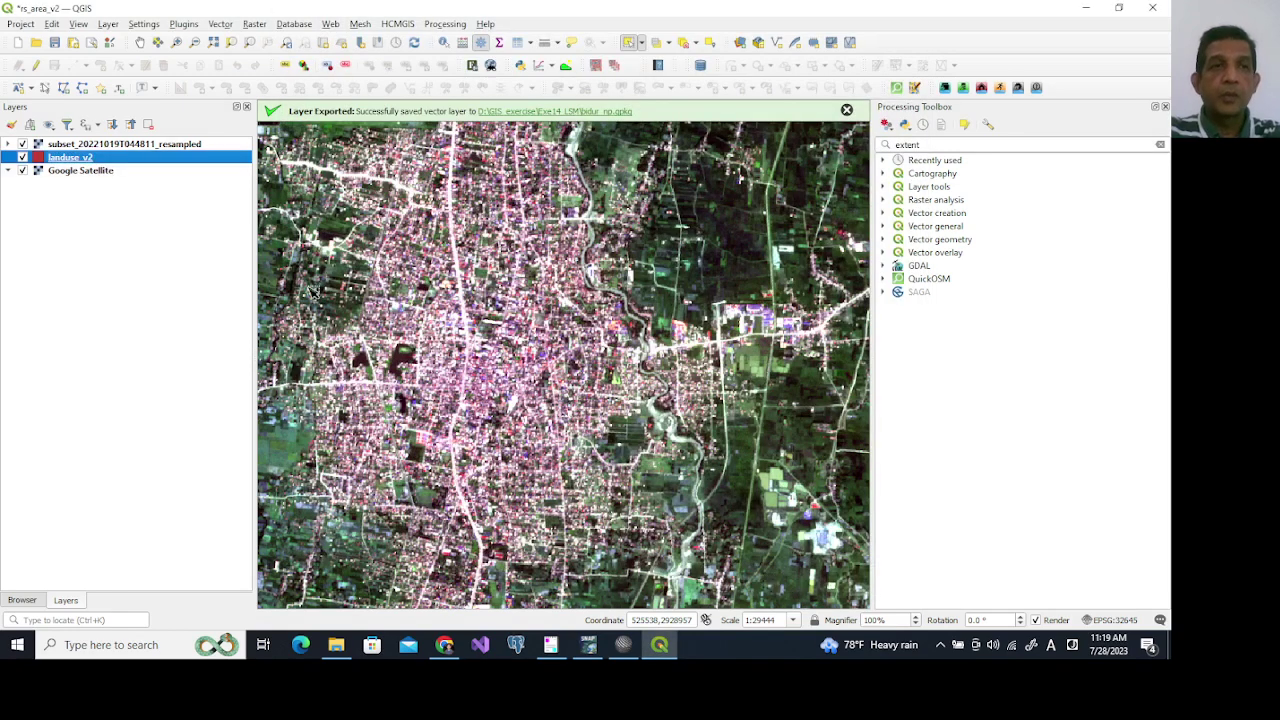
# Check the class list in SciTE, return to QGIS and set the landuse_v2 layer's symbology to Categorized.
pyautogui.click(623, 644)
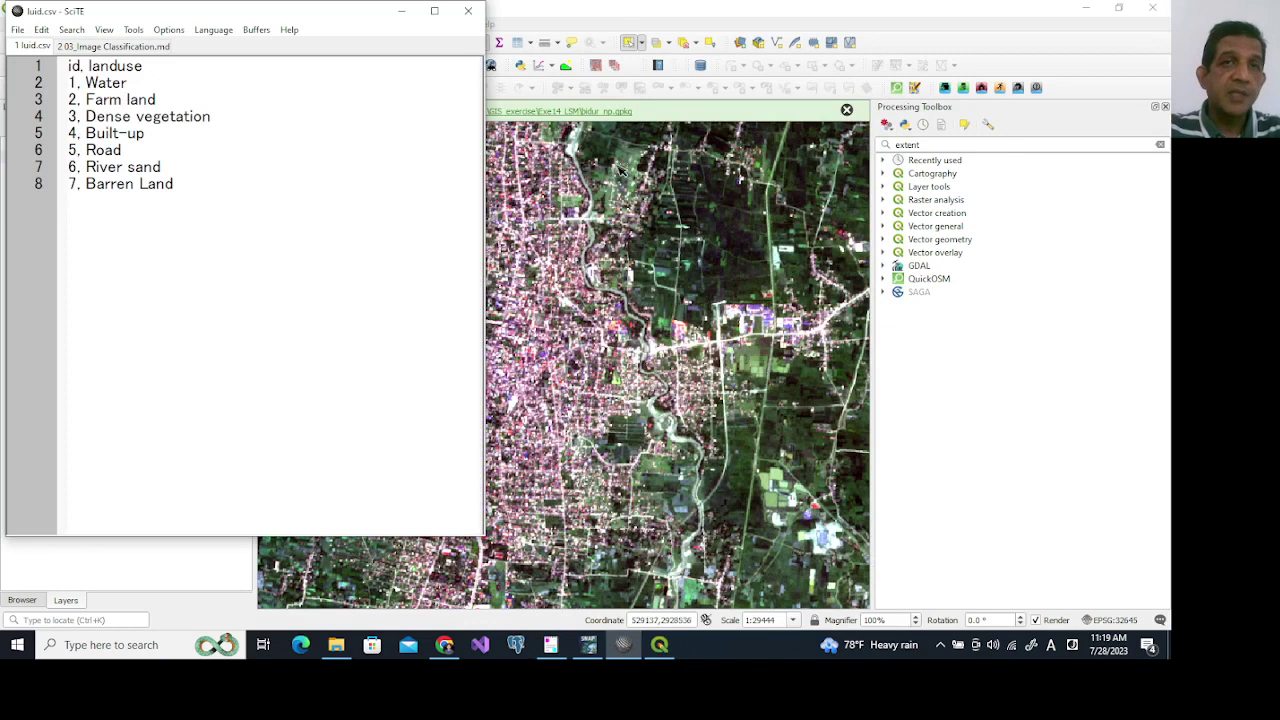
pyautogui.click(620, 12)
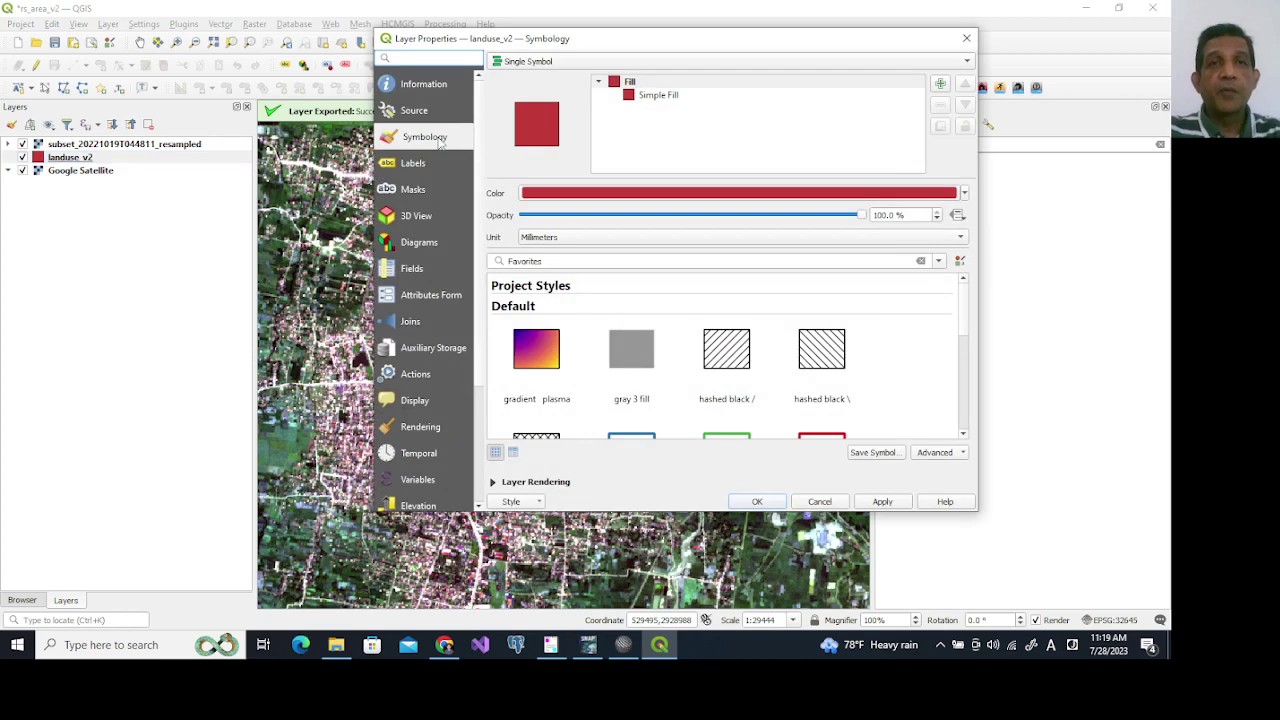
pyautogui.moveTo(640, 48); pyautogui.dragTo(425, 87)
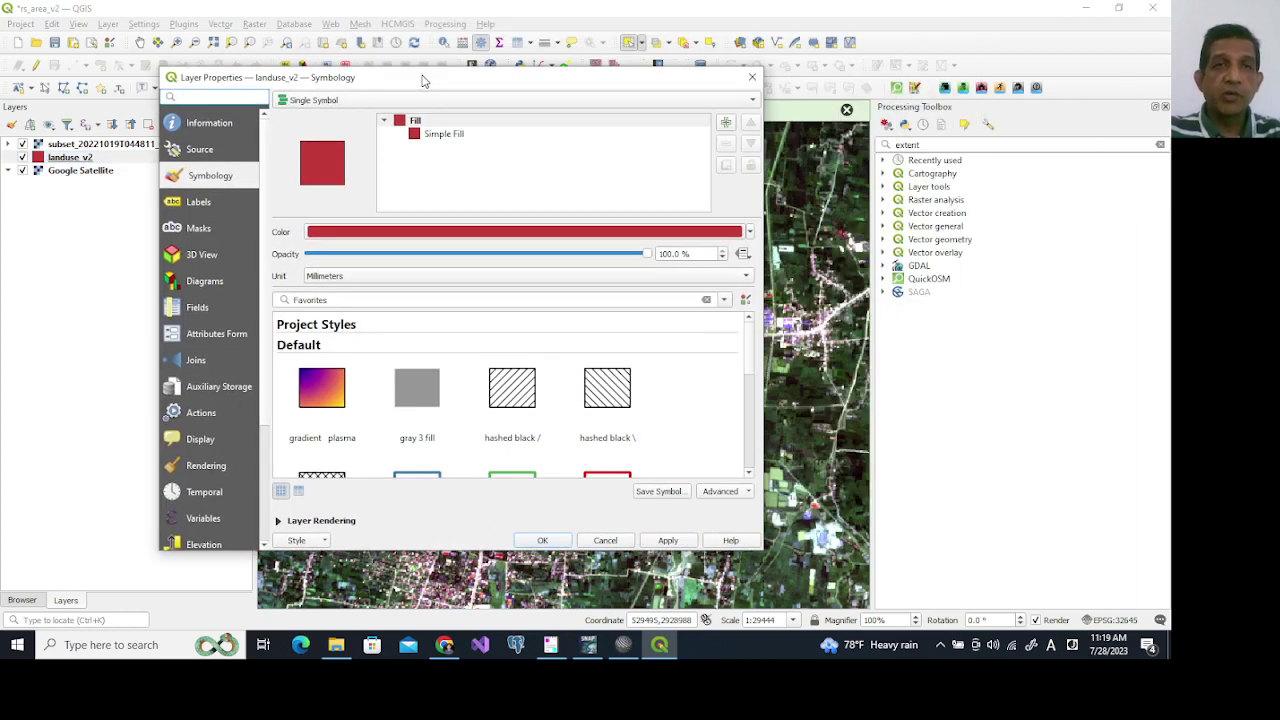
pyautogui.click(431, 136)
pyautogui.click(358, 104)
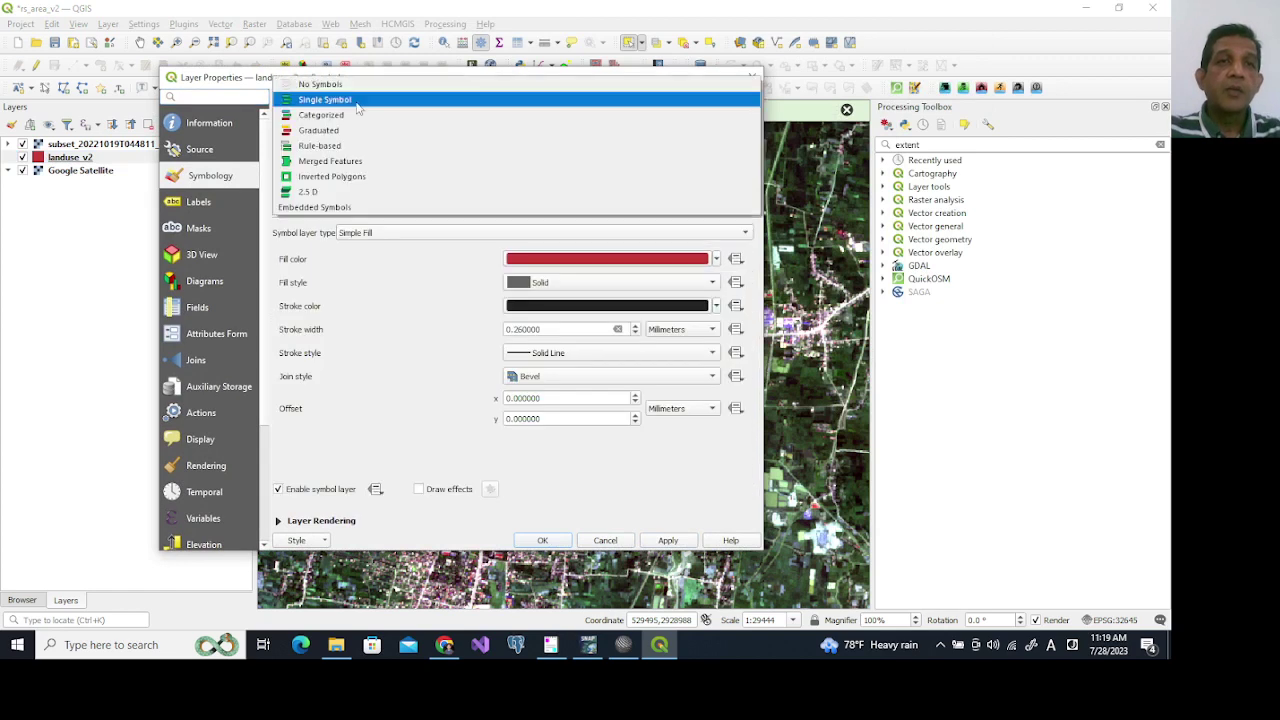
pyautogui.click(344, 116)
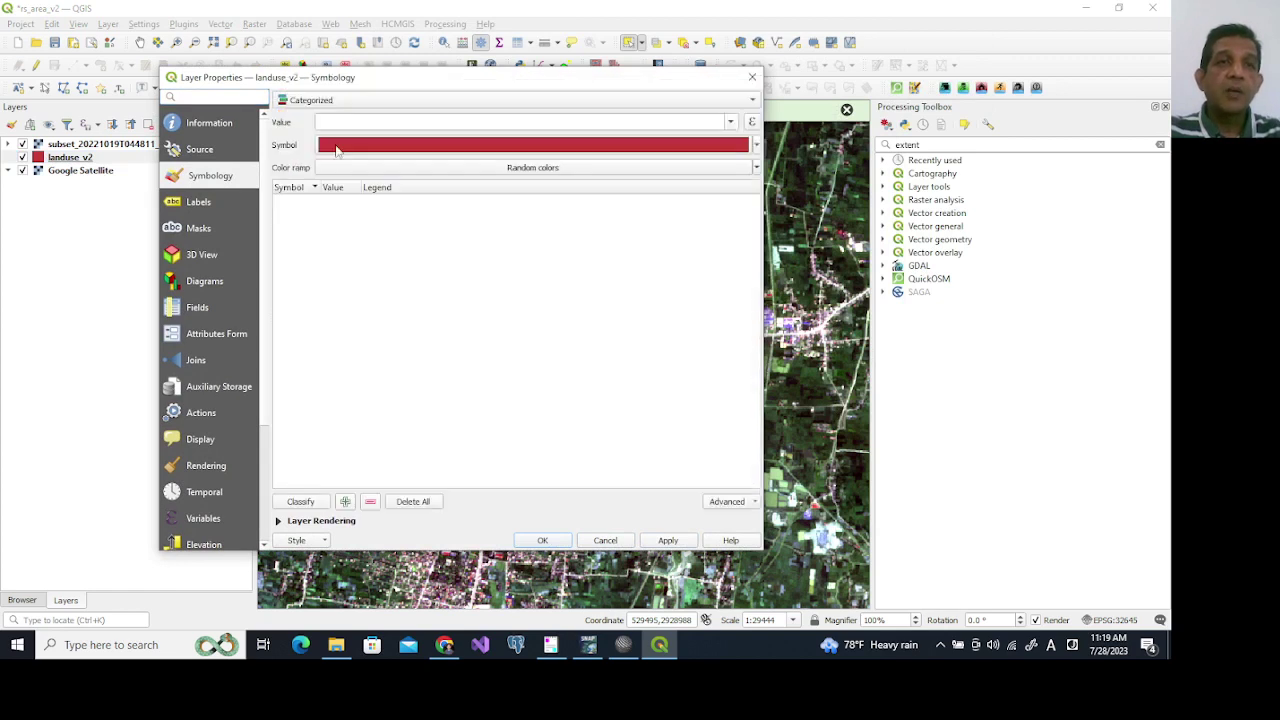
# Add seven categories to the landuse_v2 symbology, checking the number of classes against luid.csv in SciTE.
pyautogui.click(300, 501)
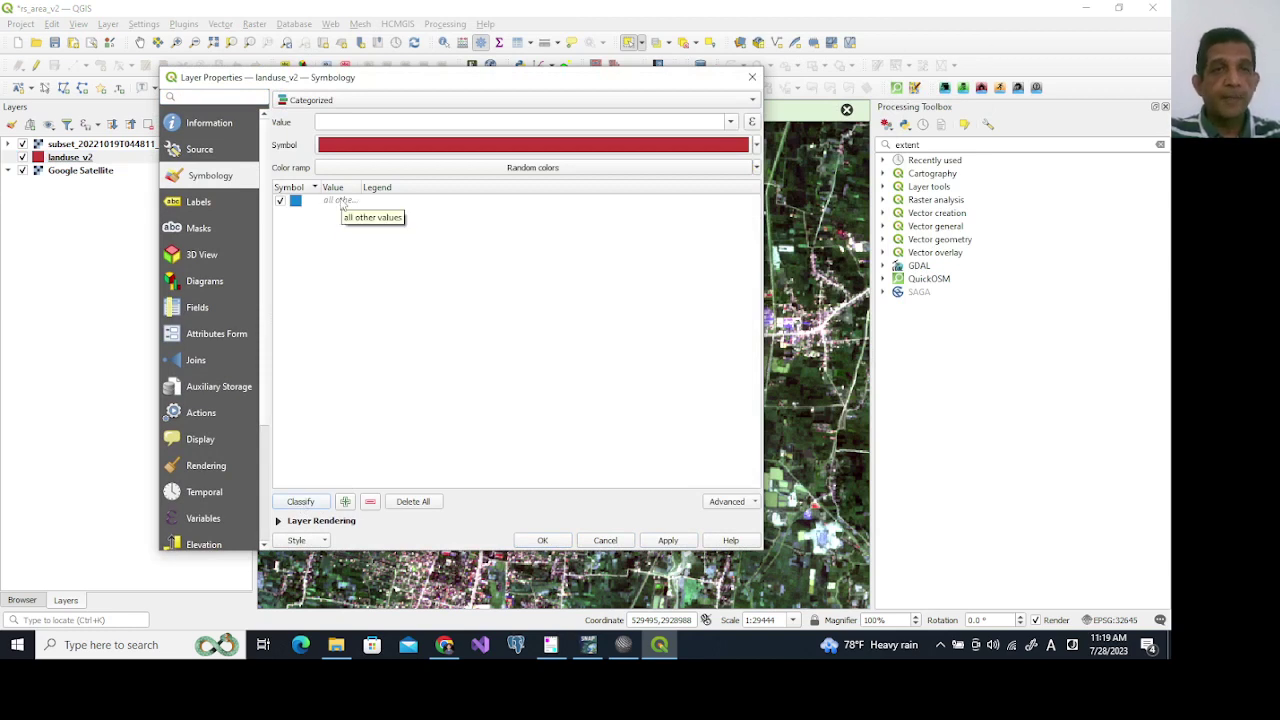
pyautogui.click(345, 502)
pyautogui.click(345, 502)
pyautogui.click(345, 502)
pyautogui.click(345, 502)
pyautogui.click(345, 502)
pyautogui.click(345, 502)
pyautogui.click(622, 646)
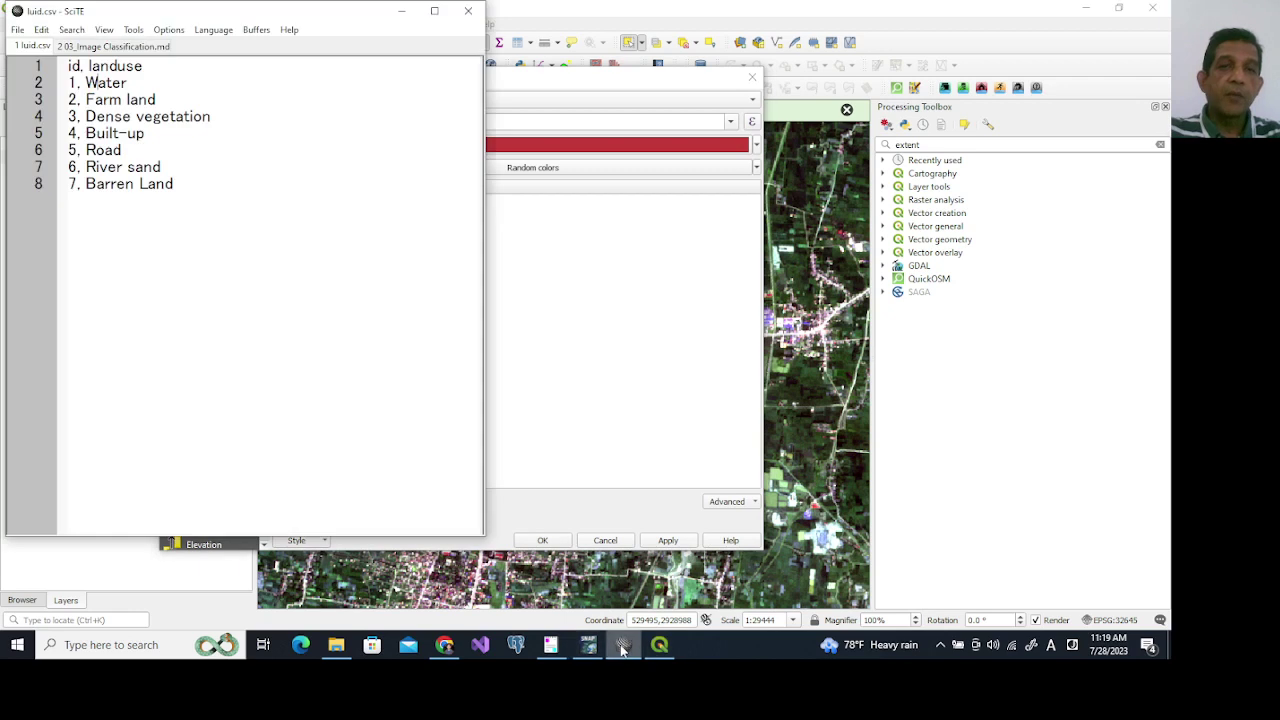
pyautogui.click(549, 314)
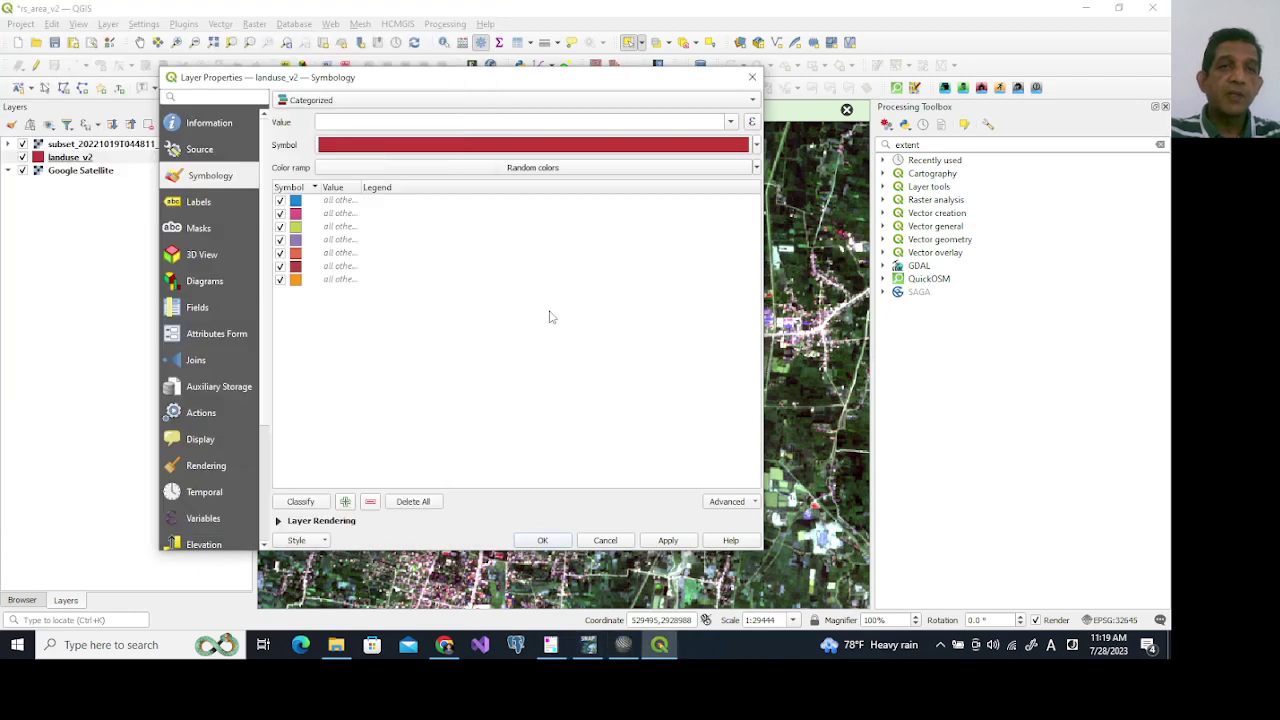
# Enter the values 1 to 7 for the seven landuse_v2 categories, and discard the symbology changes.
pyautogui.doubleClick(335, 202)
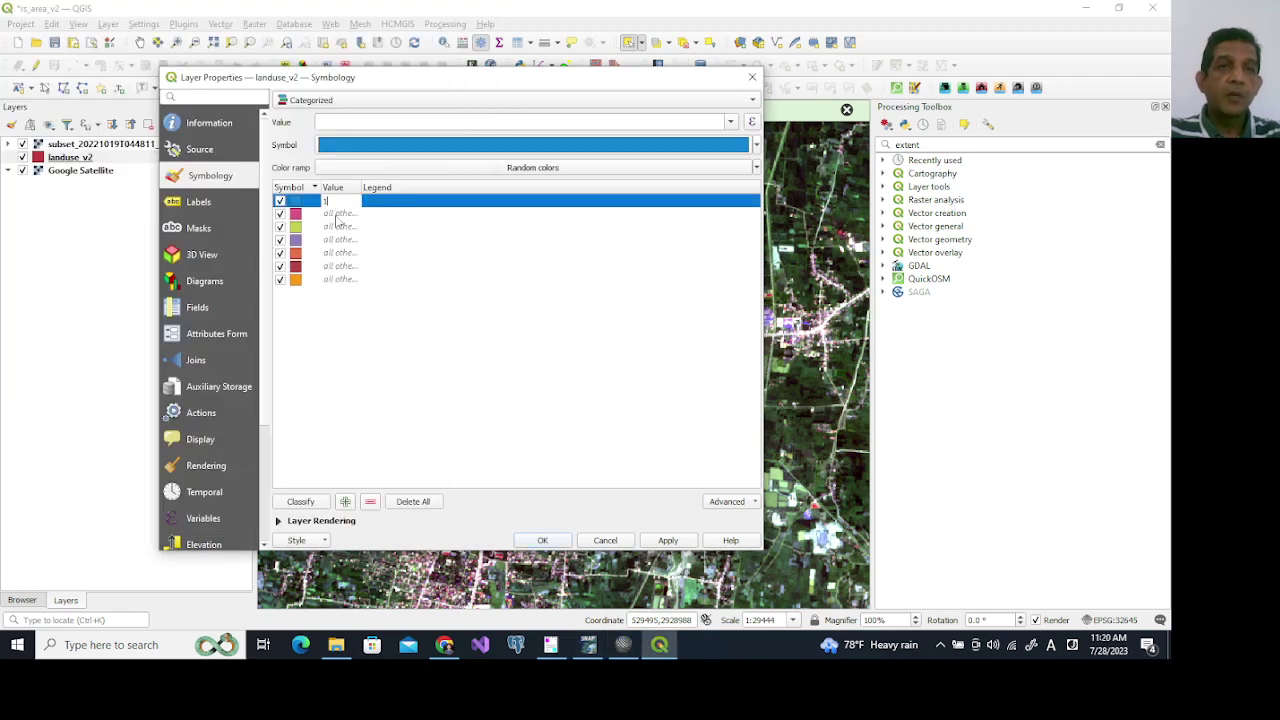
pyautogui.write('1')
pyautogui.doubleClick(337, 214)
pyautogui.doubleClick(337, 228)
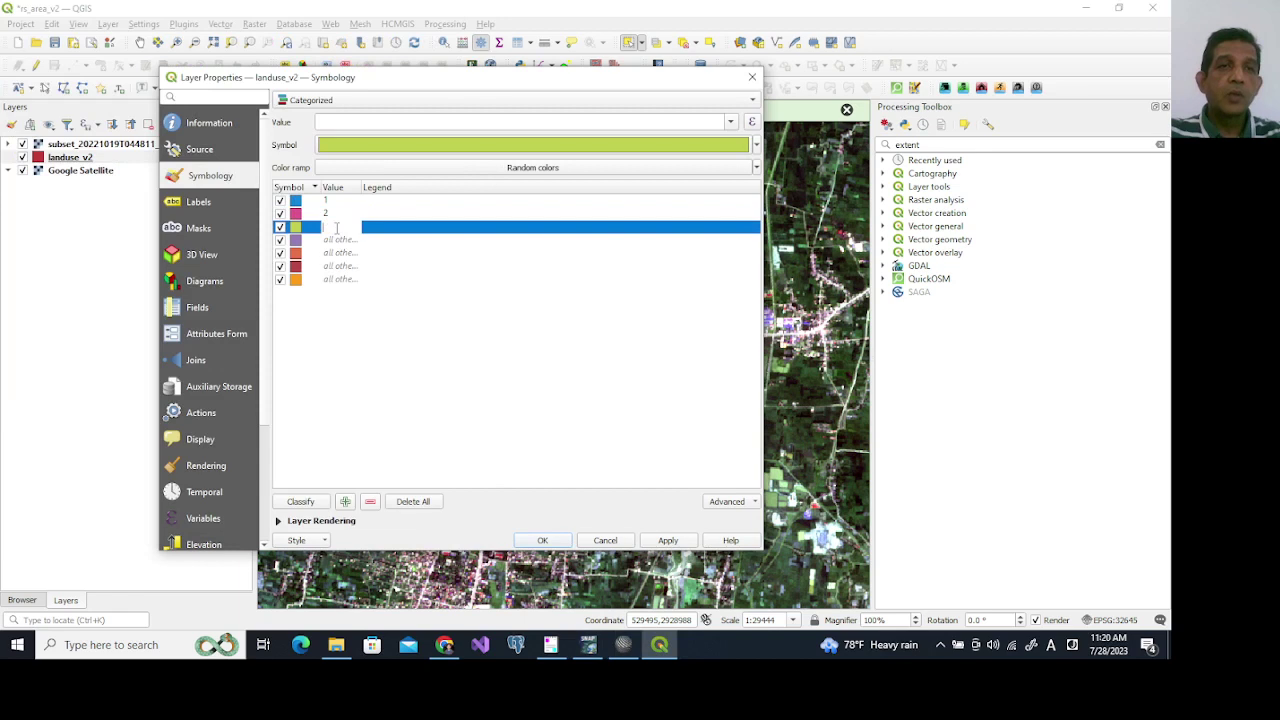
pyautogui.write('3')
pyautogui.doubleClick(336, 241)
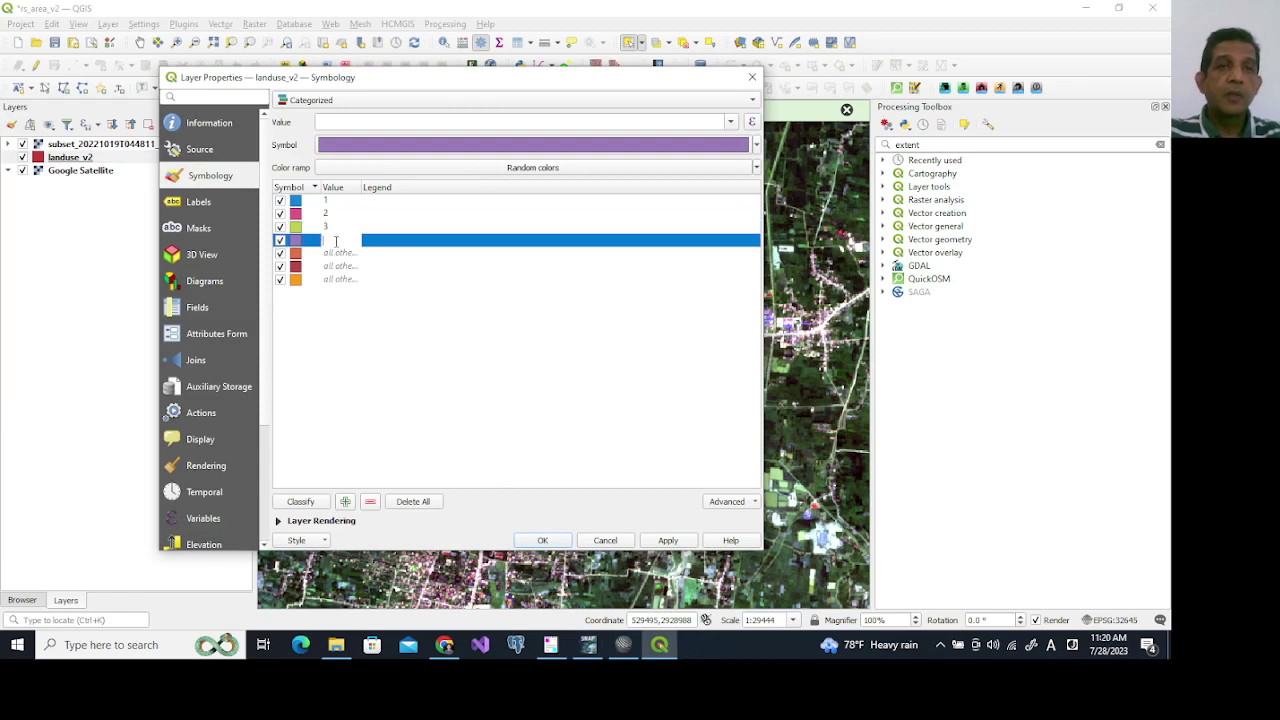
pyautogui.write('4')
pyautogui.doubleClick(337, 254)
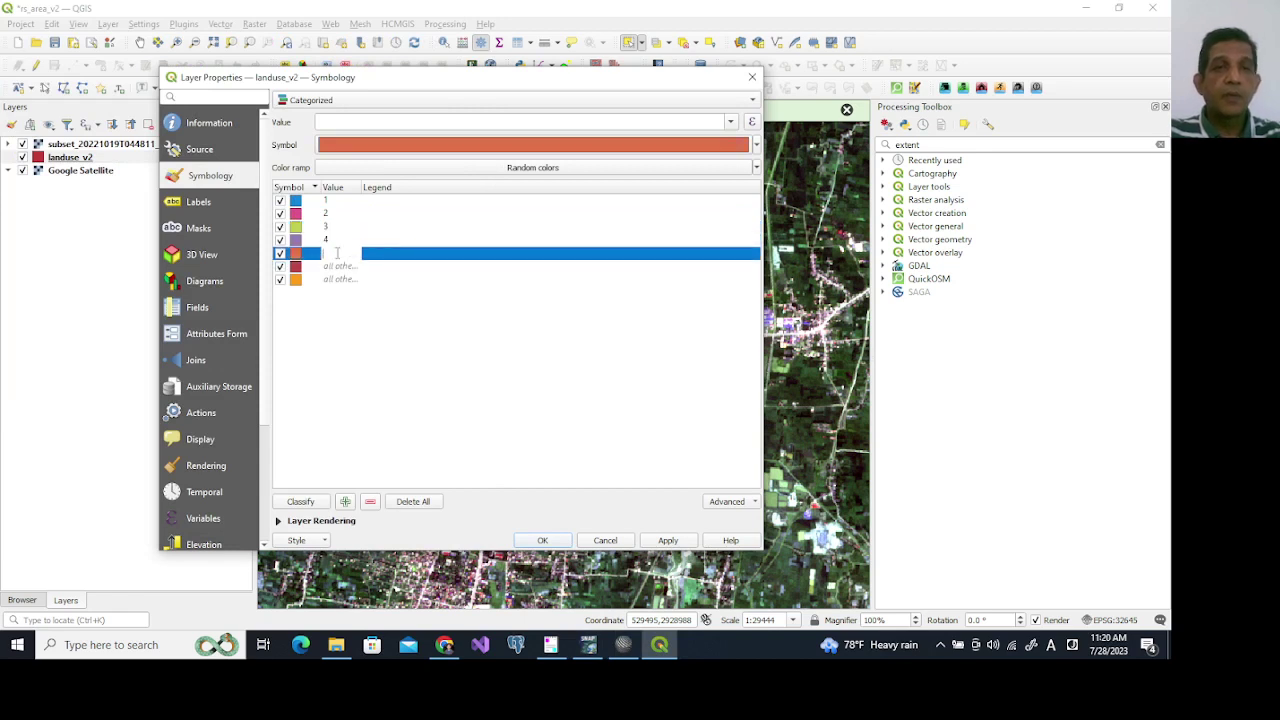
pyautogui.write('5')
pyautogui.doubleClick(335, 266)
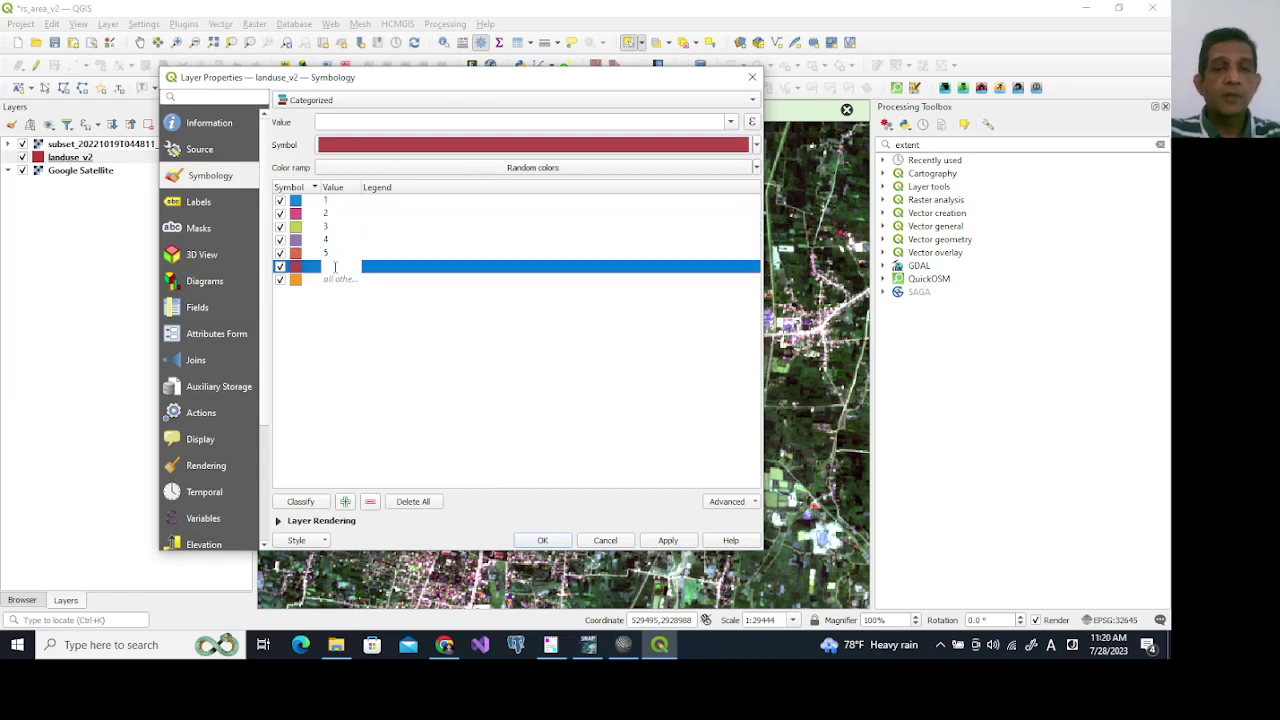
pyautogui.doubleClick(336, 280)
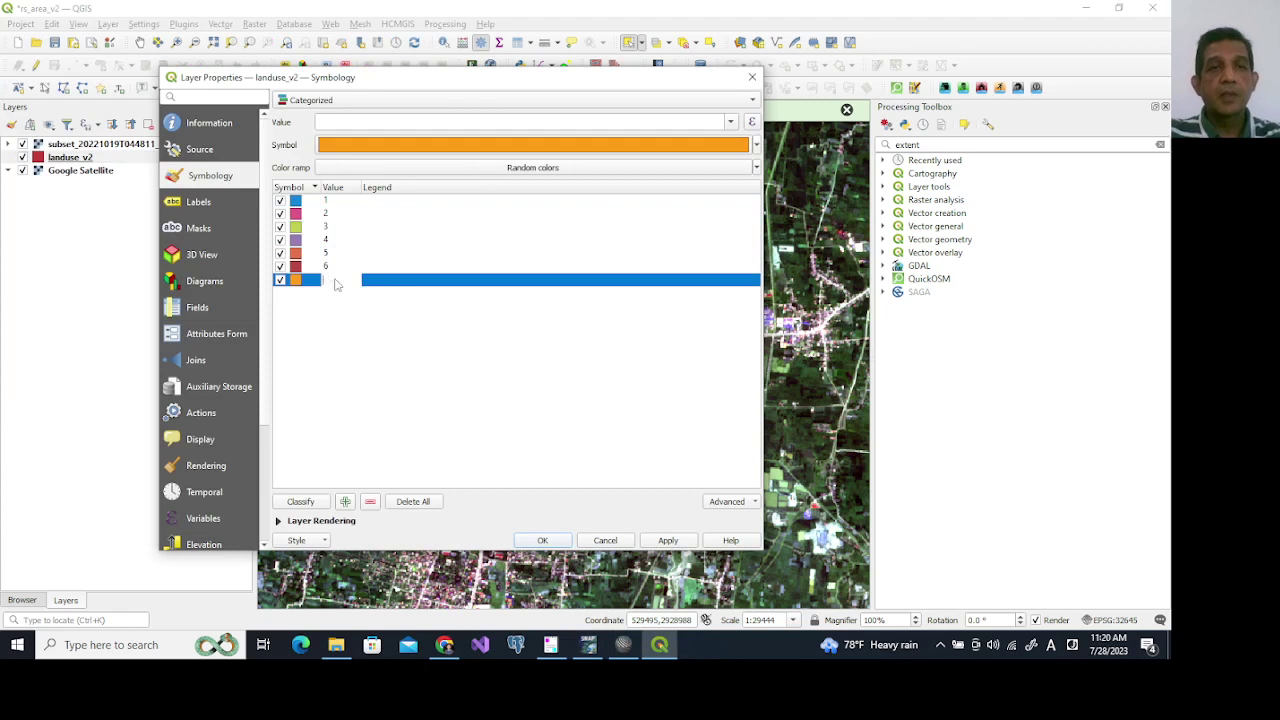
pyautogui.write('7')
pyautogui.click(400, 338)
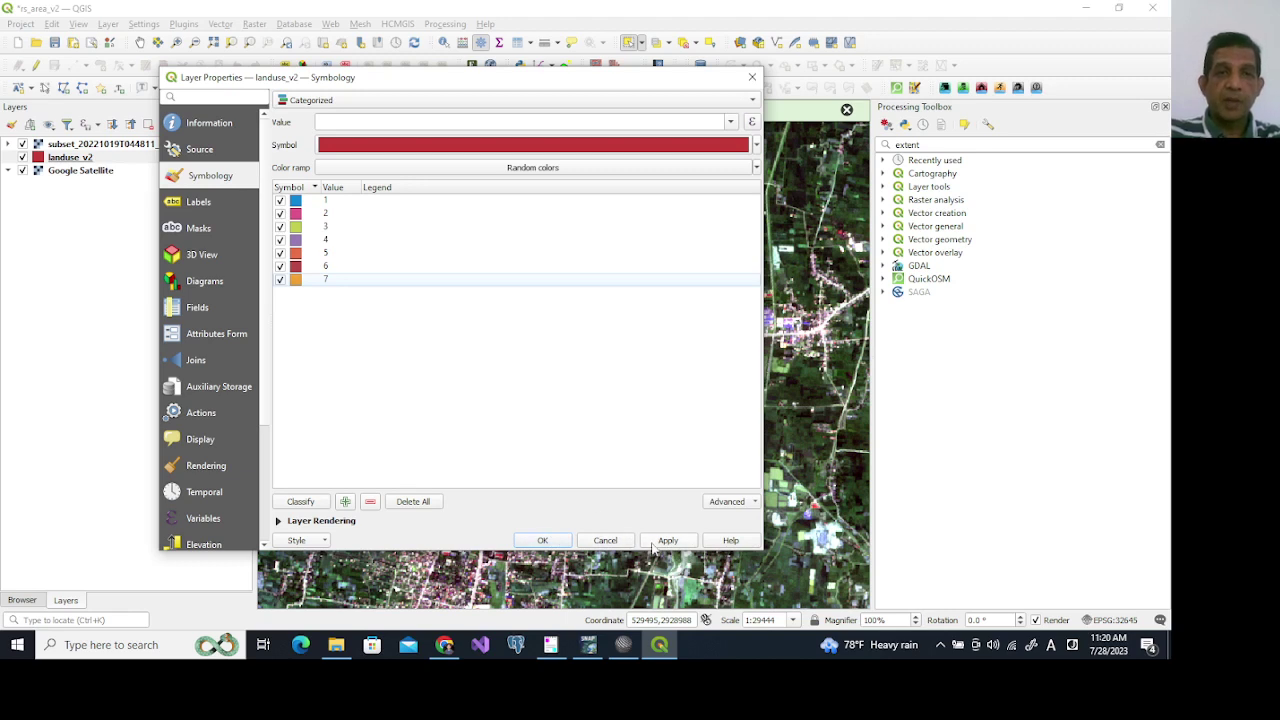
pyautogui.click(605, 541)
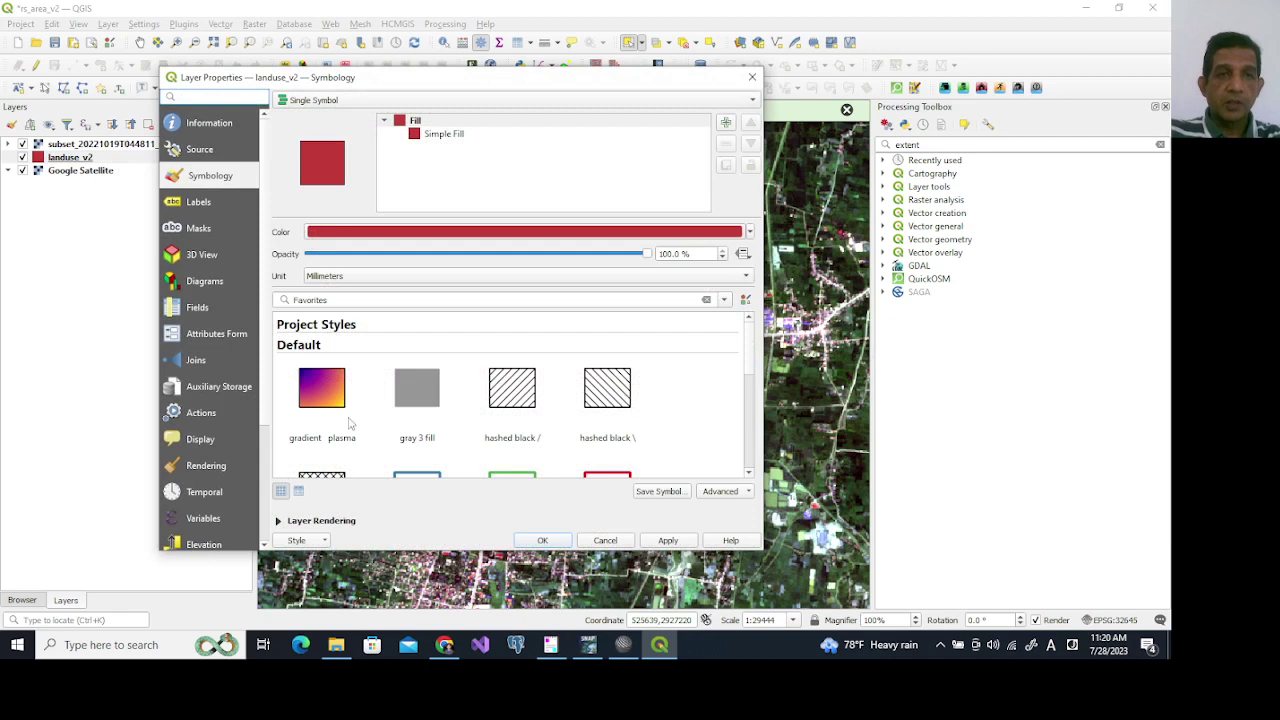
# Load the saved style landuse.qml from the F: drive's GIS_Exercise\styles folder onto the landuse_v2 layer.
pyautogui.click(312, 541)
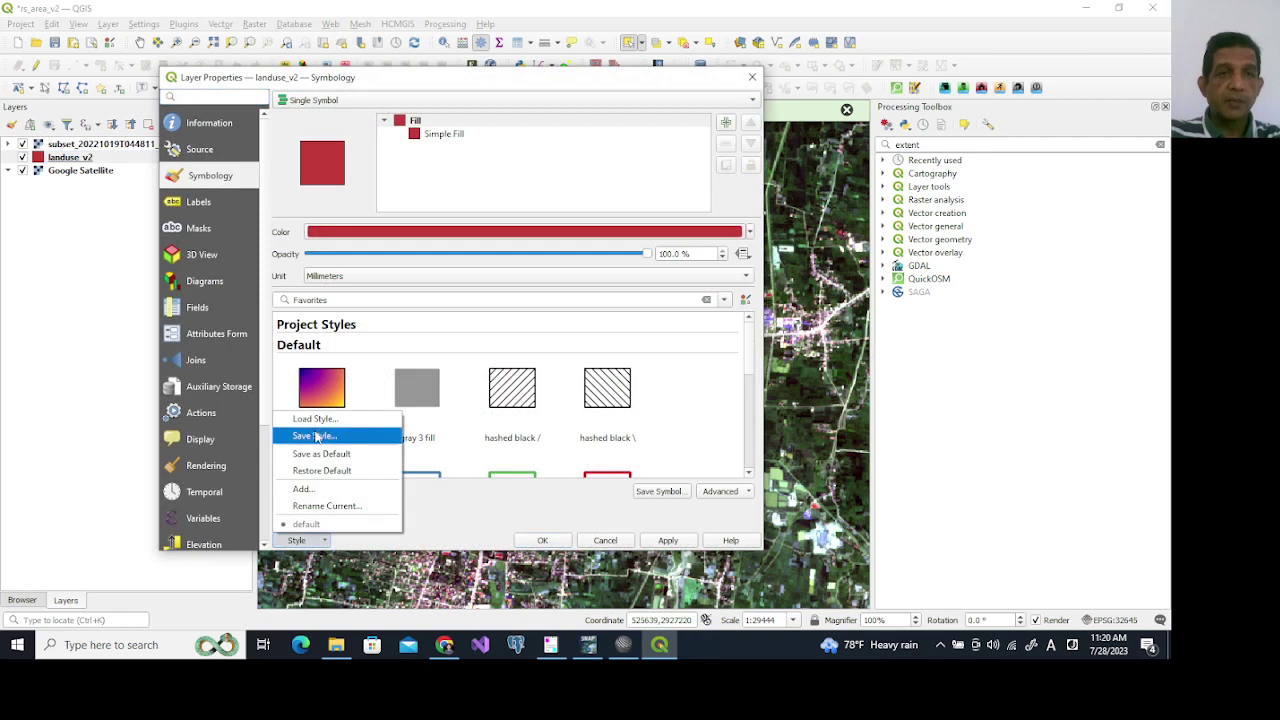
pyautogui.click(315, 420)
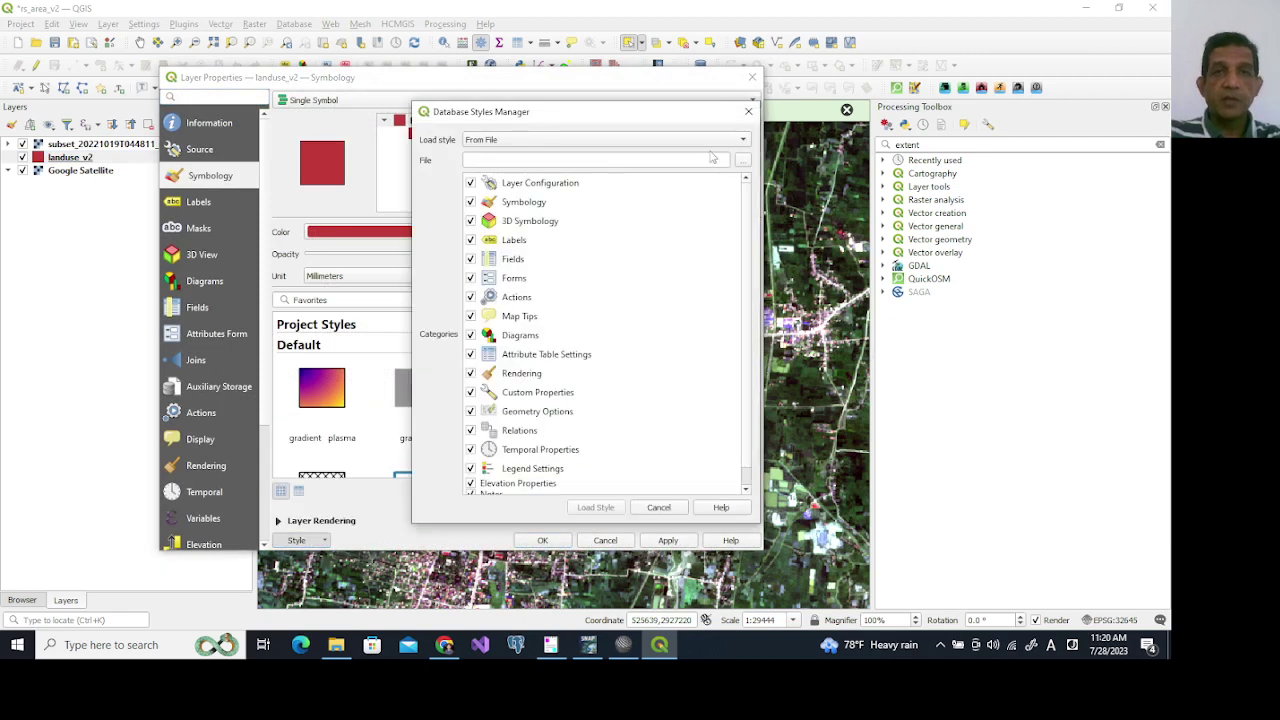
pyautogui.click(741, 161)
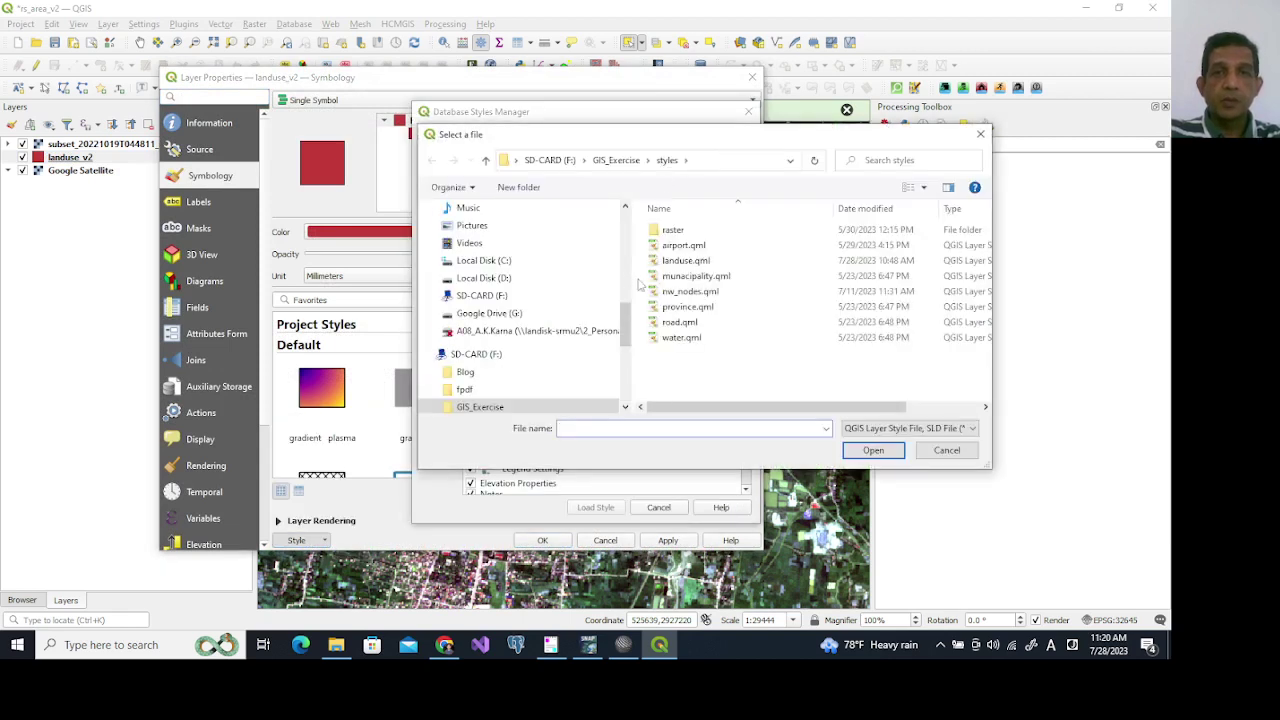
pyautogui.click(656, 264)
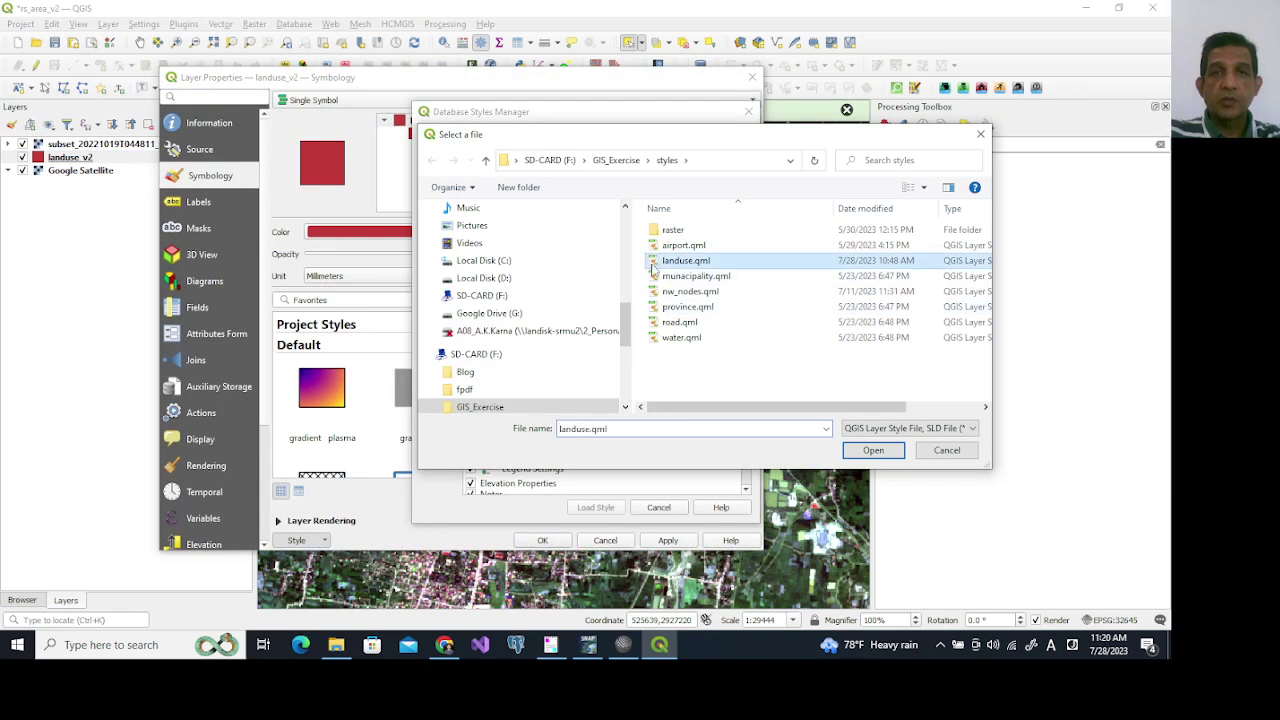
pyautogui.click(870, 450)
pyautogui.click(604, 508)
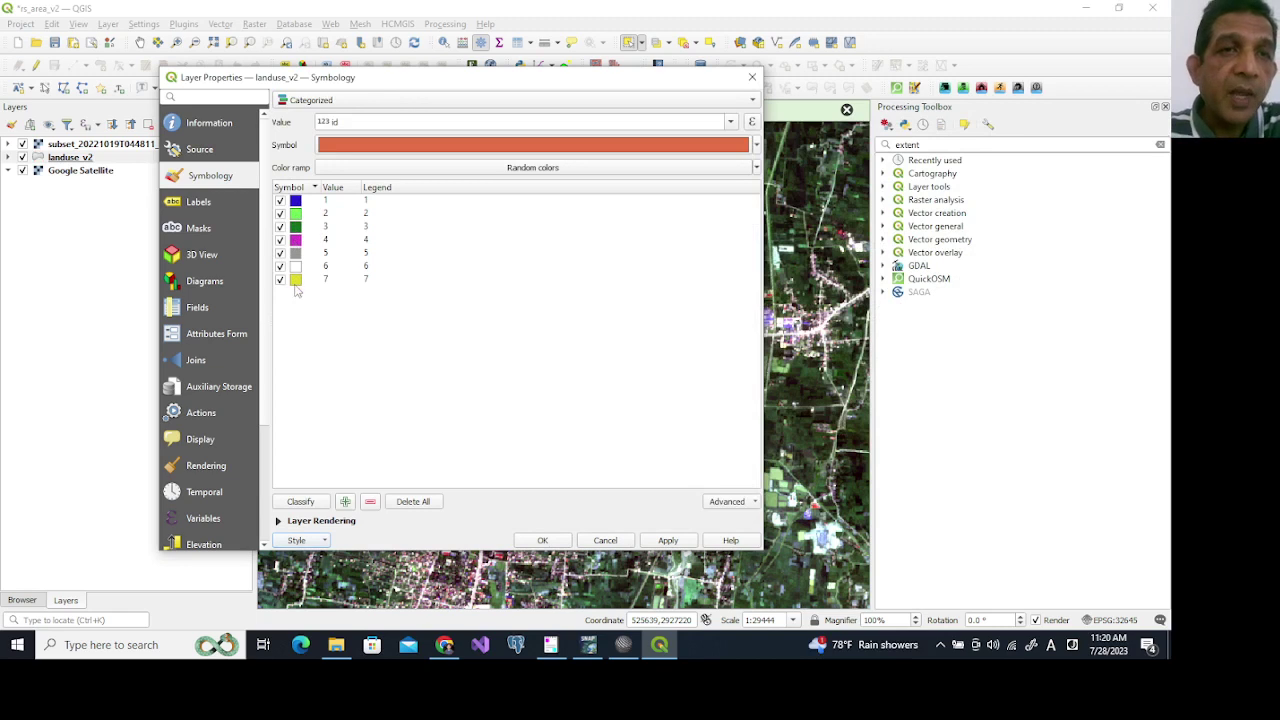
# Label classes 1 to 7 as Water, FarmLand, Dense Vegetation, Built-up area, Road, Sand and Barren Land, and accept the symbology.
pyautogui.doubleClick(366, 201)
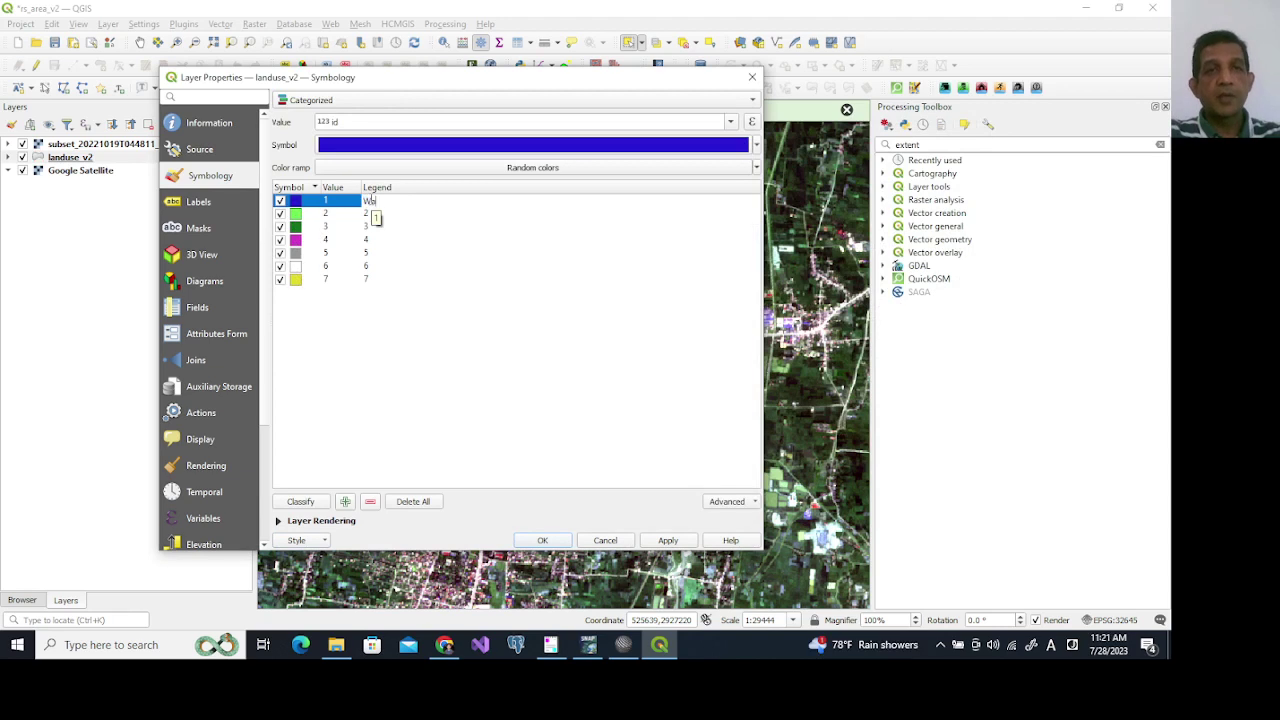
pyautogui.doubleClick(368, 214)
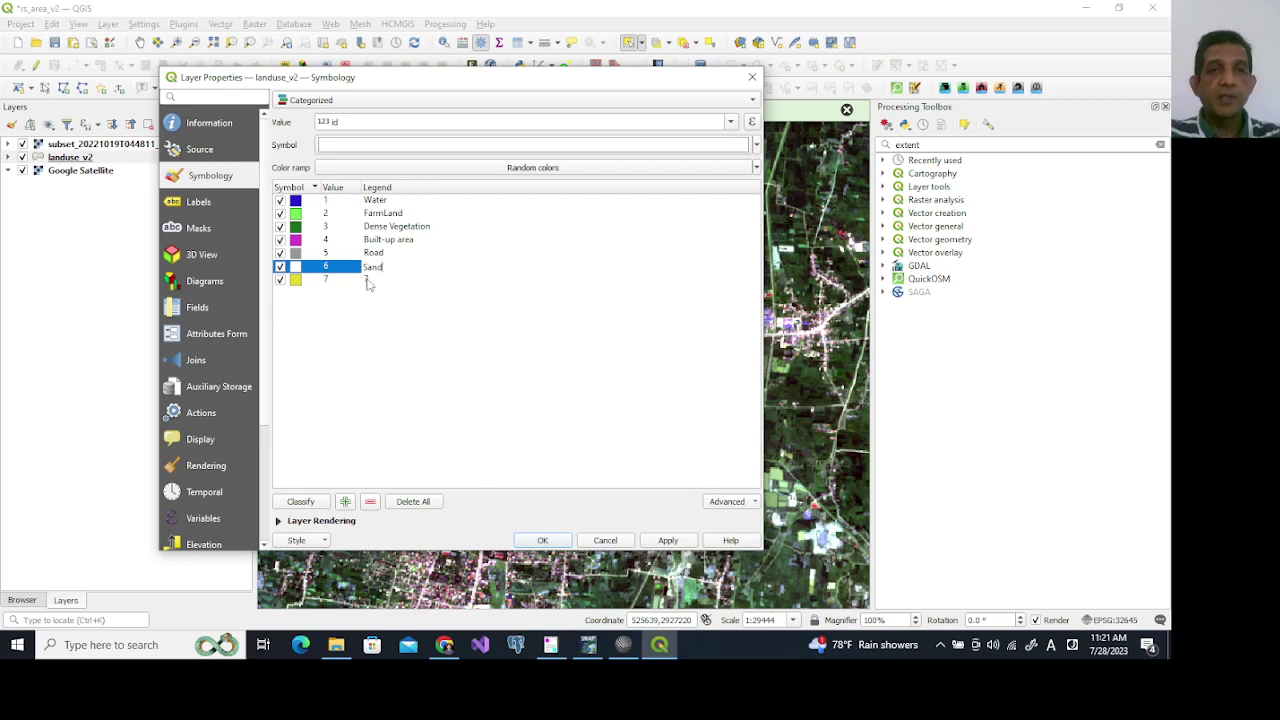
pyautogui.doubleClick(367, 280)
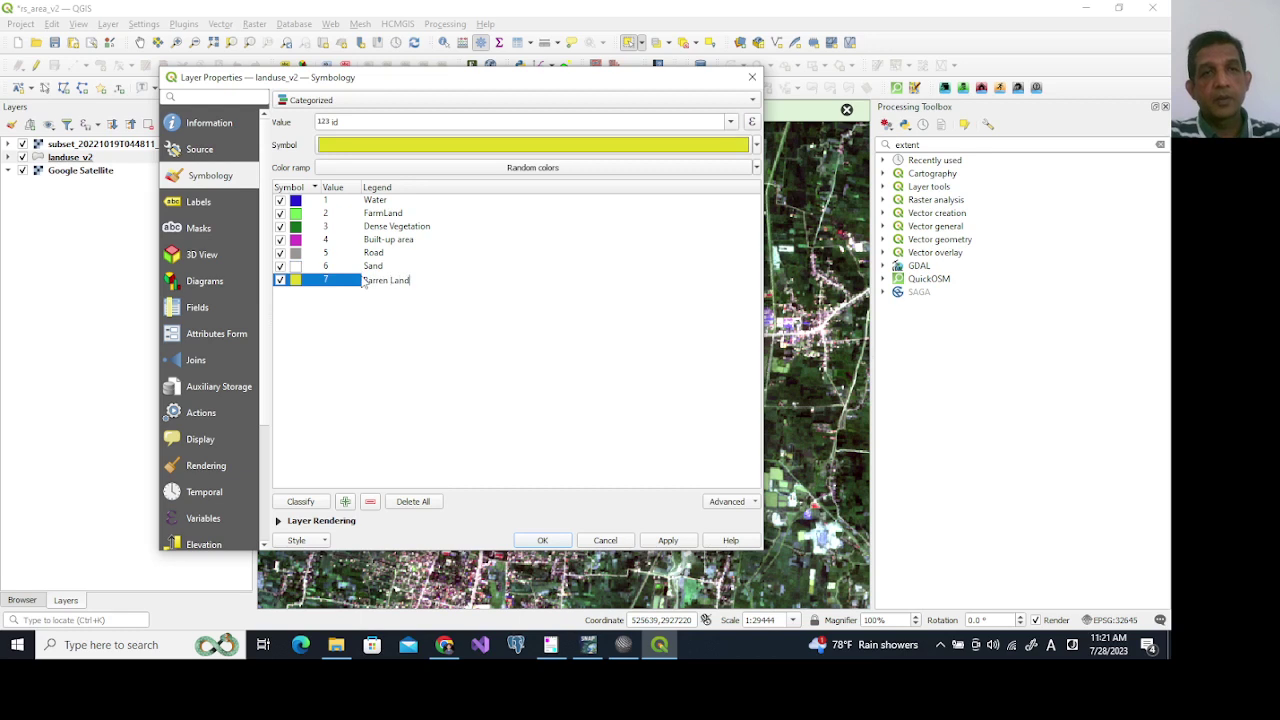
pyautogui.press('Return')
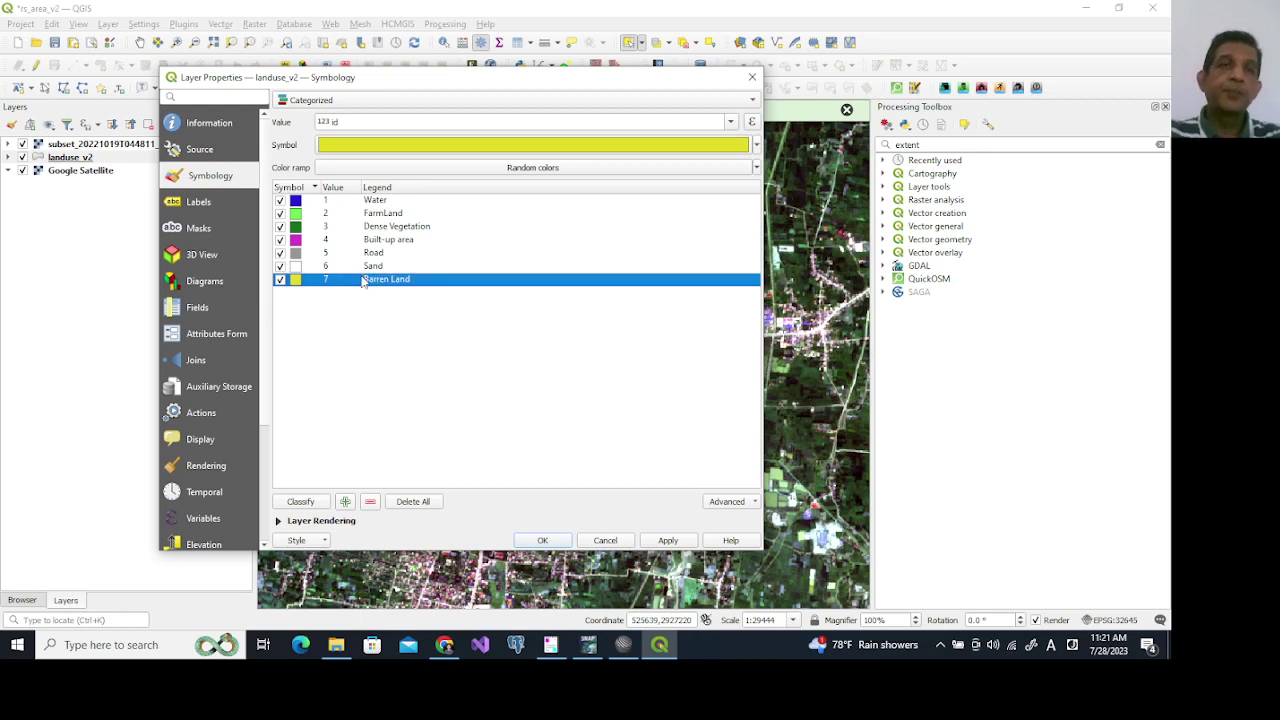
pyautogui.click(542, 541)
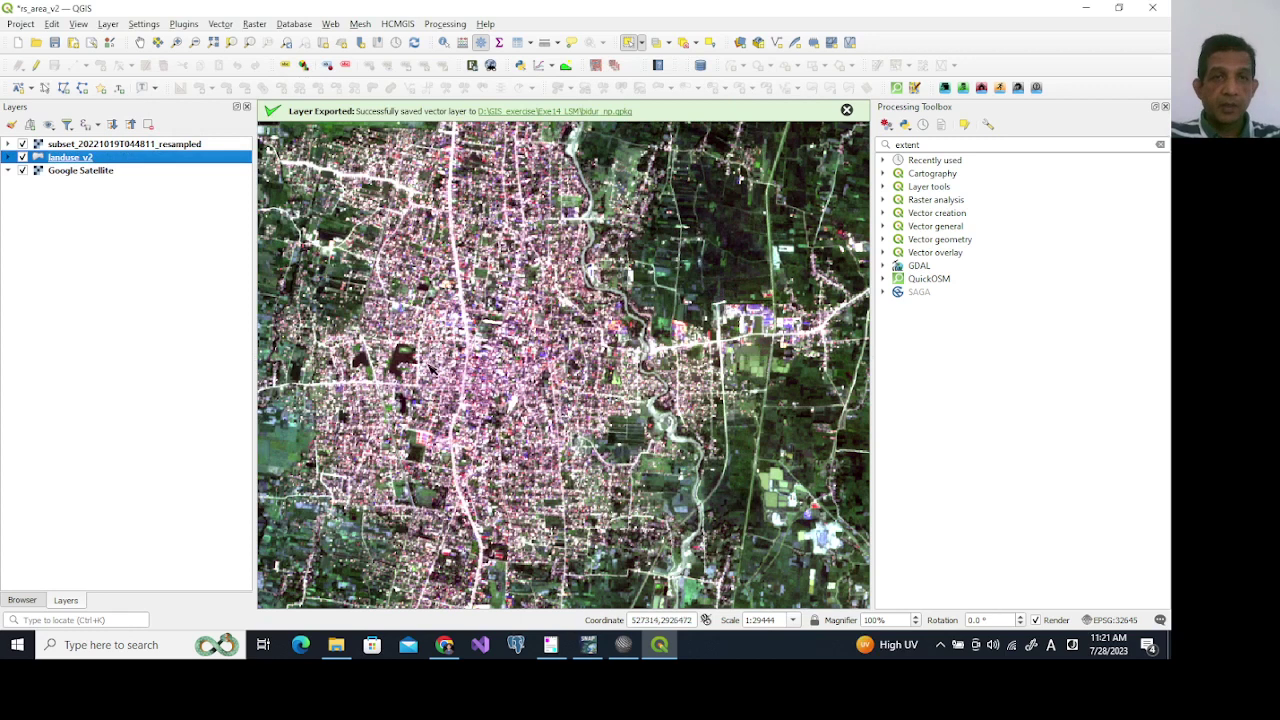
pyautogui.scroll(-1, 477, 280)
pyautogui.scroll(5, 476, 279)
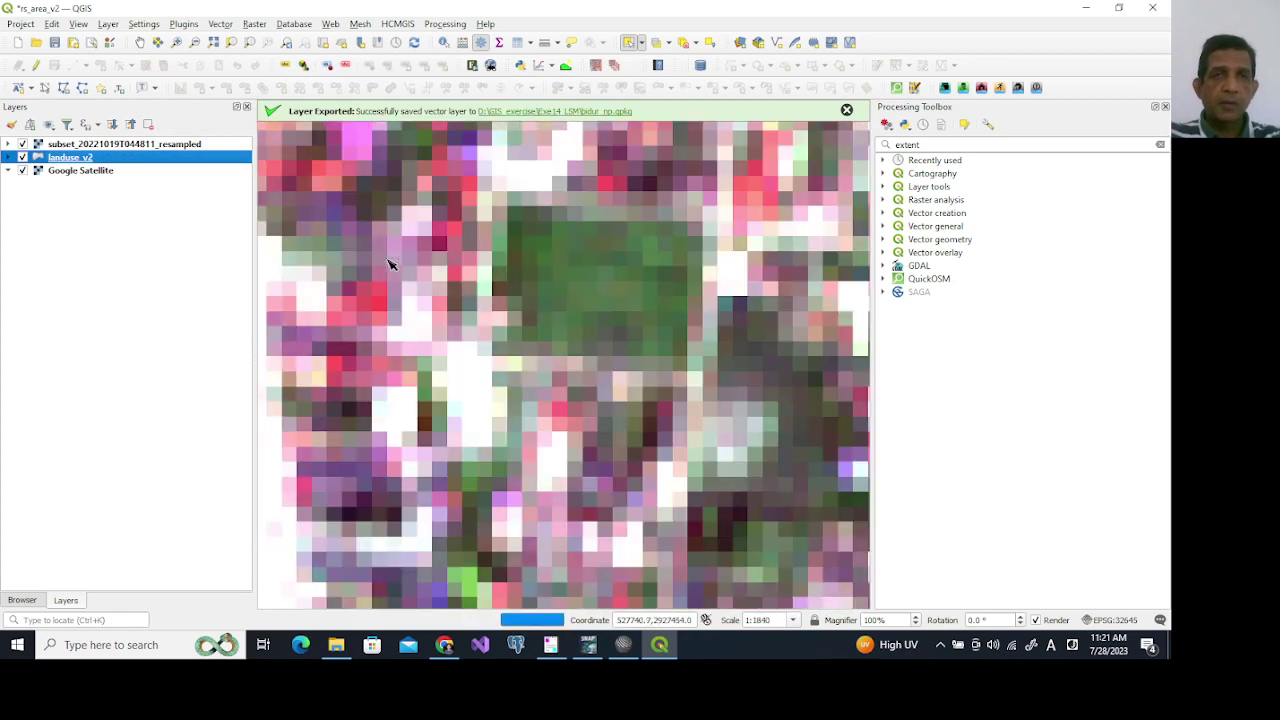
pyautogui.scroll(-3, 390, 264)
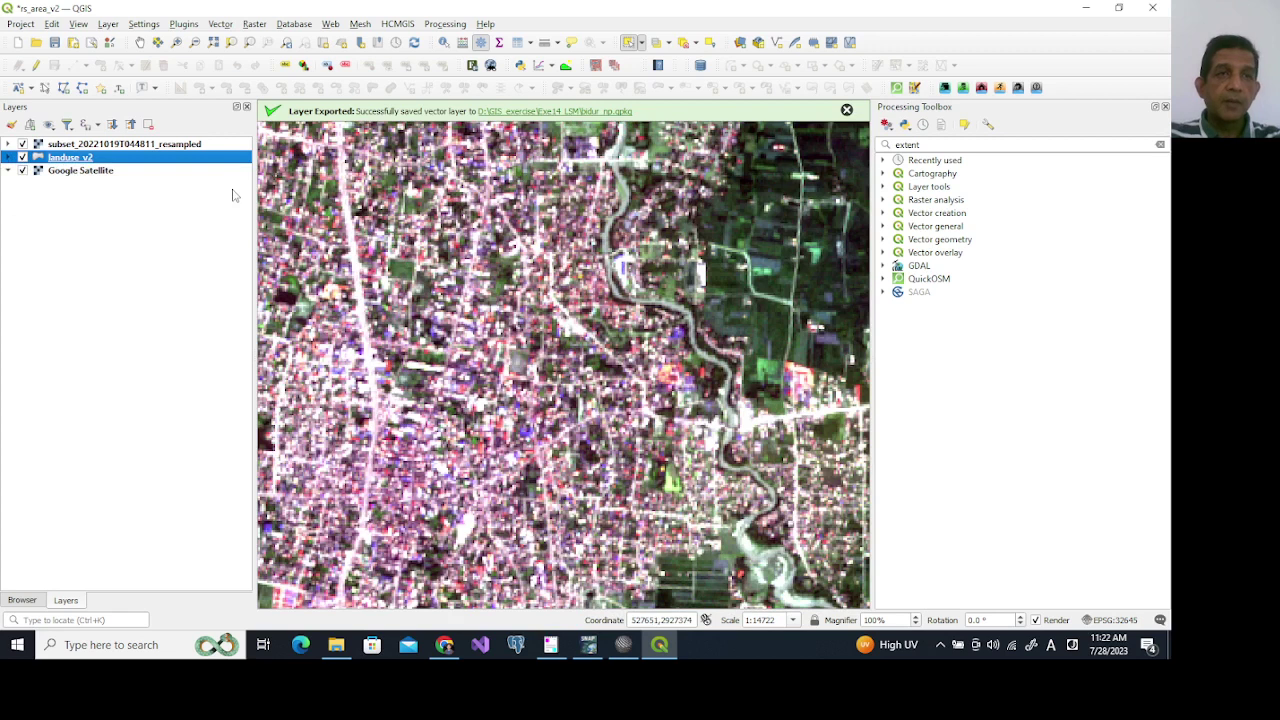
pyautogui.doubleClick(145, 158)
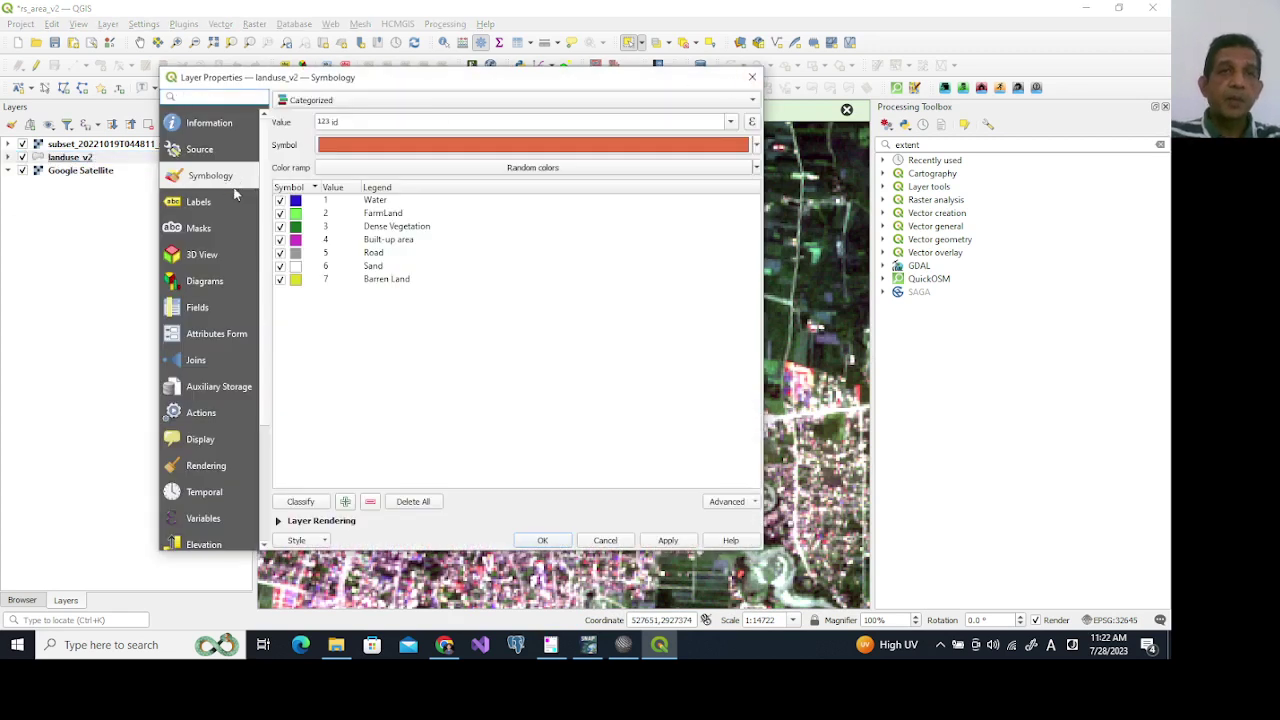
pyautogui.click(752, 77)
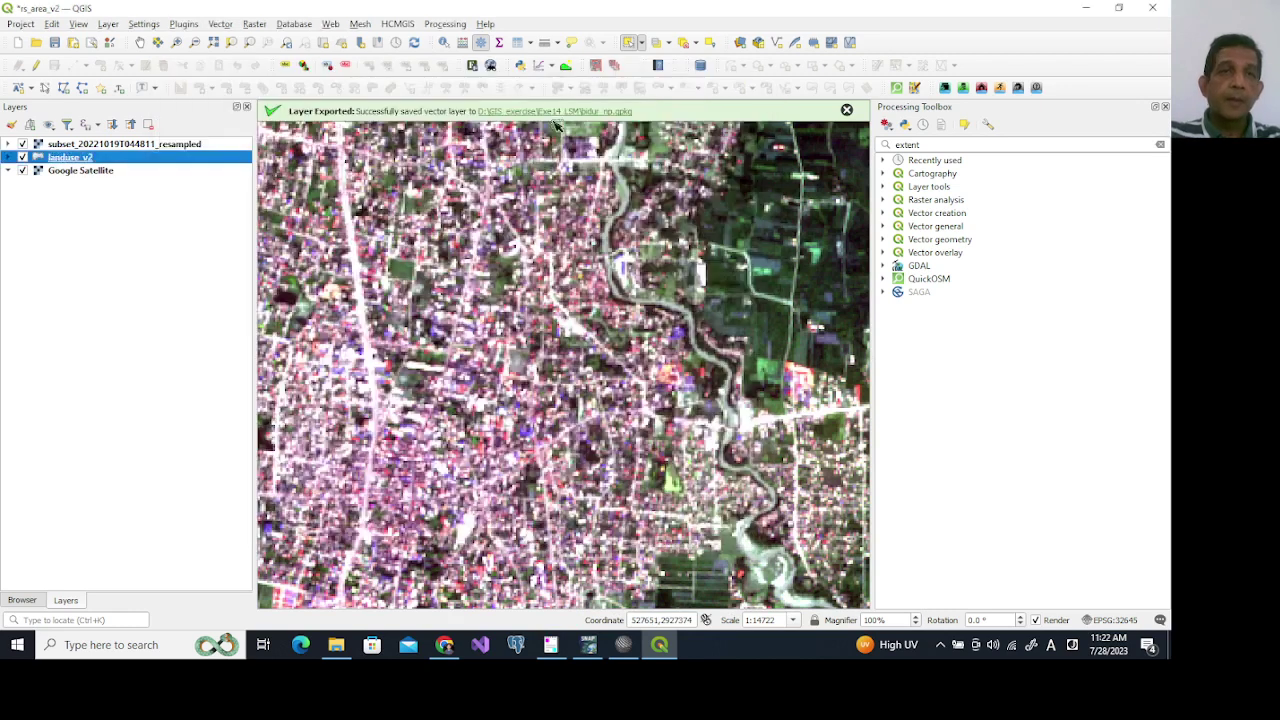
# Set the global opacity of the subset_20221019T044811_resampled layer to 50%.
pyautogui.click(80, 148)
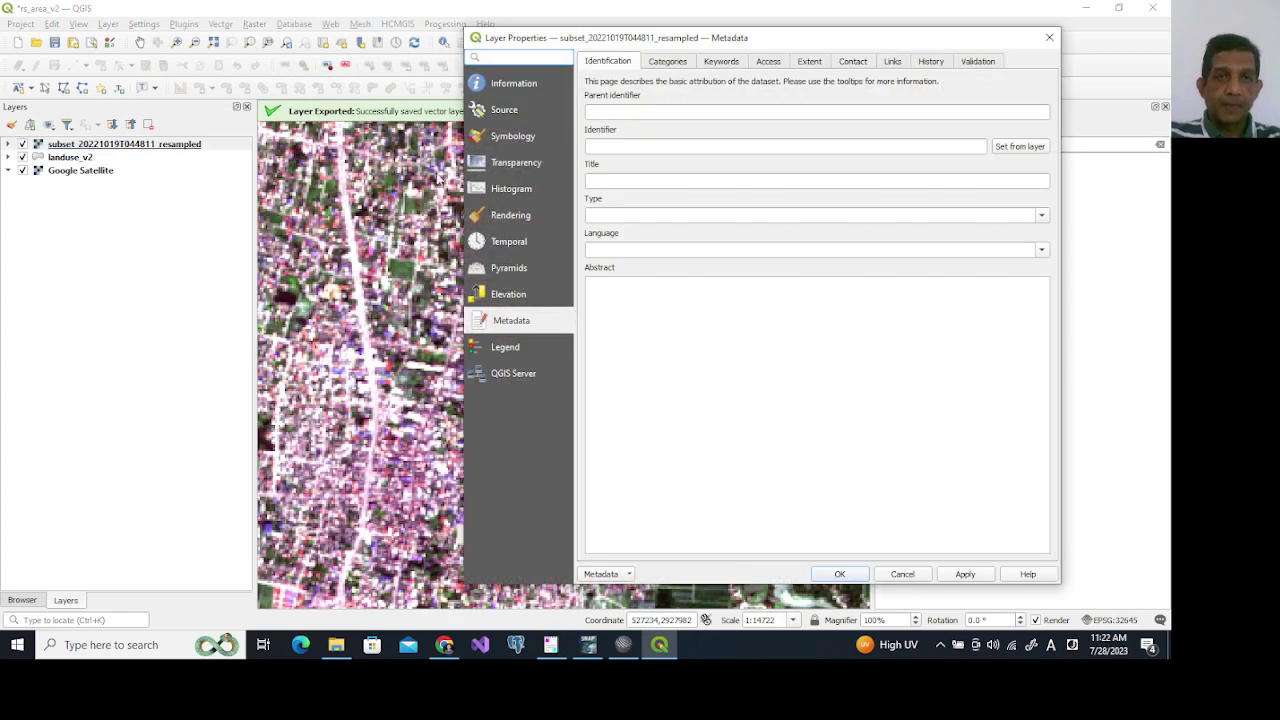
pyautogui.click(518, 170)
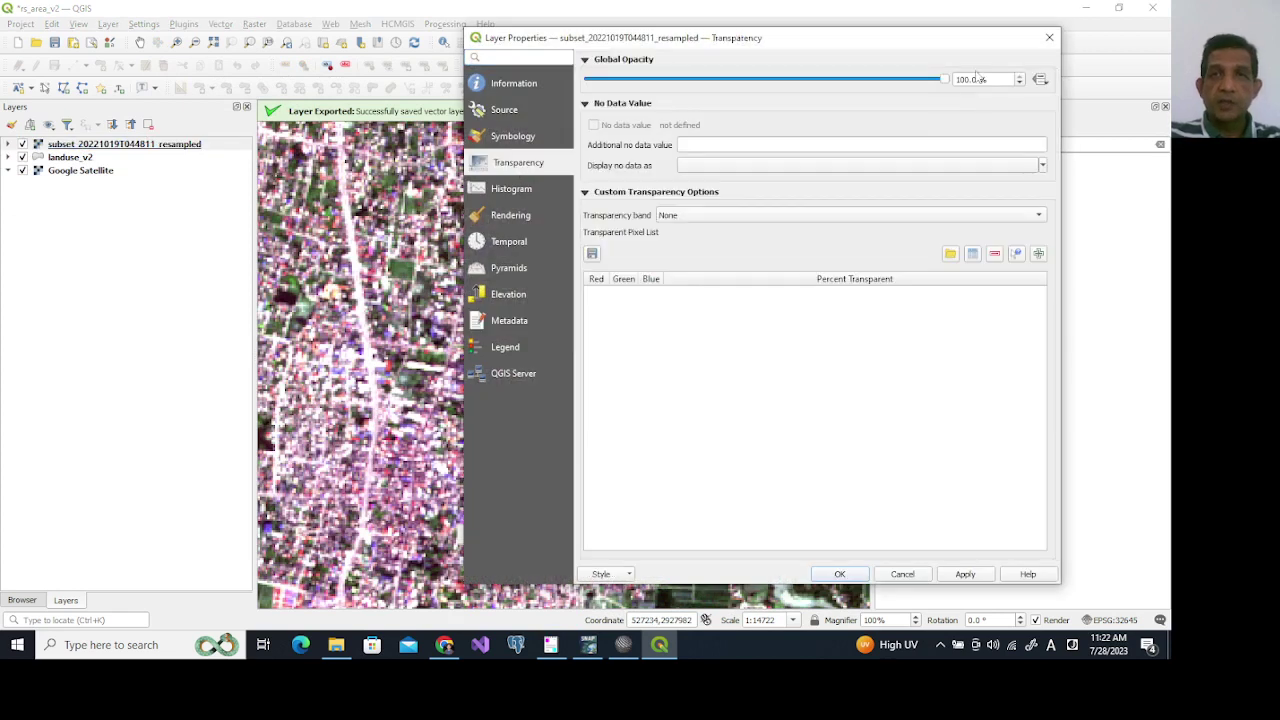
pyautogui.moveTo(965, 79); pyautogui.dragTo(940, 72)
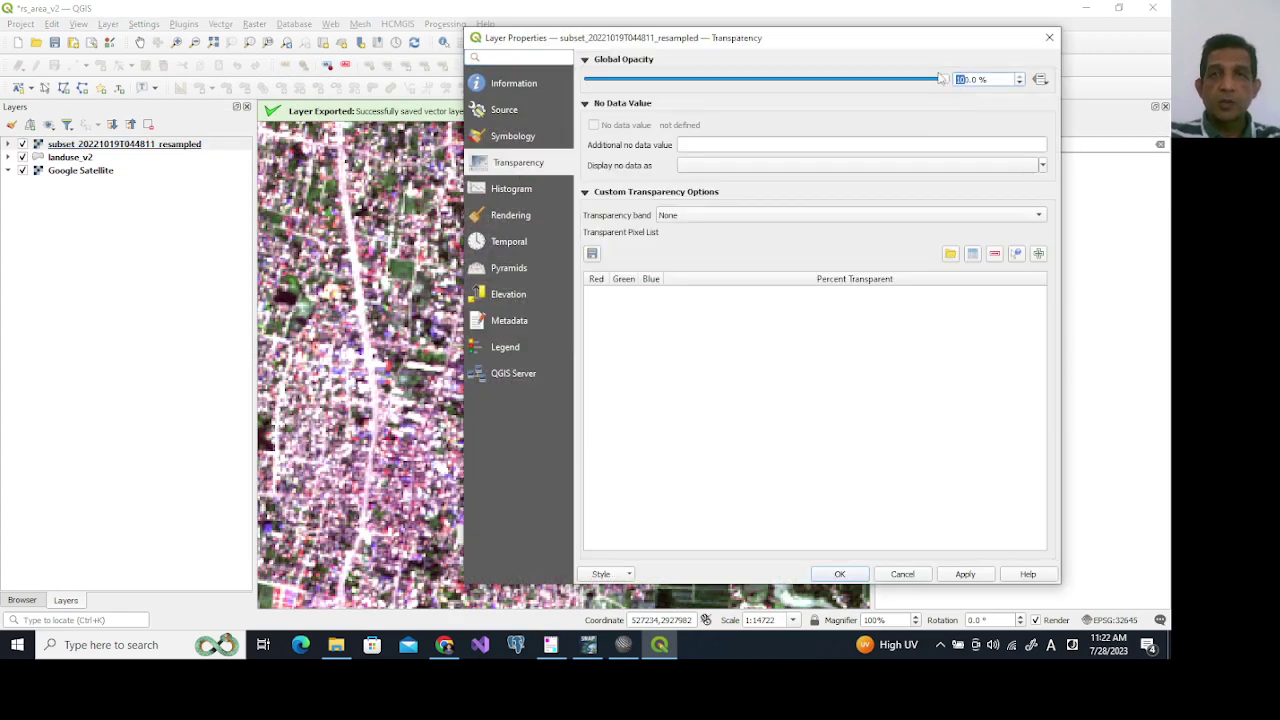
pyautogui.write('5')
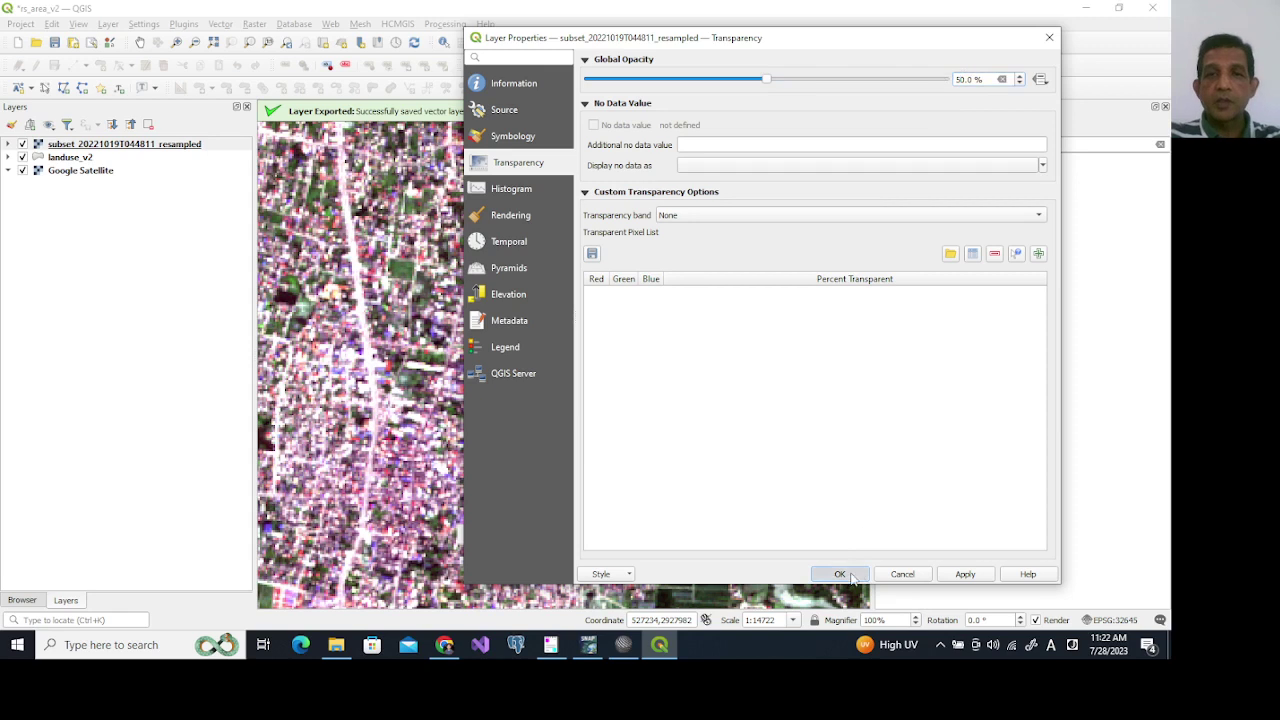
pyautogui.click(851, 577)
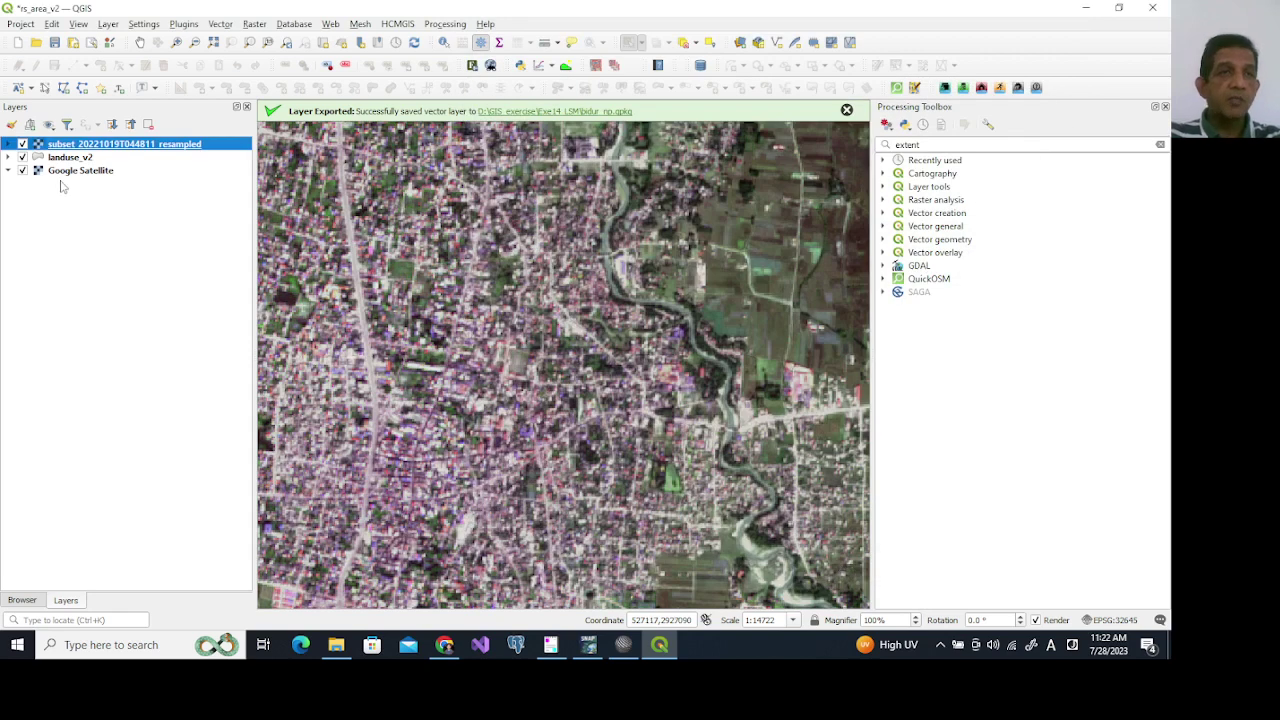
# Compare the semi-transparent Sentinel subset with Google Satellite by toggling the visibility of both layers, leaving both shown.
pyautogui.click(22, 144)
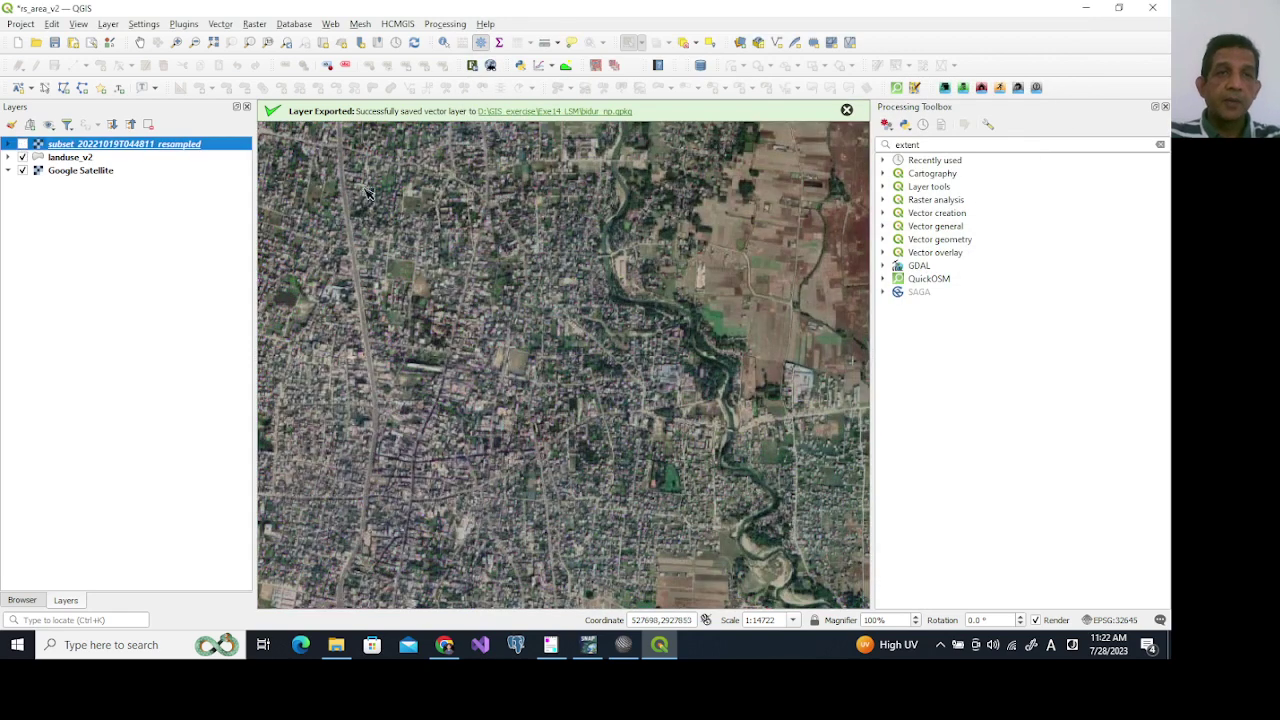
pyautogui.click(80, 160)
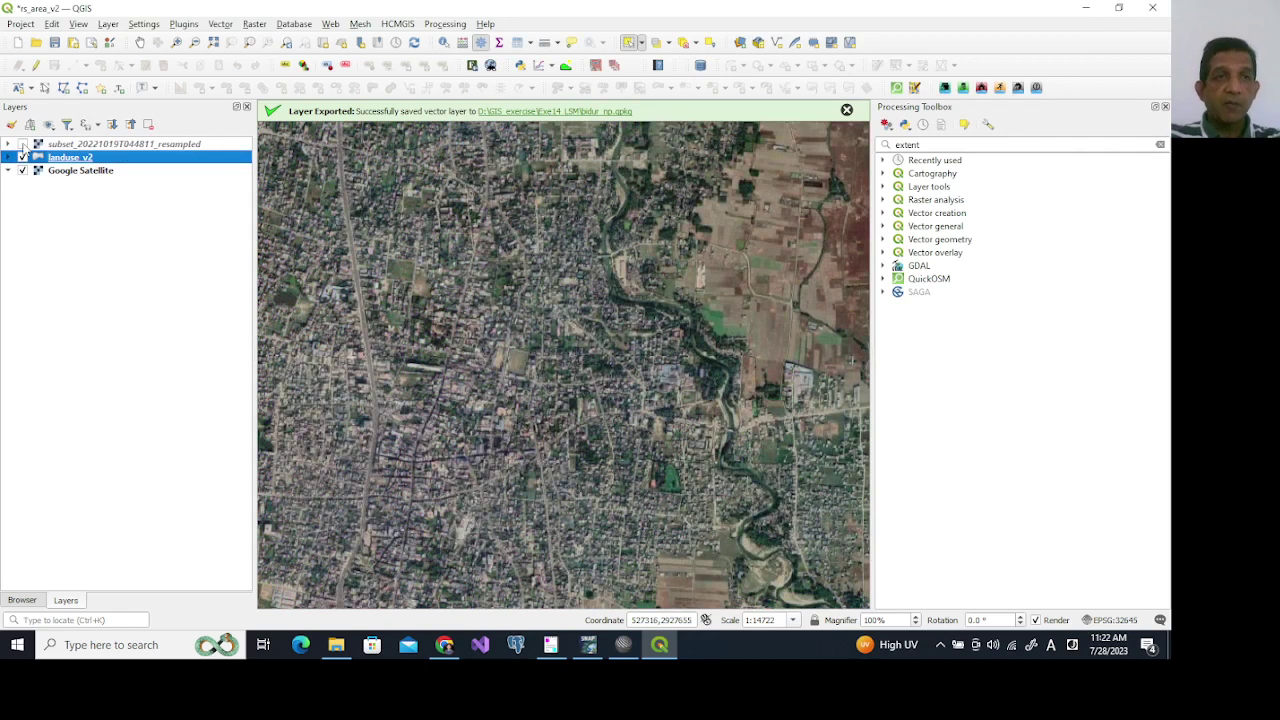
pyautogui.click(22, 144)
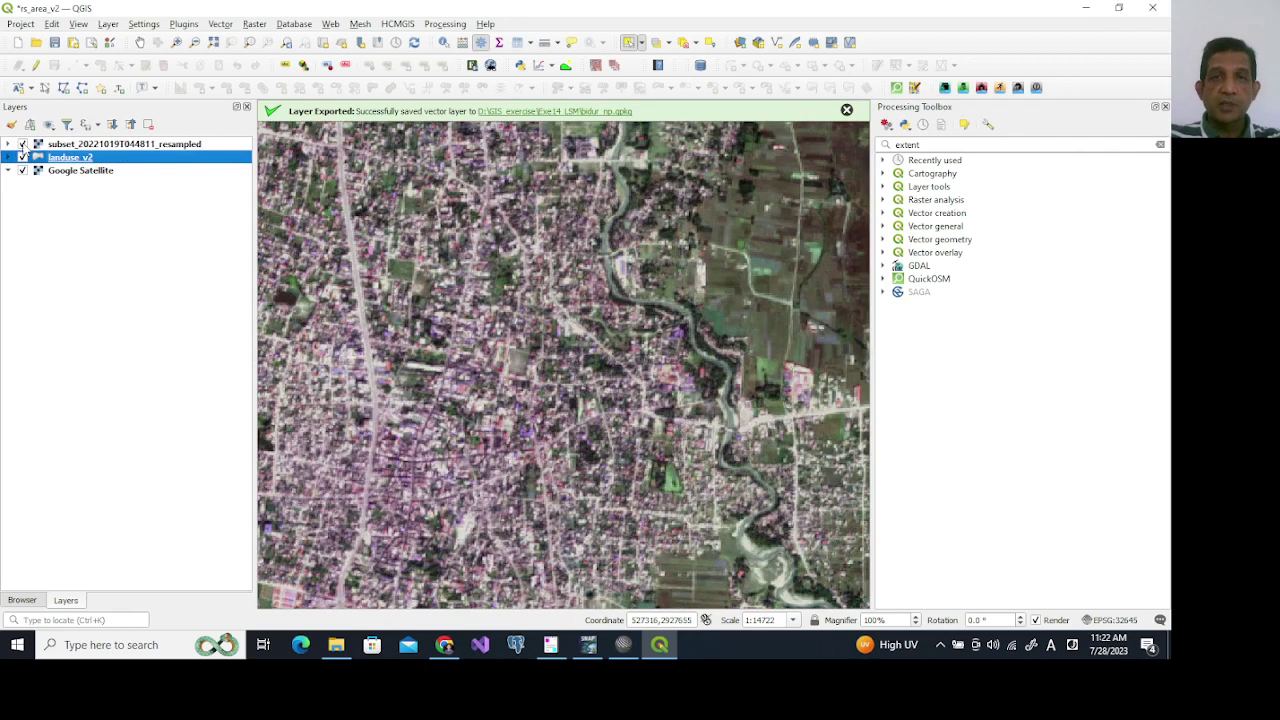
pyautogui.click(22, 144)
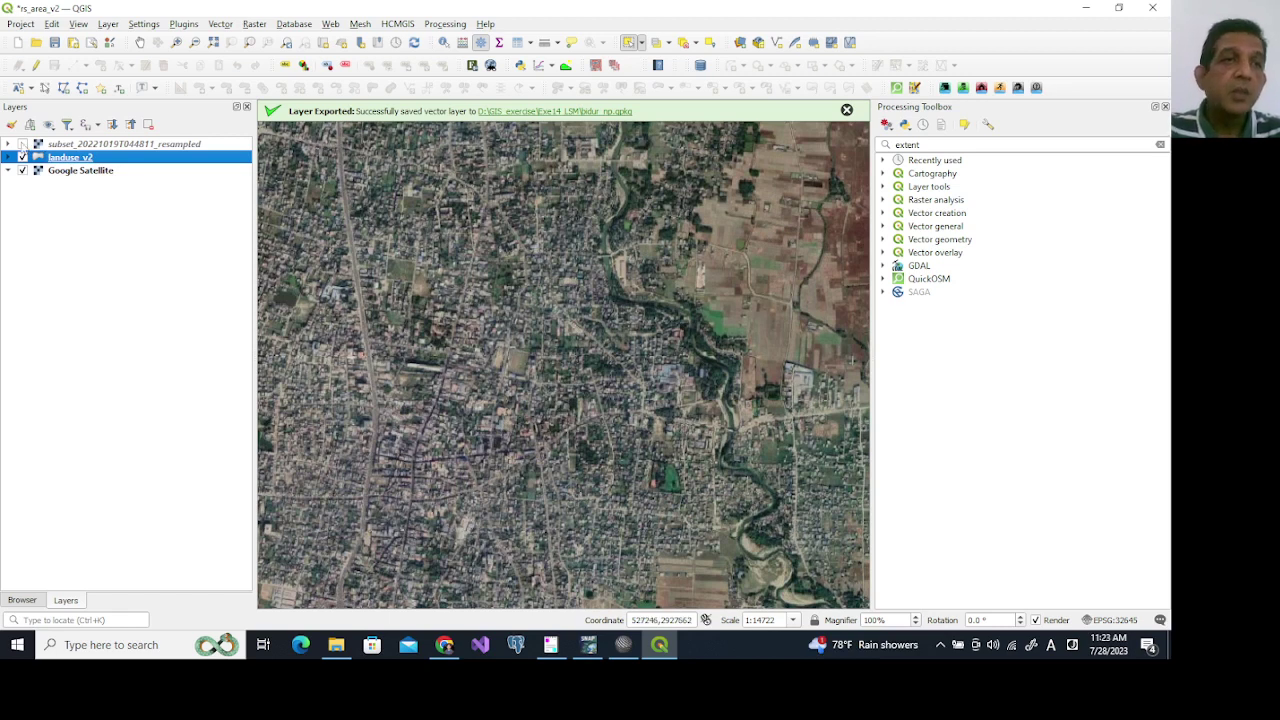
pyautogui.click(22, 144)
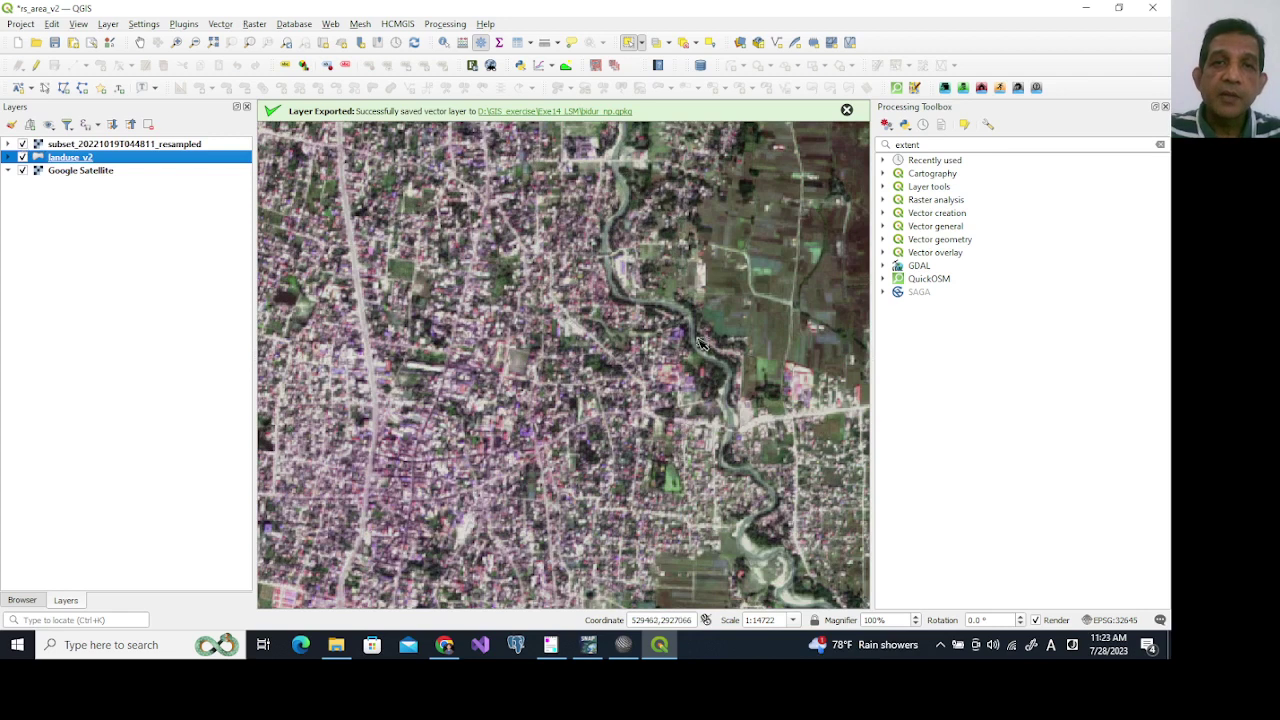
pyautogui.click(22, 171)
pyautogui.click(22, 171)
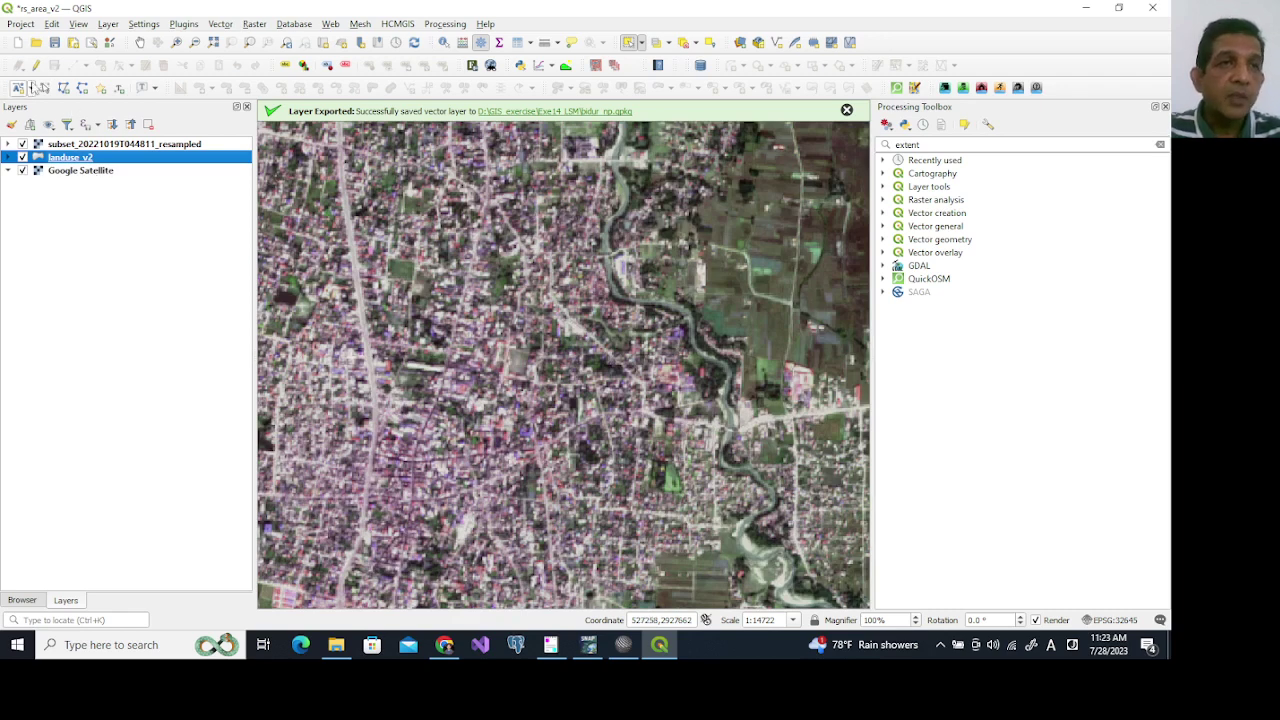
# Enable editing on landuse_v2 and digitize a thin polygon along the long straight main road through the built-up area.
pyautogui.click(36, 66)
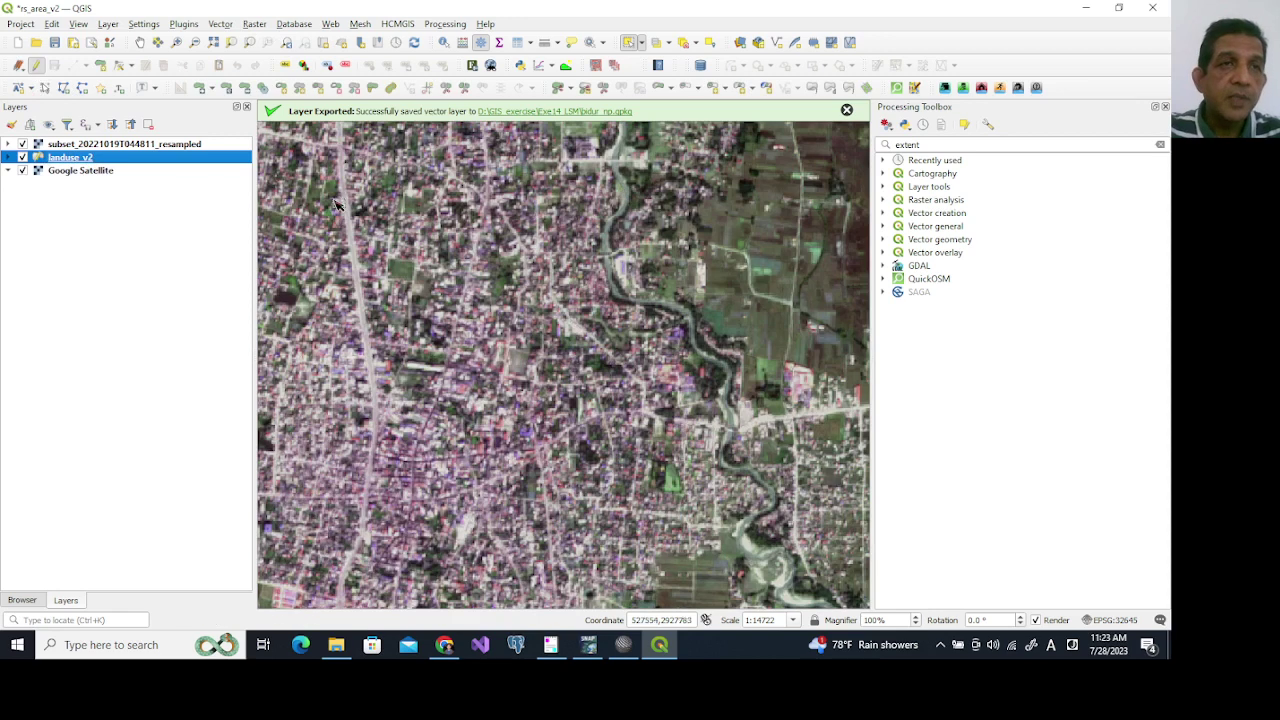
pyautogui.click(100, 66)
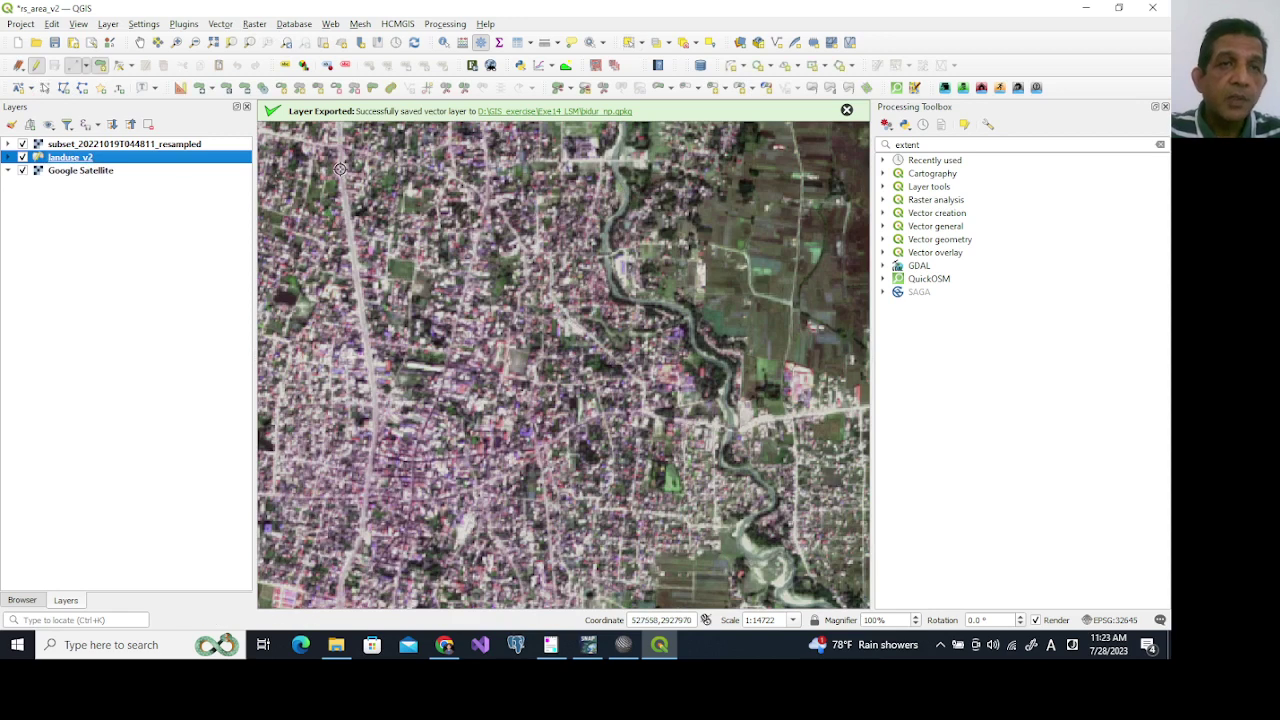
pyautogui.scroll(-1, 340, 168)
pyautogui.scroll(2, 340, 168)
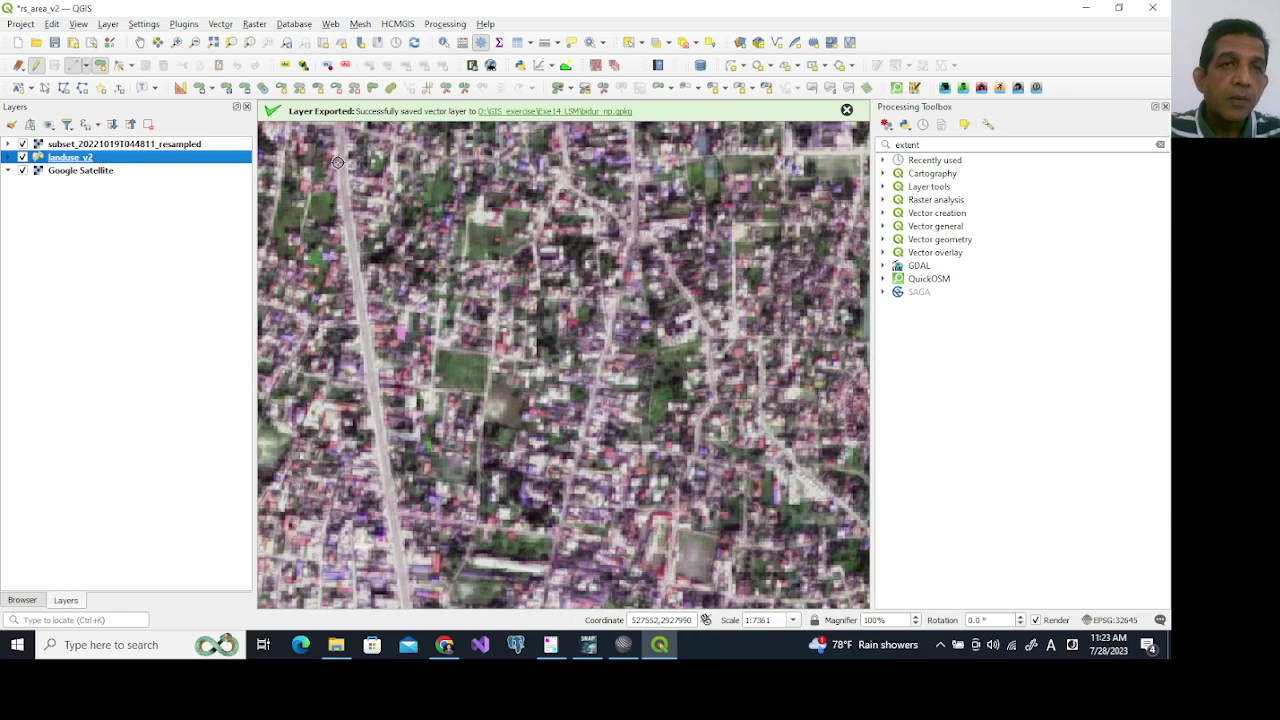
pyautogui.click(354, 156)
pyautogui.click(342, 162)
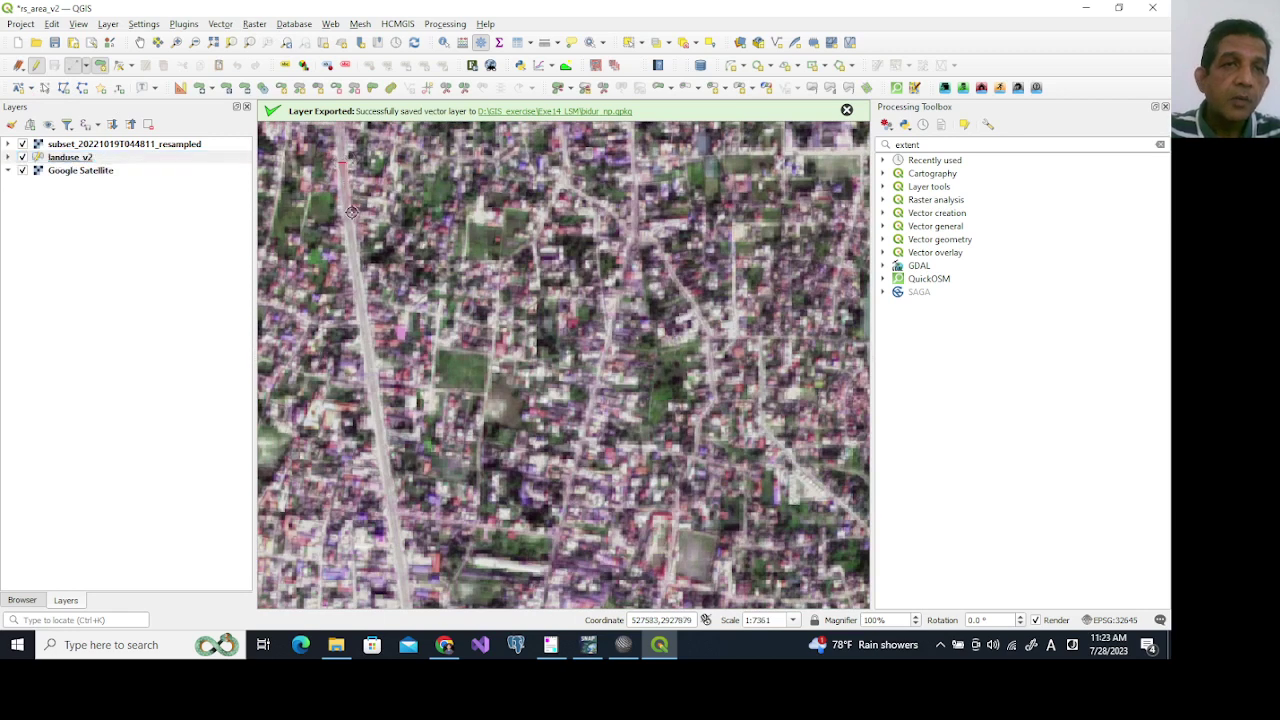
pyautogui.click(400, 548)
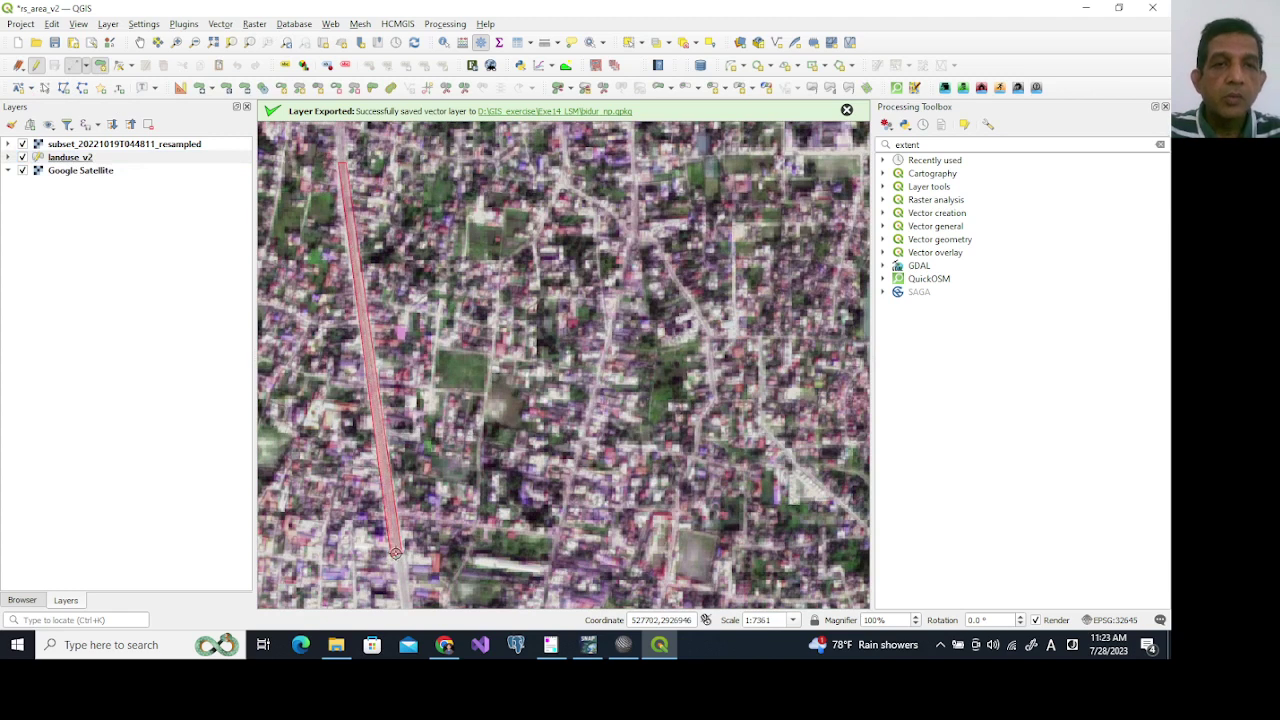
pyautogui.rightClick(390, 553)
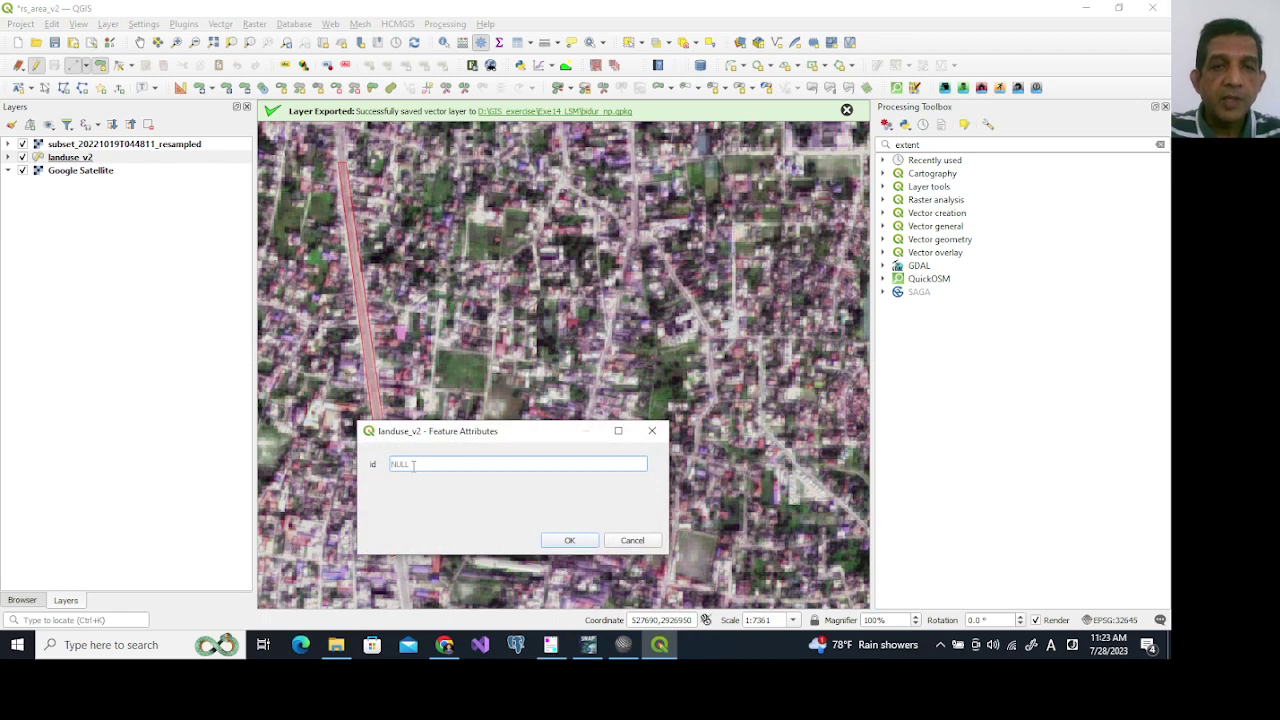
# Check the class codes in luid.csv in SciTE, then assign id 5 to the road polygon in QGIS and accept it.
pyautogui.click(623, 645)
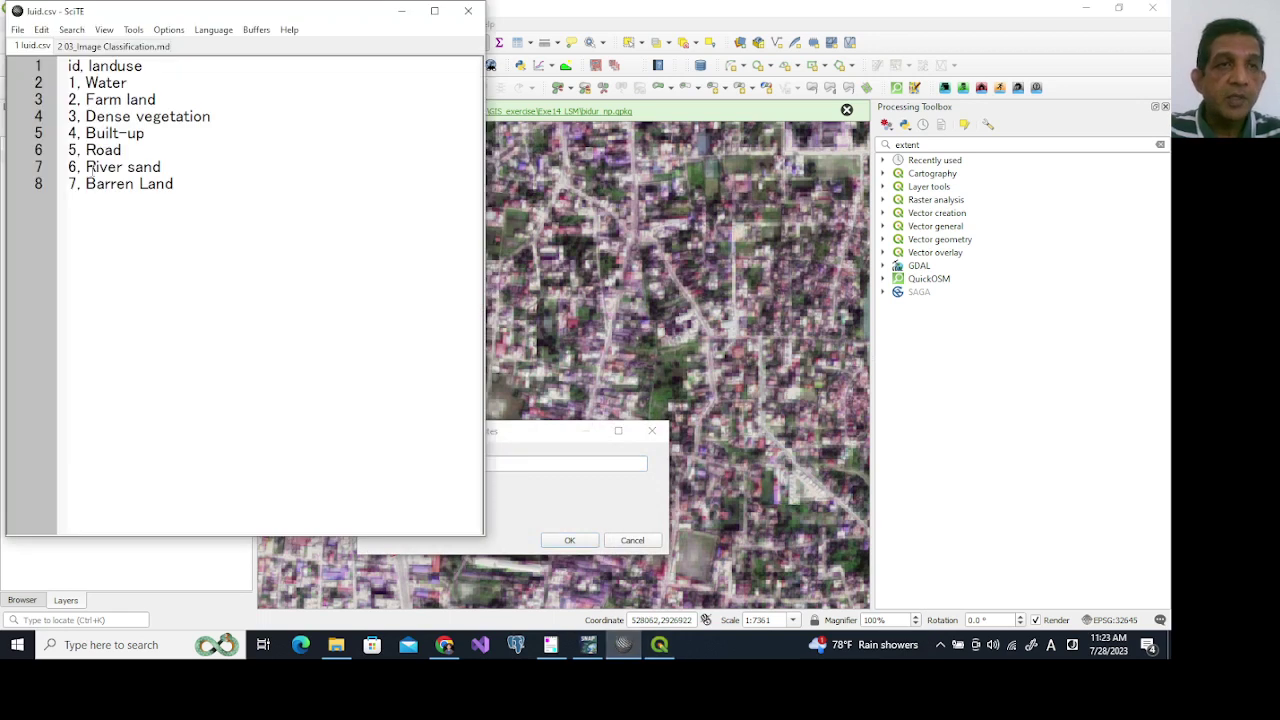
pyautogui.click(557, 438)
pyautogui.click(425, 465)
pyautogui.write('5')
pyautogui.click(575, 543)
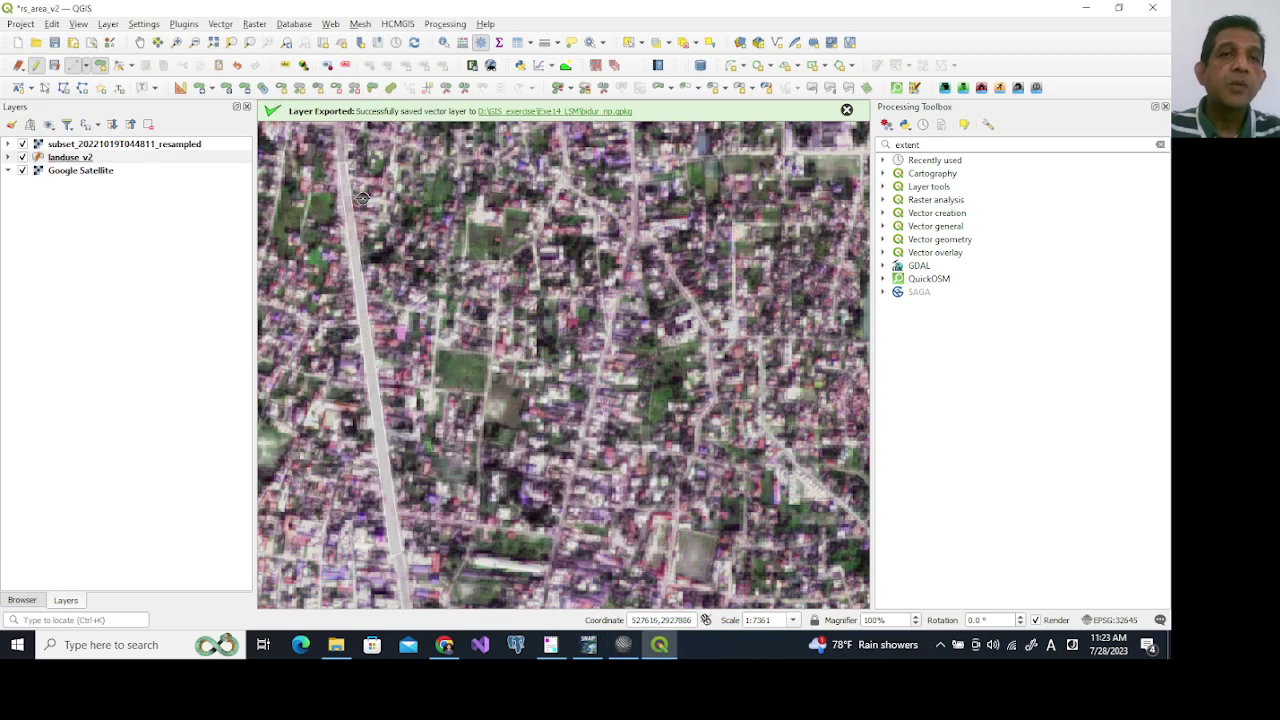
# Digitize a narrow landuse_v2 polygon along the curved river bend east of the town.
pyautogui.scroll(-2, 700, 336)
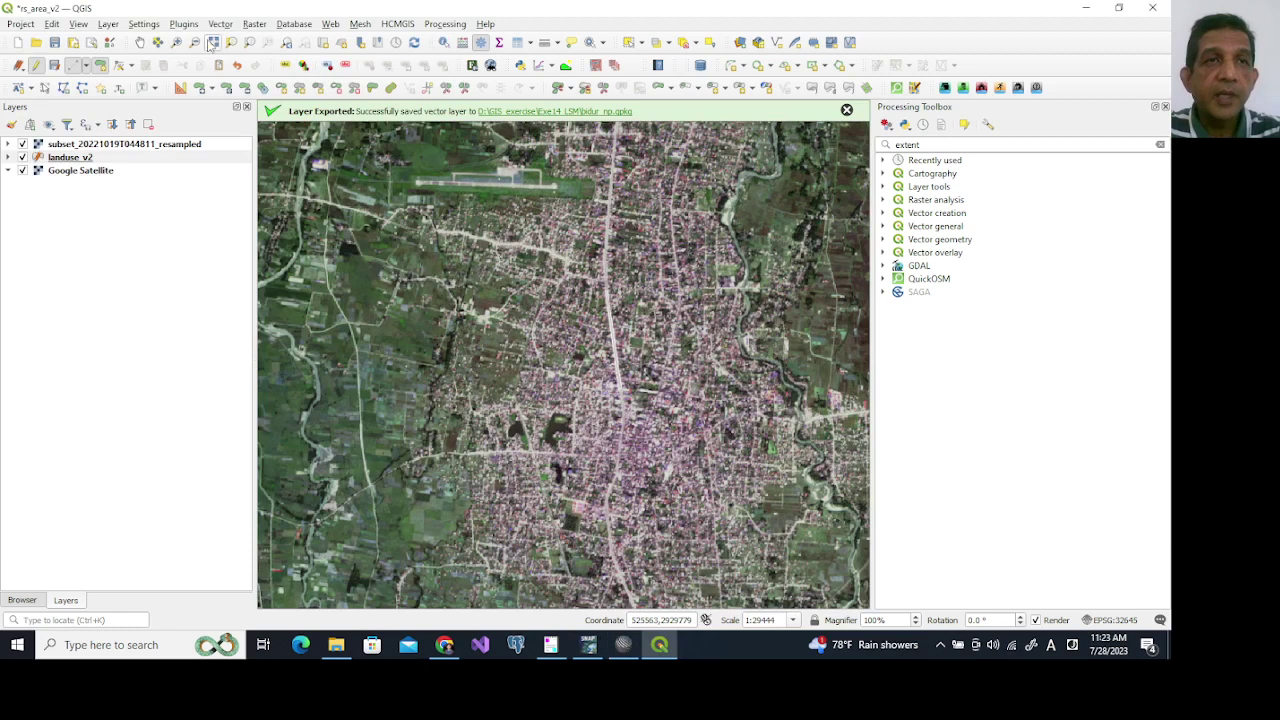
pyautogui.click(176, 44)
pyautogui.moveTo(718, 324); pyautogui.dragTo(822, 466)
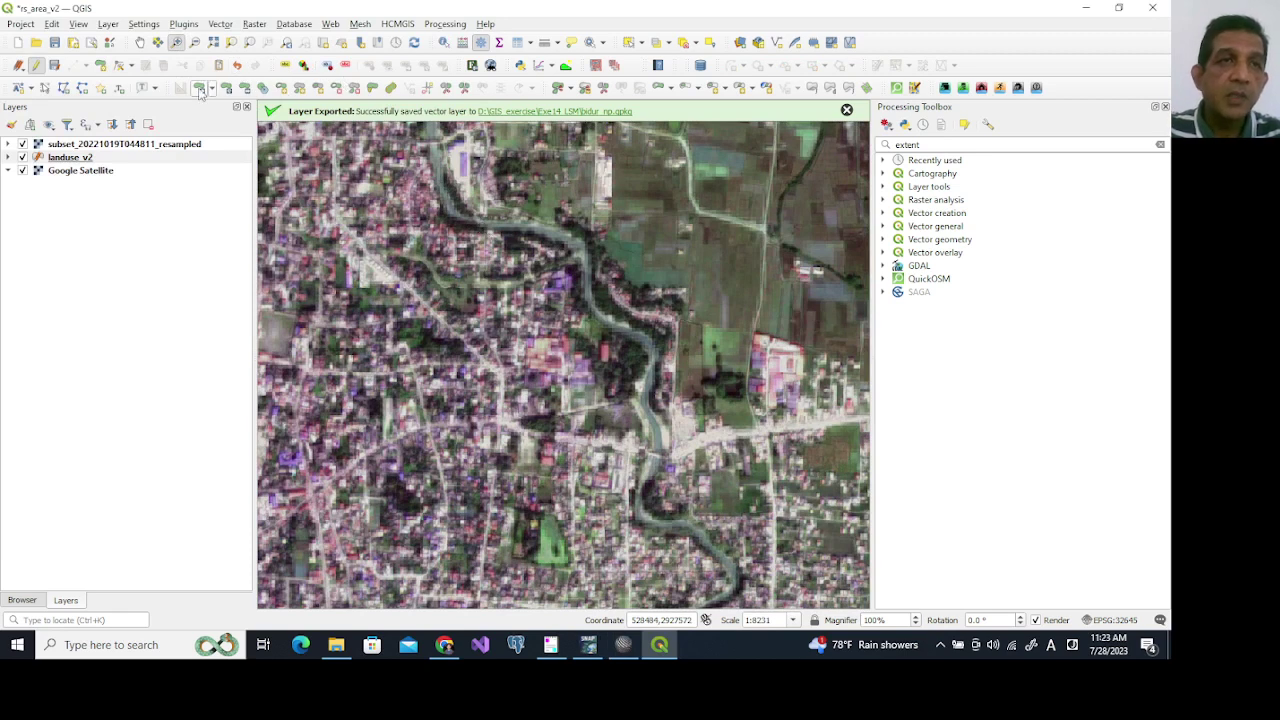
pyautogui.click(100, 64)
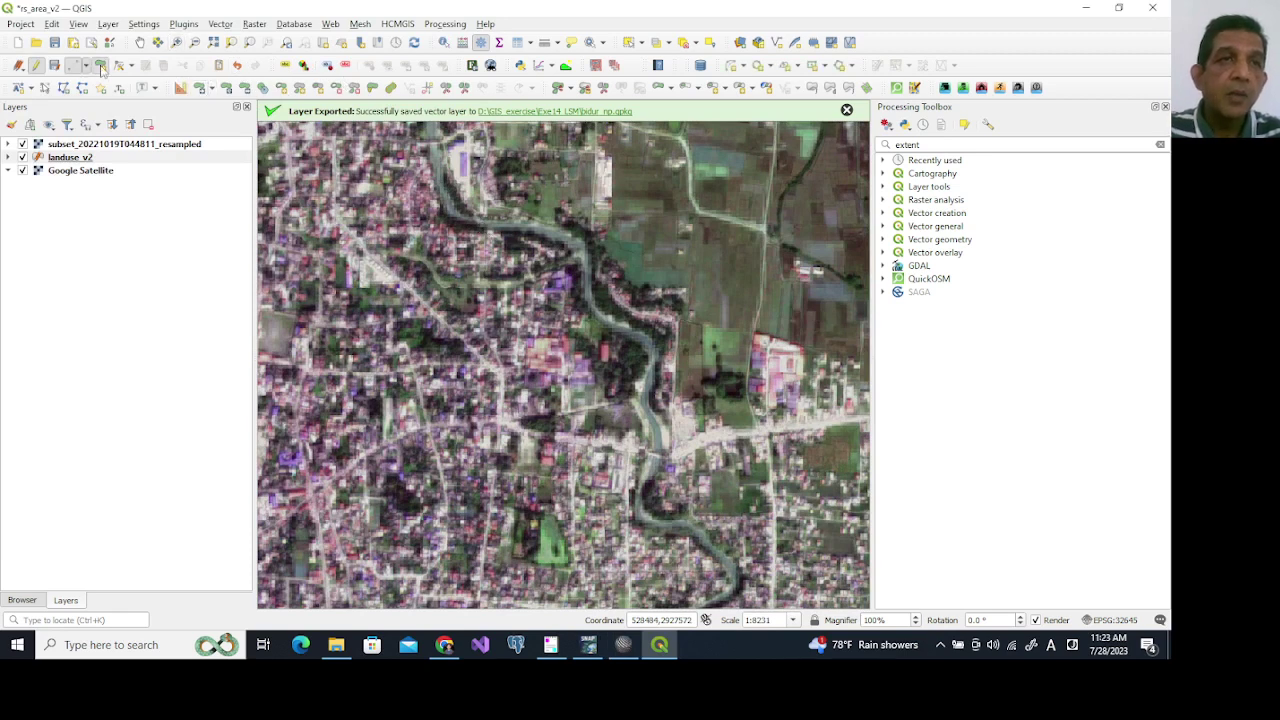
pyautogui.click(470, 215)
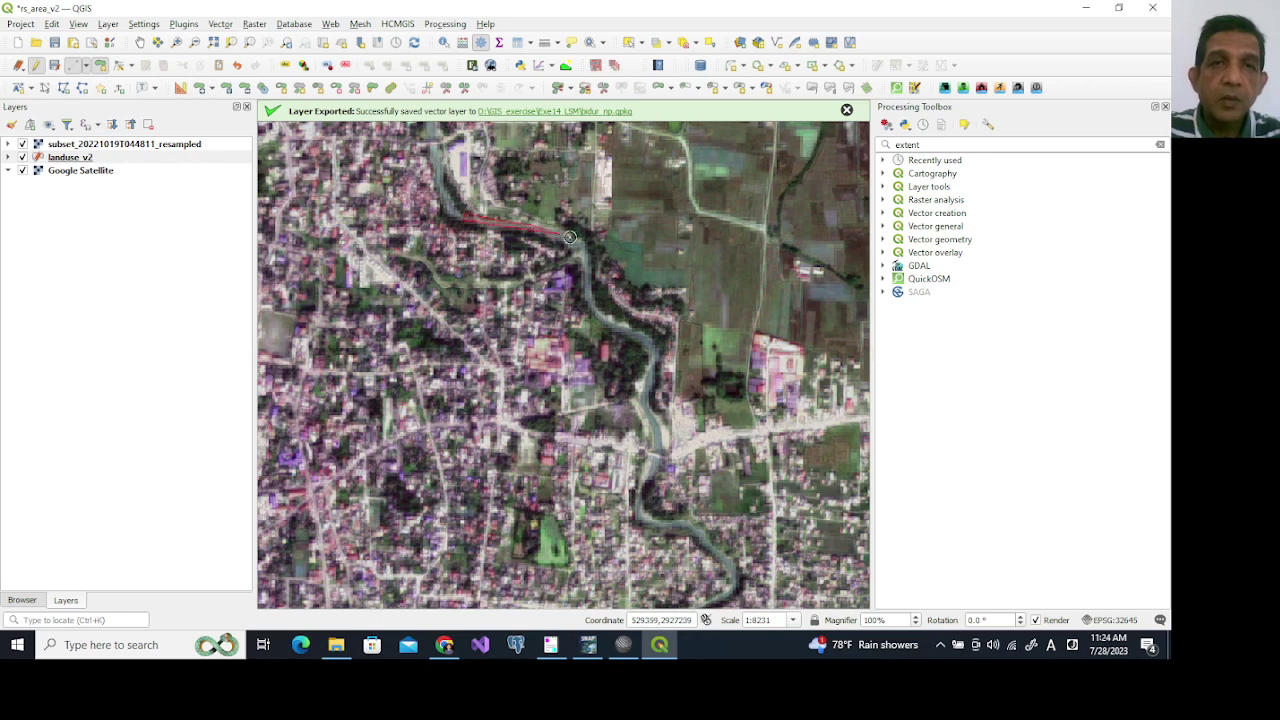
pyautogui.click(581, 244)
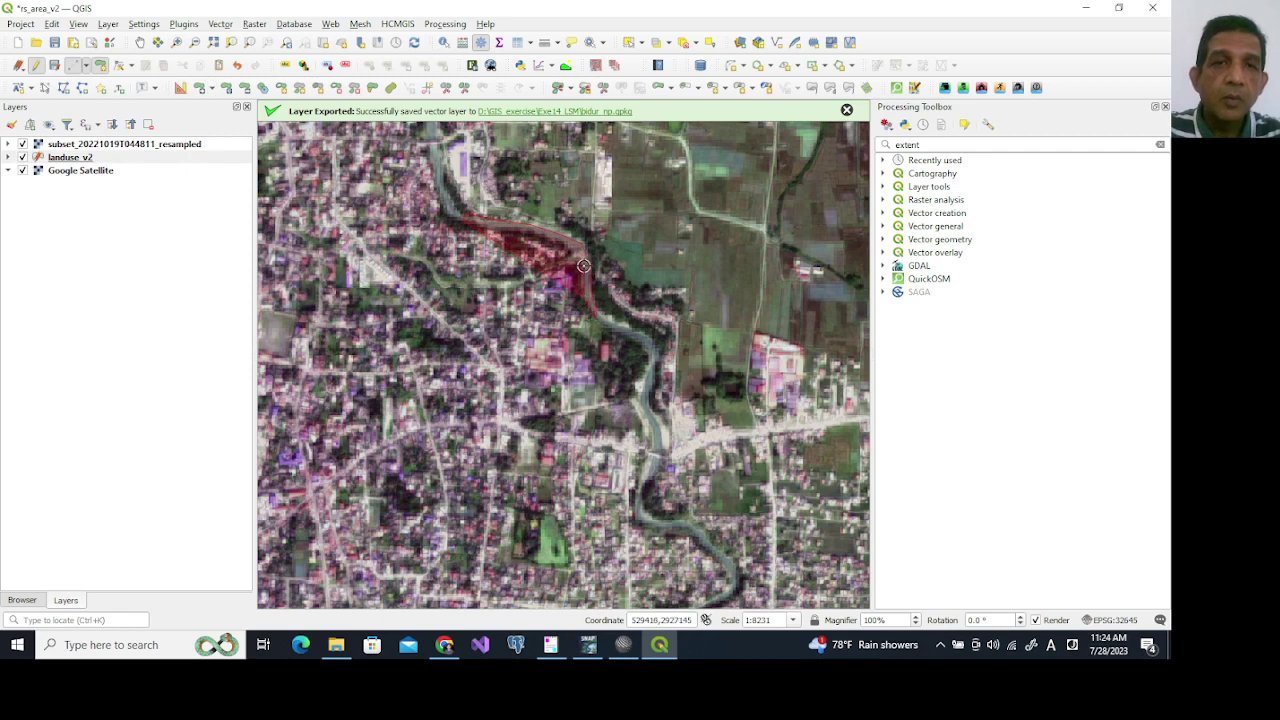
pyautogui.rightClick(463, 221)
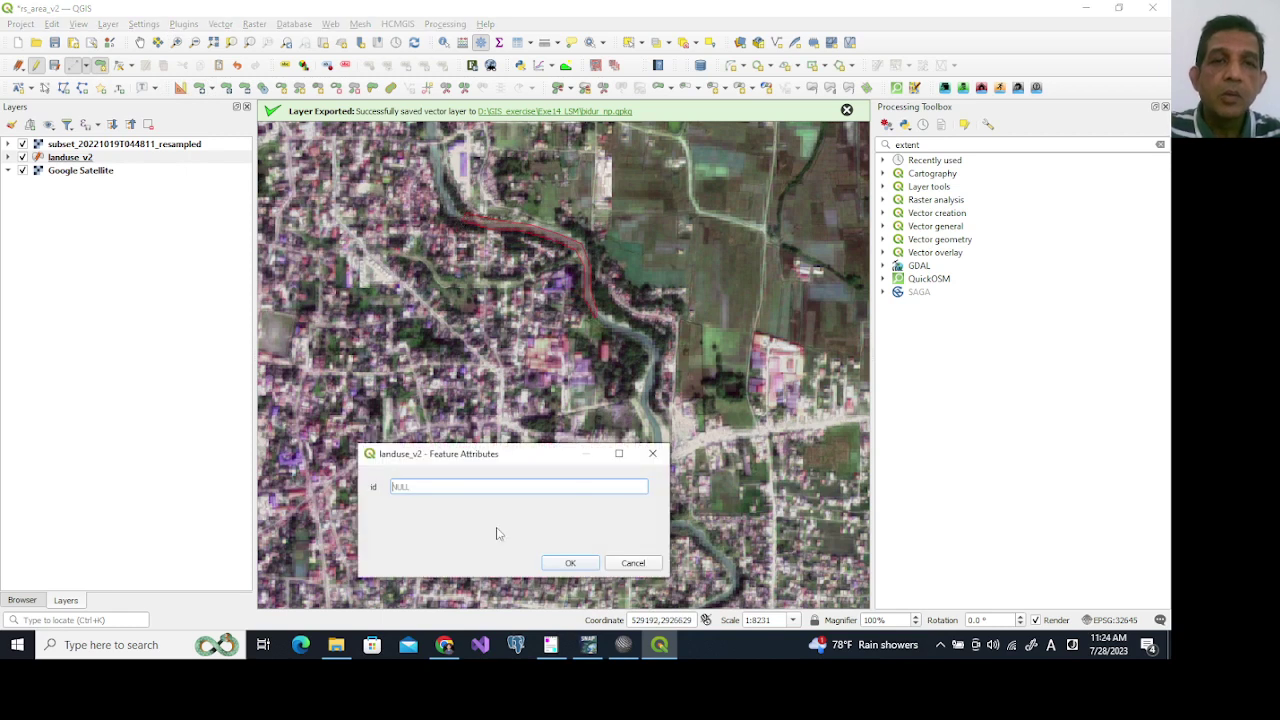
# Assign id 1 to the river polygon and accept its attributes.
pyautogui.click(623, 645)
pyautogui.click(569, 525)
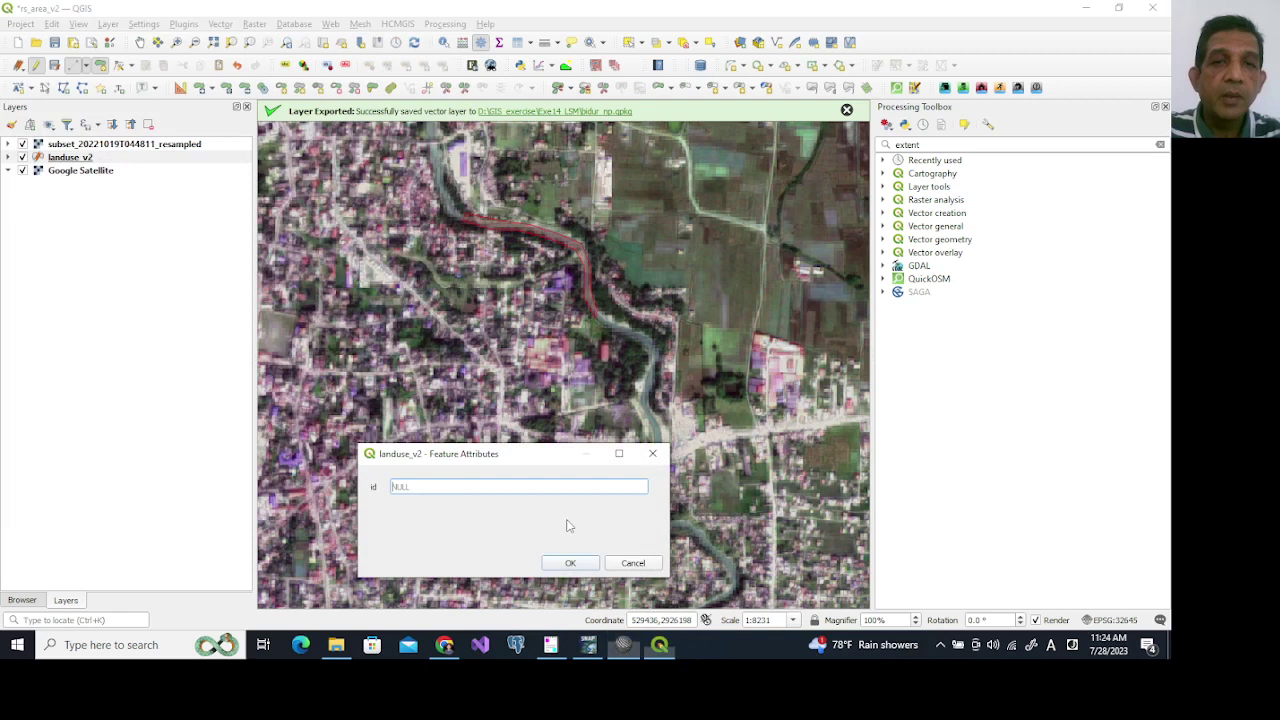
pyautogui.write('1')
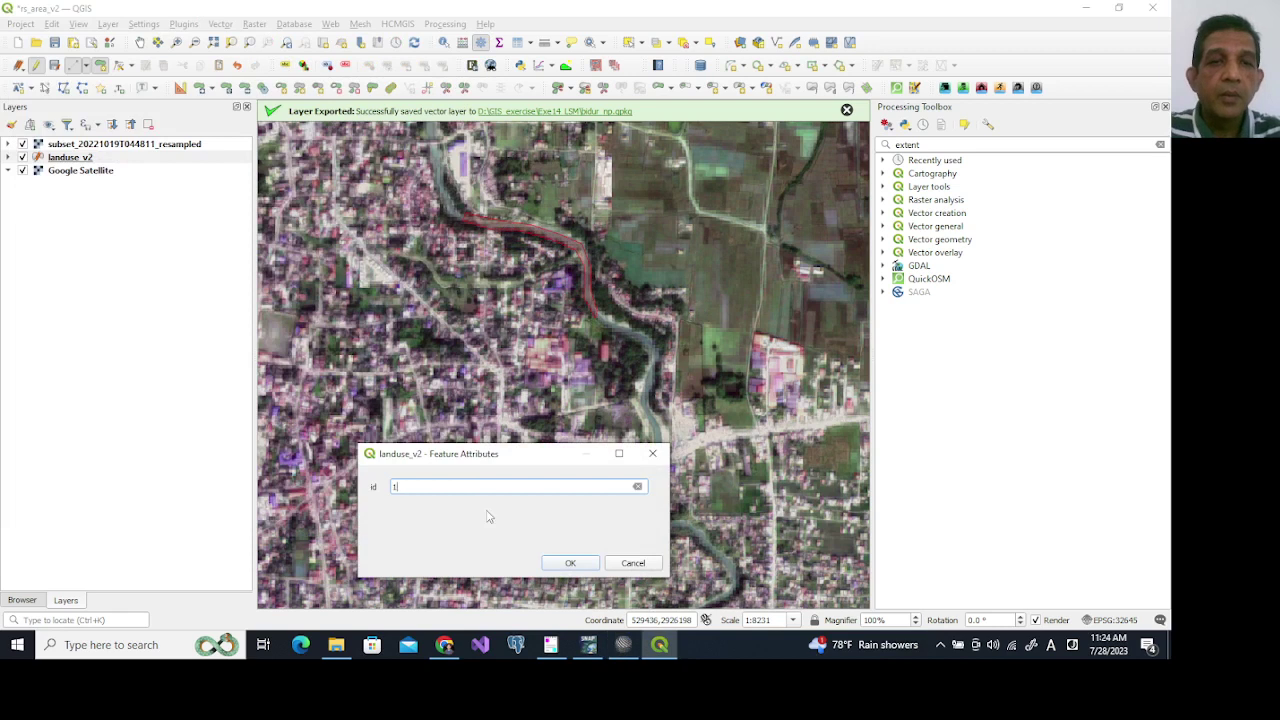
pyautogui.click(570, 563)
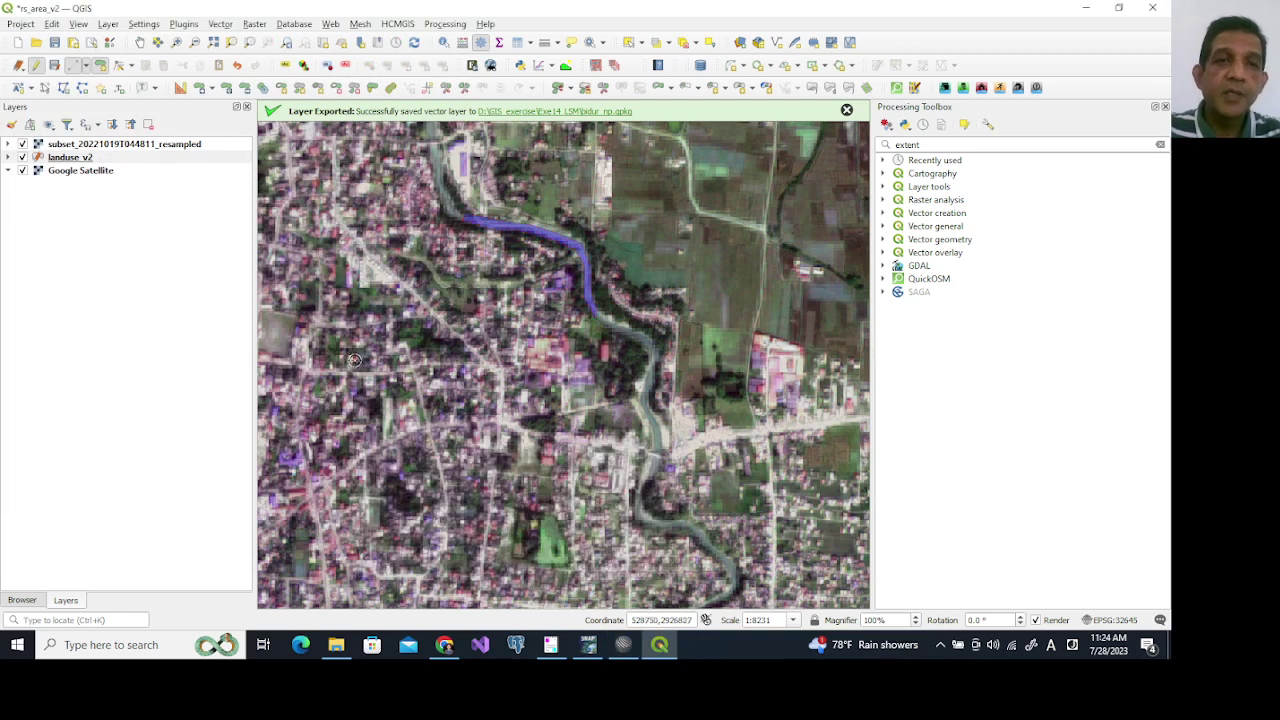
# Stop editing landuse_v2 with its changes saved and remove the layer from the project.
pyautogui.scroll(-1, 354, 360)
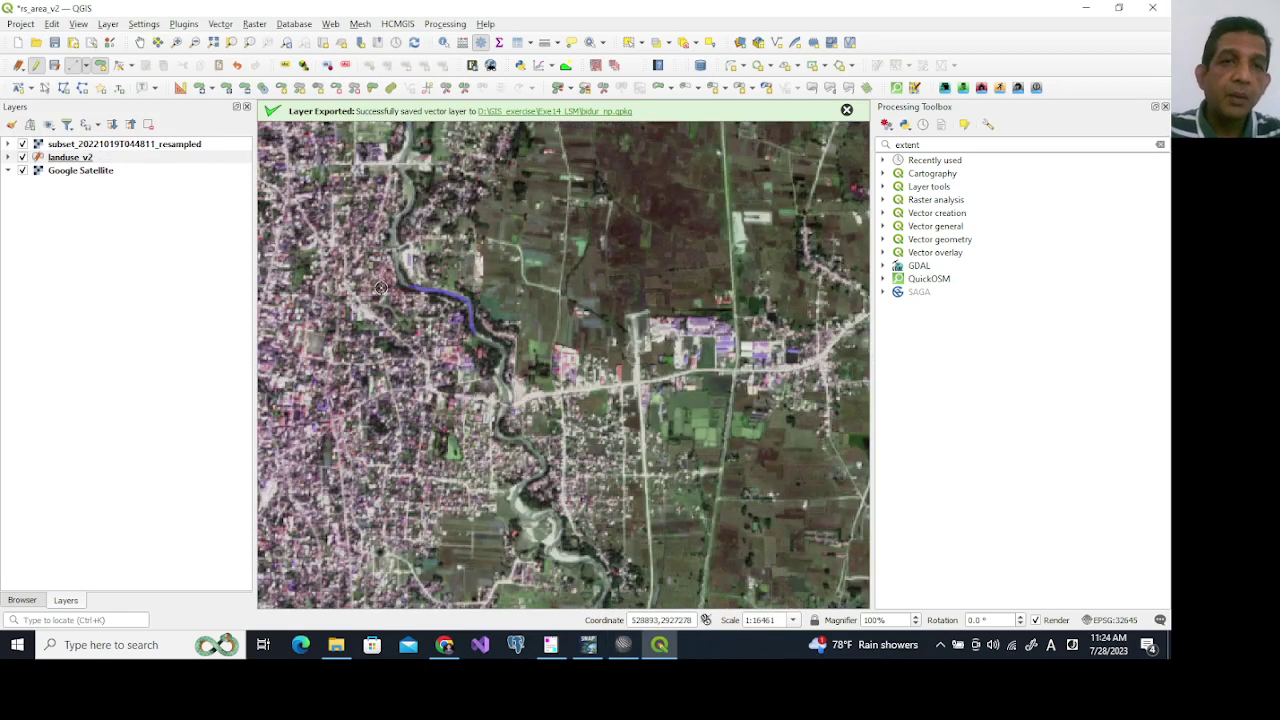
pyautogui.click(84, 160)
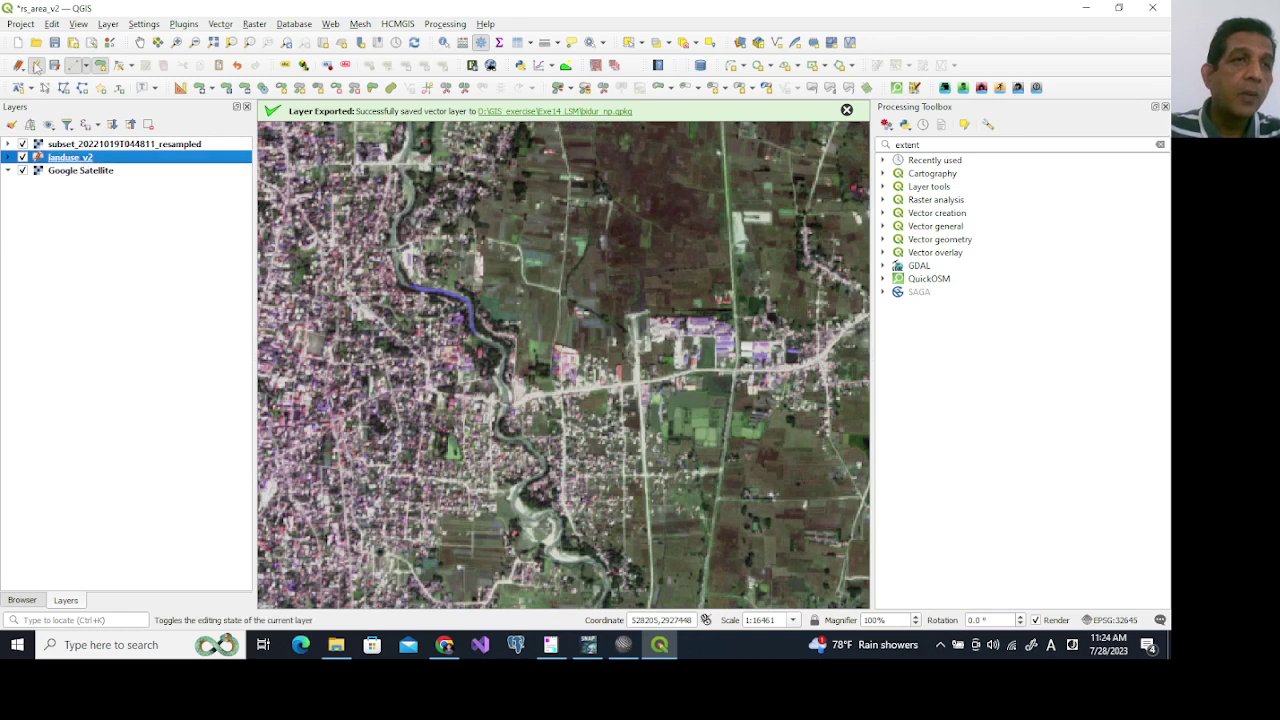
pyautogui.click(36, 66)
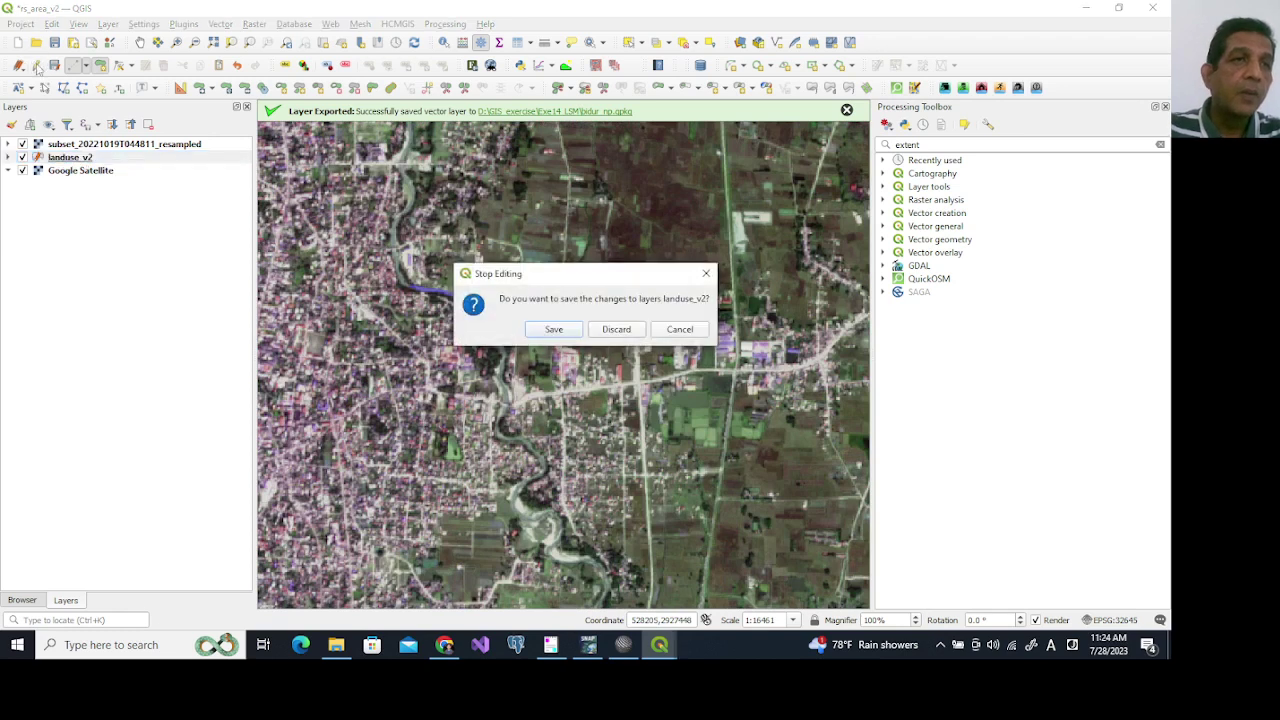
pyautogui.click(555, 332)
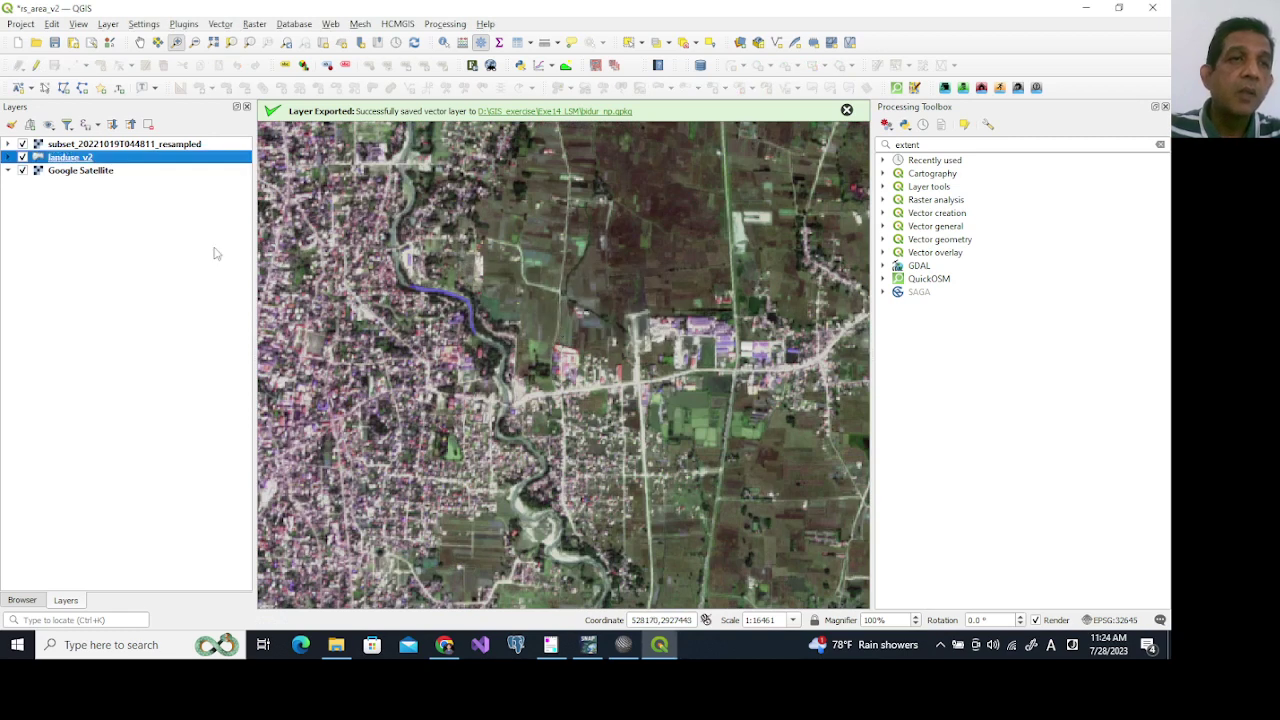
pyautogui.click(148, 124)
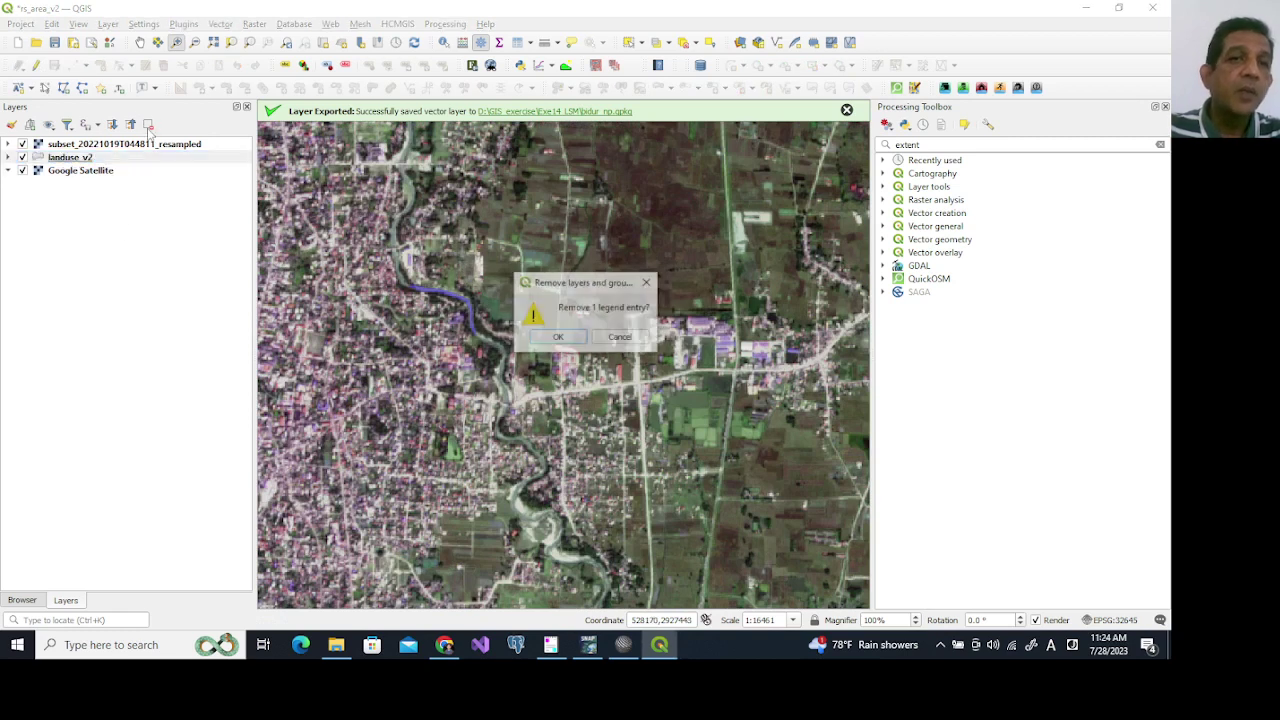
pyautogui.click(558, 338)
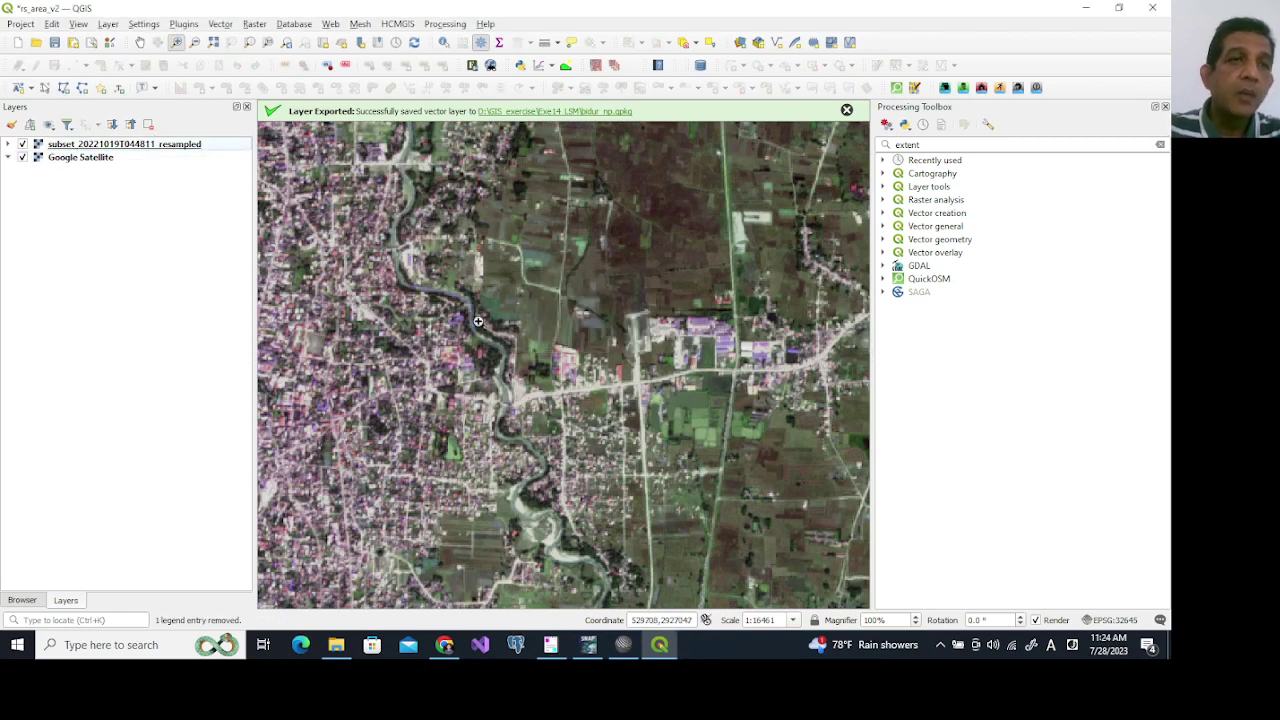
# Add landuse.shp from the D: drive's GIS_exercise\Exe13_RS folder to the project and return to the layer list.
pyautogui.click(20, 600)
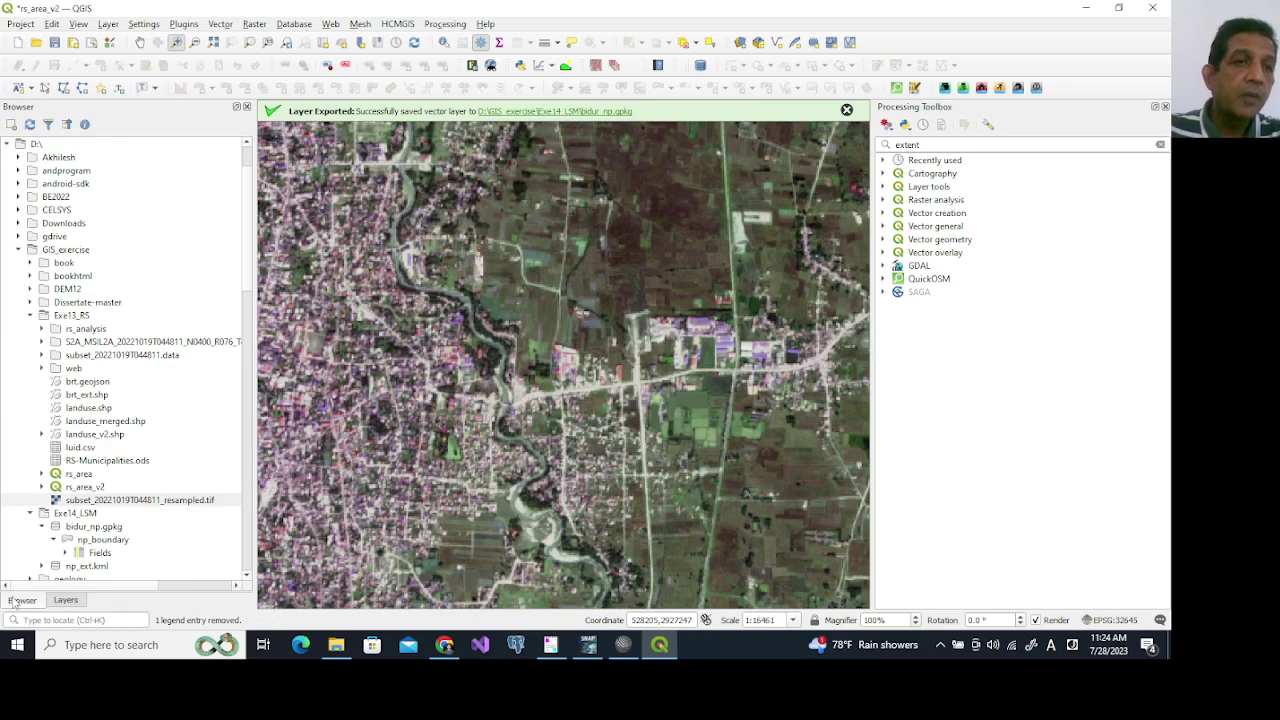
pyautogui.doubleClick(97, 409)
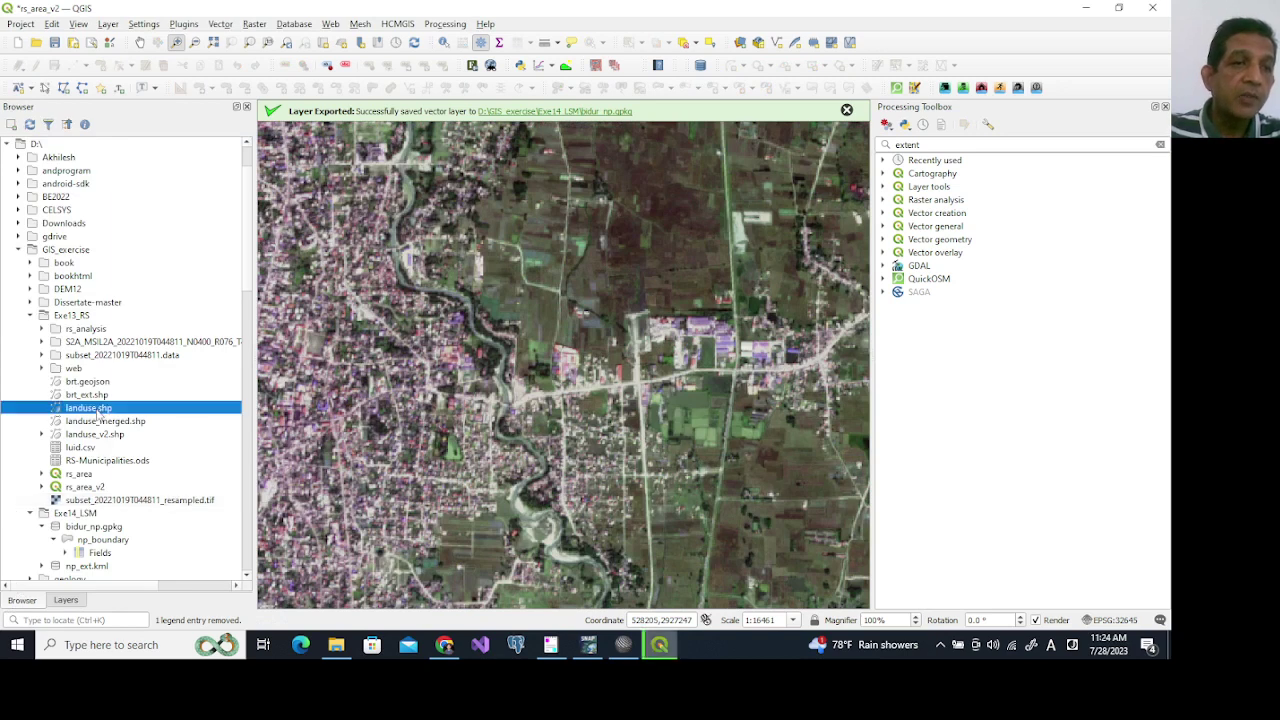
pyautogui.click(66, 600)
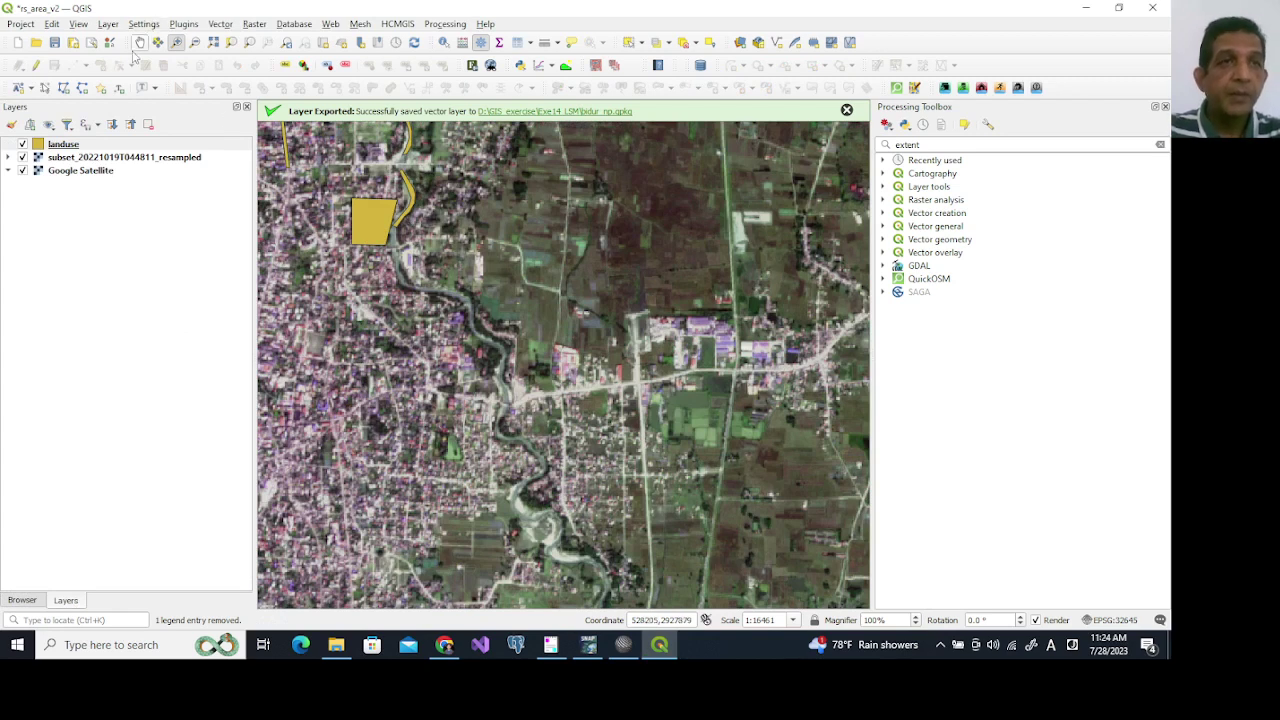
# Open the landuse layer's attribute table and review the id and landuse values of all features.
pyautogui.click(70, 145)
pyautogui.click(517, 42)
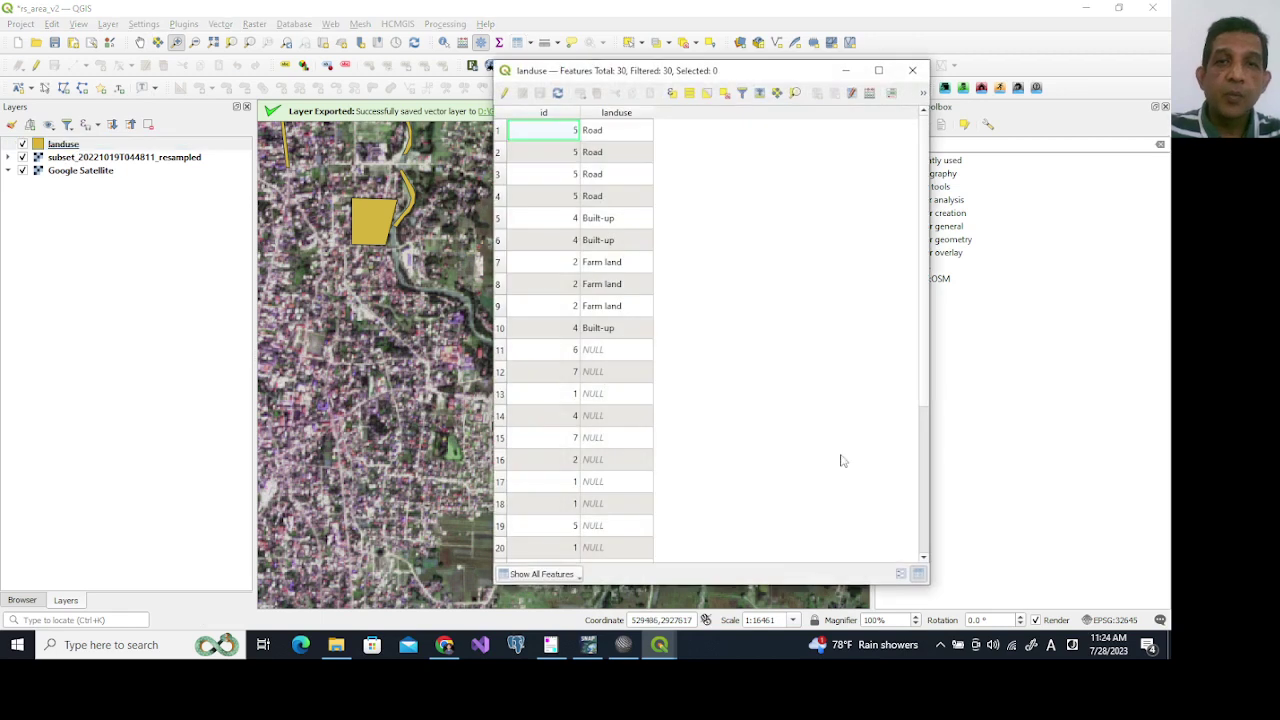
pyautogui.moveTo(925, 362); pyautogui.dragTo(911, 331)
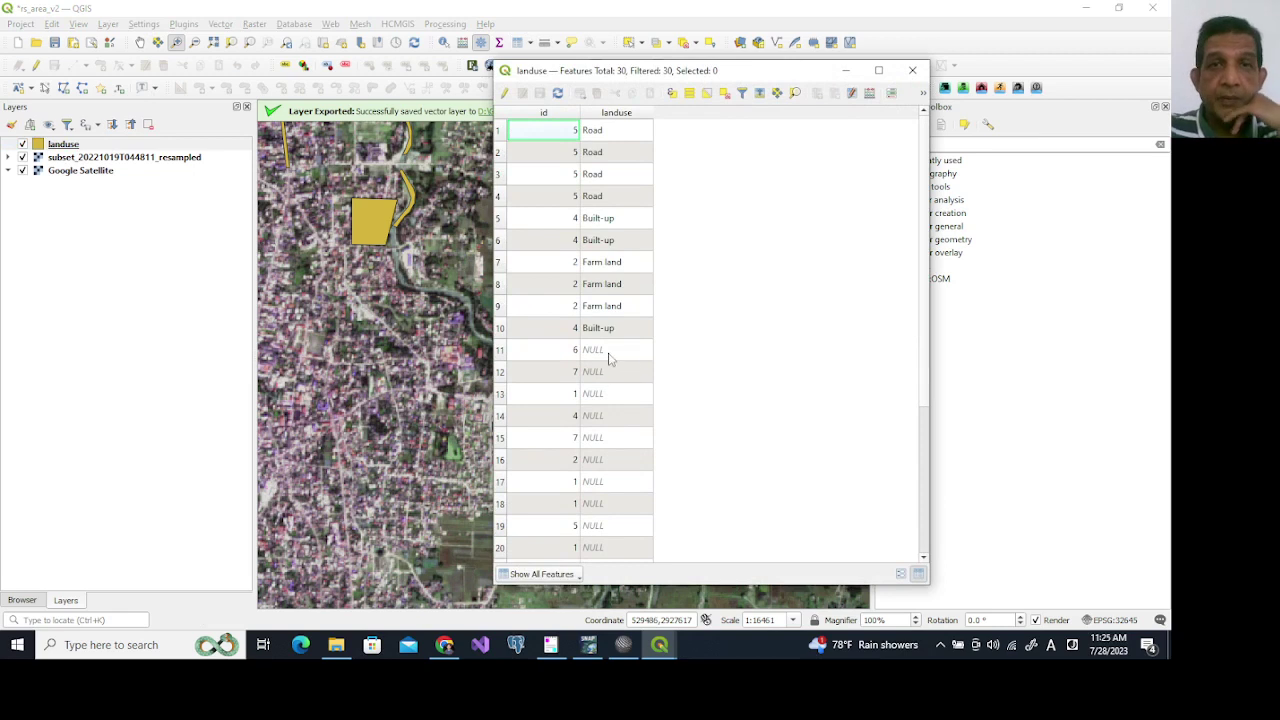
pyautogui.scroll(-4, 674, 320)
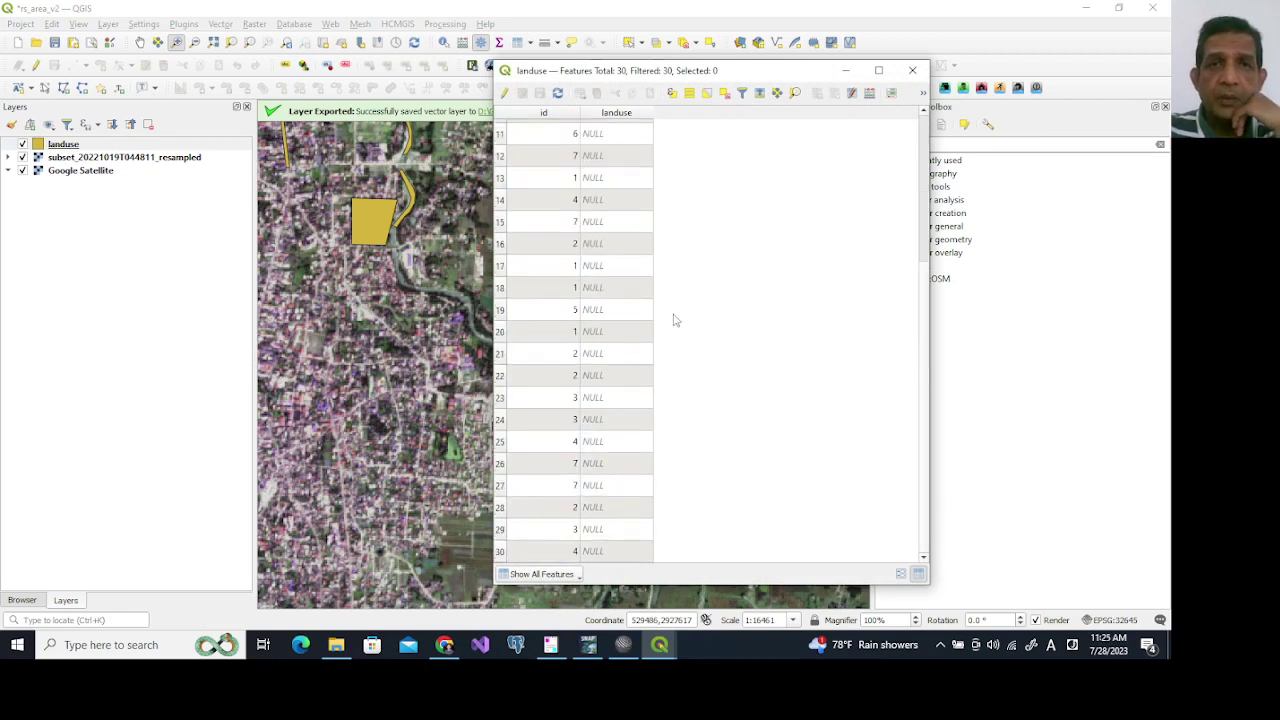
pyautogui.scroll(4, 674, 320)
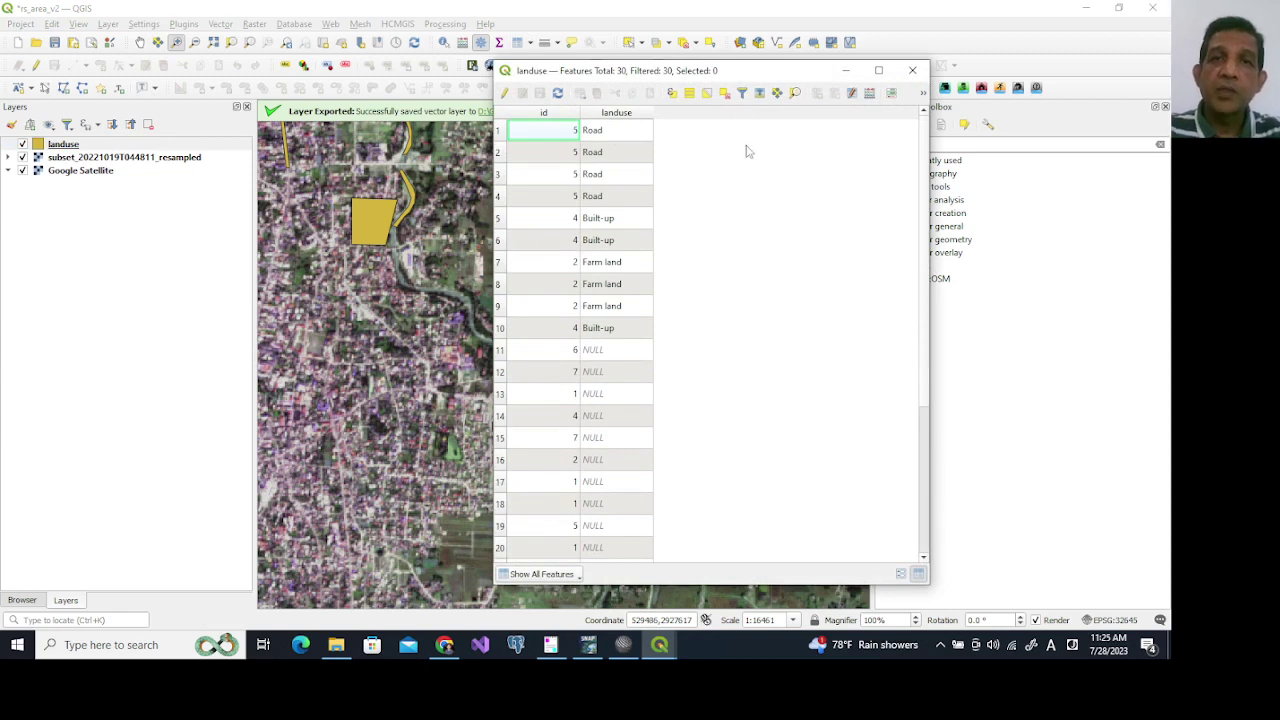
# Enable editing on the landuse layer and delete its landuse field.
pyautogui.click(871, 104)
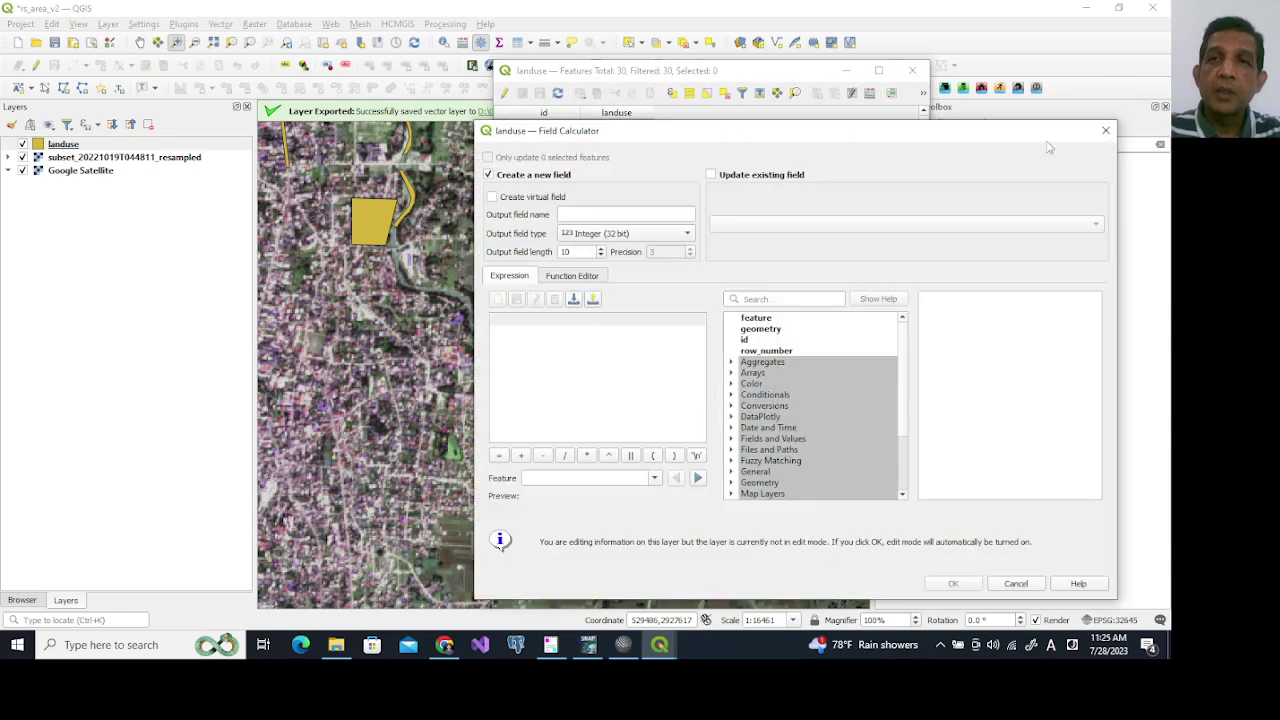
pyautogui.click(1103, 129)
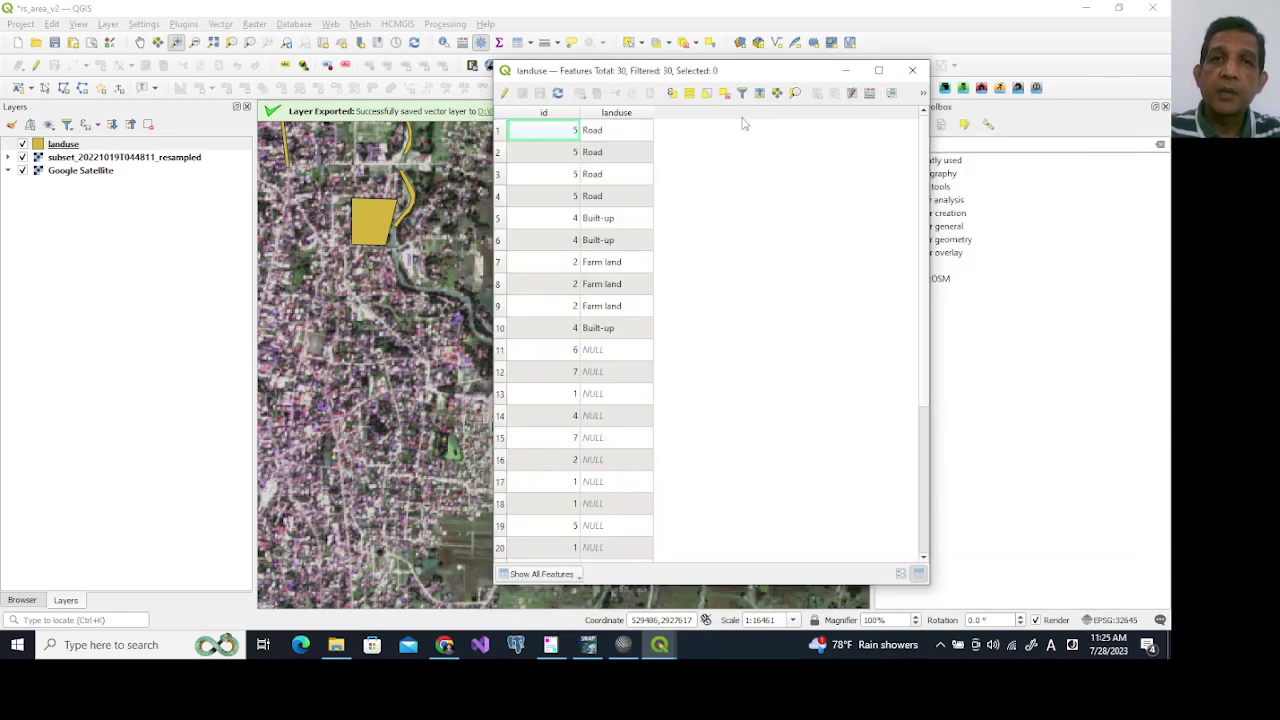
pyautogui.click(505, 93)
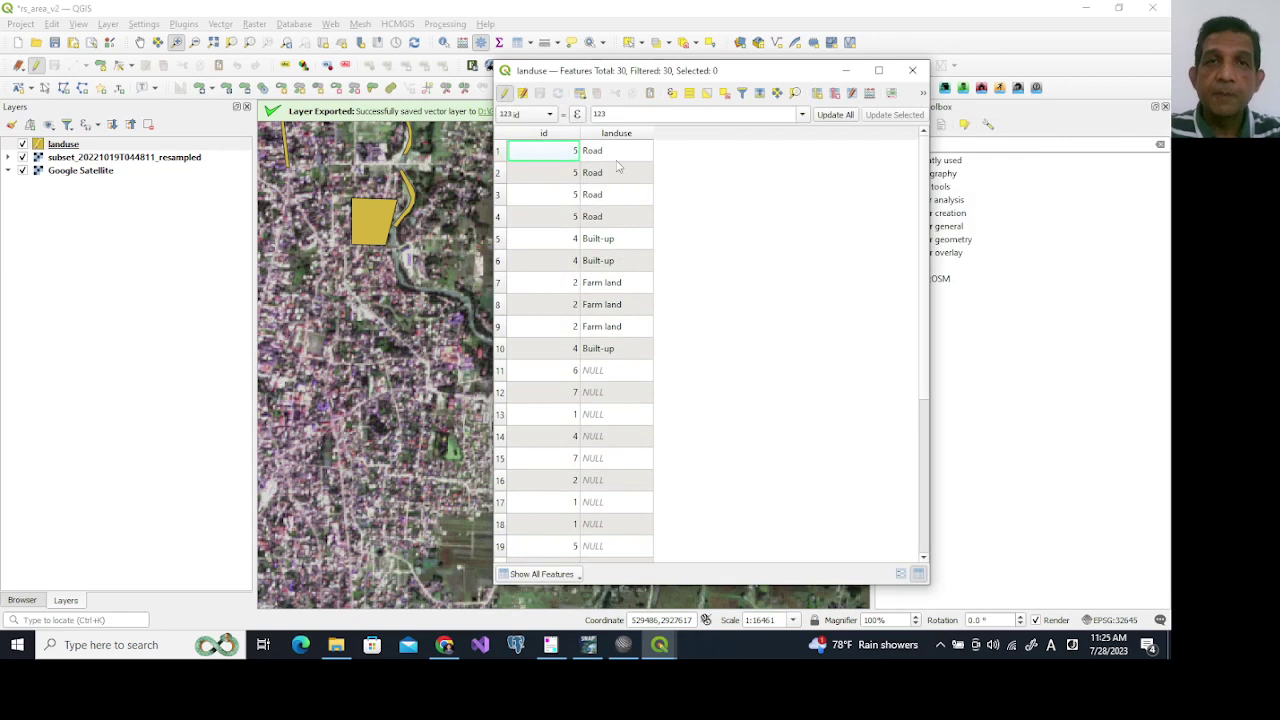
pyautogui.click(835, 93)
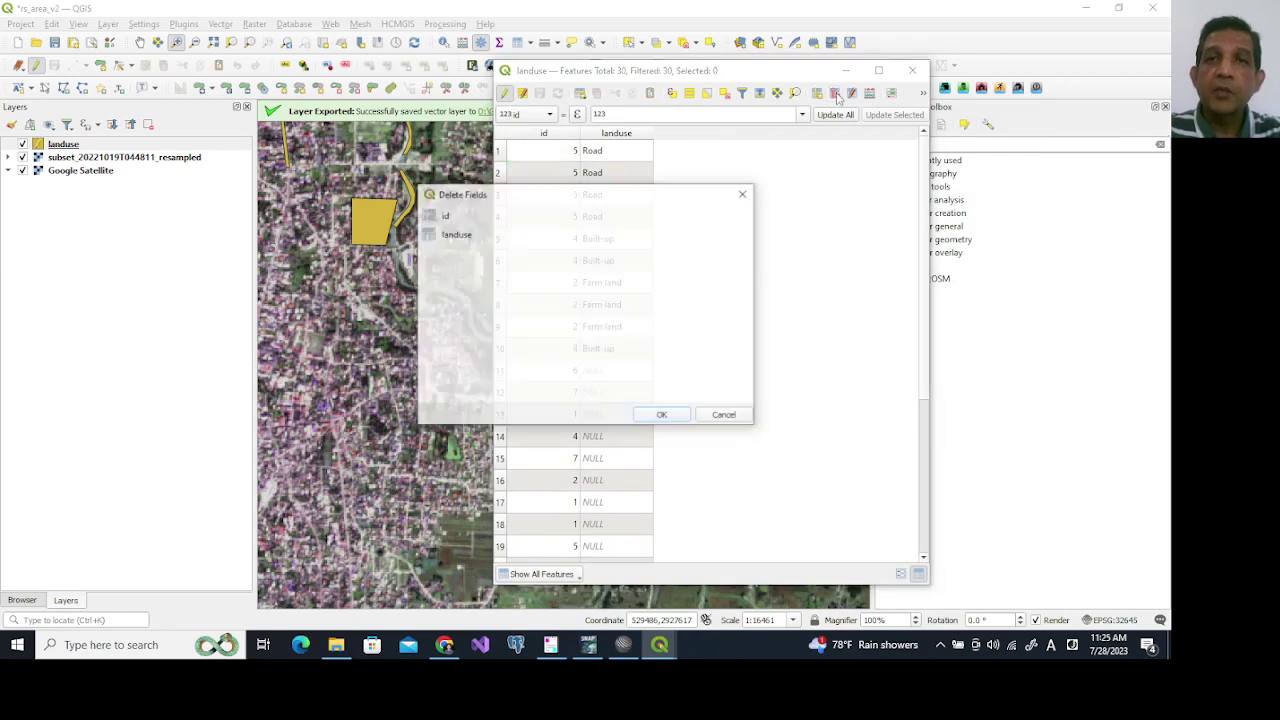
pyautogui.click(463, 237)
pyautogui.click(660, 416)
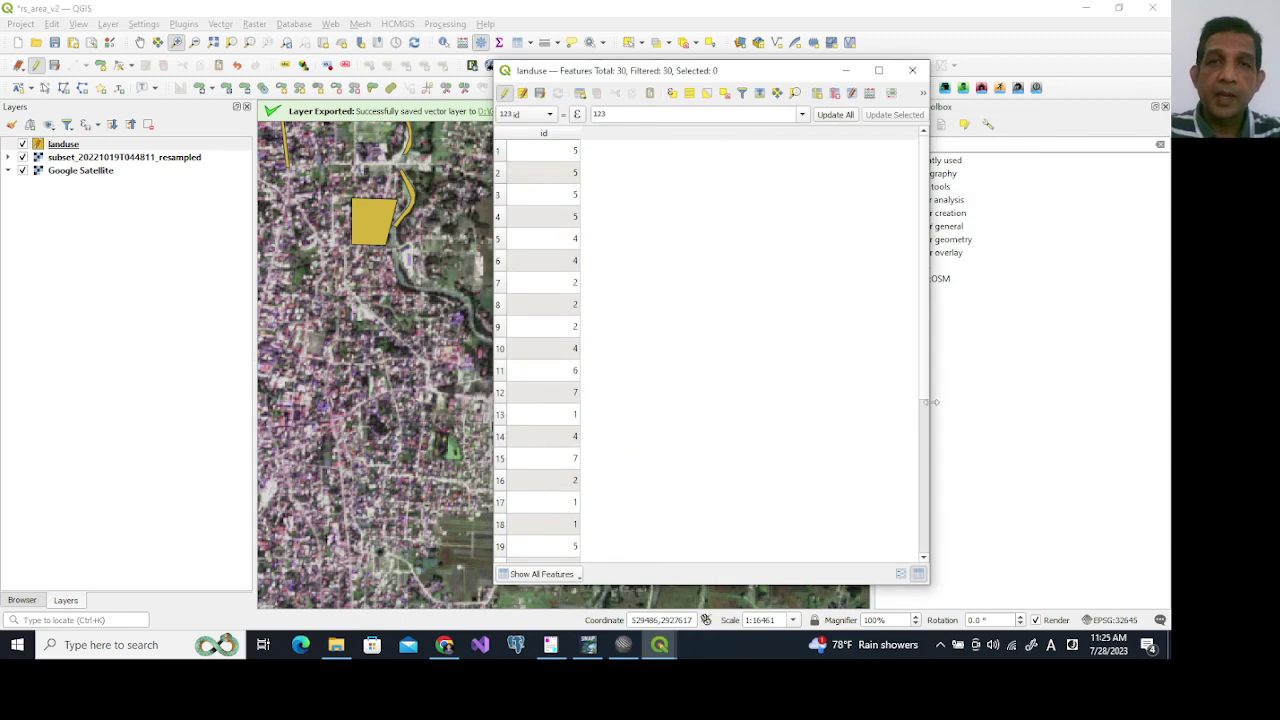
# Stop editing the landuse layer with its changes saved and close its attribute table.
pyautogui.moveTo(923, 386); pyautogui.dragTo(917, 270)
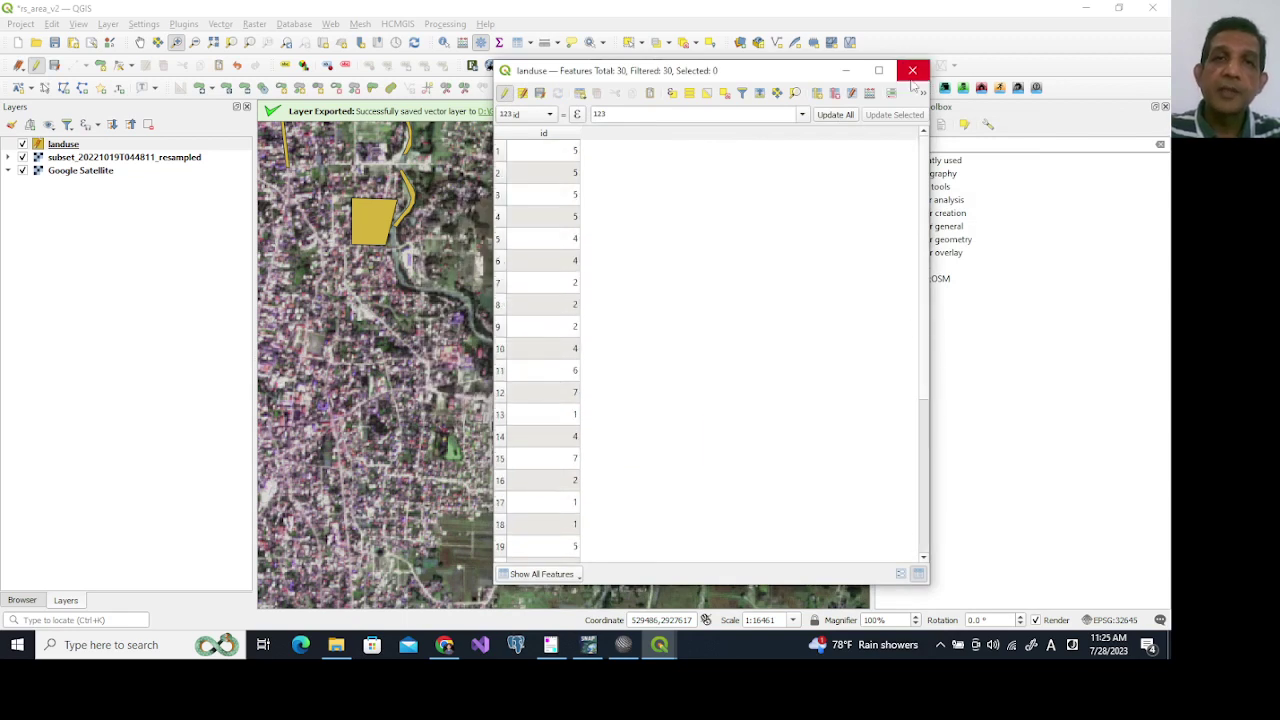
pyautogui.click(522, 92)
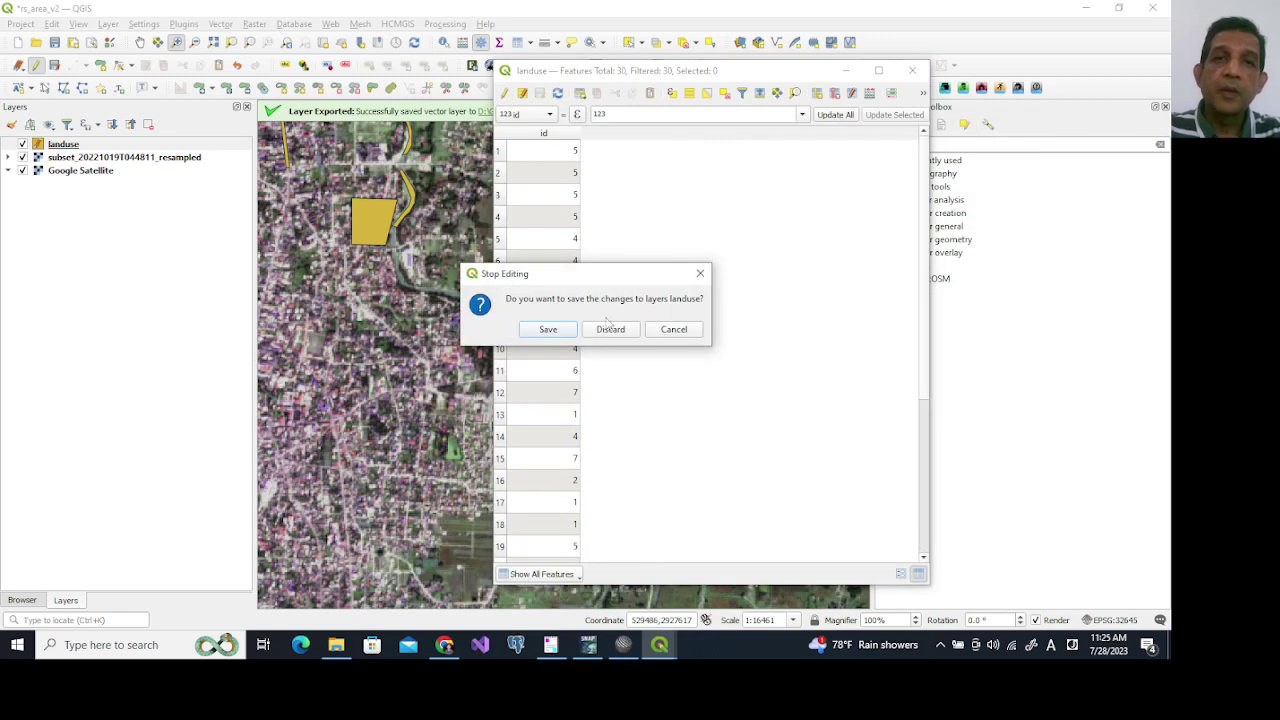
pyautogui.click(538, 331)
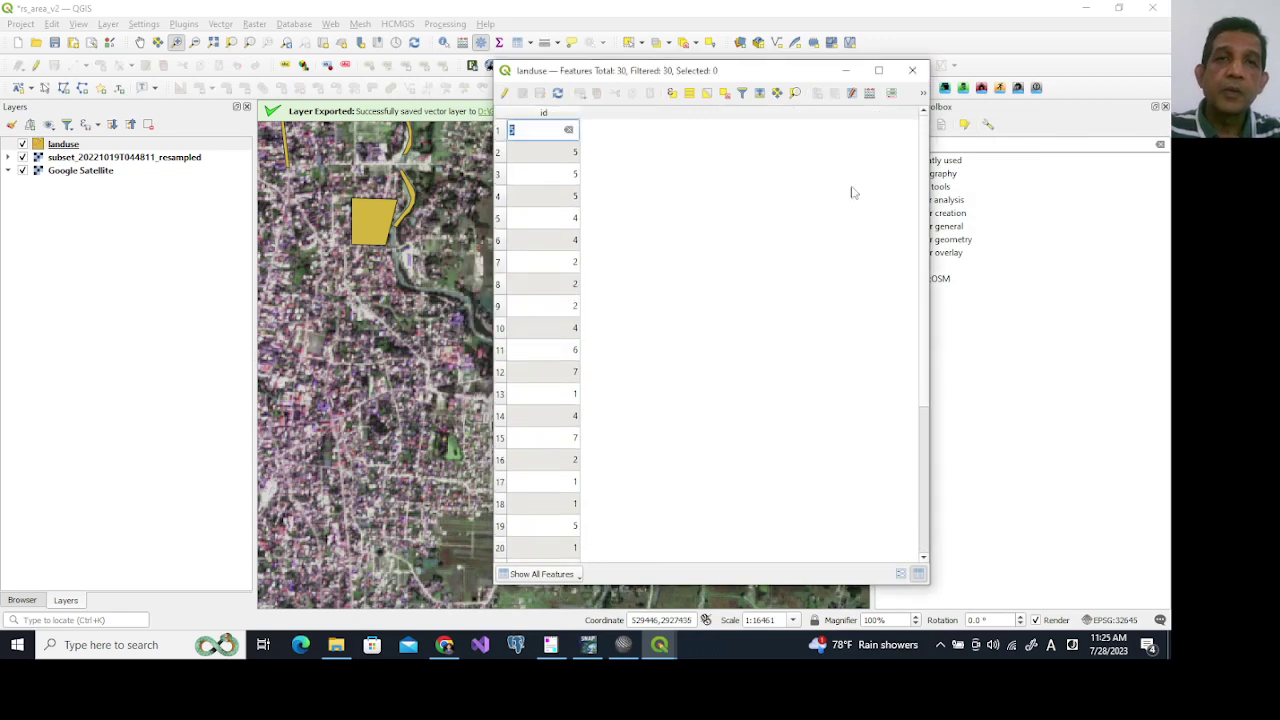
pyautogui.click(912, 70)
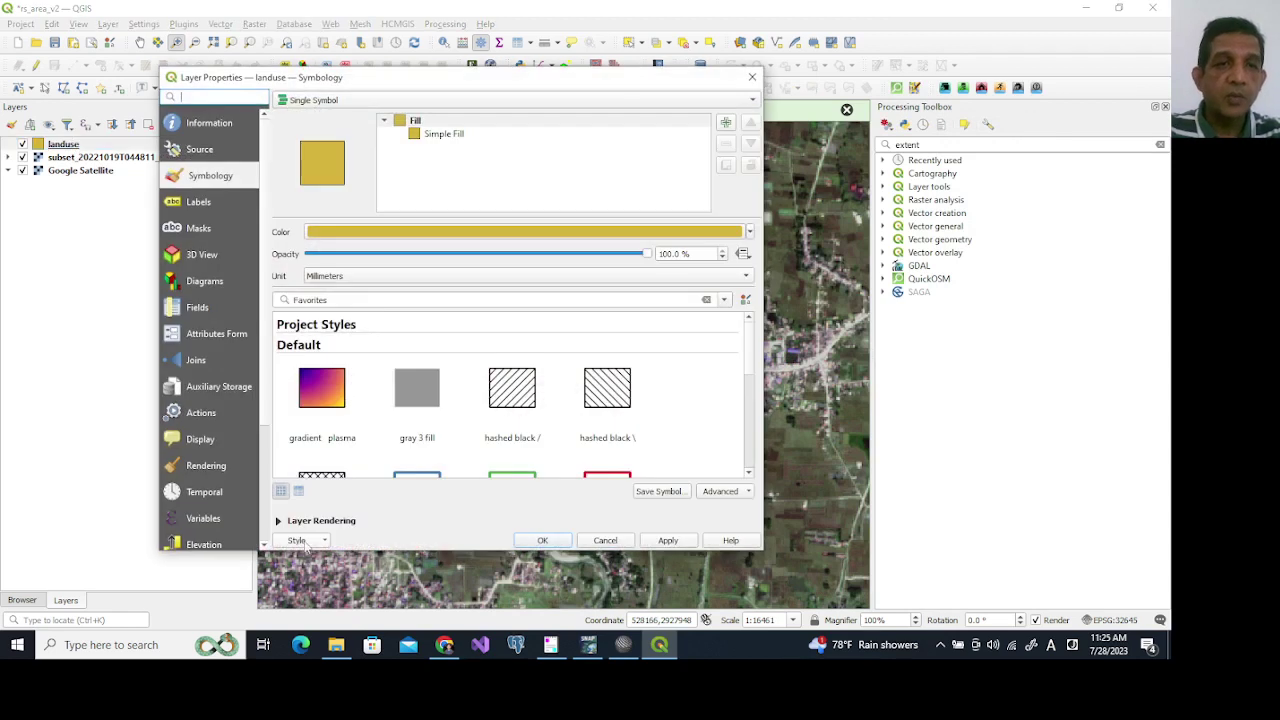
# Load the style file landuse.qml from F:\GIS_Exercise\styles with all categories and apply it to the landuse layer.
pyautogui.click(297, 540)
pyautogui.click(352, 416)
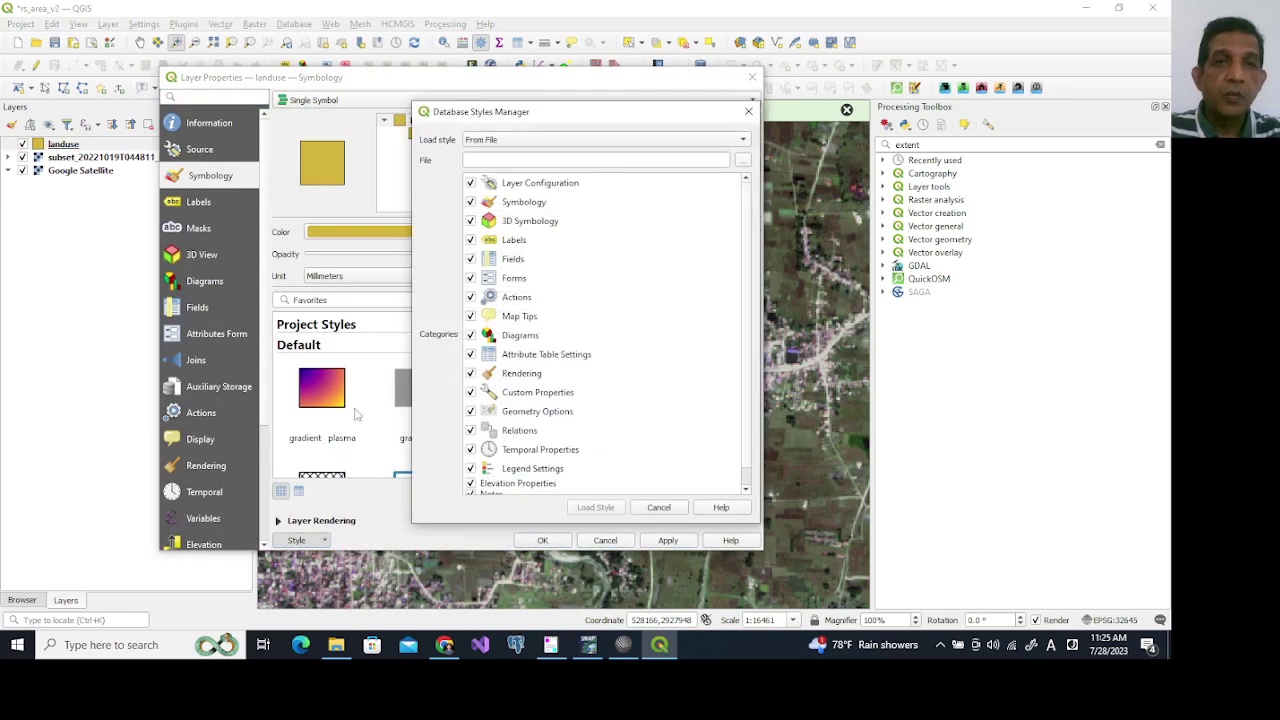
pyautogui.click(743, 160)
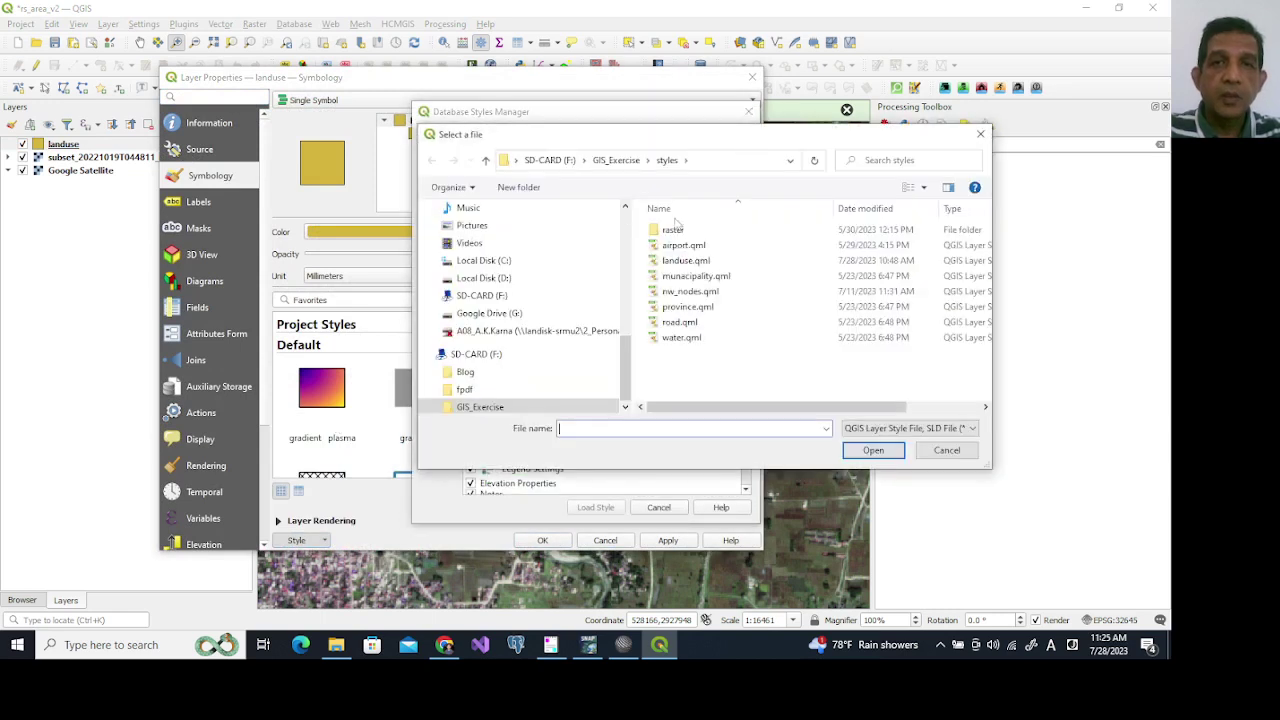
pyautogui.click(686, 260)
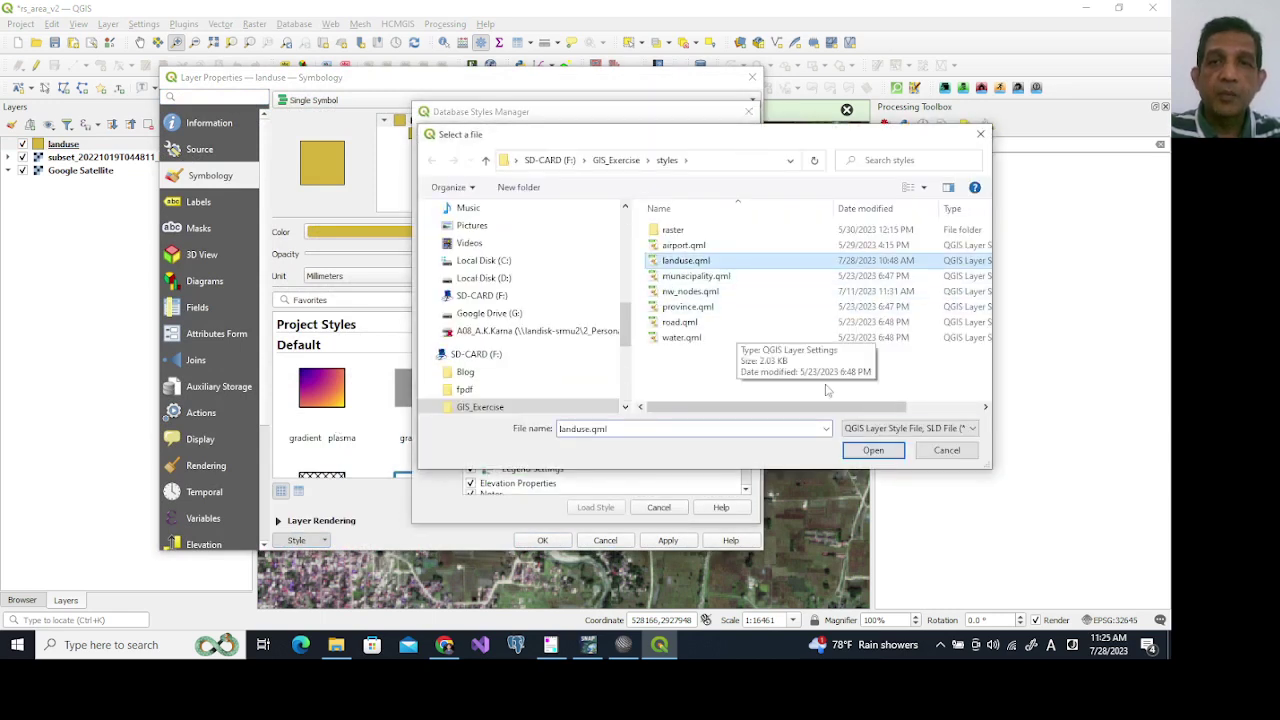
pyautogui.click(873, 450)
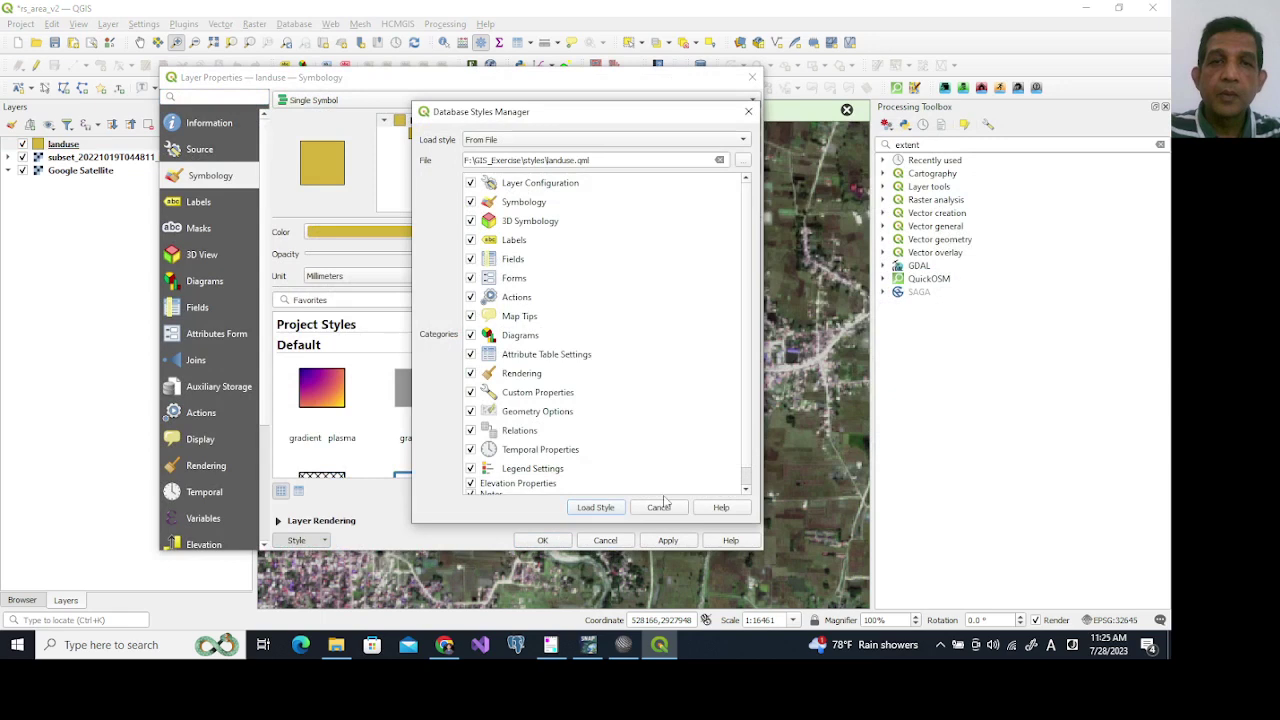
pyautogui.click(596, 507)
pyautogui.click(665, 541)
pyautogui.click(560, 541)
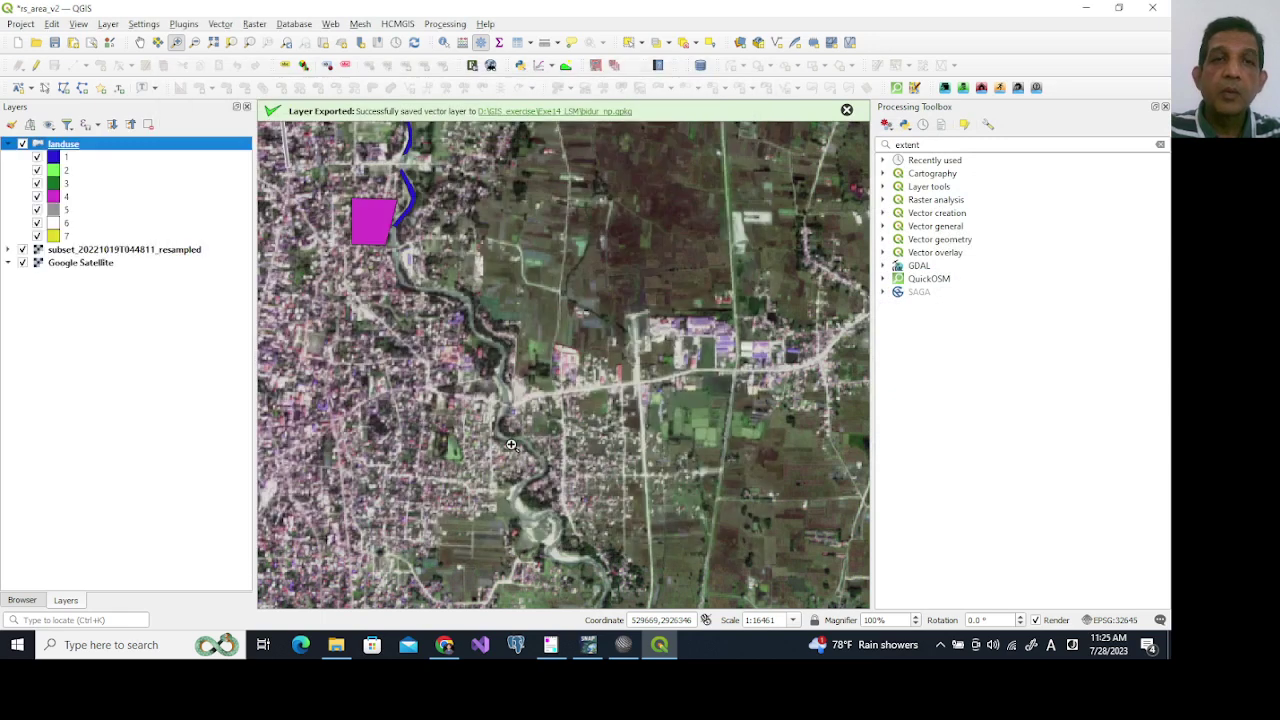
# Examine the styled landuse polygons on the map, from the town and river to the fields in the east.
pyautogui.scroll(5, 383, 284)
pyautogui.scroll(-5, 383, 284)
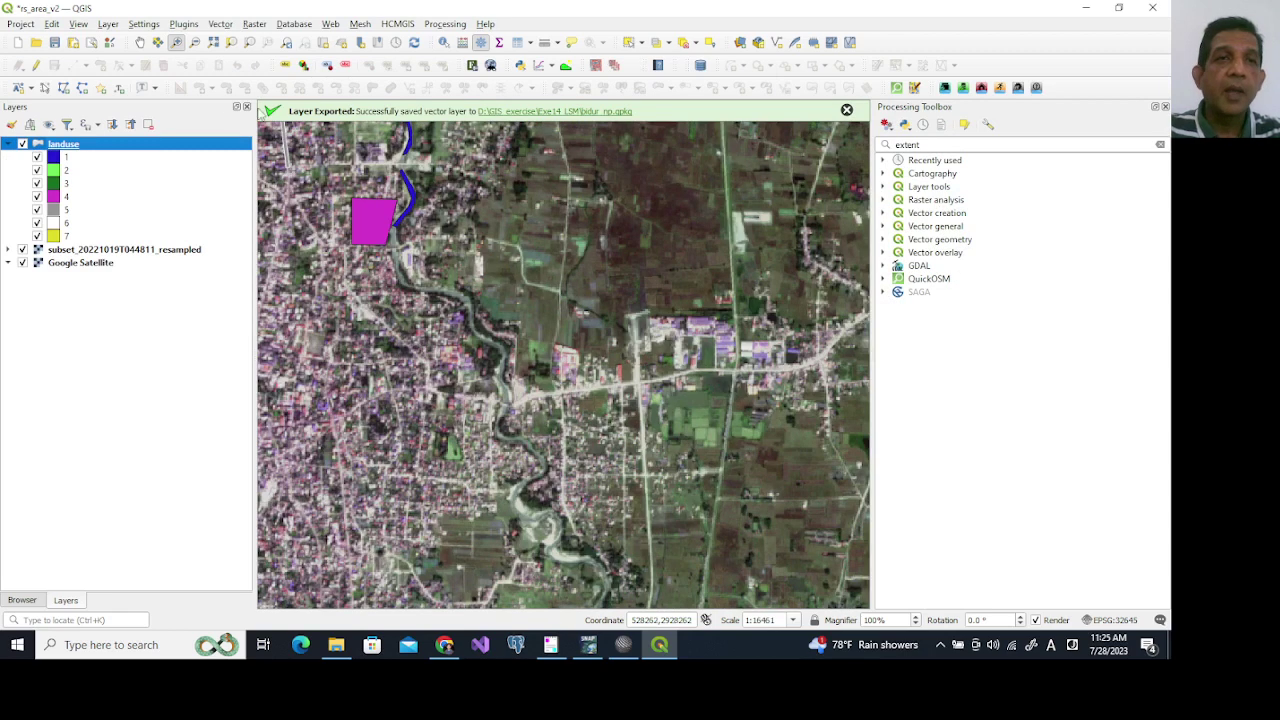
pyautogui.click(140, 42)
pyautogui.moveTo(463, 257); pyautogui.dragTo(692, 435)
pyautogui.scroll(-2, 432, 383)
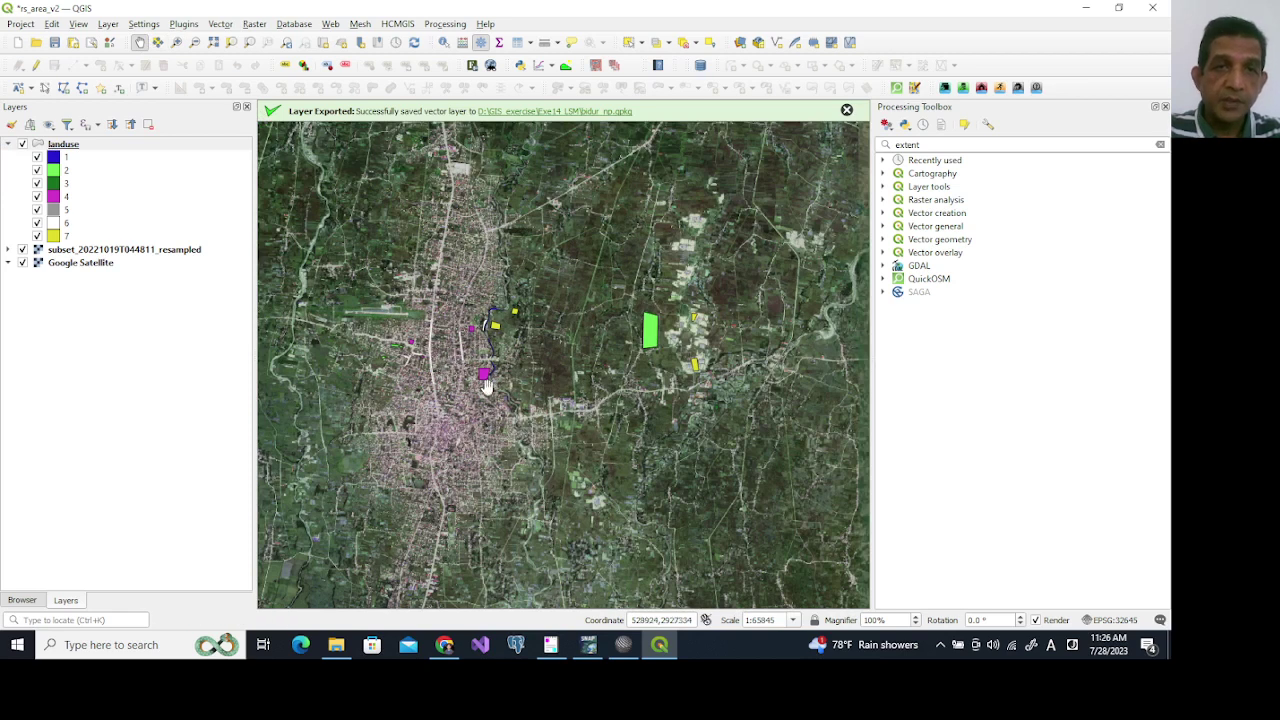
pyautogui.scroll(2, 487, 380)
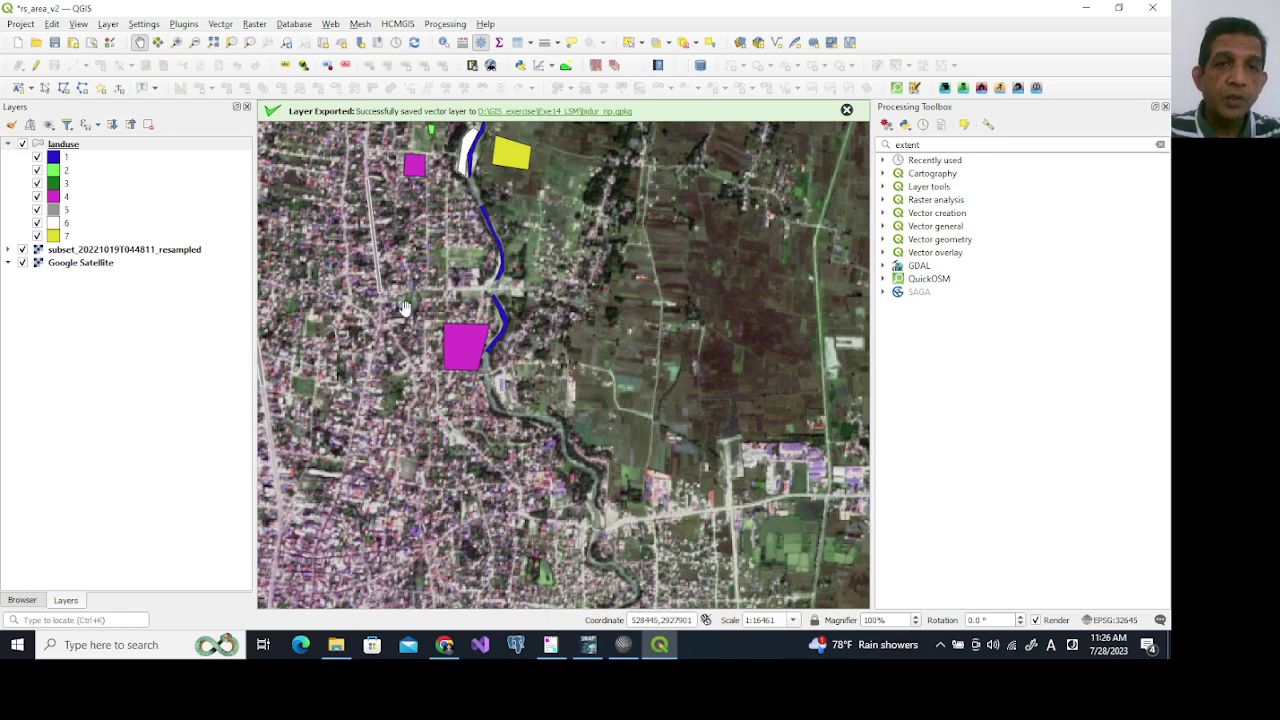
pyautogui.scroll(-1, 425, 327)
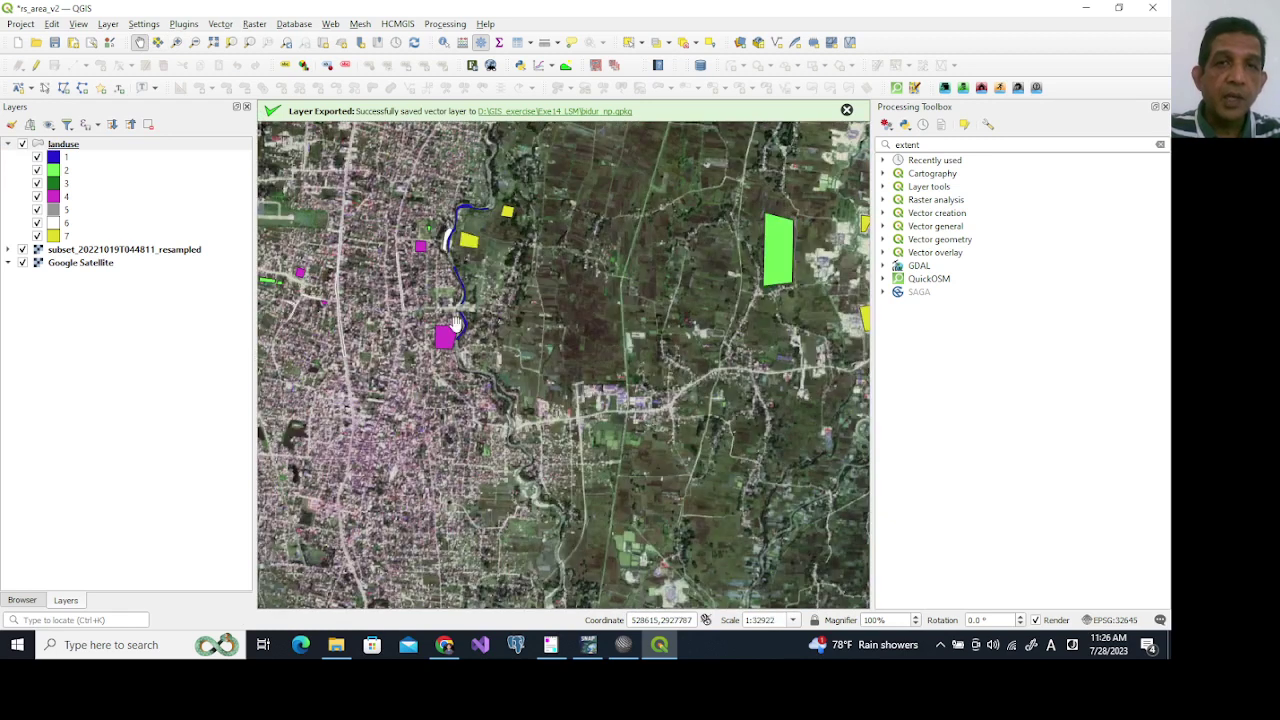
pyautogui.moveTo(685, 292); pyautogui.dragTo(550, 345)
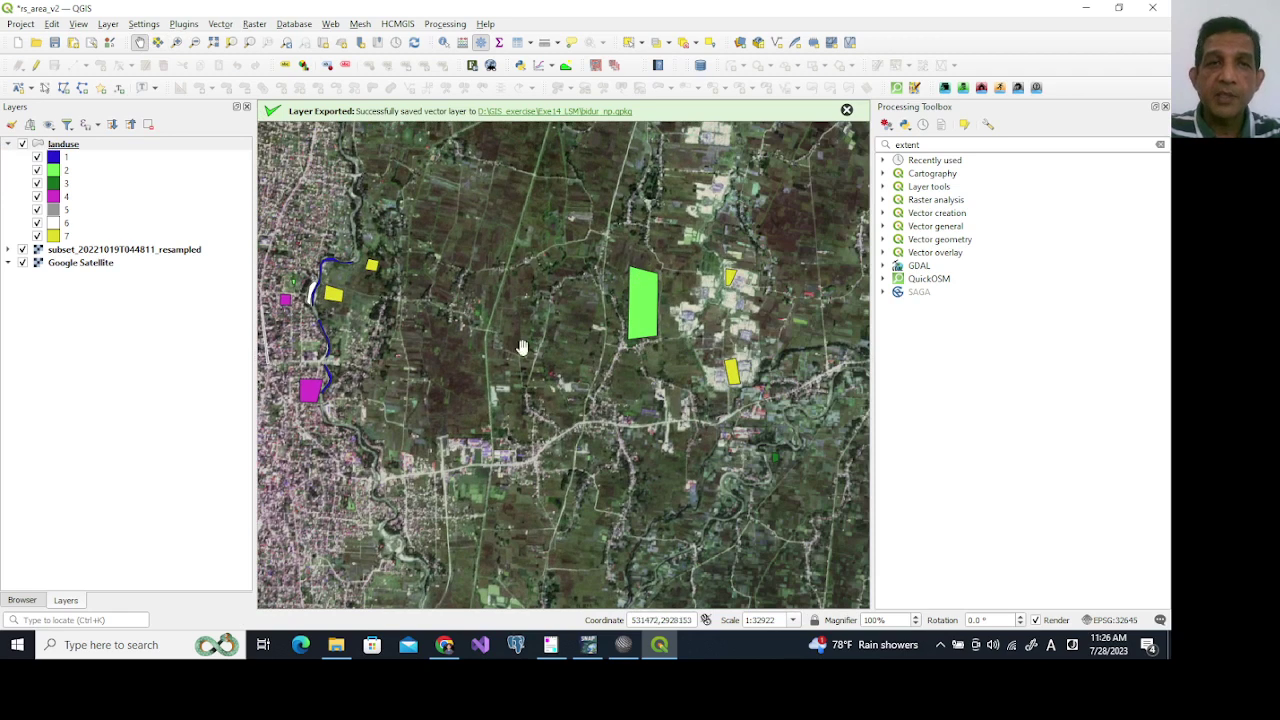
pyautogui.moveTo(429, 329); pyautogui.dragTo(646, 294)
pyautogui.moveTo(506, 425); pyautogui.dragTo(448, 450)
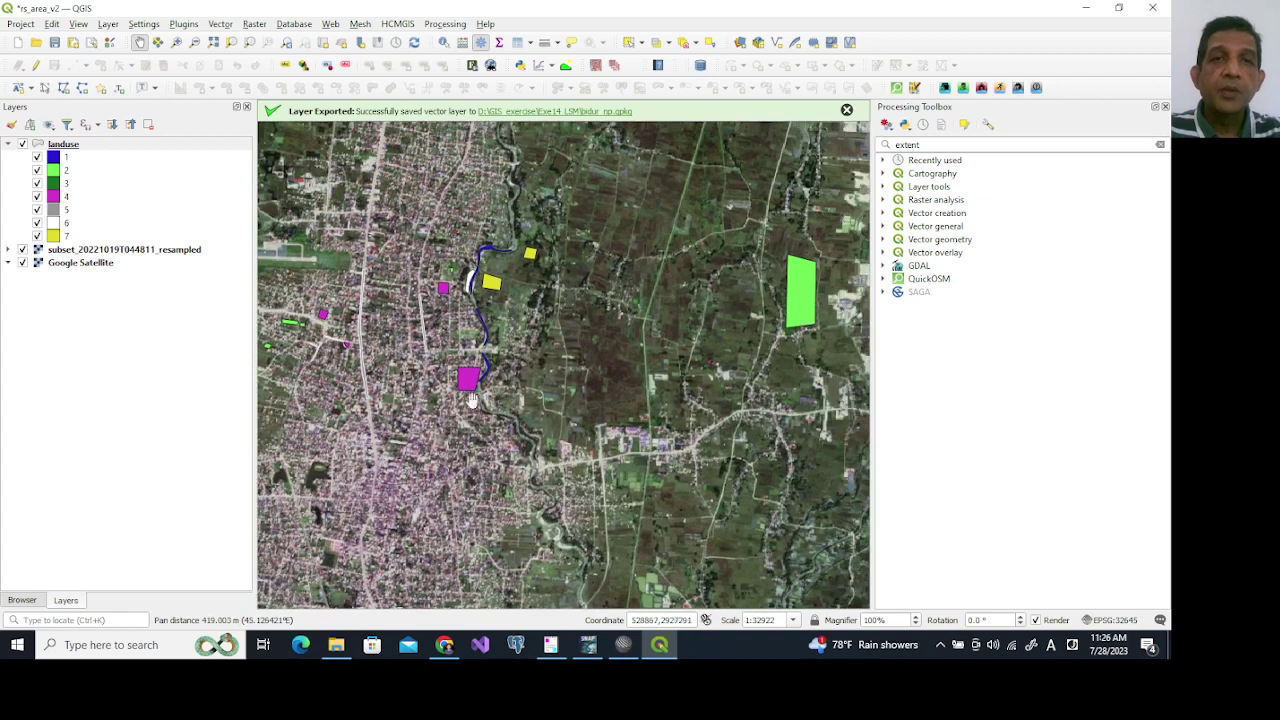
# Review the id values of all features in the landuse layer's attribute table and close it.
pyautogui.click(88, 145)
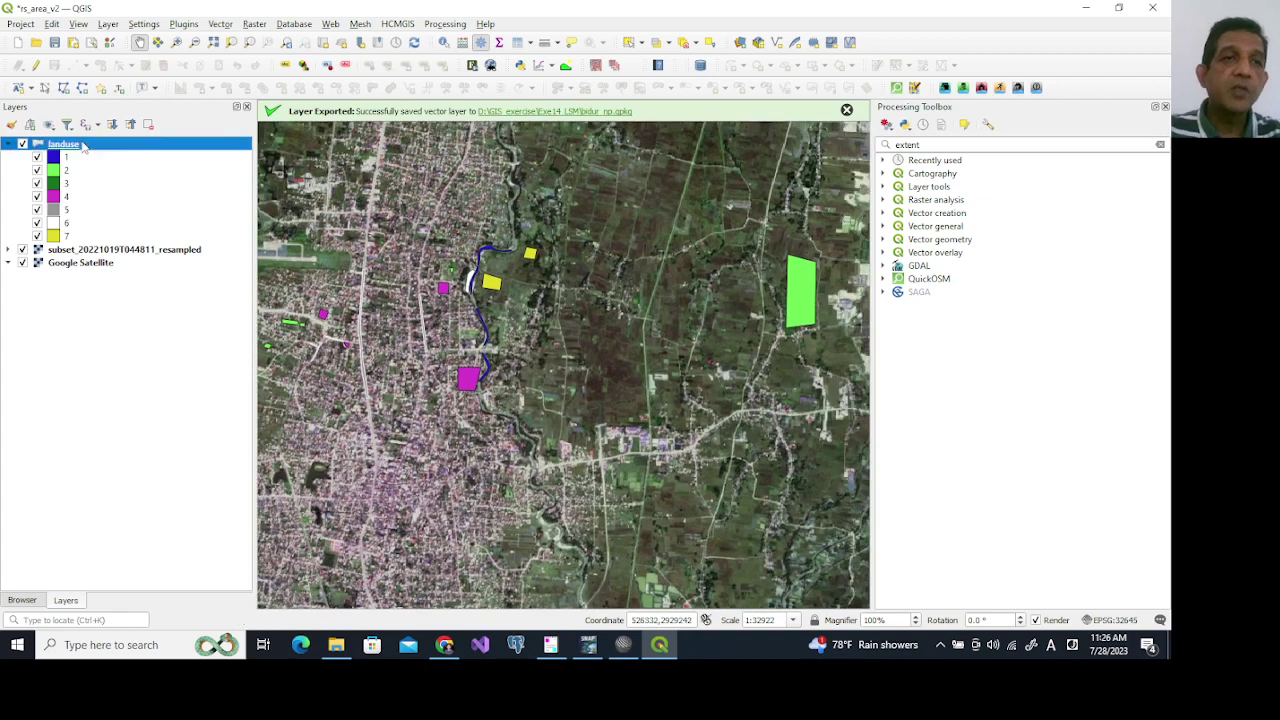
pyautogui.click(517, 42)
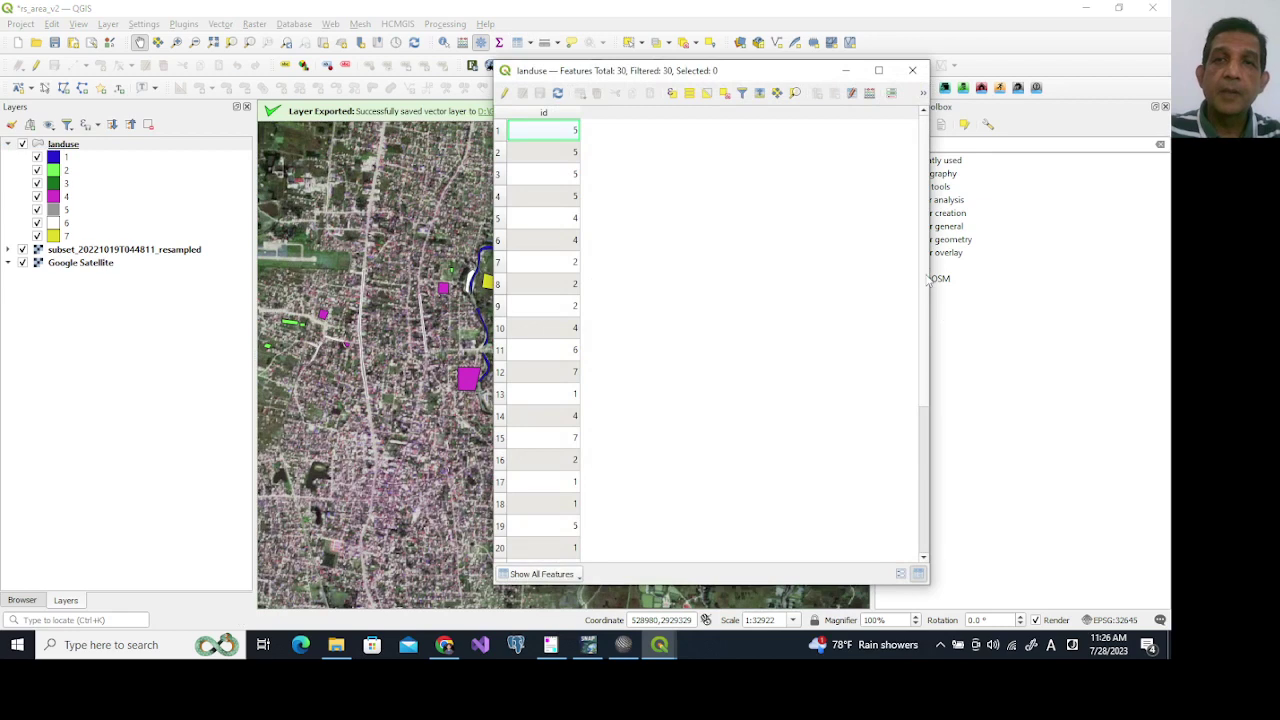
pyautogui.moveTo(928, 283); pyautogui.dragTo(921, 478)
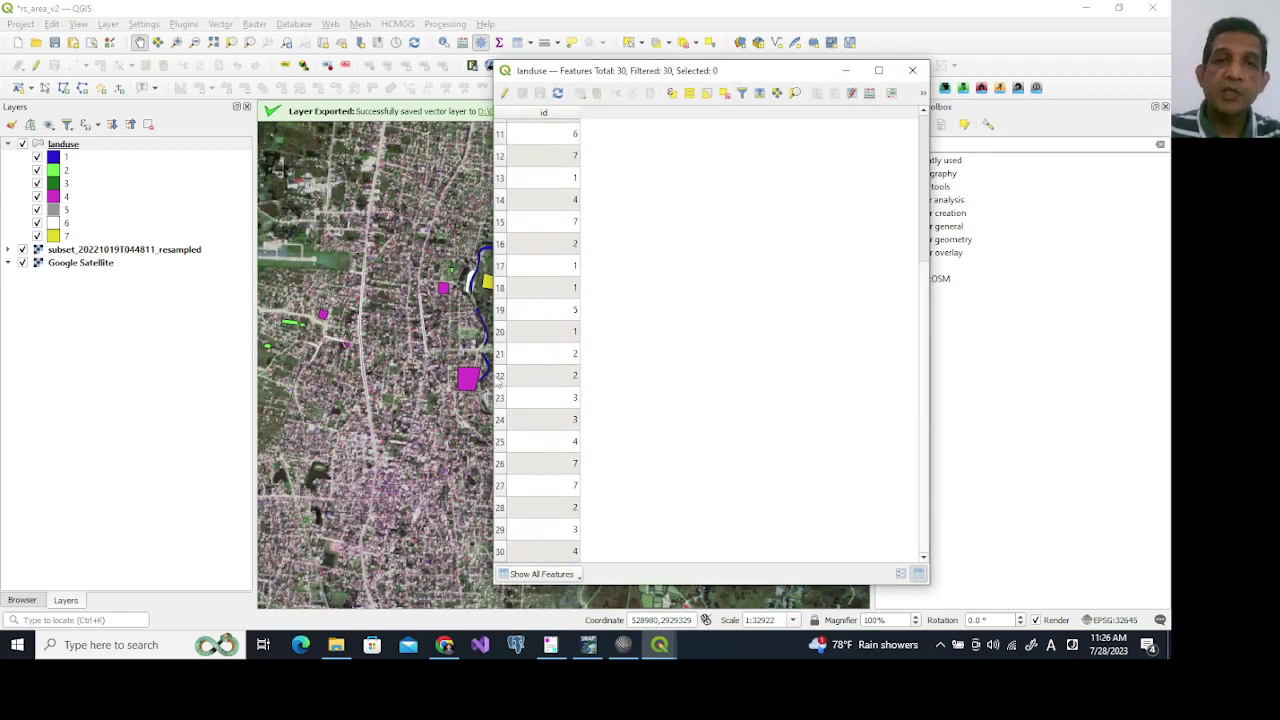
pyautogui.moveTo(928, 383); pyautogui.dragTo(925, 226)
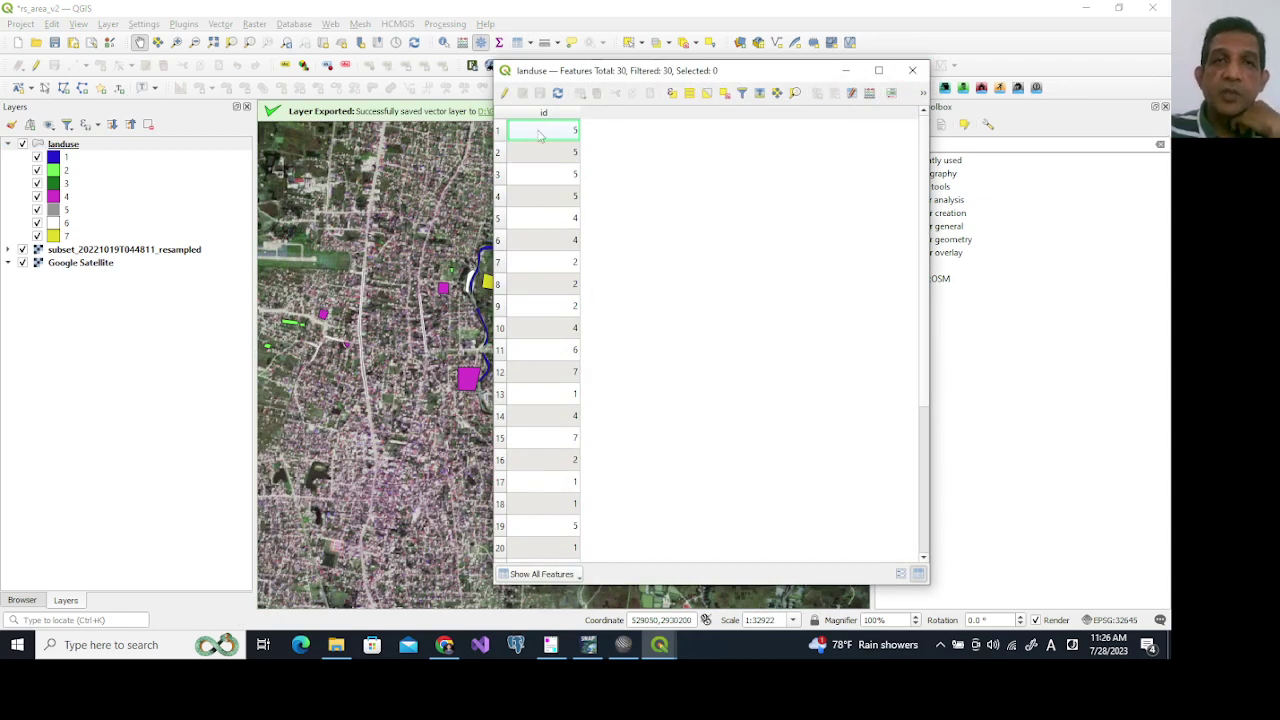
pyautogui.click(912, 70)
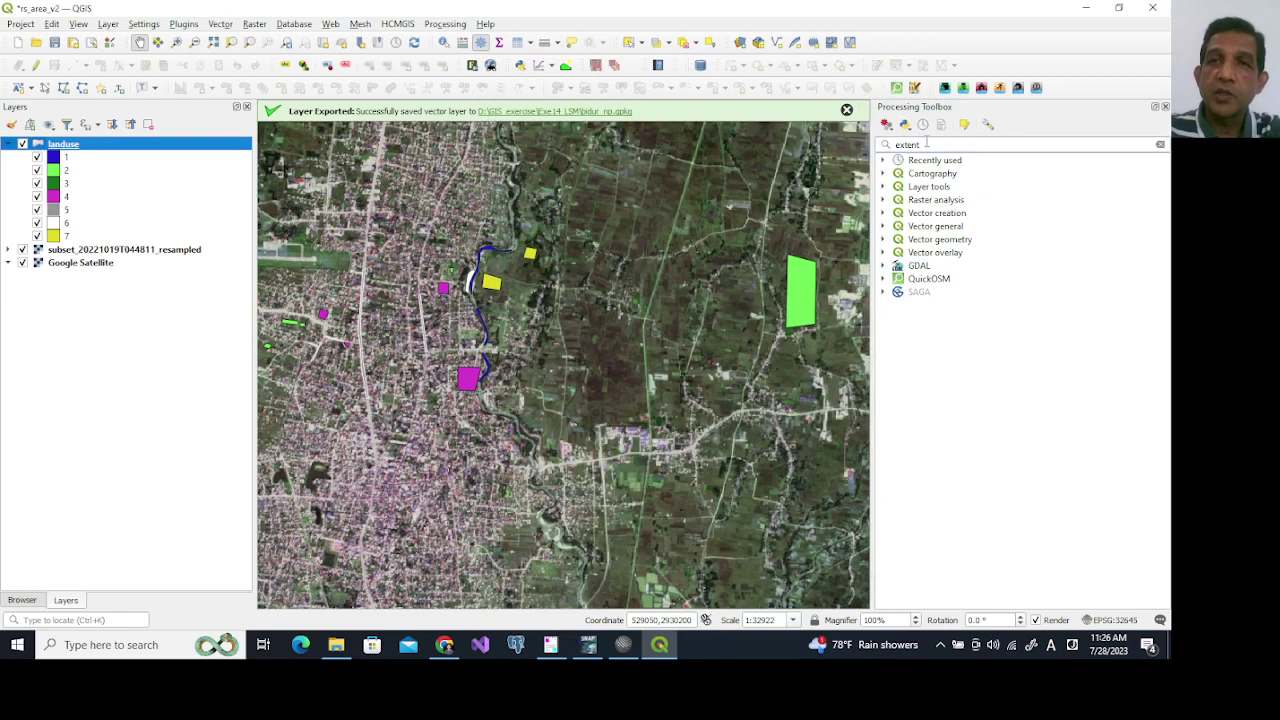
# Find the Collect geometries tool and set it up for the landuse layer with id as the unique ID field.
pyautogui.doubleClick(926, 143)
pyautogui.write('collec')
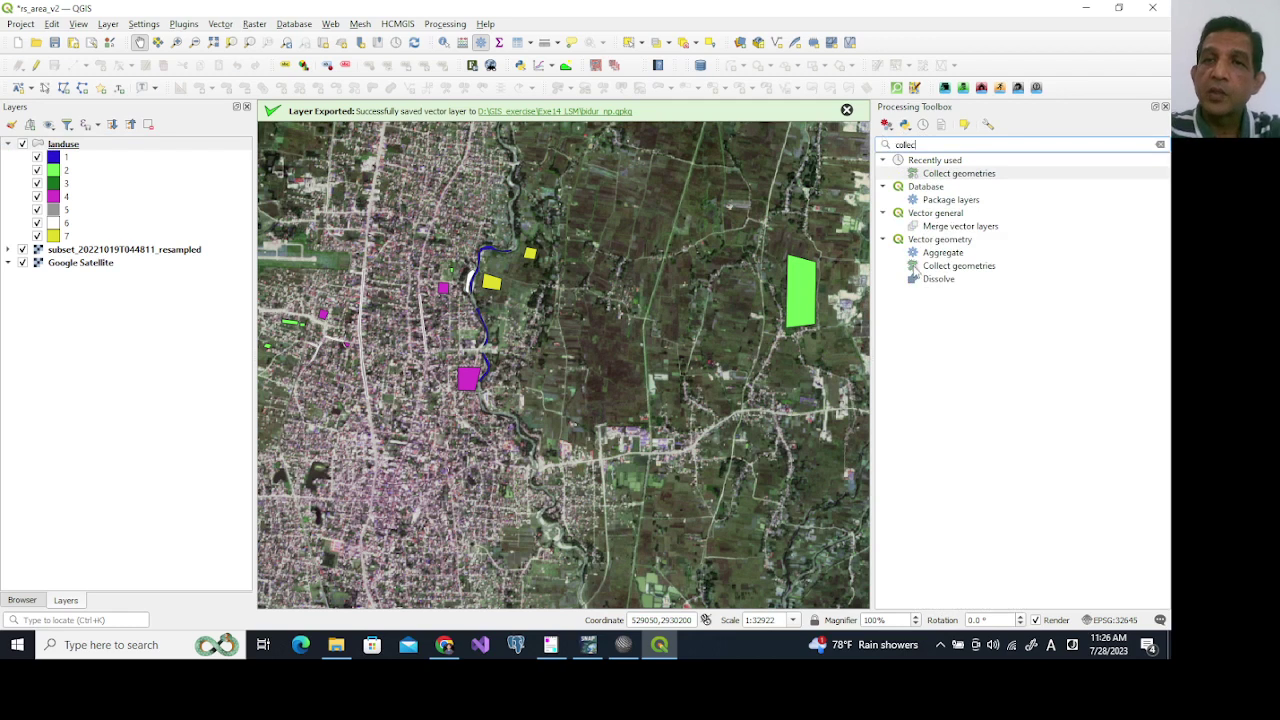
pyautogui.doubleClick(945, 266)
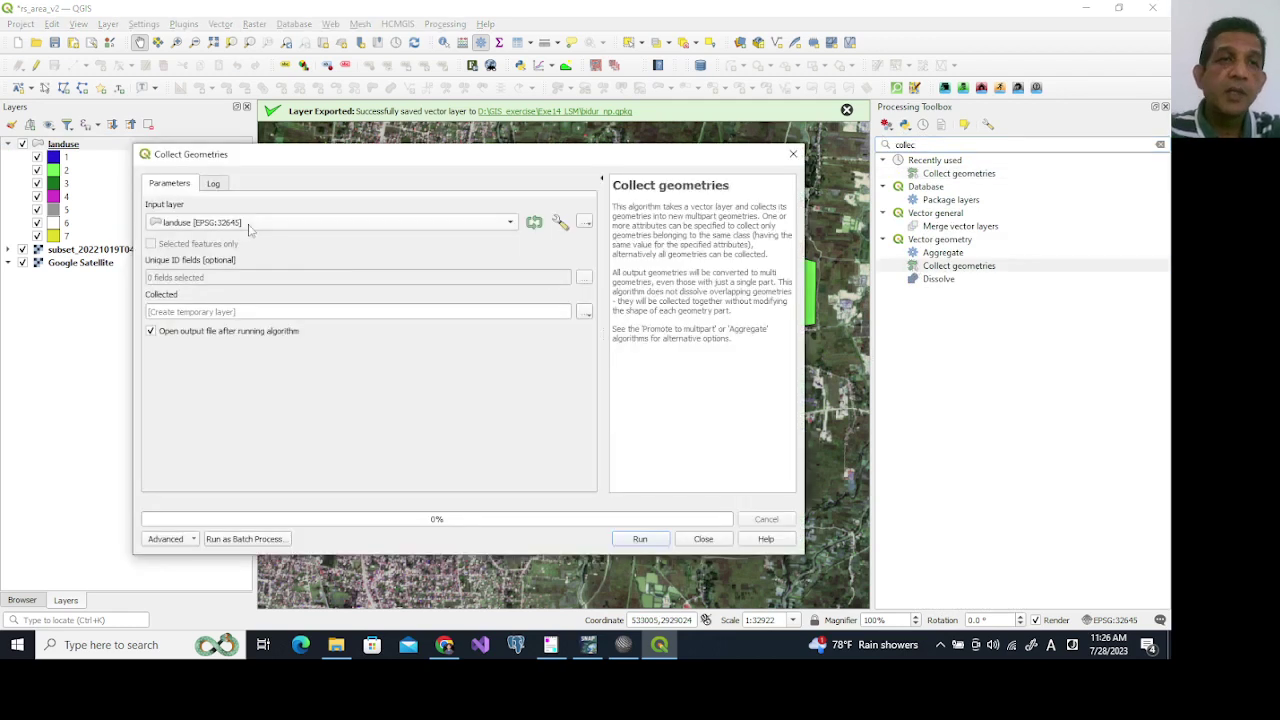
pyautogui.click(584, 278)
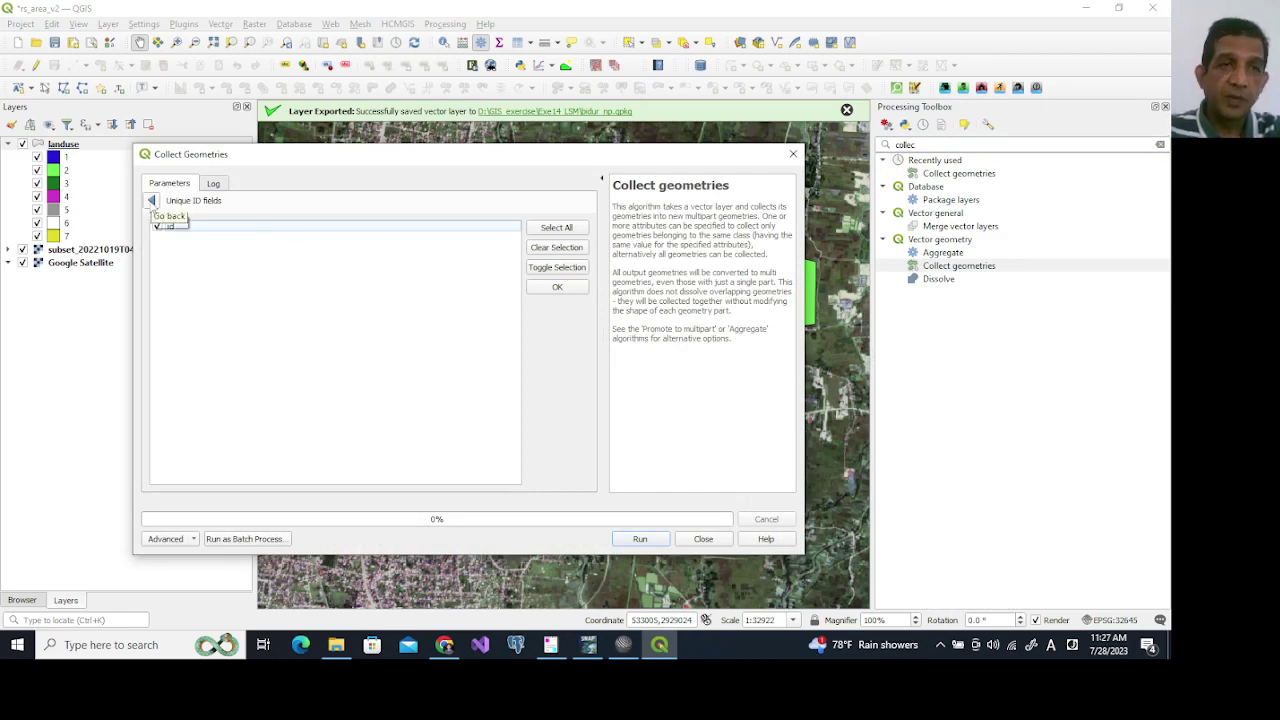
pyautogui.click(151, 201)
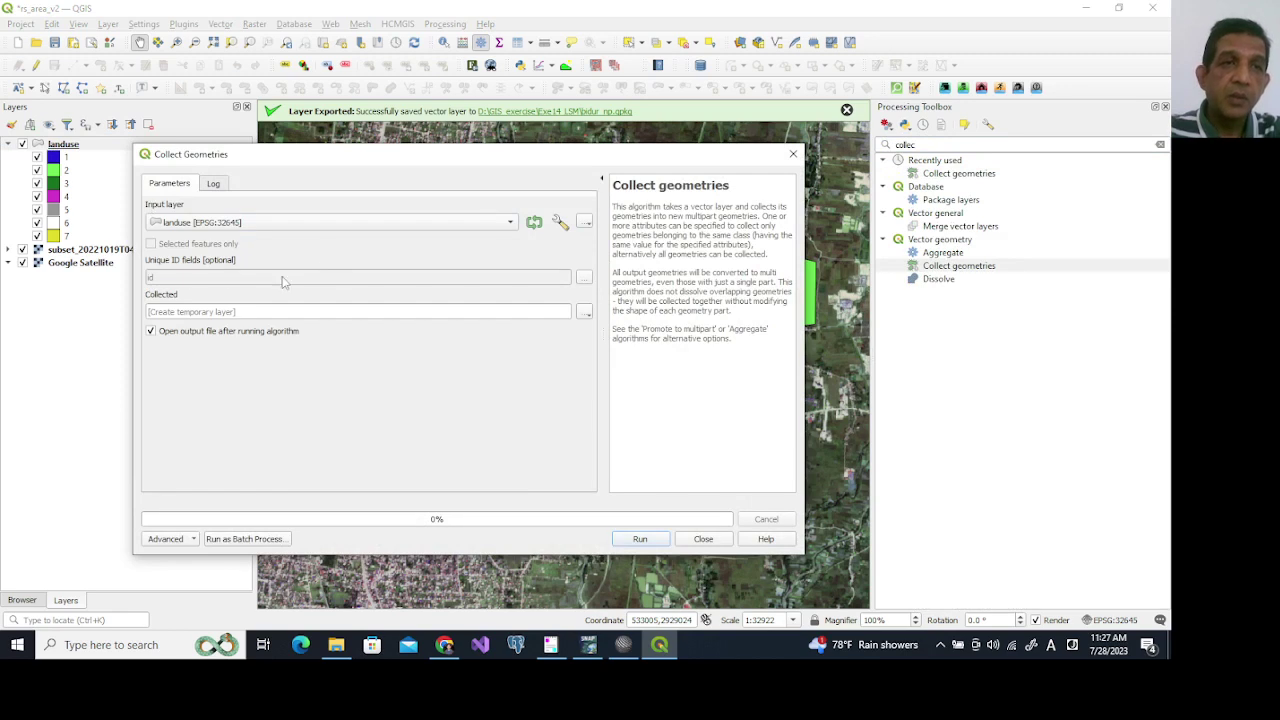
# Set the collected output to the shapefile landuse_merged.shp in D:\GIS_exercise\Exe13_RS, replacing the existing file.
pyautogui.click(584, 313)
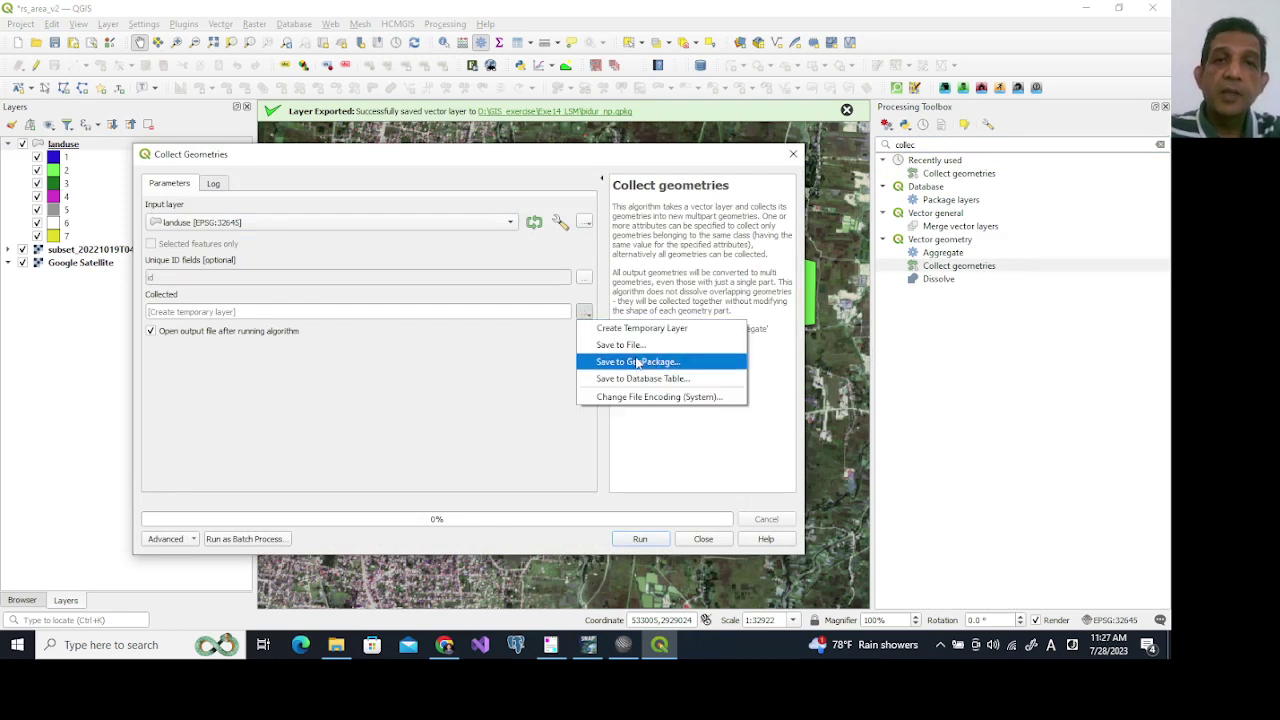
pyautogui.click(638, 345)
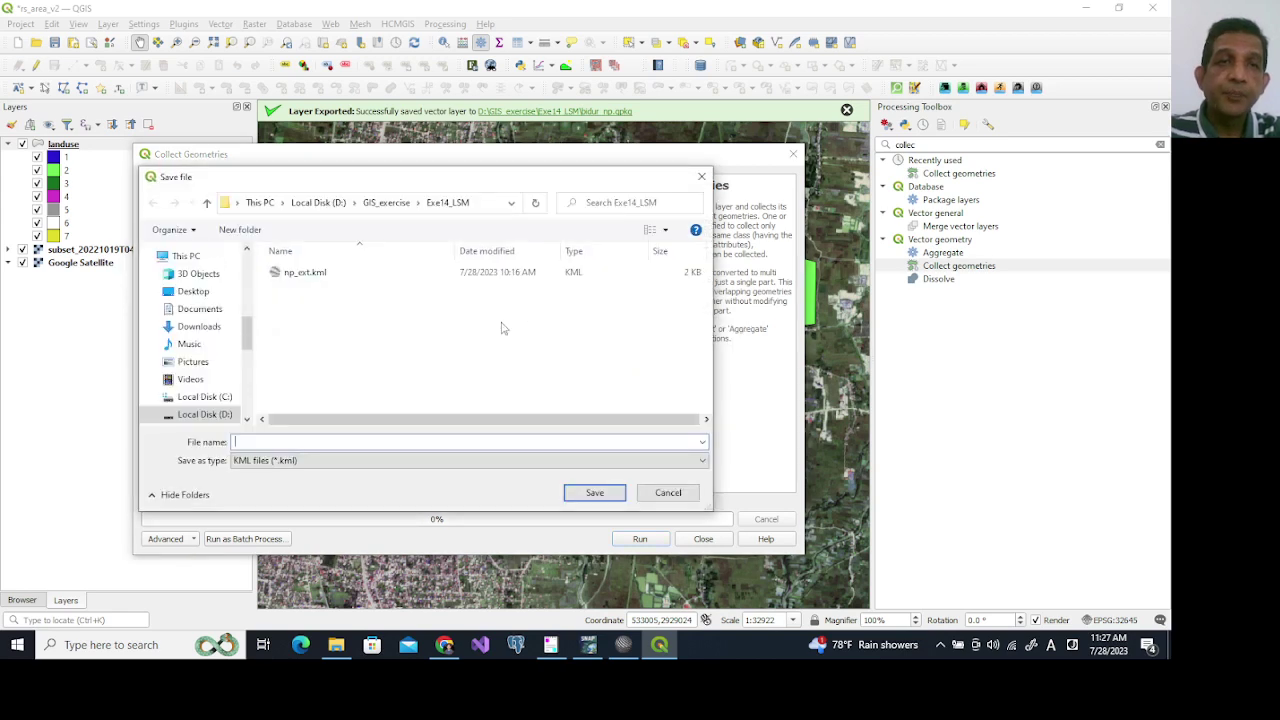
pyautogui.click(503, 203)
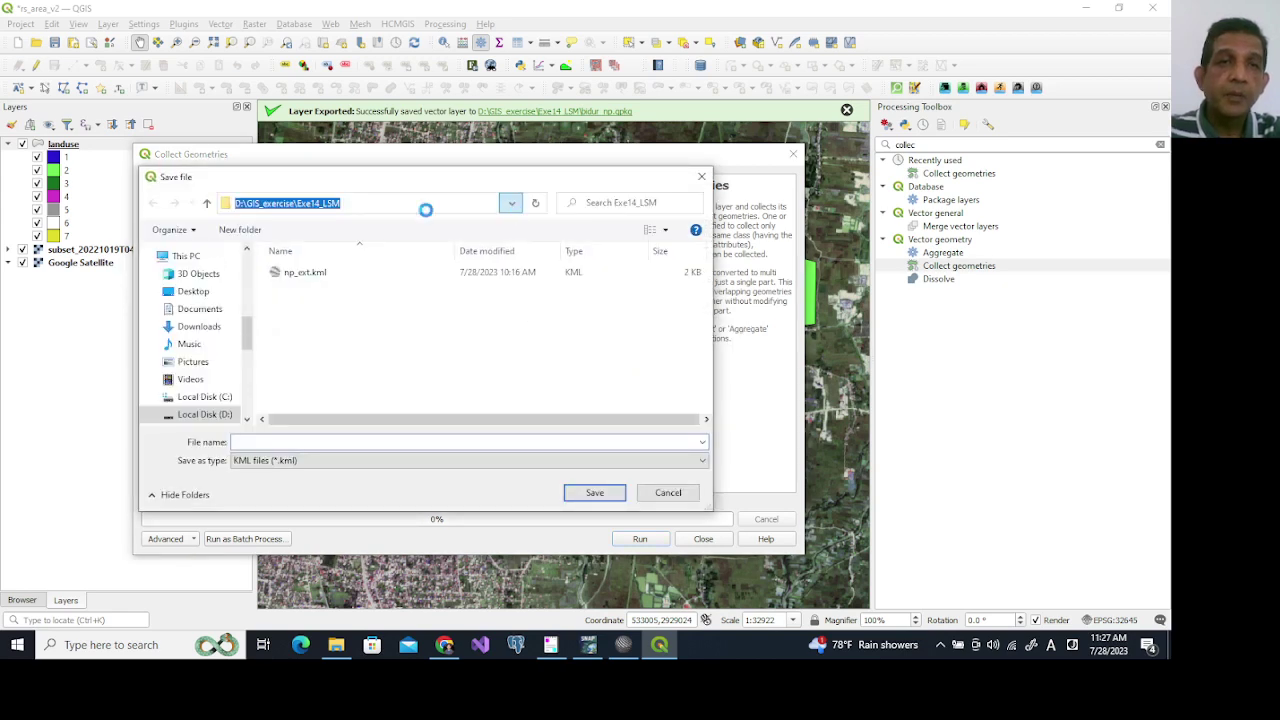
pyautogui.click(509, 203)
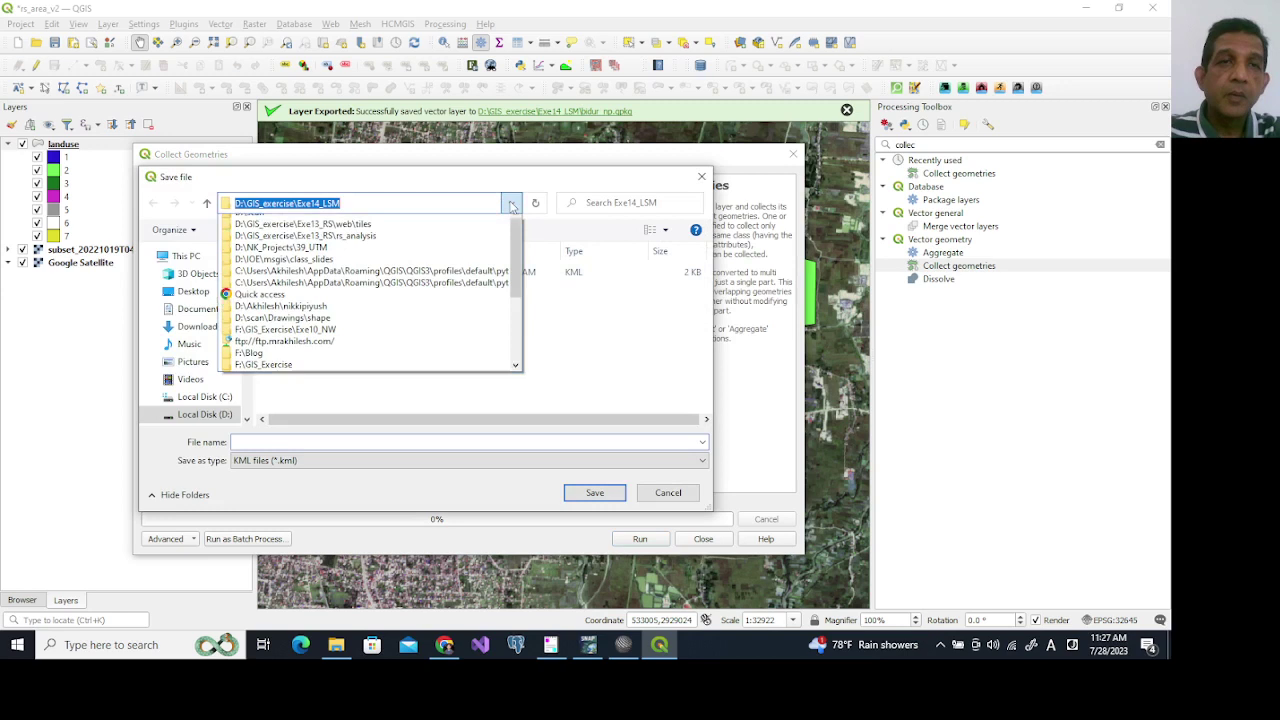
pyautogui.click(325, 233)
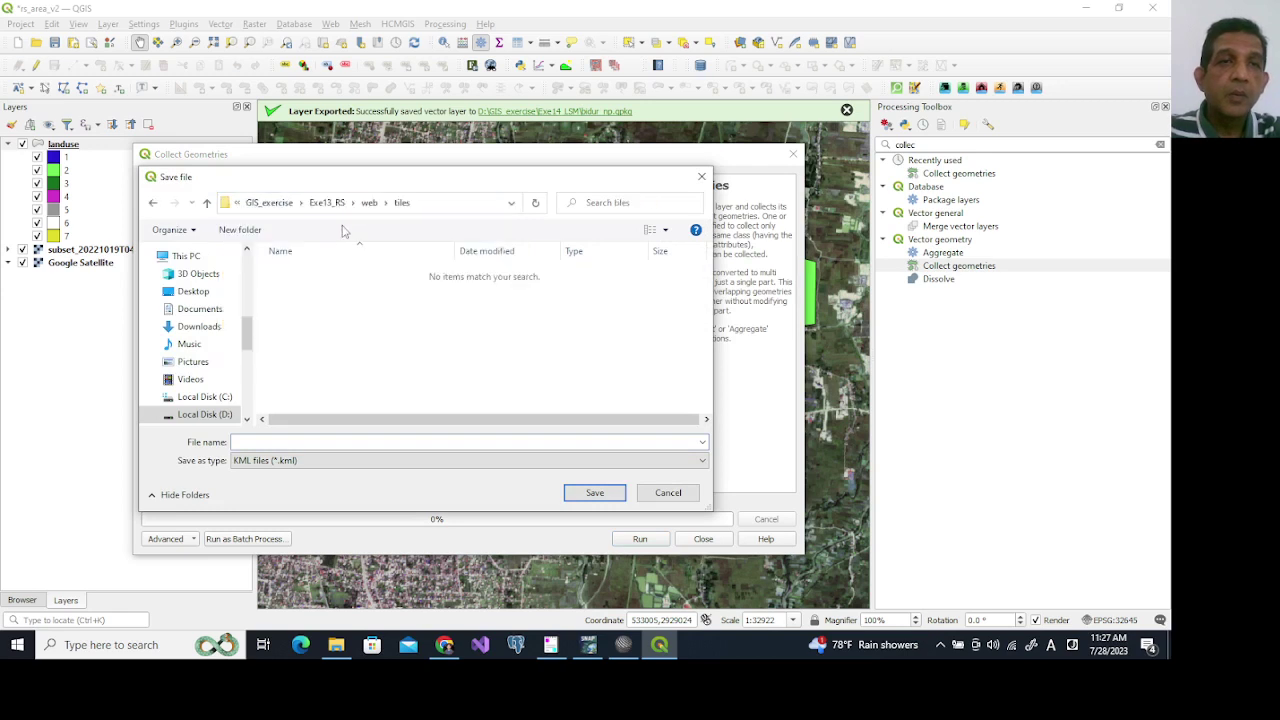
pyautogui.click(327, 203)
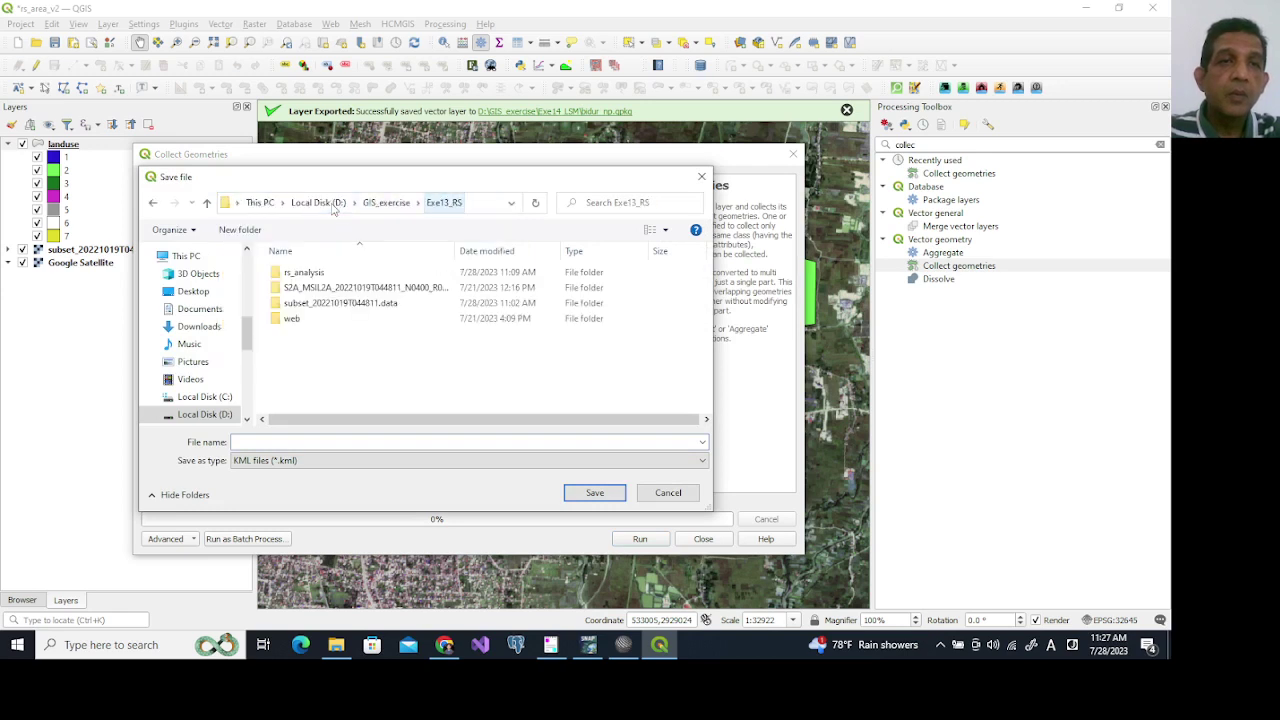
pyautogui.click(298, 460)
pyautogui.scroll(1, 336, 232)
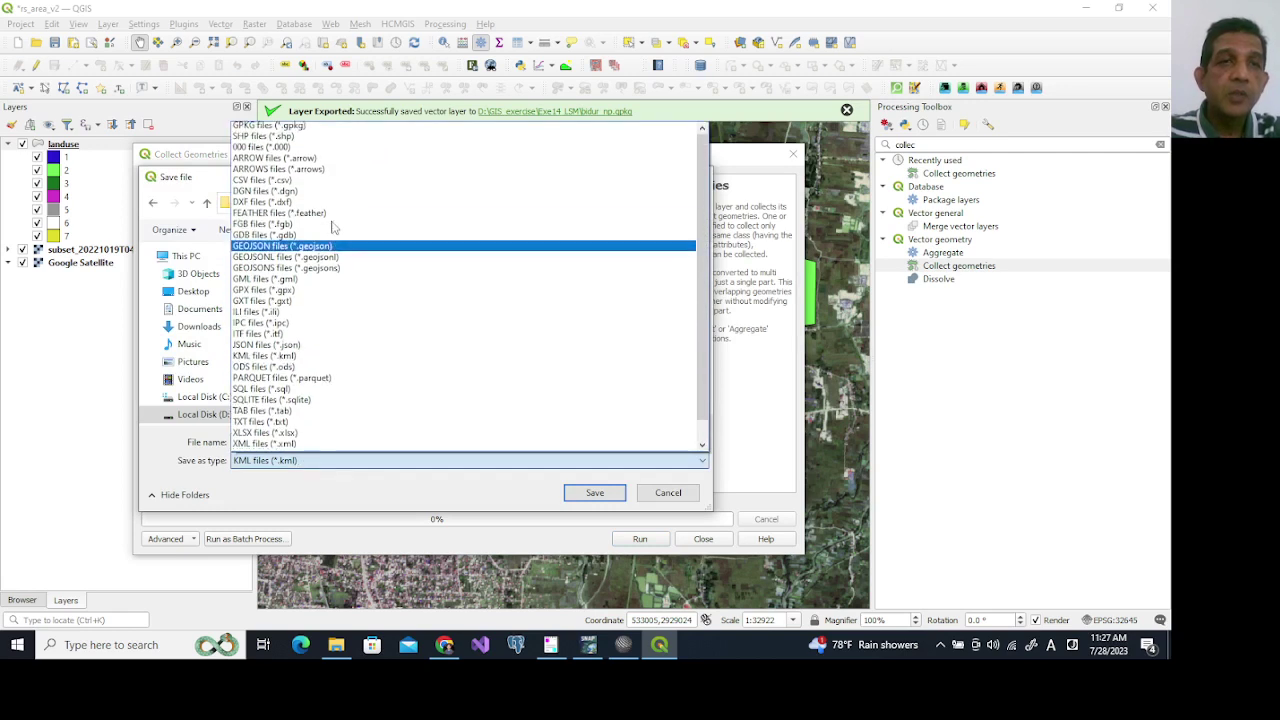
pyautogui.click(281, 142)
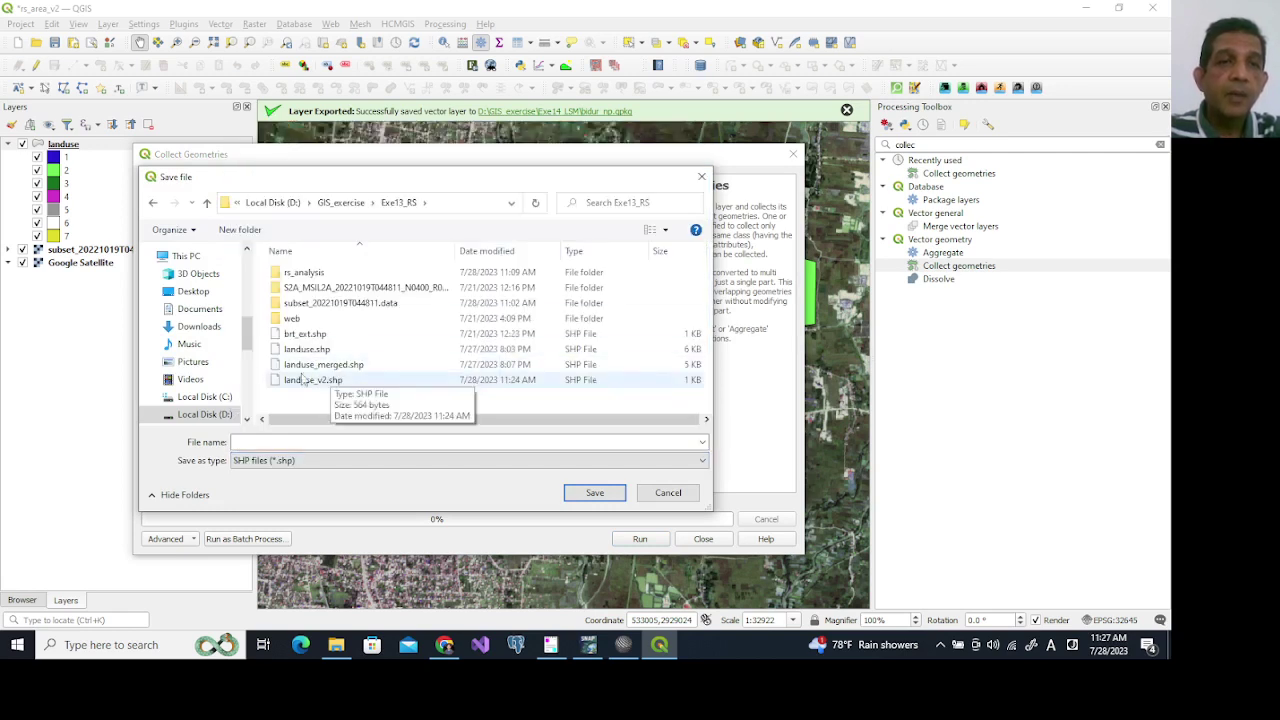
pyautogui.click(279, 367)
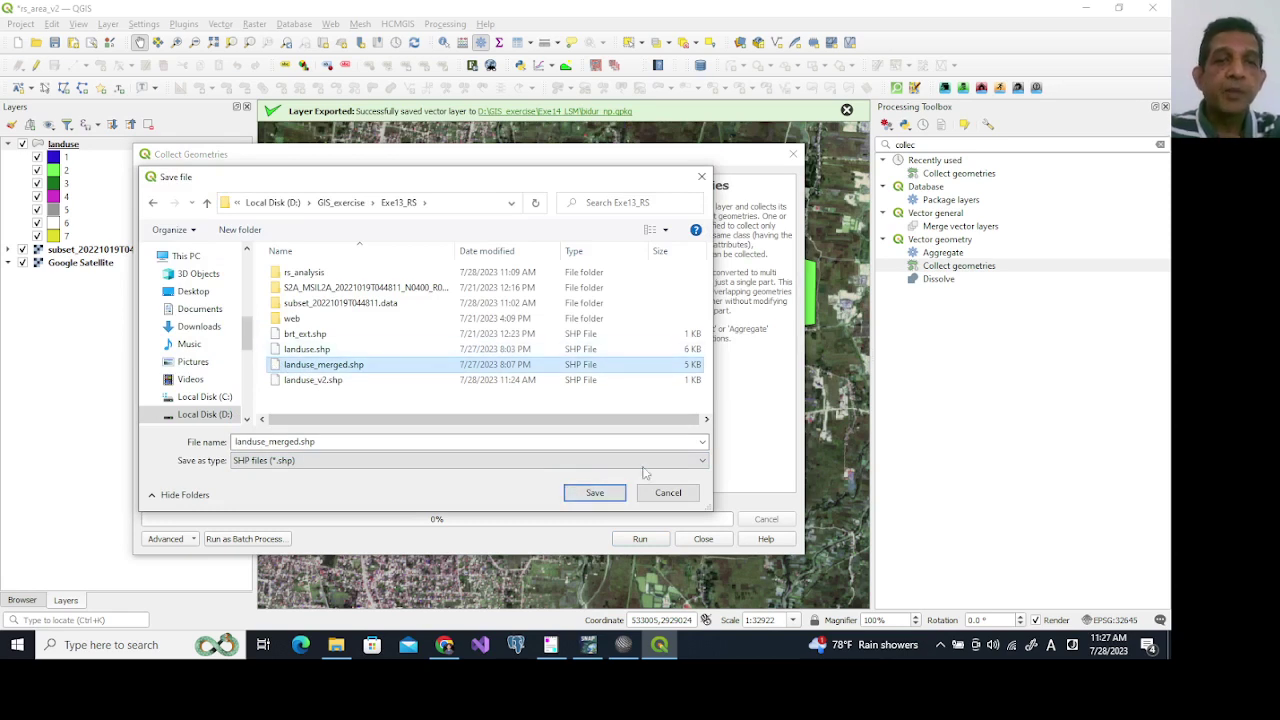
pyautogui.click(596, 493)
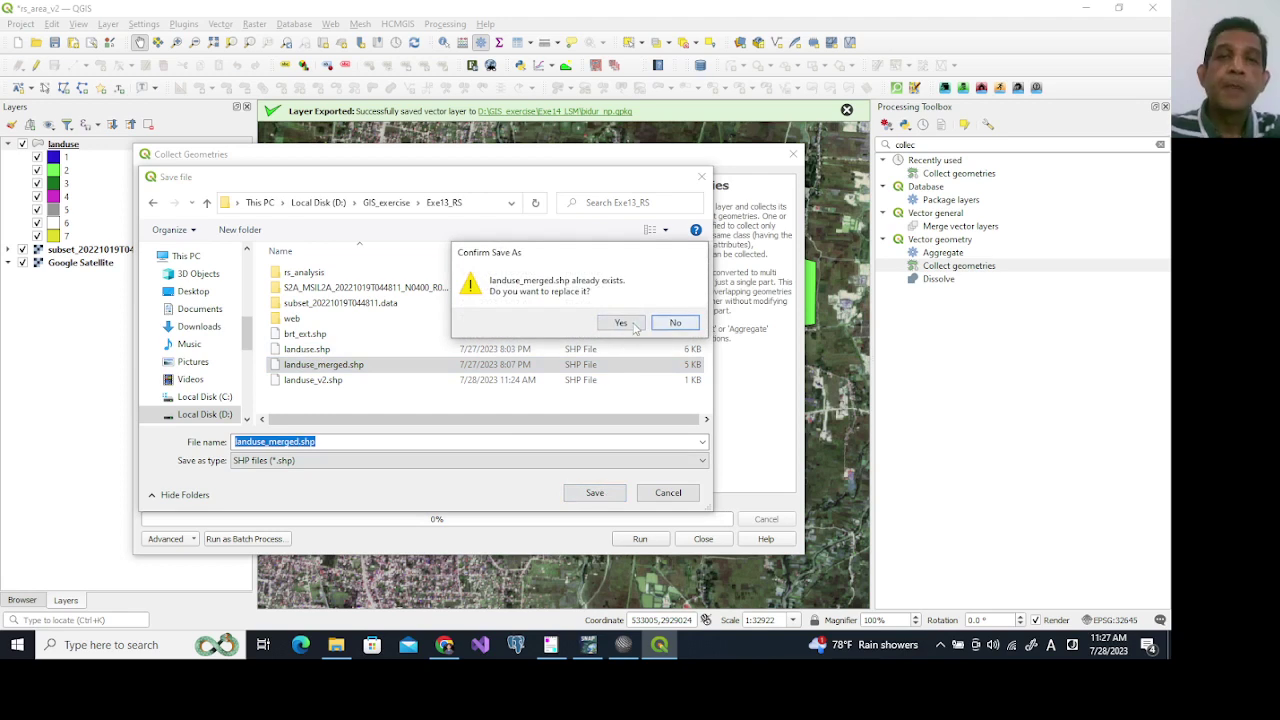
pyautogui.click(621, 323)
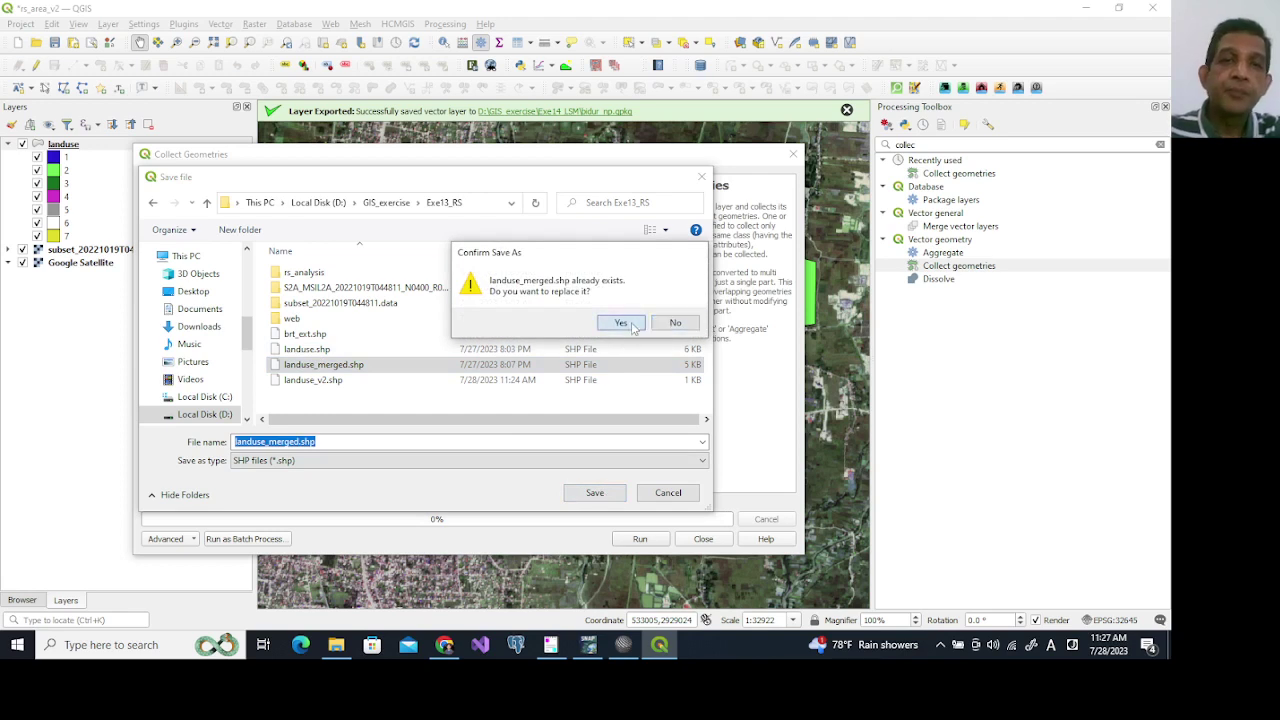
# Run Collect Geometries on the landuse layer to create landuse_merged and close the tool.
pyautogui.click(640, 539)
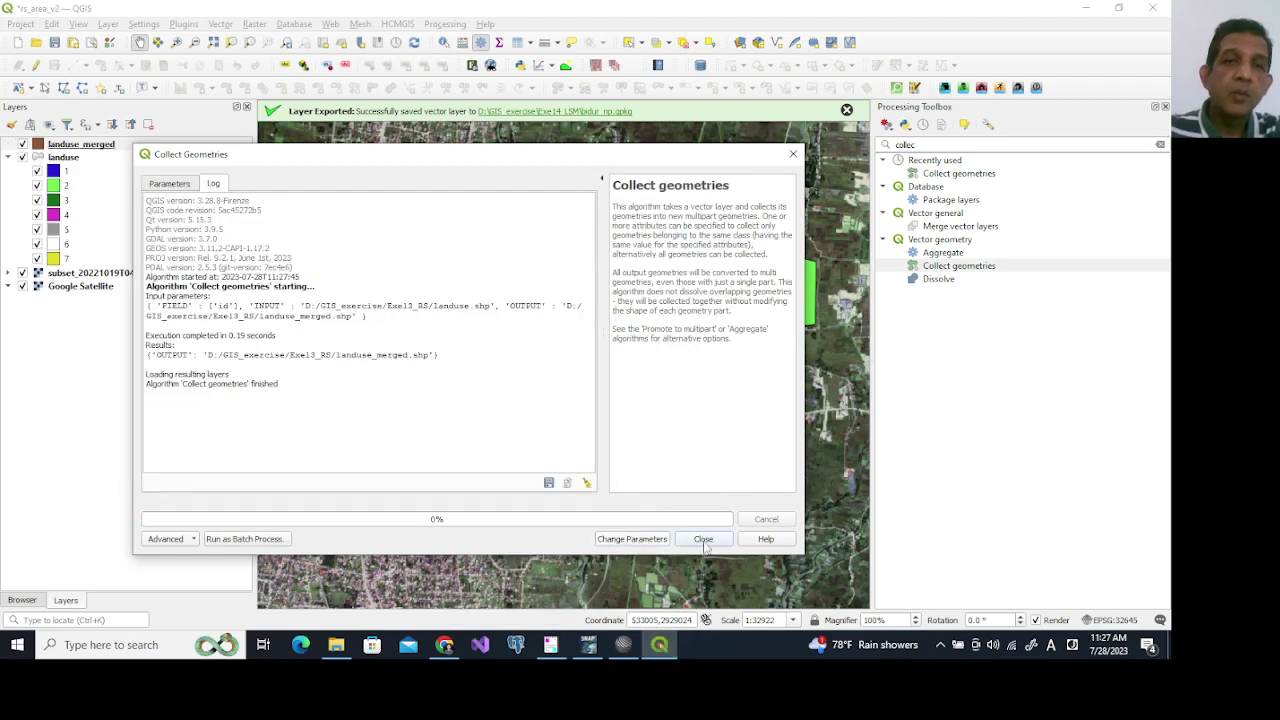
pyautogui.click(702, 540)
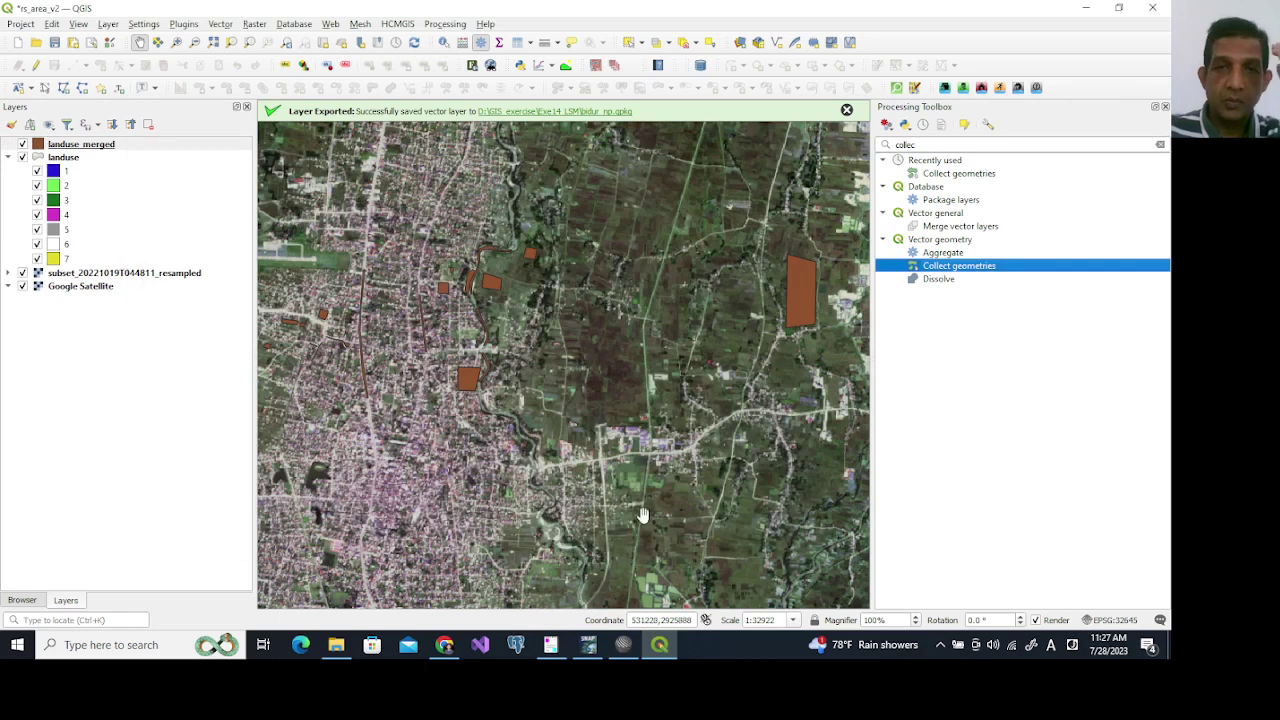
# Sort the landuse_merged attribute table by id and select features 7, 6 and 5 in turn to check their merged polygons on the map.
pyautogui.click(87, 149)
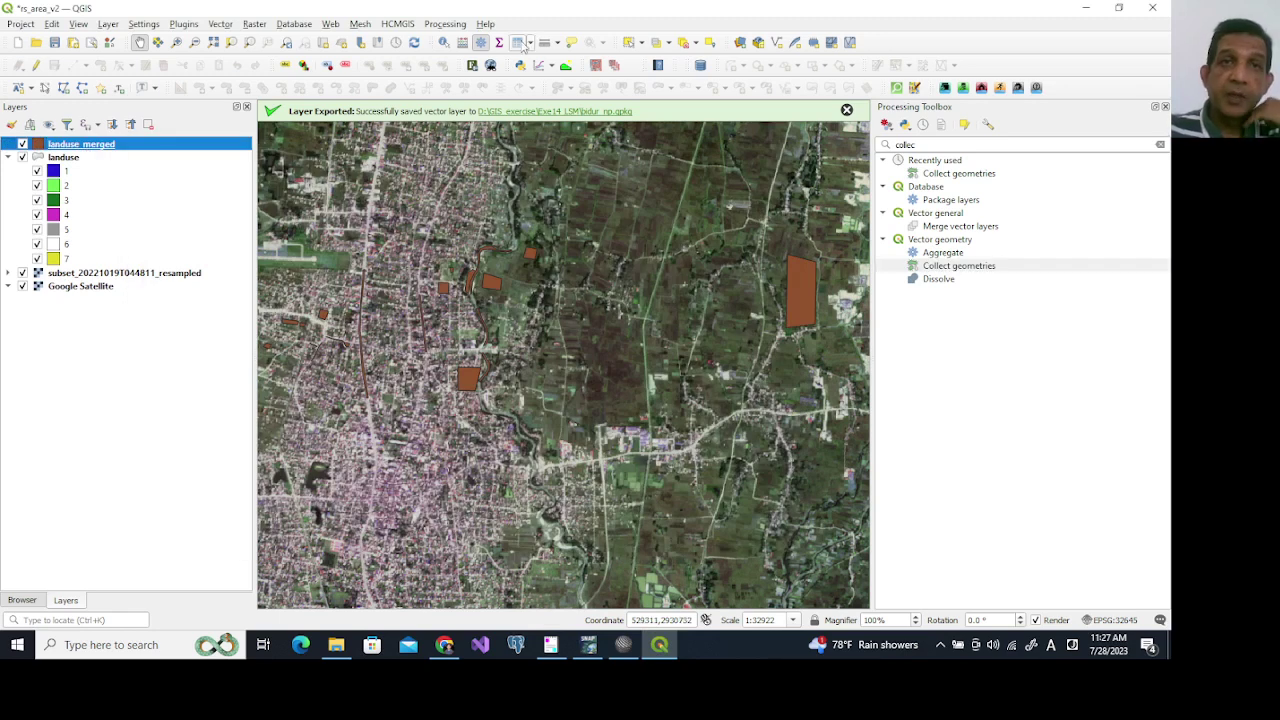
pyautogui.click(476, 65)
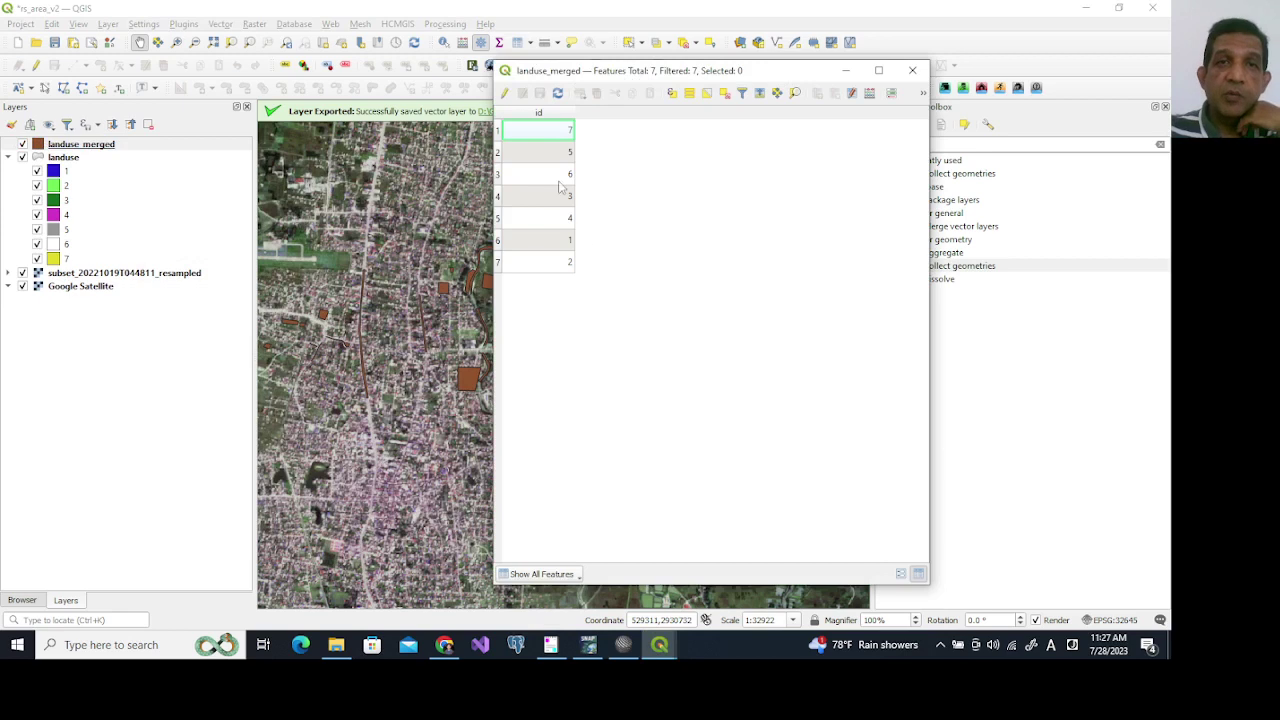
pyautogui.click(553, 114)
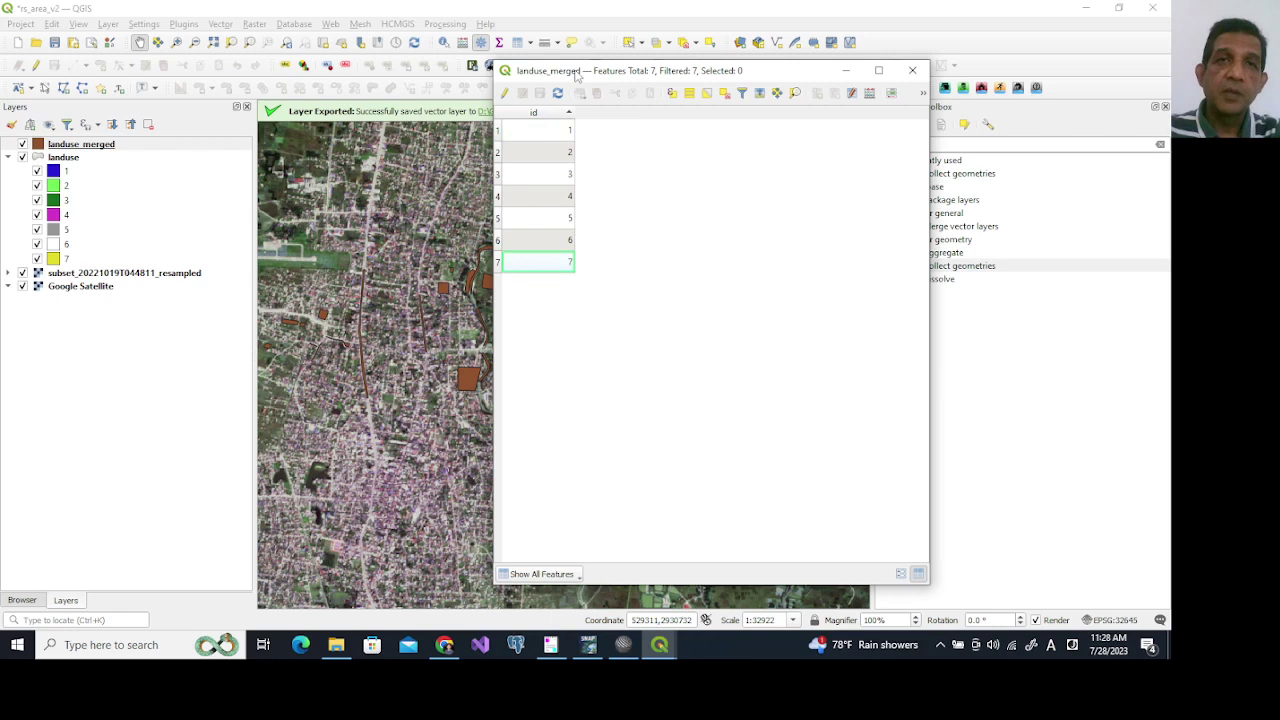
pyautogui.moveTo(577, 76); pyautogui.dragTo(765, 90)
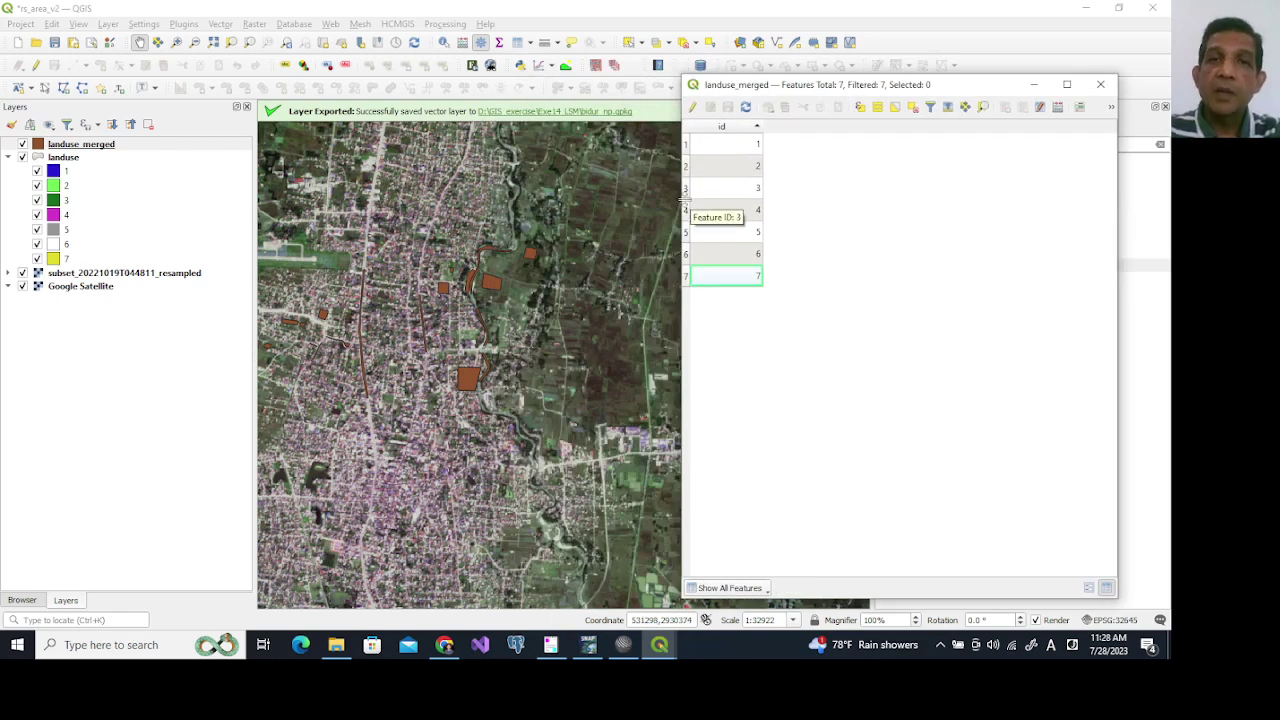
pyautogui.click(686, 276)
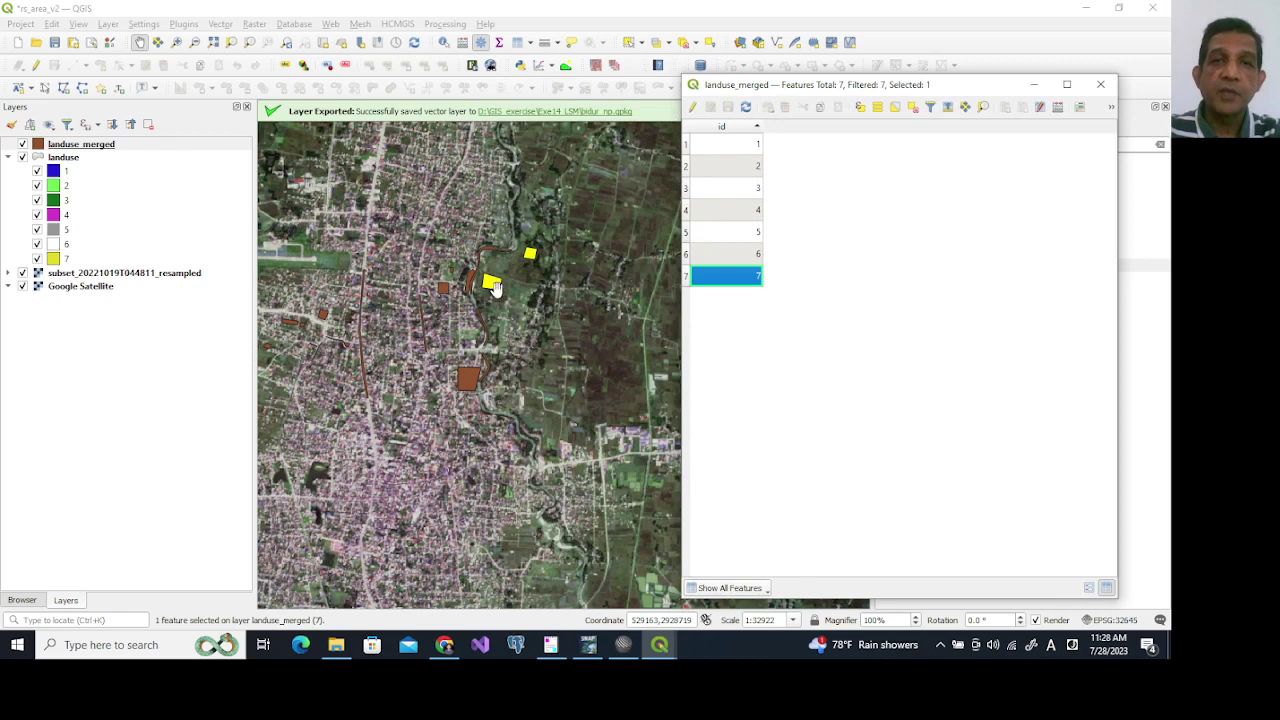
pyautogui.click(686, 256)
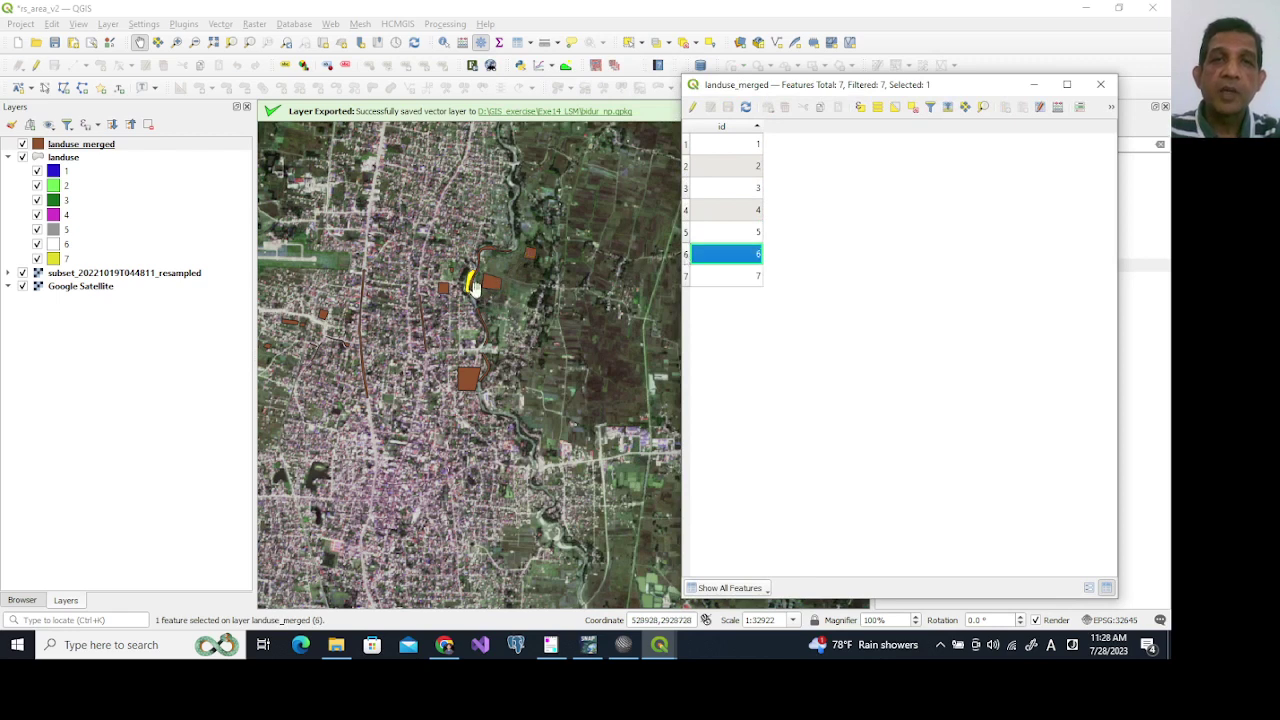
pyautogui.click(686, 232)
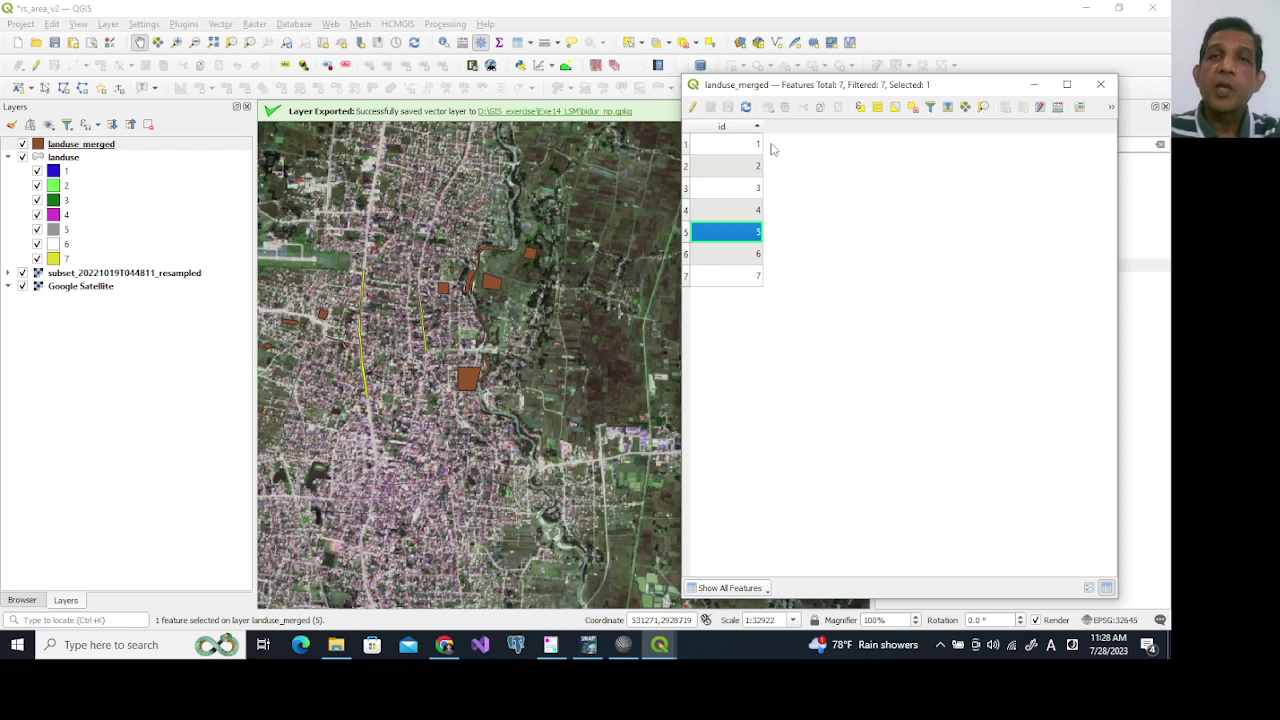
# Add a text field named landuse with length 10 to landuse_merged, filled with an empty string for all features.
pyautogui.click(1060, 108)
pyautogui.moveTo(627, 130); pyautogui.dragTo(365, 161)
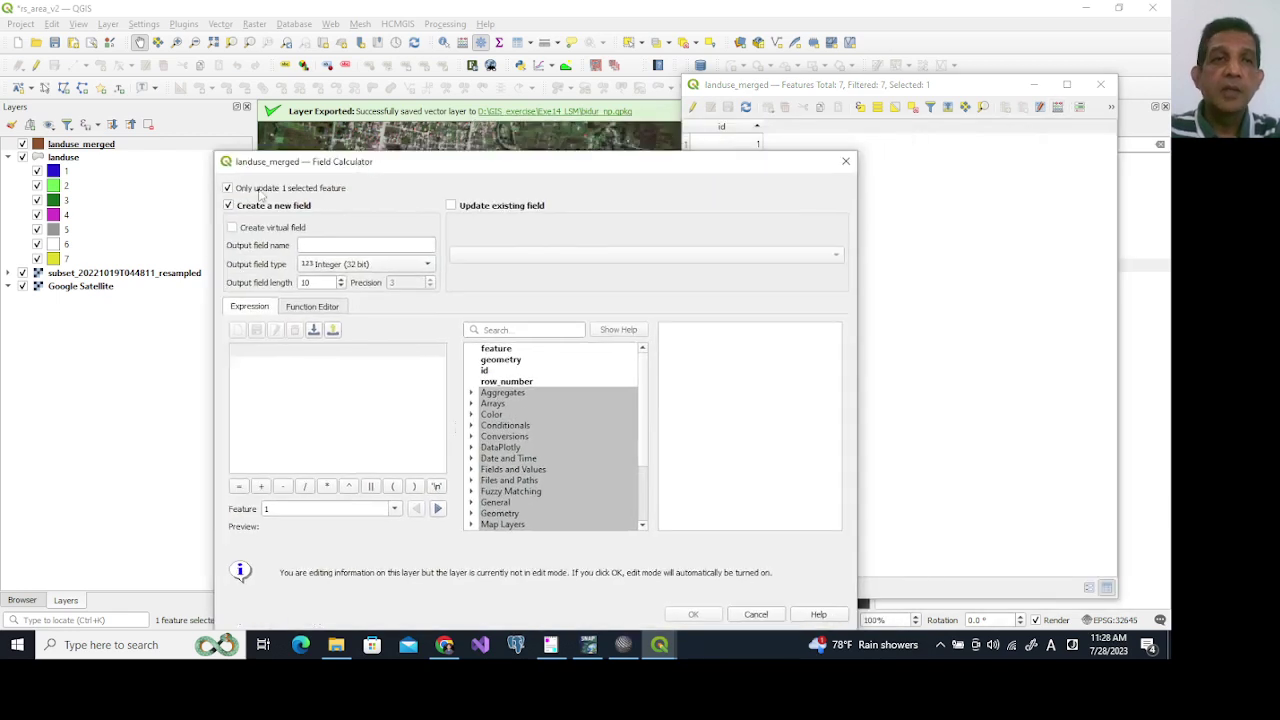
pyautogui.click(228, 188)
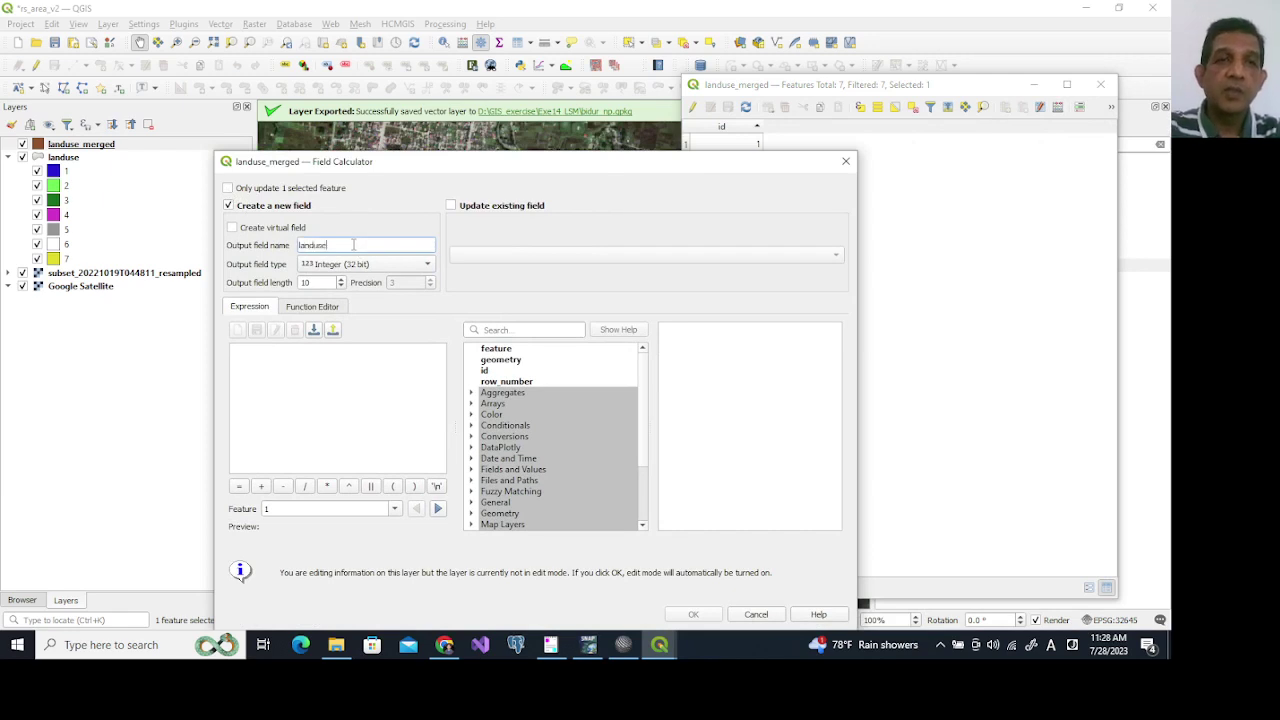
pyautogui.click(370, 264)
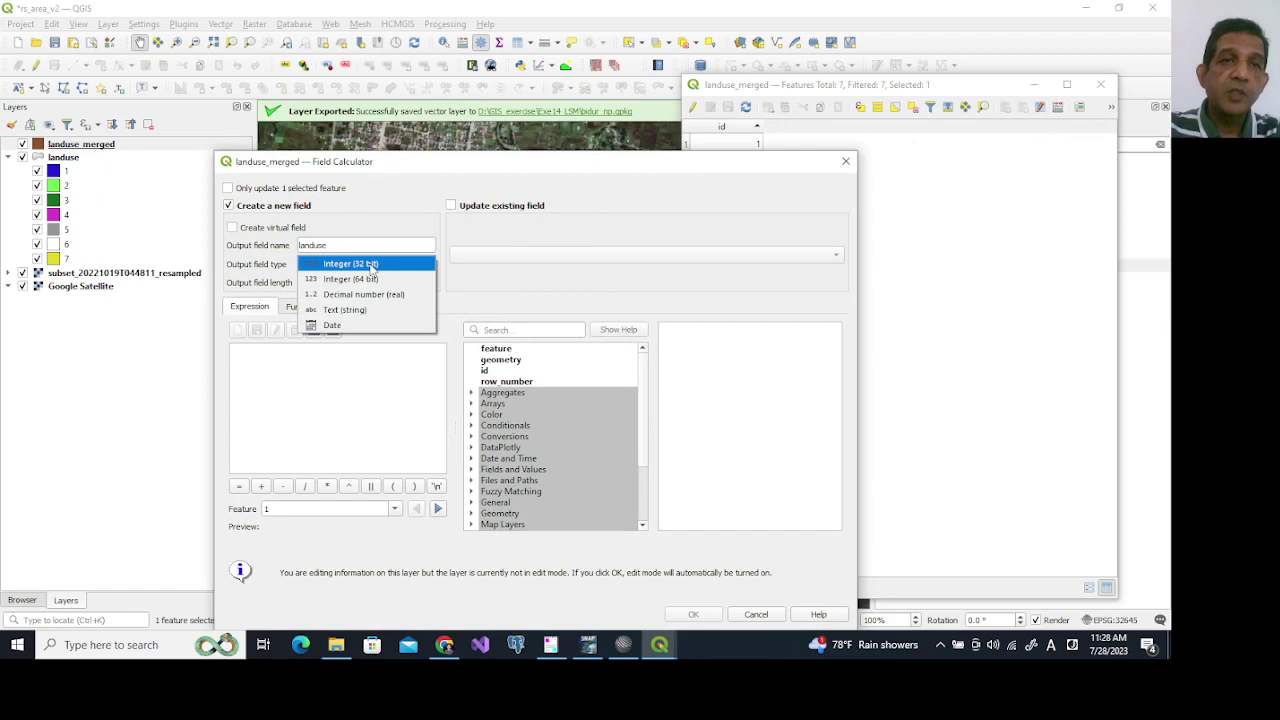
pyautogui.click(370, 310)
pyautogui.click(327, 387)
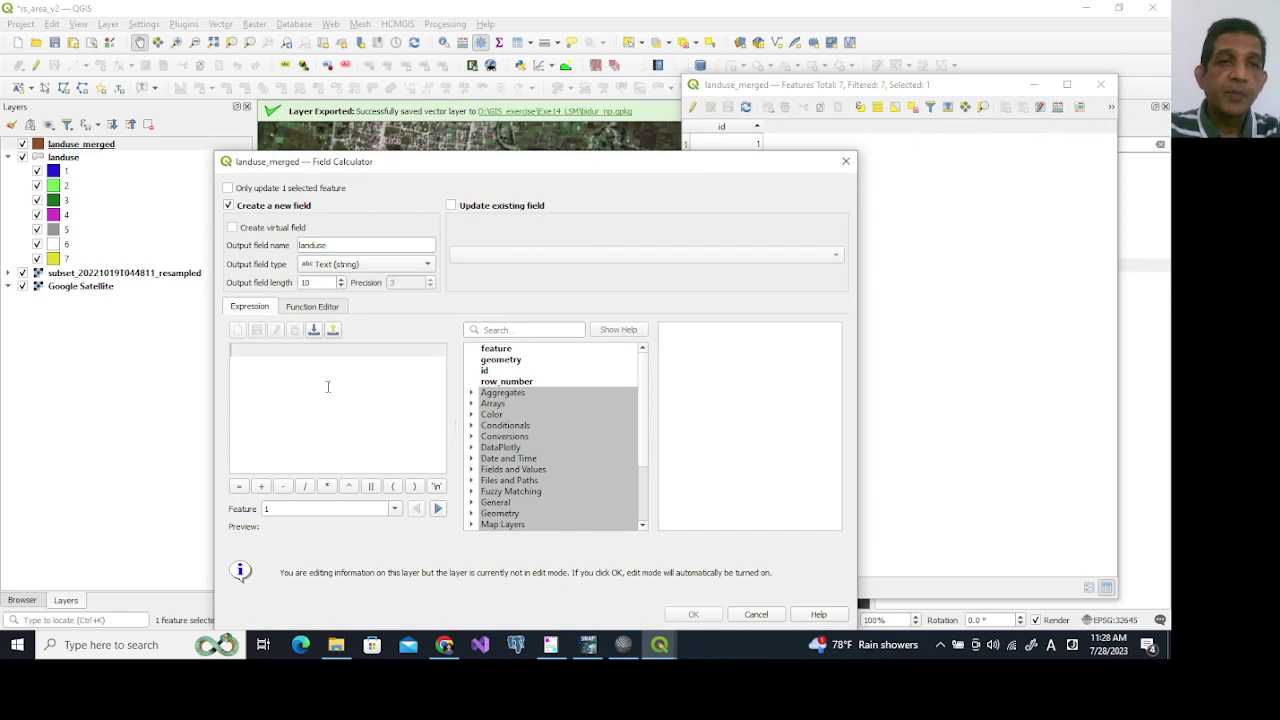
pyautogui.write("'")
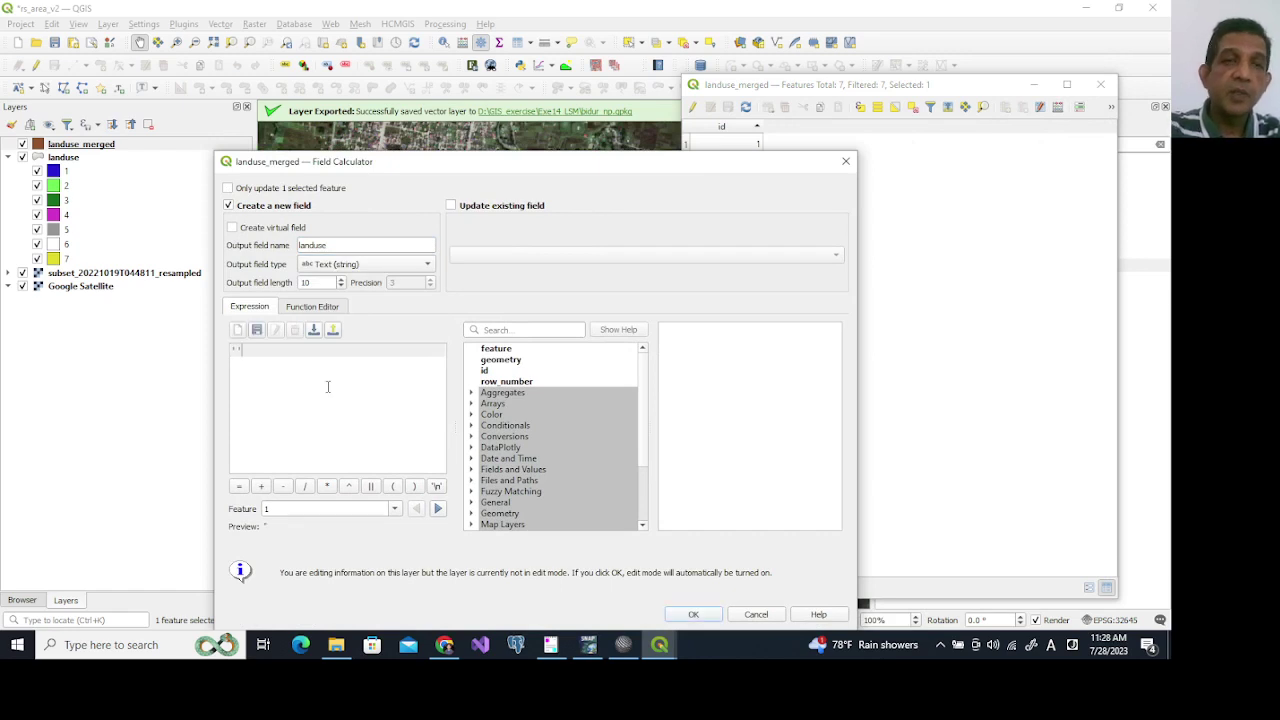
pyautogui.click(709, 617)
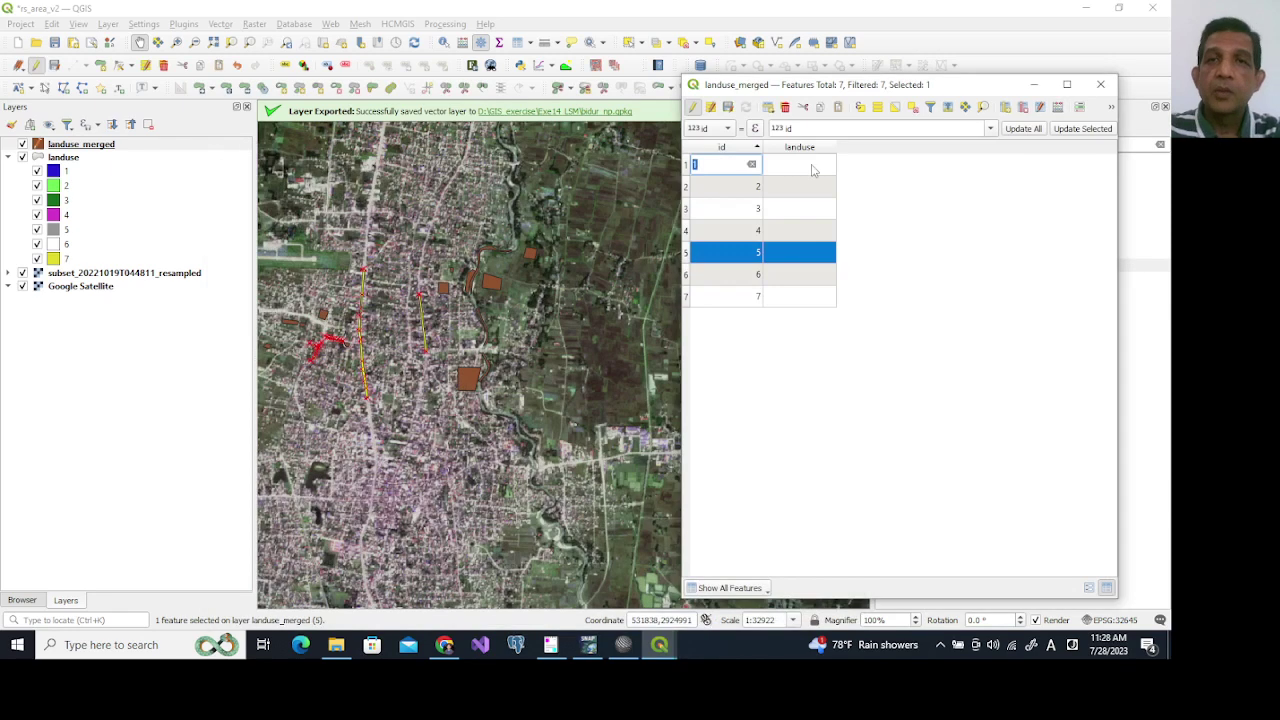
# Enter Water as the landuse value of the feature with id 1.
pyautogui.click(811, 165)
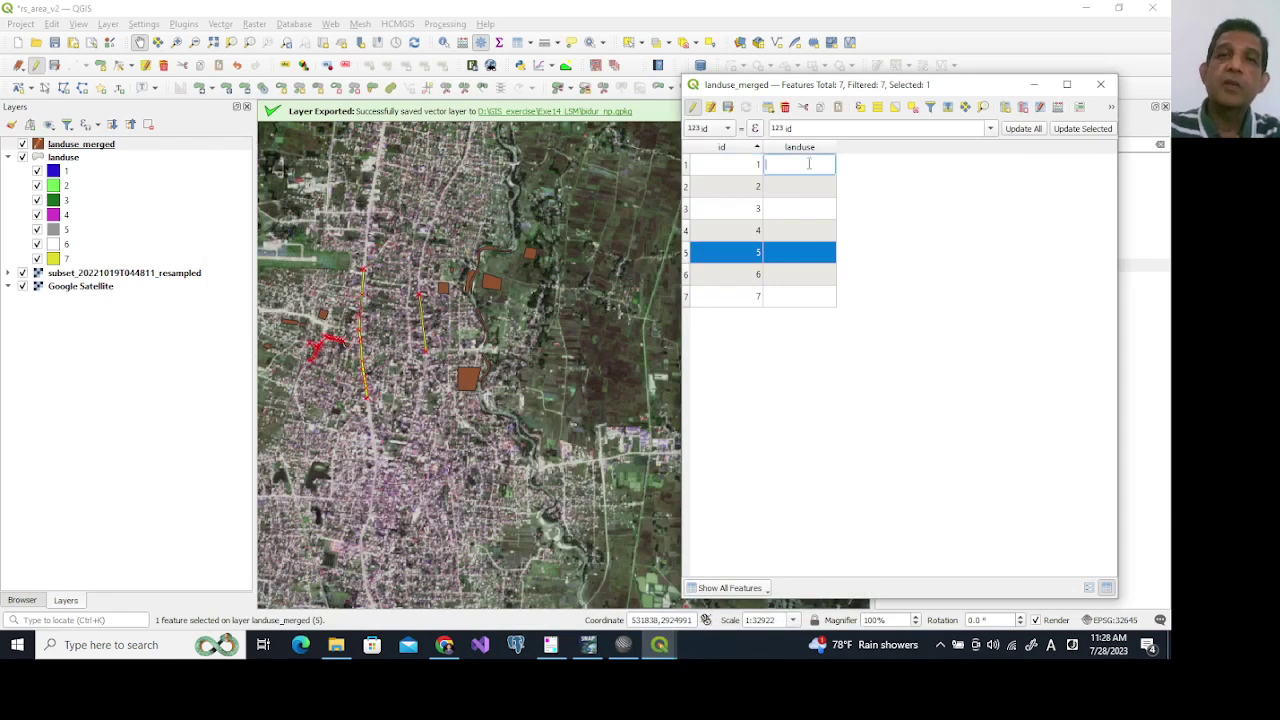
pyautogui.write('Wat')
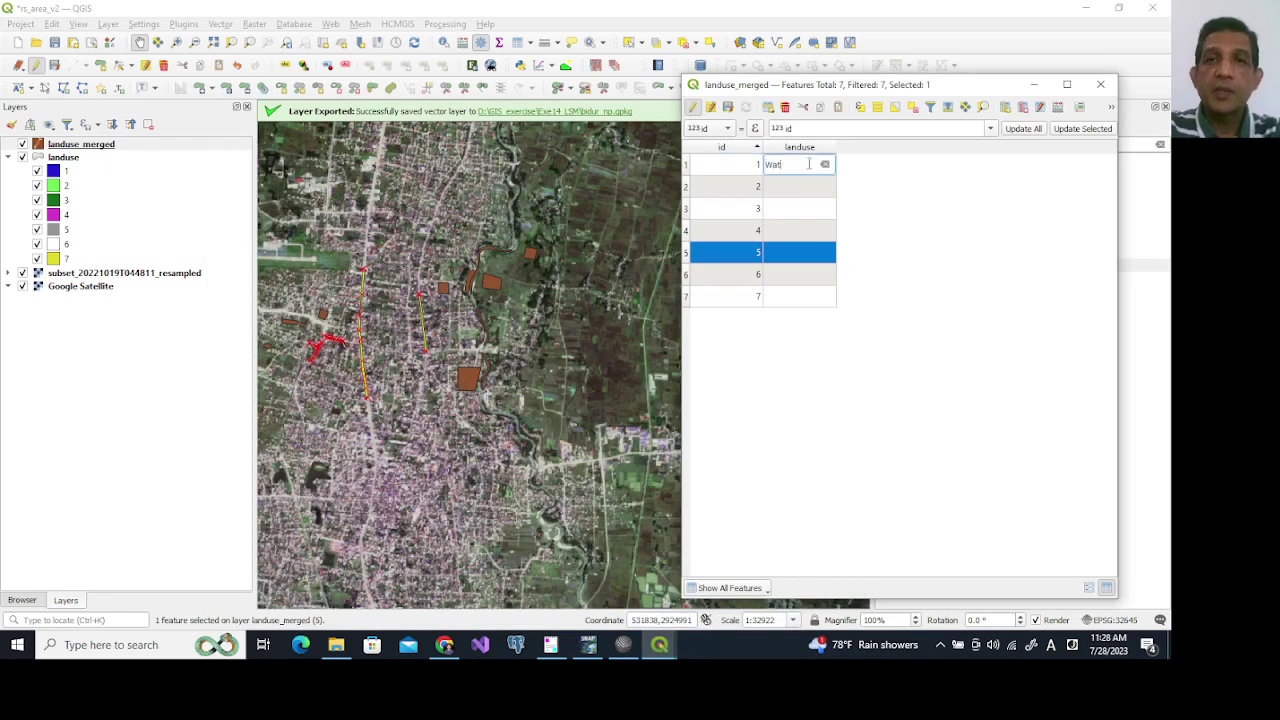
pyautogui.press('Return')
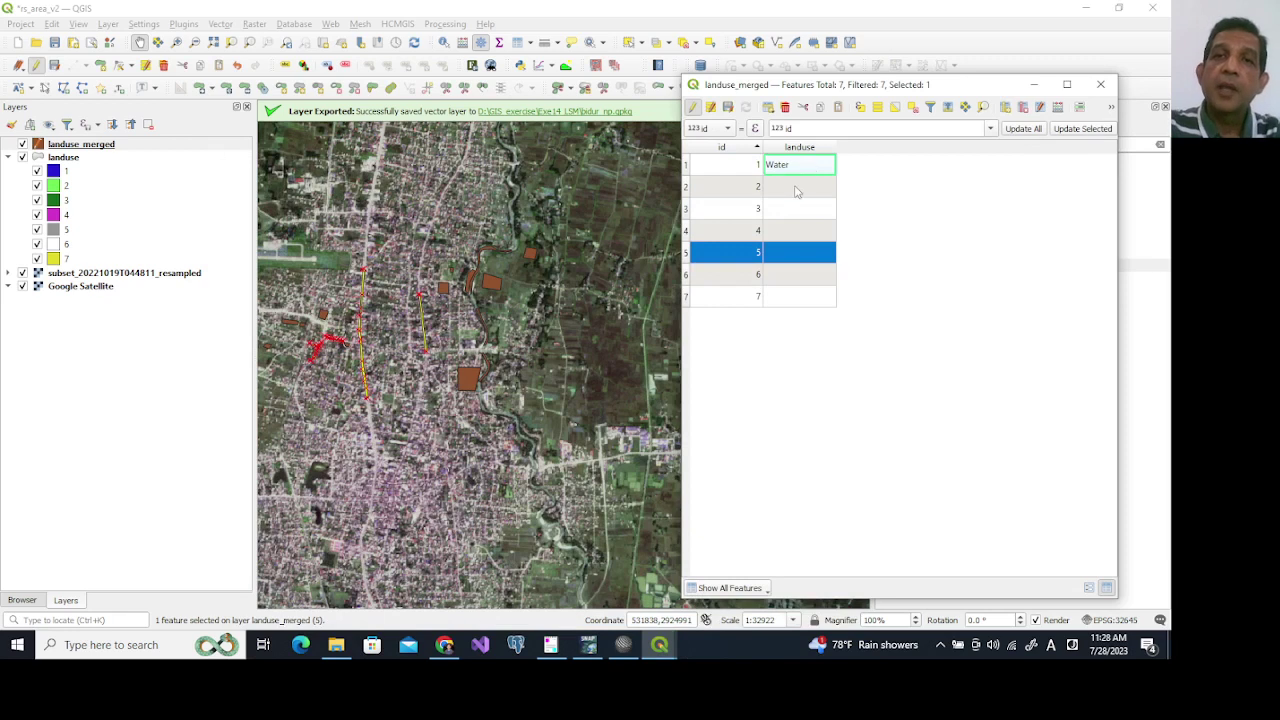
# Switch to luid.csv in SciTE and copy Farm land into the landuse value of the feature with id 2 in QGIS.
pyautogui.click(800, 187)
pyautogui.click(599, 648)
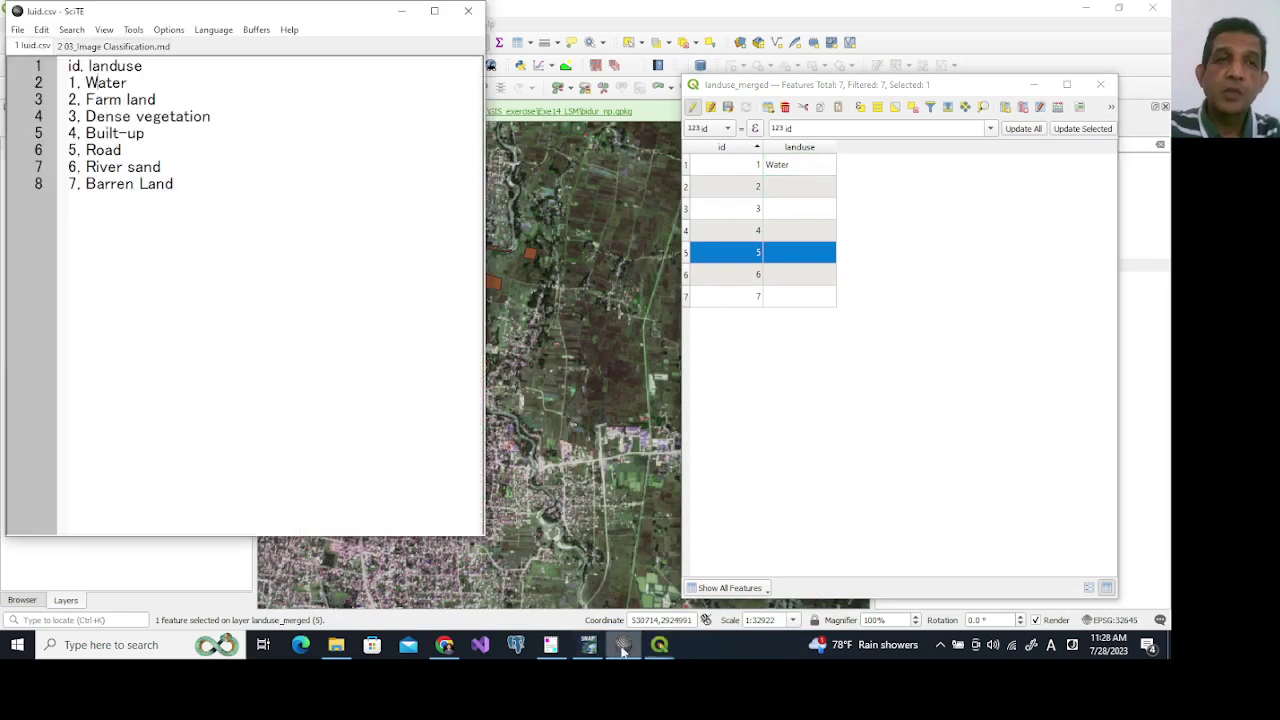
pyautogui.moveTo(86, 99); pyautogui.dragTo(160, 99)
pyautogui.hotkey('ctrl', 'c')
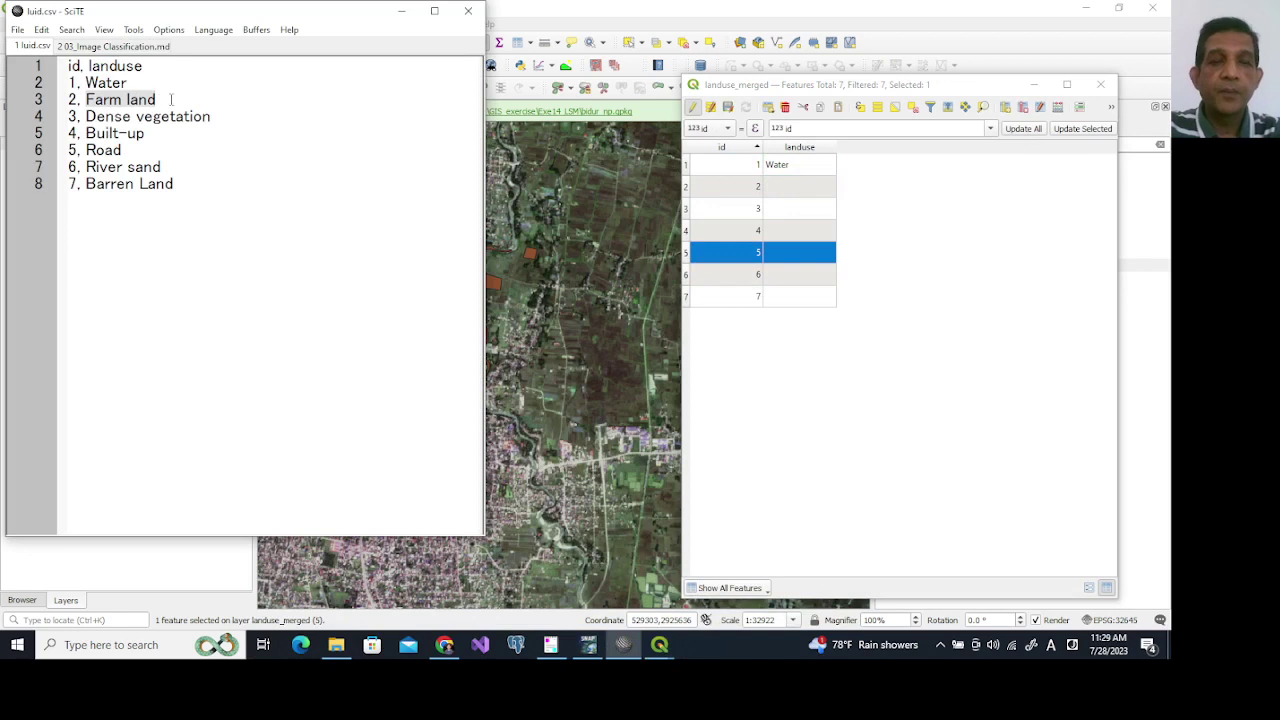
pyautogui.click(786, 187)
pyautogui.click(786, 187)
pyautogui.hotkey('ctrl', 'v')
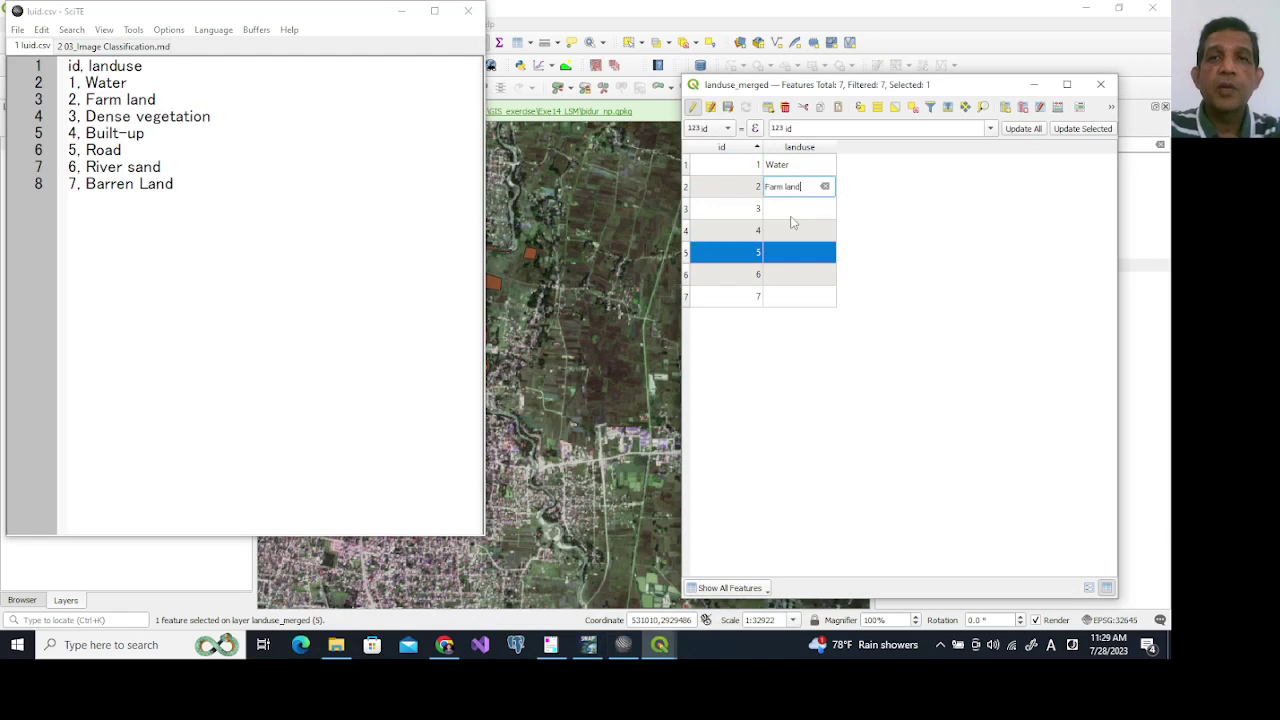
# Try to copy Dense vegetation from luid.csv into the landuse value of the feature with id 3.
pyautogui.click(791, 211)
pyautogui.moveTo(87, 116); pyautogui.dragTo(222, 118)
pyautogui.hotkey('ctrl', 'c')
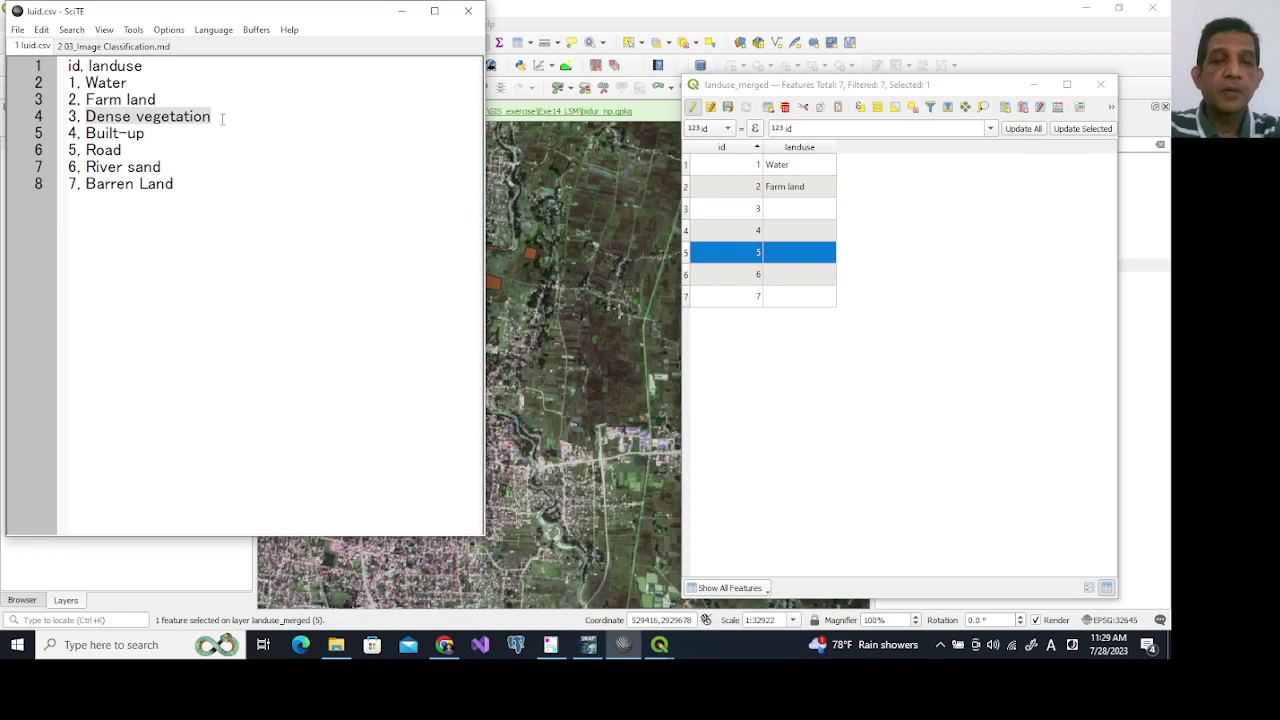
pyautogui.click(791, 211)
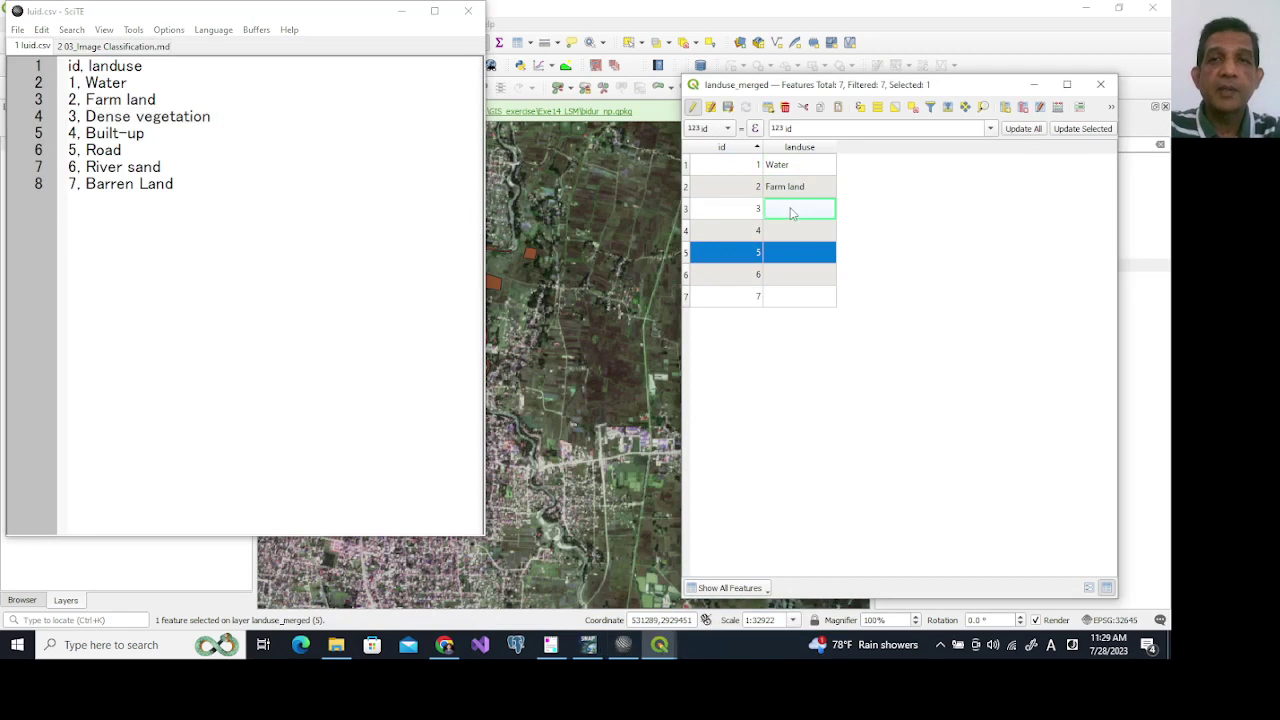
pyautogui.click(791, 210)
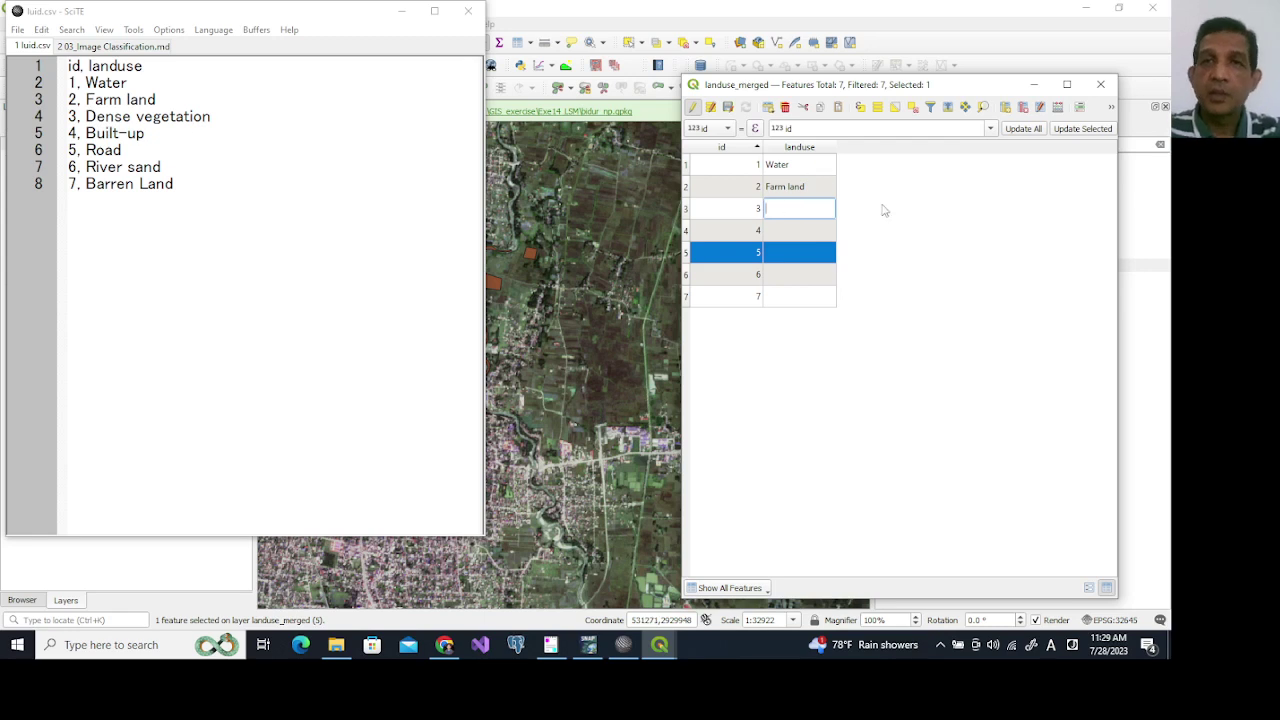
# Delete the landuse field from the landuse_merged attribute table.
pyautogui.click(1022, 107)
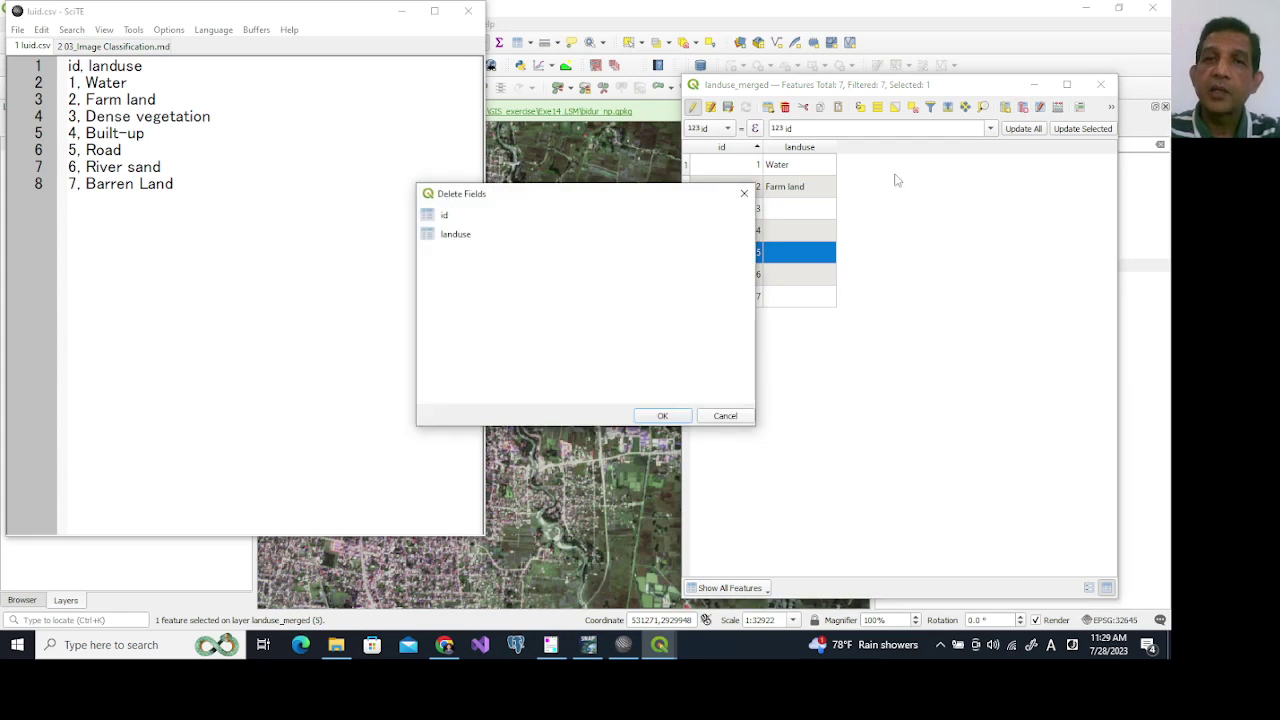
pyautogui.click(456, 236)
pyautogui.click(684, 421)
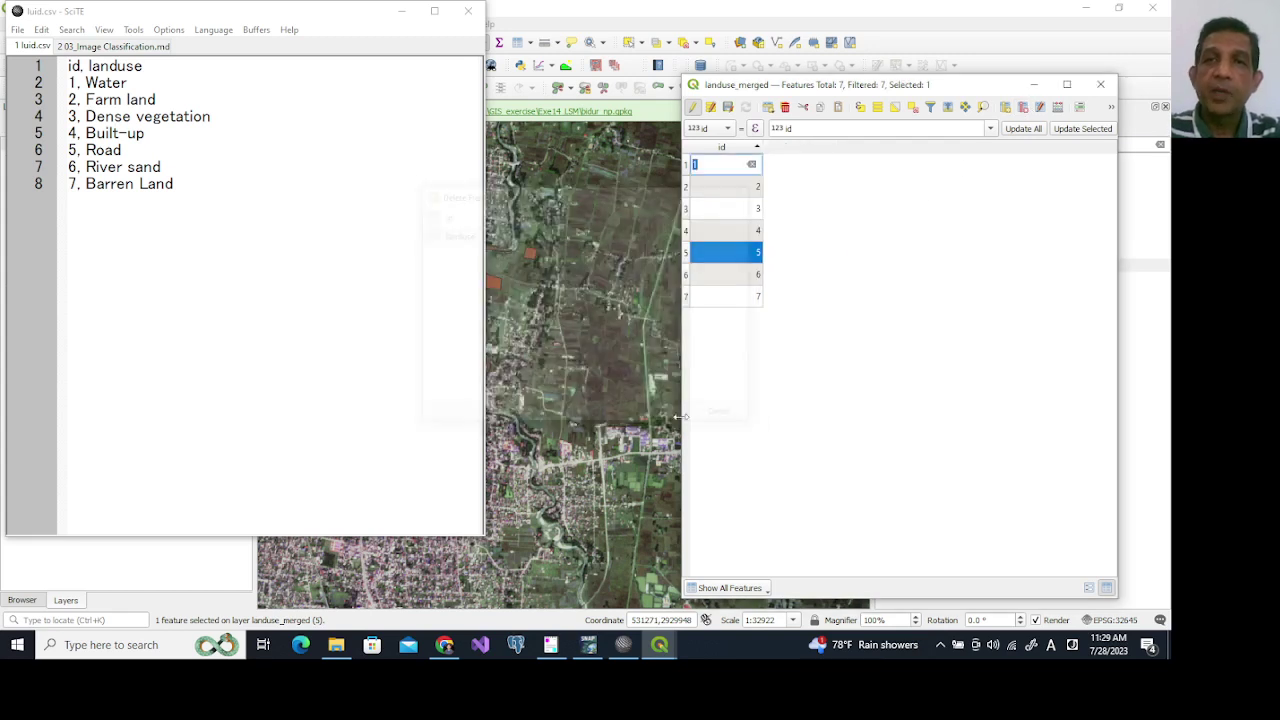
# Add a text field named landuse with length 20 to landuse_merged, filled with an empty string for all features.
pyautogui.click(1058, 107)
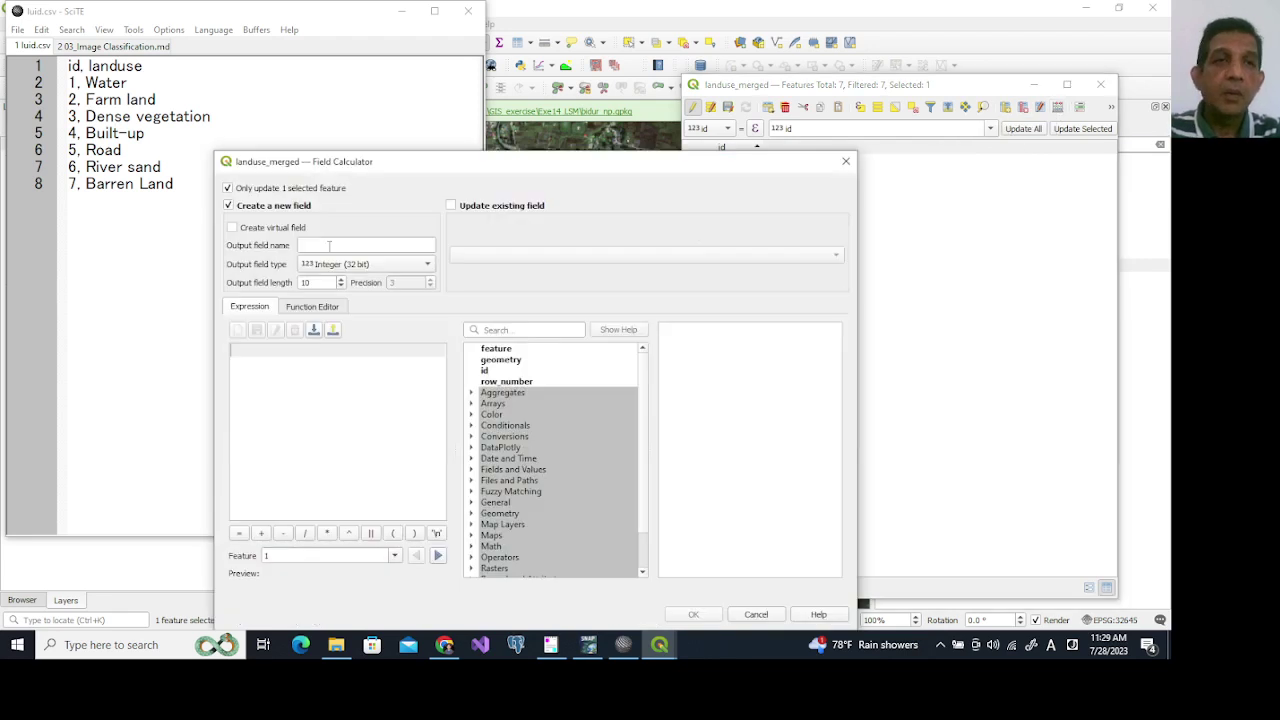
pyautogui.click(228, 188)
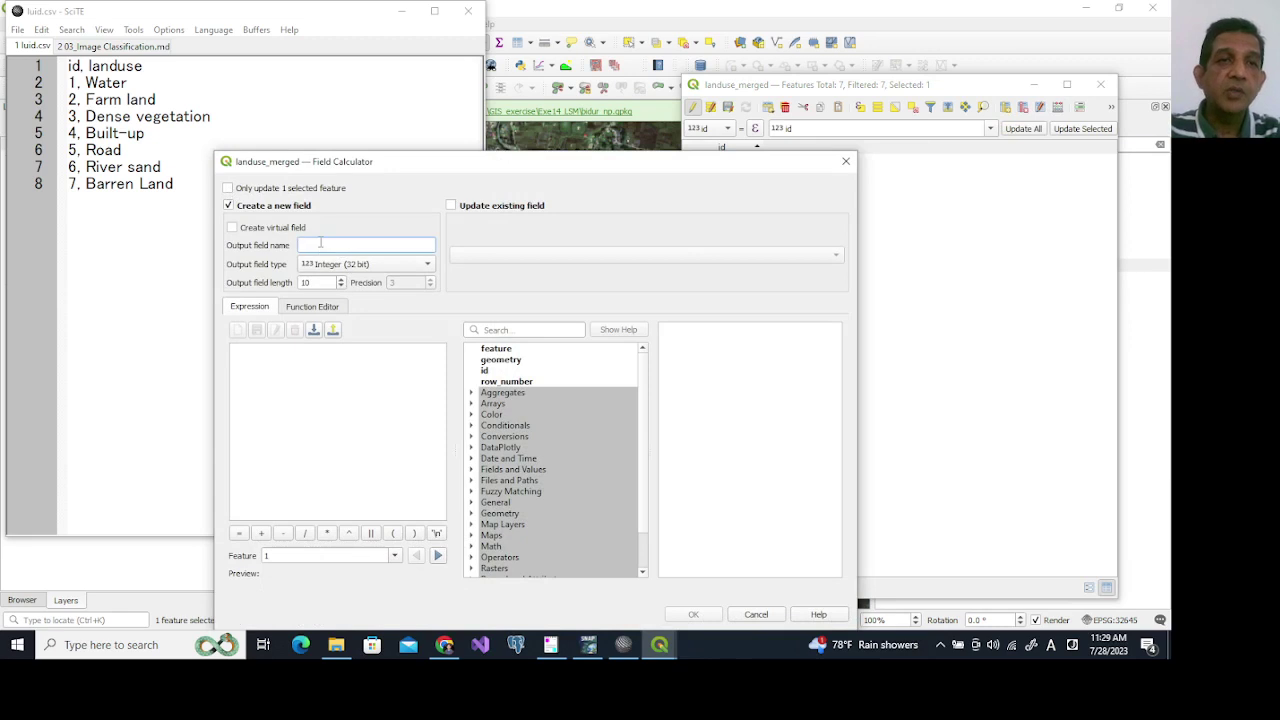
pyautogui.click(327, 264)
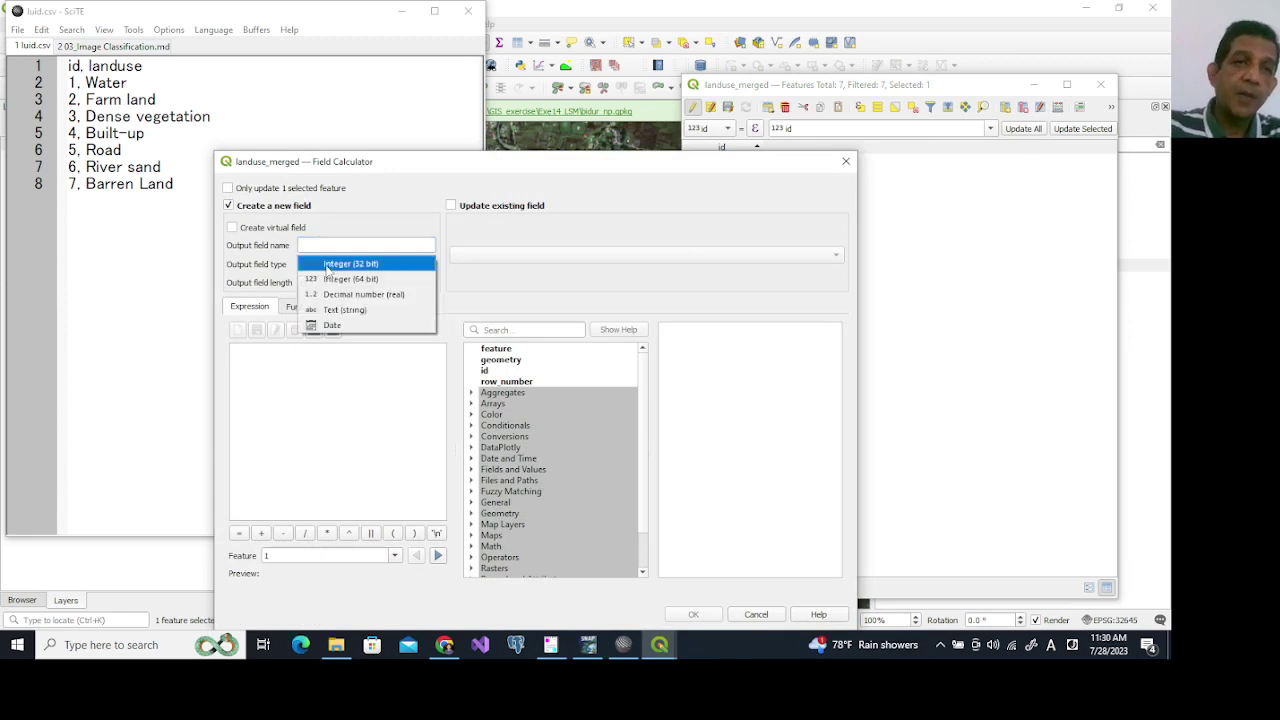
pyautogui.click(345, 307)
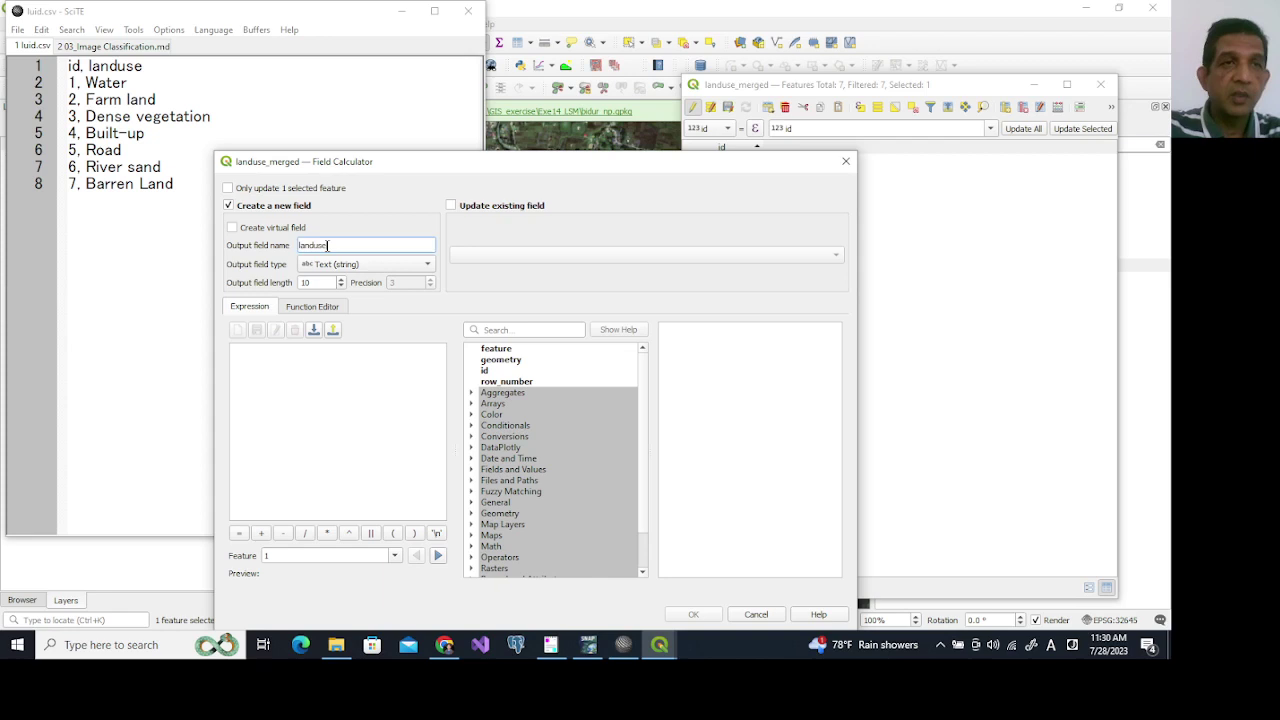
pyautogui.click(316, 284)
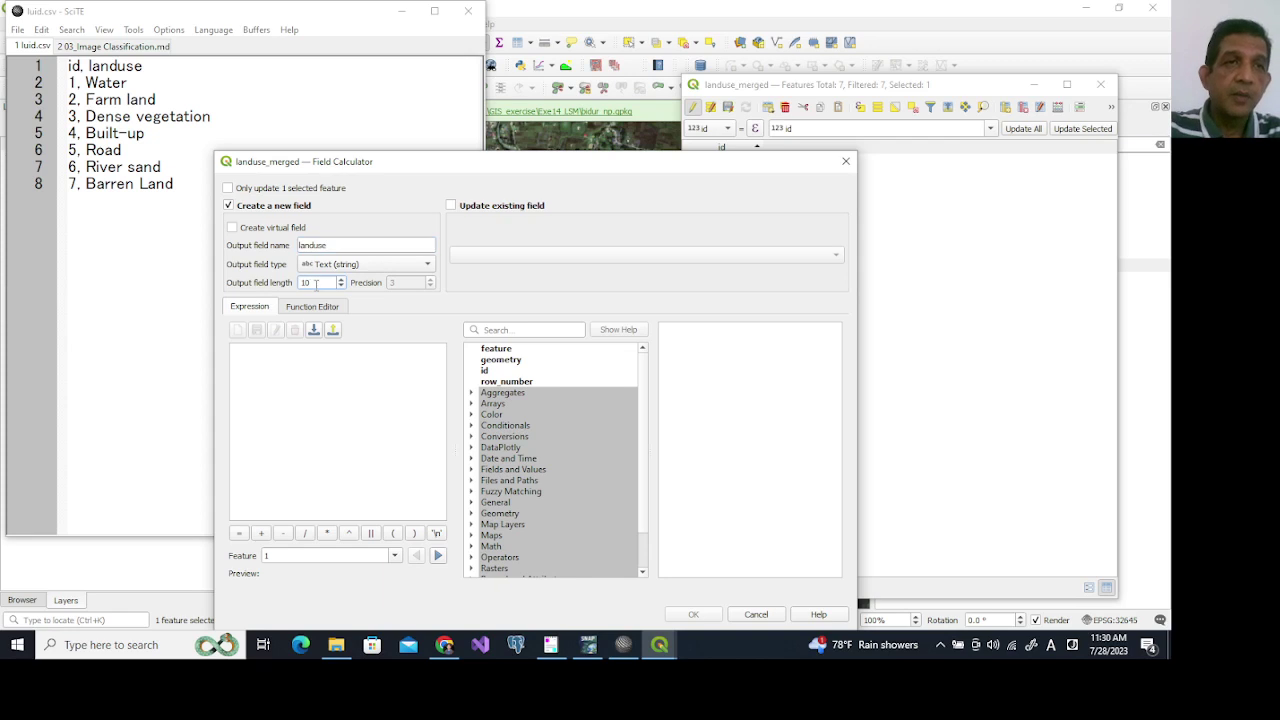
pyautogui.write('2')
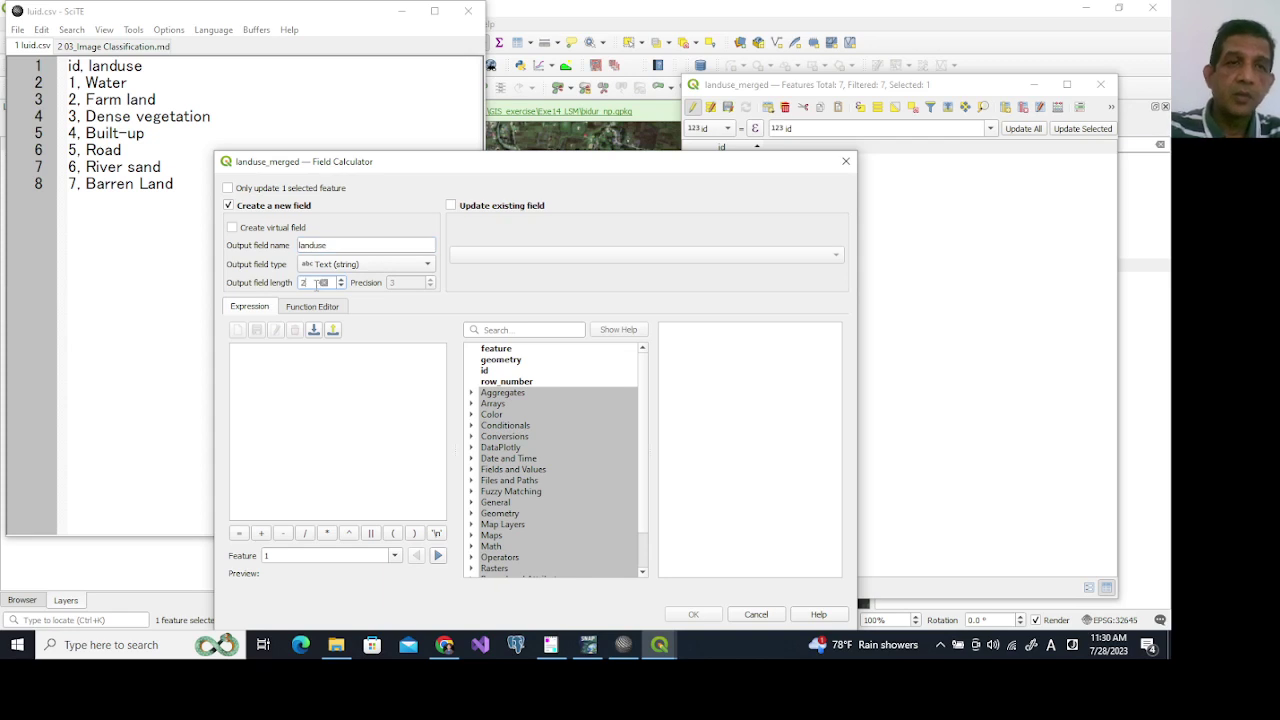
pyautogui.click(274, 373)
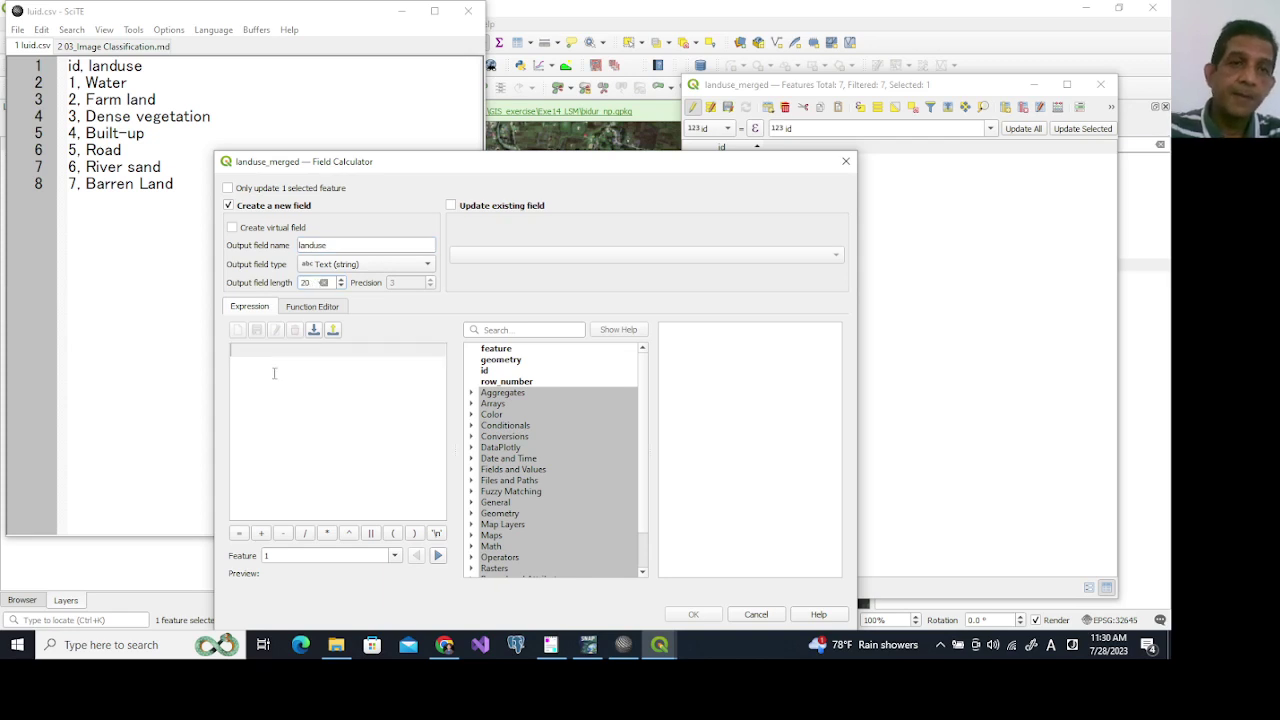
pyautogui.write("'")
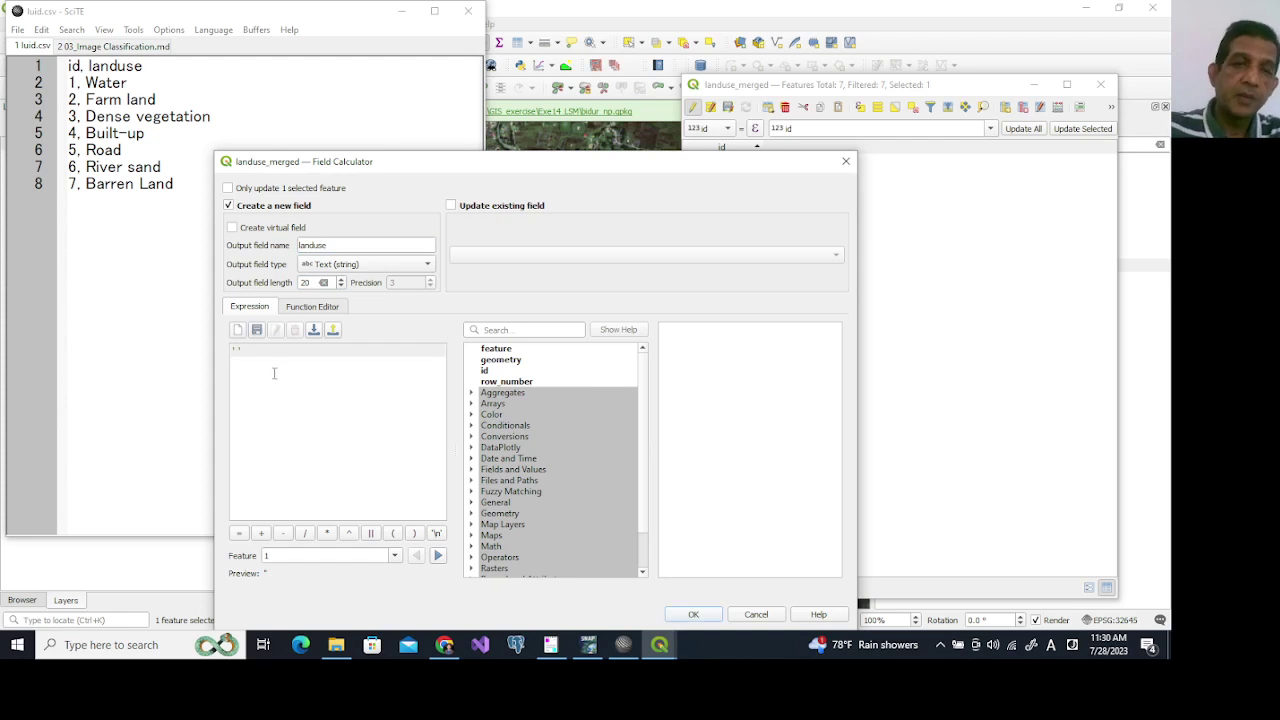
pyautogui.click(690, 615)
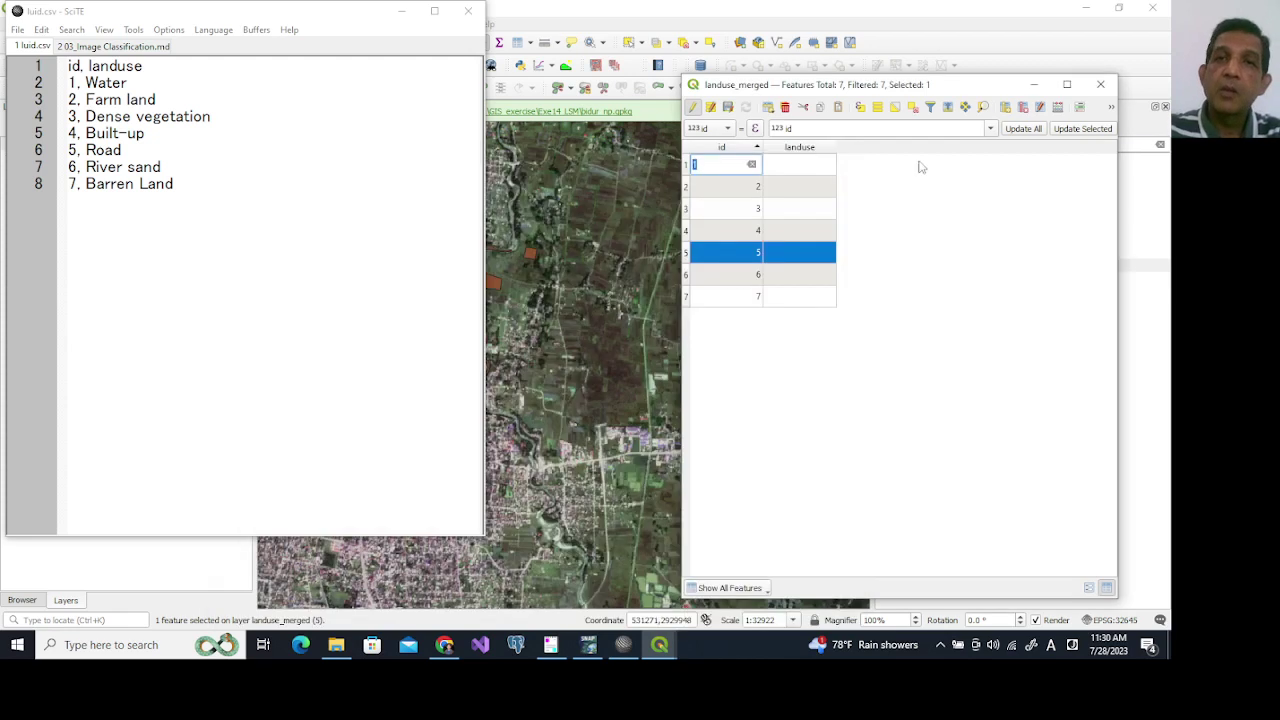
# Enter the landuse values Water for id 1, Farm Land for id 2 and Dense vegetation for id 3 in landuse_merged.
pyautogui.click(808, 166)
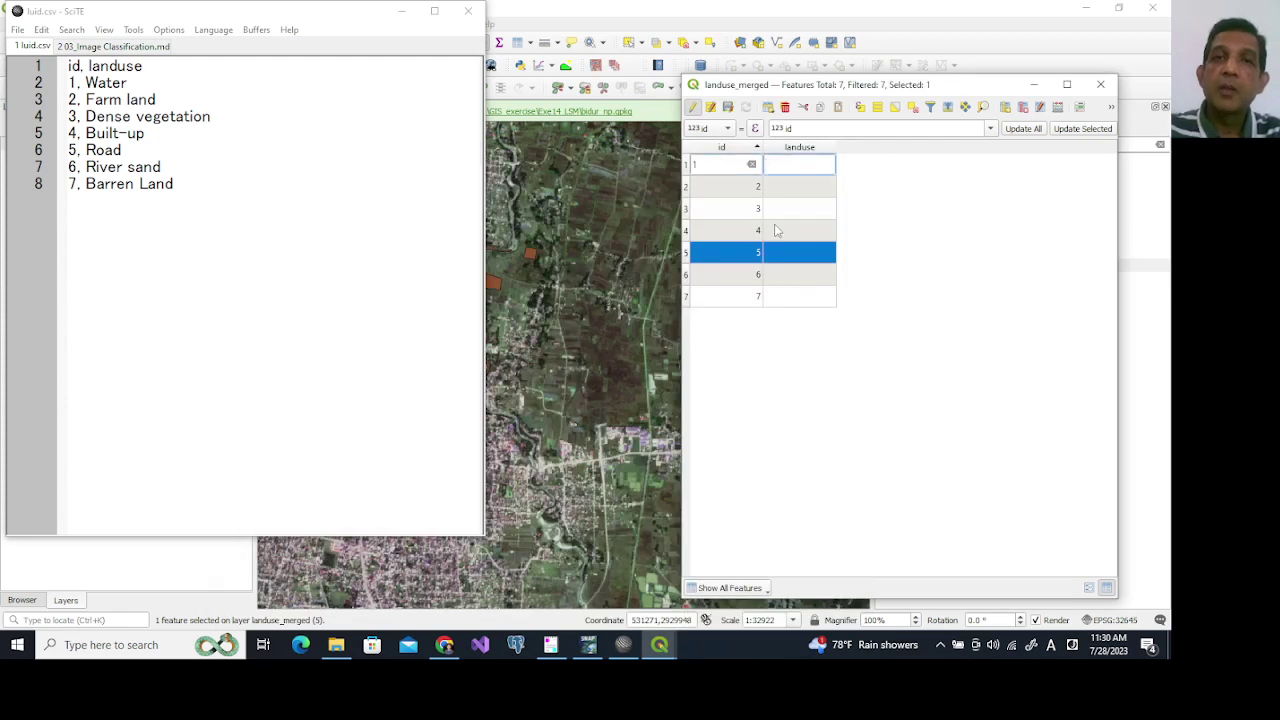
pyautogui.click(782, 210)
pyautogui.hotkey('ctrl', 'v')
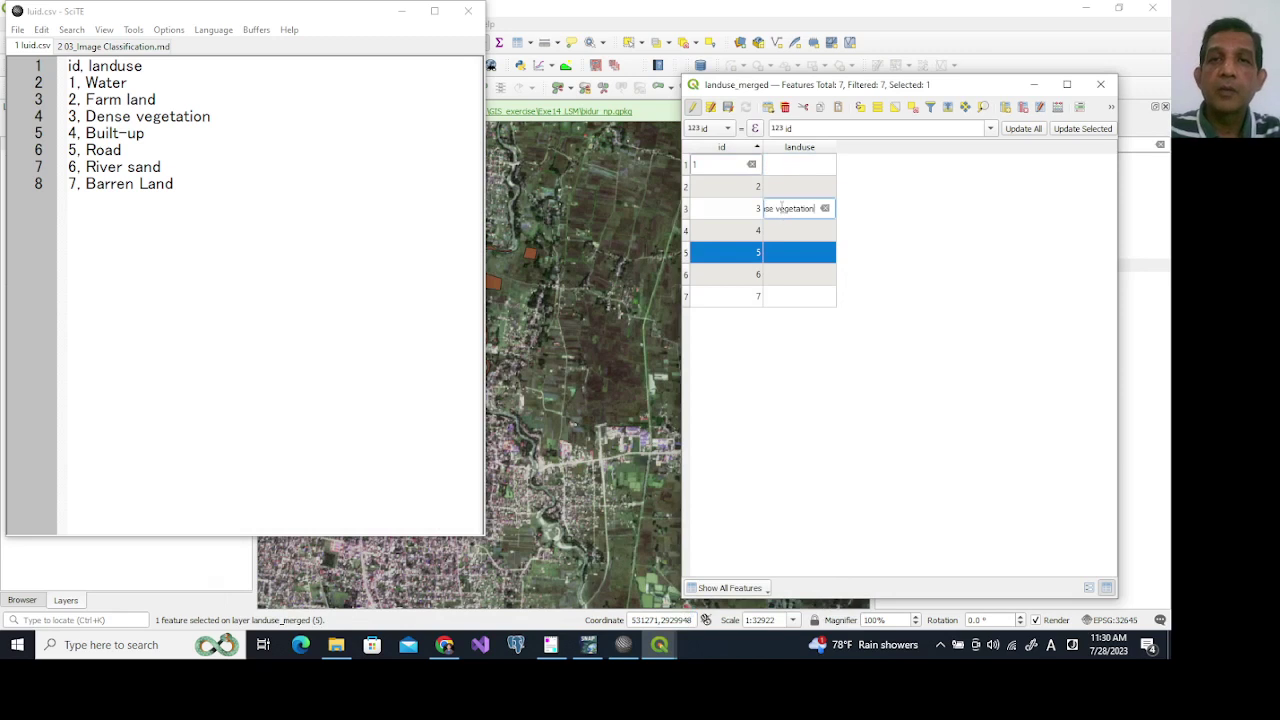
pyautogui.click(790, 166)
pyautogui.write('Water')
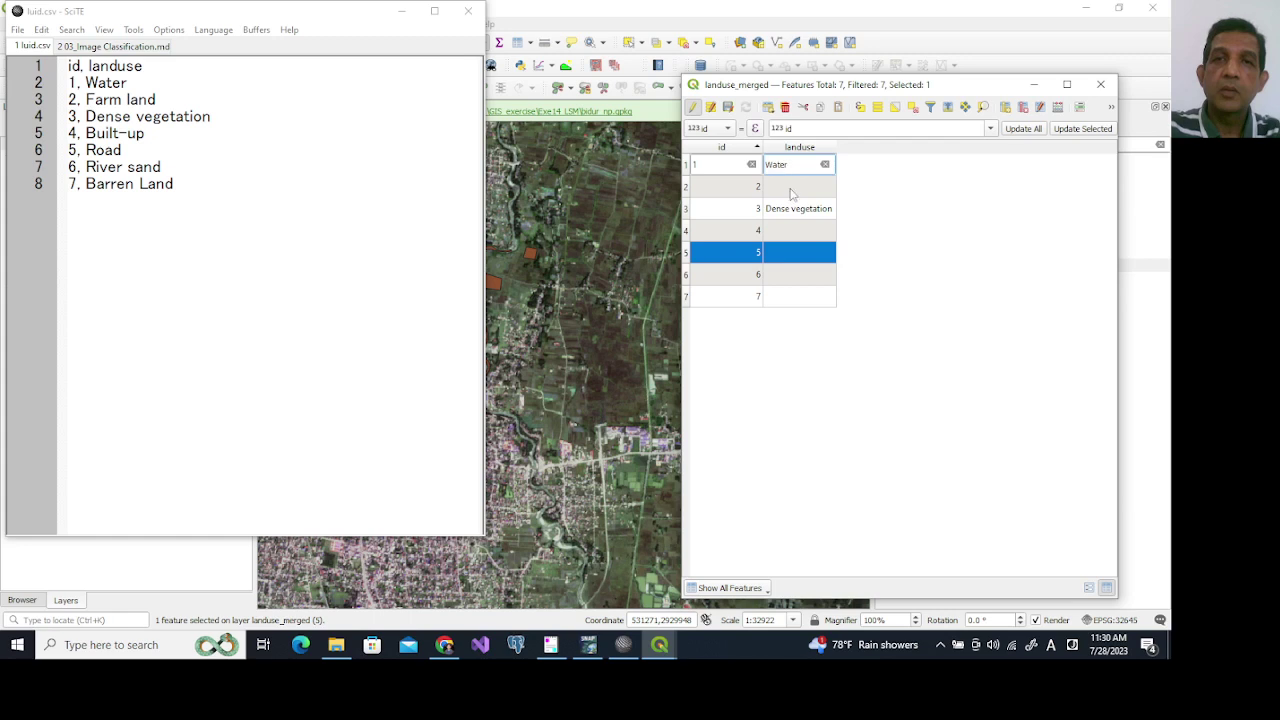
pyautogui.click(791, 188)
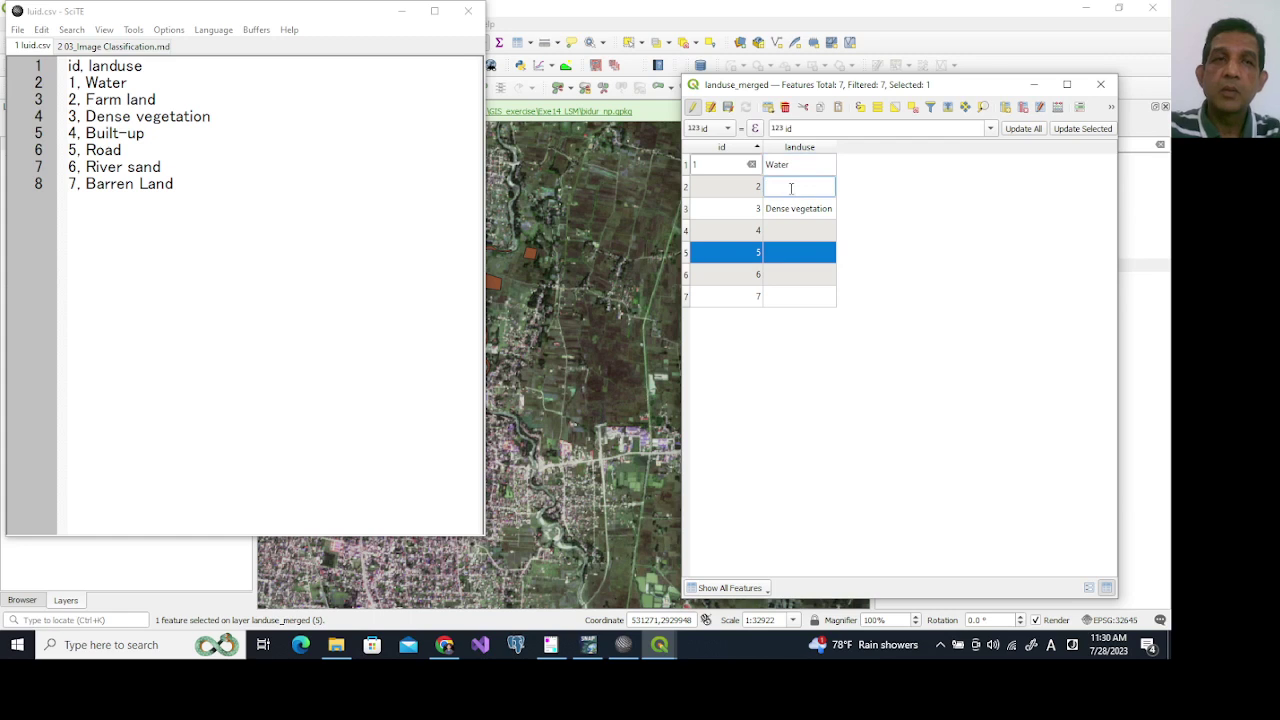
pyautogui.write('Farm Land')
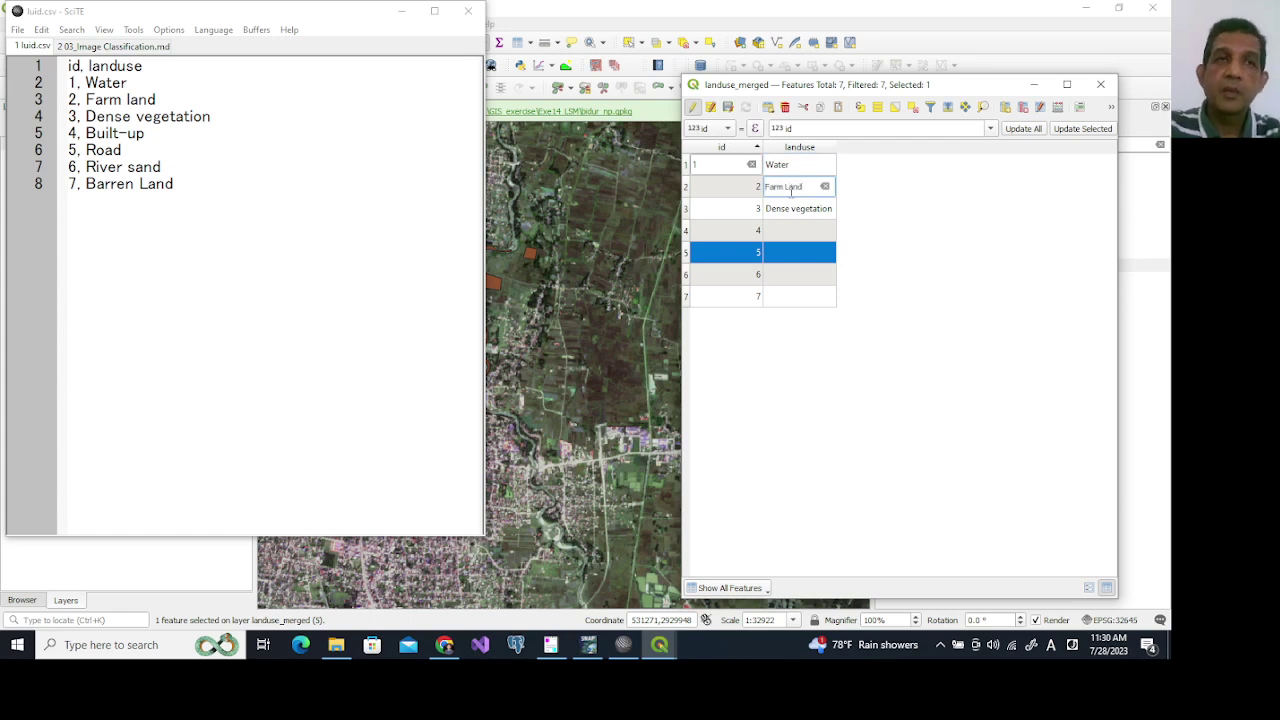
# Enter the landuse values Built up for id 4, Road for id 5, River Sand for id 6 and Barren Land for id 7.
pyautogui.click(787, 229)
pyautogui.write('Built up')
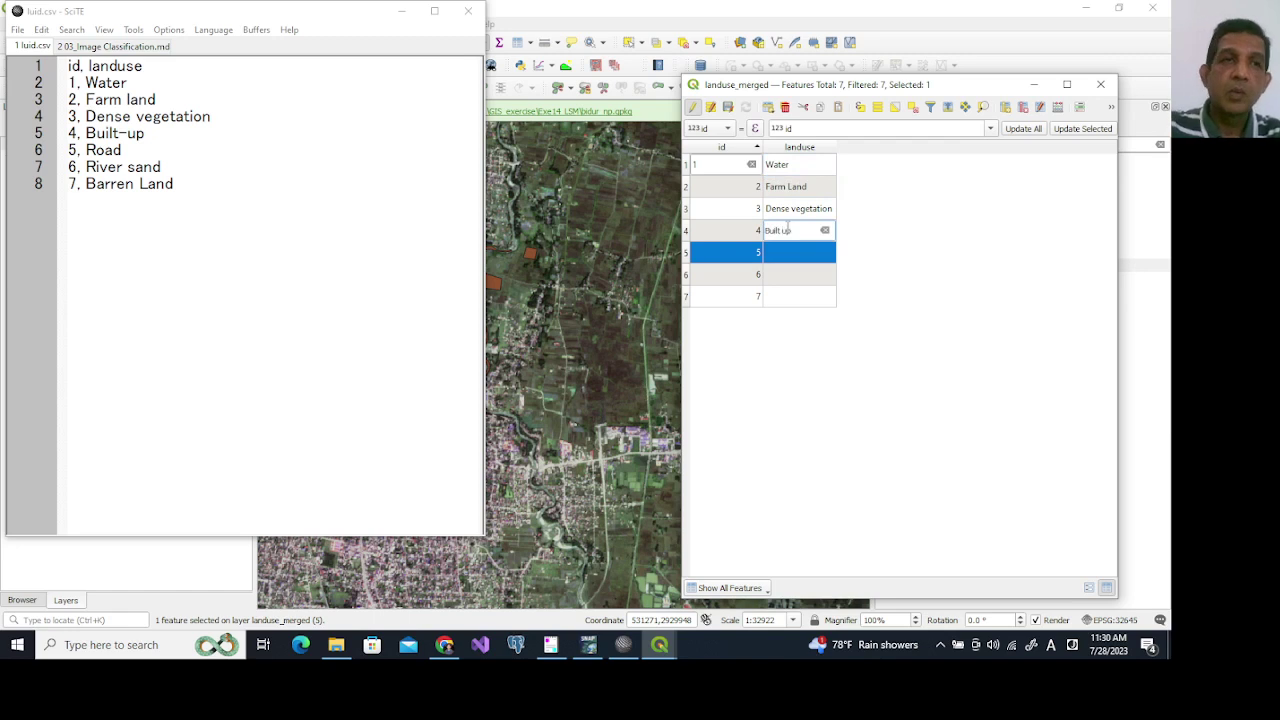
pyautogui.click(784, 252)
pyautogui.write('Road')
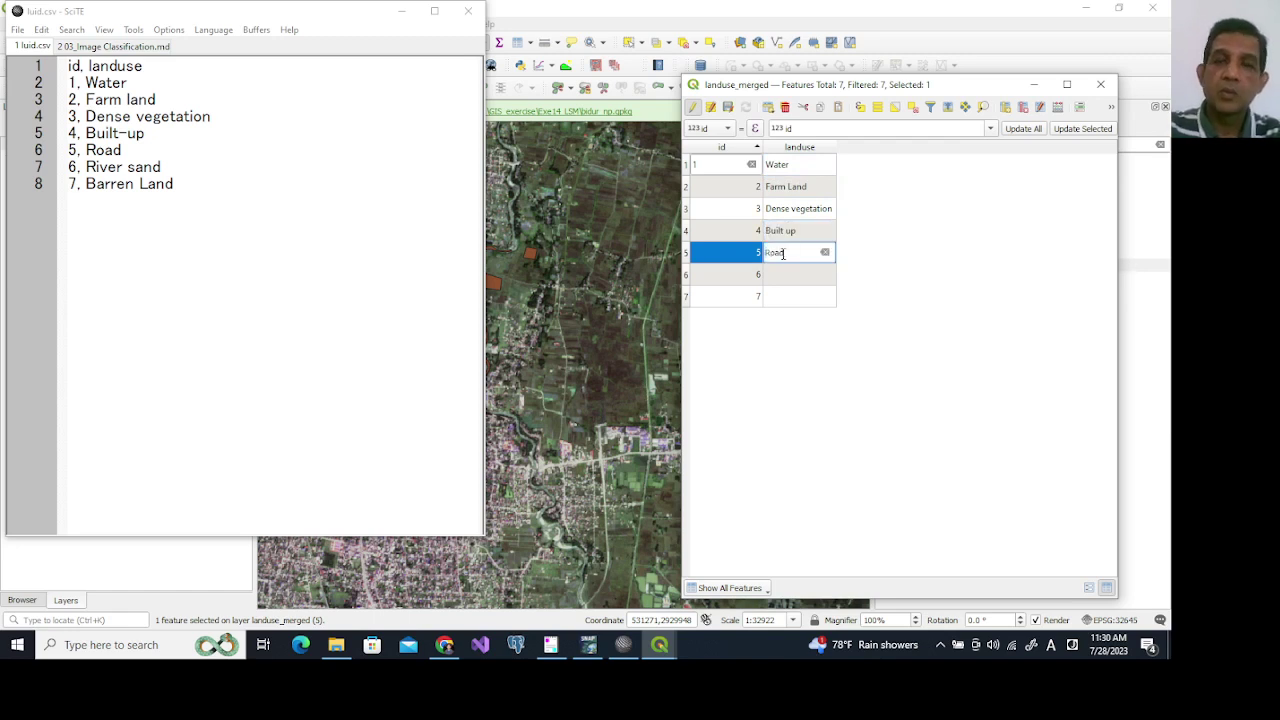
pyautogui.press('Return')
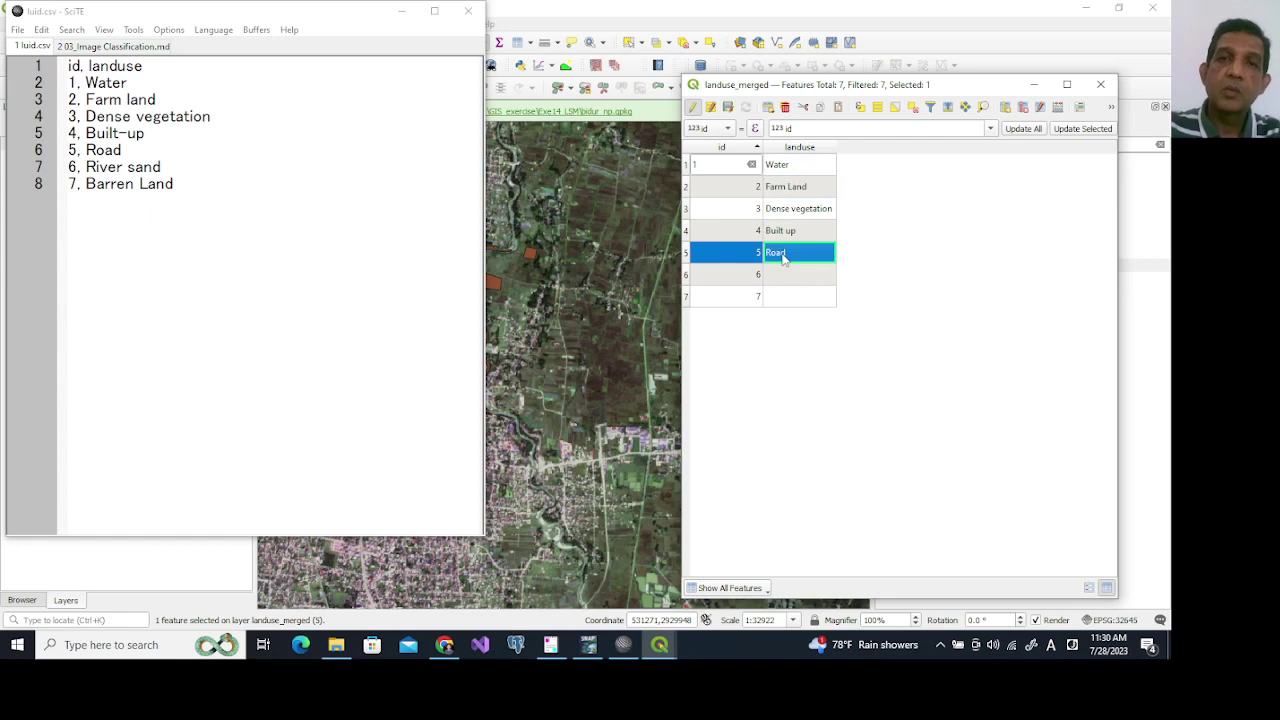
pyautogui.click(778, 274)
pyautogui.write('River Sand')
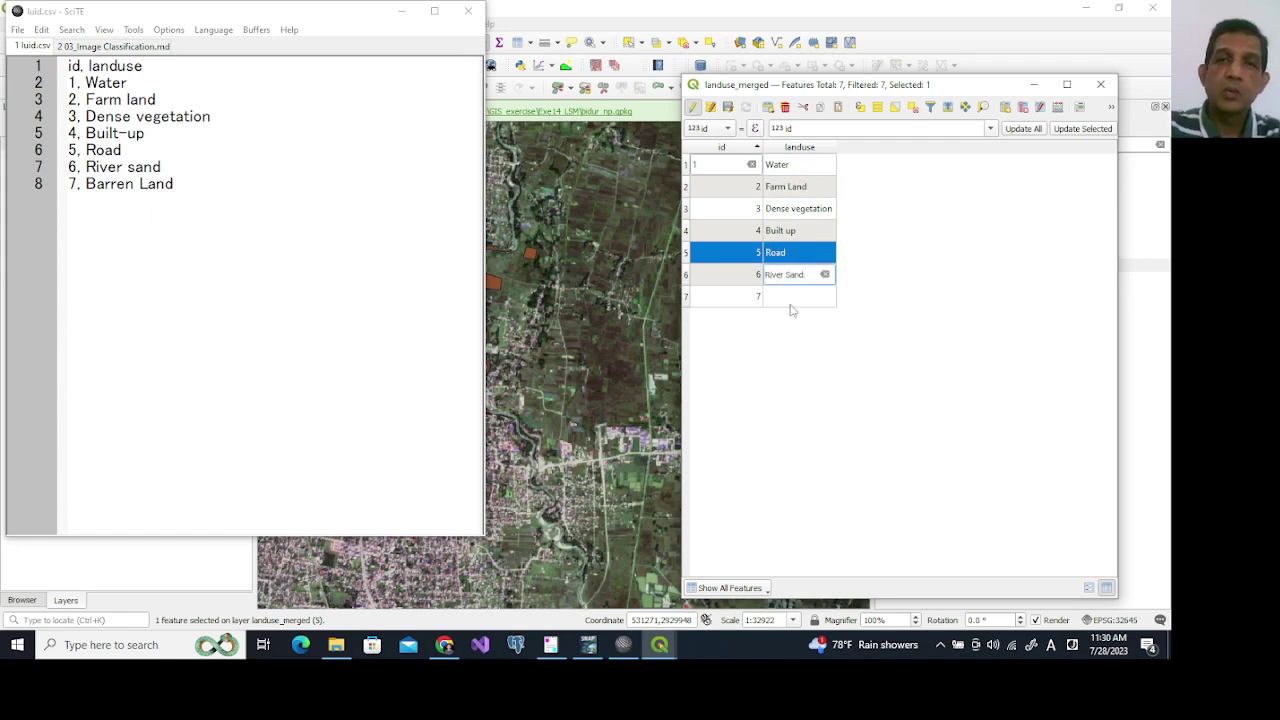
pyautogui.click(790, 298)
pyautogui.write('B')
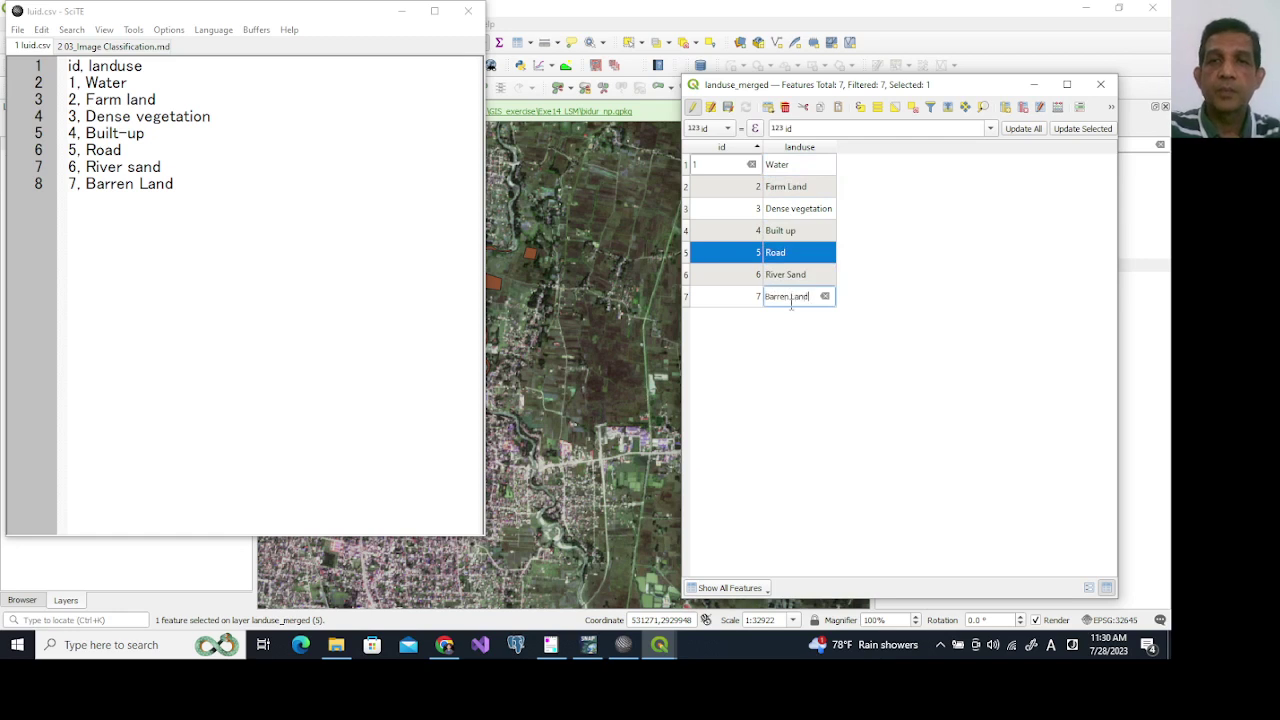
pyautogui.write('arren Land')
pyautogui.press('Return')
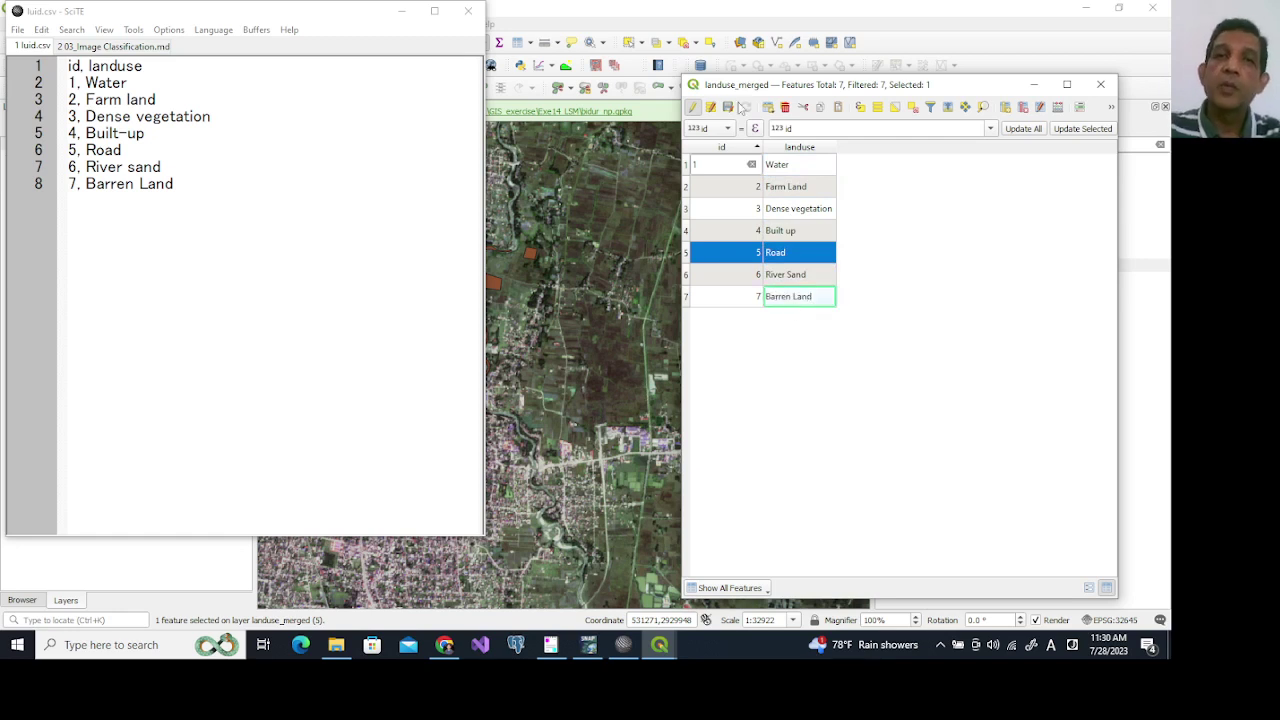
# Save the landuse_merged edits, end the editing session and deselect all features.
pyautogui.click(729, 107)
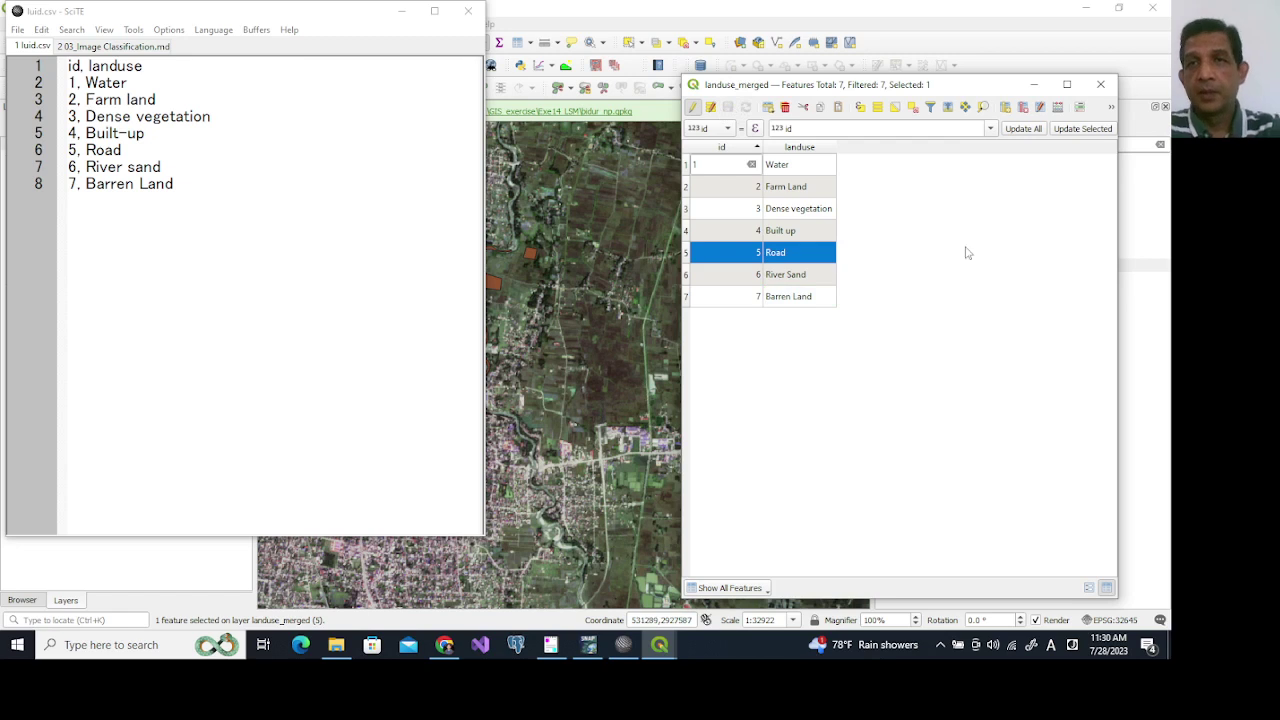
pyautogui.click(693, 107)
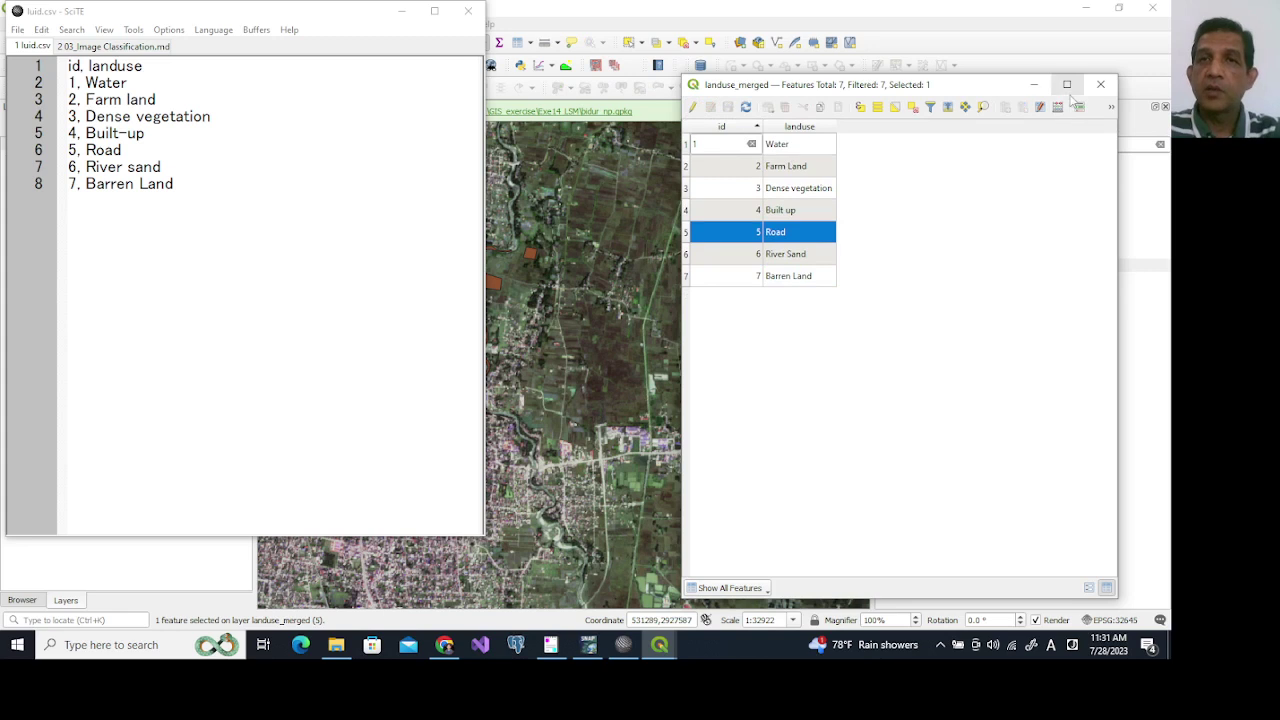
pyautogui.click(913, 107)
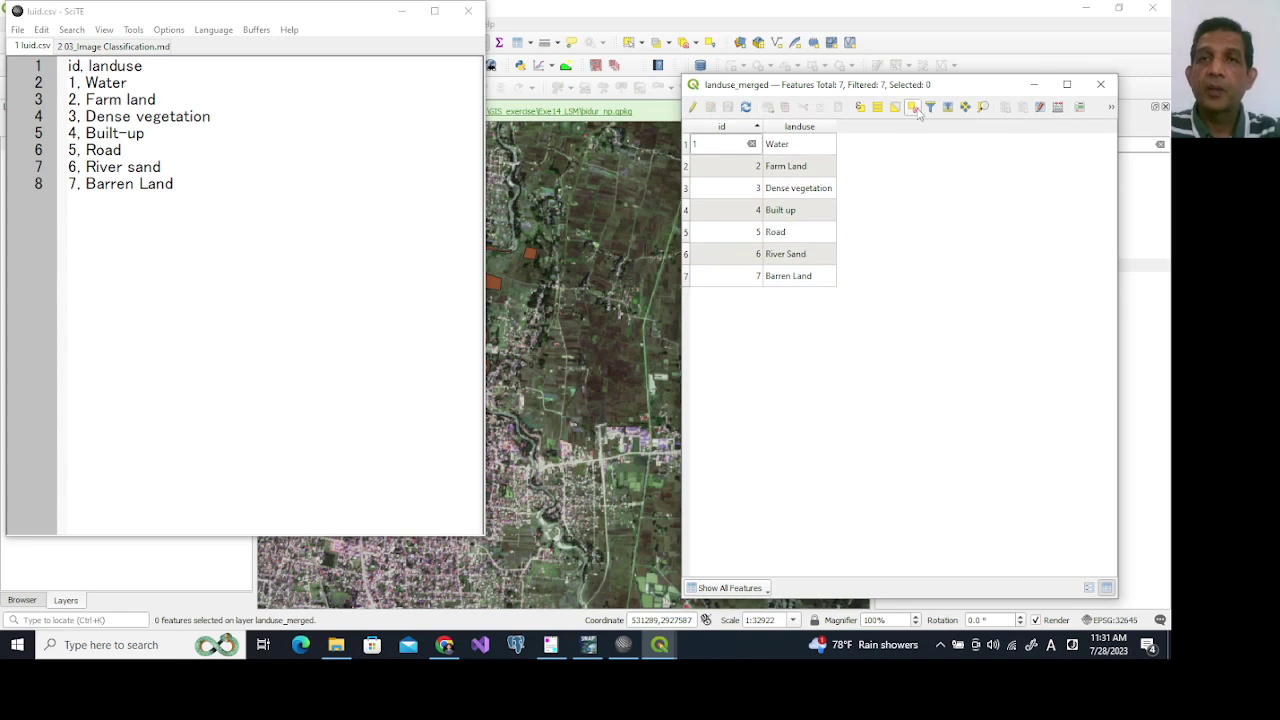
# Switch to SNAP and import landuse_merged.shp into subset_20221019T044811_resampled_pca as separate polygons named by the landuse attribute.
pyautogui.click(598, 642)
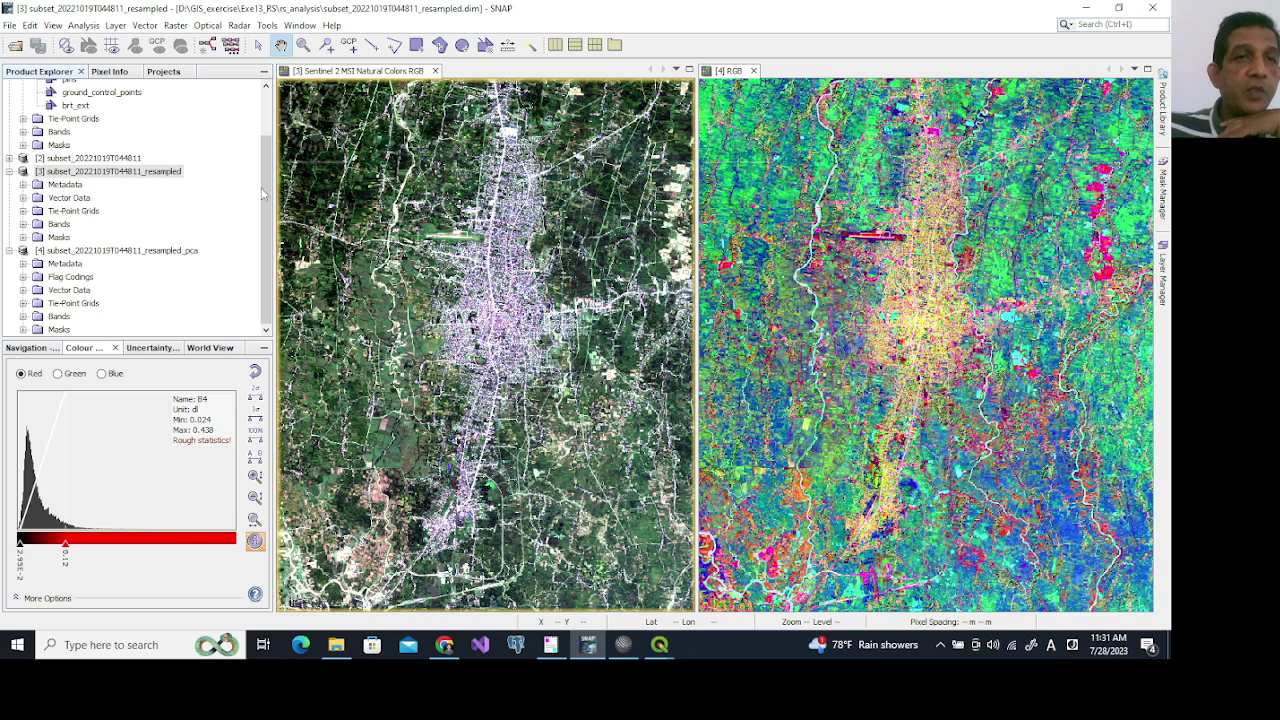
pyautogui.click(149, 251)
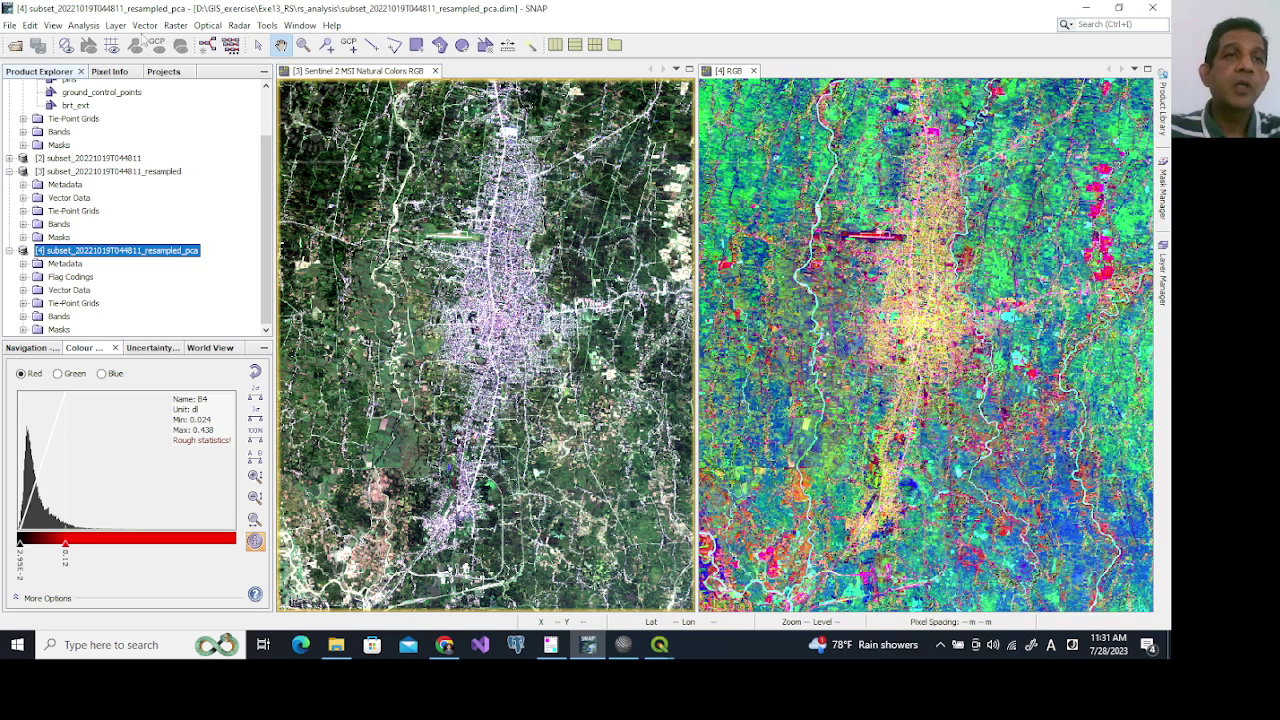
pyautogui.click(145, 25)
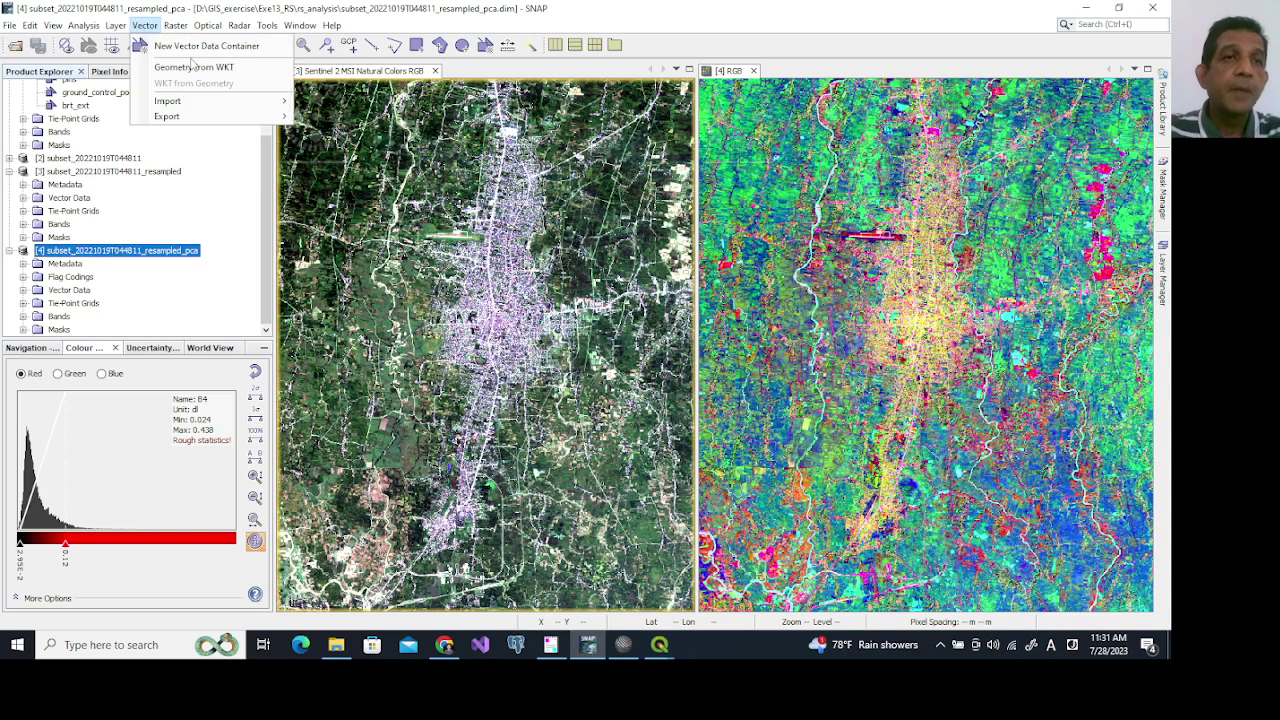
pyautogui.moveTo(202, 102)
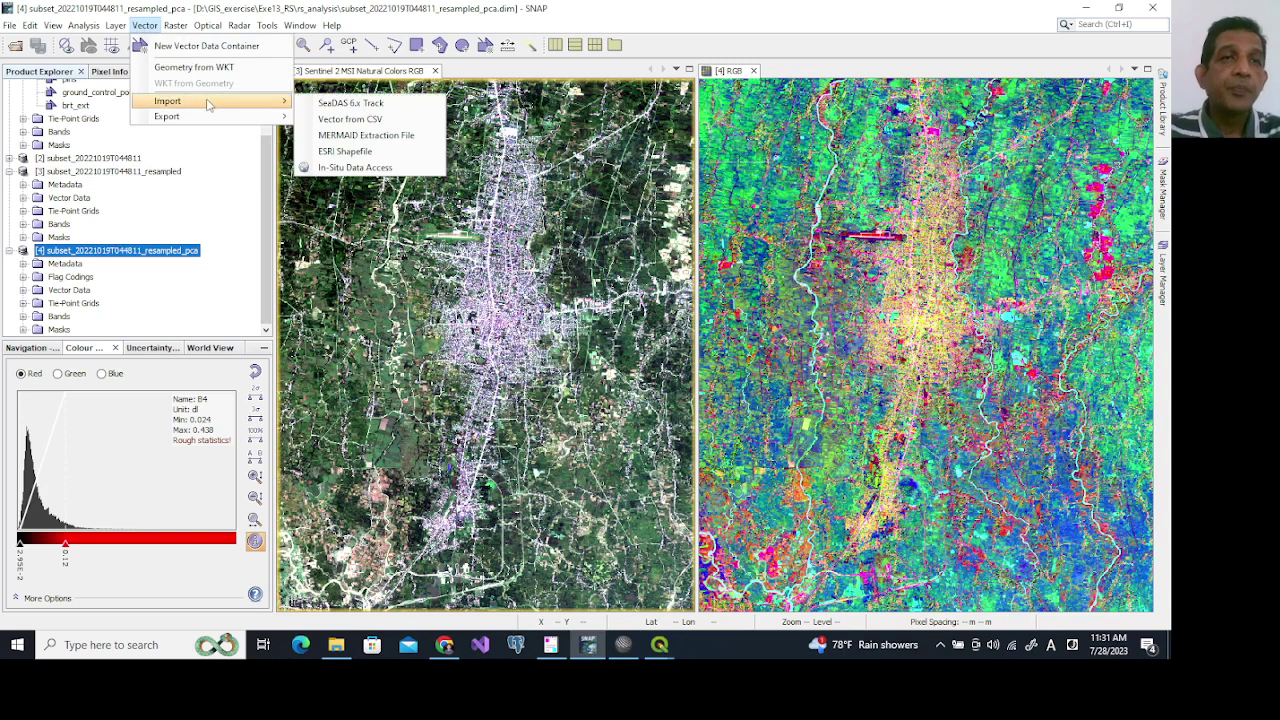
pyautogui.click(340, 152)
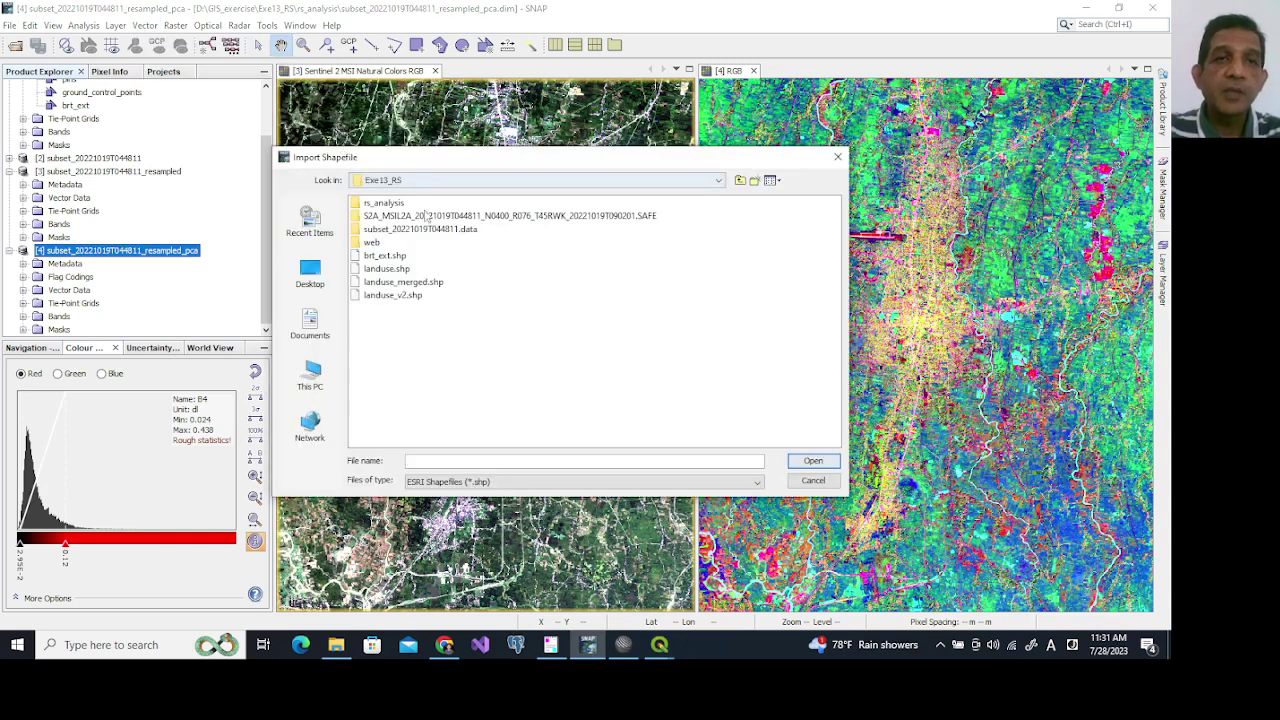
pyautogui.click(372, 283)
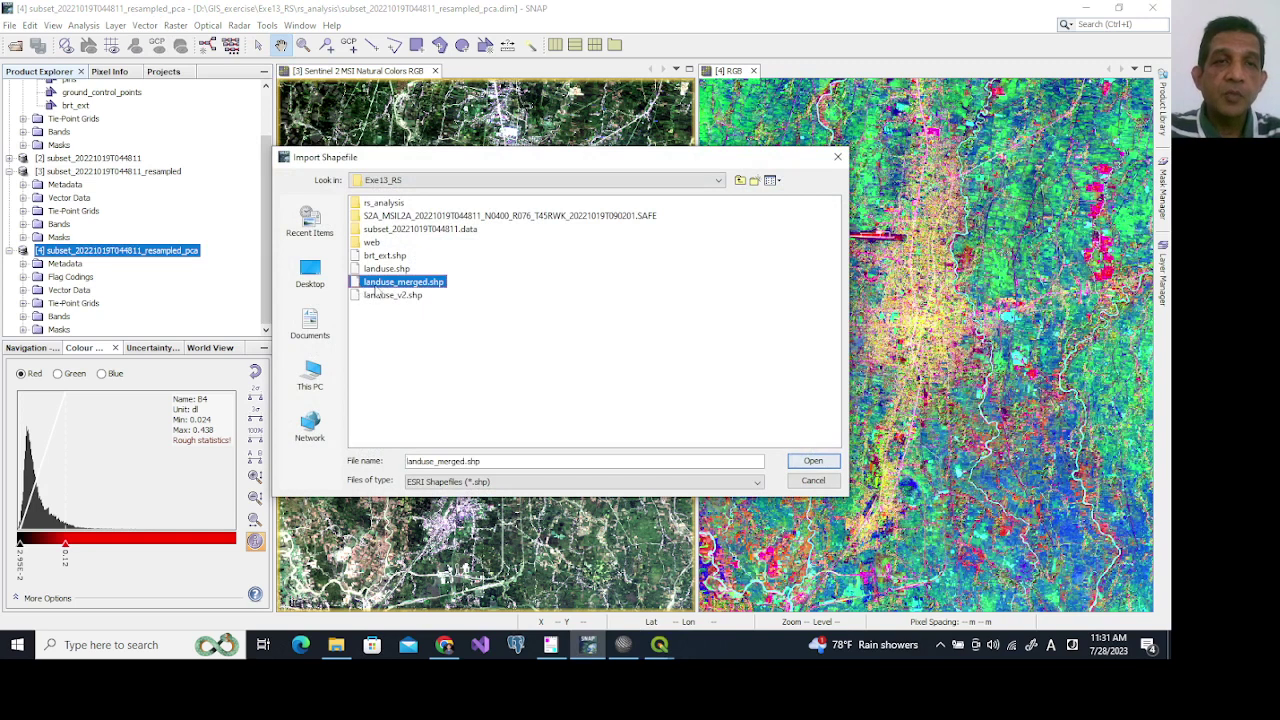
pyautogui.click(813, 460)
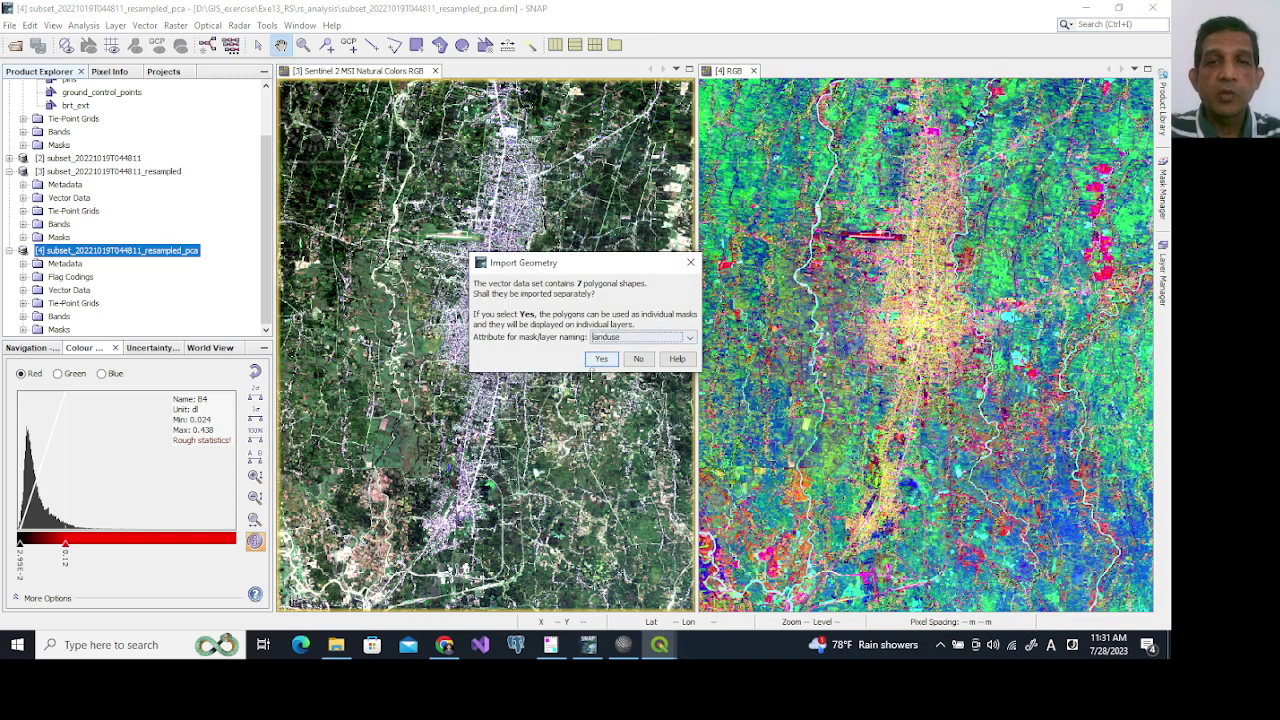
pyautogui.click(601, 359)
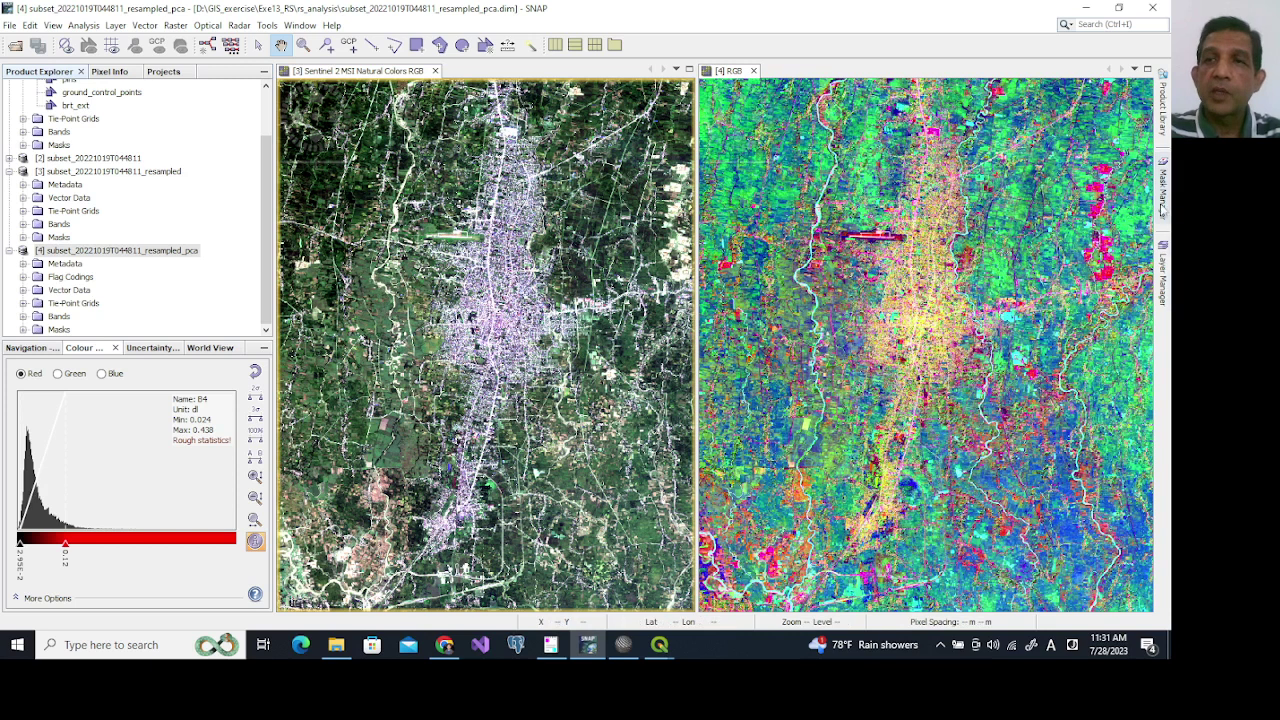
# Check the vector data layers of the Sentinel 2 MSI Natural Colors RGB view for the imported land-use polygons.
pyautogui.click(1163, 275)
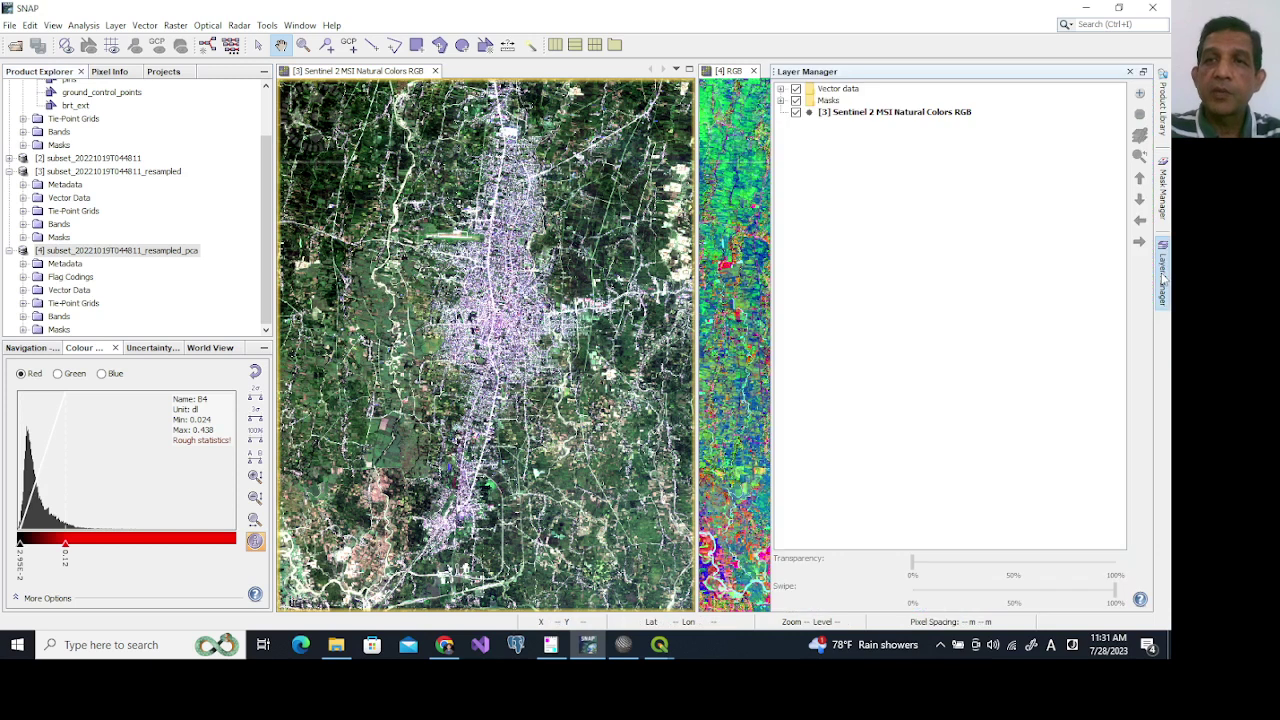
pyautogui.click(781, 89)
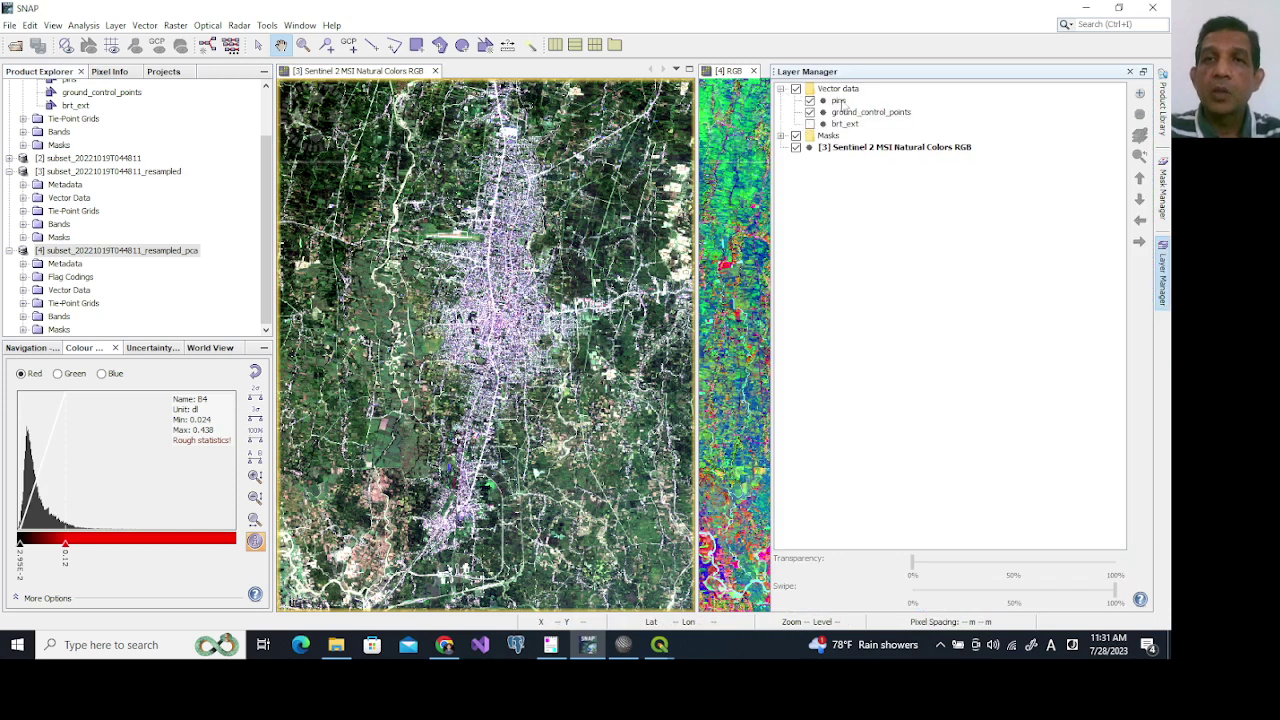
pyautogui.click(835, 91)
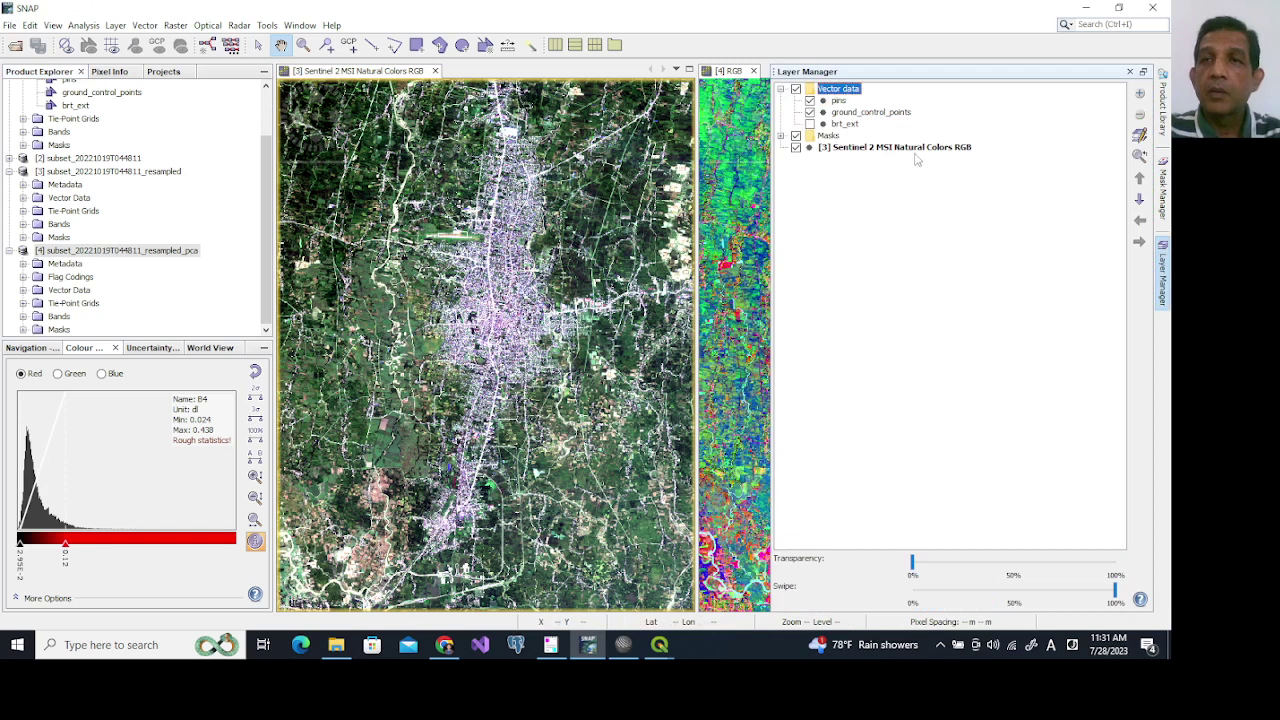
# Show the Barren_Land, Road, River_Sand, Dense_vegetation, Built_up, Water and Farm_Land vector layers over the PCA product's RGB view.
pyautogui.click(184, 252)
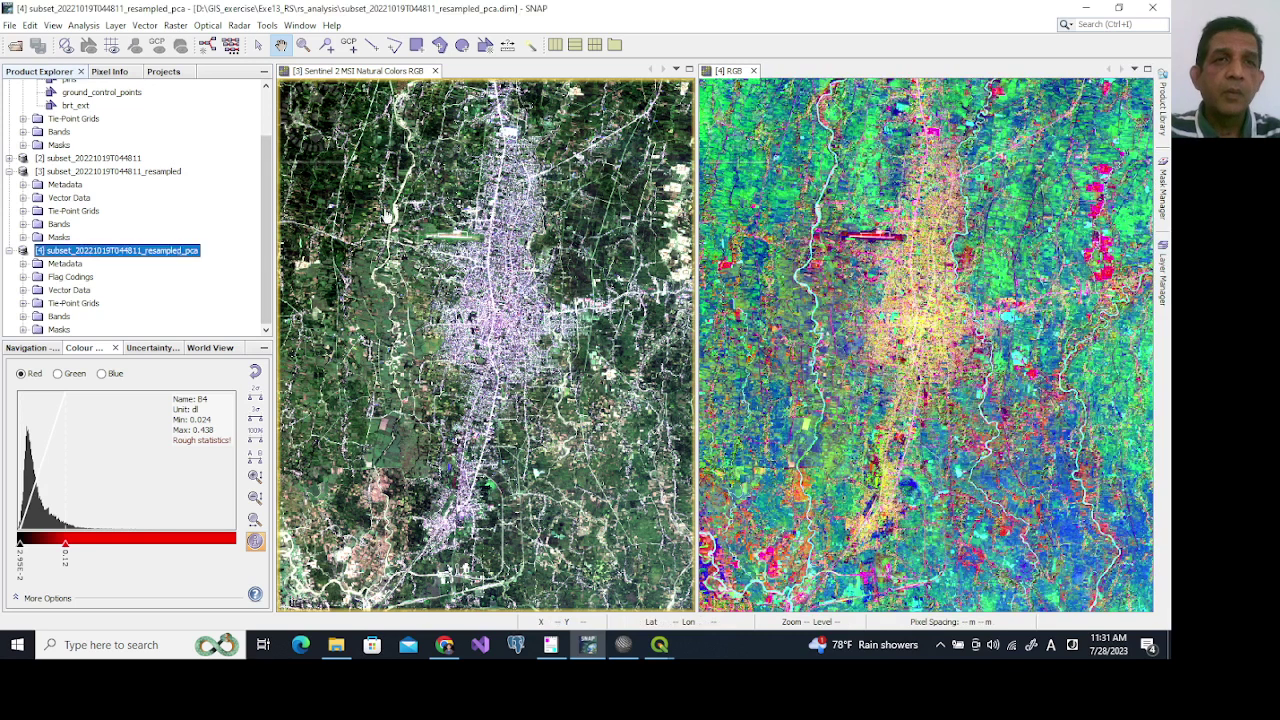
pyautogui.click(797, 189)
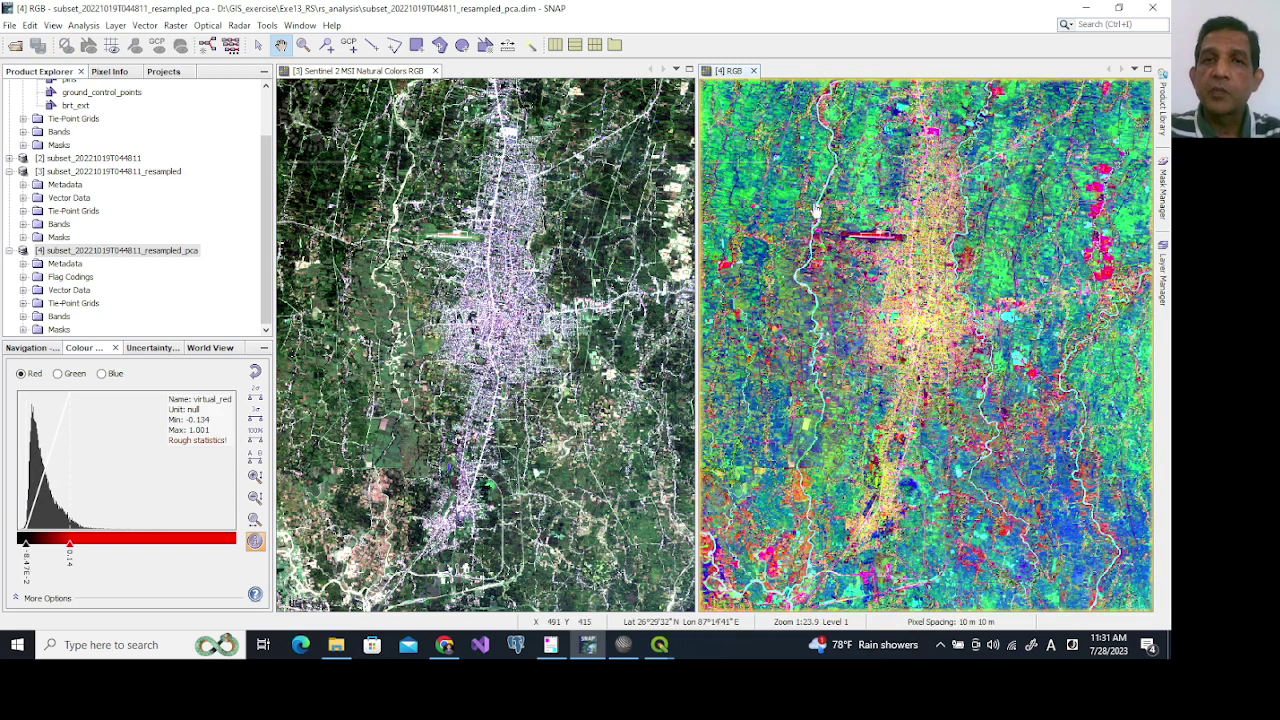
pyautogui.click(1162, 272)
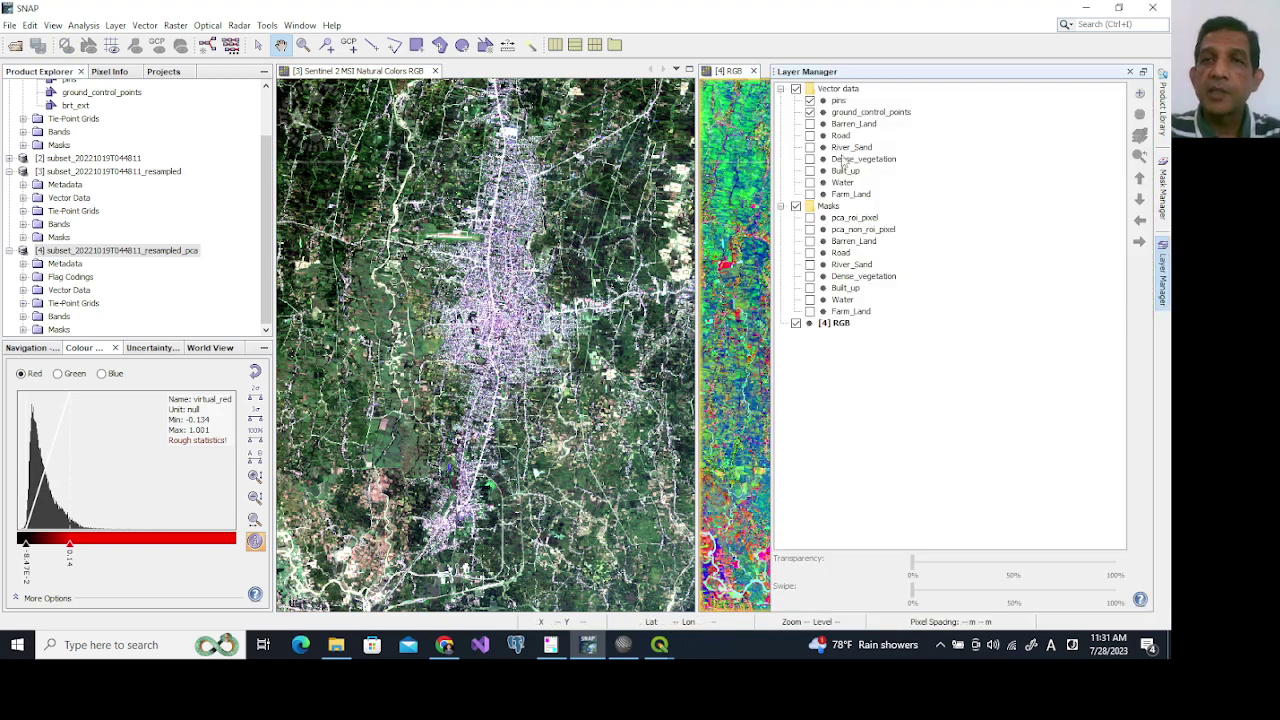
pyautogui.click(810, 136)
pyautogui.click(810, 159)
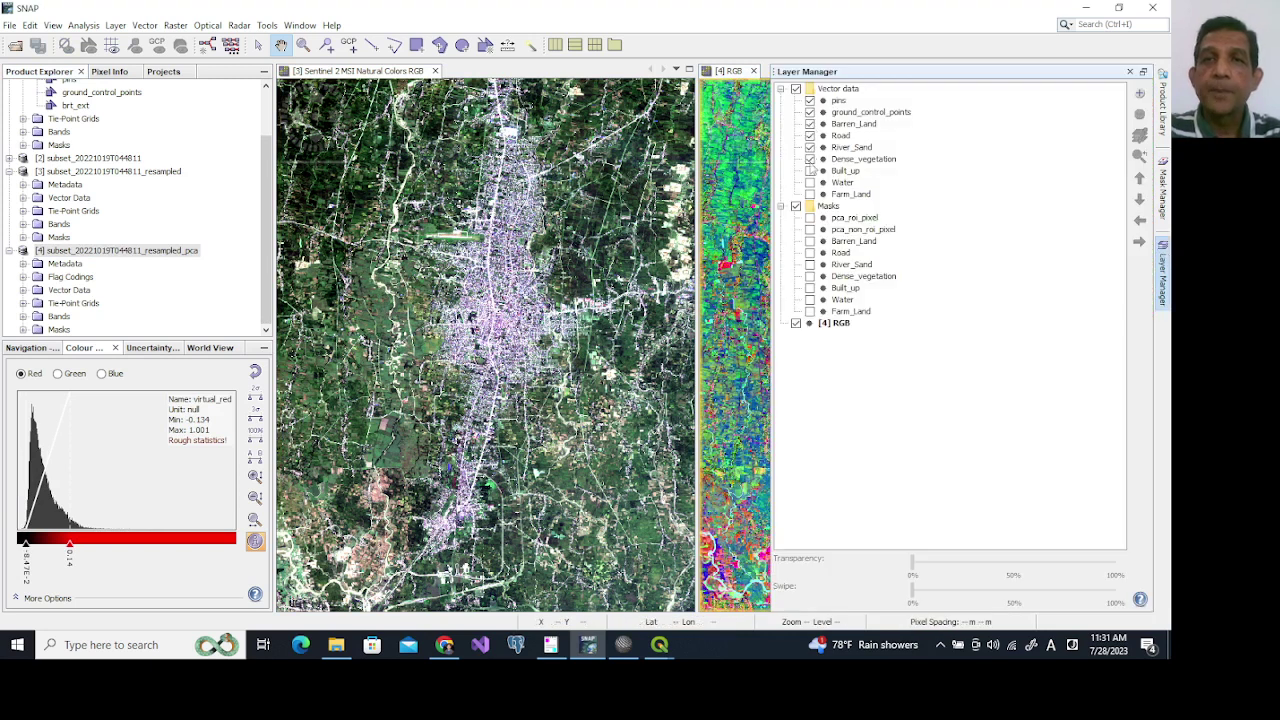
pyautogui.click(810, 171)
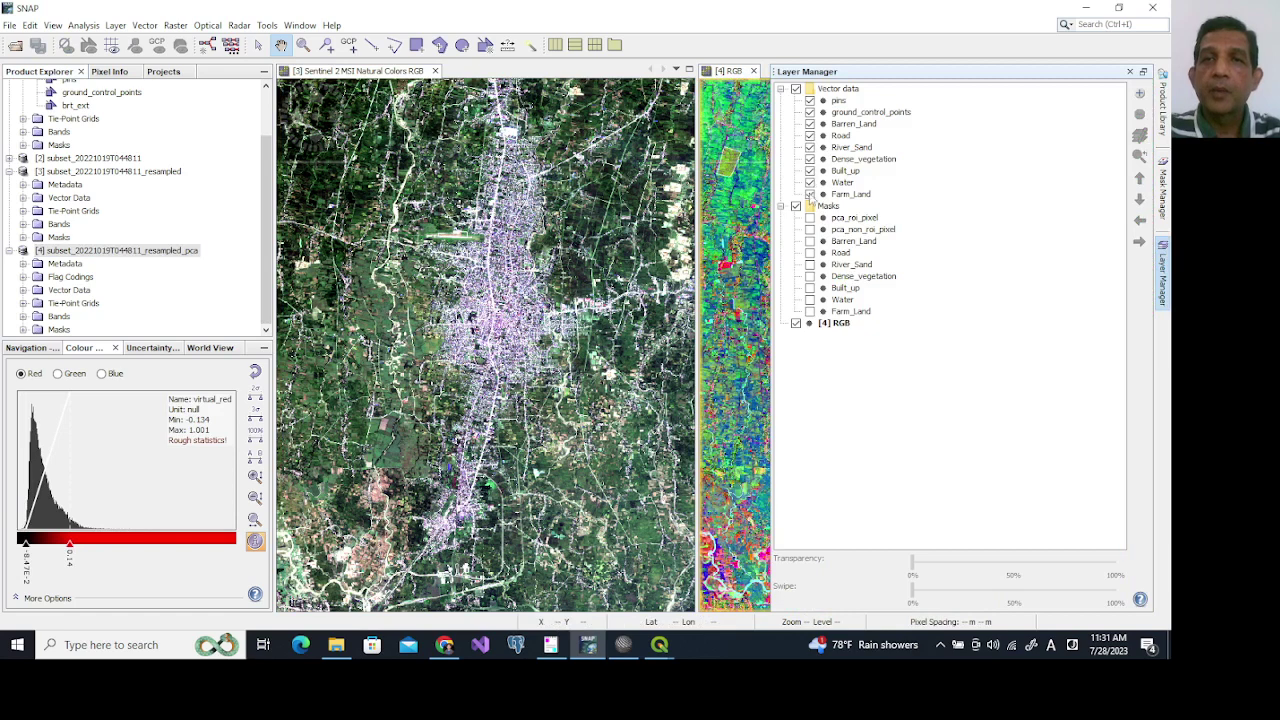
# Examine the imported land-use polygons on the PCA RGB image, both close up and across the whole scene.
pyautogui.click(762, 238)
pyautogui.moveTo(748, 221); pyautogui.dragTo(826, 238)
pyautogui.scroll(5, 825, 237)
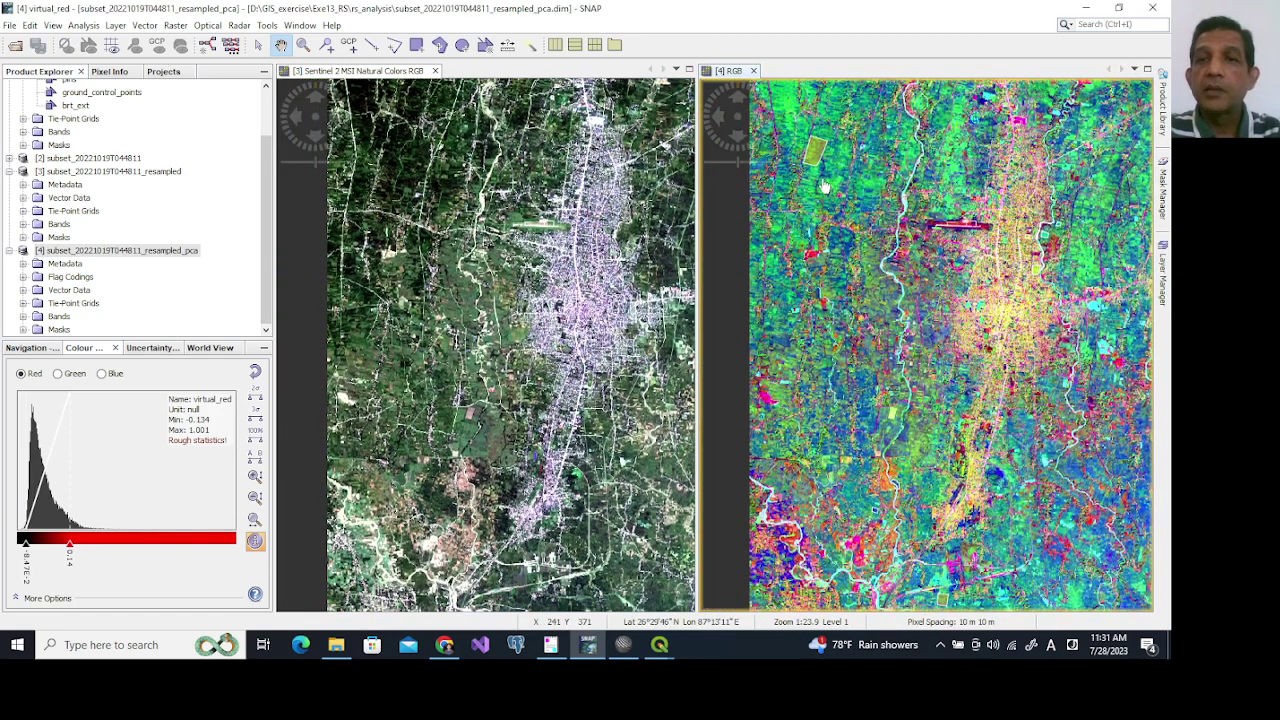
pyautogui.scroll(4, 934, 281)
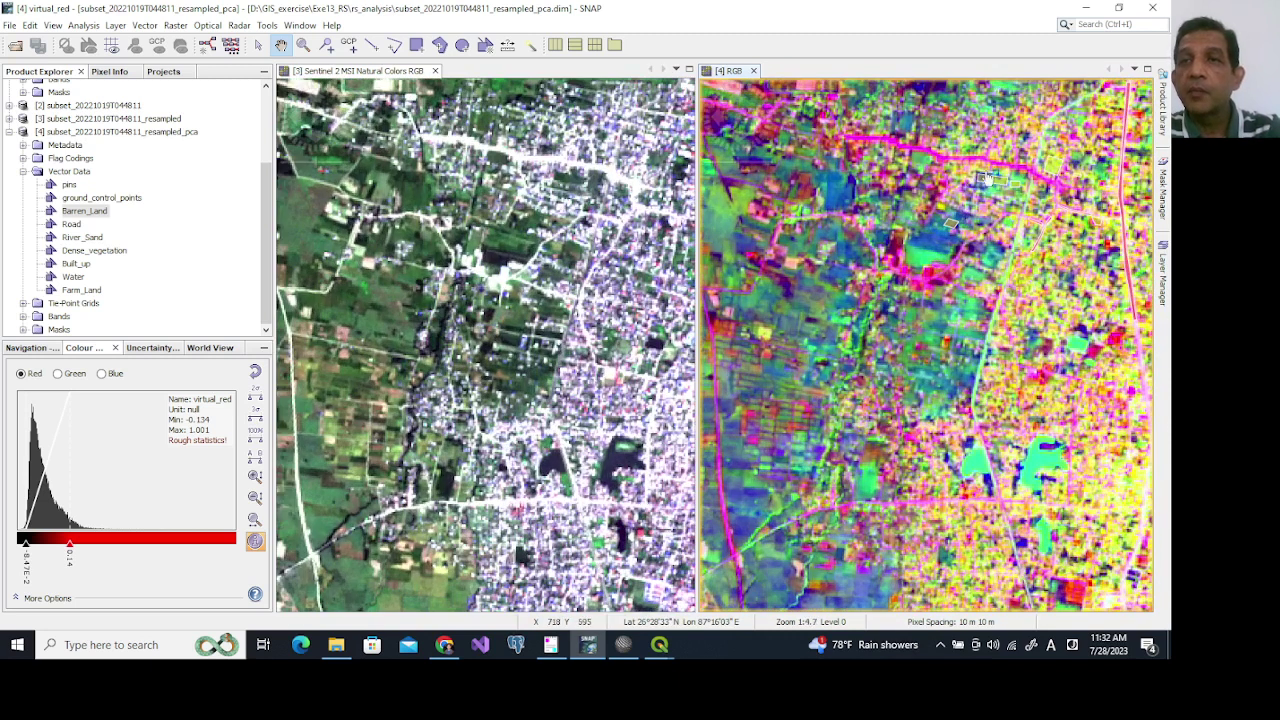
pyautogui.scroll(-3, 931, 293)
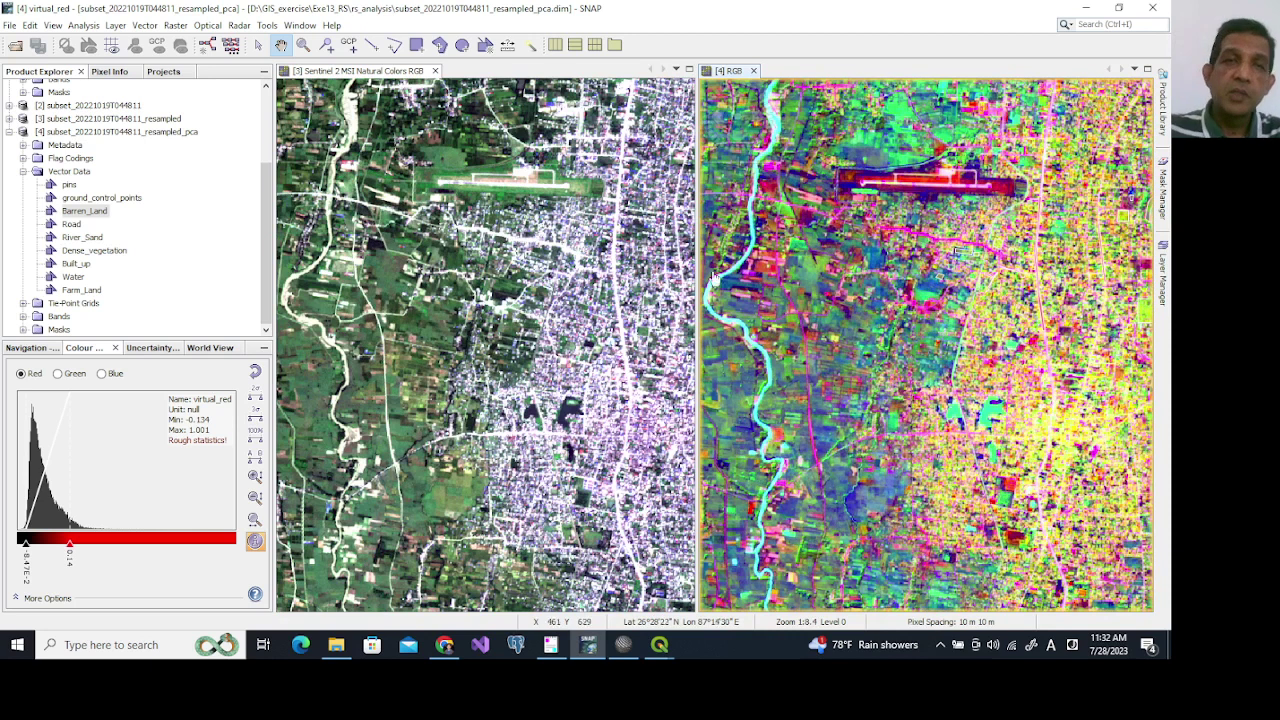
pyautogui.scroll(-2, 910, 296)
pyautogui.scroll(-2, 910, 298)
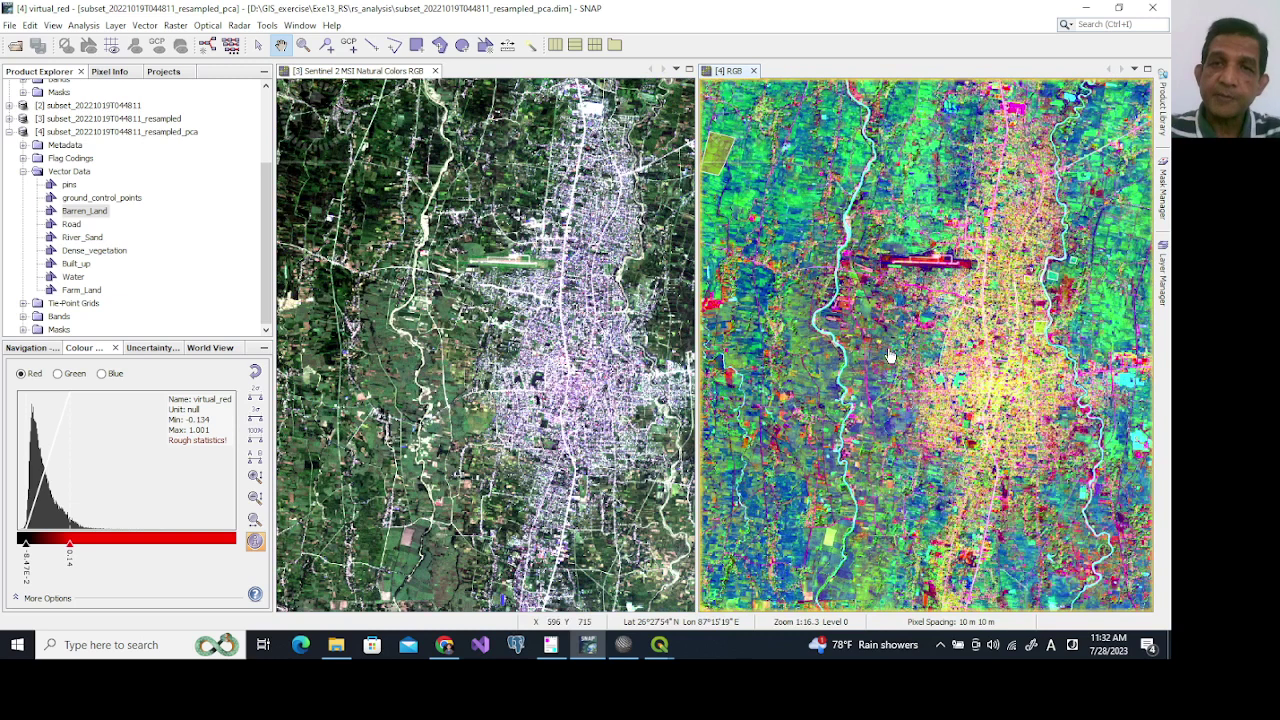
pyautogui.scroll(-3, 890, 355)
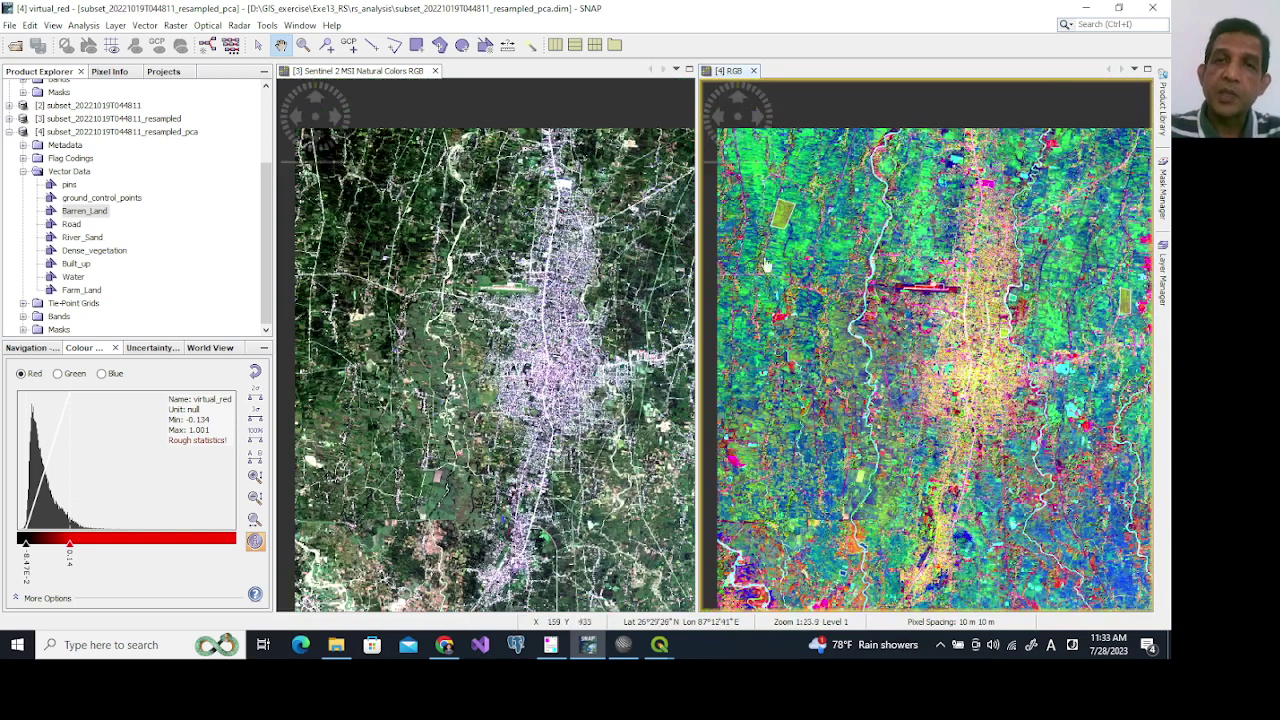
# Start the supervised Random Forest Classifier and load all opened products as its source products.
pyautogui.moveTo(919, 393); pyautogui.dragTo(893, 306)
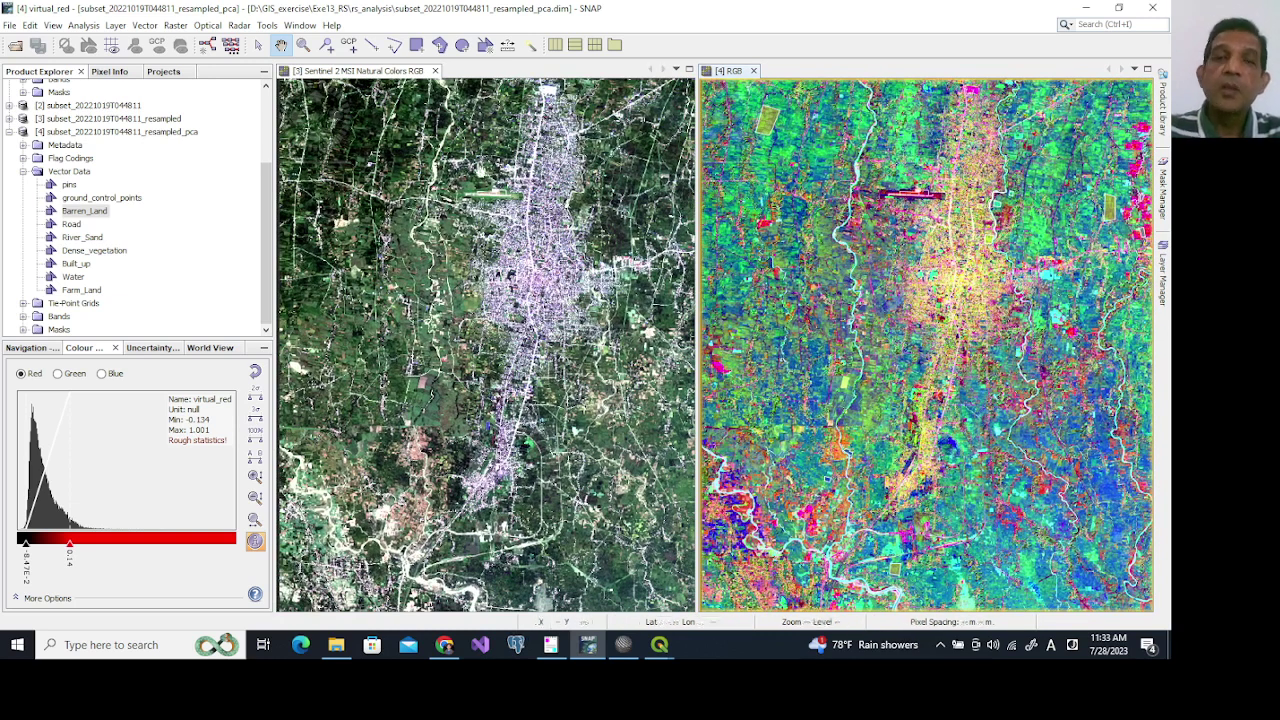
pyautogui.click(182, 28)
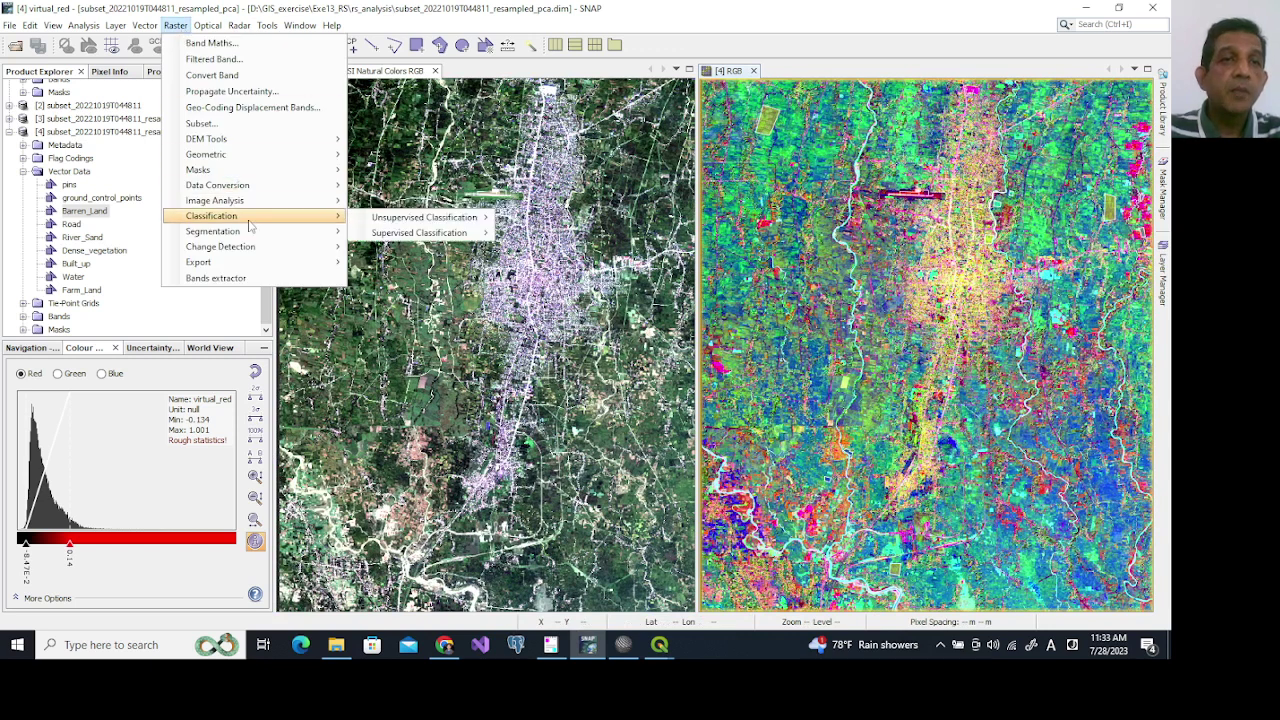
pyautogui.moveTo(309, 217)
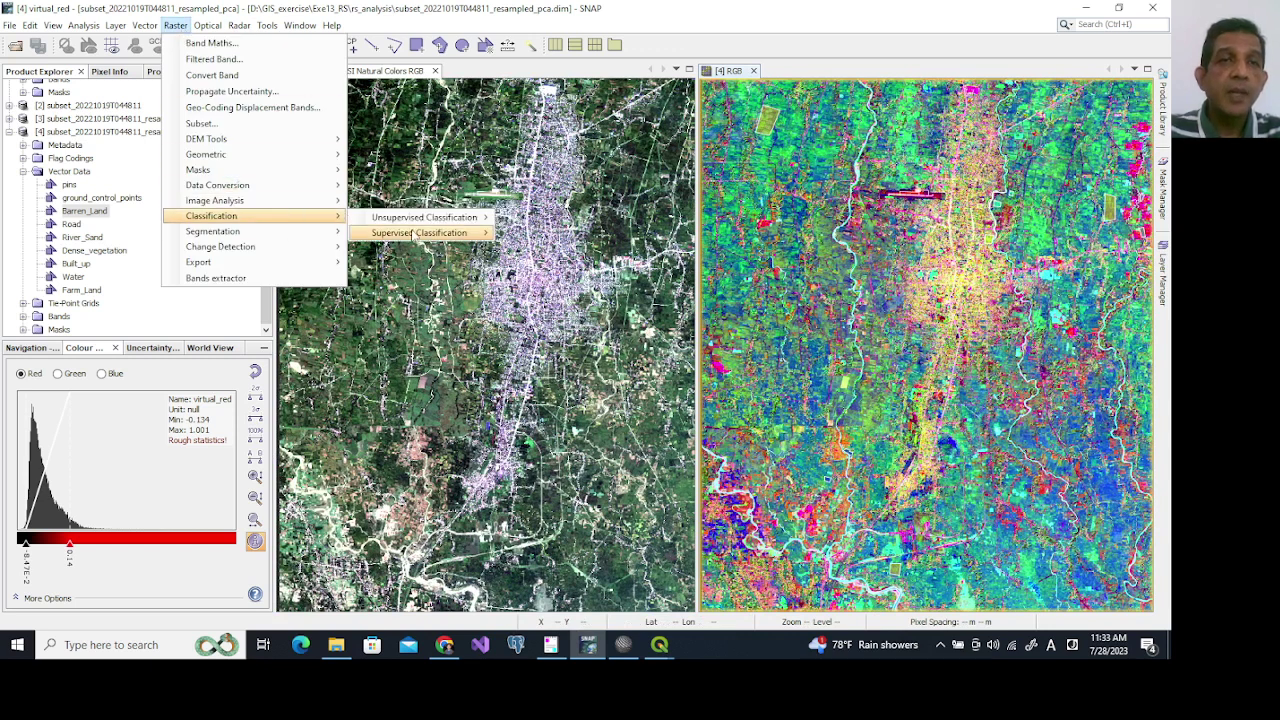
pyautogui.moveTo(412, 234)
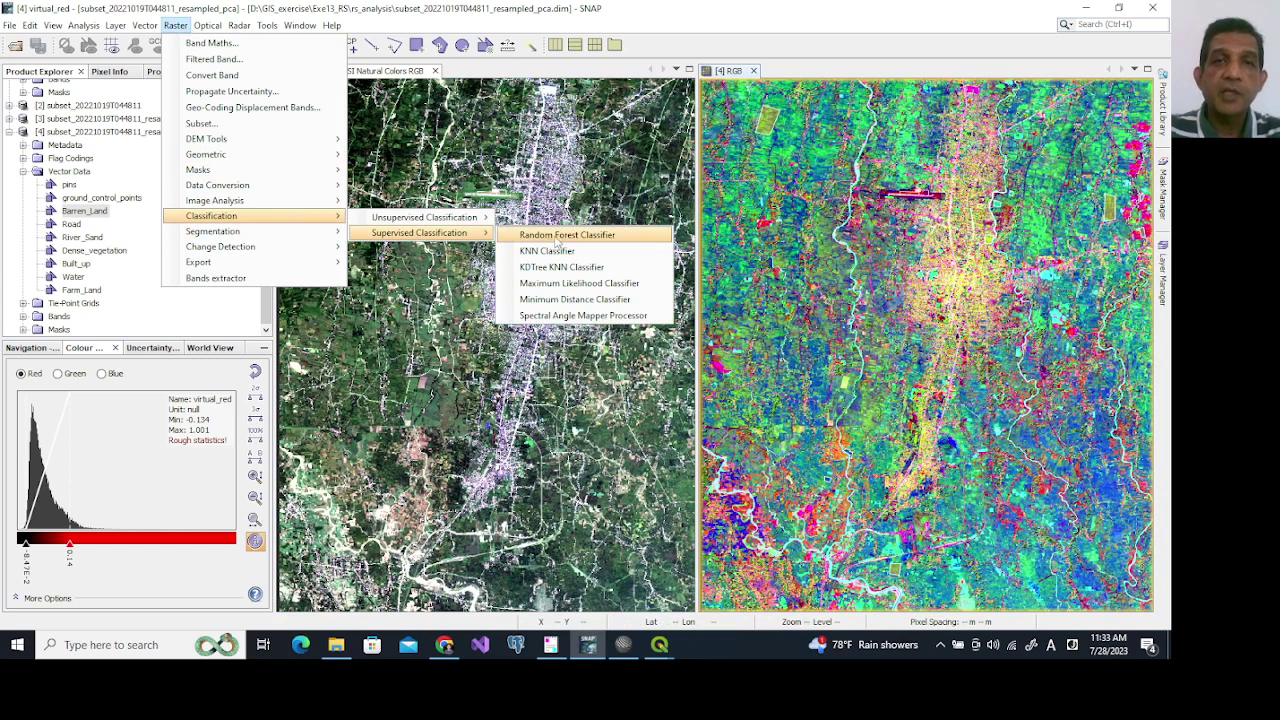
pyautogui.click(593, 236)
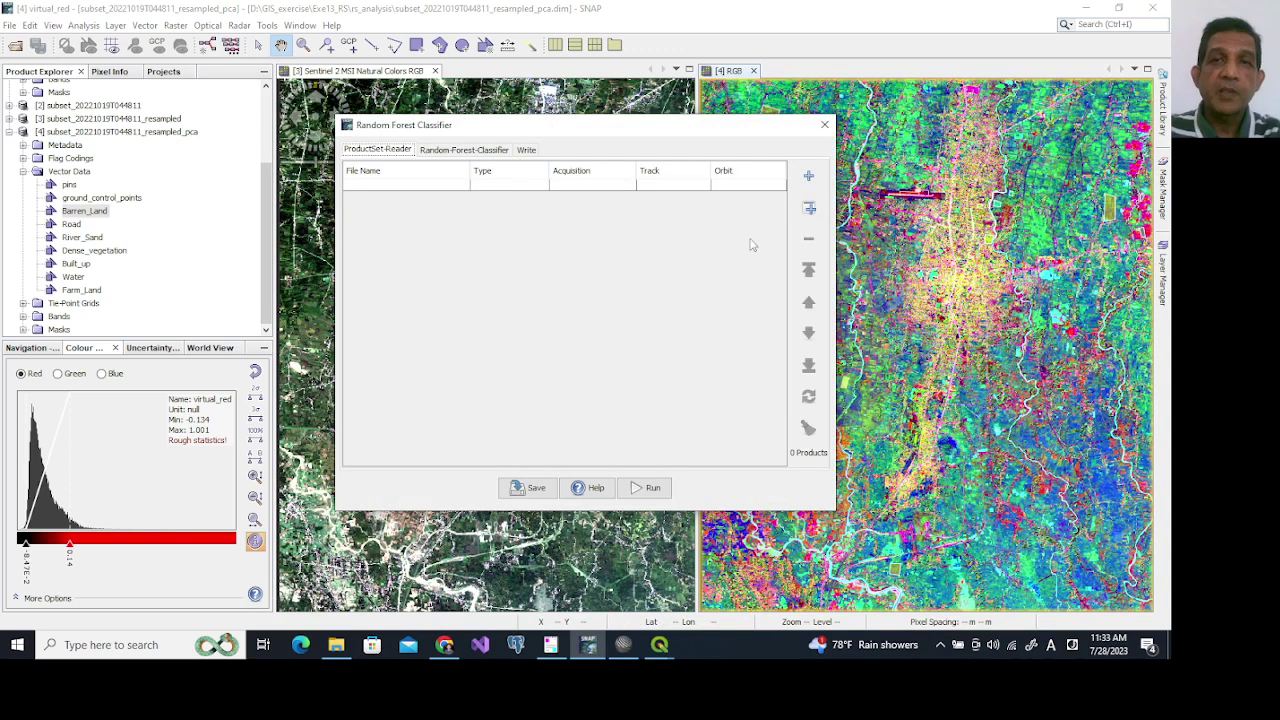
pyautogui.click(808, 207)
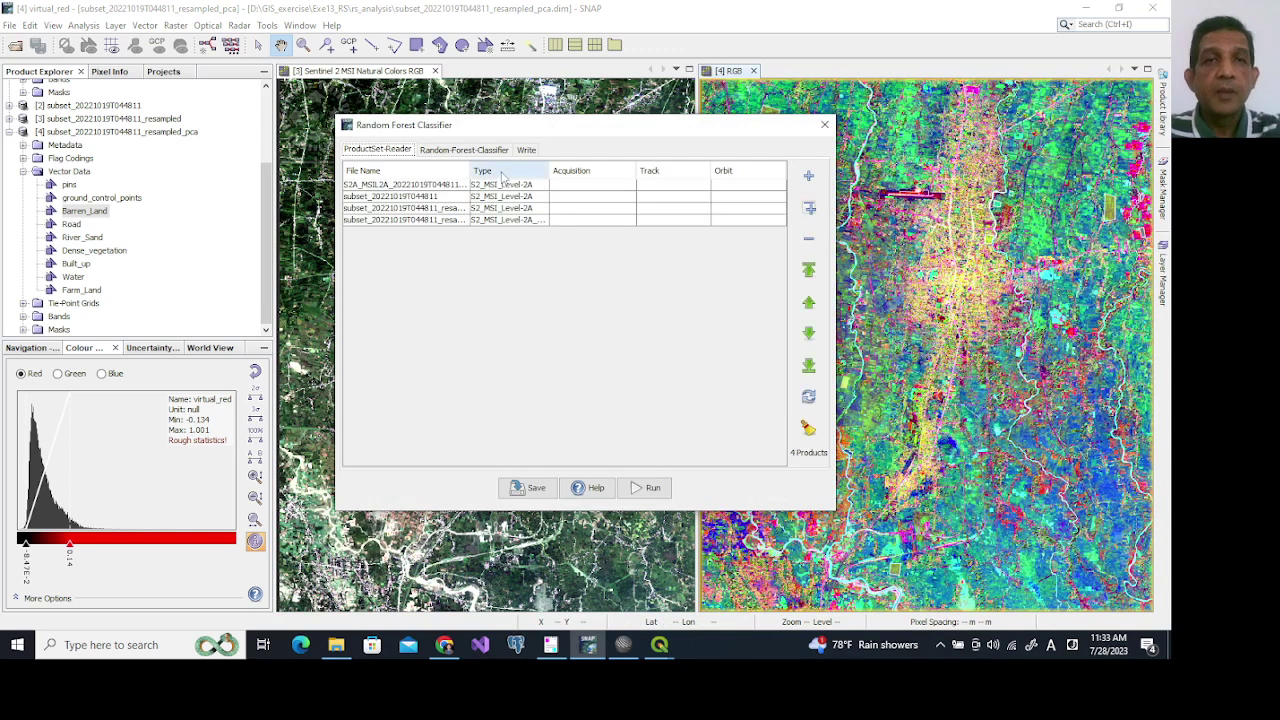
# Remove the original S2A_MSIL2A product and subset_20221019T044811 from the classifier's source products.
pyautogui.moveTo(470, 170); pyautogui.dragTo(614, 162)
pyautogui.click(506, 186)
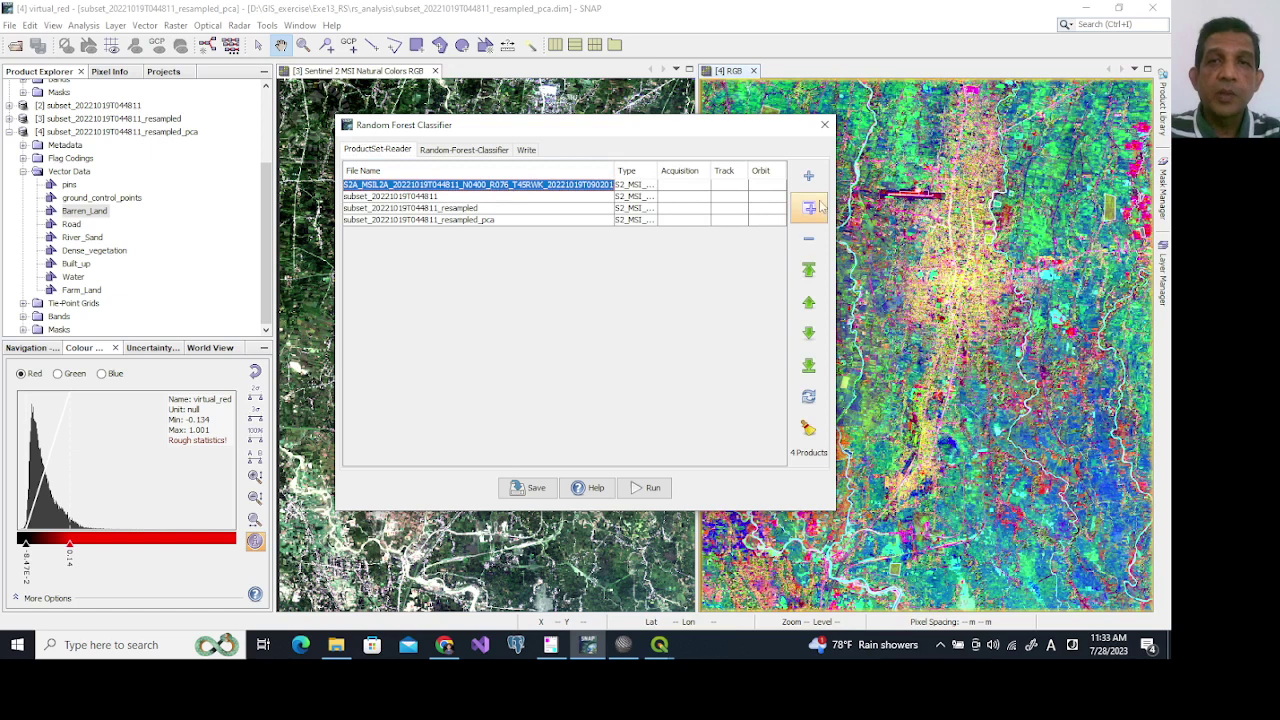
pyautogui.click(809, 238)
pyautogui.click(445, 186)
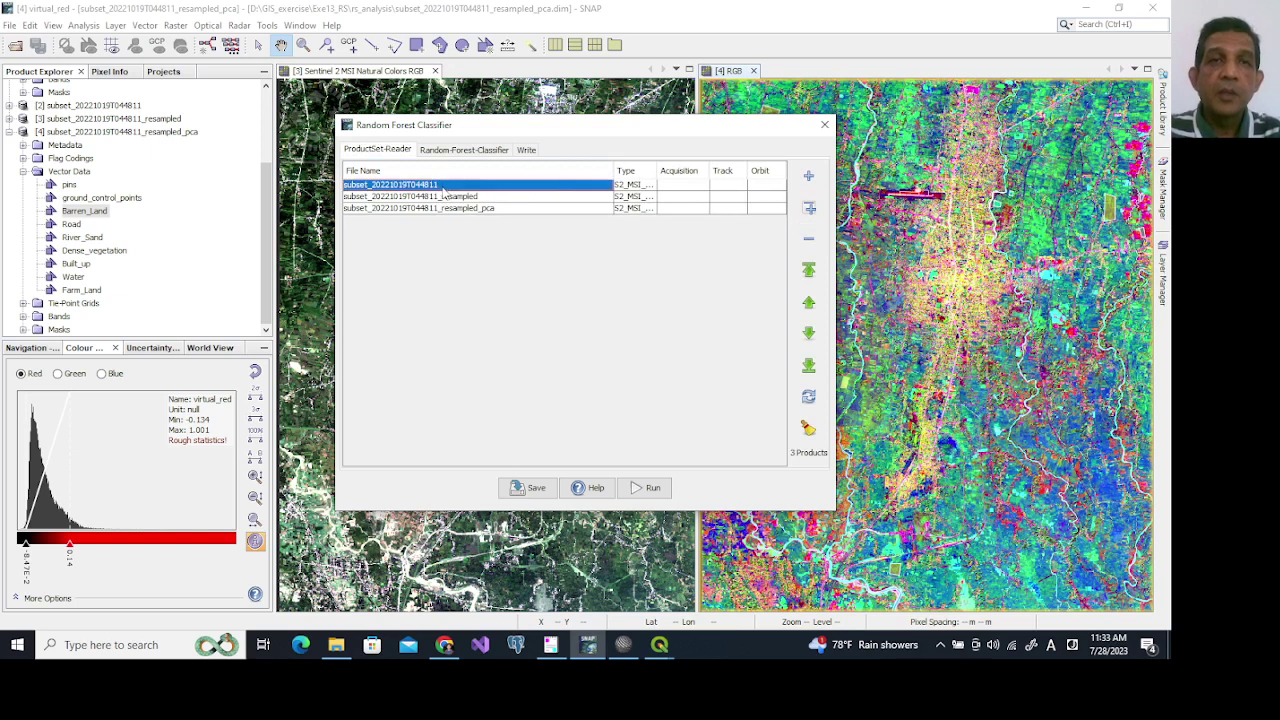
pyautogui.click(809, 239)
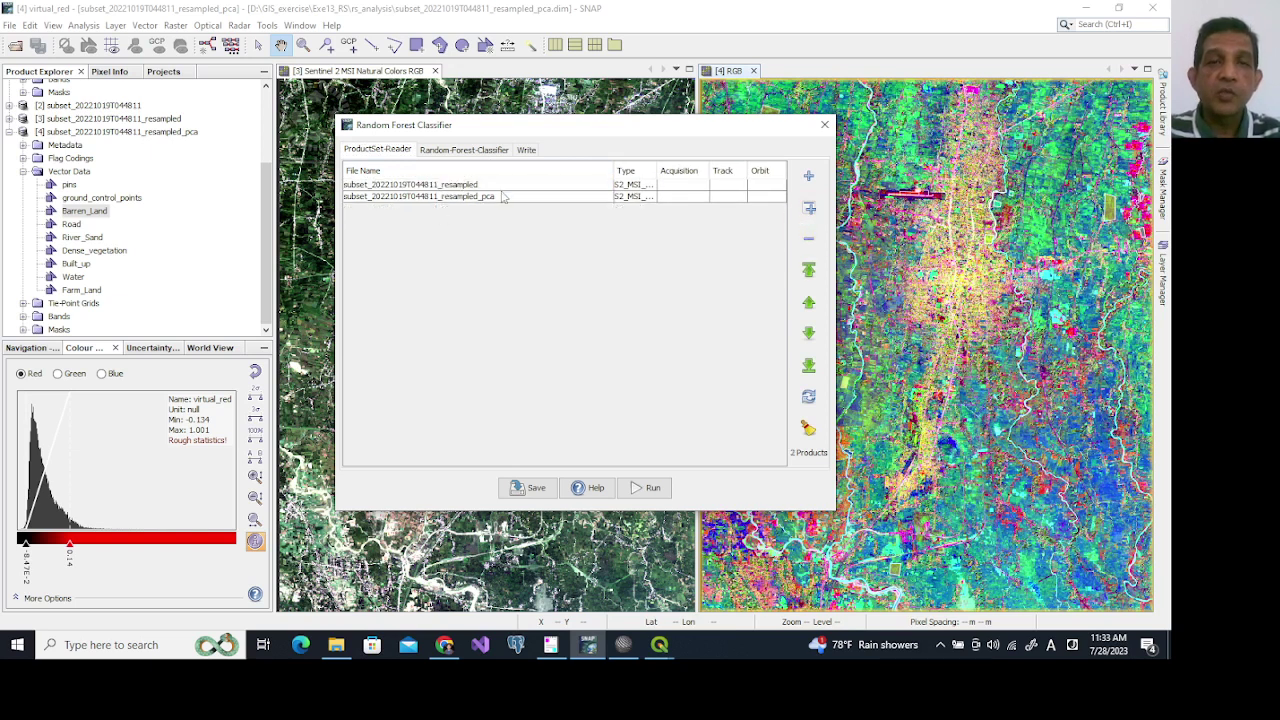
# Check the classifier's training vectors and feature bands, and remove subset_20221019T044811_resampled from the source products.
pyautogui.click(464, 149)
pyautogui.scroll(-3, 810, 360)
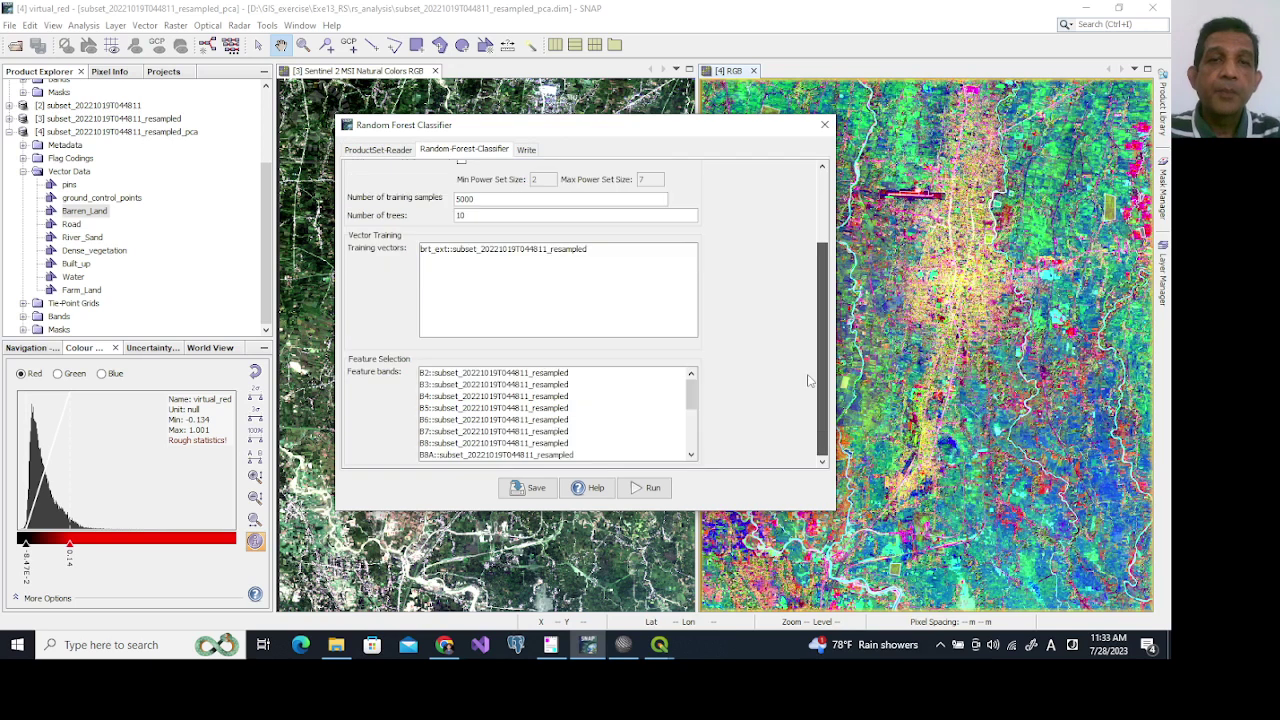
pyautogui.scroll(3, 809, 362)
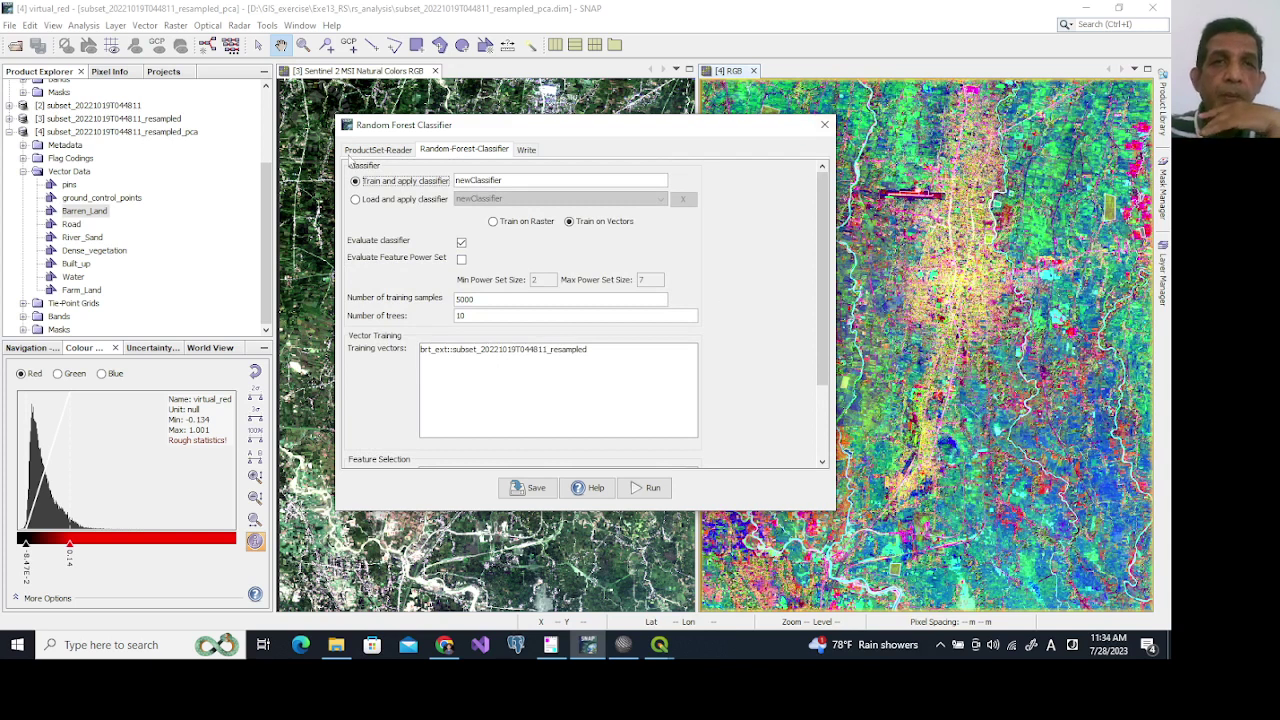
pyautogui.click(360, 150)
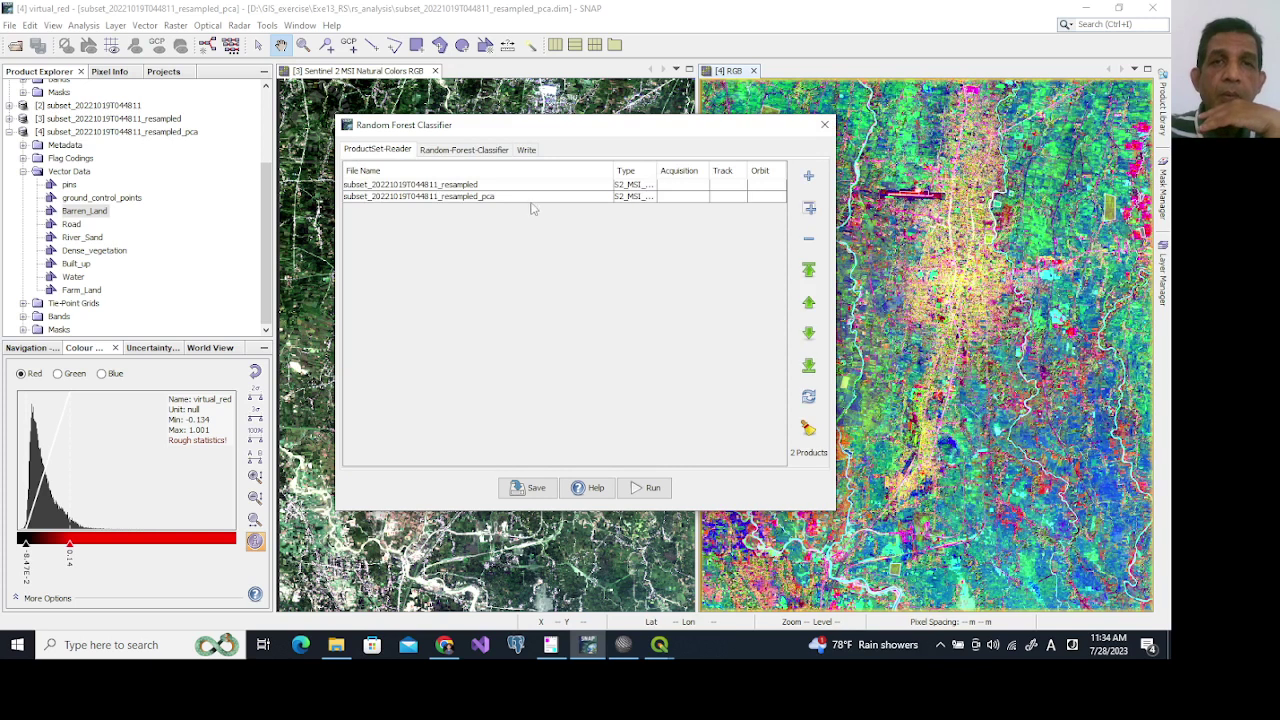
pyautogui.click(481, 187)
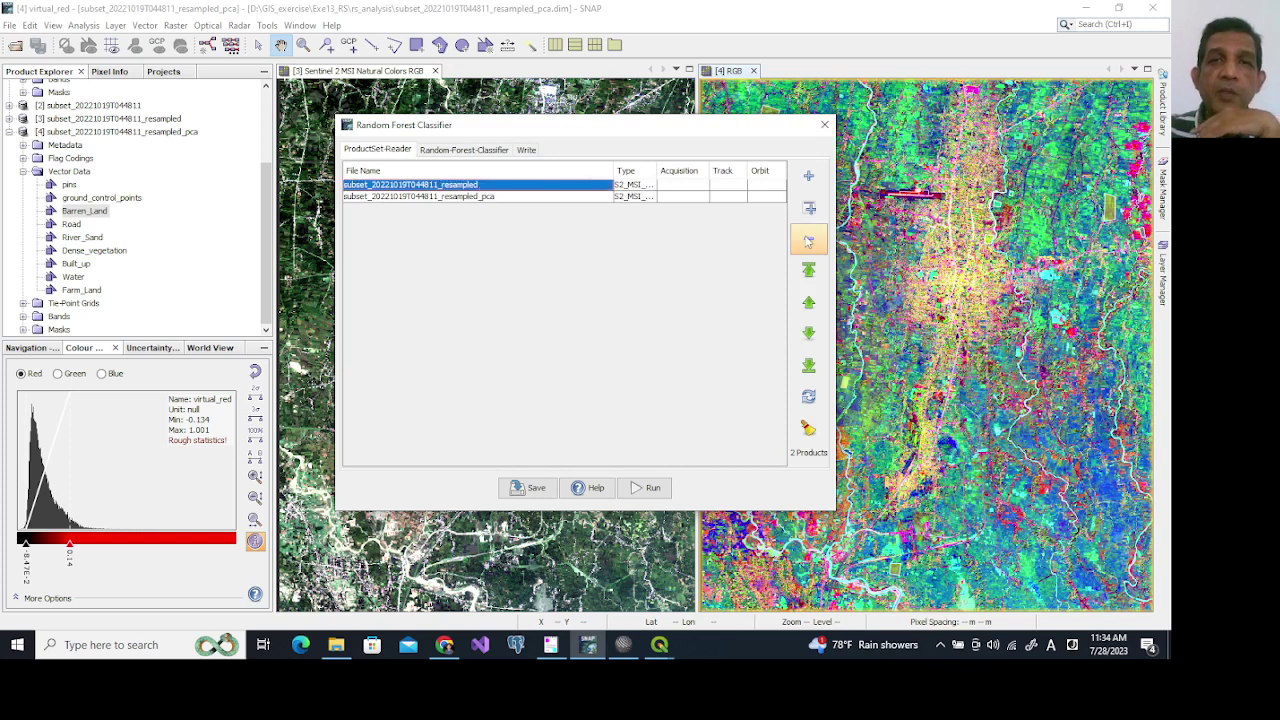
pyautogui.click(808, 238)
# Select all seven training vectors from Barren_Land to Farm_Land for the random forest classifier.
pyautogui.click(462, 150)
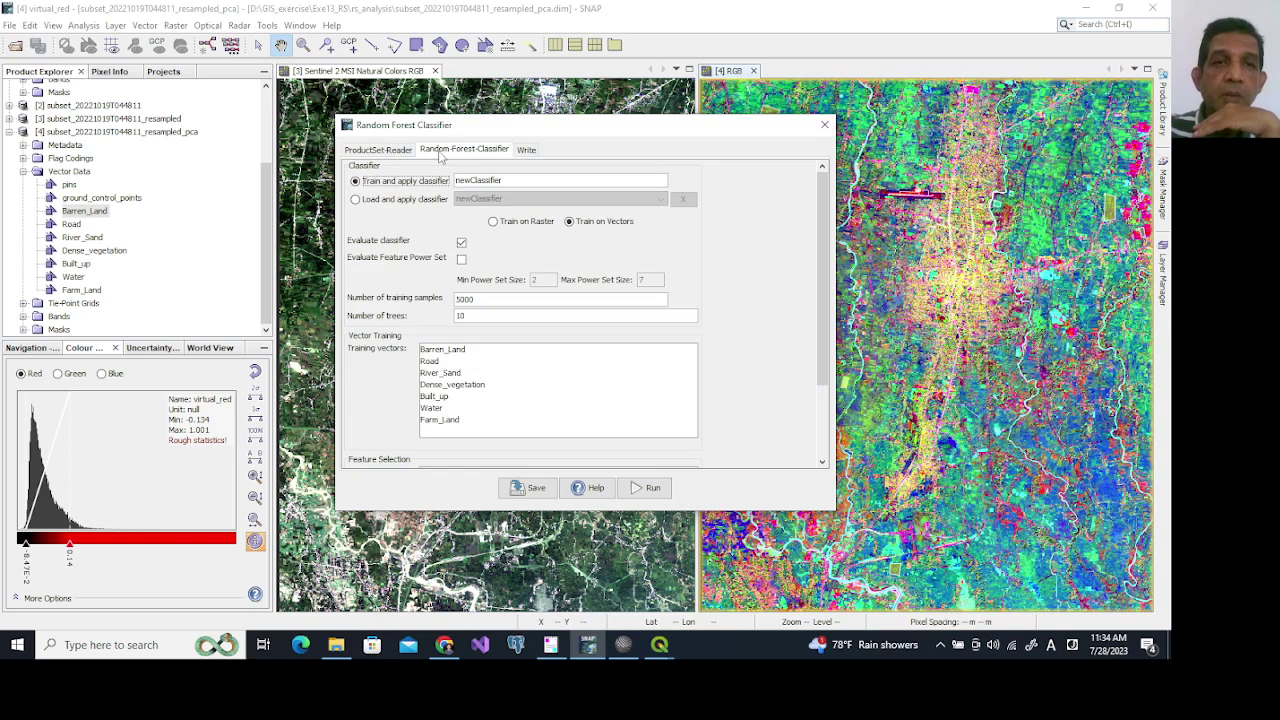
pyautogui.click(441, 350)
pyautogui.click(439, 362)
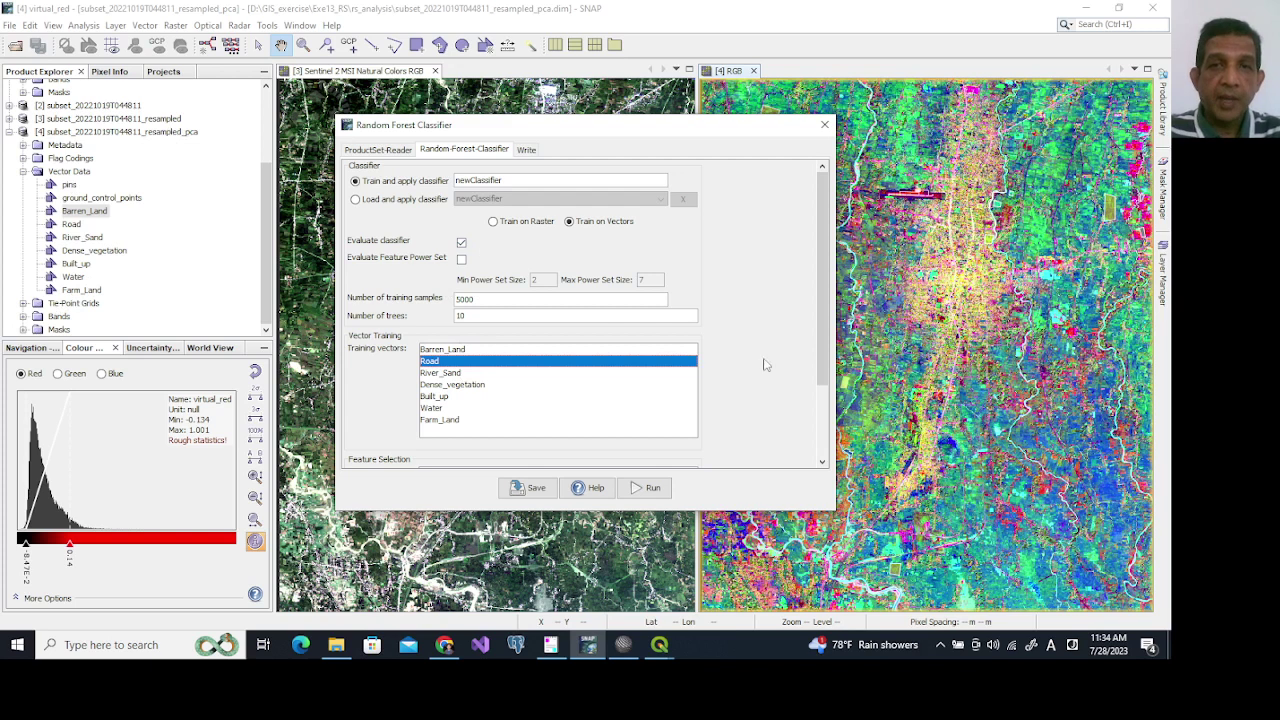
pyautogui.click(438, 351)
pyautogui.keyDown('shift'); pyautogui.click(428, 421); pyautogui.keyUp('shift')
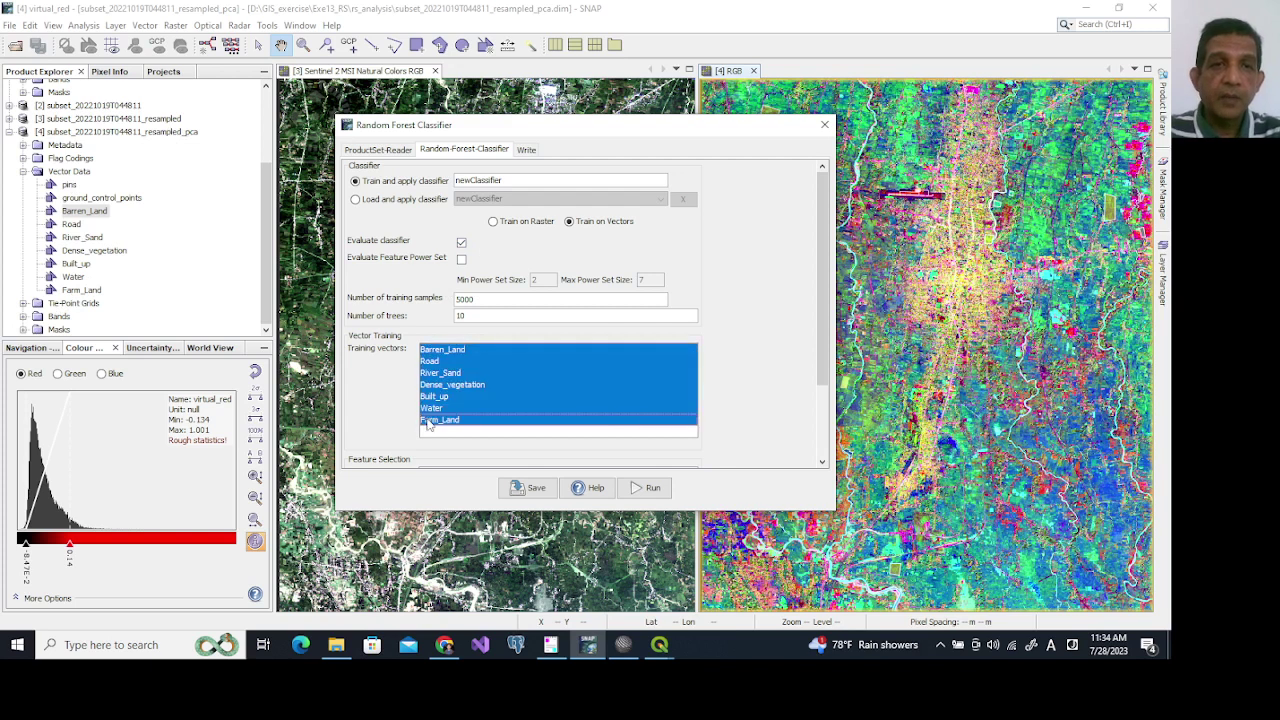
# Select component_1 through component_6 as the classifier's feature bands.
pyautogui.moveTo(821, 309); pyautogui.dragTo(821, 382)
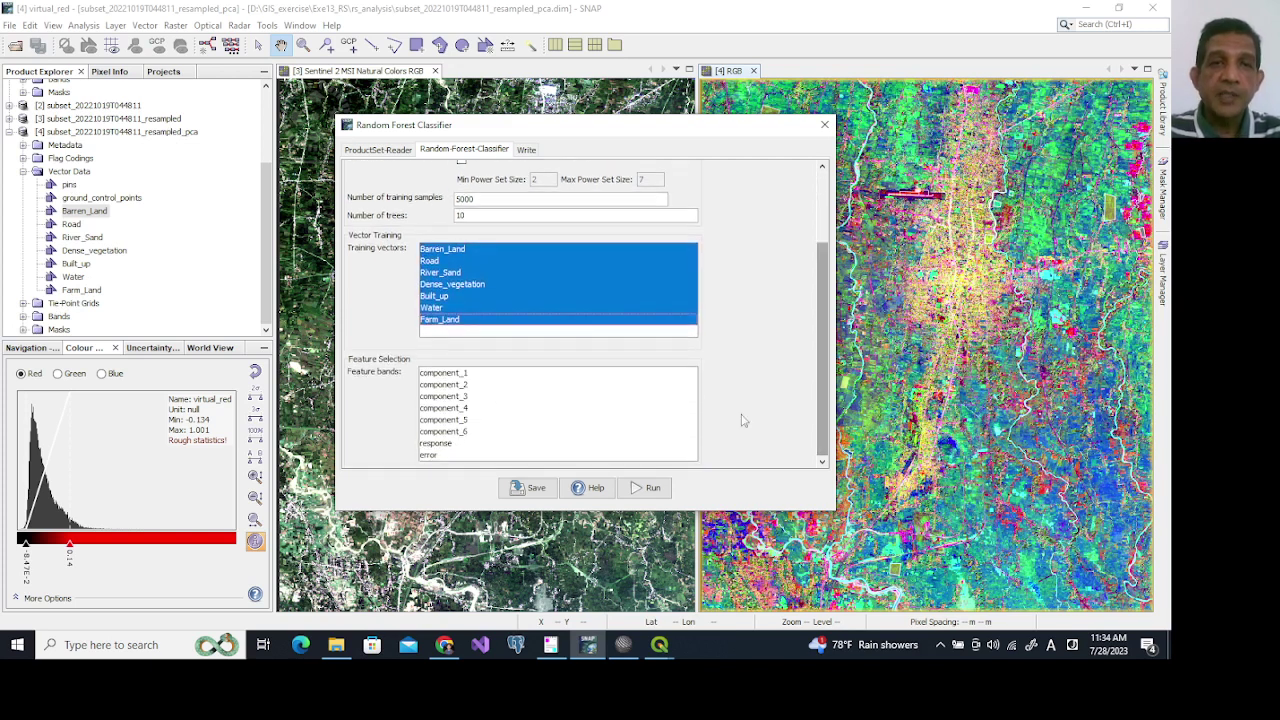
pyautogui.click(457, 374)
pyautogui.keyDown('shift'); pyautogui.click(463, 433); pyautogui.keyUp('shift')
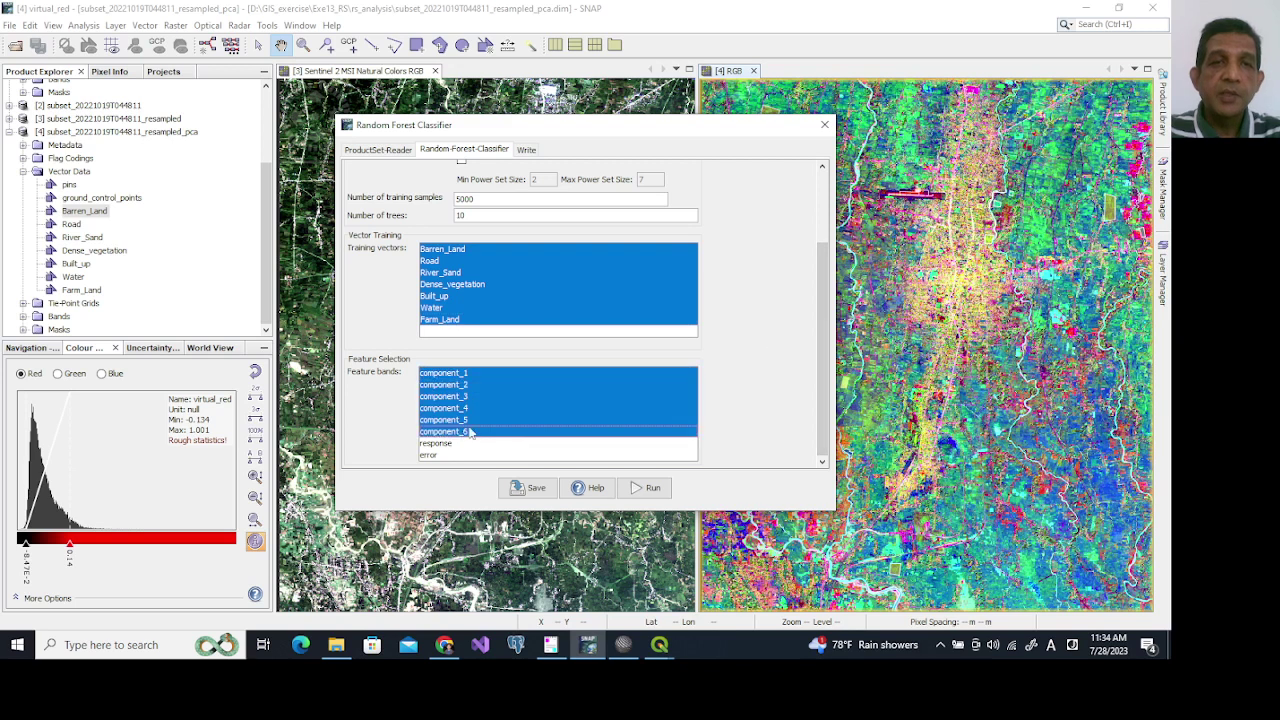
pyautogui.moveTo(818, 288); pyautogui.dragTo(821, 185)
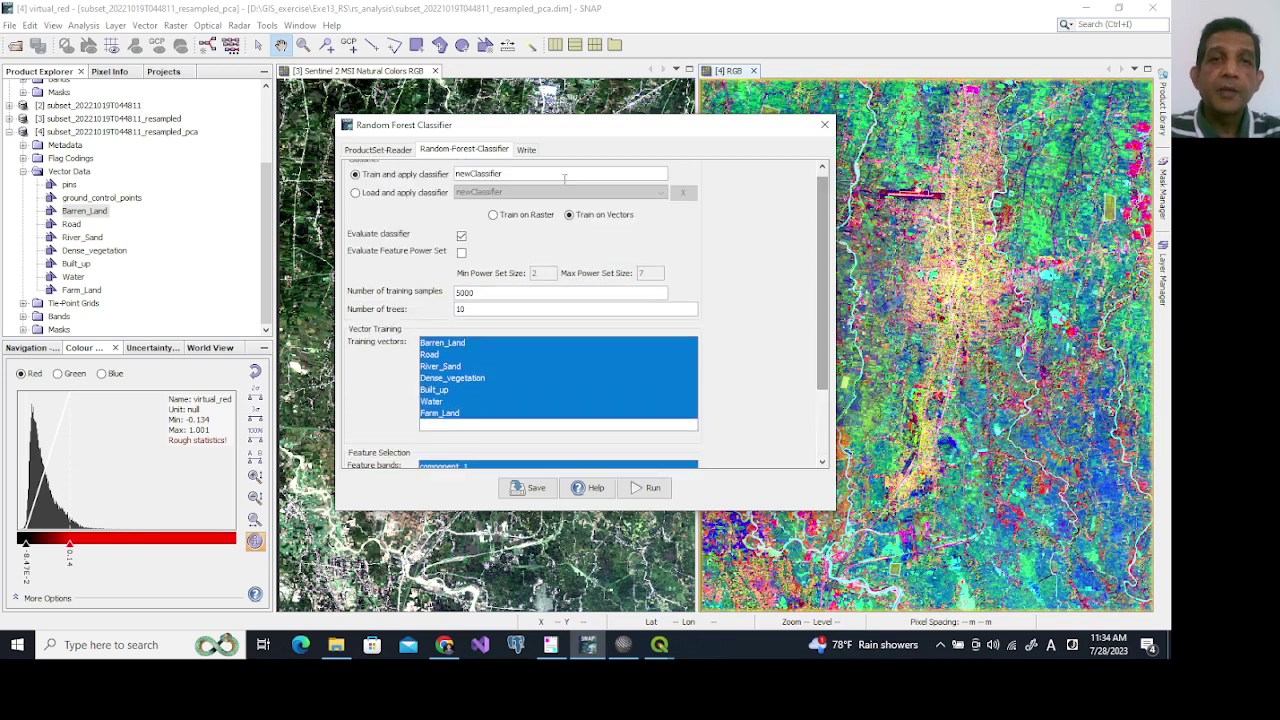
# Run the classification with BEAM-DIMAP output subset_20221019T044811_resampled_pca_RF in D:\GIS_exercise\Exe13_RS\rs_analysis, and close the classifier when it finishes.
pyautogui.click(526, 150)
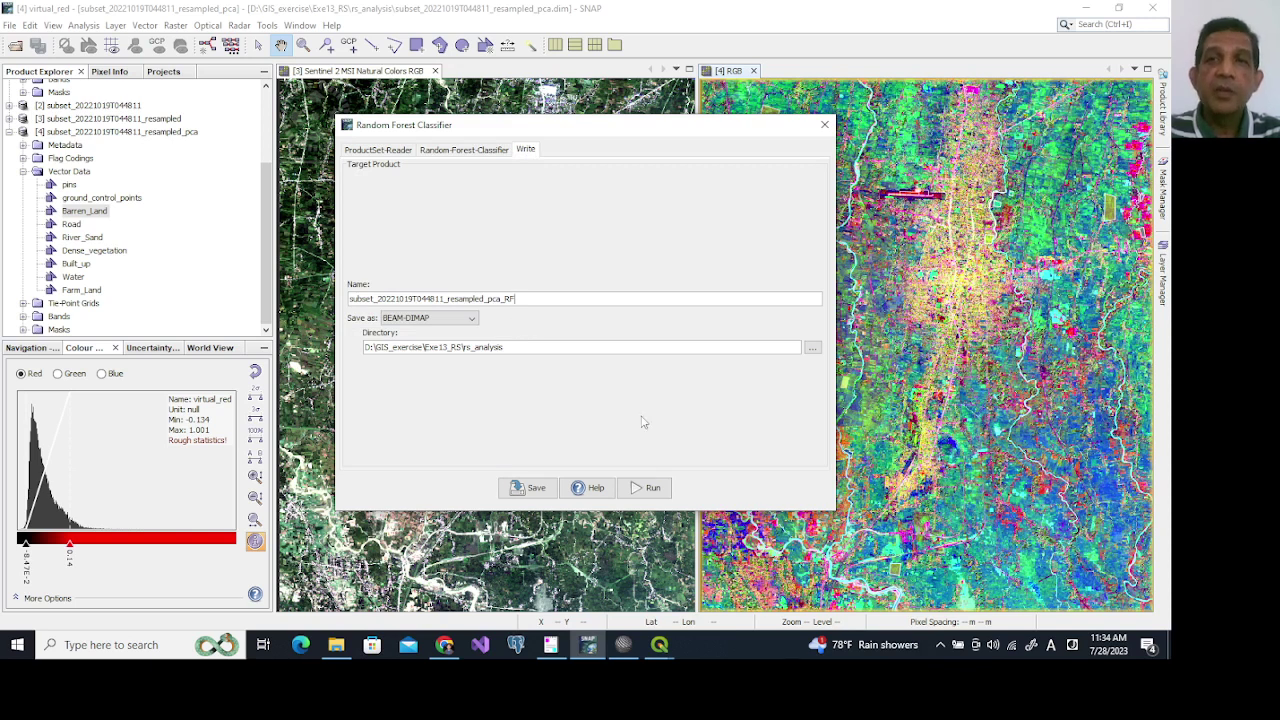
pyautogui.click(643, 490)
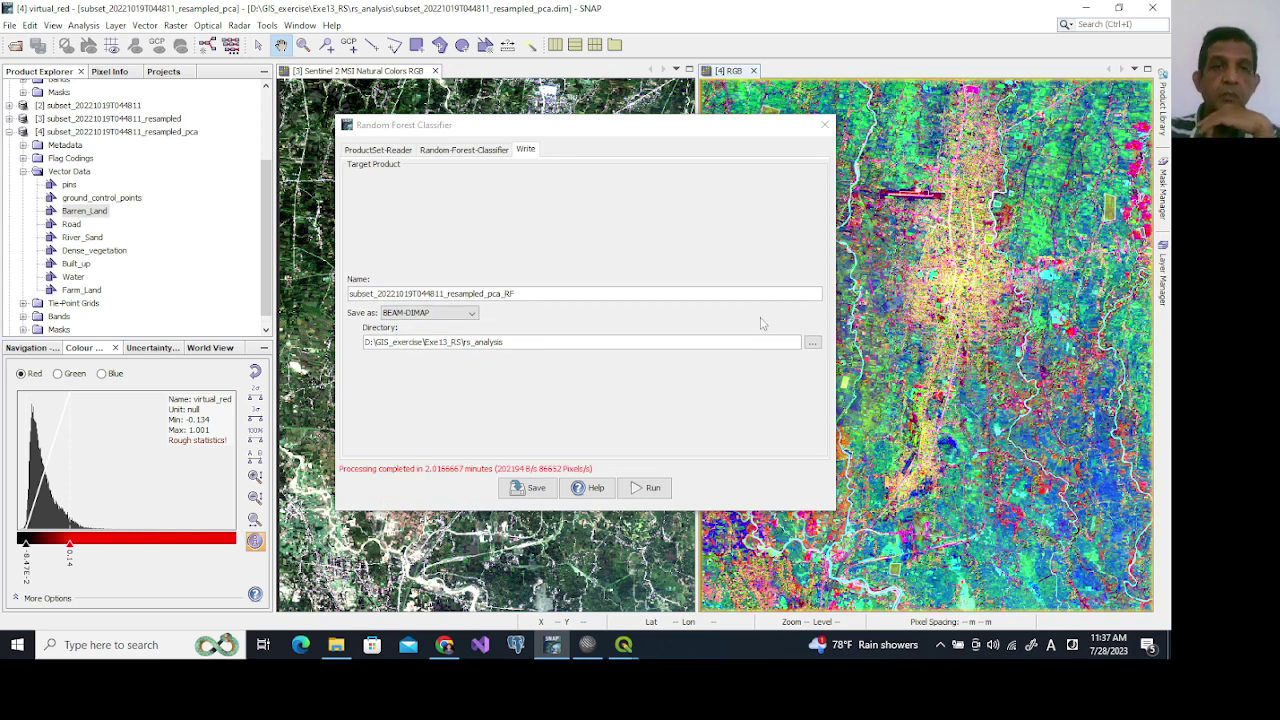
pyautogui.click(824, 127)
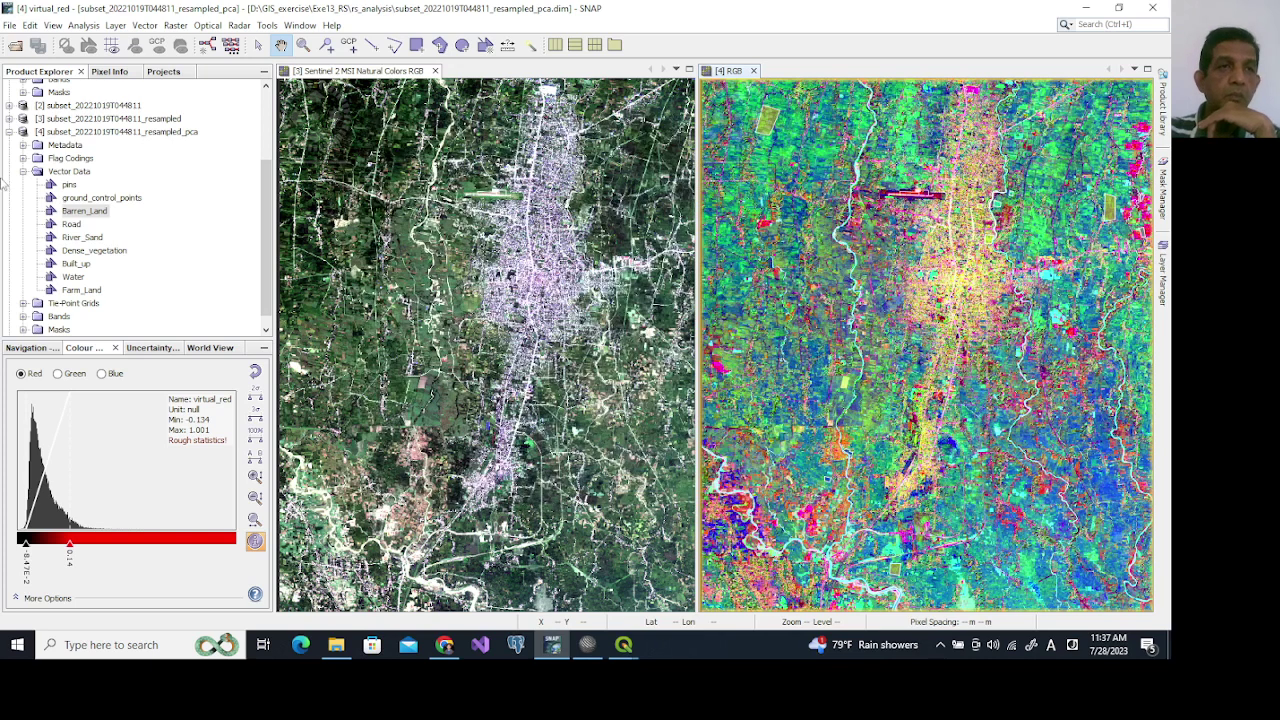
# Display the LabeledClasses band of subset_20221019T044811_resampled_pca_RF in an image view.
pyautogui.click(12, 132)
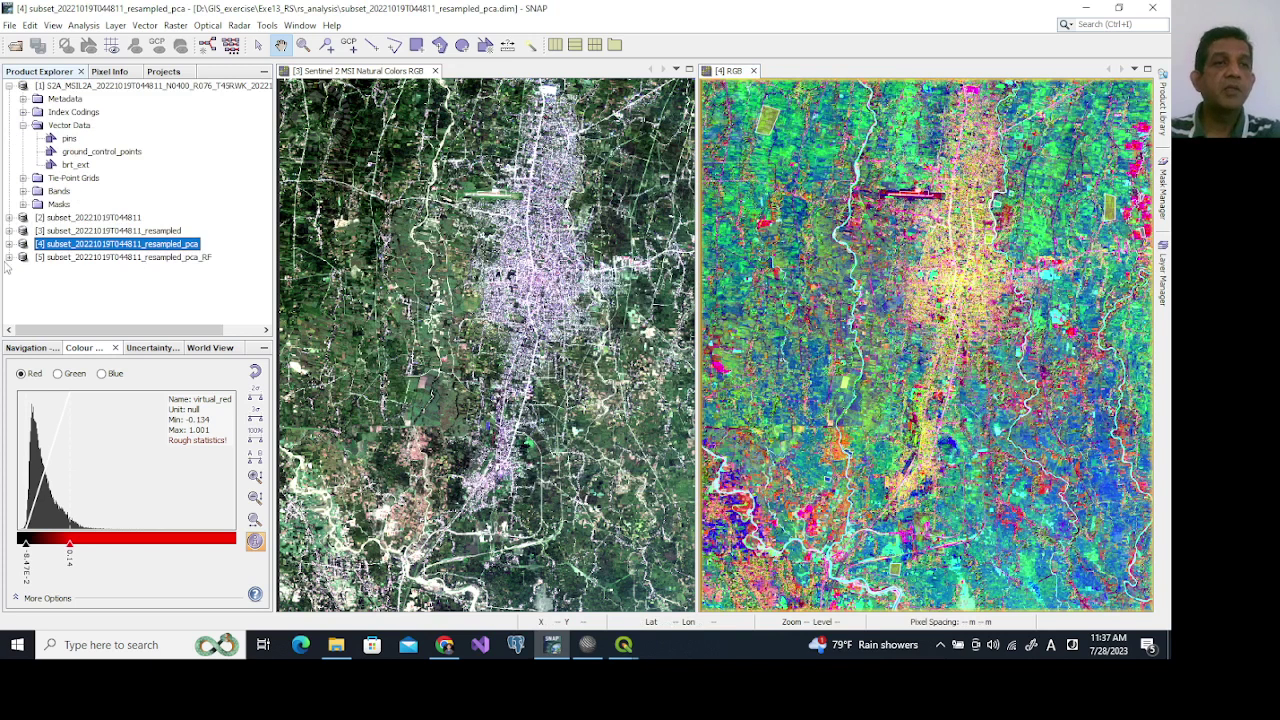
pyautogui.click(198, 258)
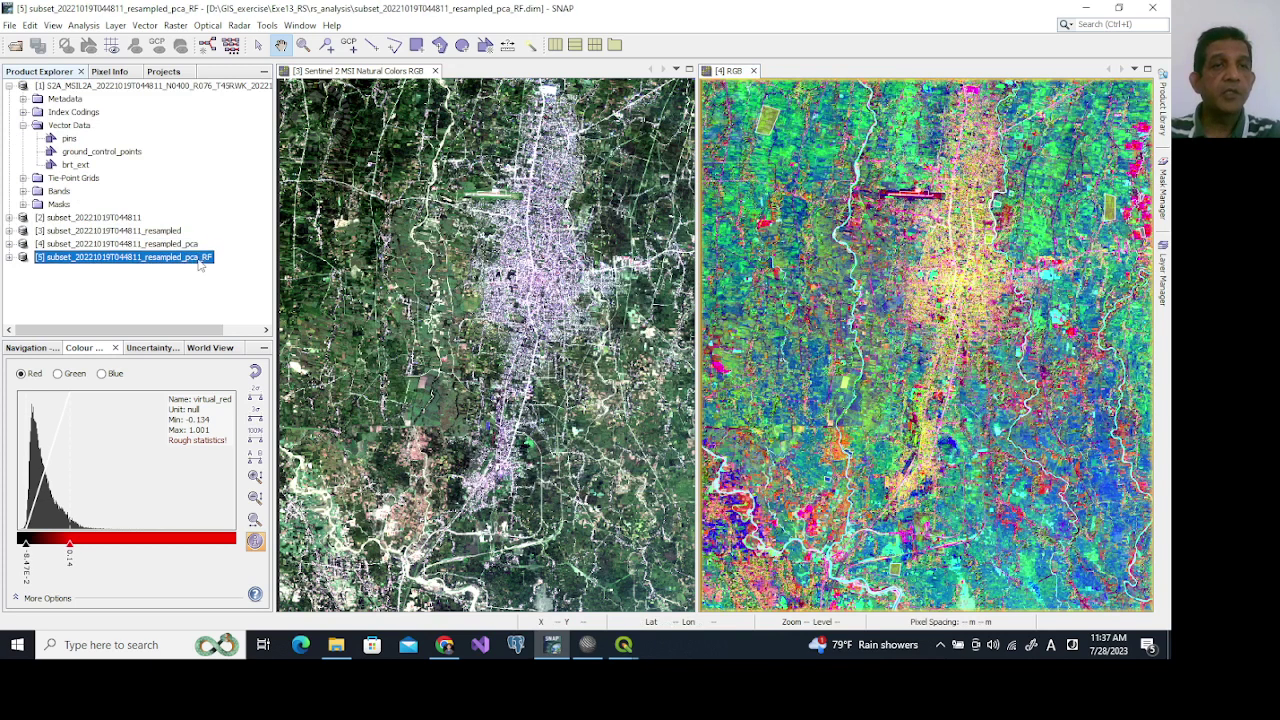
pyautogui.click(9, 257)
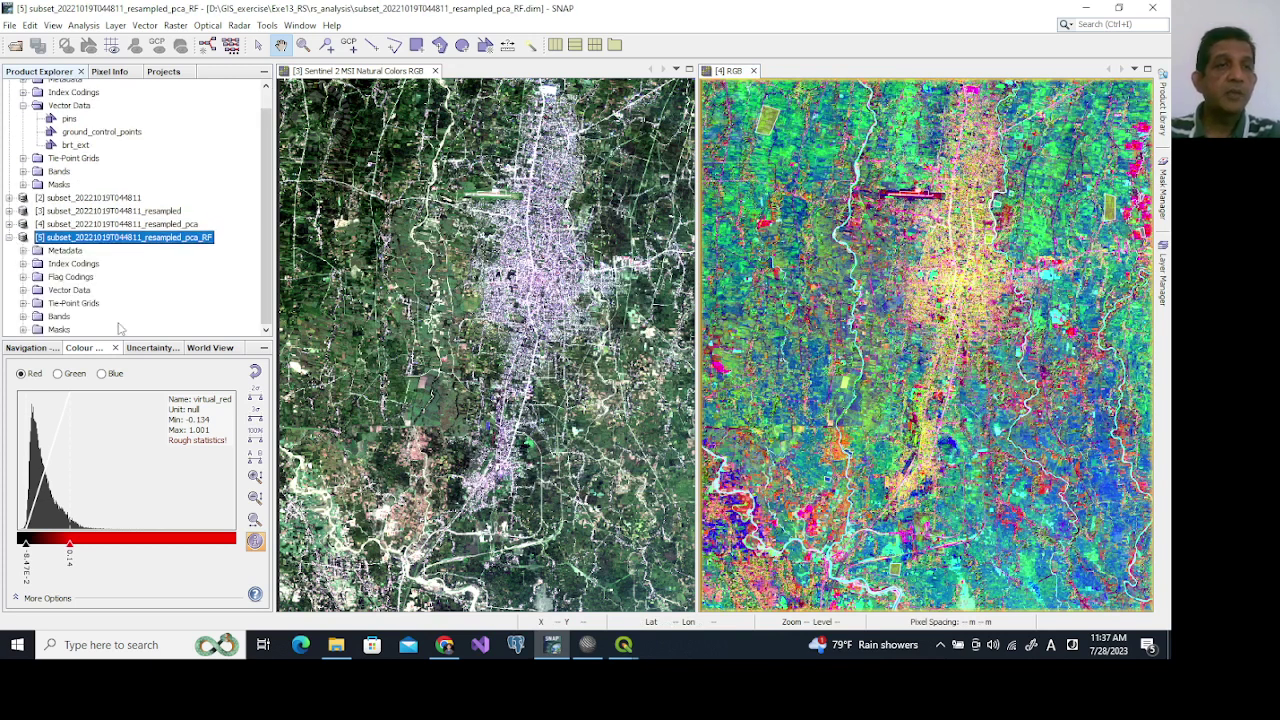
pyautogui.click(23, 316)
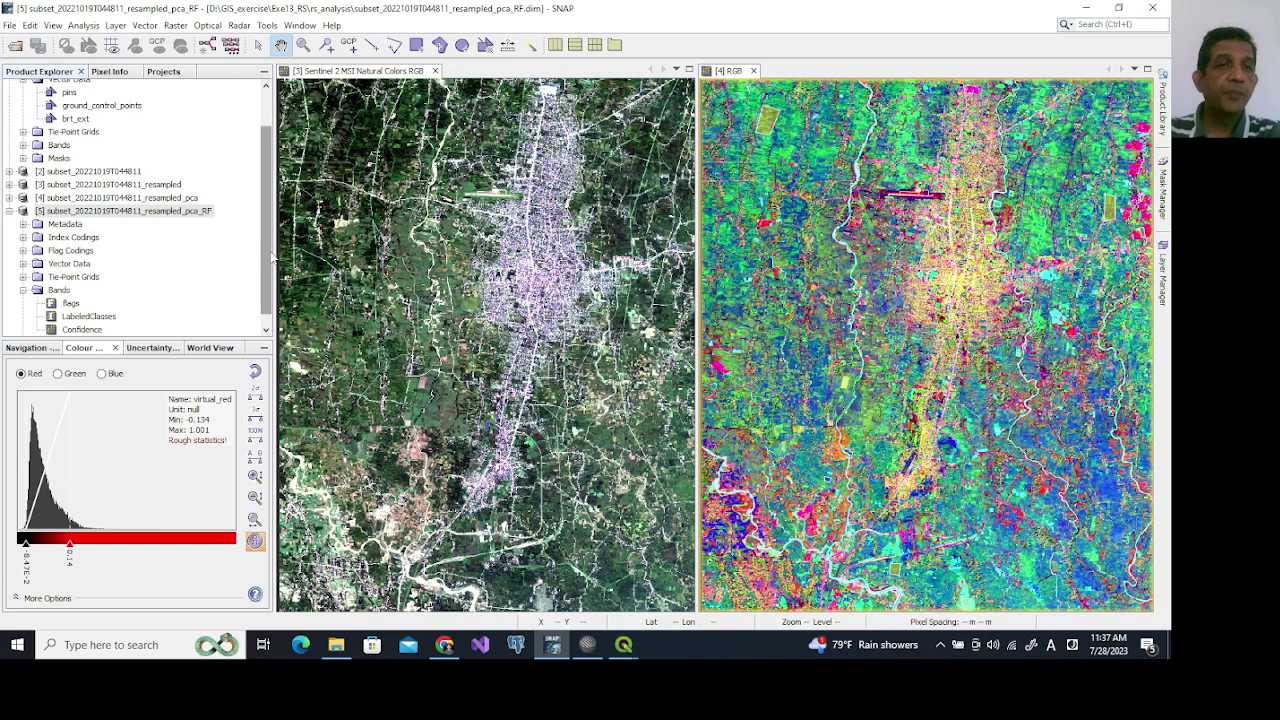
pyautogui.scroll(-1, 251, 314)
pyautogui.click(89, 303)
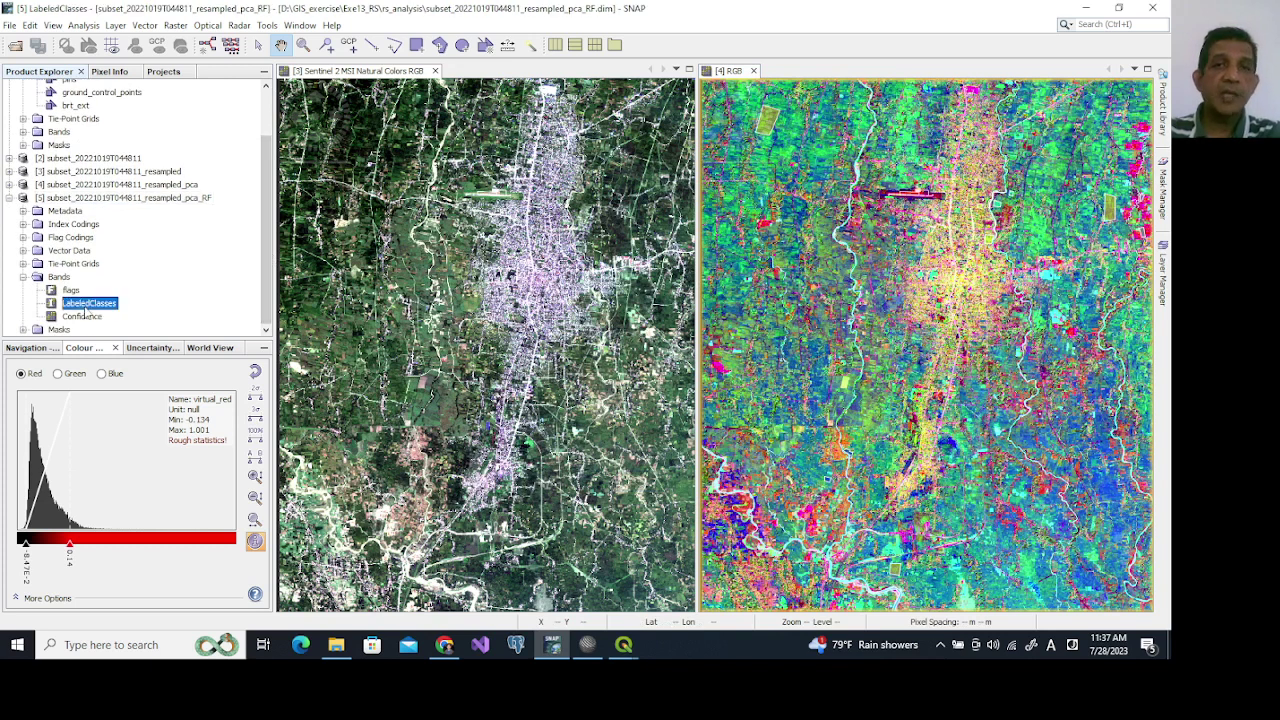
pyautogui.doubleClick(88, 305)
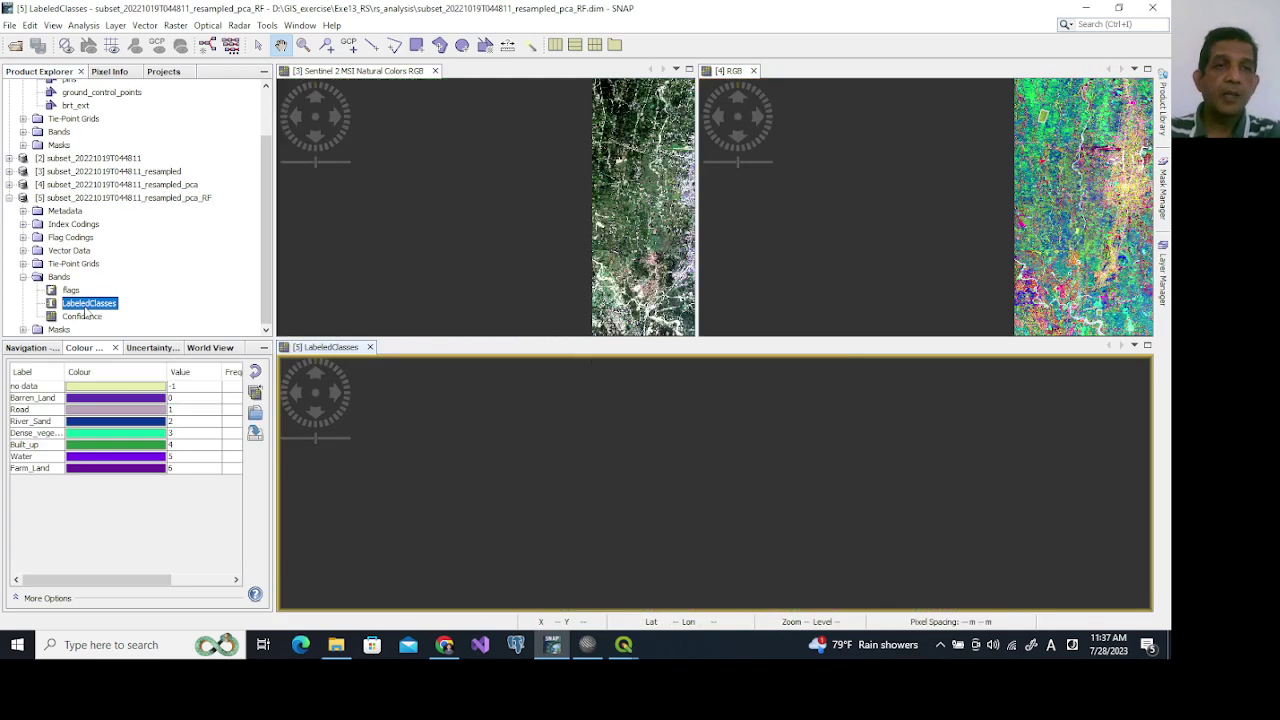
# Close the PCA RGB view and tile the Natural Colors RGB and LabeledClasses views side by side for comparison.
pyautogui.click(1066, 262)
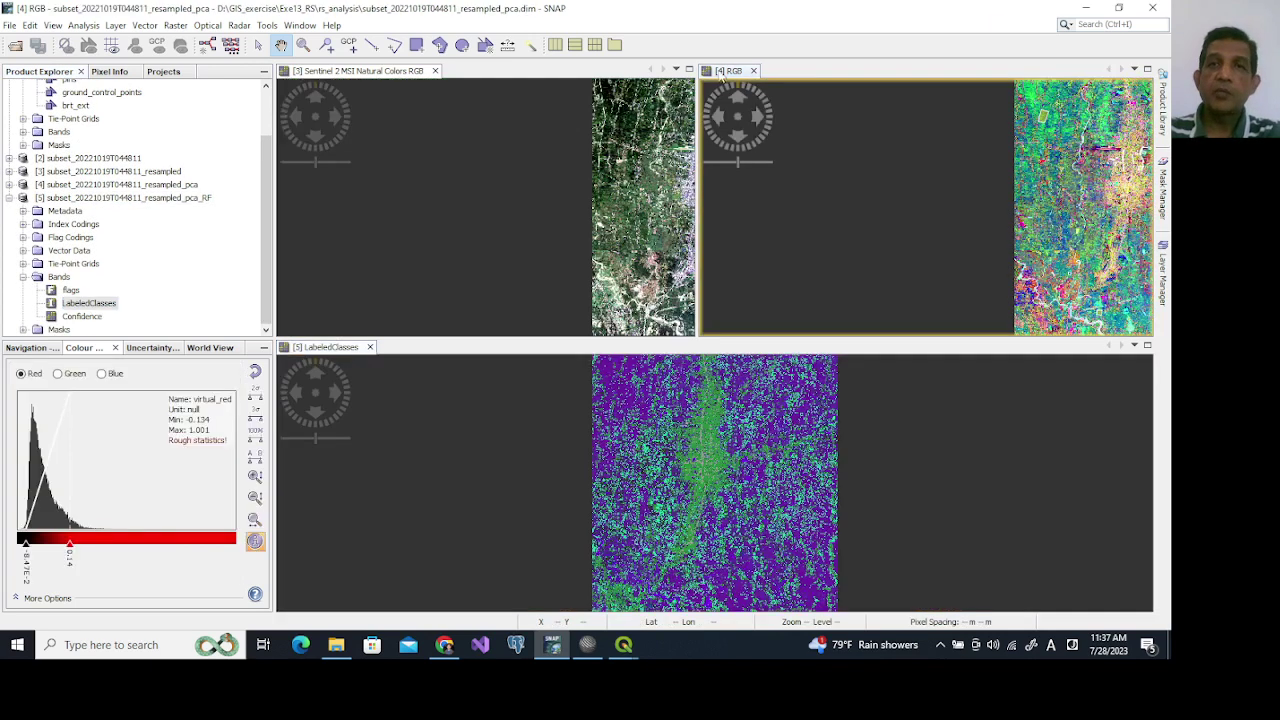
pyautogui.click(754, 71)
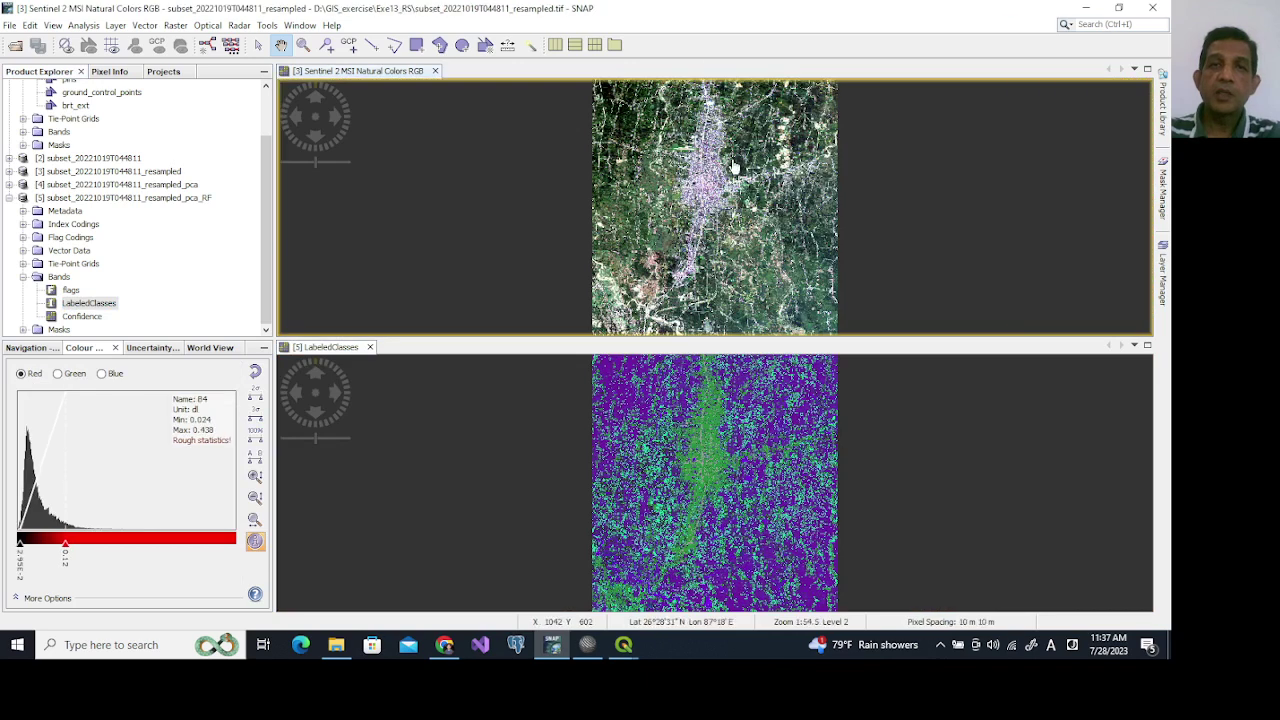
pyautogui.click(300, 26)
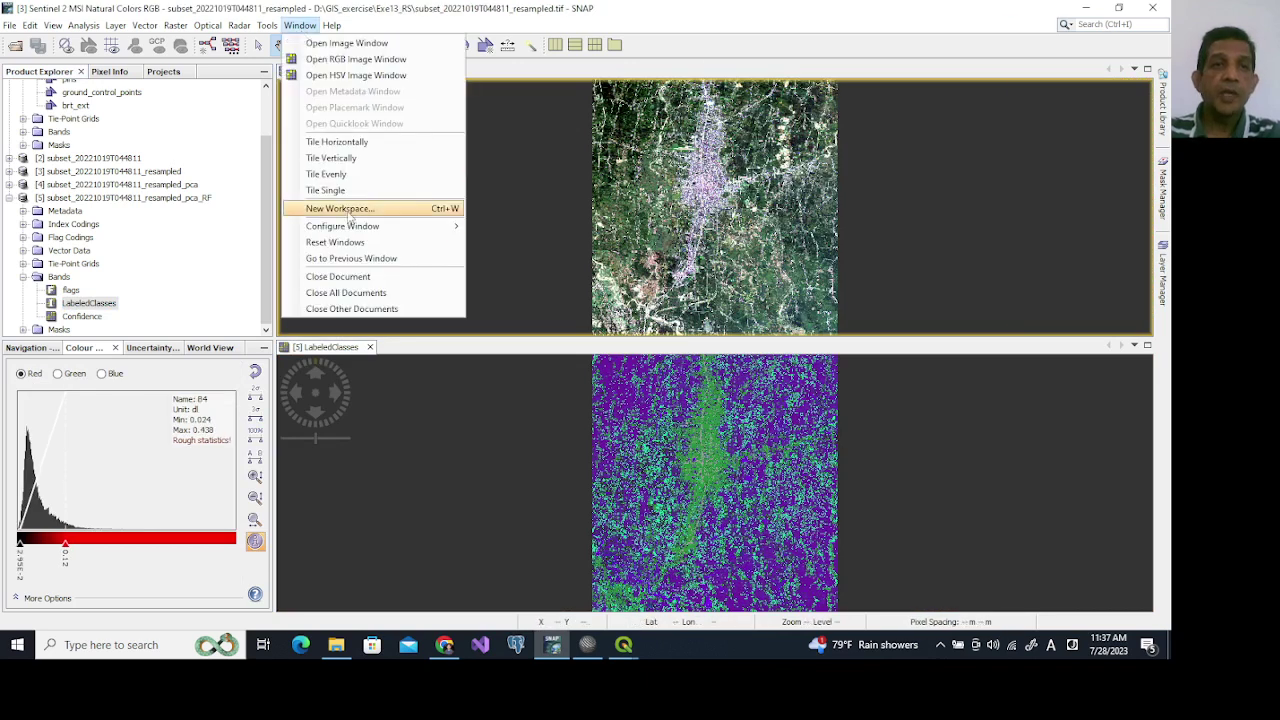
pyautogui.click(366, 146)
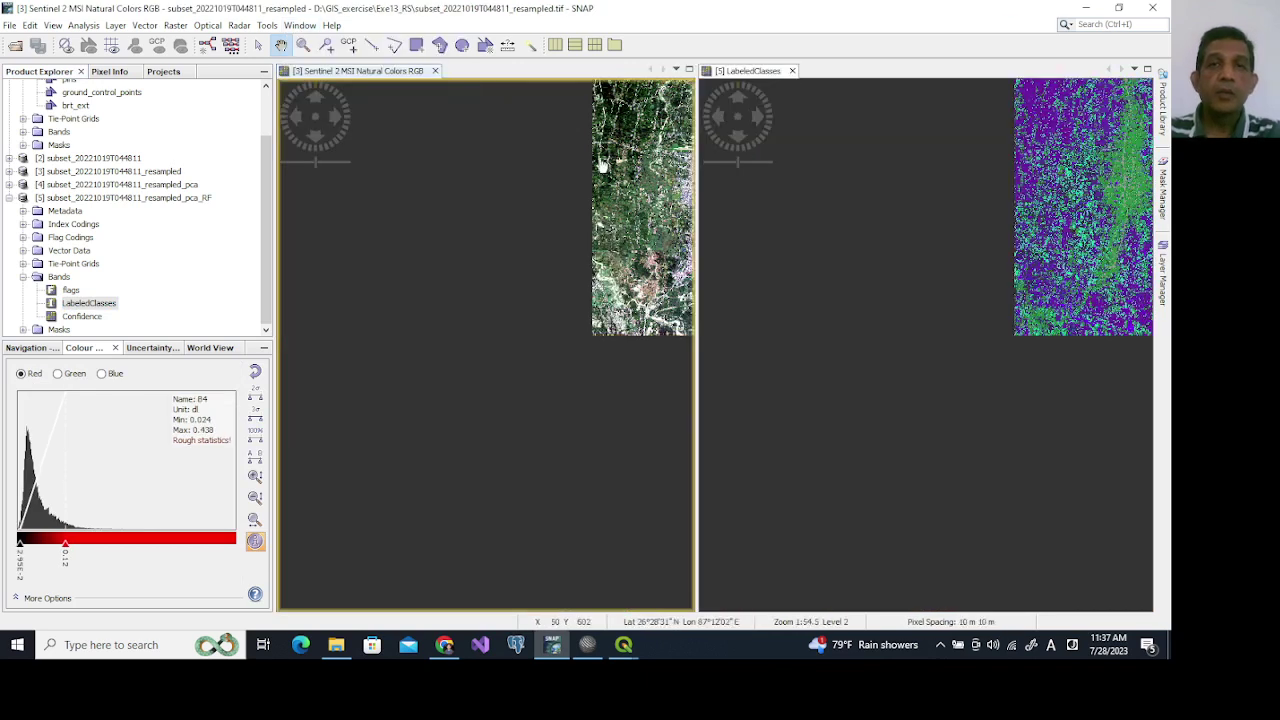
pyautogui.scroll(5, 380, 300)
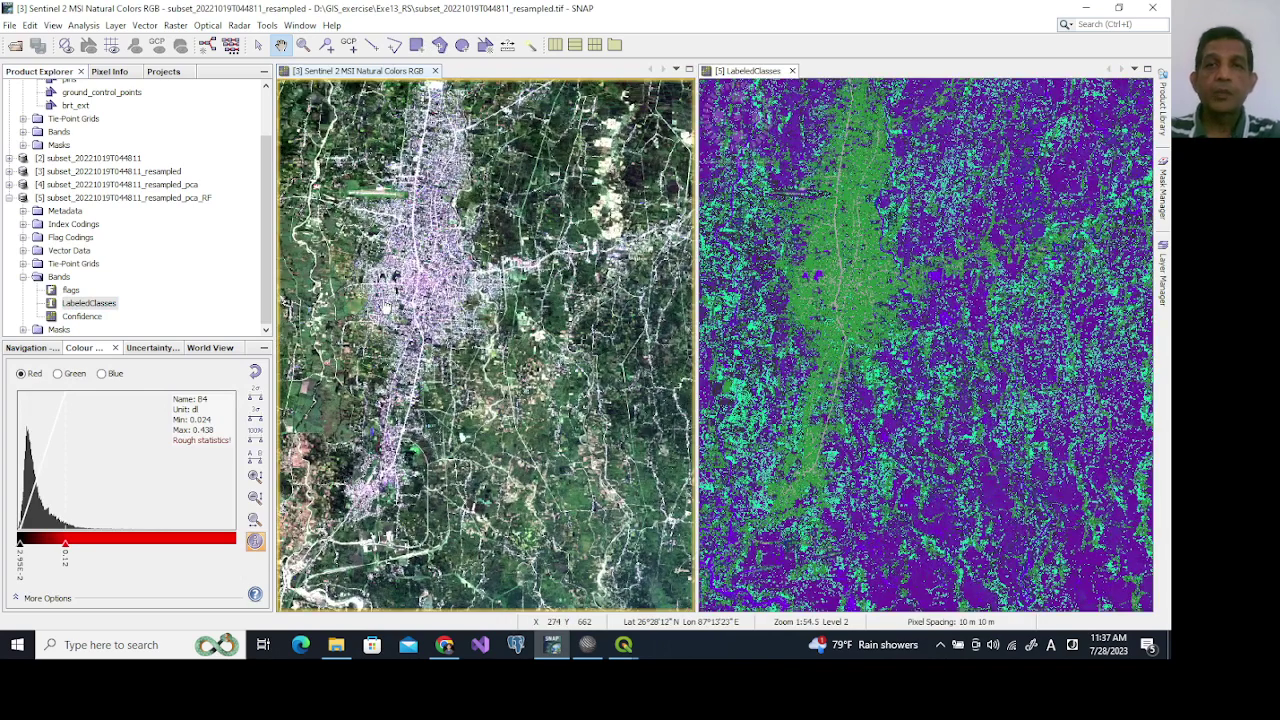
pyautogui.moveTo(863, 286); pyautogui.dragTo(985, 290)
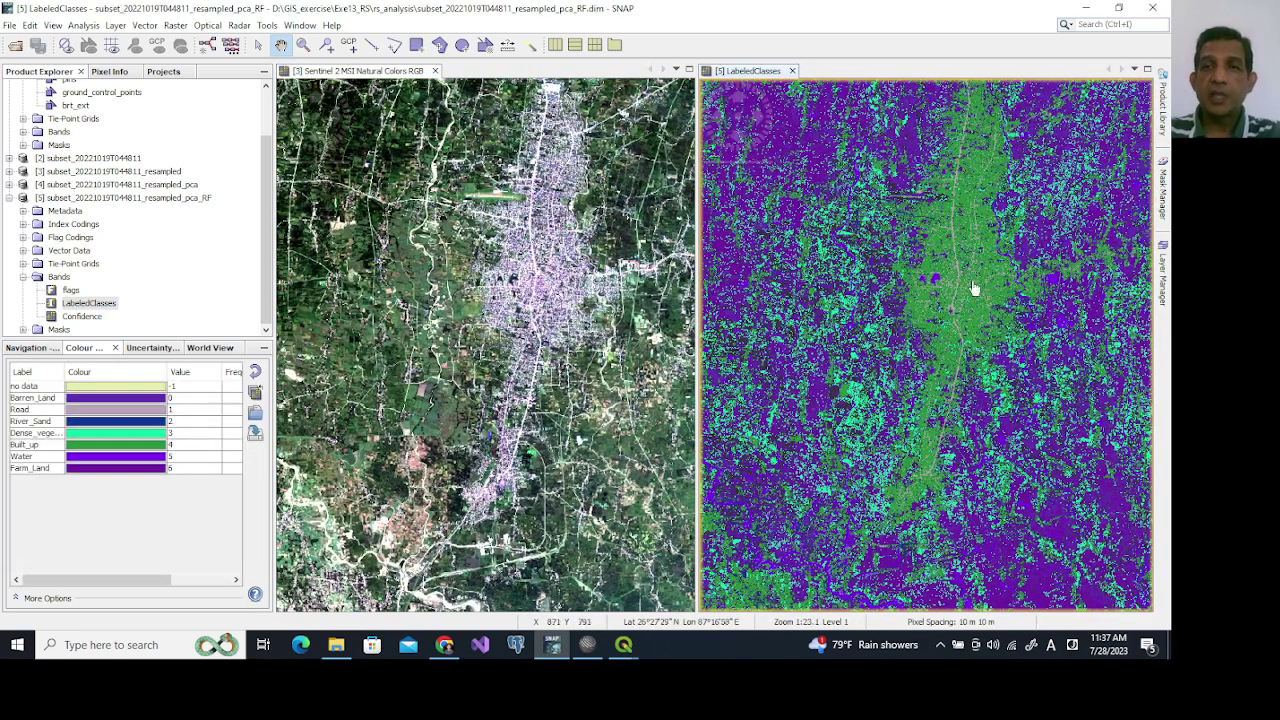
# Colour the Barren_Land class orange-yellow (255,200,0) and the River_Sand class white in the LabeledClasses map.
pyautogui.click(107, 401)
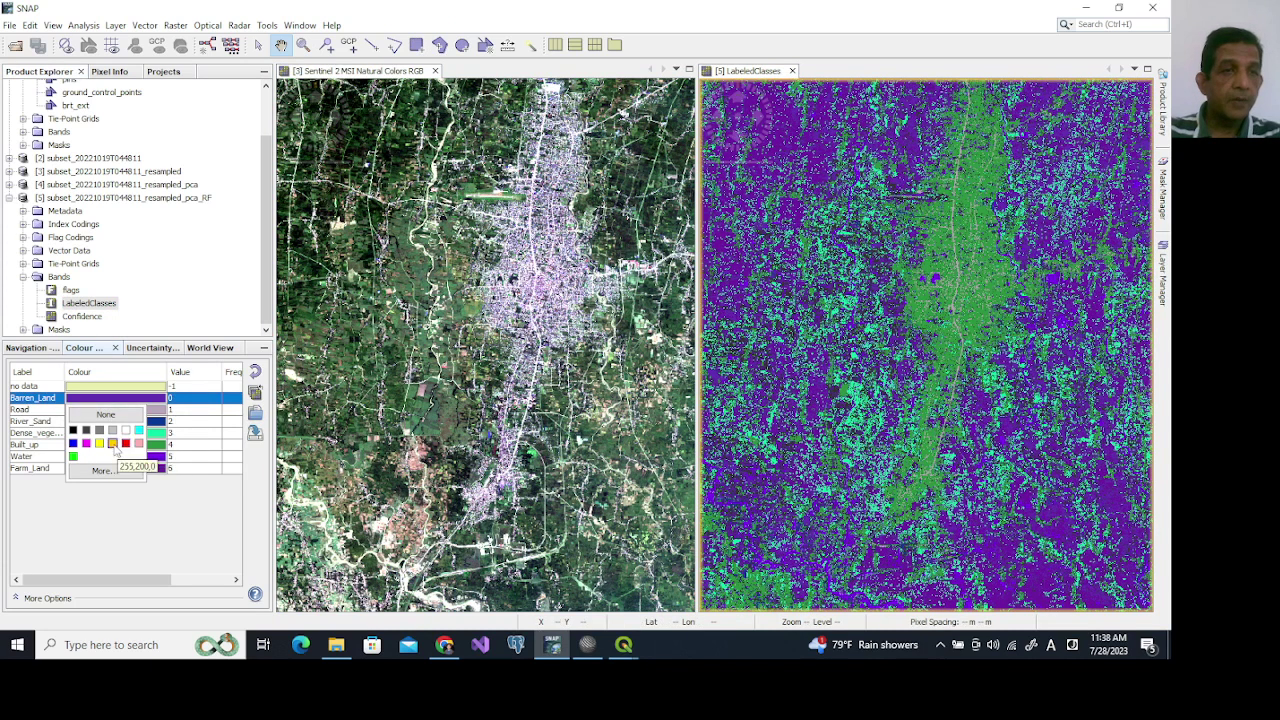
pyautogui.click(112, 443)
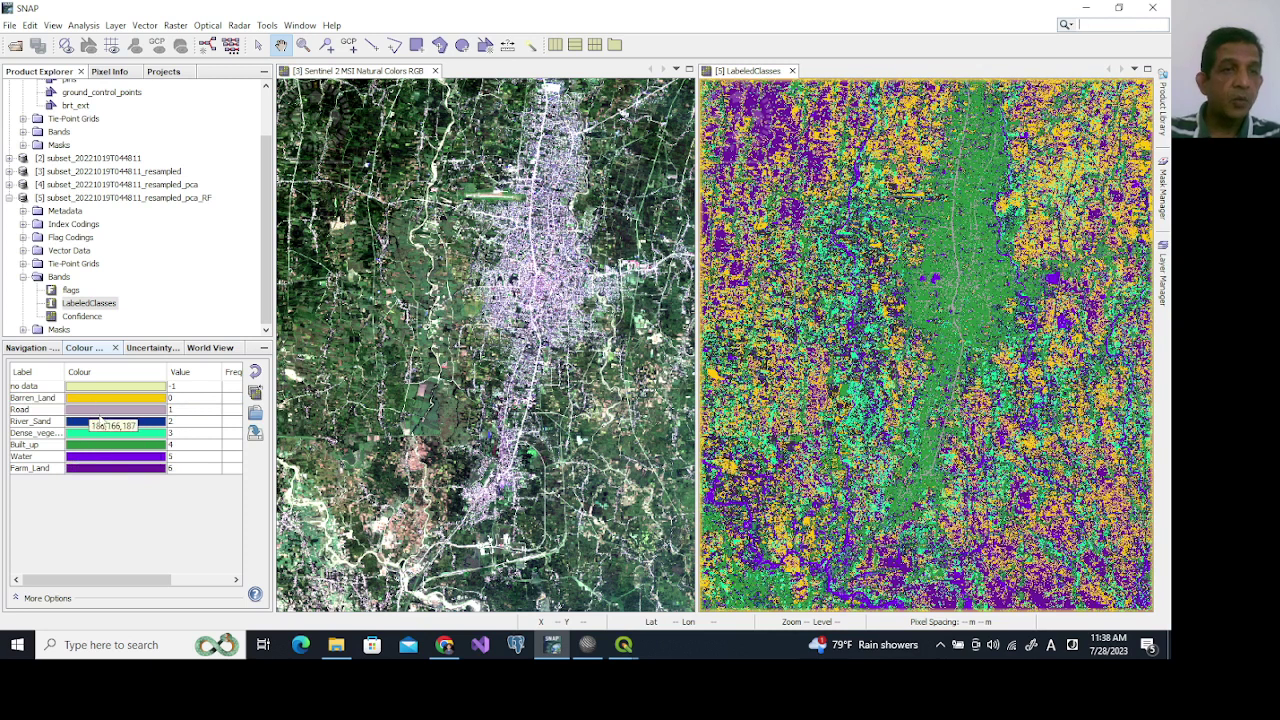
pyautogui.click(110, 430)
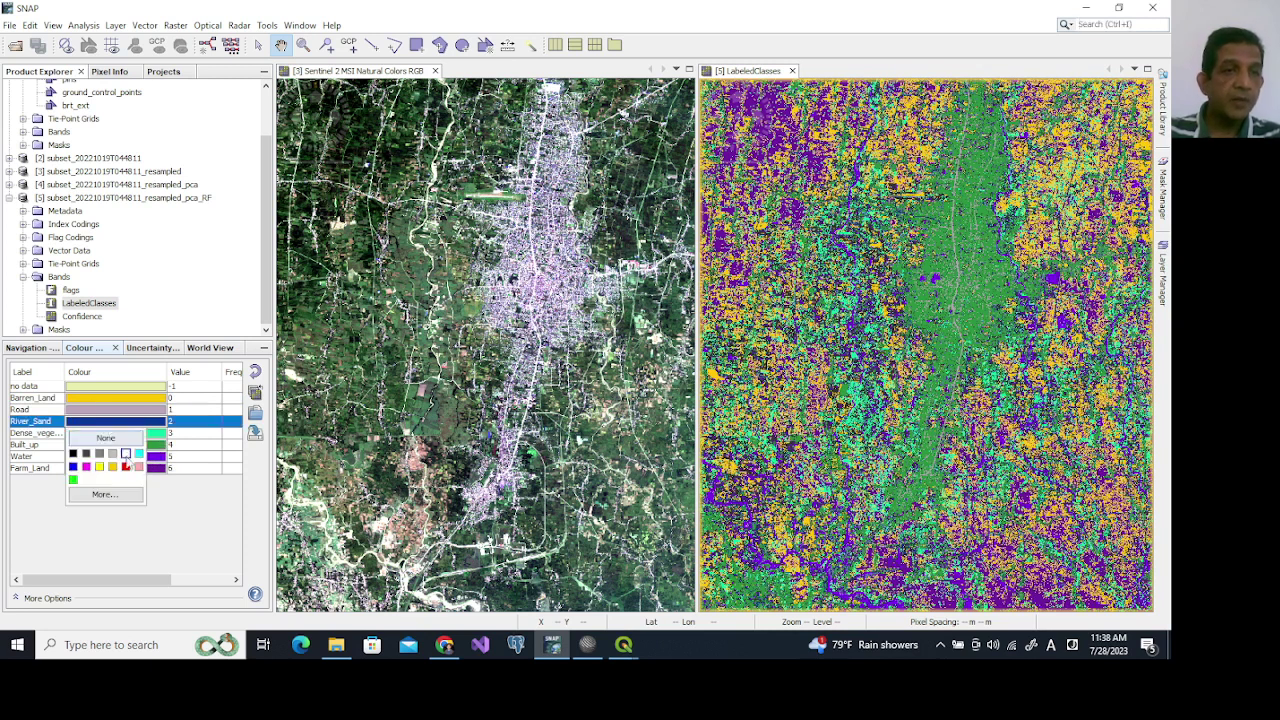
pyautogui.click(128, 462)
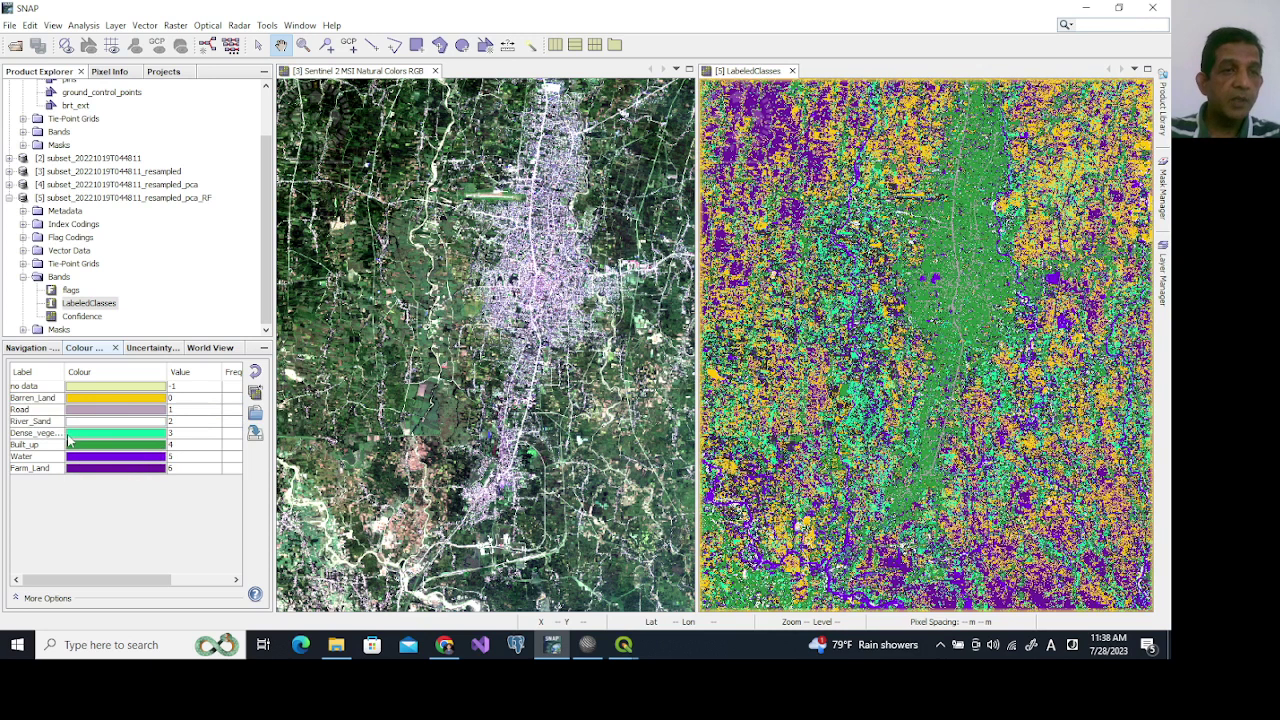
# Set the dense vegetation class to a custom dark green chosen from the RGB colour picker.
pyautogui.click(84, 436)
pyautogui.click(76, 498)
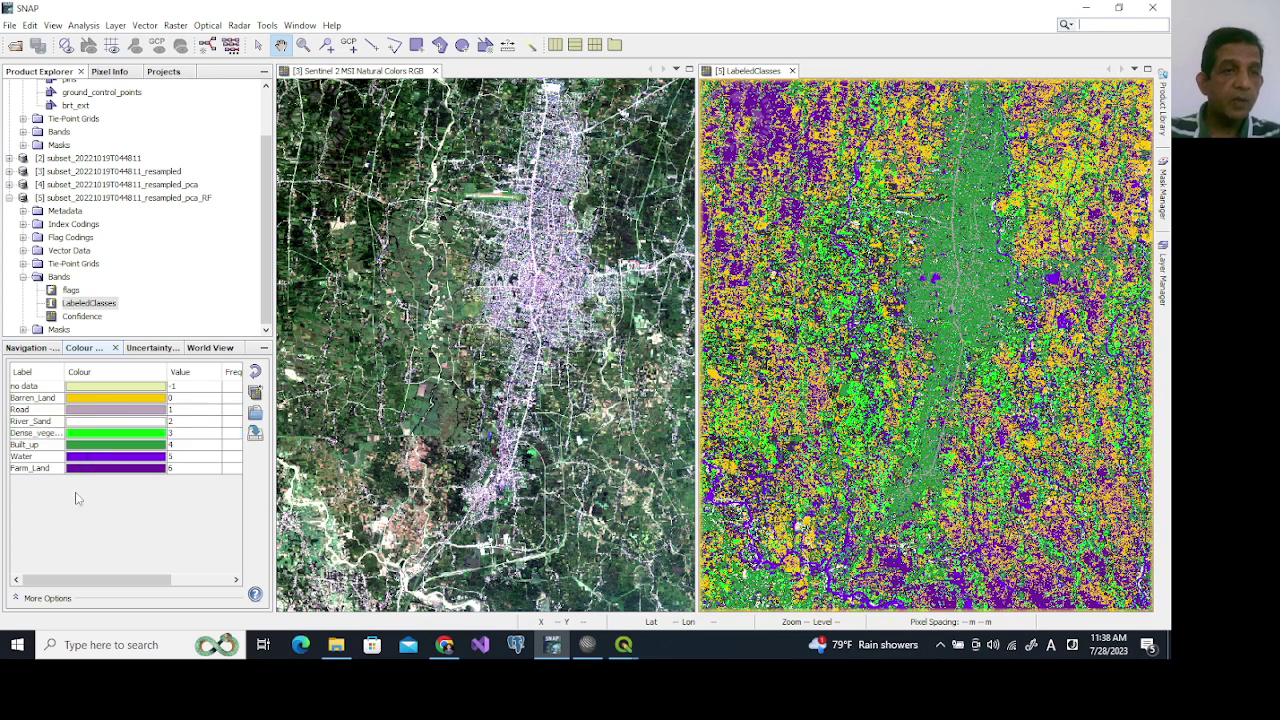
pyautogui.click(123, 436)
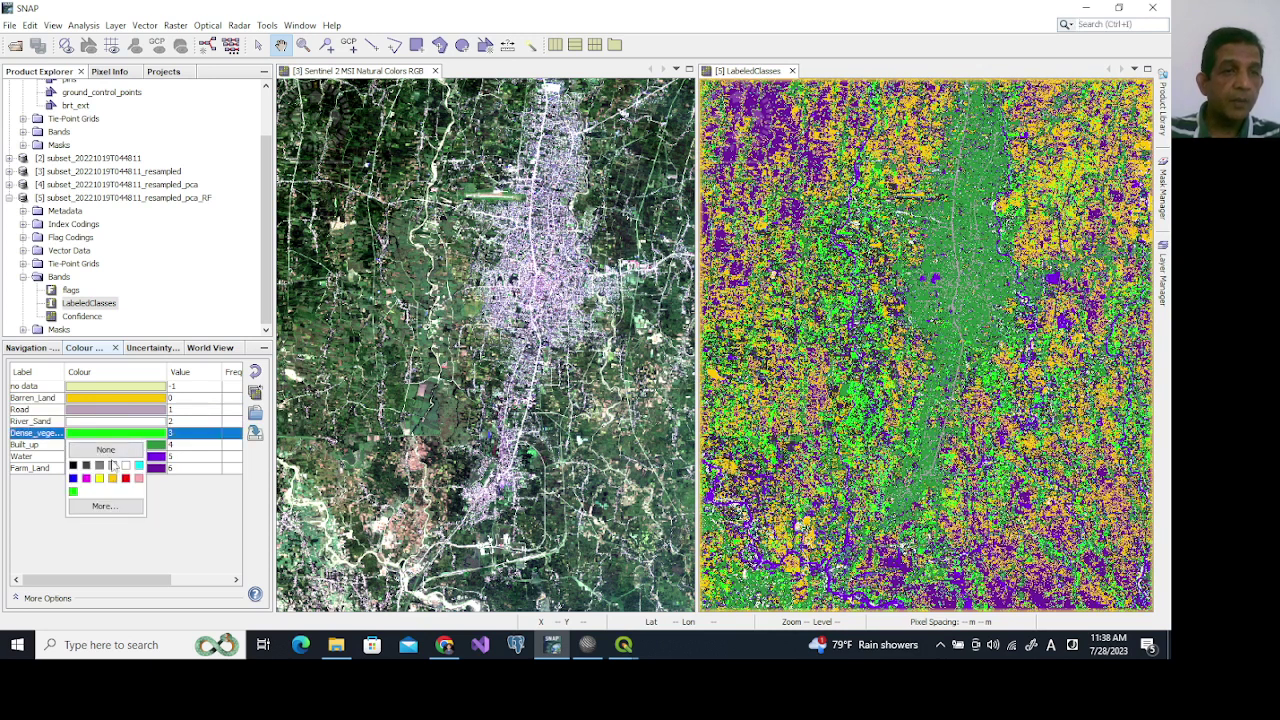
pyautogui.click(100, 506)
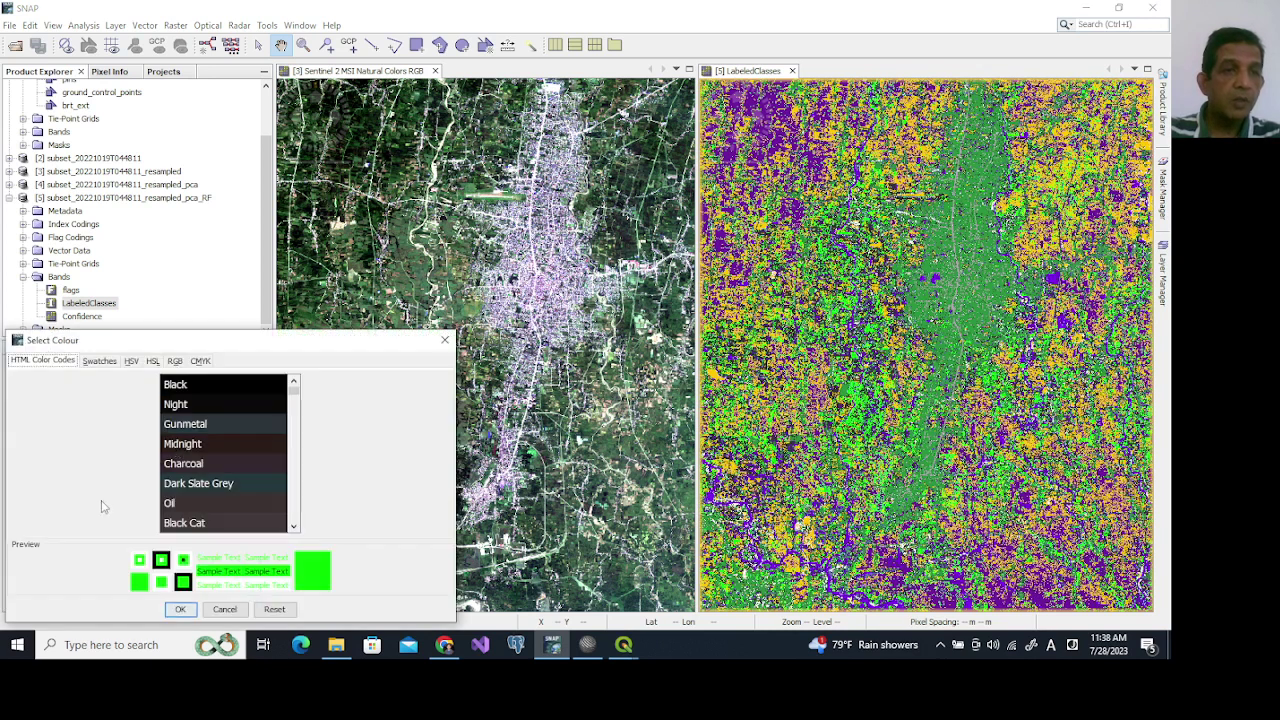
pyautogui.click(174, 361)
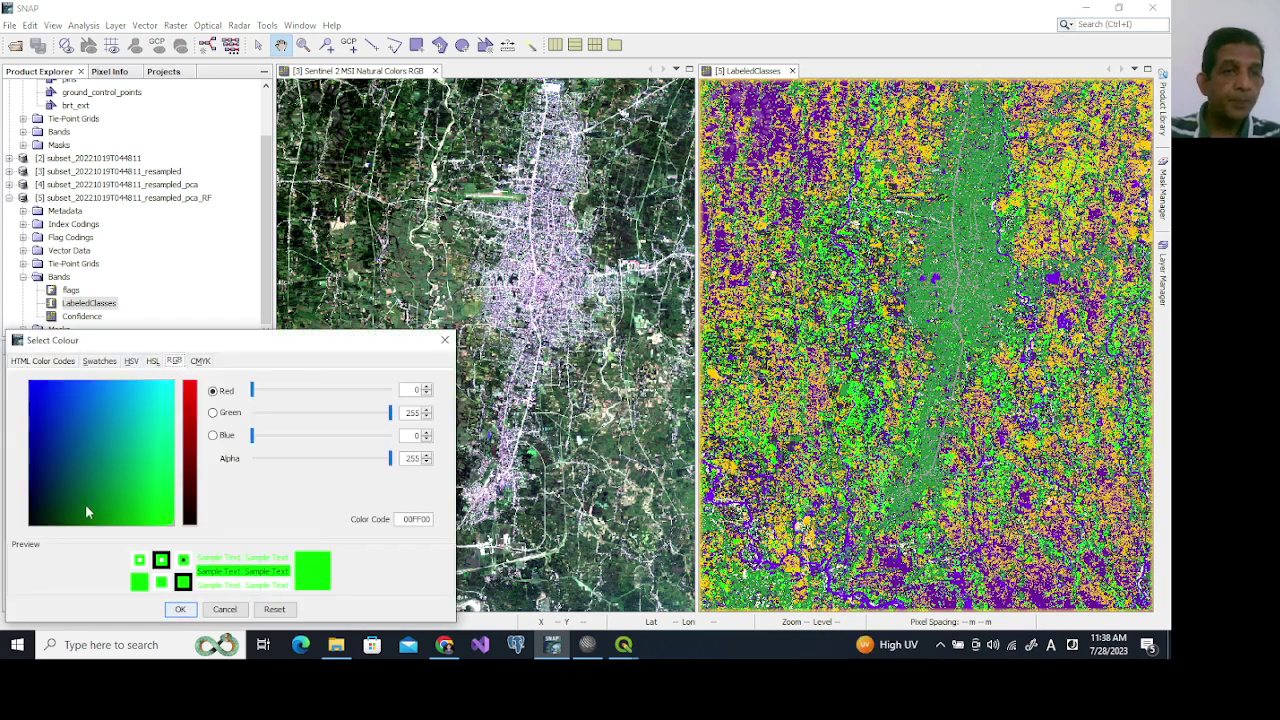
pyautogui.click(86, 507)
pyautogui.click(180, 609)
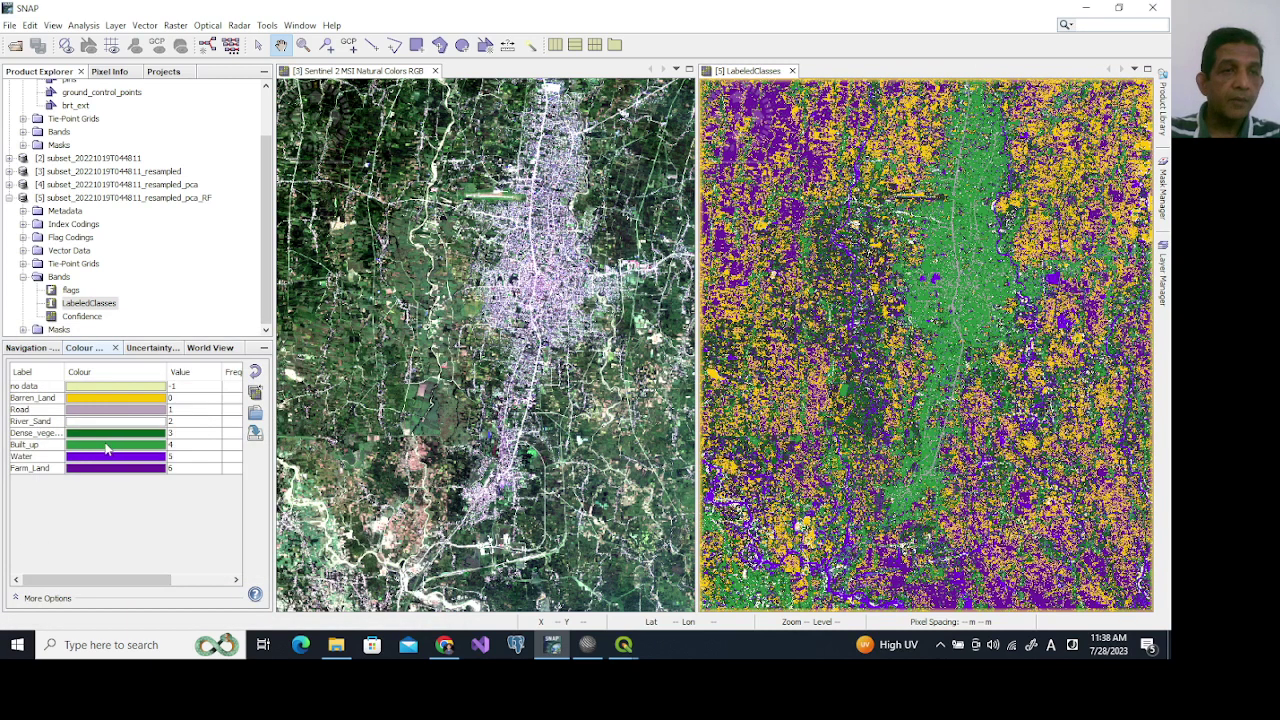
# Colour the remaining land-cover classes: Built_up magenta, Water blue and Farm_Land bright green.
pyautogui.click(107, 450)
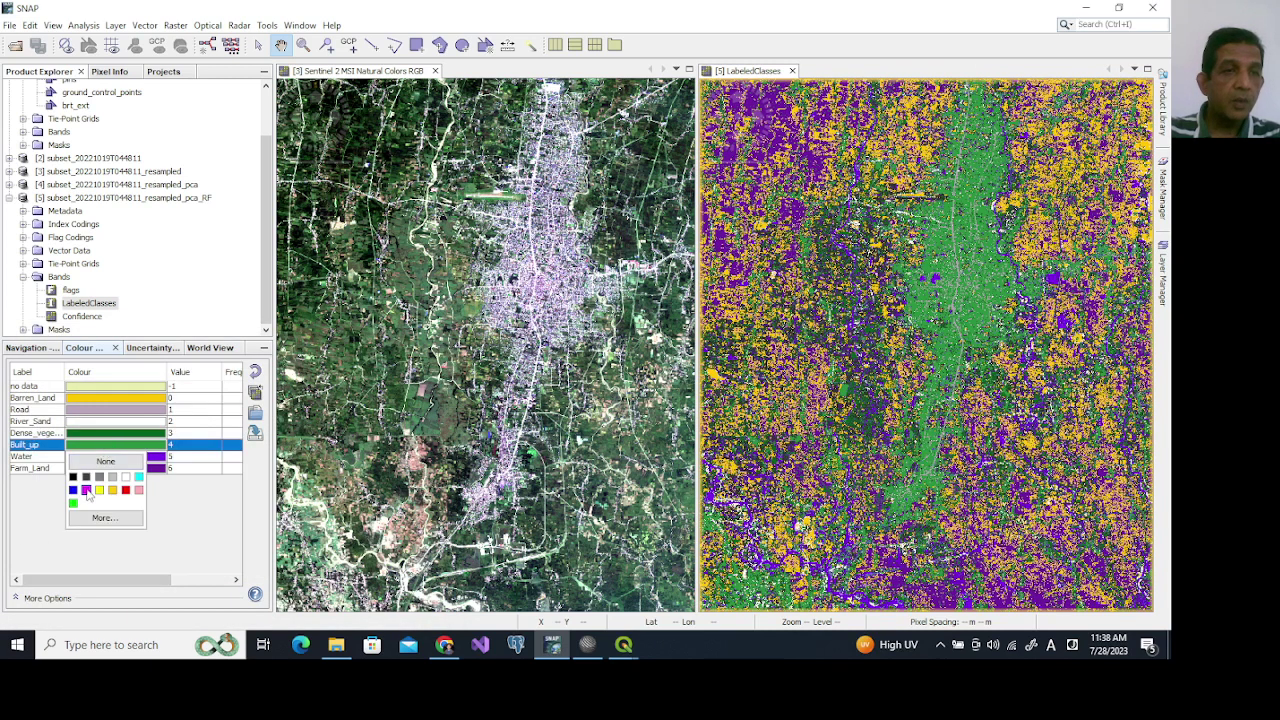
pyautogui.click(87, 495)
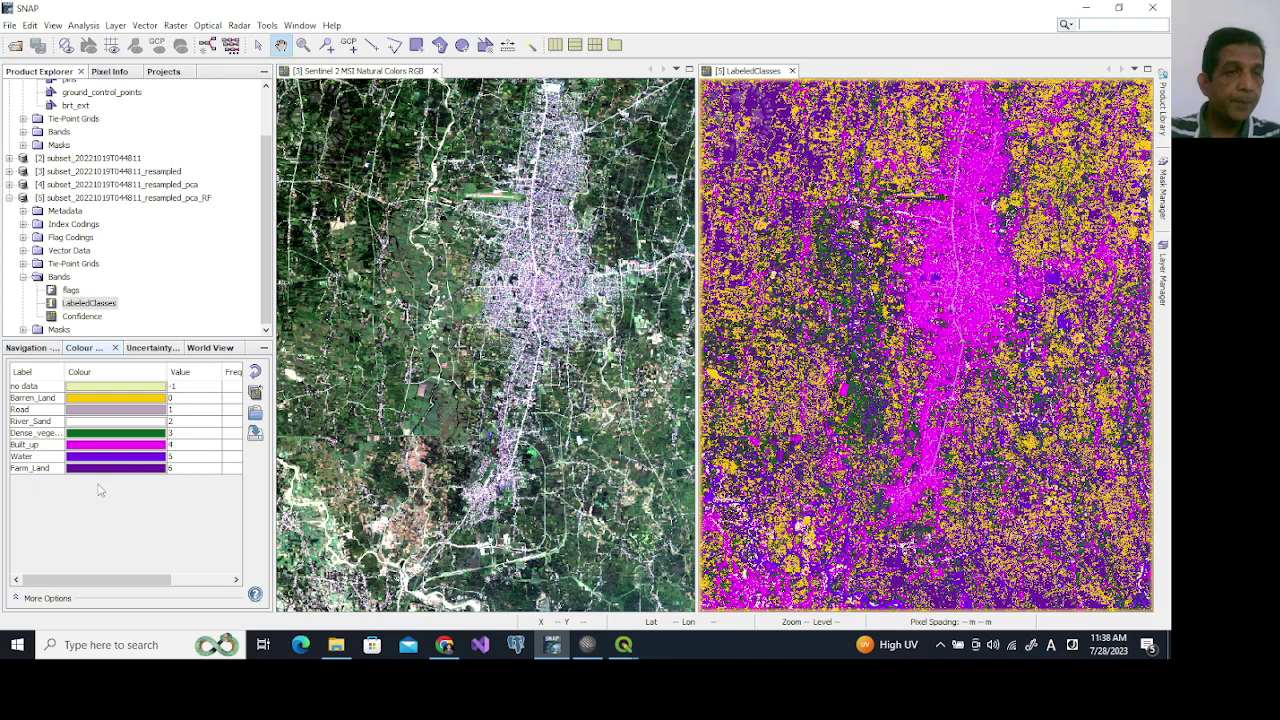
pyautogui.click(85, 457)
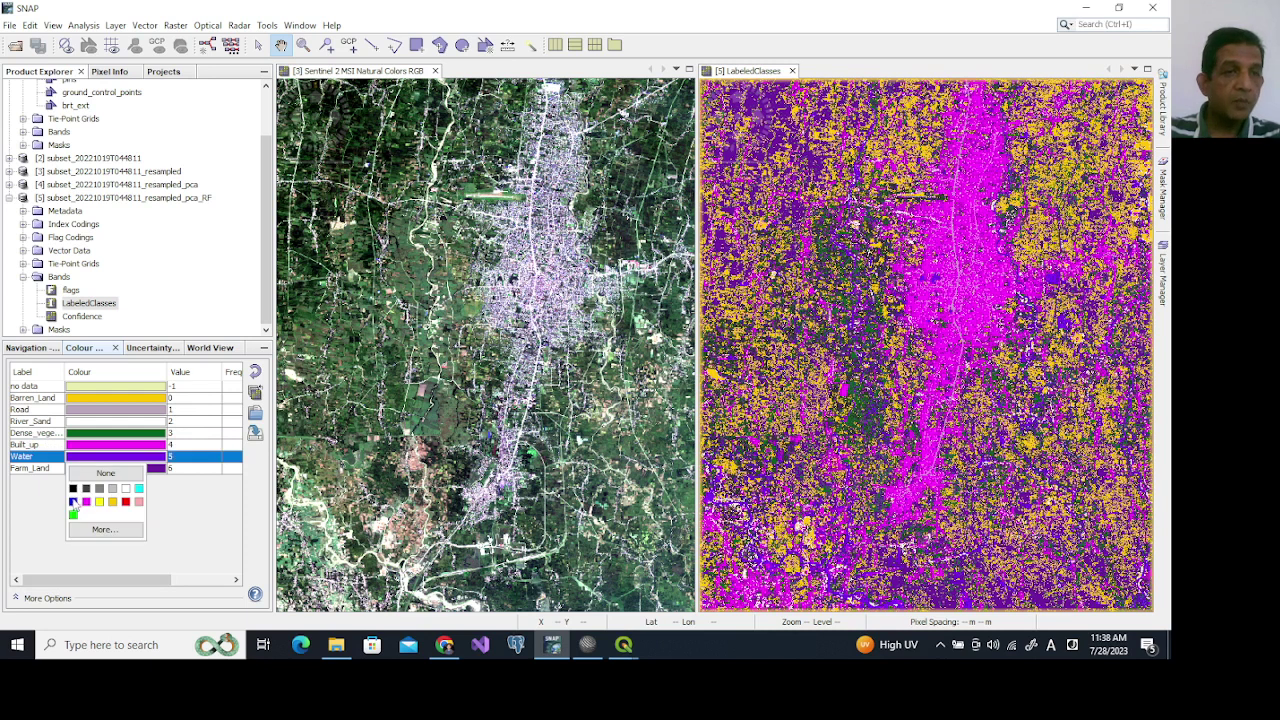
pyautogui.click(73, 503)
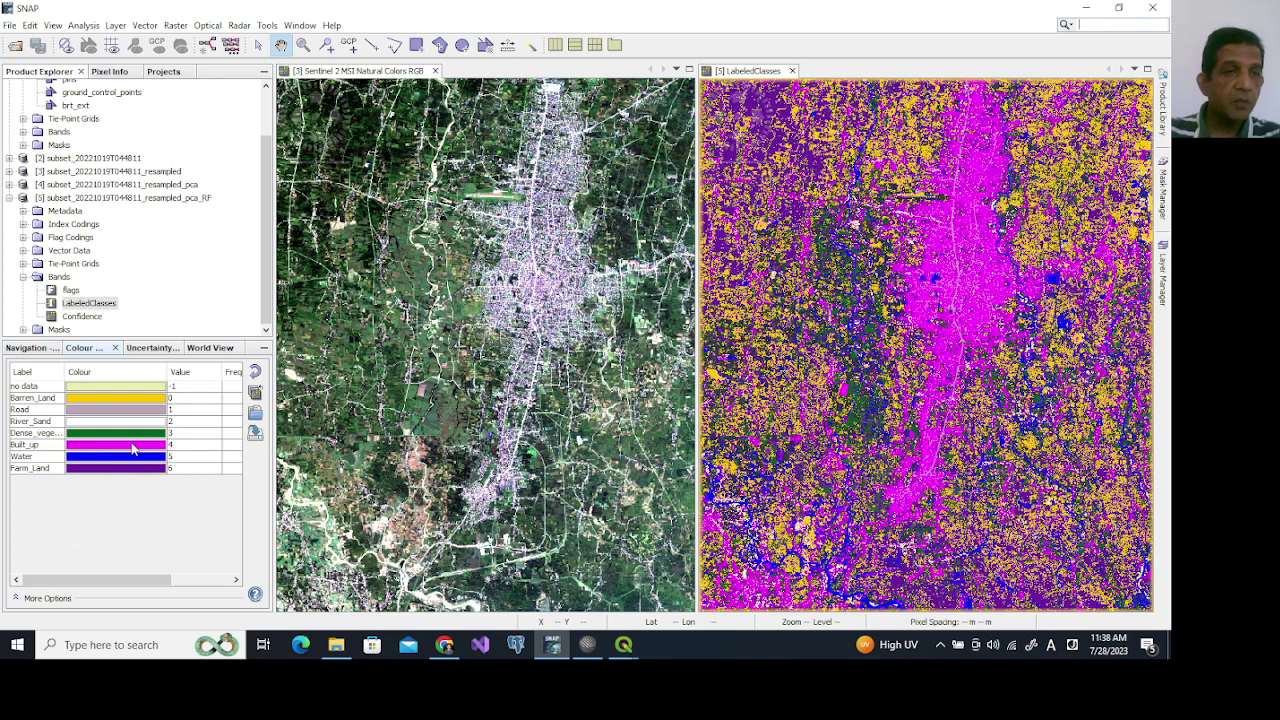
pyautogui.click(104, 468)
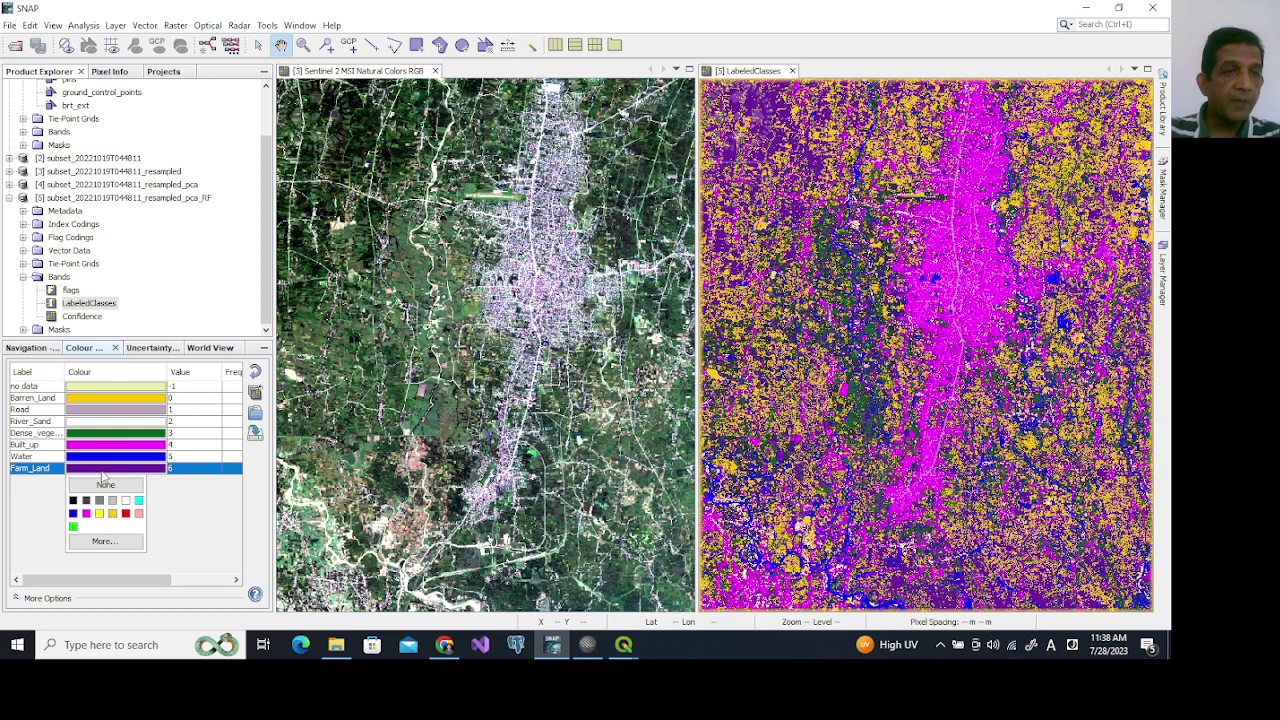
pyautogui.click(73, 527)
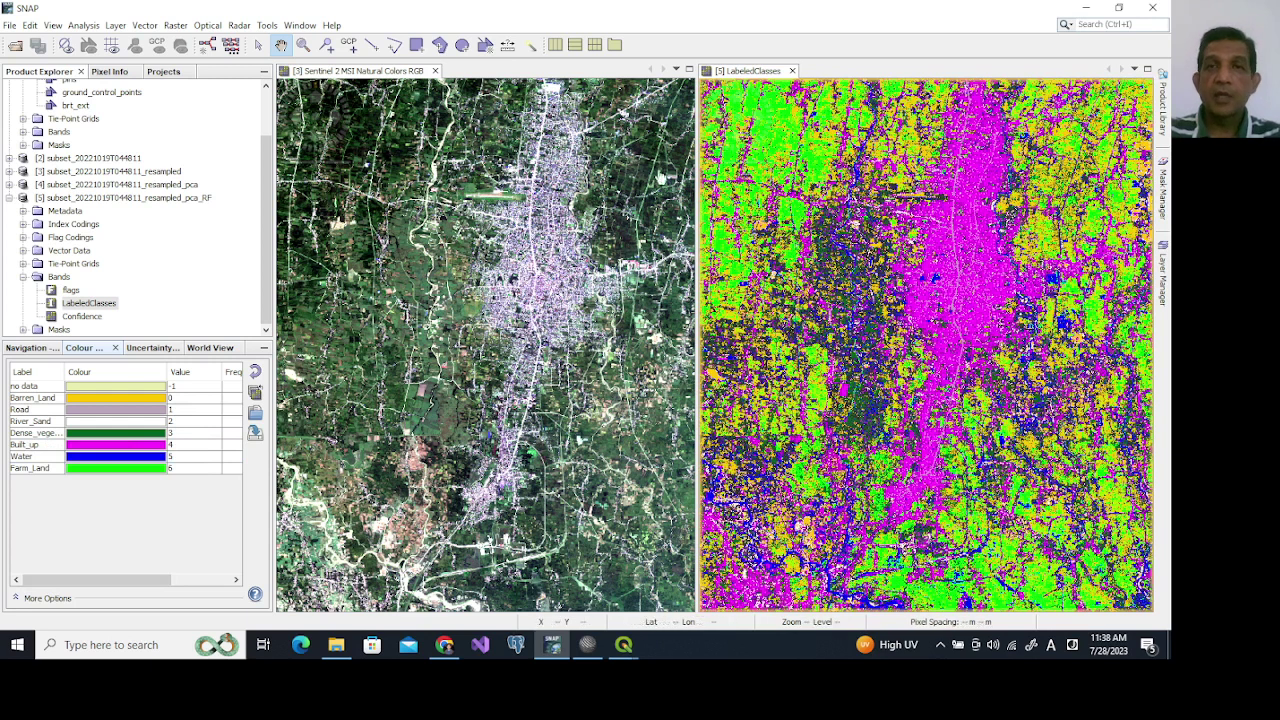
# Compare the recoloured class map with the natural-colour image, from the full extent down to the built-up area and the river beside it.
pyautogui.scroll(-5, 897, 272)
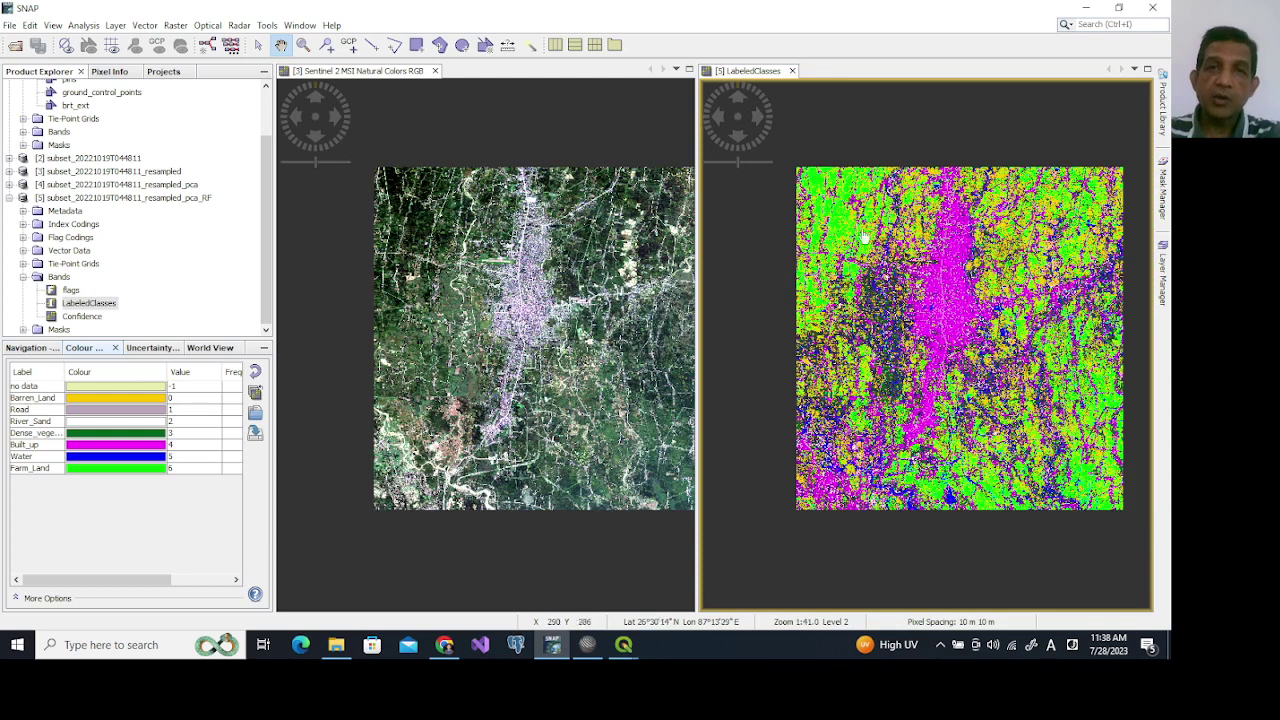
pyautogui.scroll(1, 897, 317)
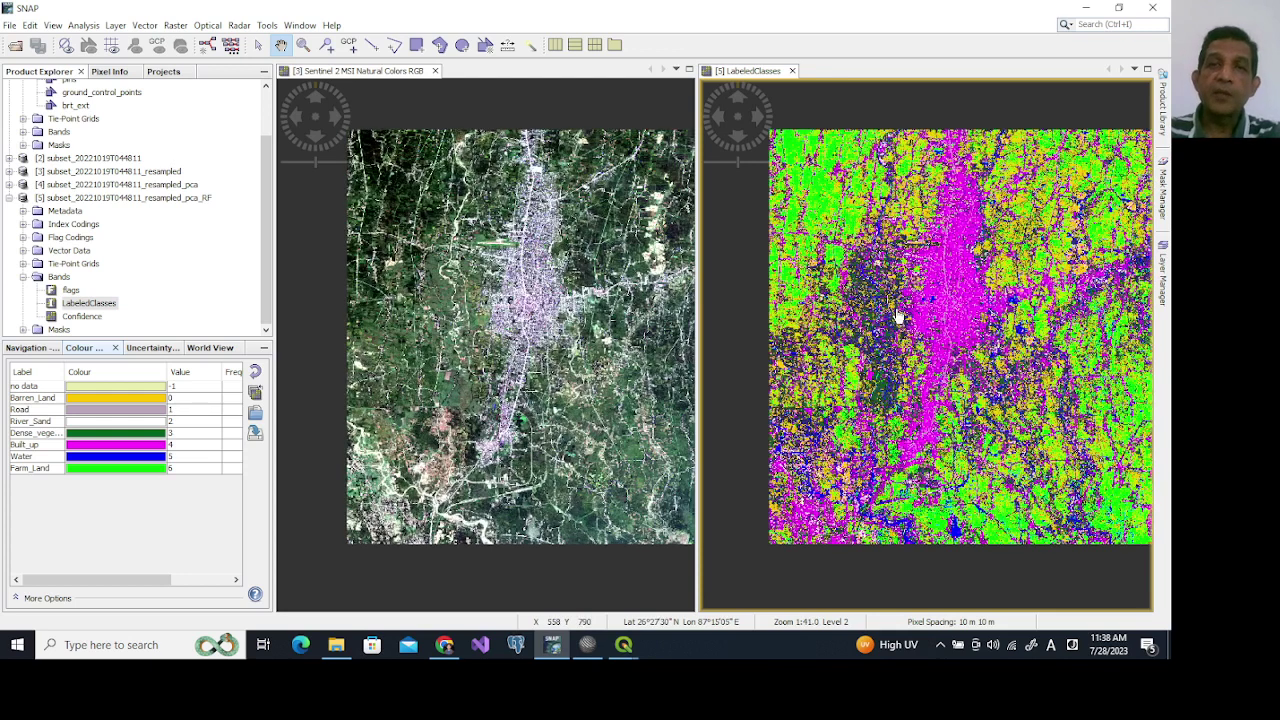
pyautogui.scroll(1, 897, 317)
pyautogui.scroll(1, 897, 317)
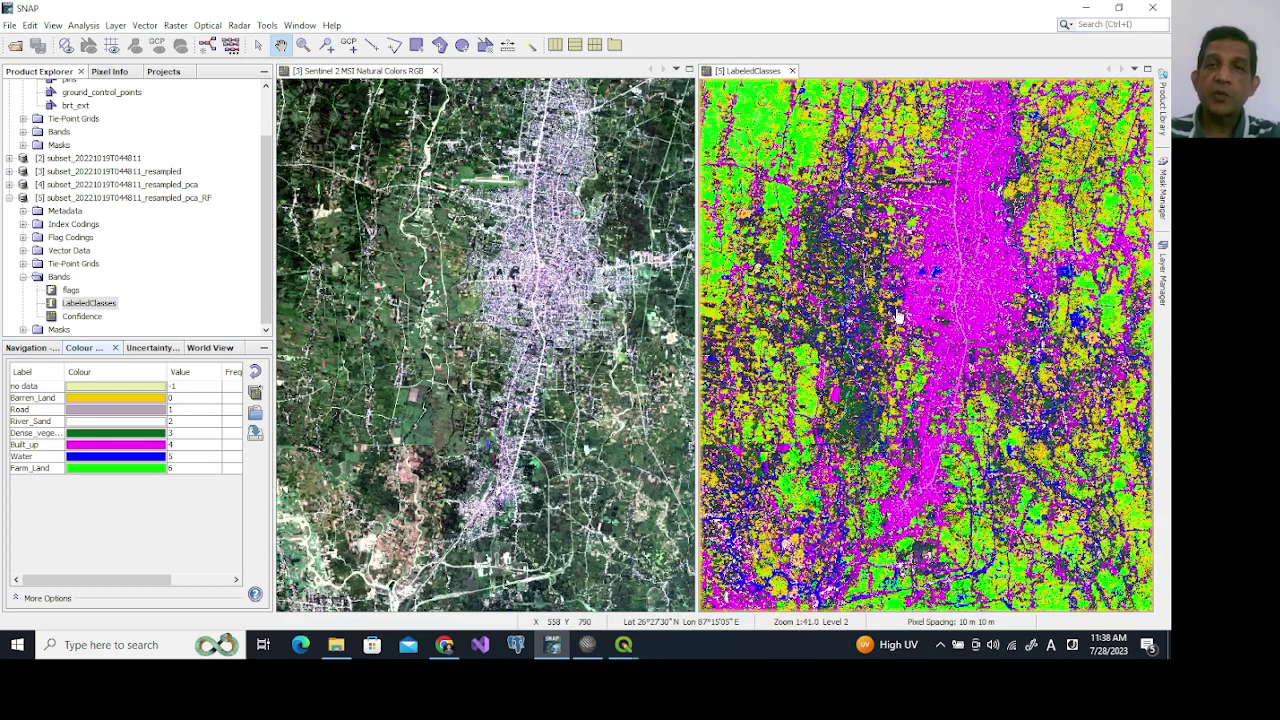
pyautogui.moveTo(875, 257); pyautogui.dragTo(911, 423)
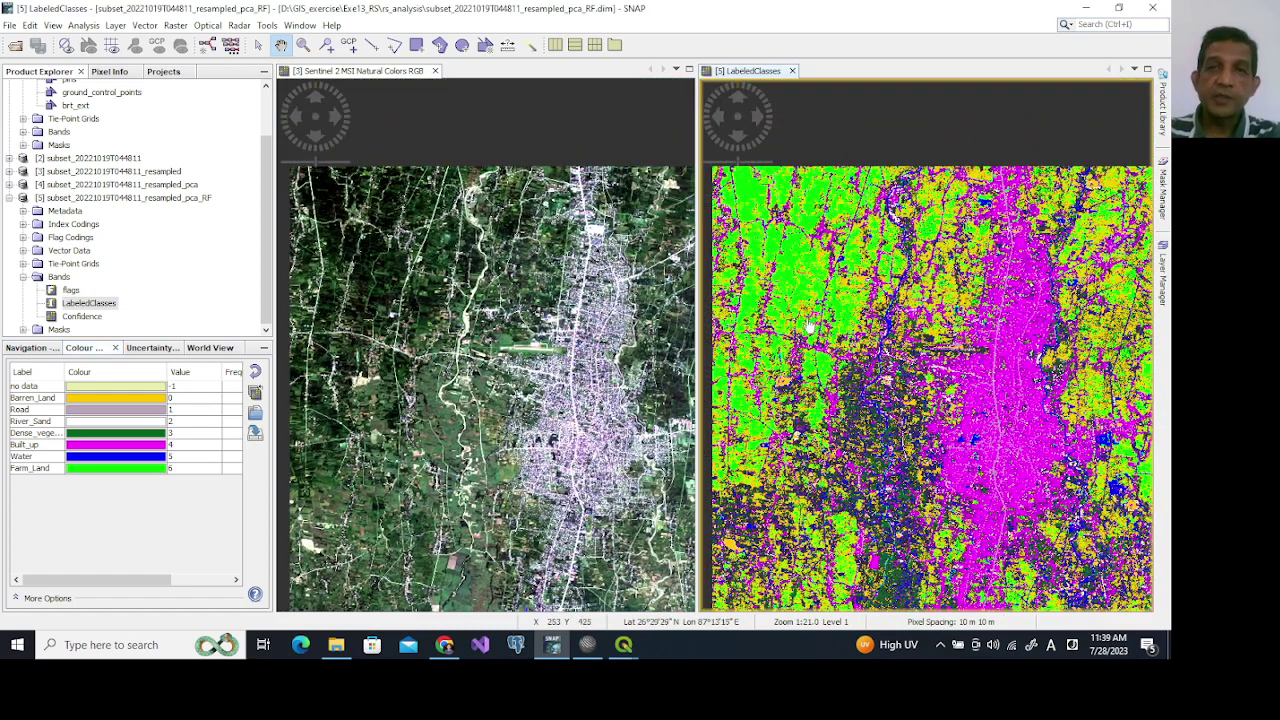
pyautogui.moveTo(971, 379); pyautogui.dragTo(860, 315)
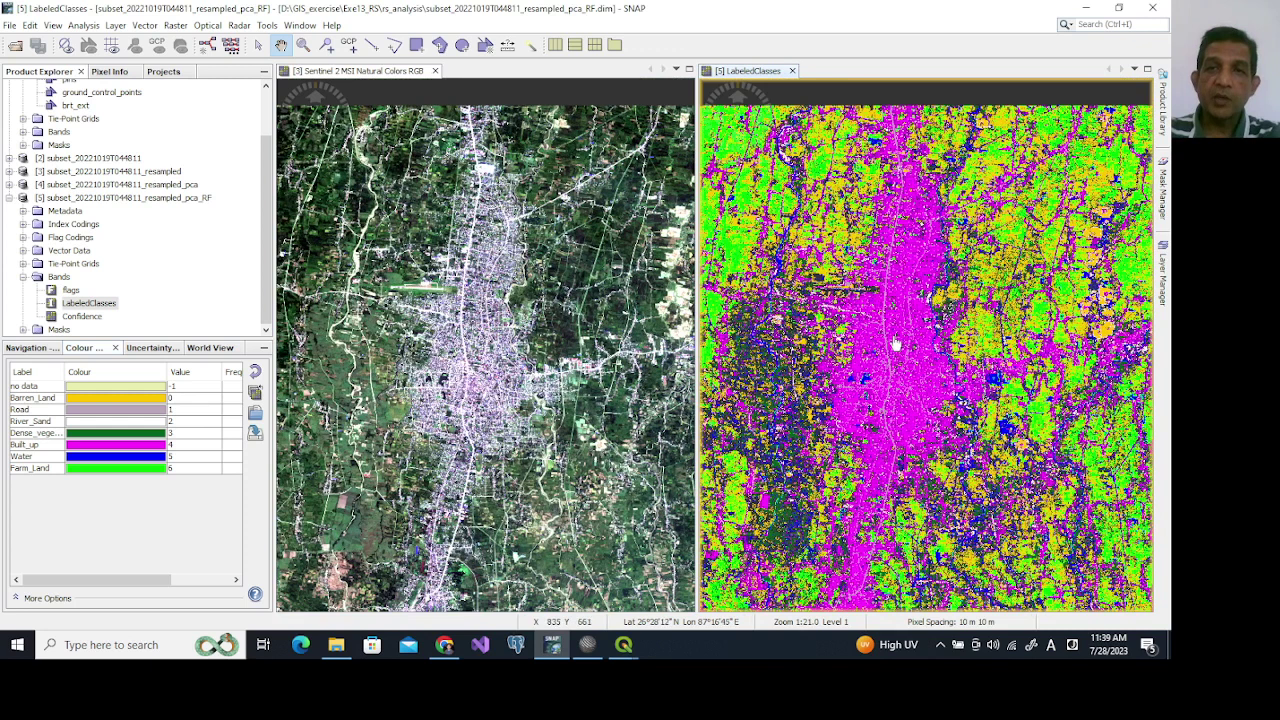
pyautogui.scroll(2, 896, 344)
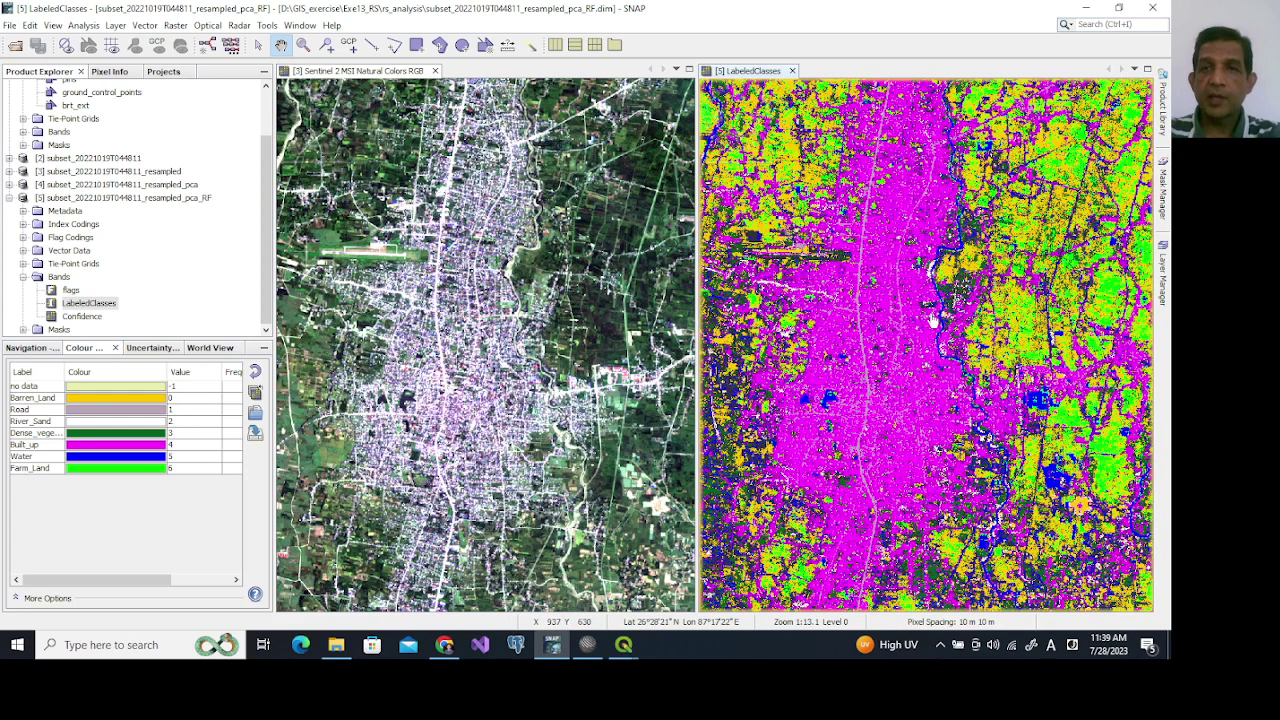
pyautogui.scroll(3, 932, 320)
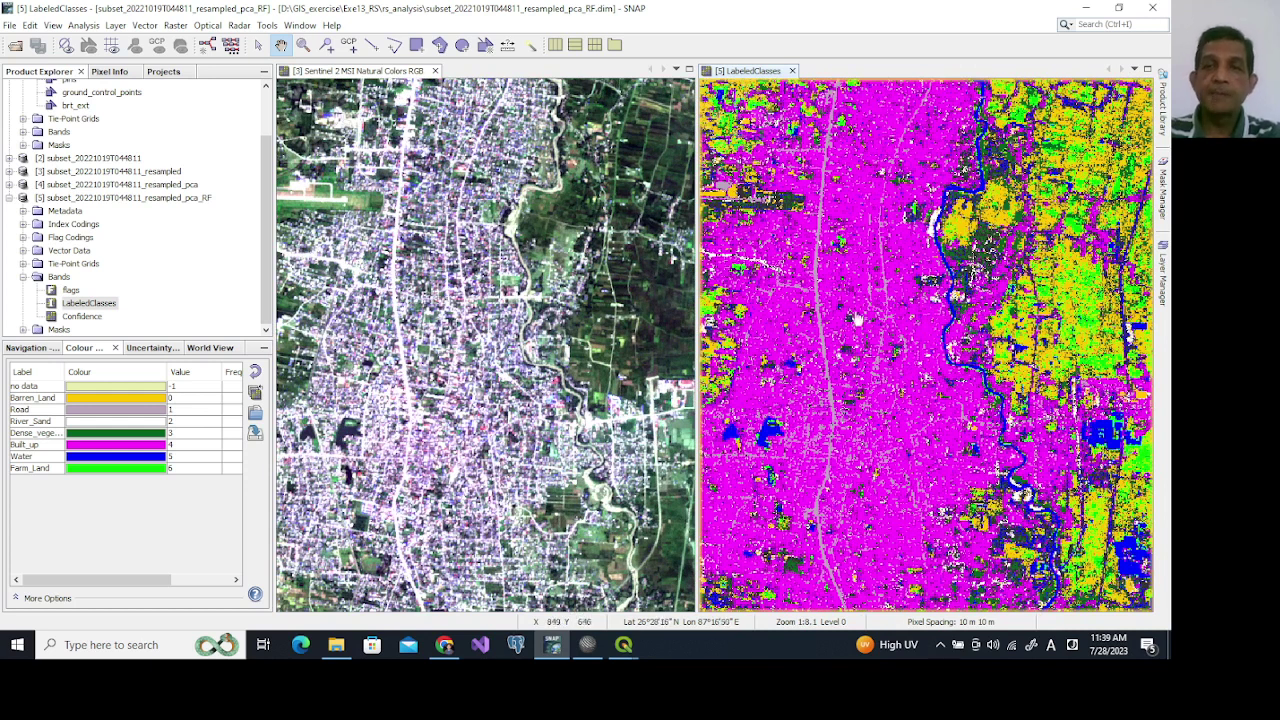
pyautogui.moveTo(1094, 402); pyautogui.dragTo(1034, 398)
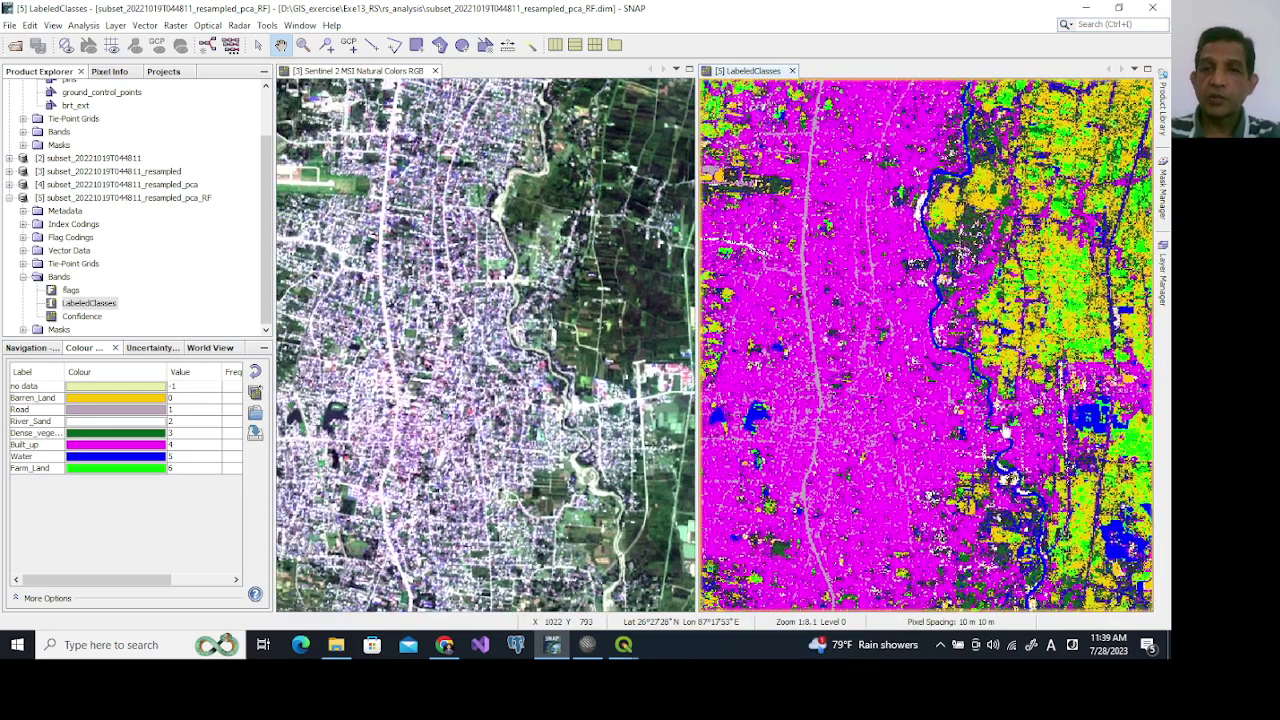